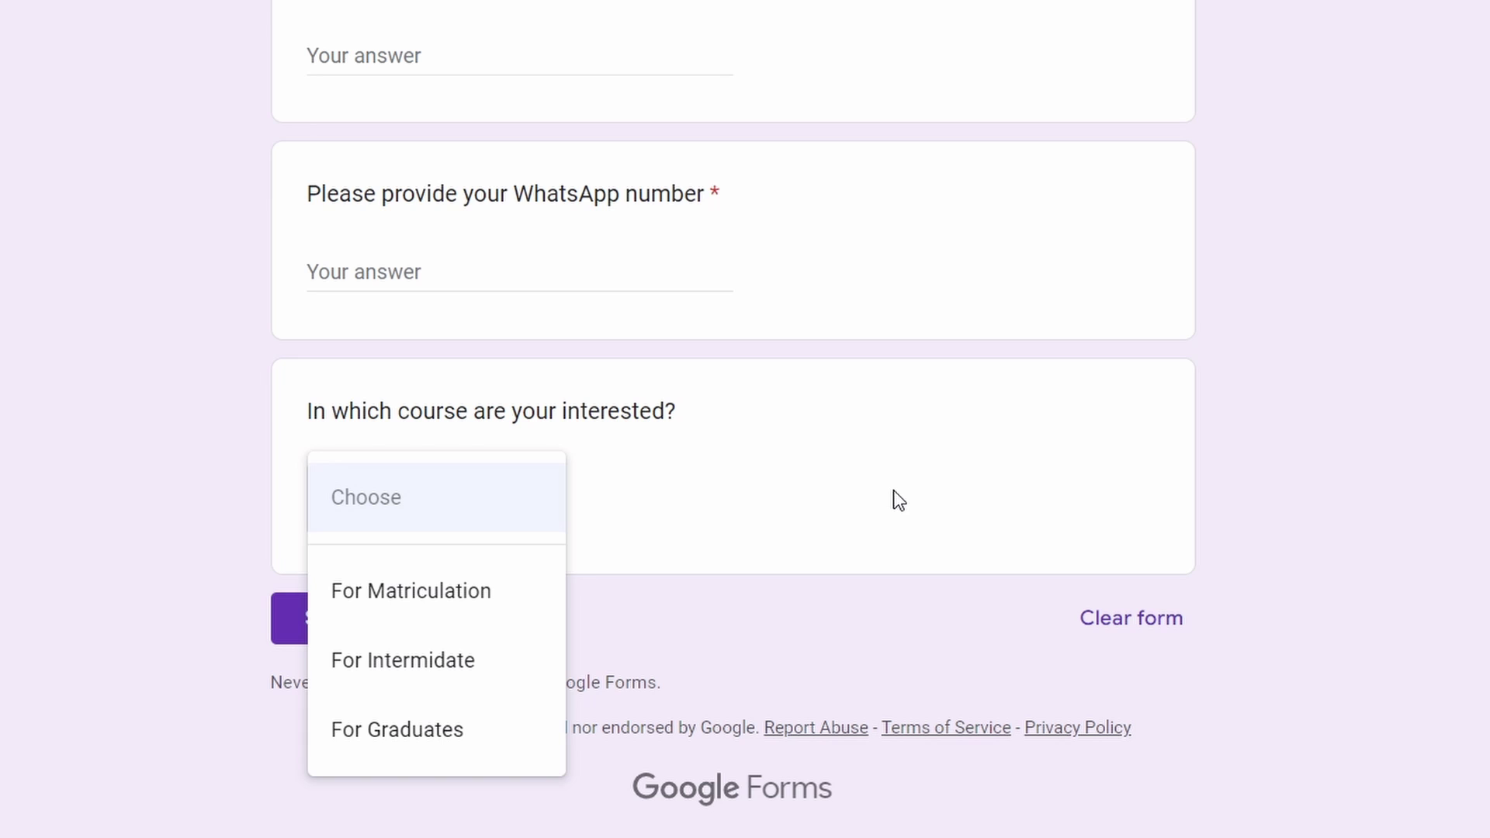
Step: Dismiss the course choices and preview the matric.pdf course flyer
left_click(804, 483)
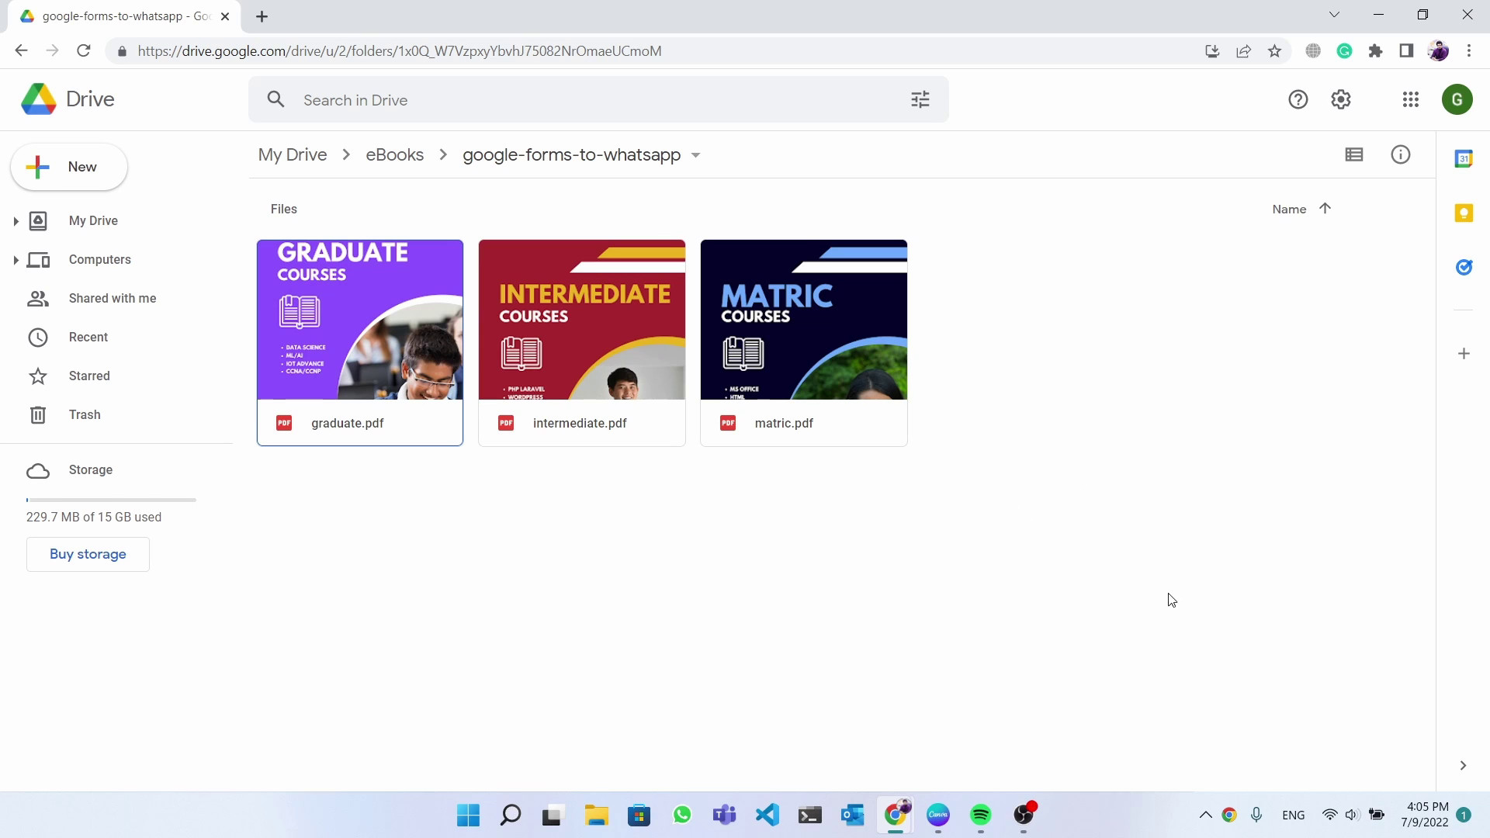
left_click(849, 352)
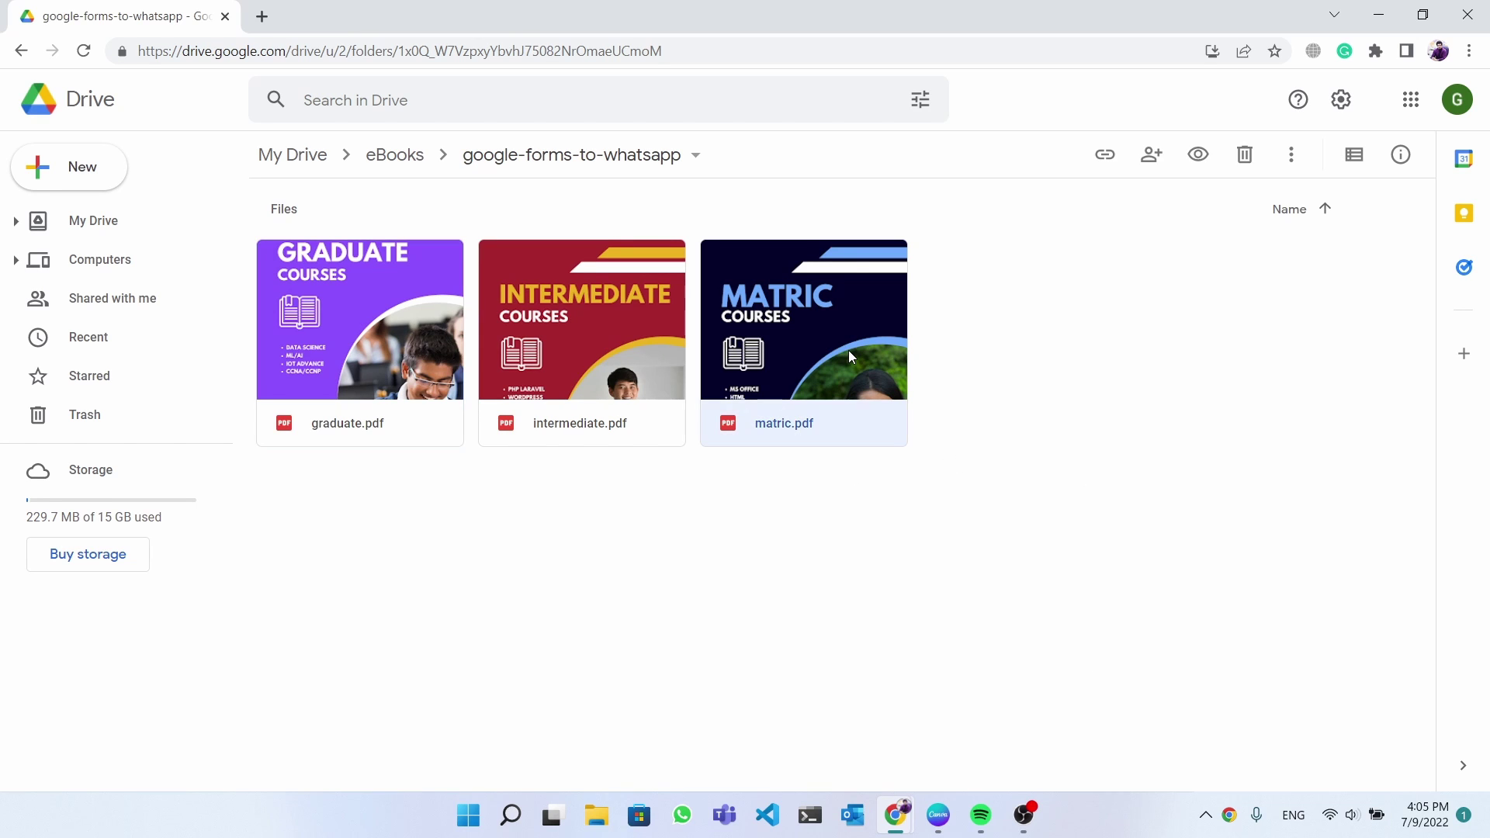
double_click(852, 307)
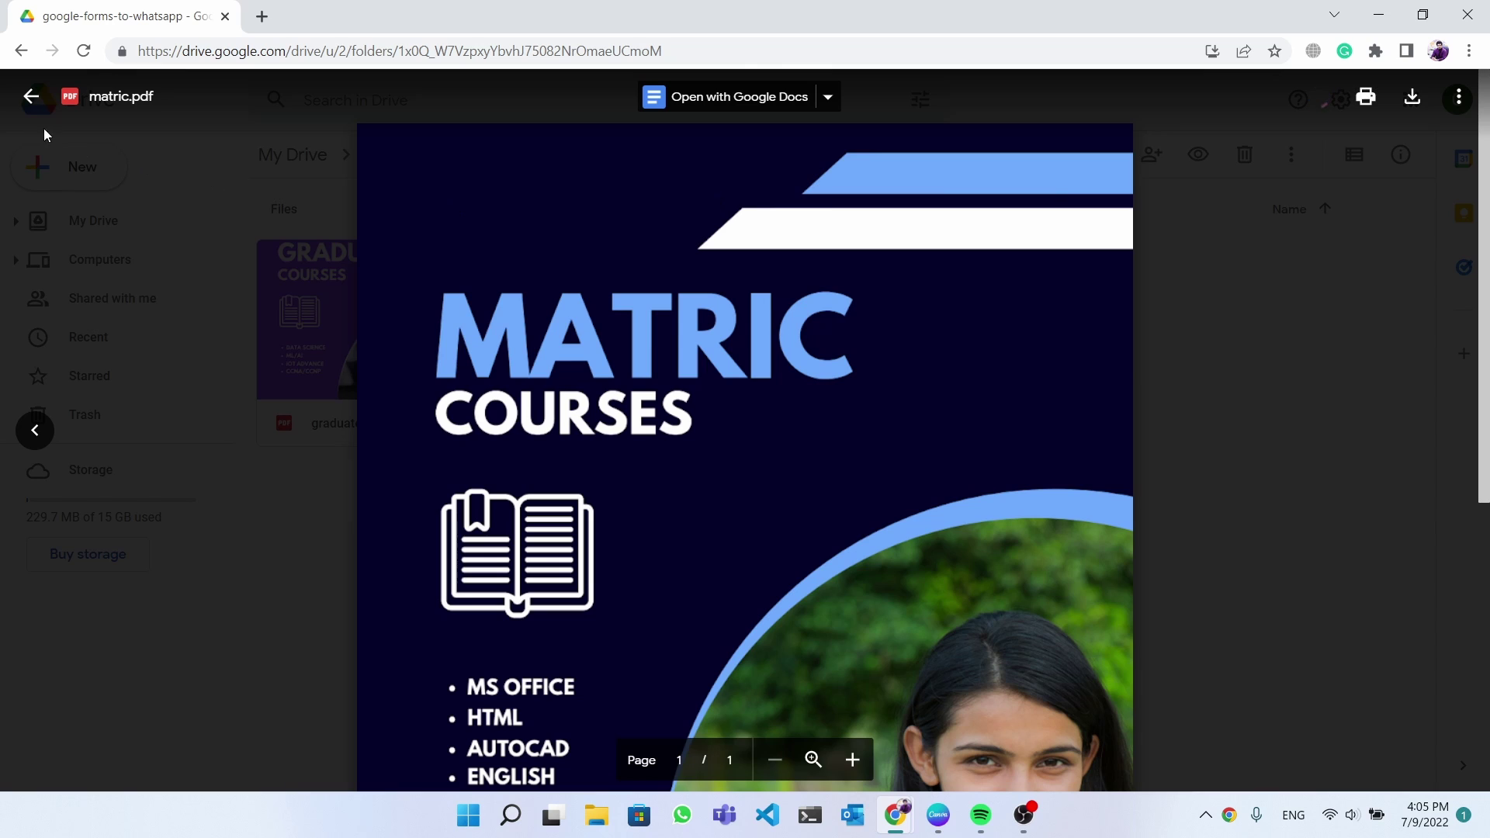
scroll(745, 427, "down", 4)
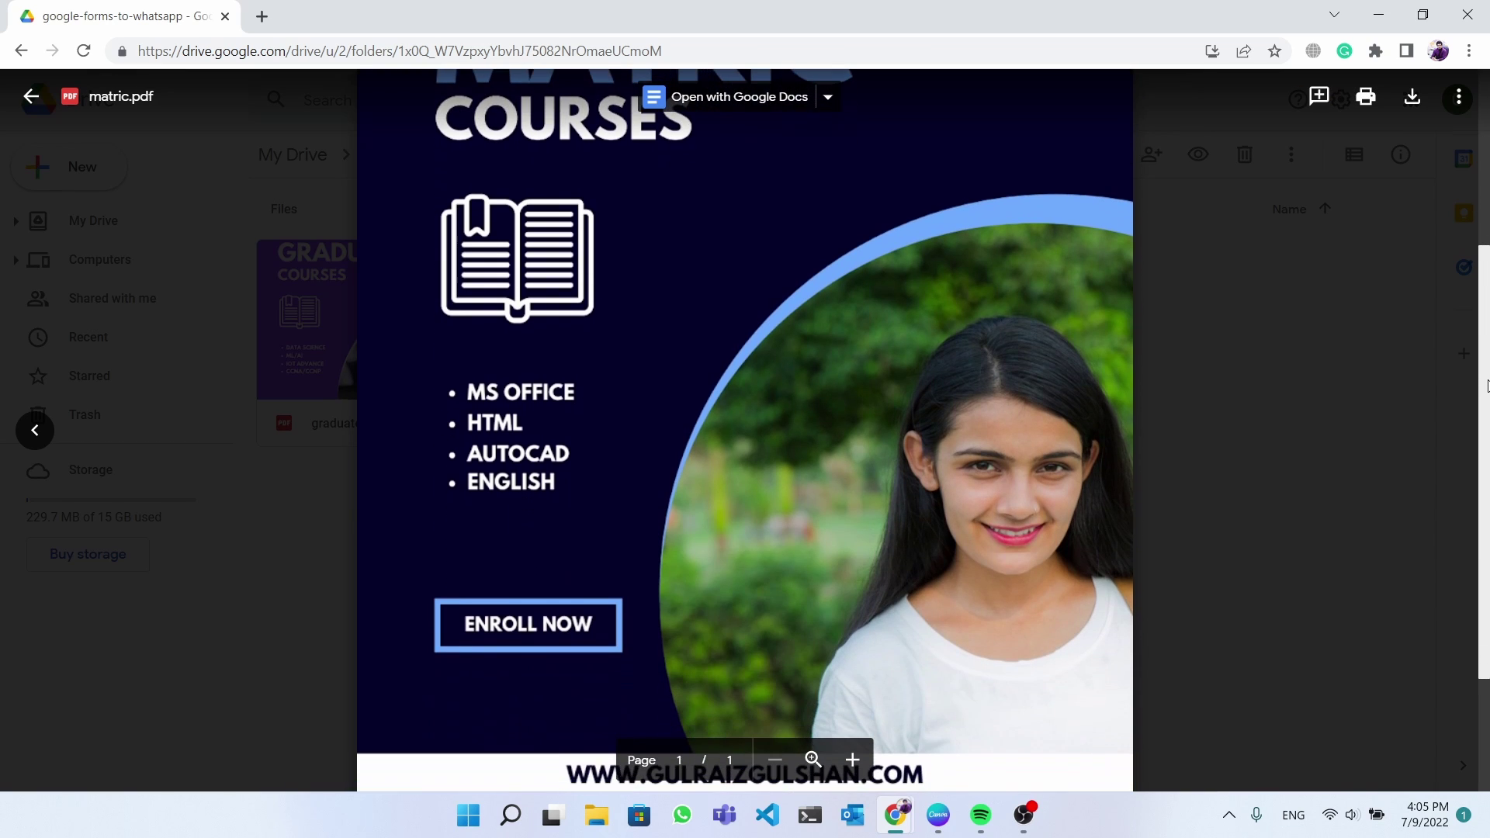
left_click(31, 96)
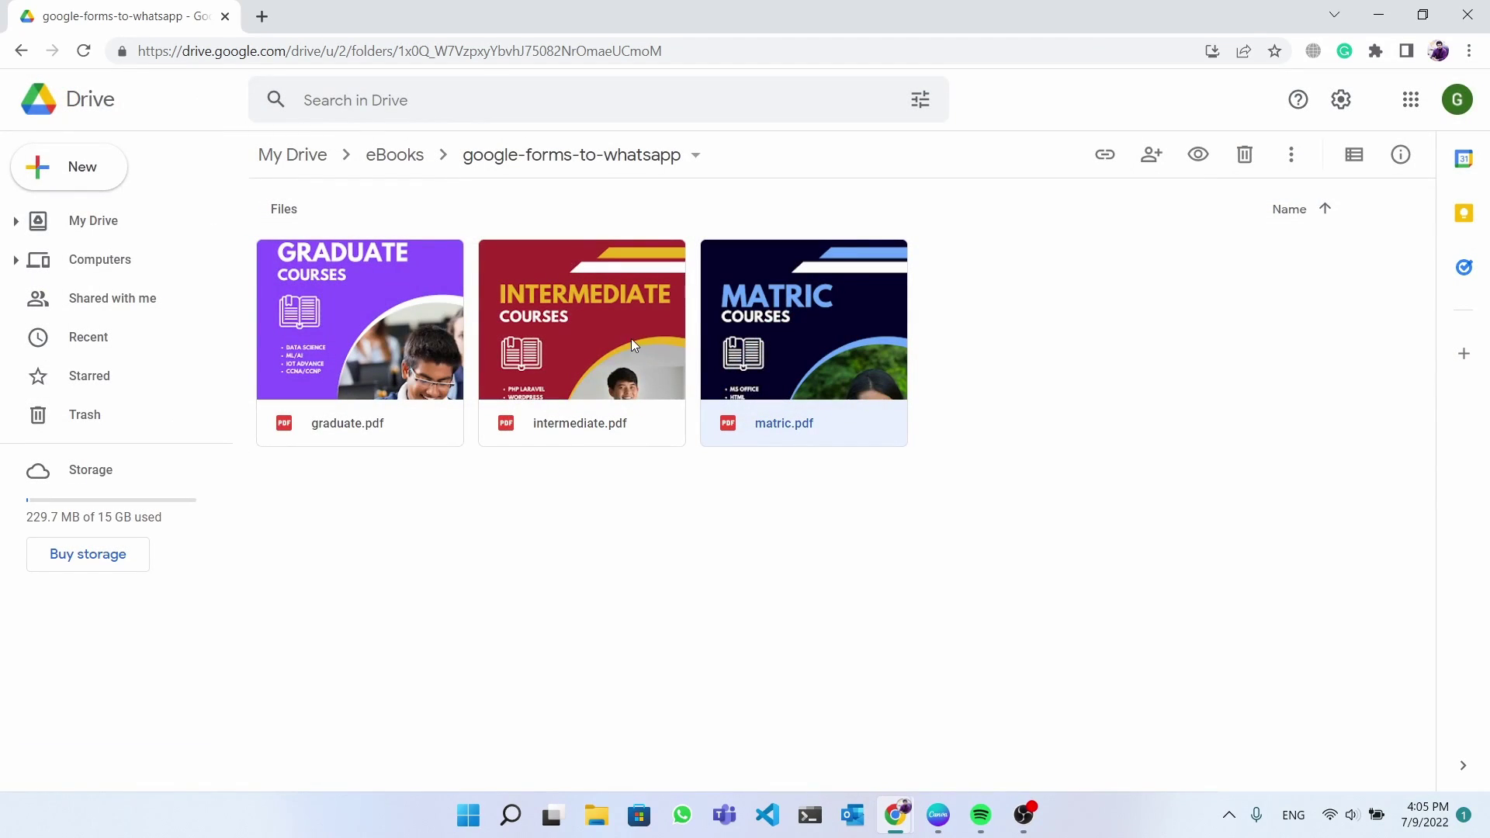
Step: Preview the intermediate.pdf and graduate.pdf course flyers
left_click(597, 319)
double_click(595, 315)
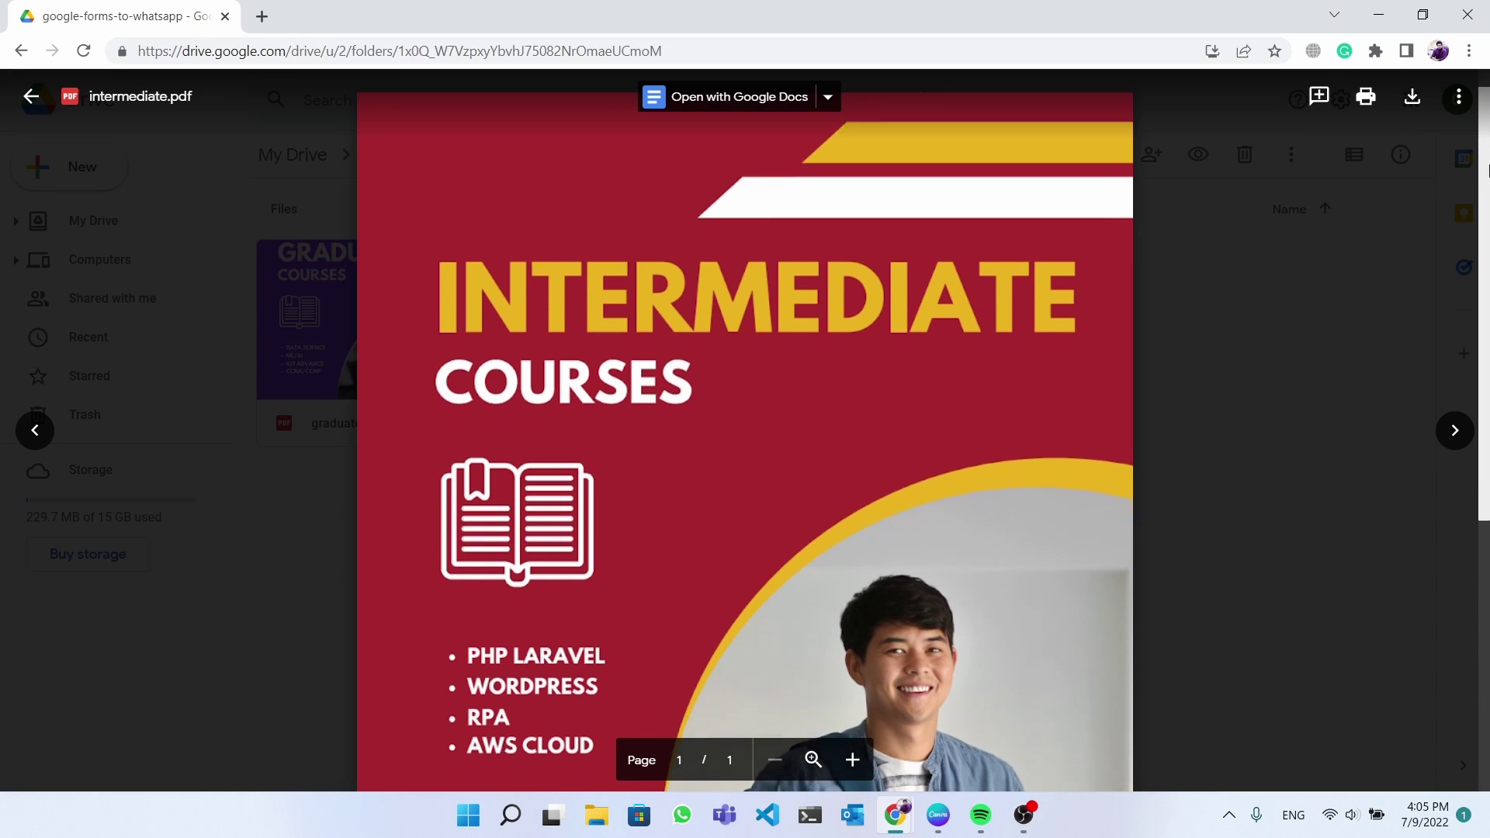
scroll(1484, 350, "down", 5)
scroll(1484, 350, "down", 1)
scroll(1484, 349, "up", 6)
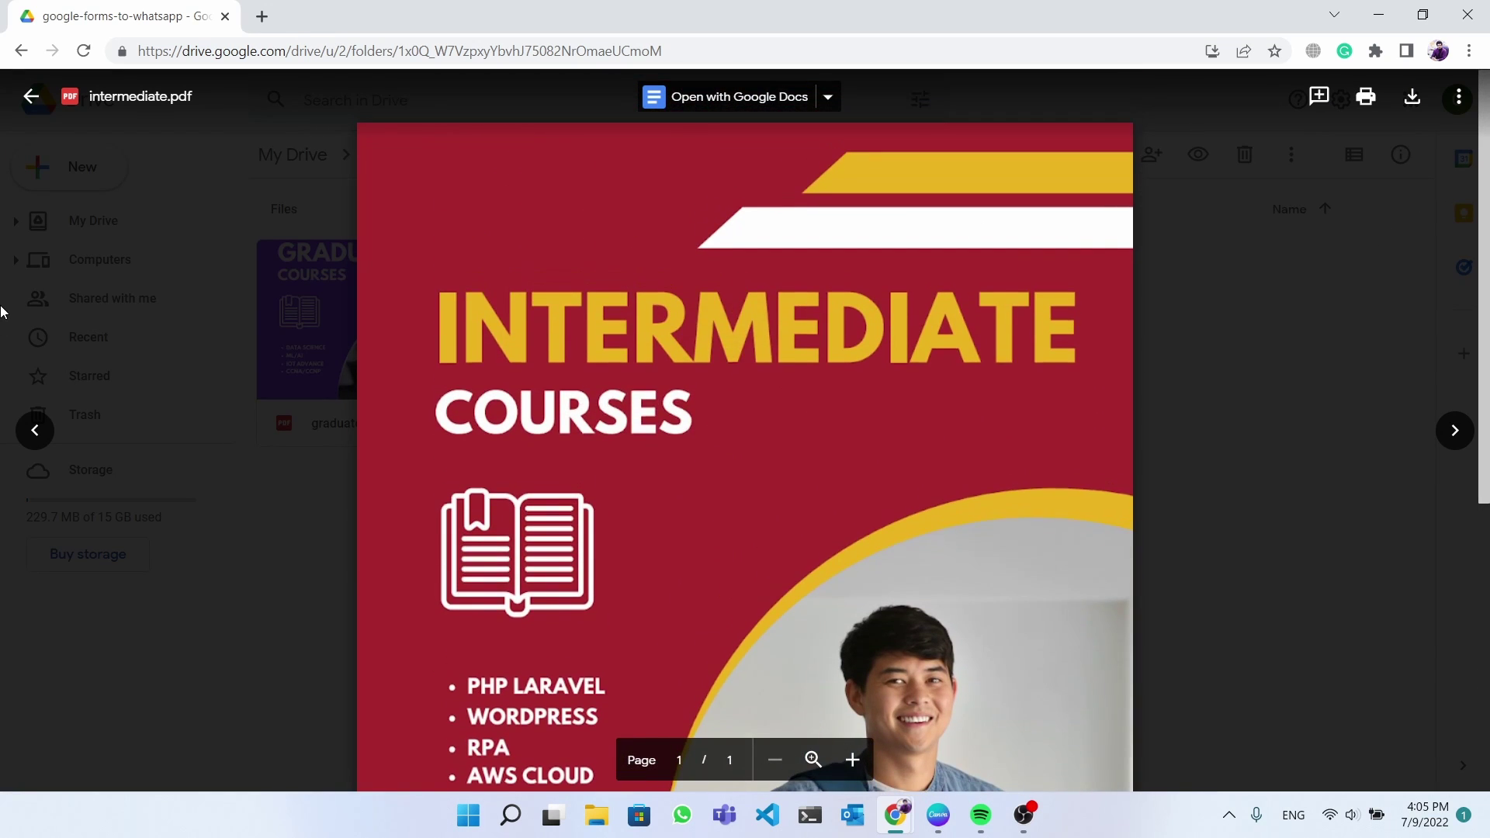
left_click(41, 109)
double_click(355, 321)
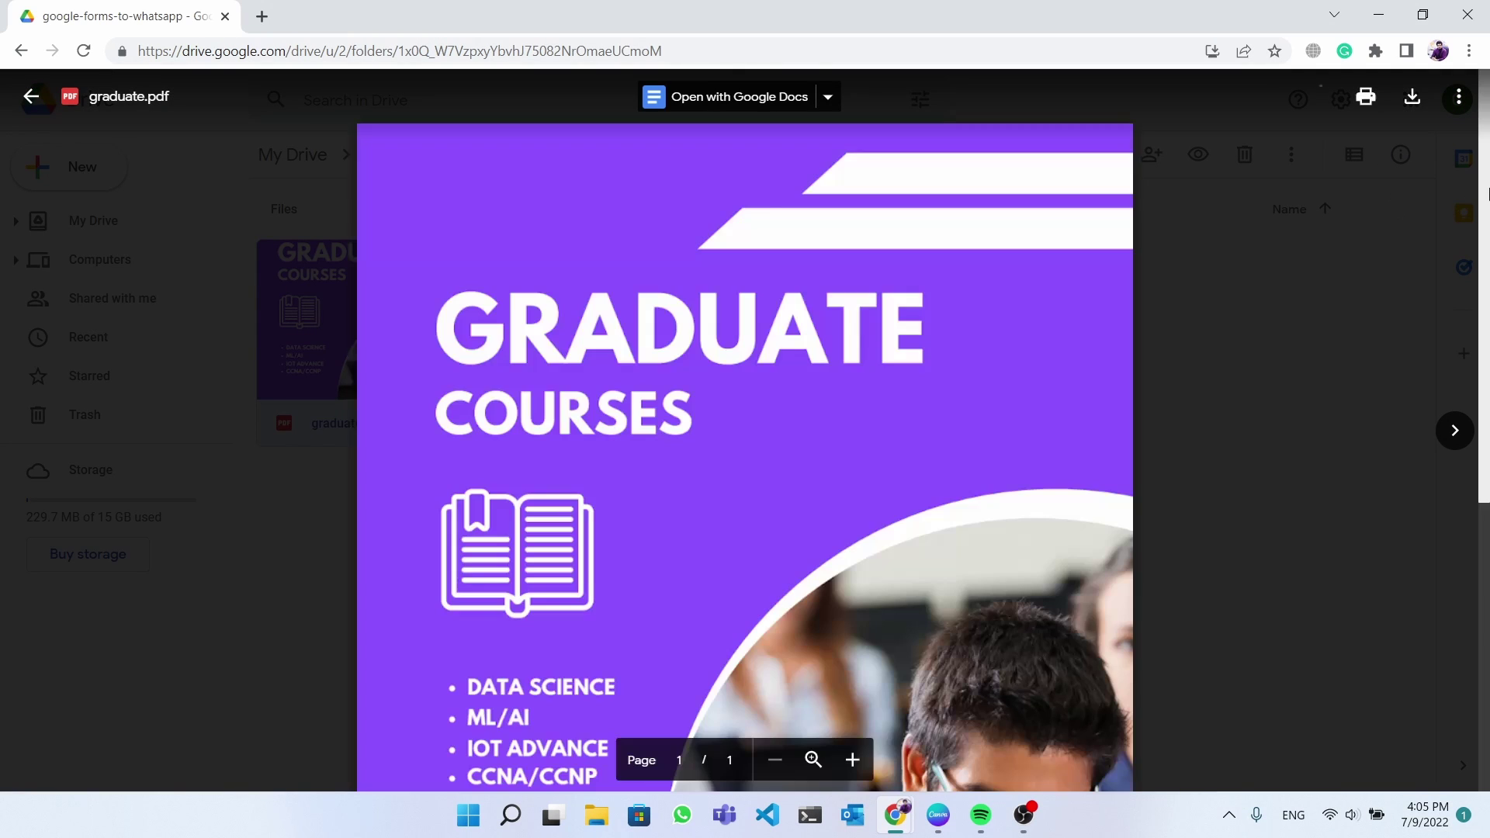
scroll(1487, 147, "down", 7)
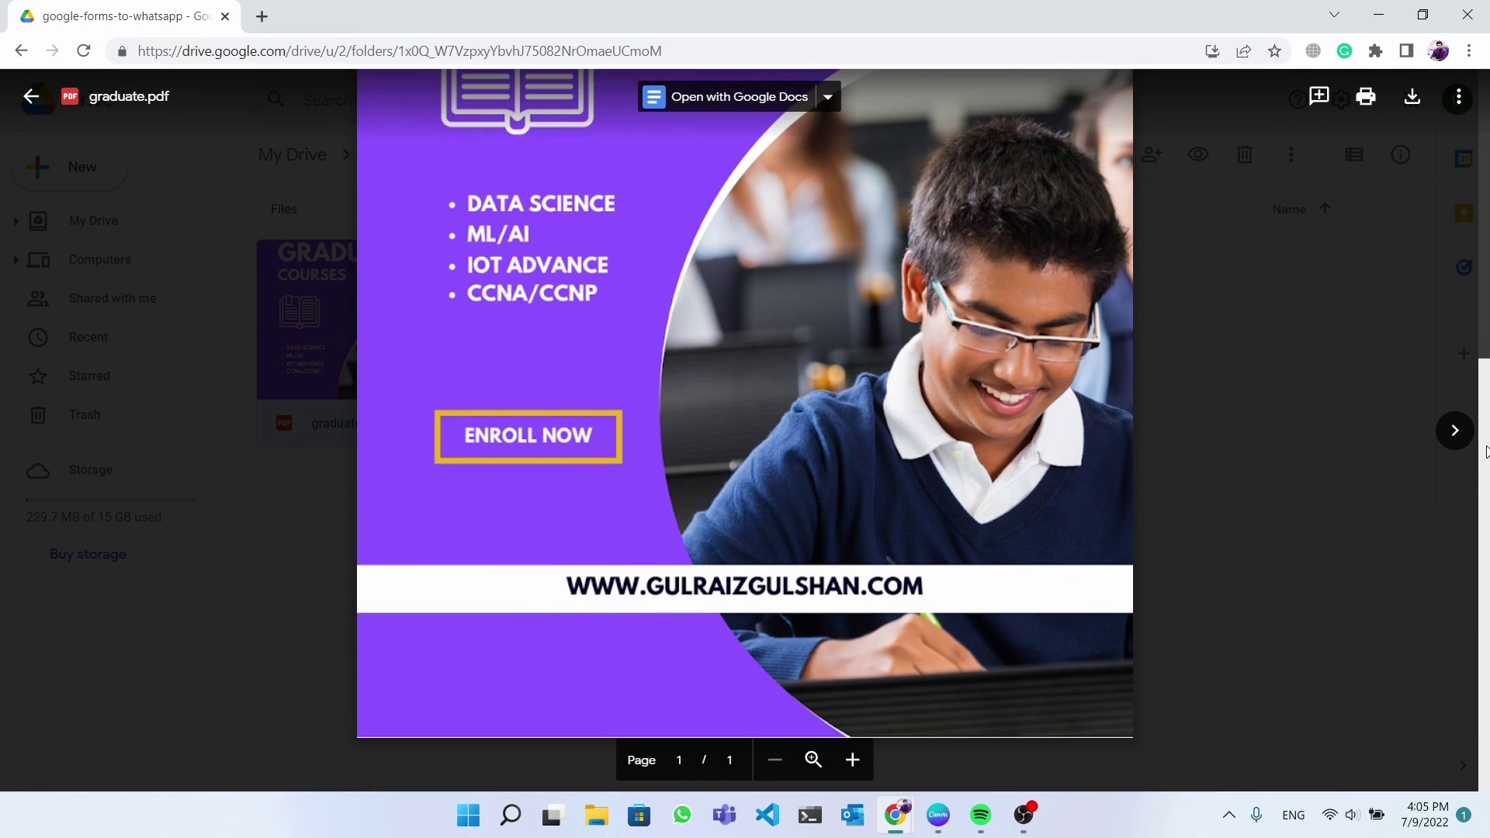
scroll(1484, 200, "up", 6)
left_click(31, 96)
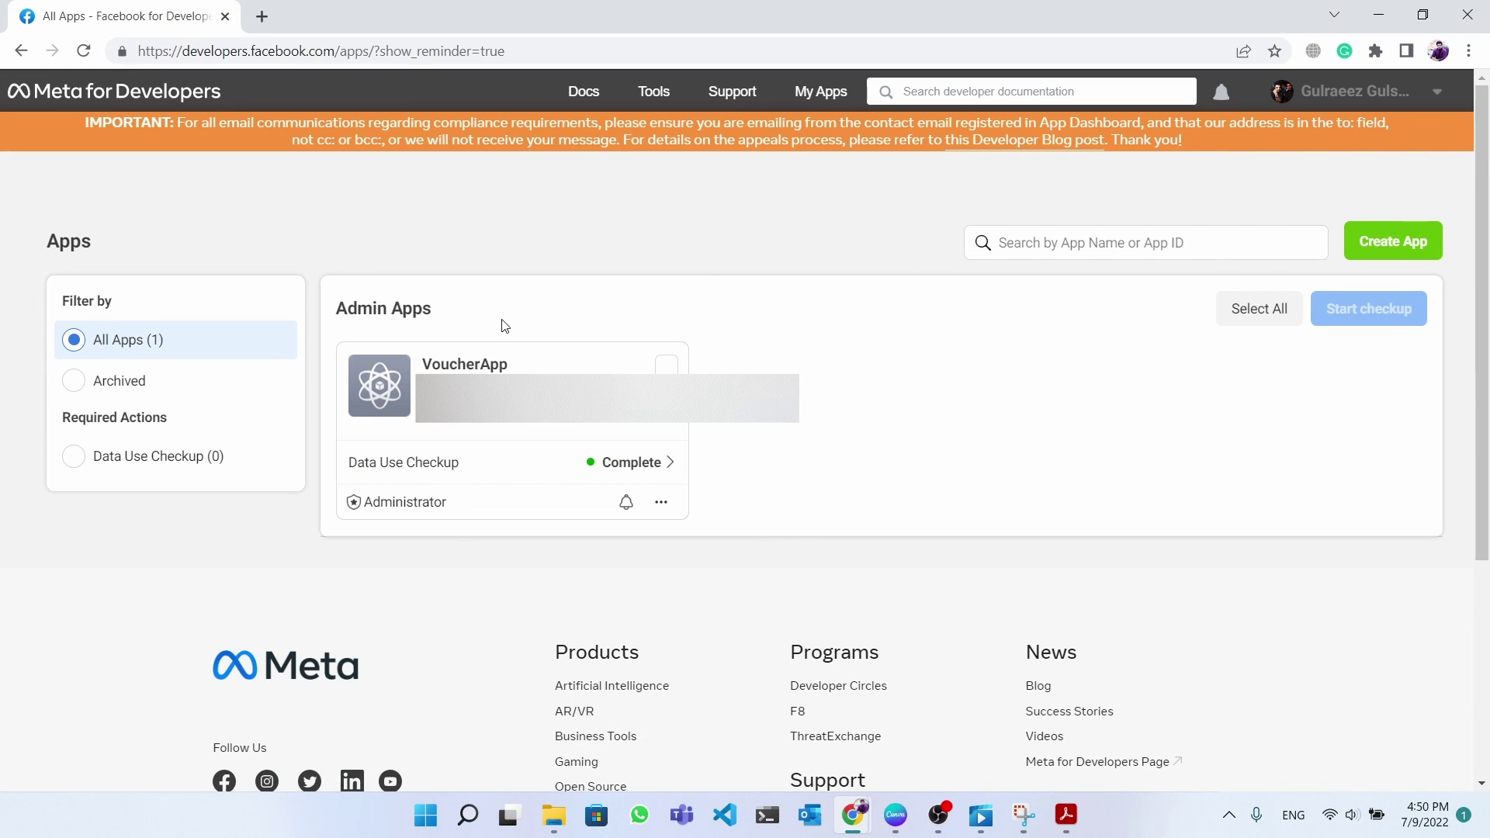
Step: Start a new developer app and choose Business as its app type
left_click(1424, 246)
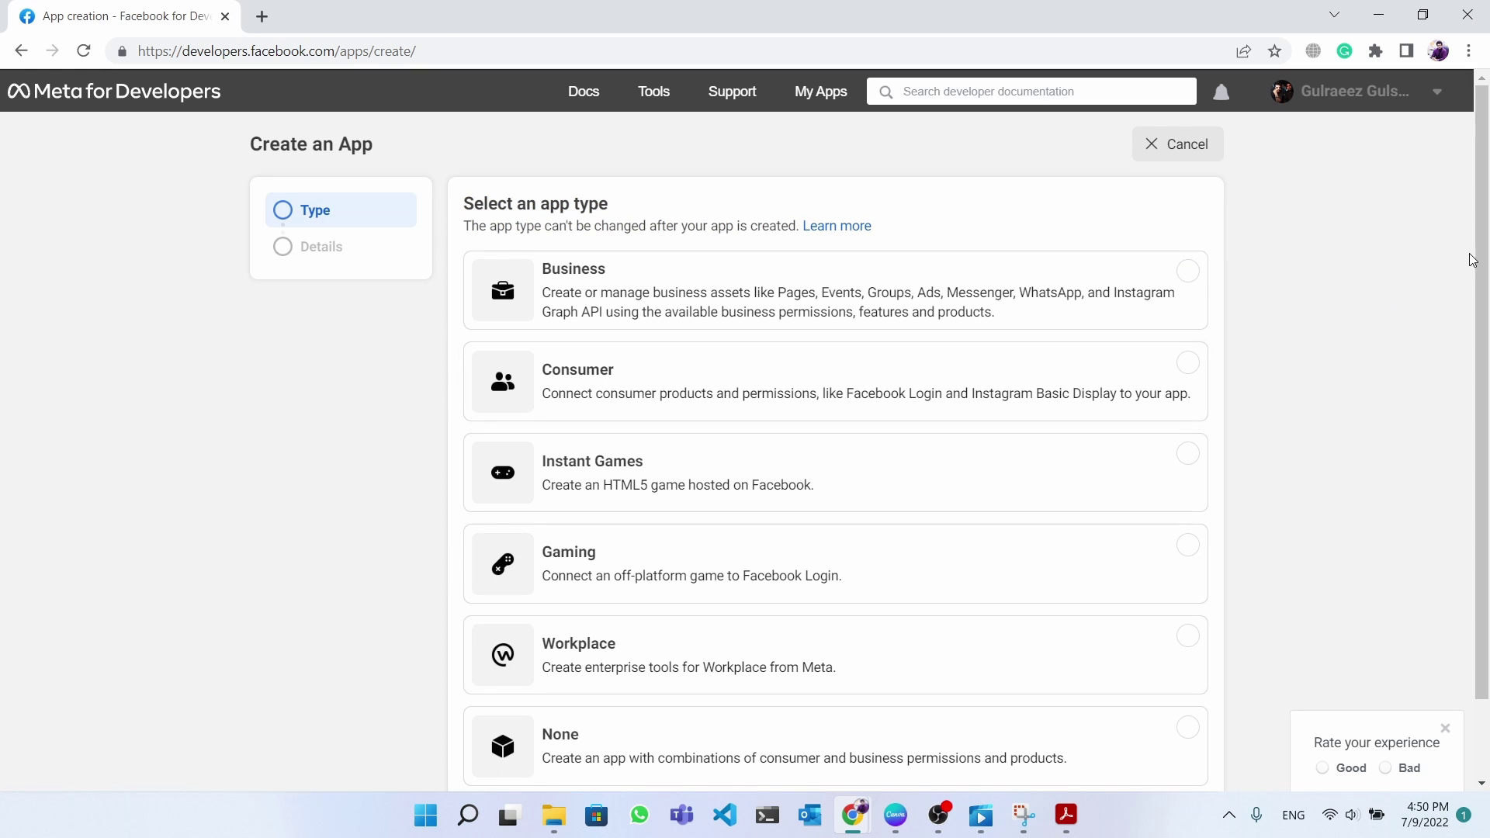
scroll(1481, 298, "down", 1)
scroll(1482, 298, "down", 1)
scroll(1479, 361, "up", 2)
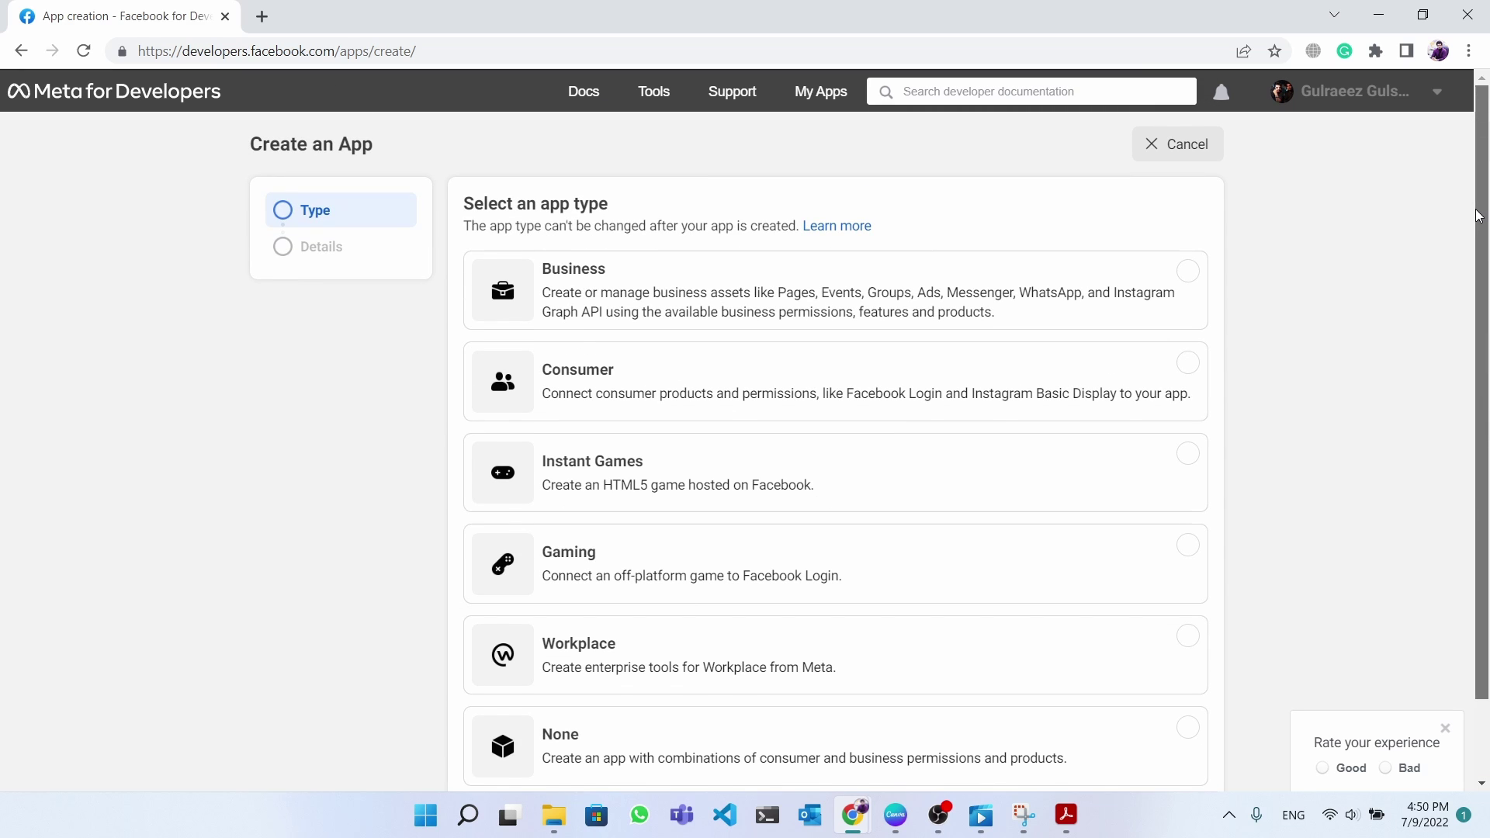
left_click(672, 326)
scroll(1228, 607, "down", 1)
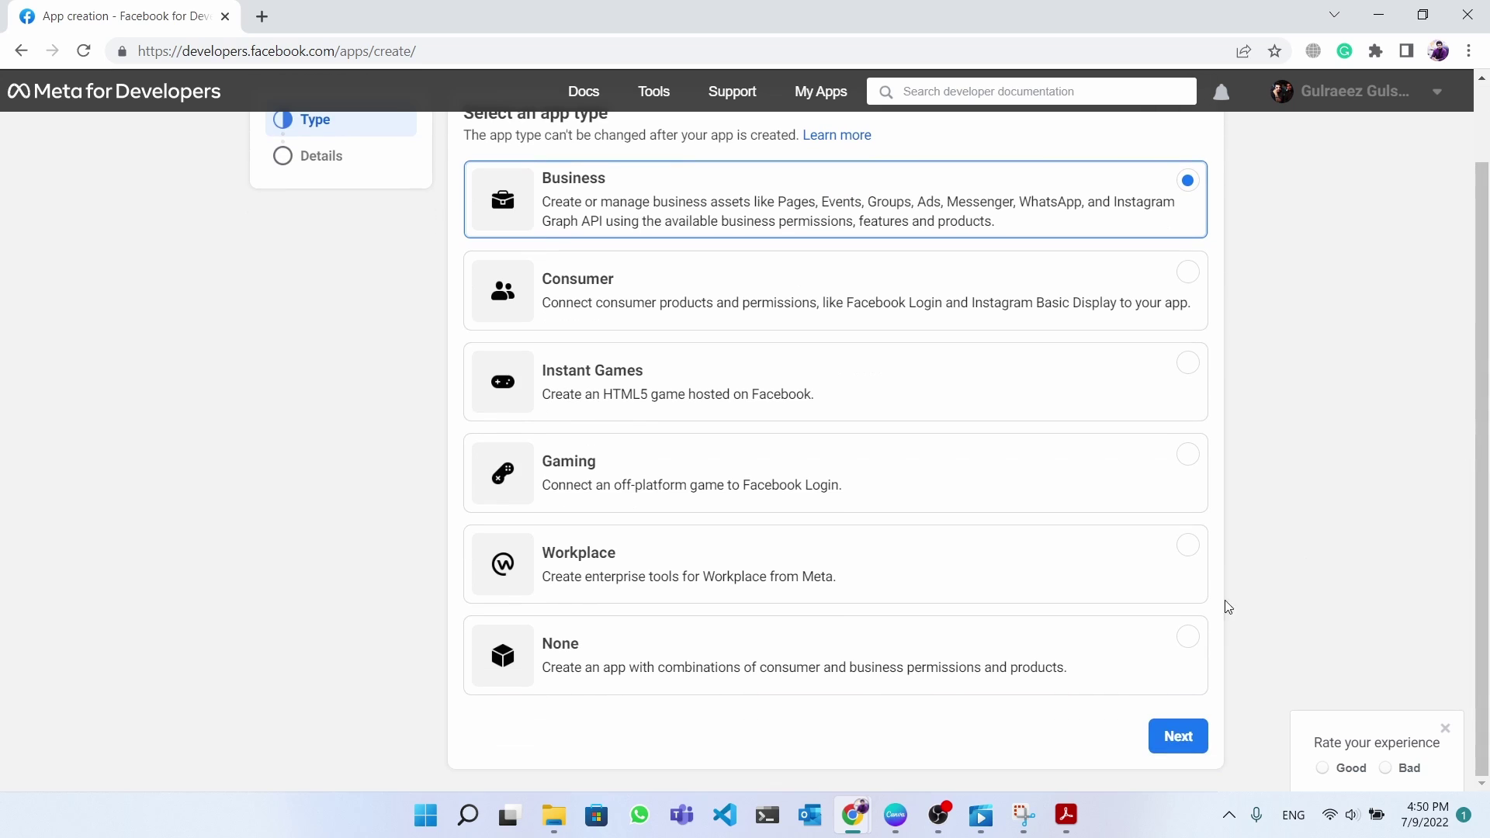
left_click(1177, 736)
Step: Fill in the app contact email address and create the app
left_click(572, 351)
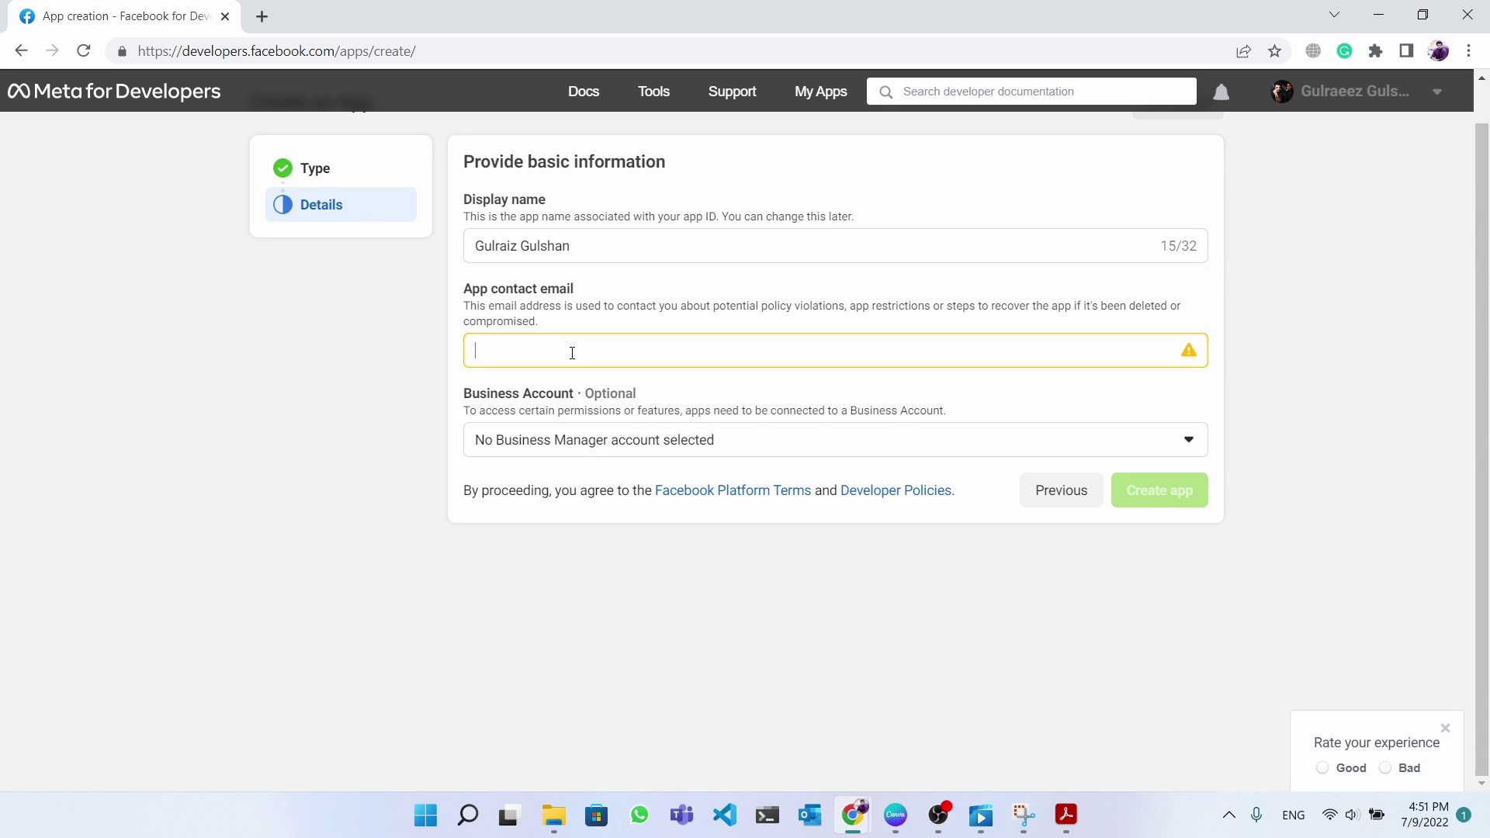
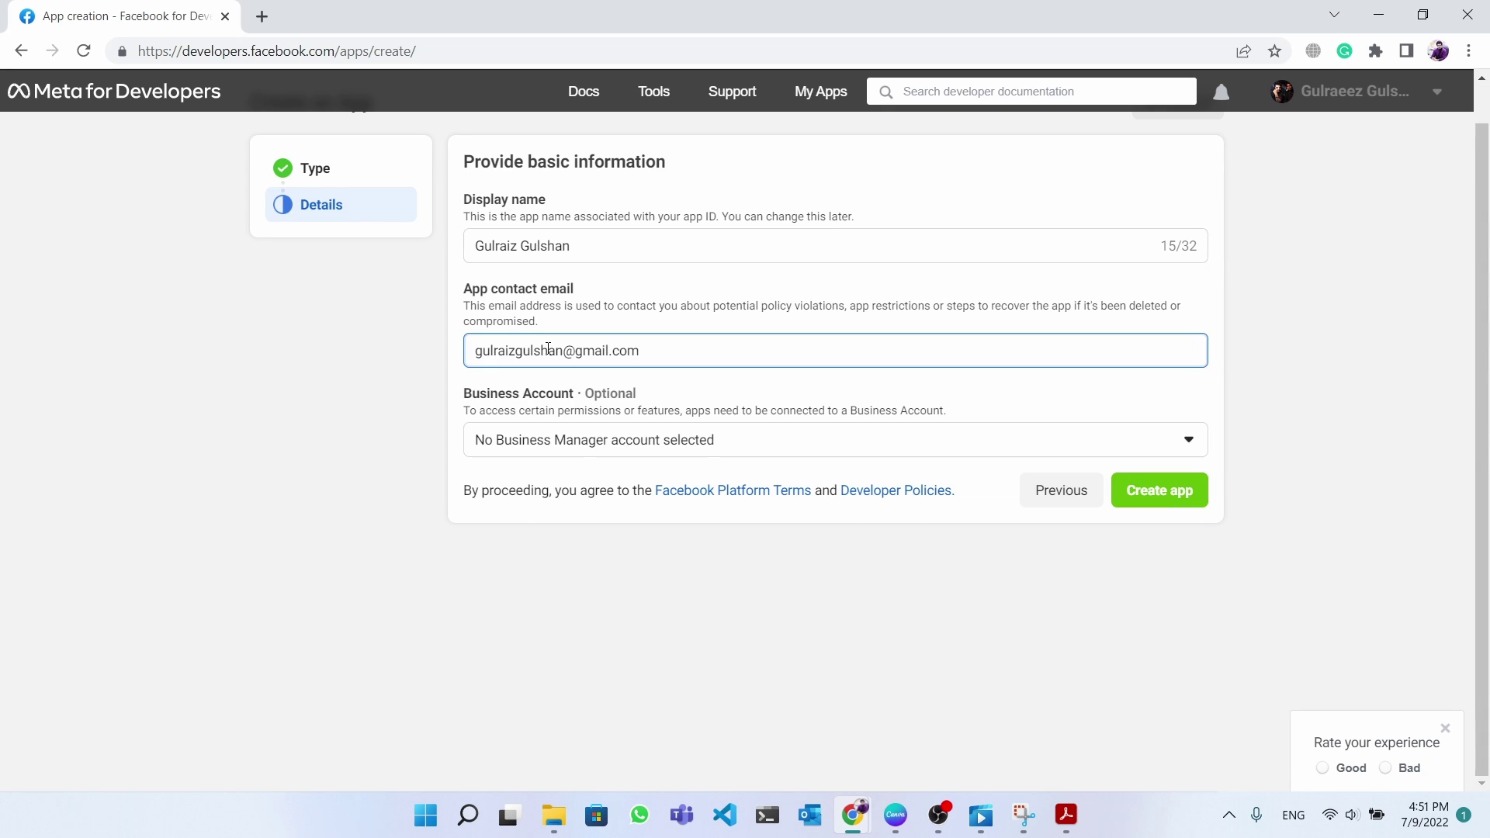
left_click(756, 444)
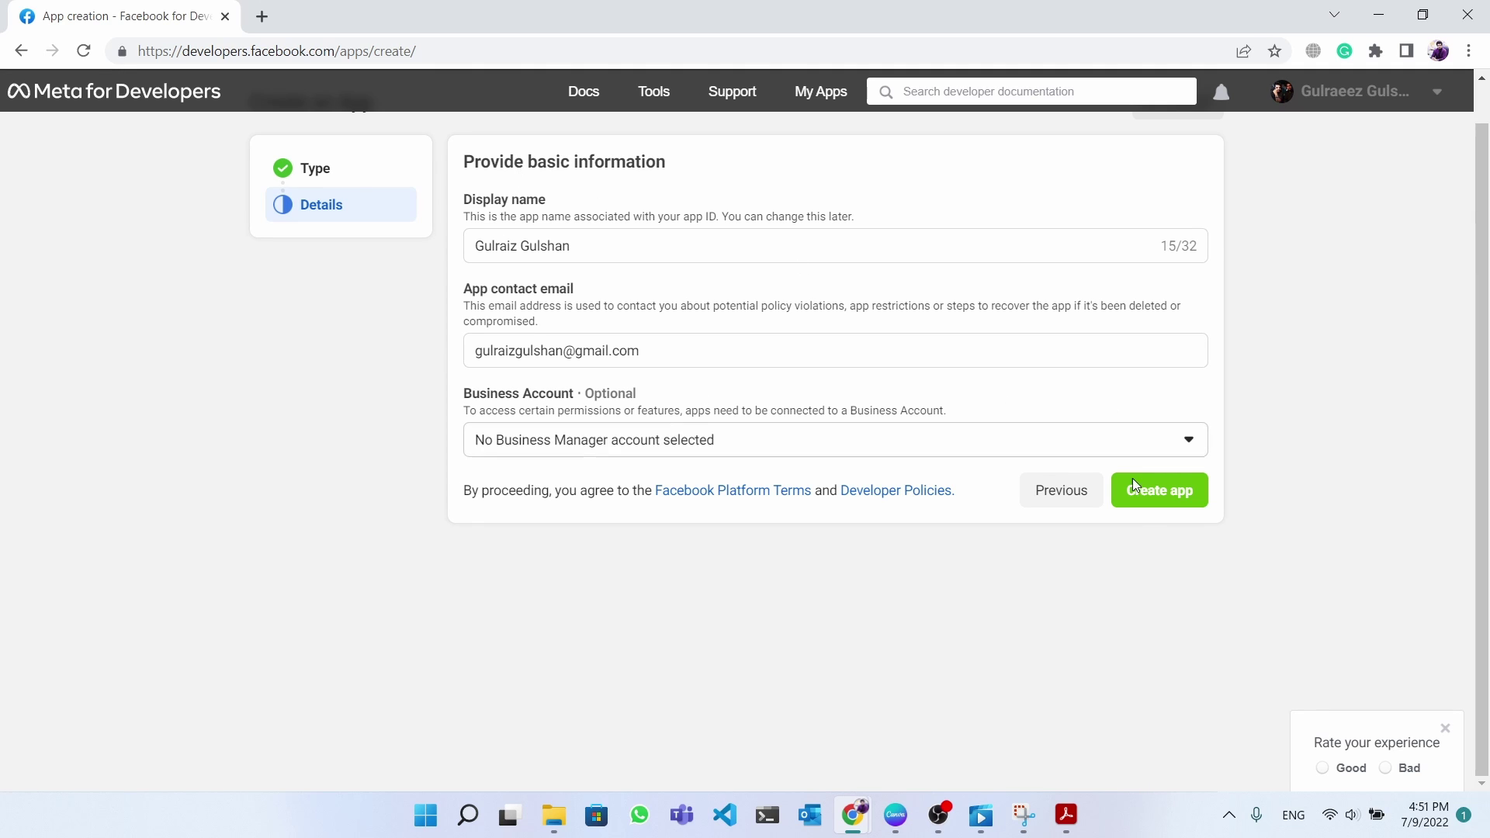
left_click(1164, 510)
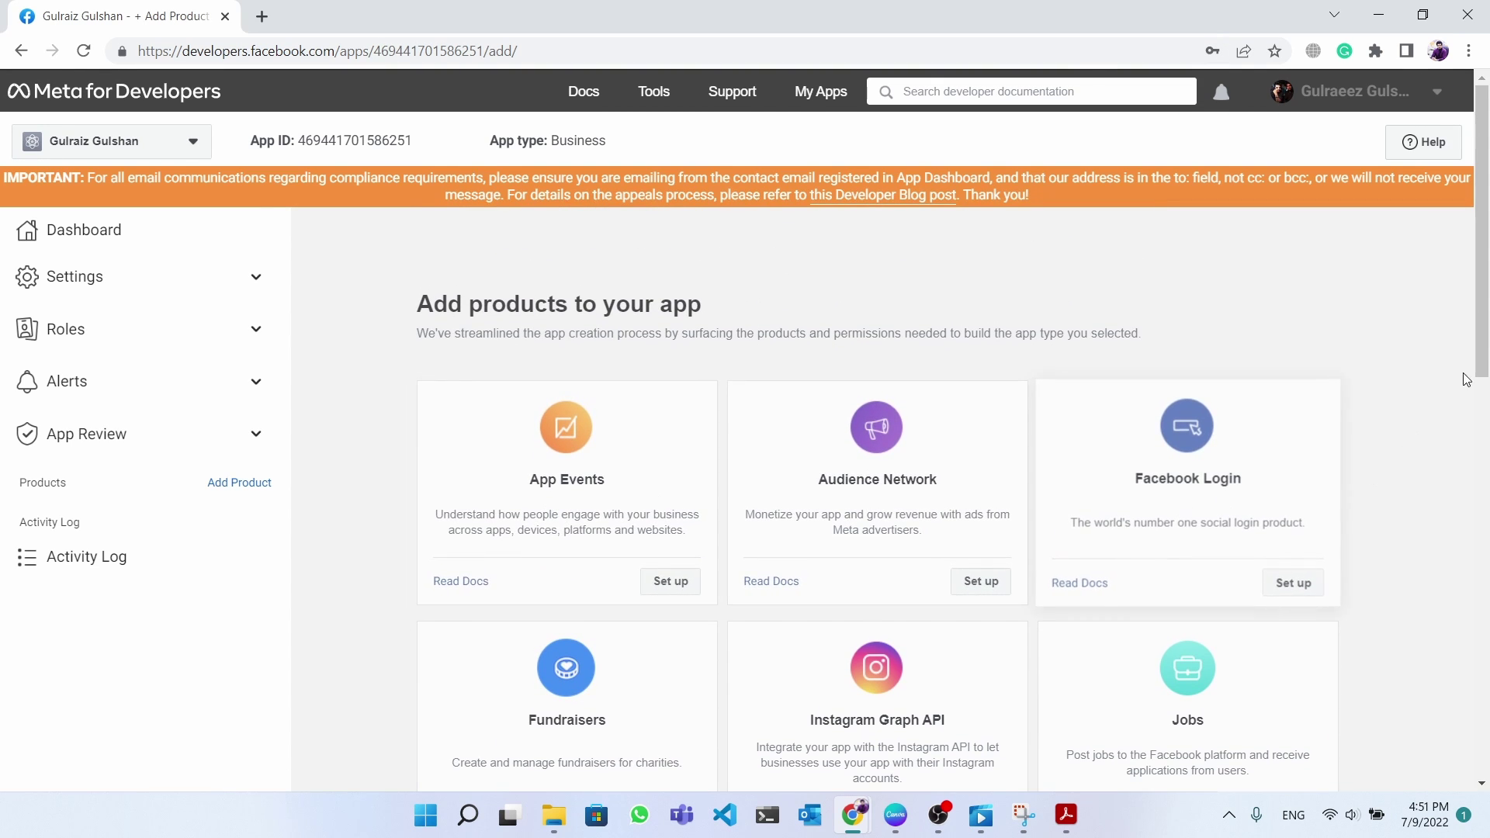
Step: Set up the WhatsApp product and continue through the Business Platform API card to Getting Started
scroll(1482, 465, "down", 7)
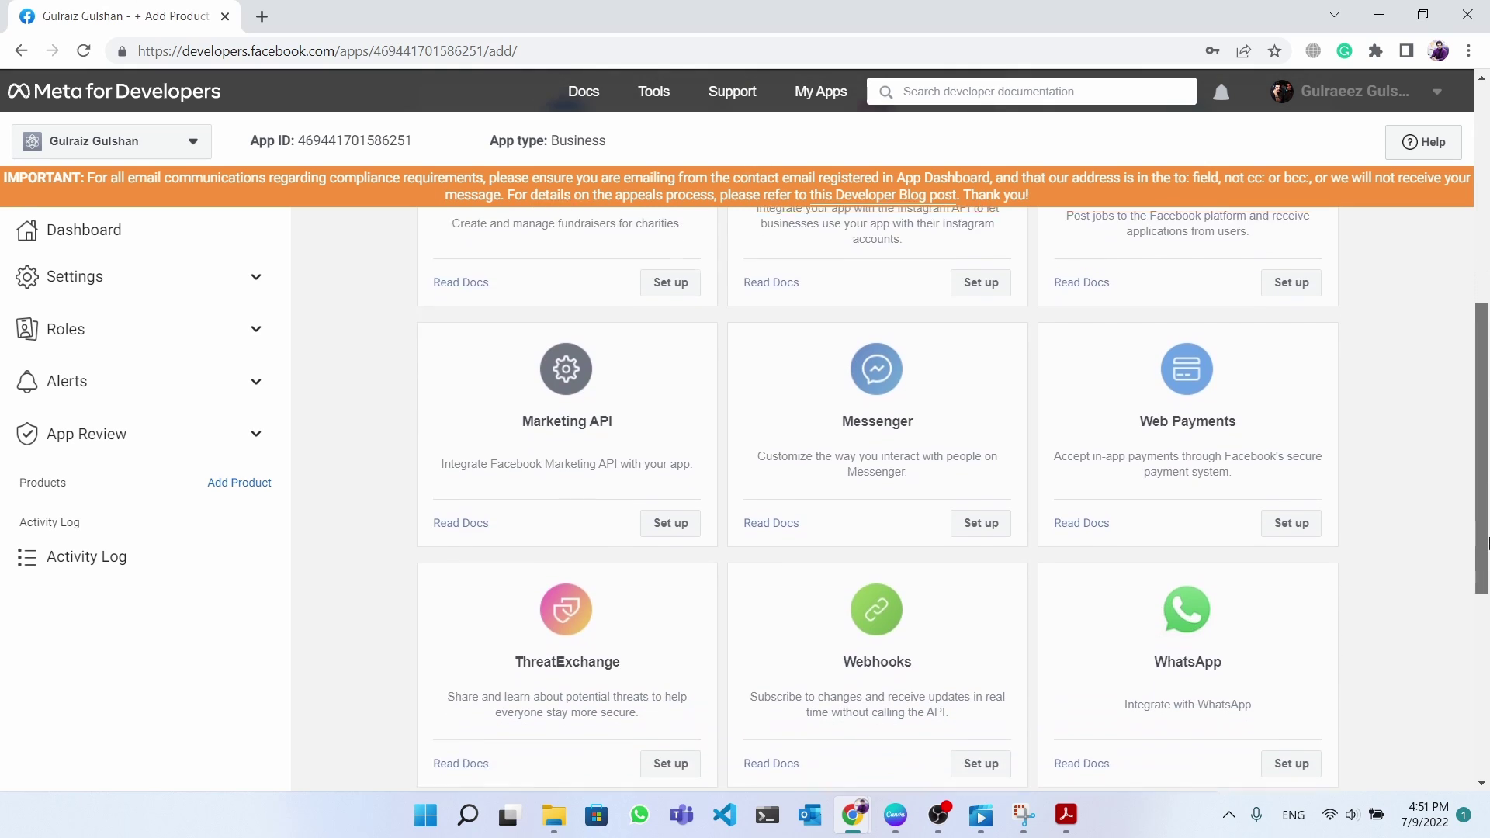
left_click_drag(1487, 540, 1487, 610)
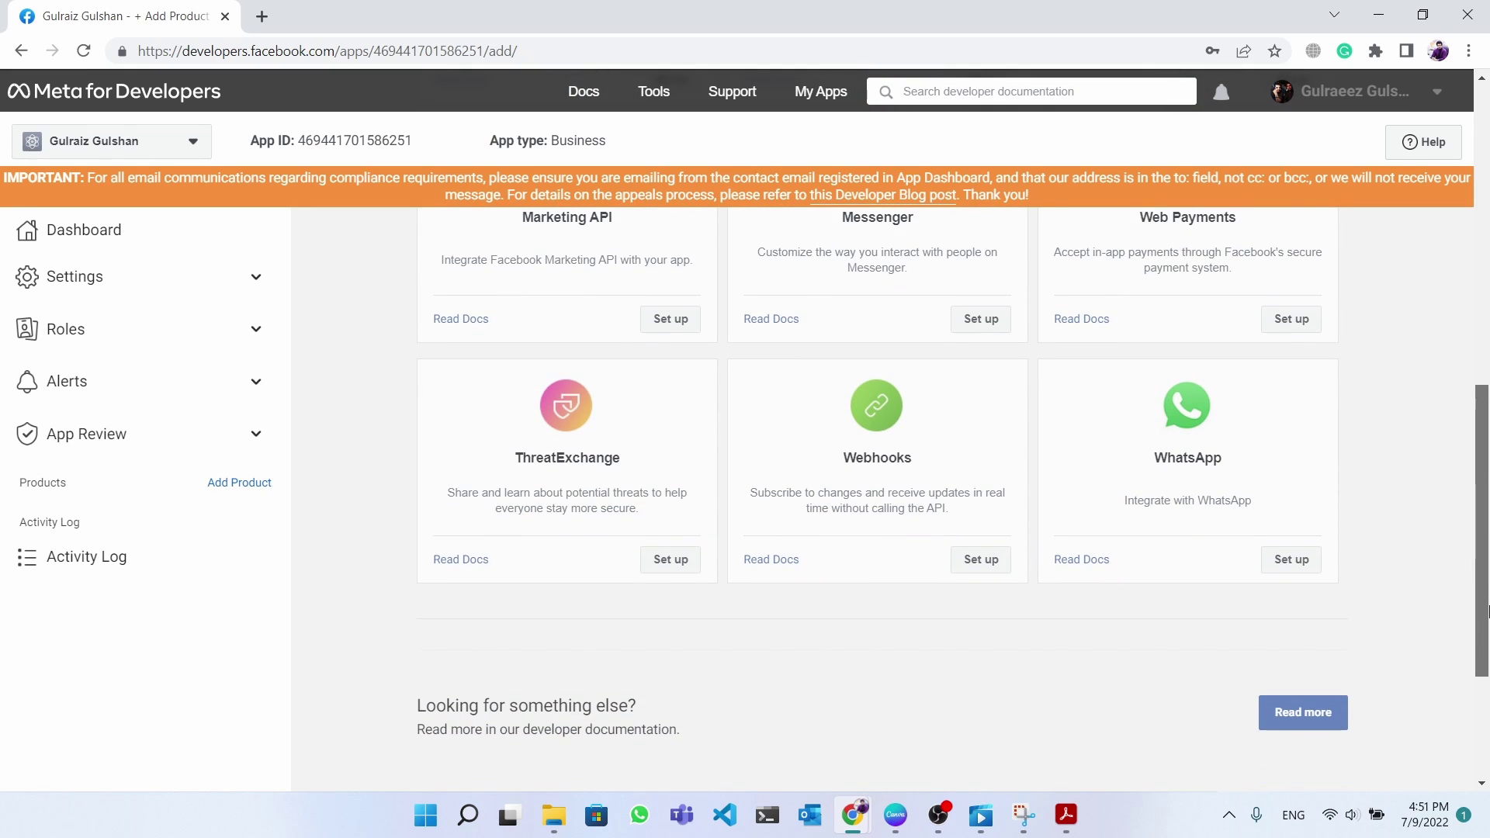
left_click(1292, 565)
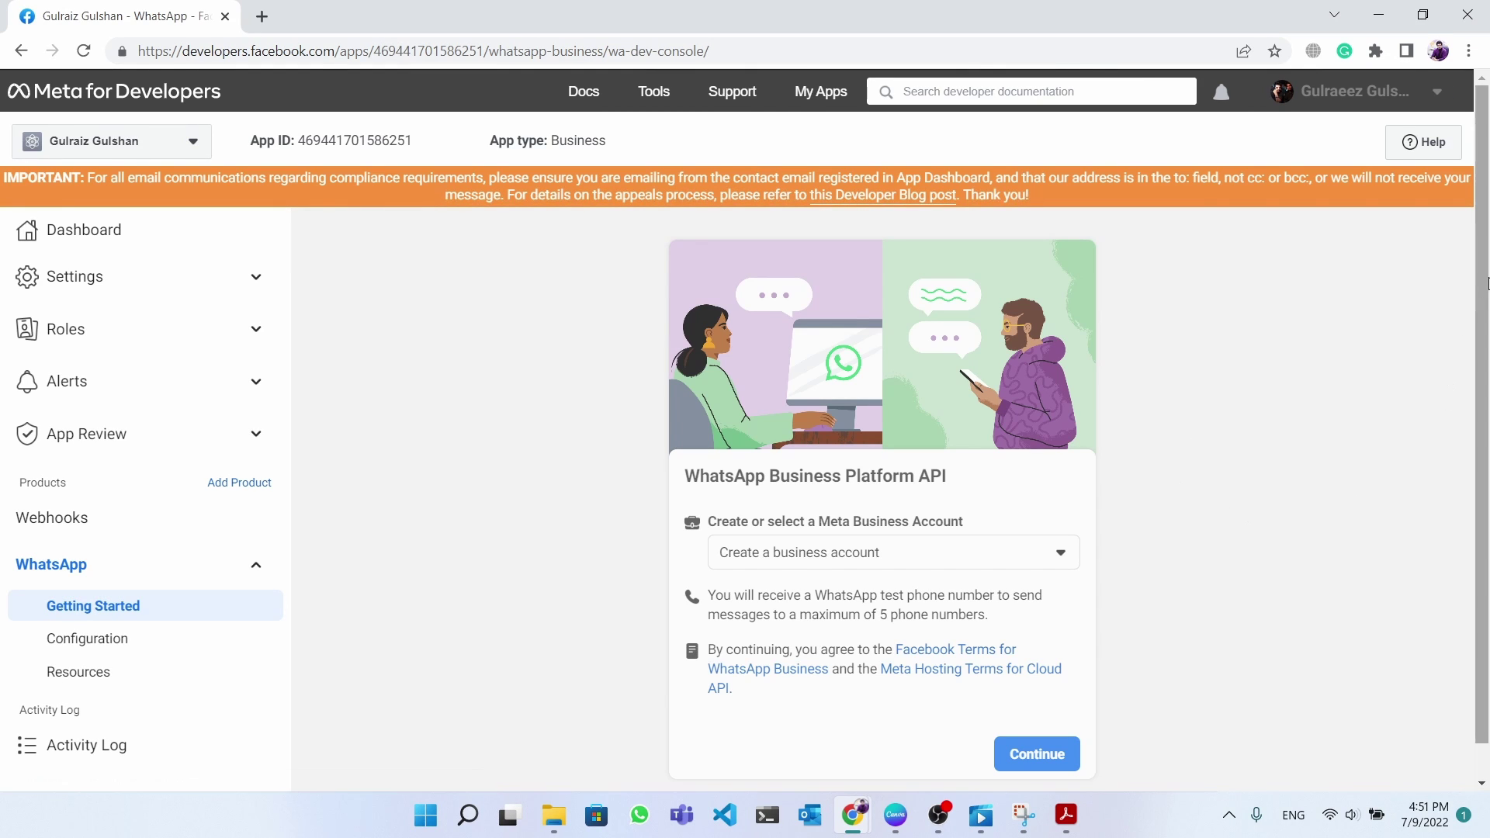
scroll(1486, 283, "down", 1)
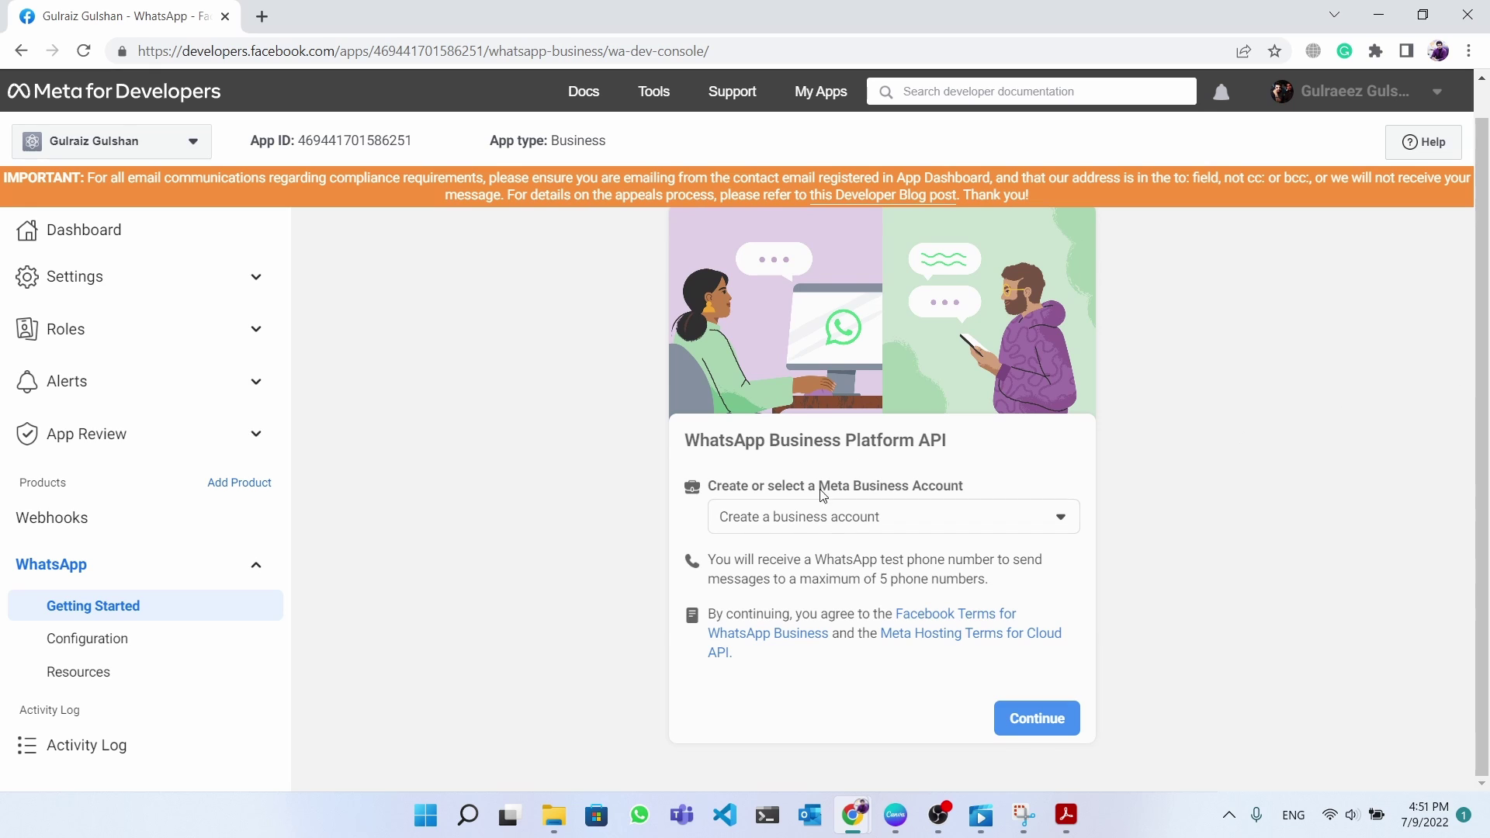
left_click(1038, 719)
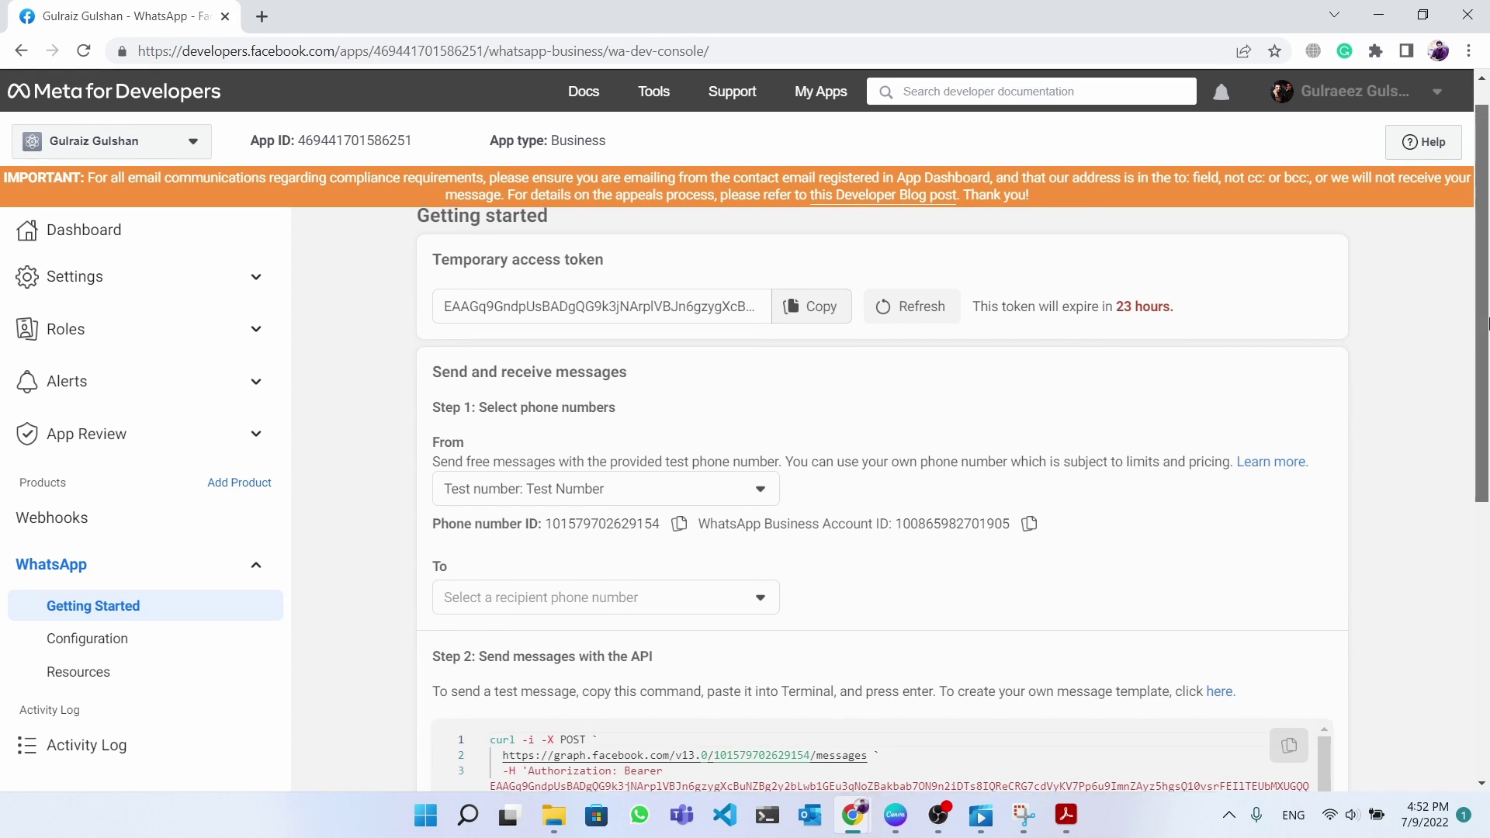
scroll(1486, 419, "down", 2)
scroll(1485, 418, "down", 4)
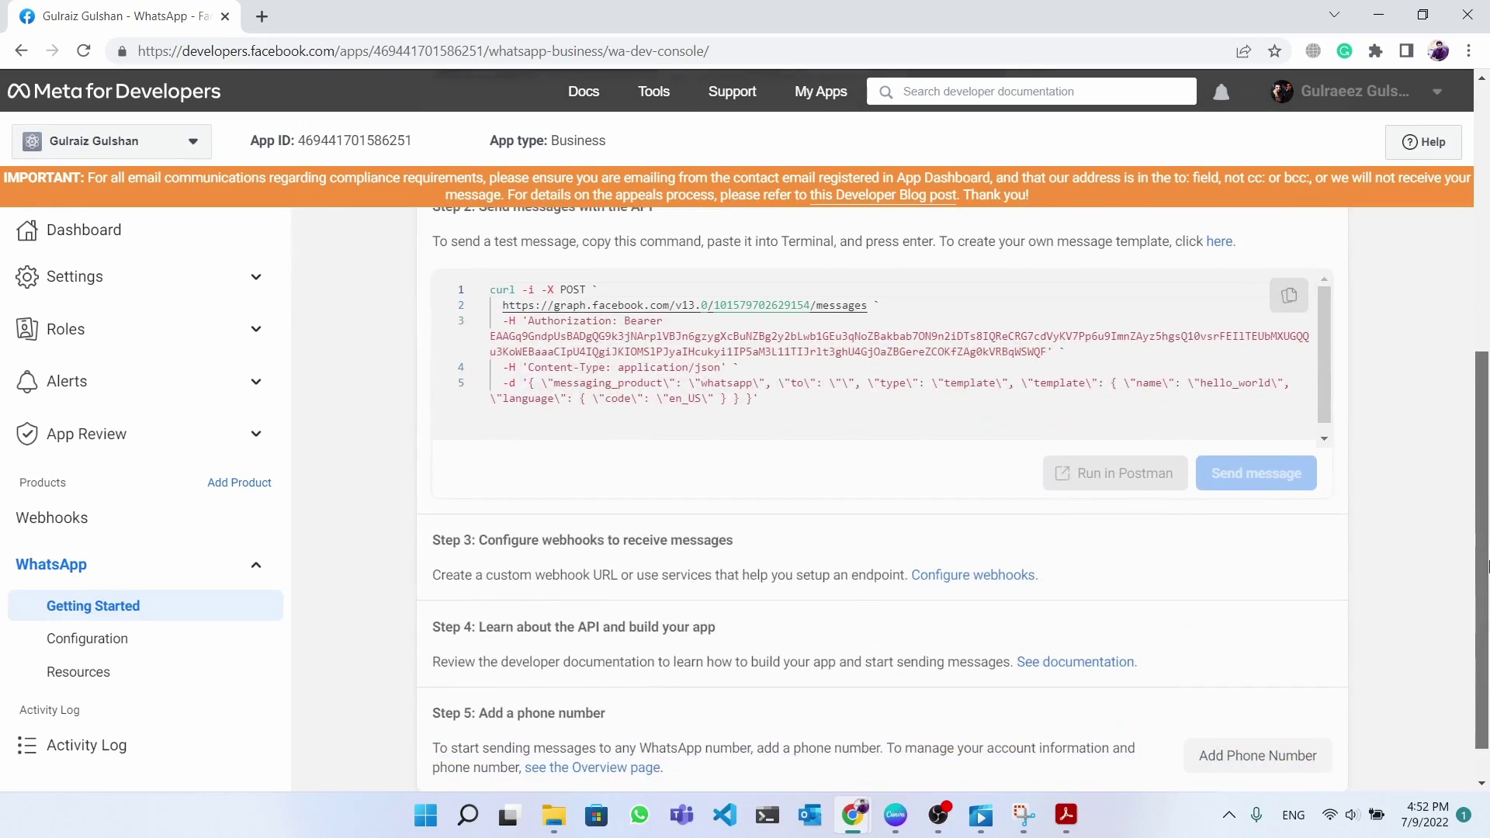
scroll(1483, 447, "up", 2)
scroll(1484, 448, "up", 4)
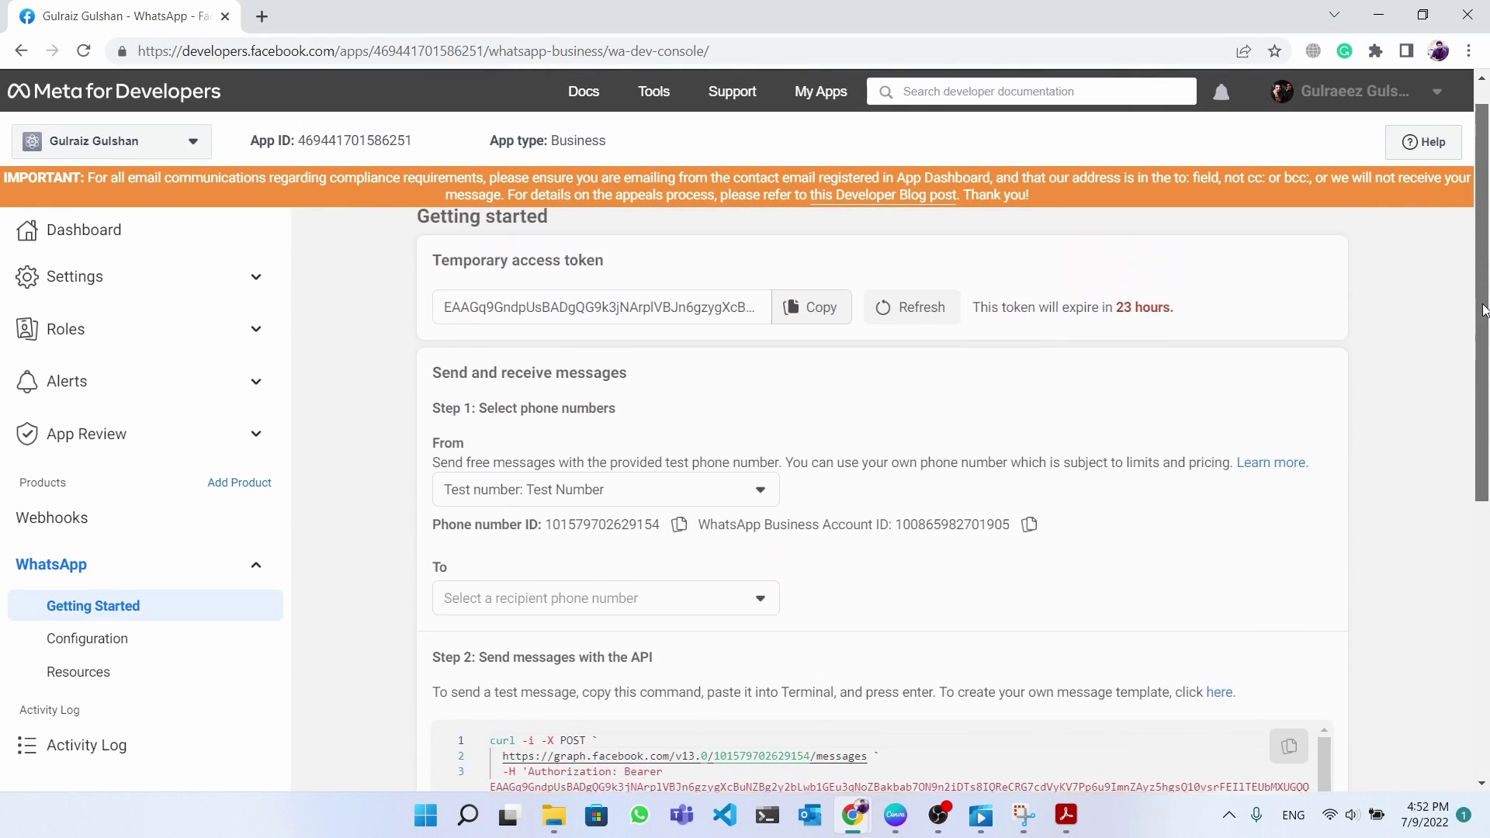
Step: Keep the test number as sender and add a Pakistani (+92) recipient phone number
left_click(758, 525)
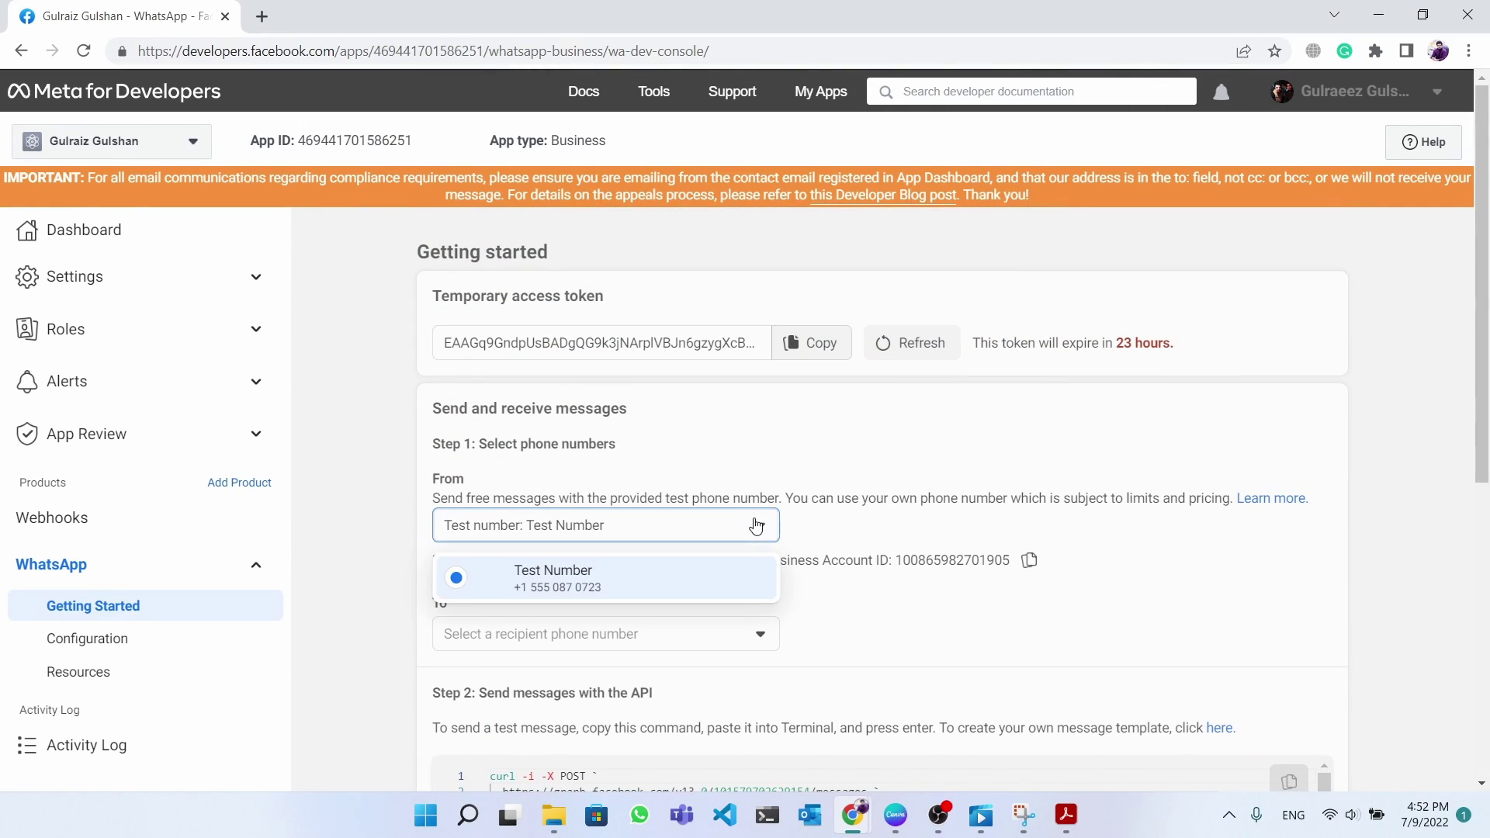
left_click(757, 525)
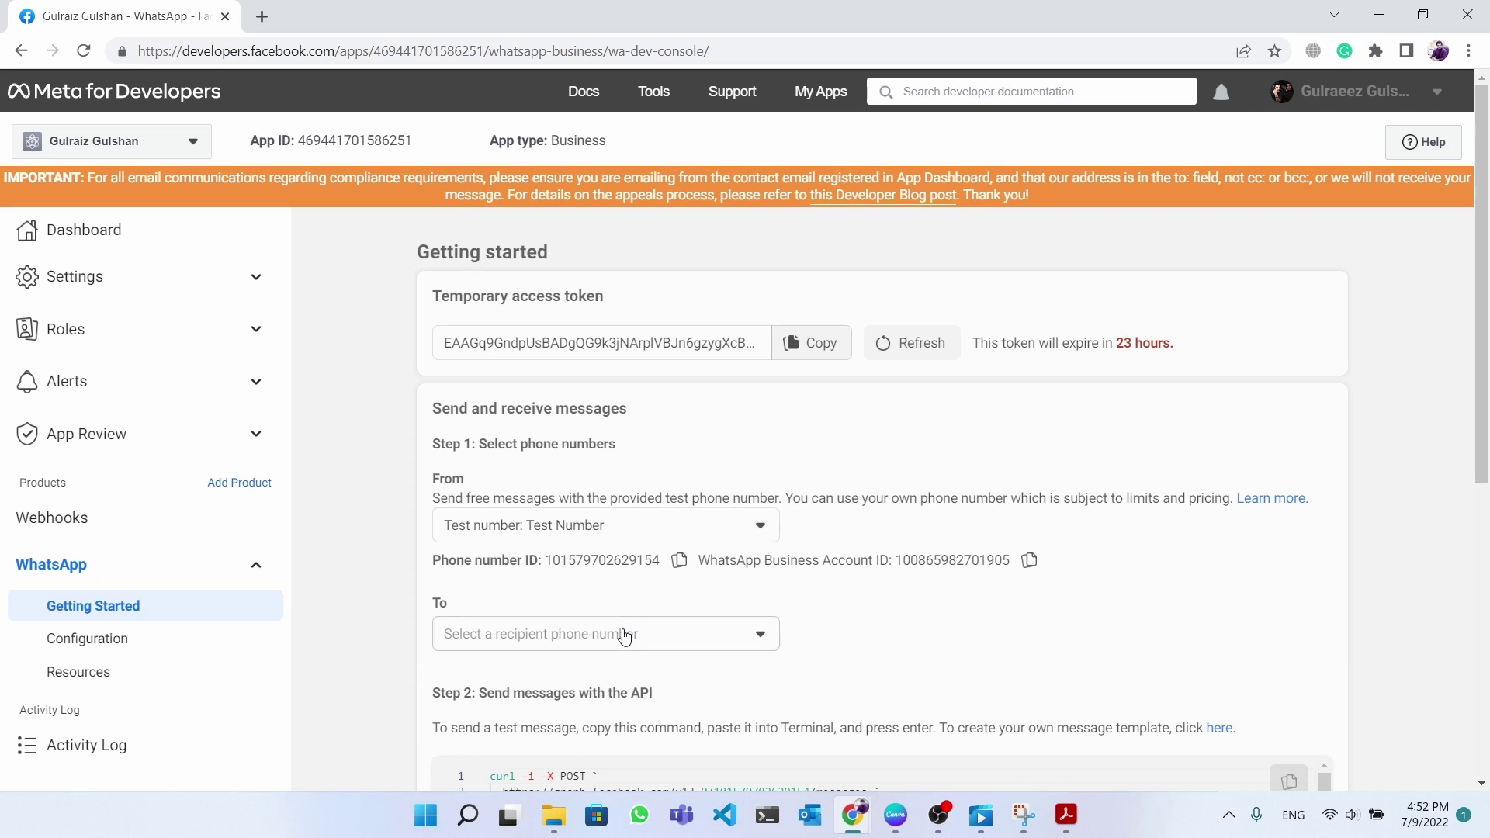
left_click(625, 635)
left_click(607, 643)
left_click(587, 645)
left_click(541, 698)
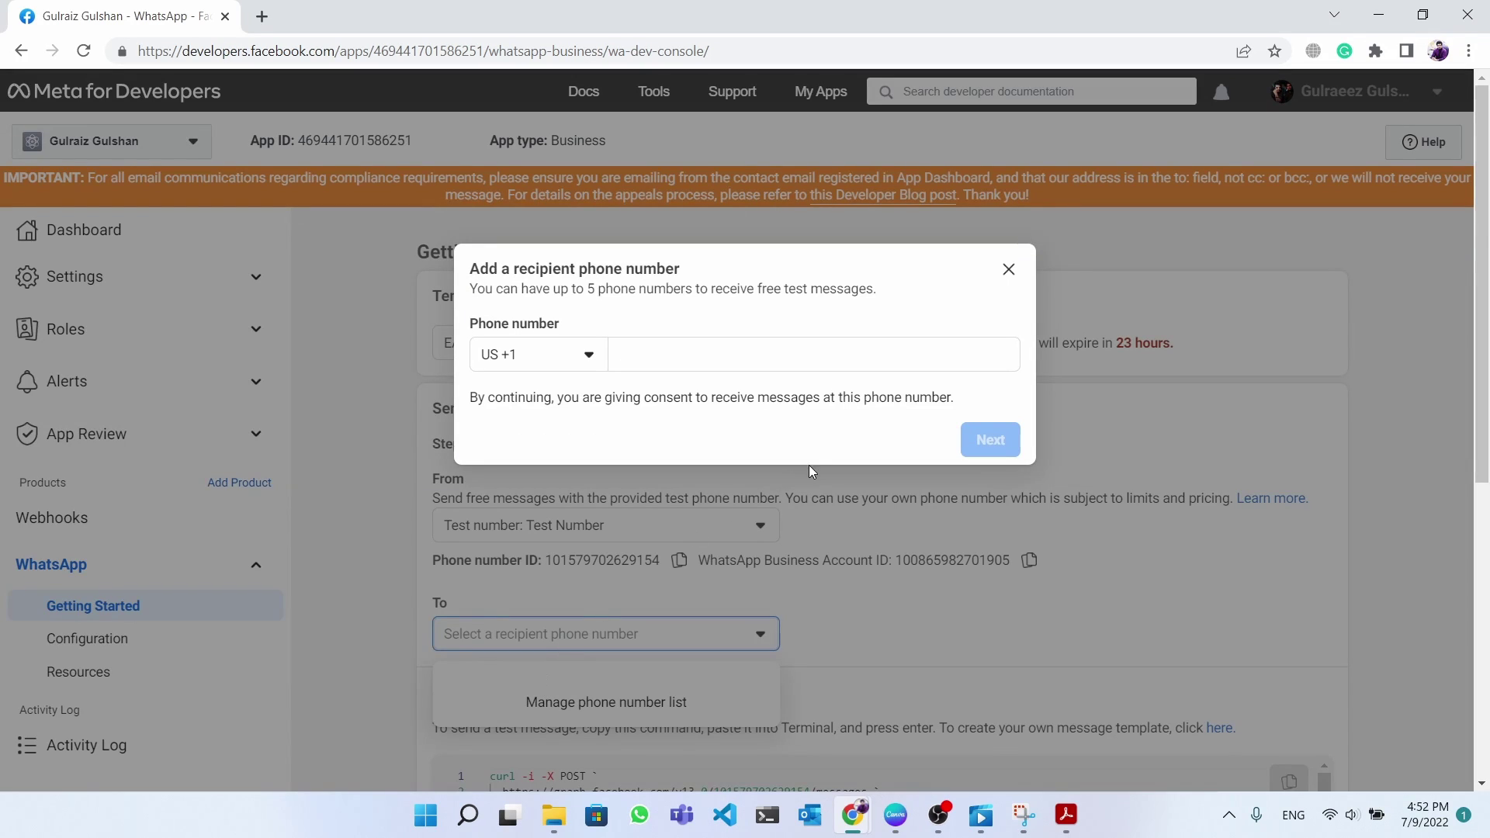
left_click(573, 361)
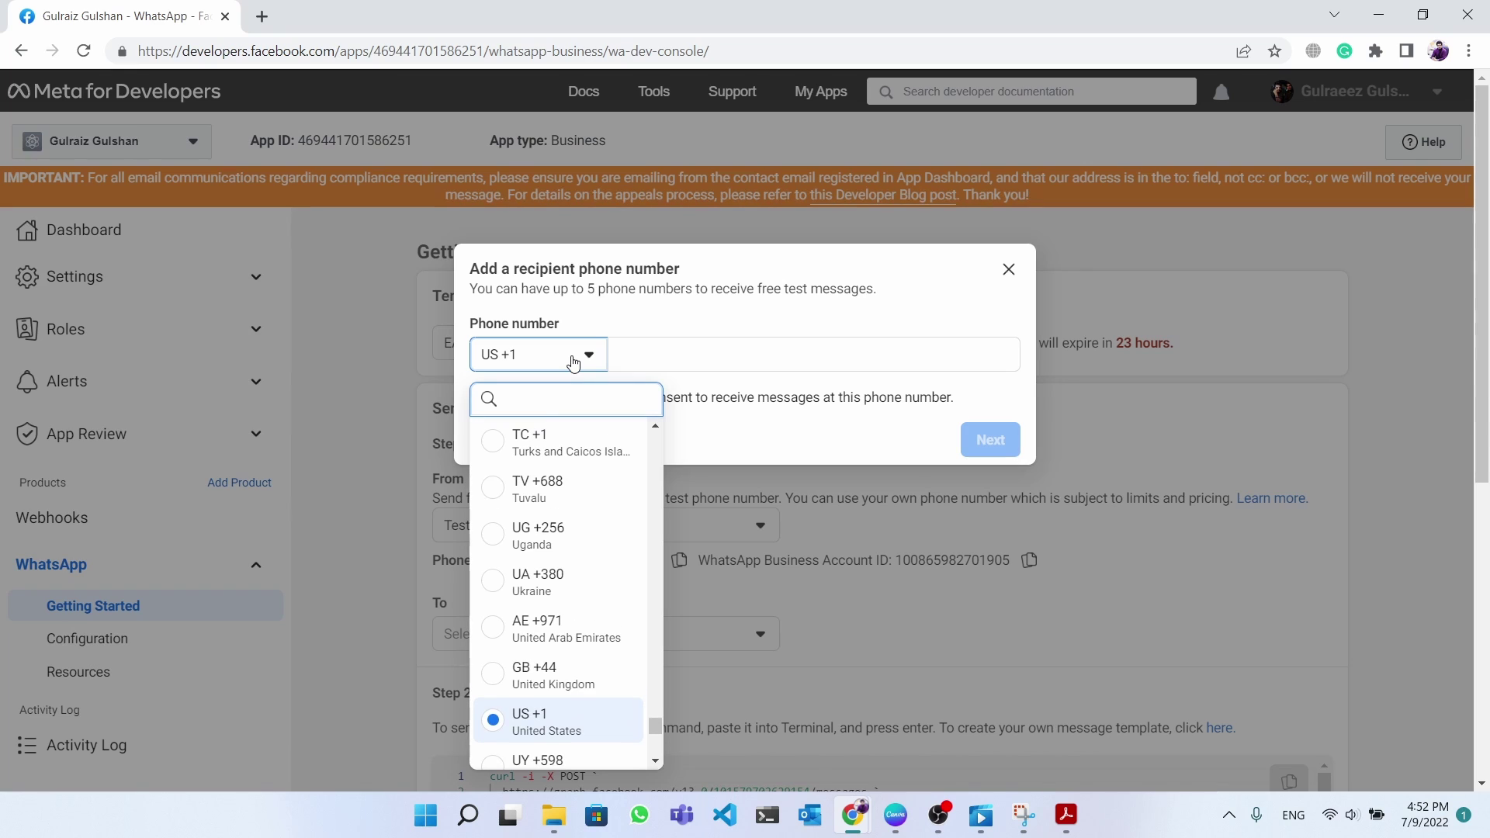
type("92")
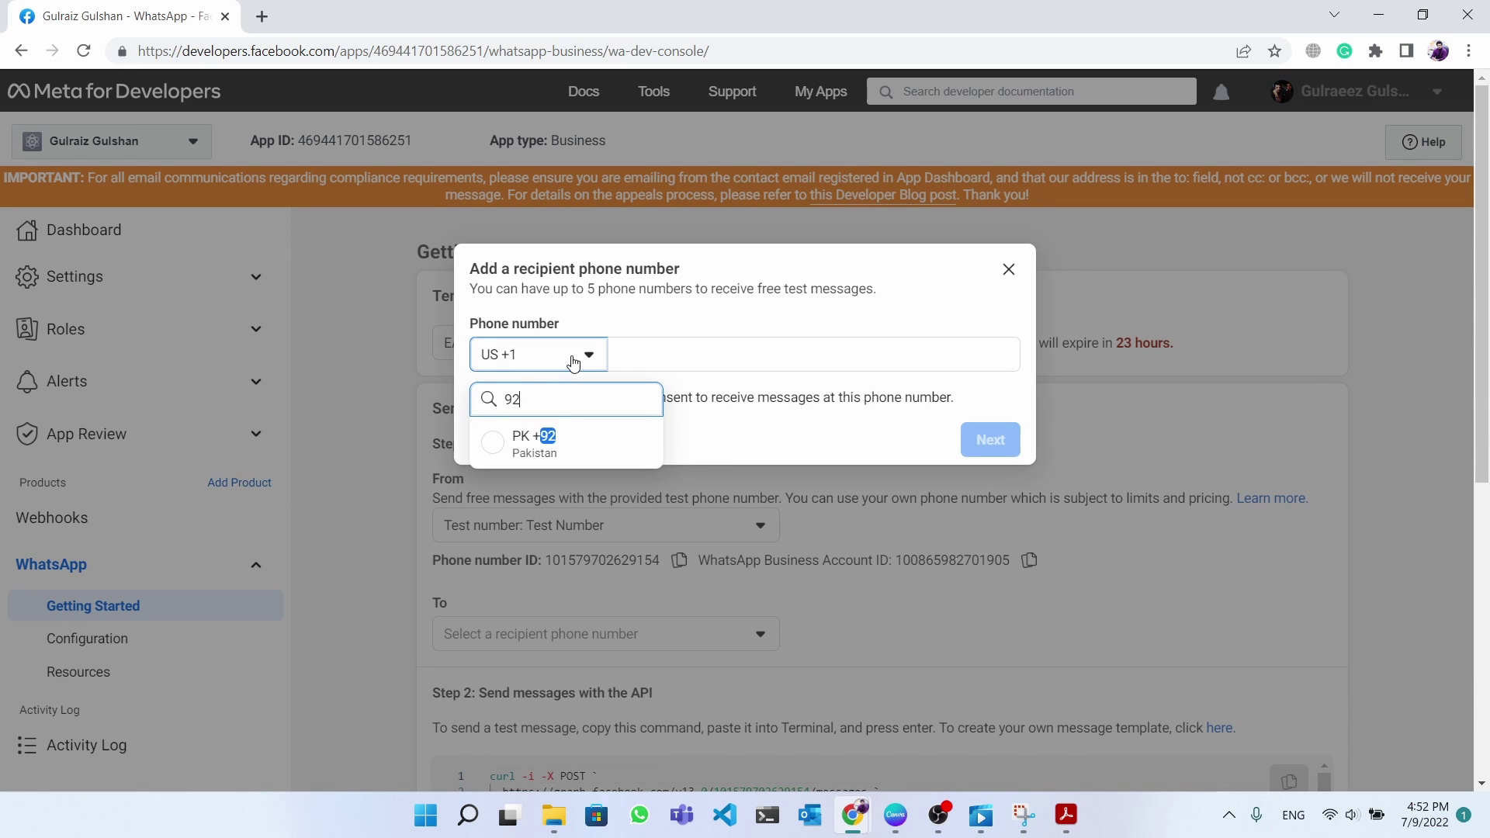
left_click(621, 447)
left_click(682, 350)
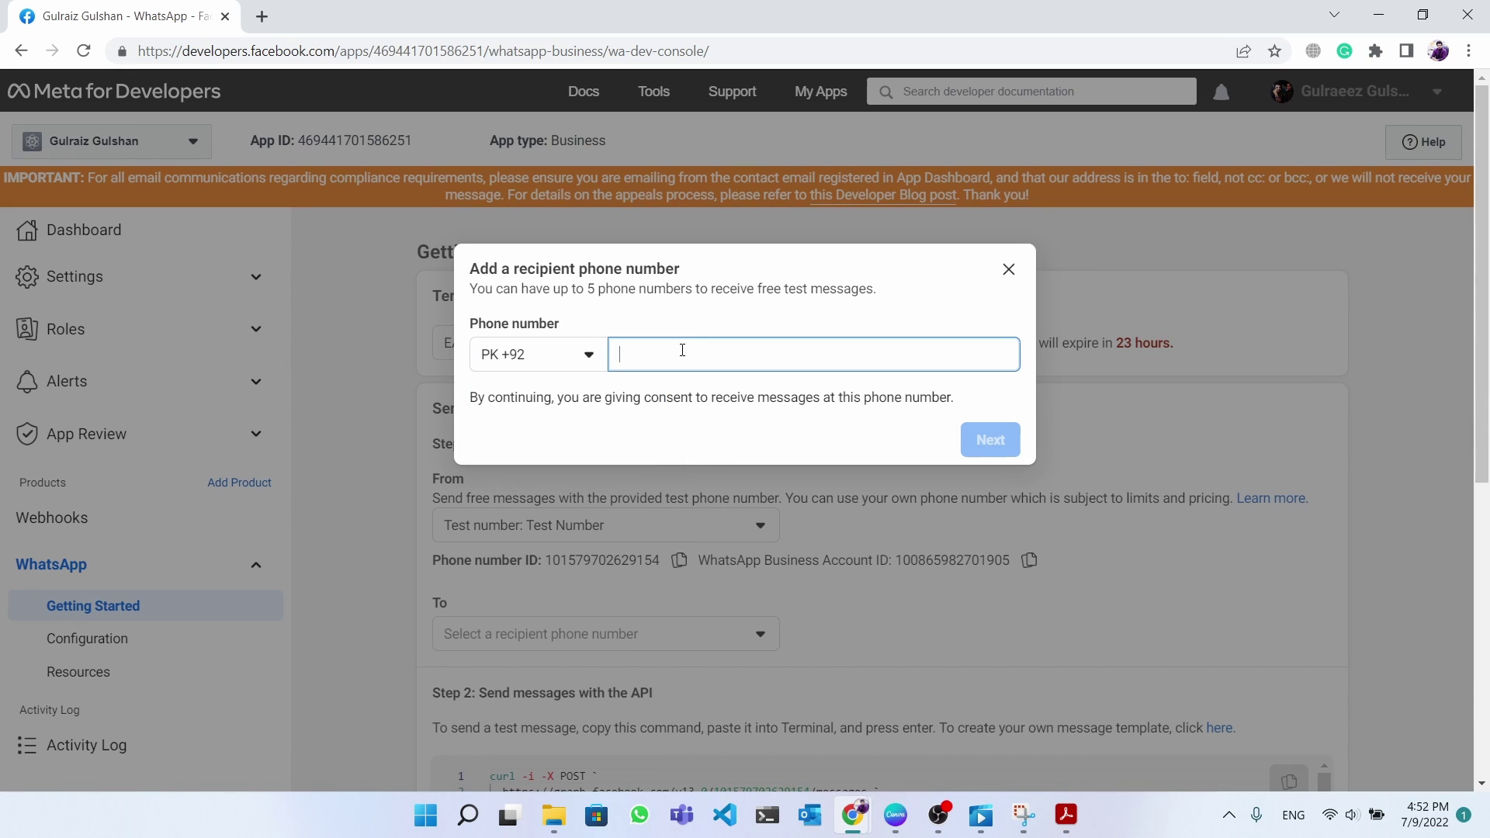
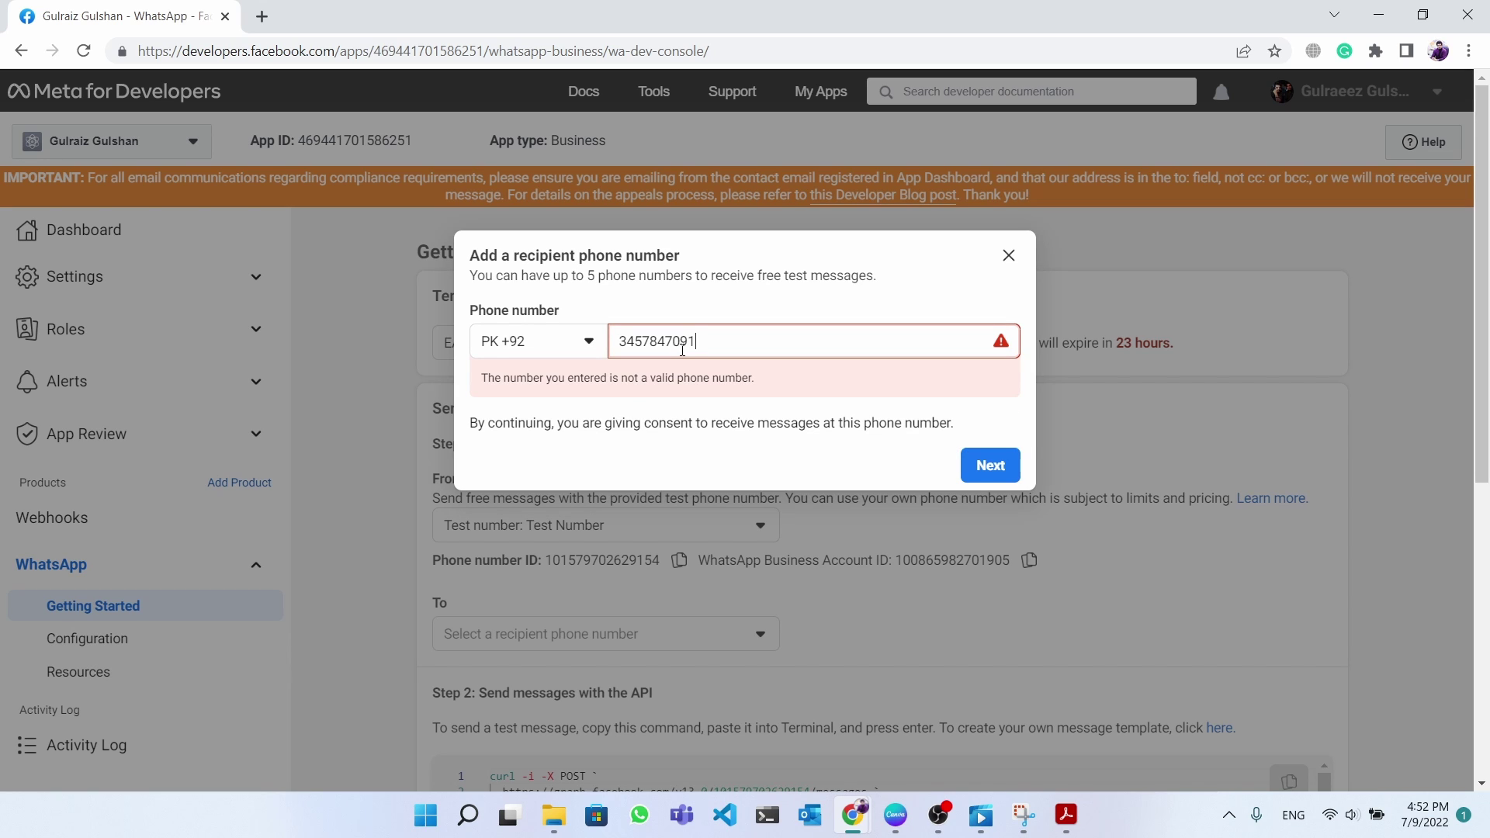
left_click(990, 465)
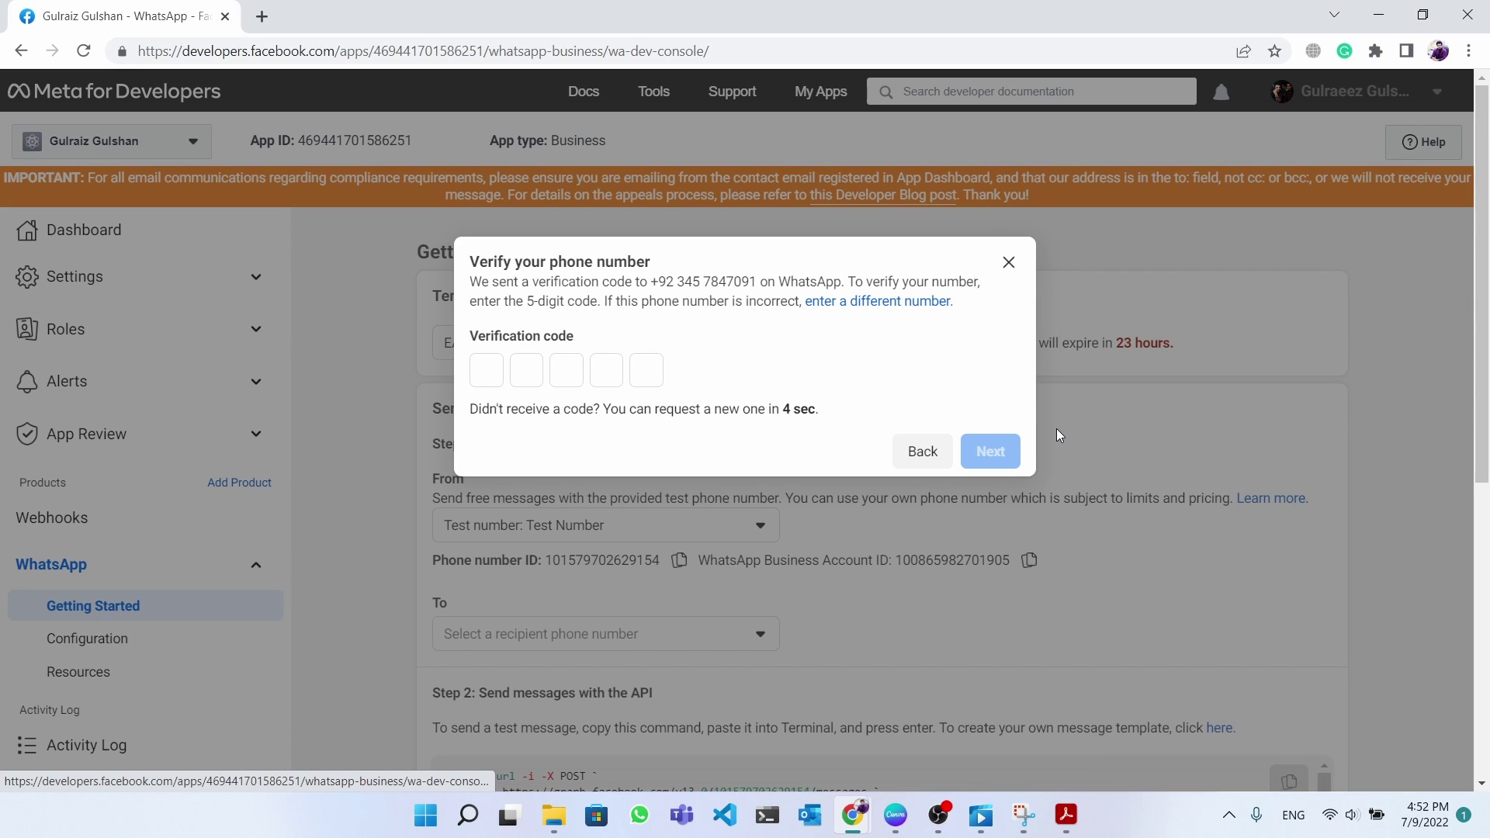
Step: Enter the 5-digit WhatsApp verification code to confirm the recipient
left_click(489, 367)
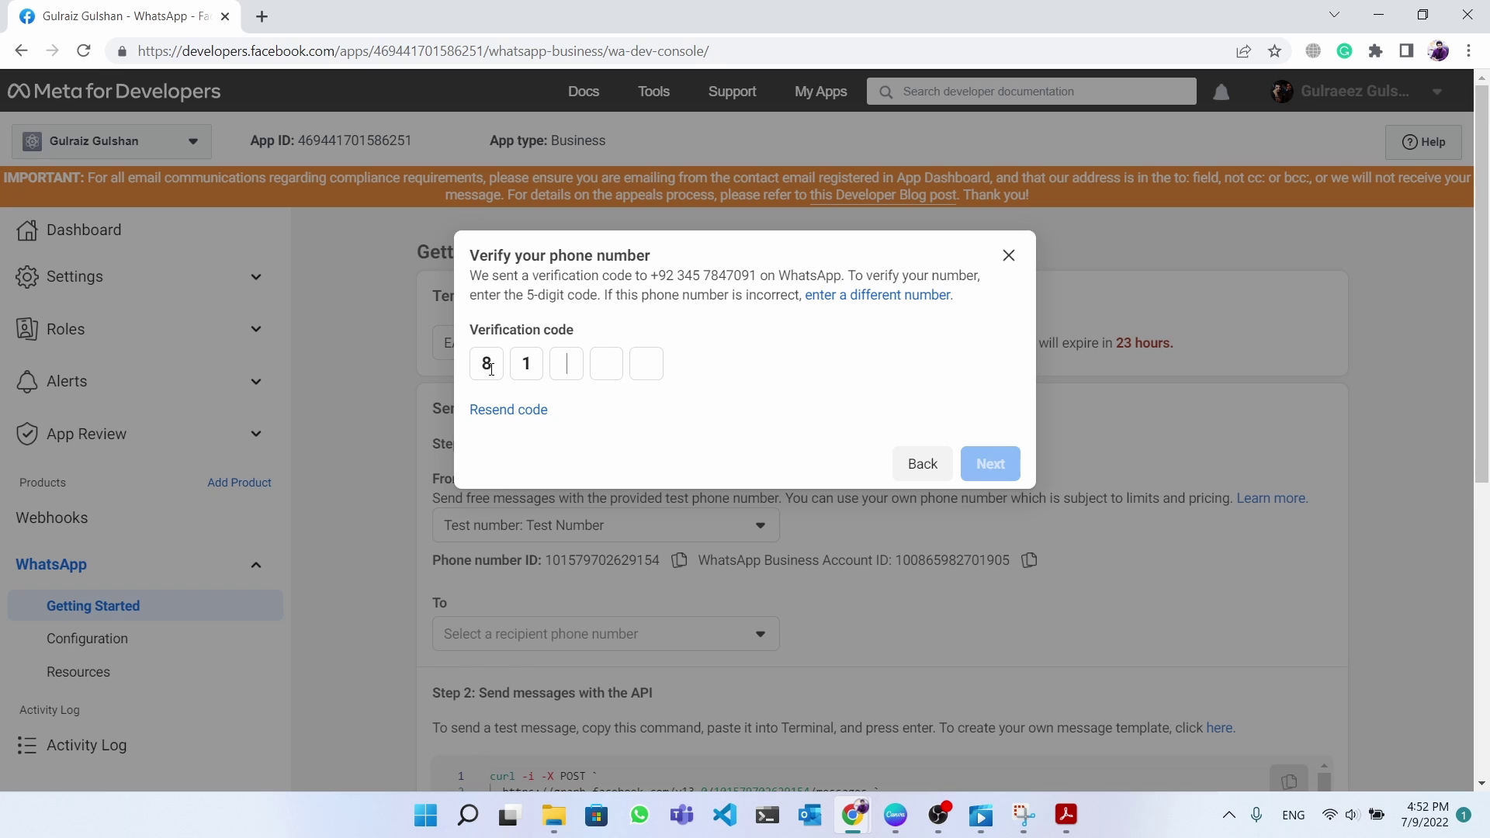
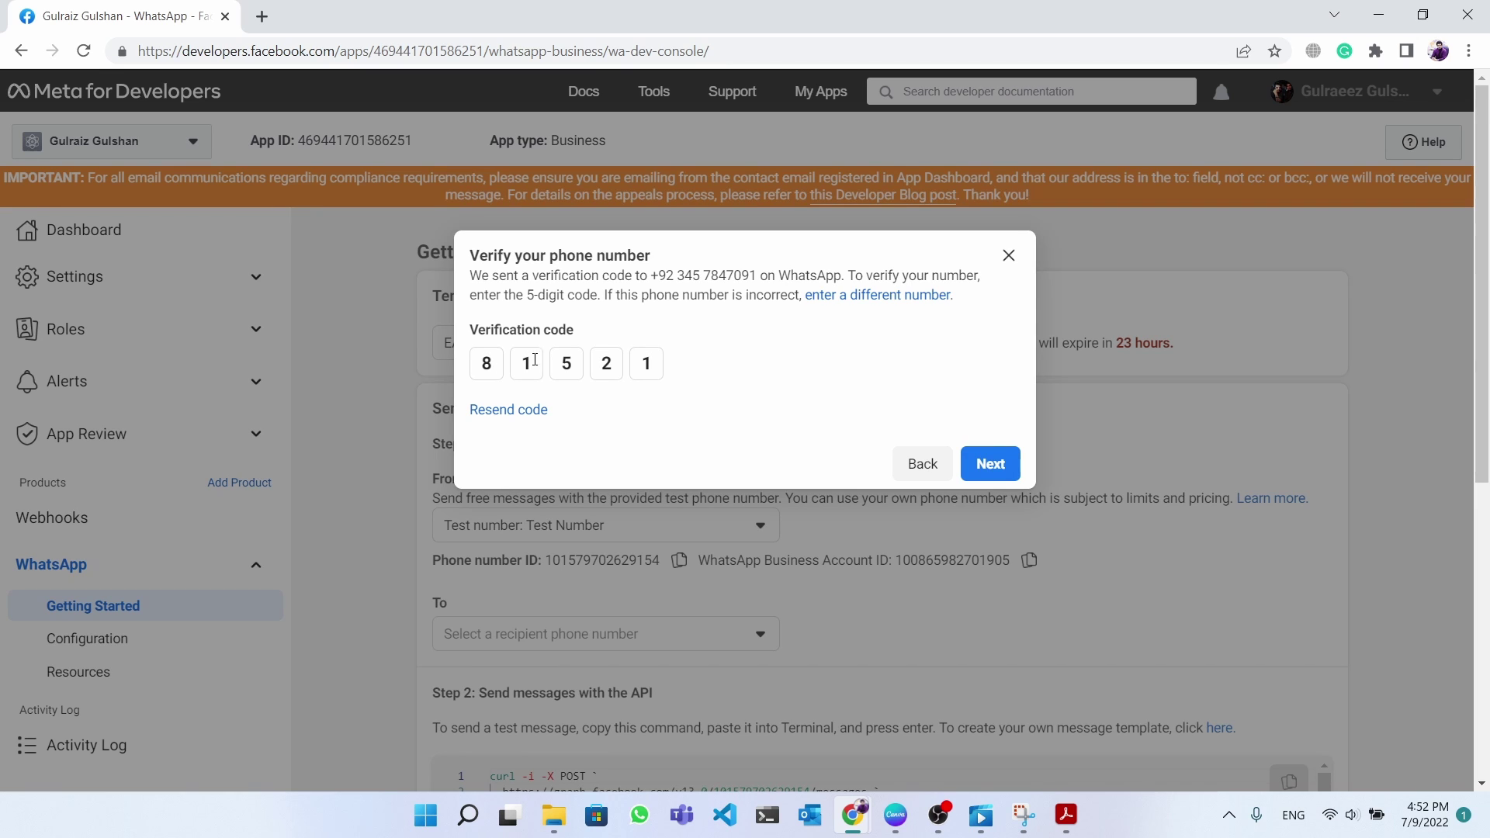
left_click(990, 463)
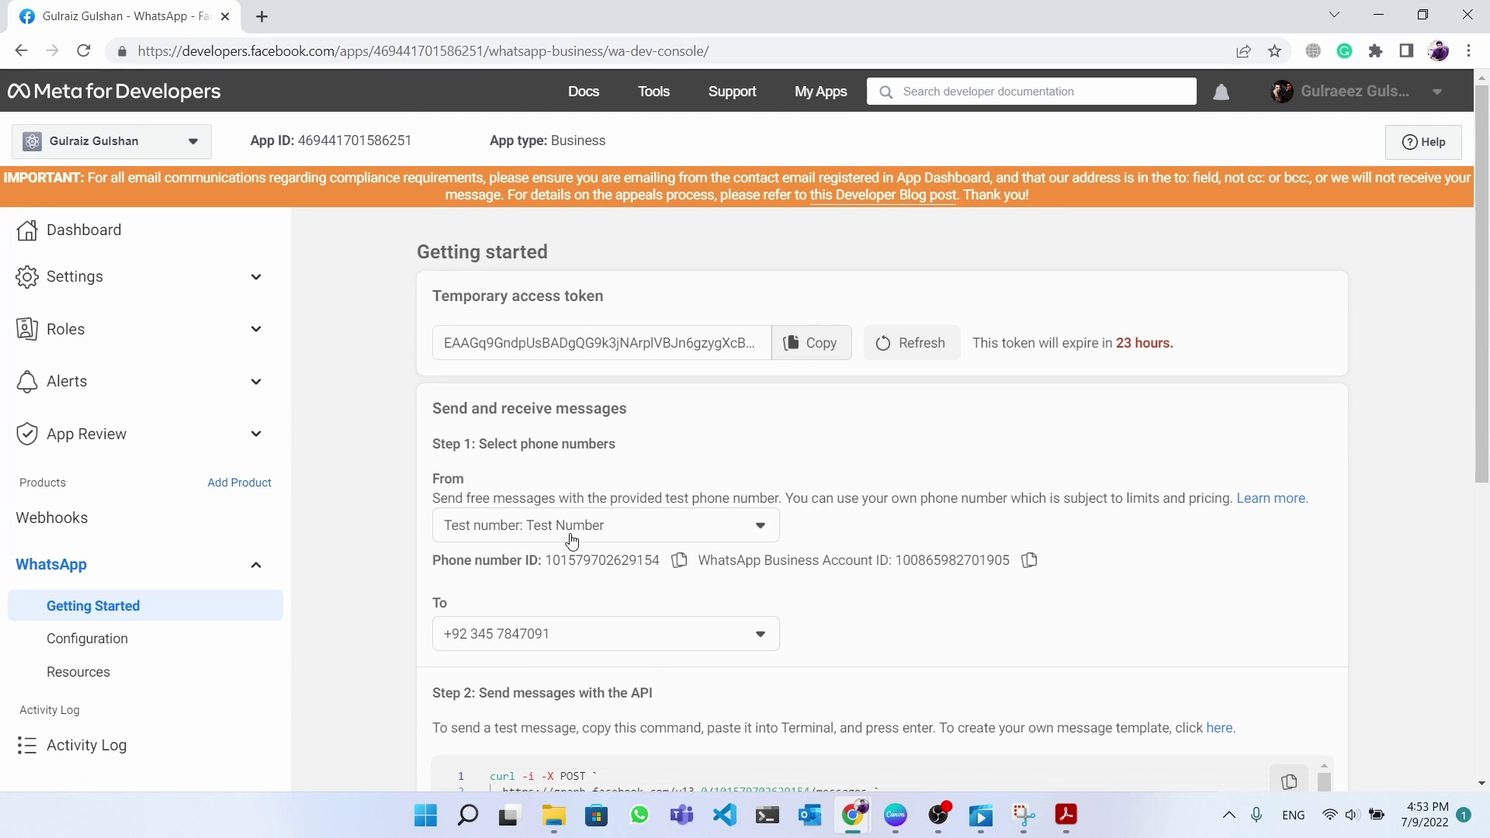
Step: Send the hello_world template message from the Step 2 sample request
scroll(1488, 484, "down", 3)
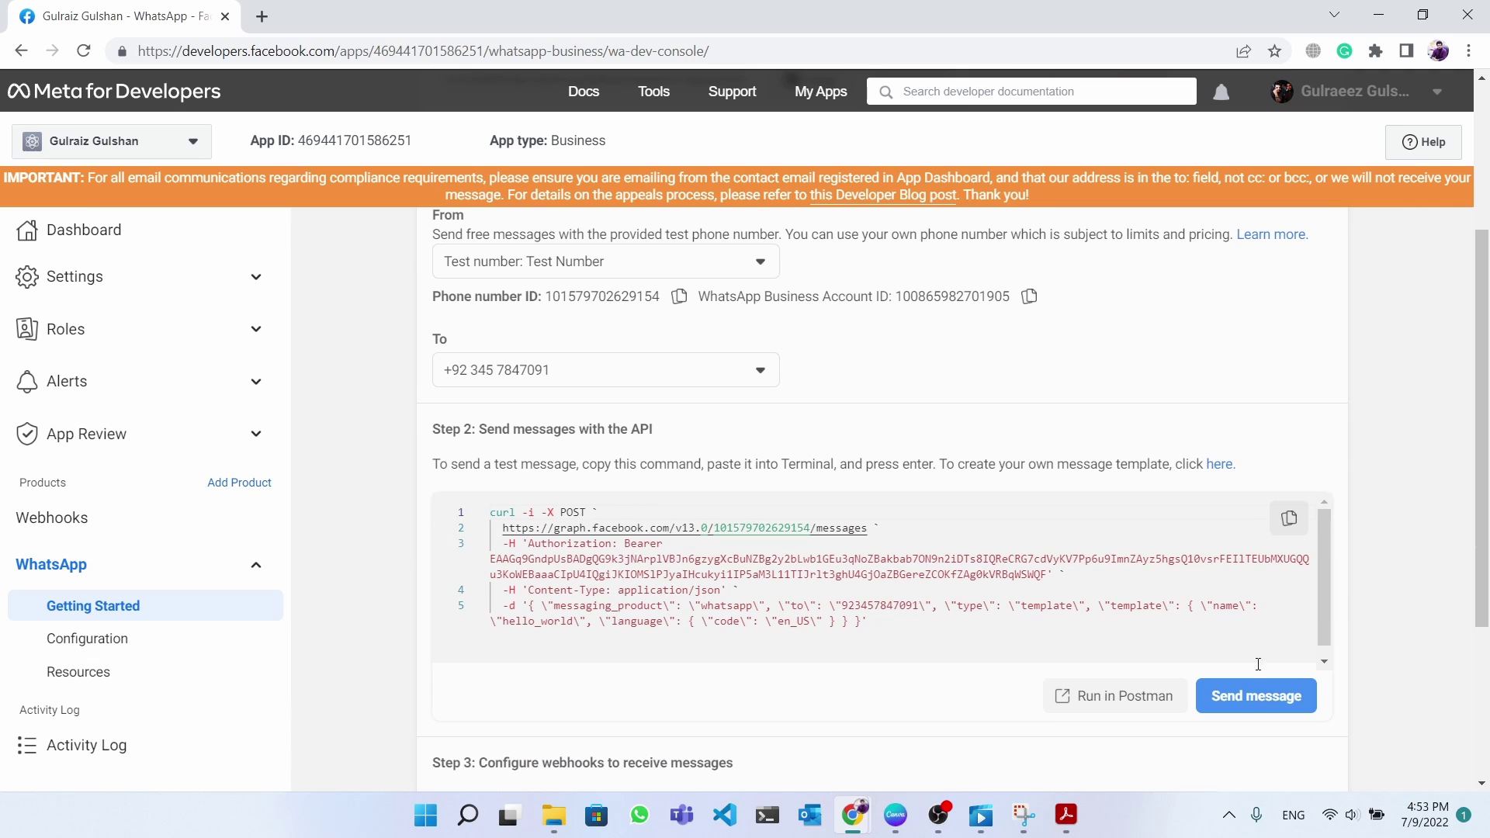
left_click(1247, 695)
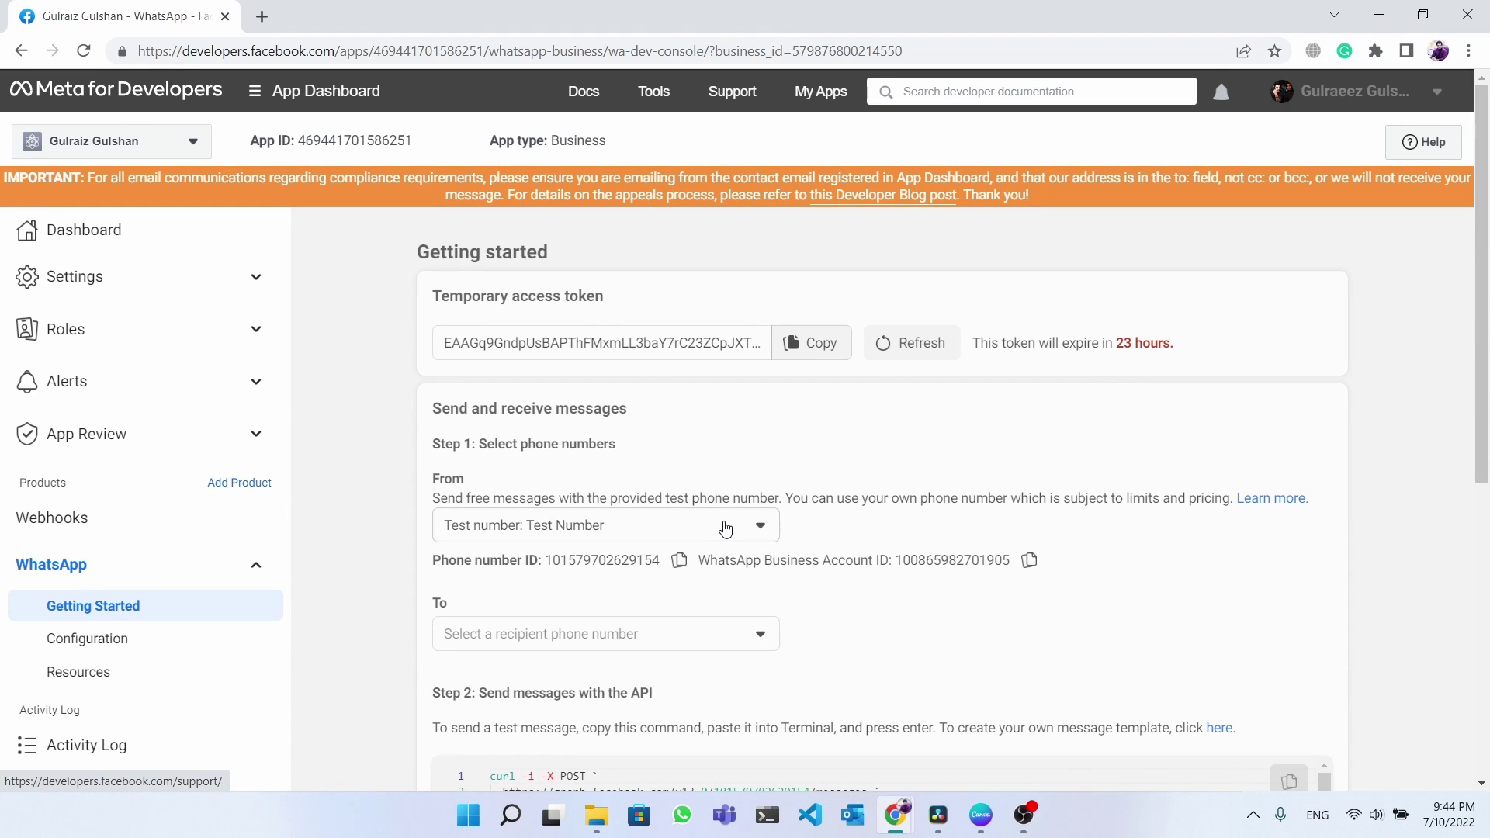
Step: Check the available sending numbers, then begin adding the business's own phone number
left_click(722, 527)
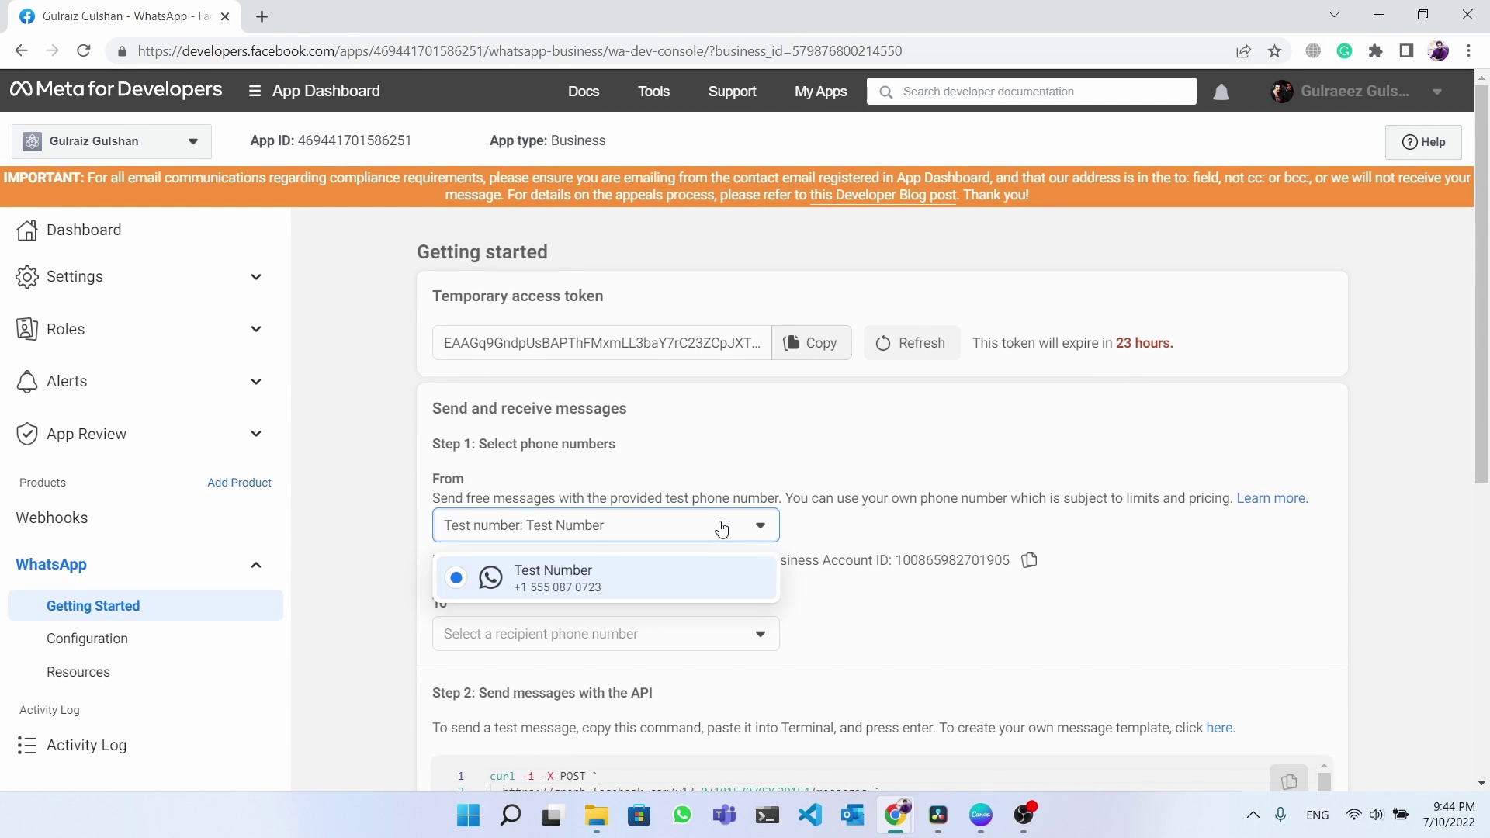
left_click(722, 527)
scroll(720, 524, "down", 4)
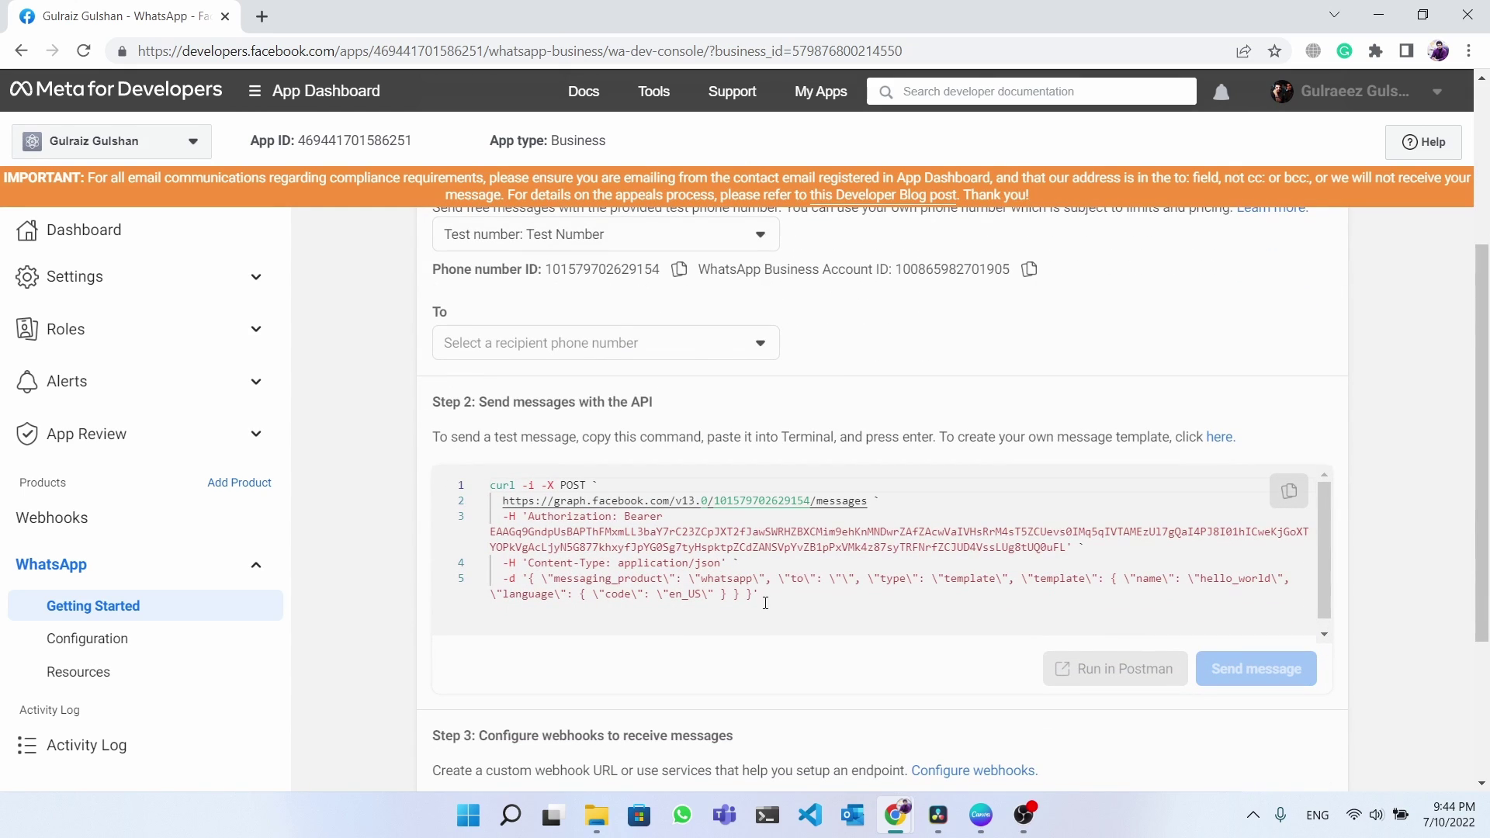
left_click_drag(1476, 562, 1476, 696)
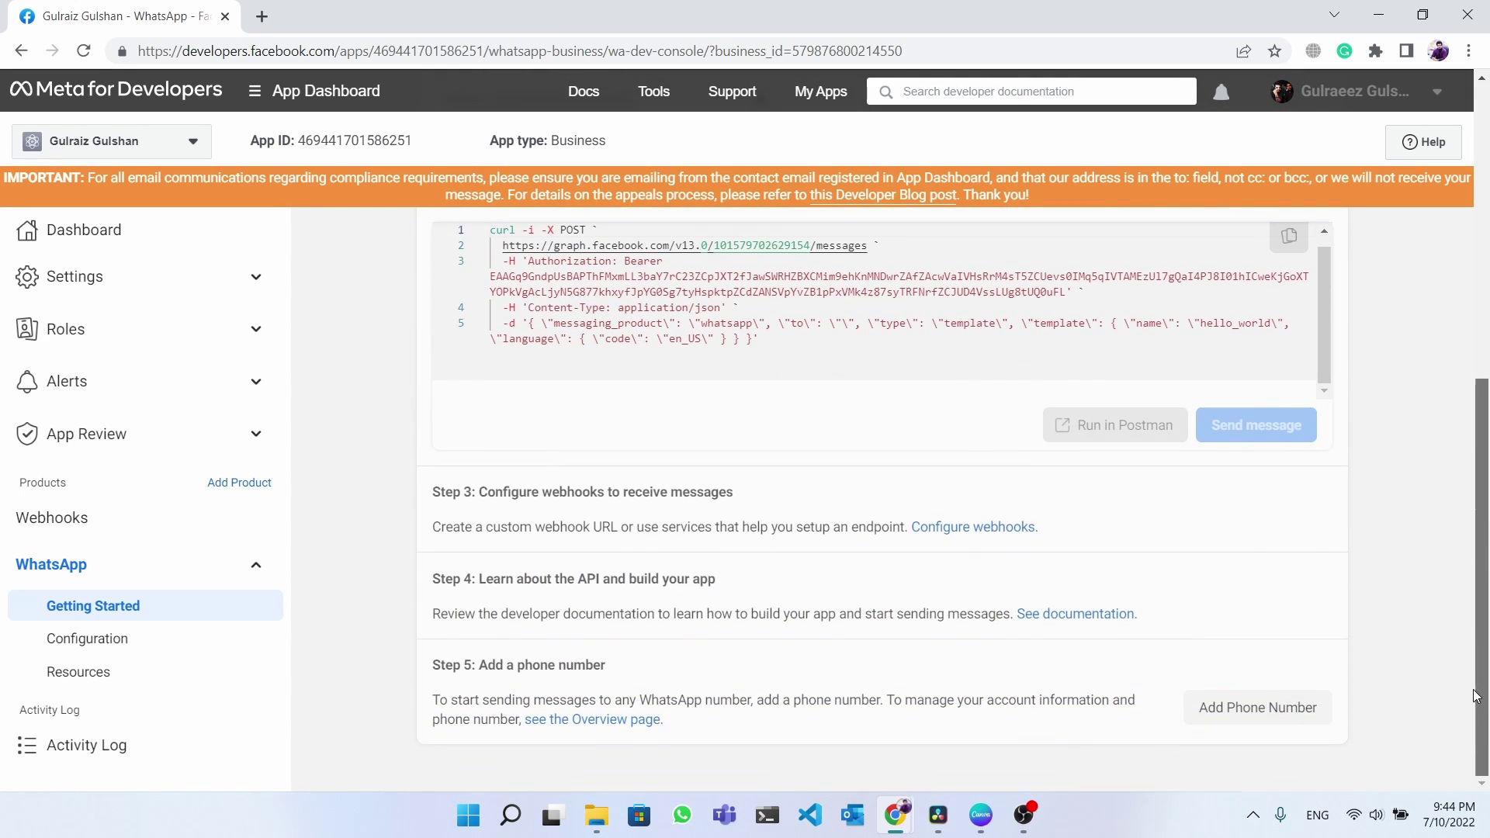
left_click(1240, 708)
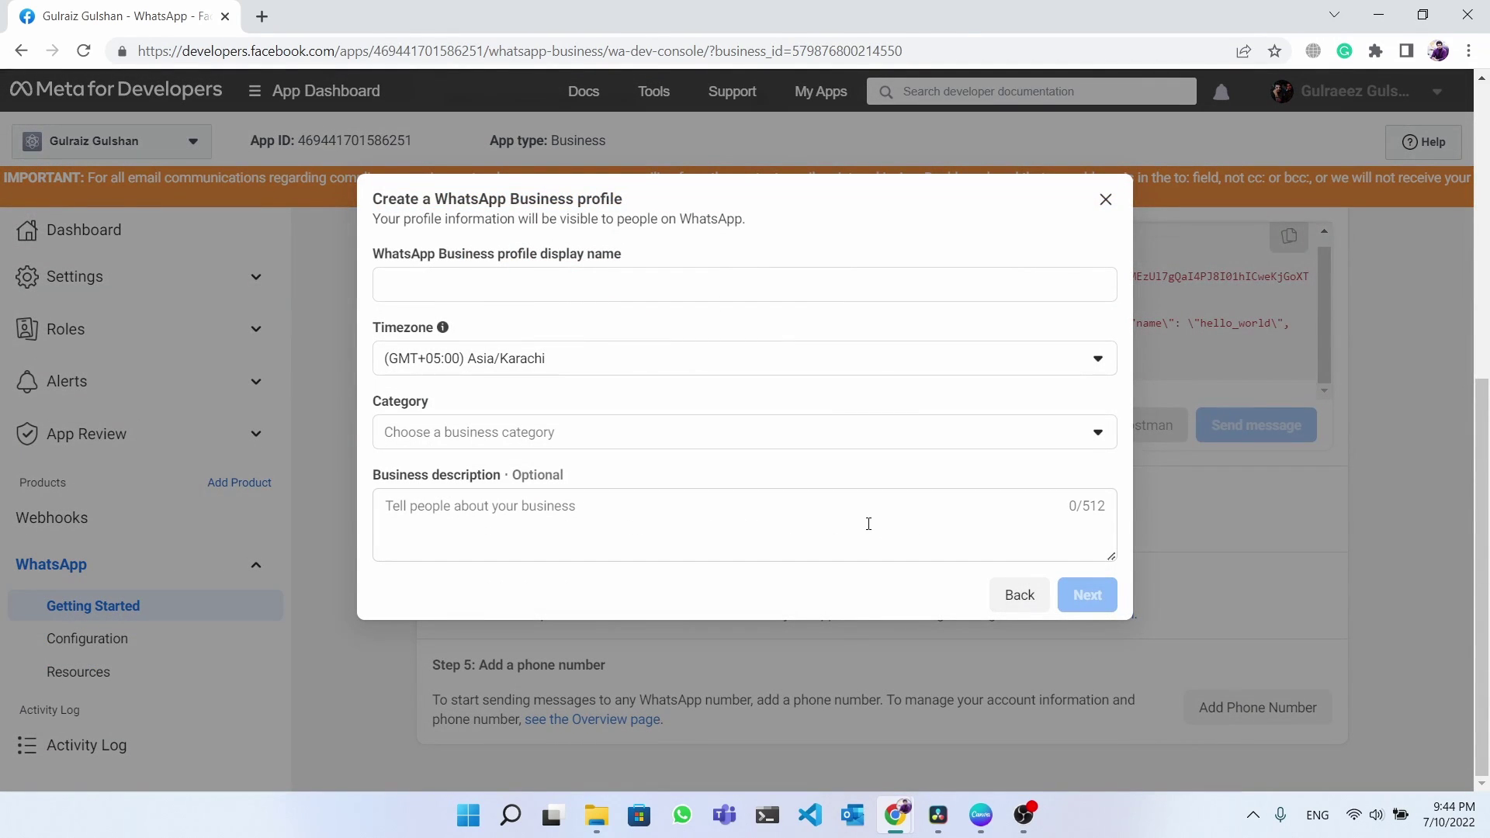
Step: Name the profile 'Sample Business Profile' with category Education and continue
left_click(681, 289)
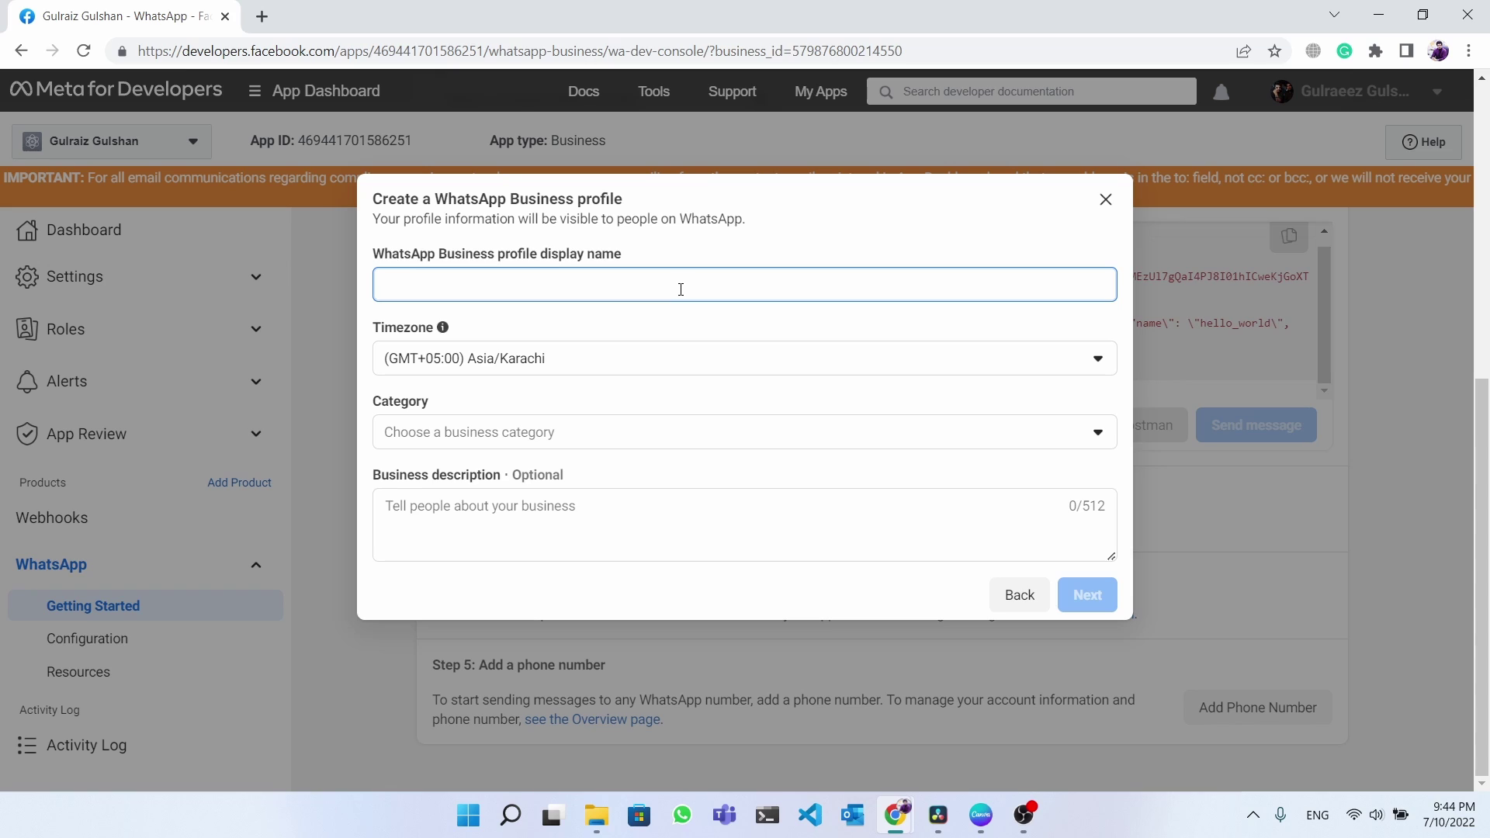
type("ple Business Profile")
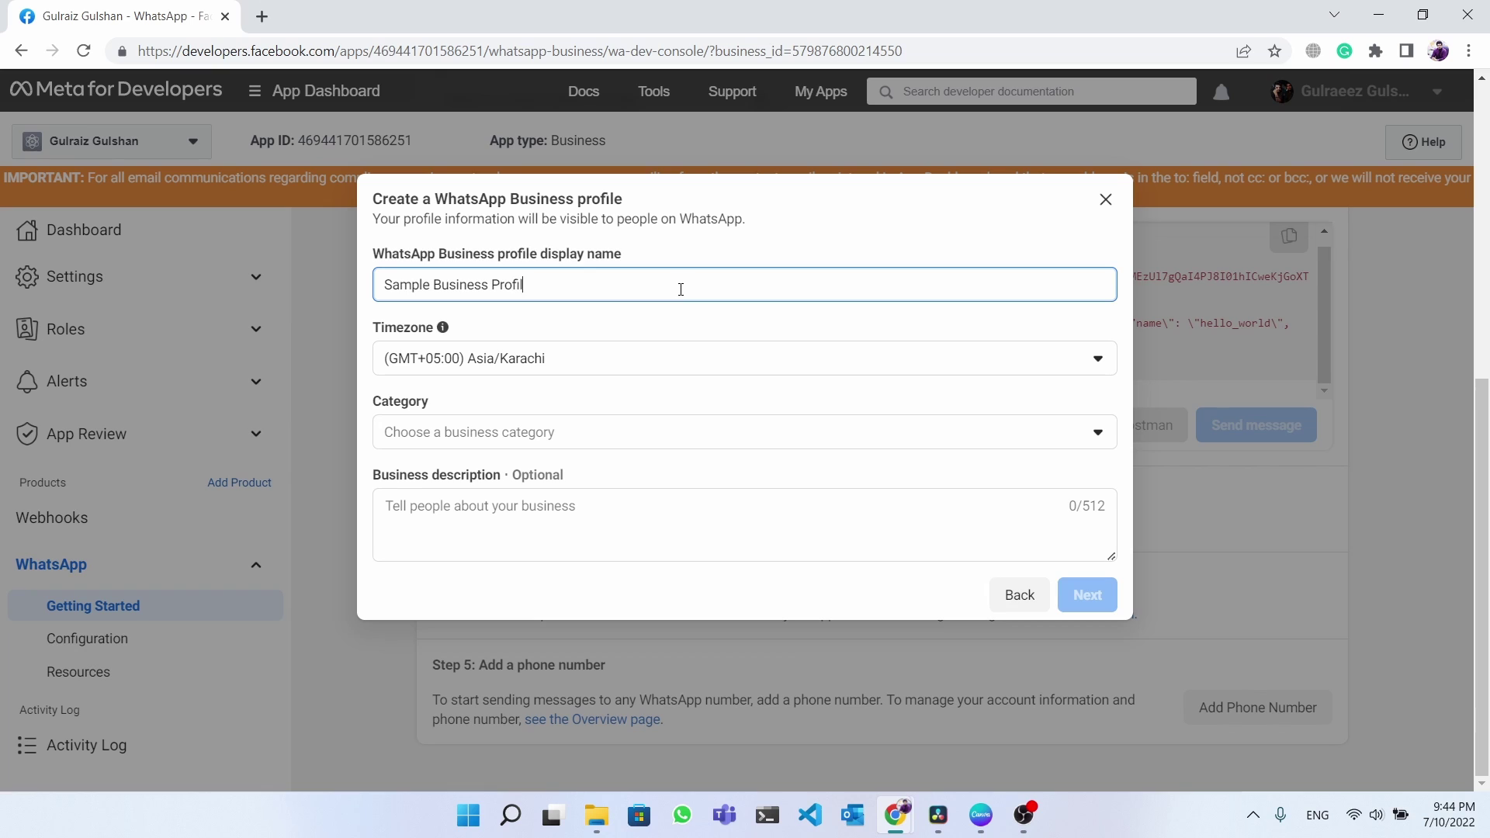
left_click(523, 439)
key("e")
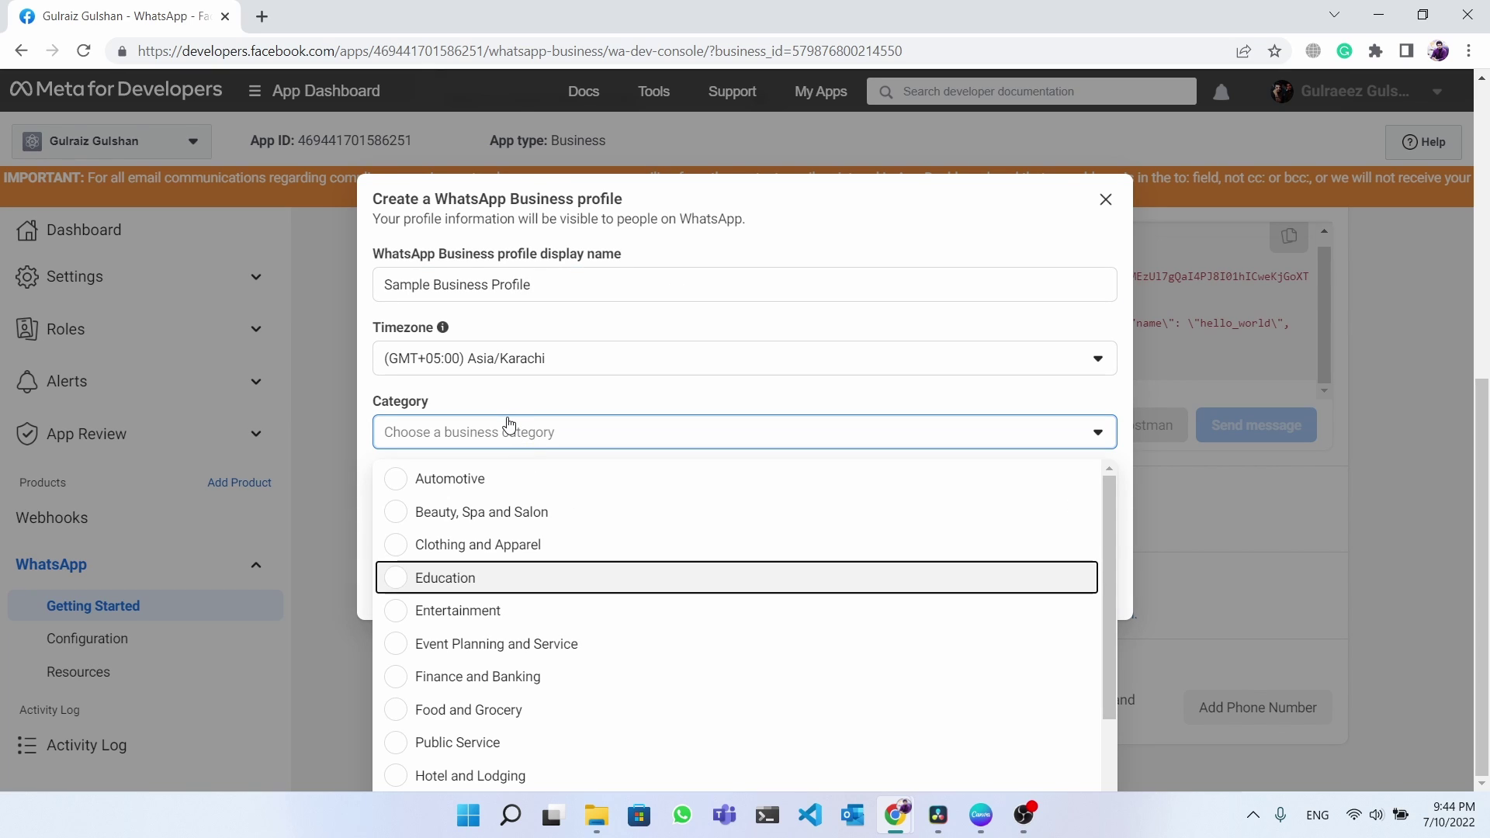
left_click(397, 579)
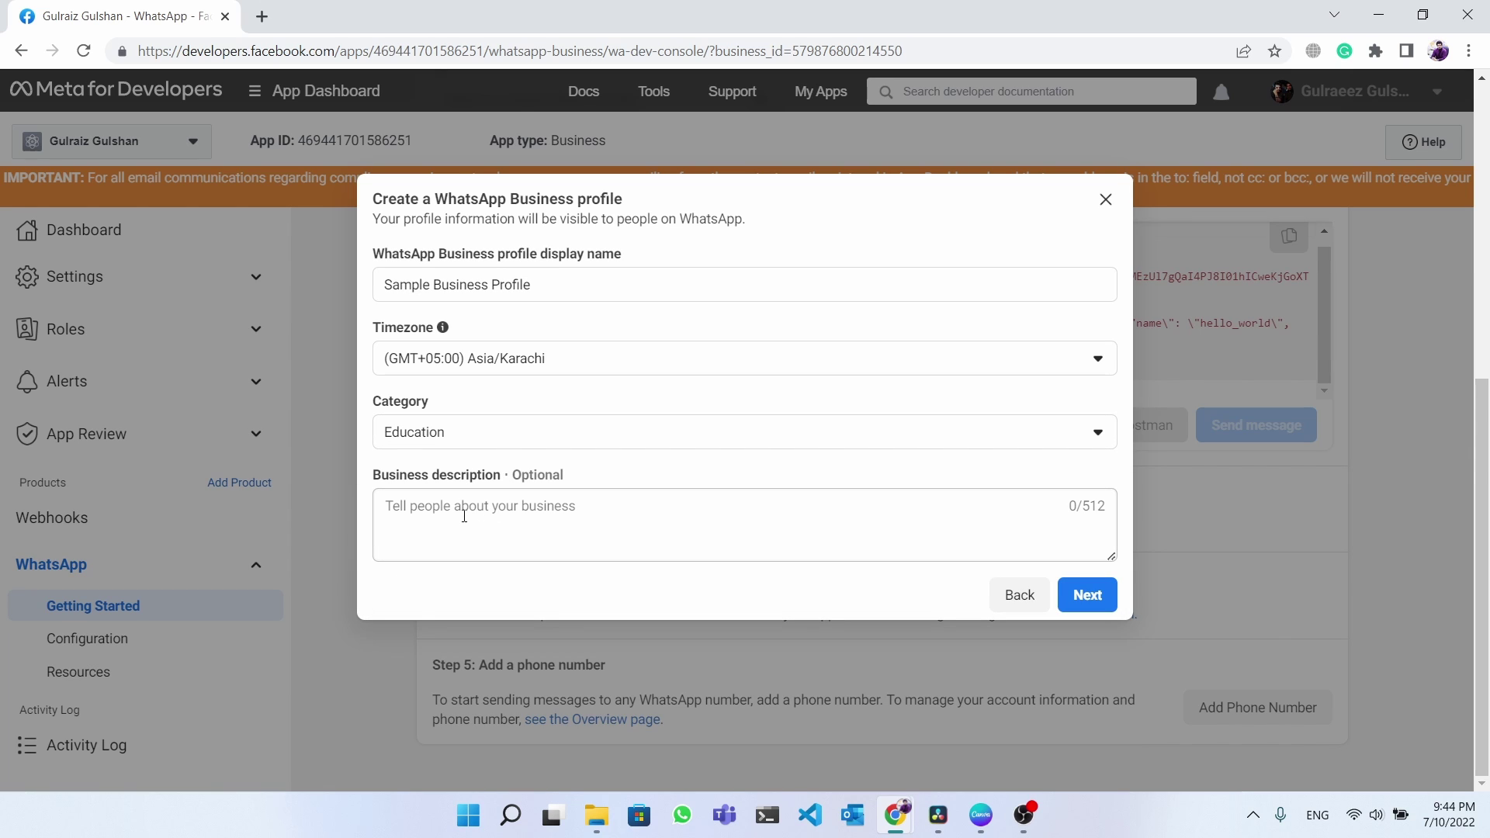
left_click(1105, 599)
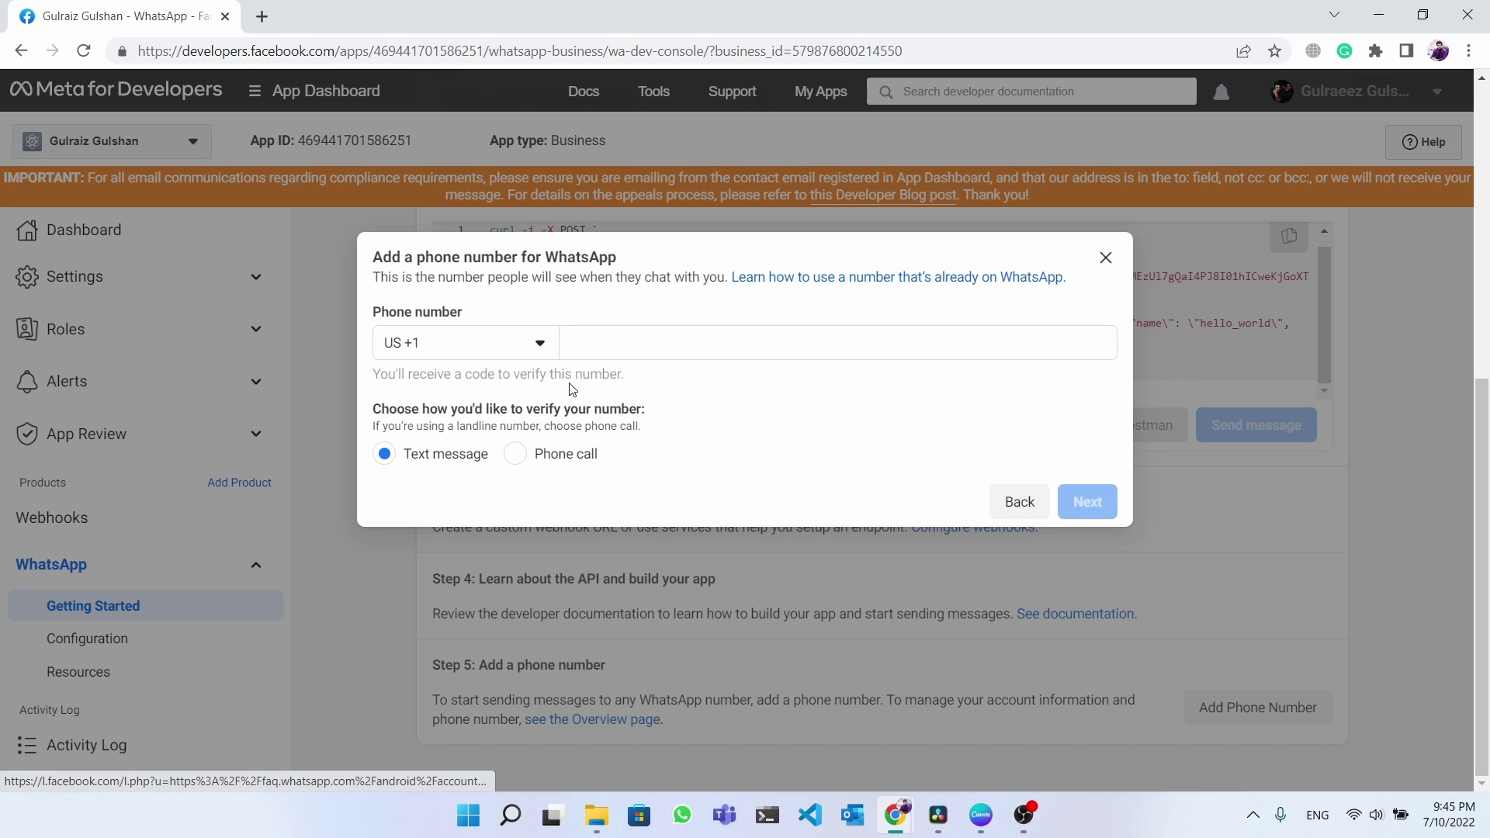
Step: Enter the business's phone number with Pakistan's +92 code and request a code
left_click(515, 347)
type("pk")
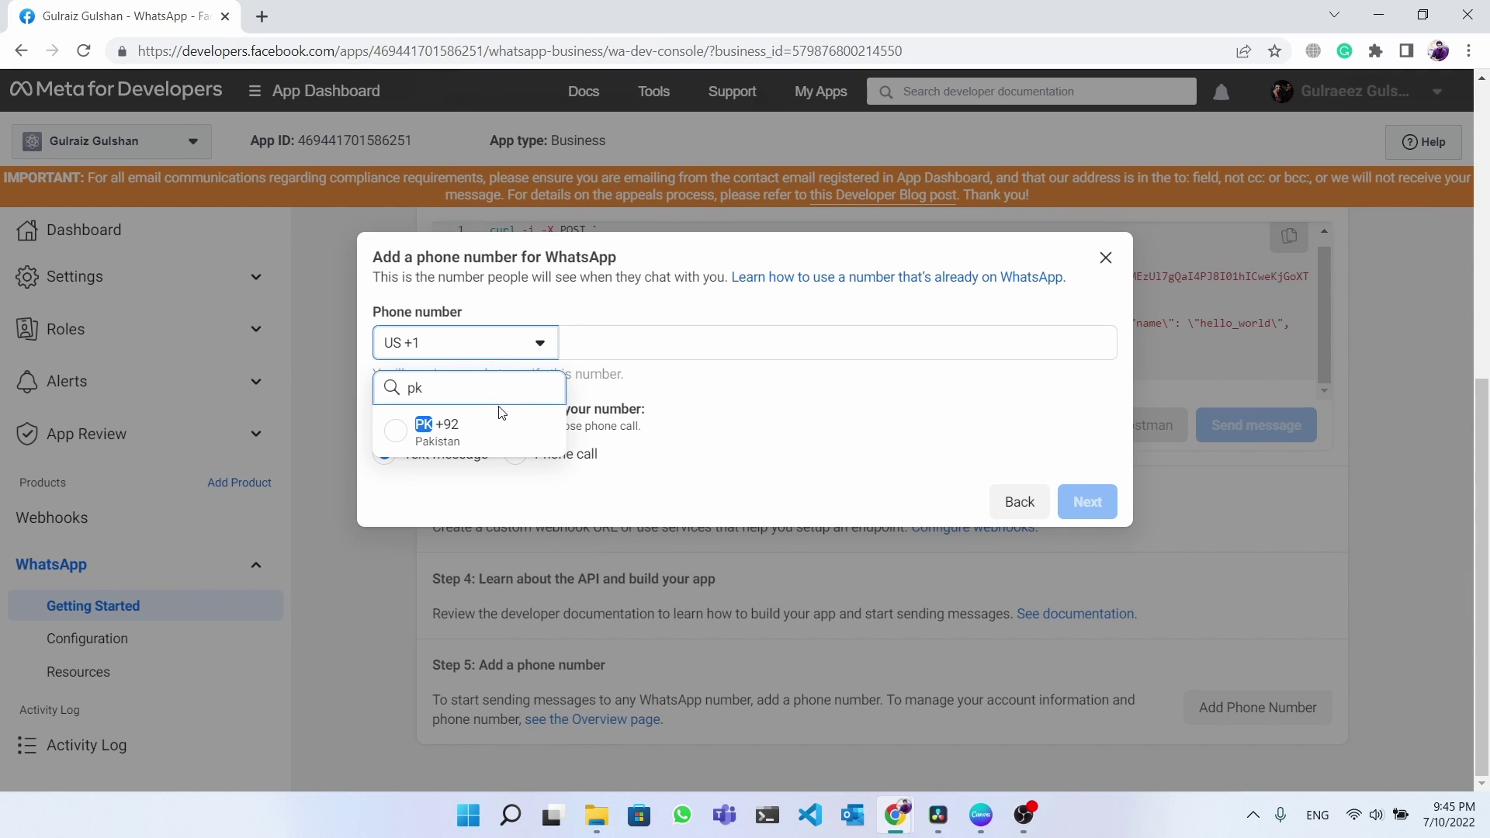
left_click(454, 434)
left_click(609, 350)
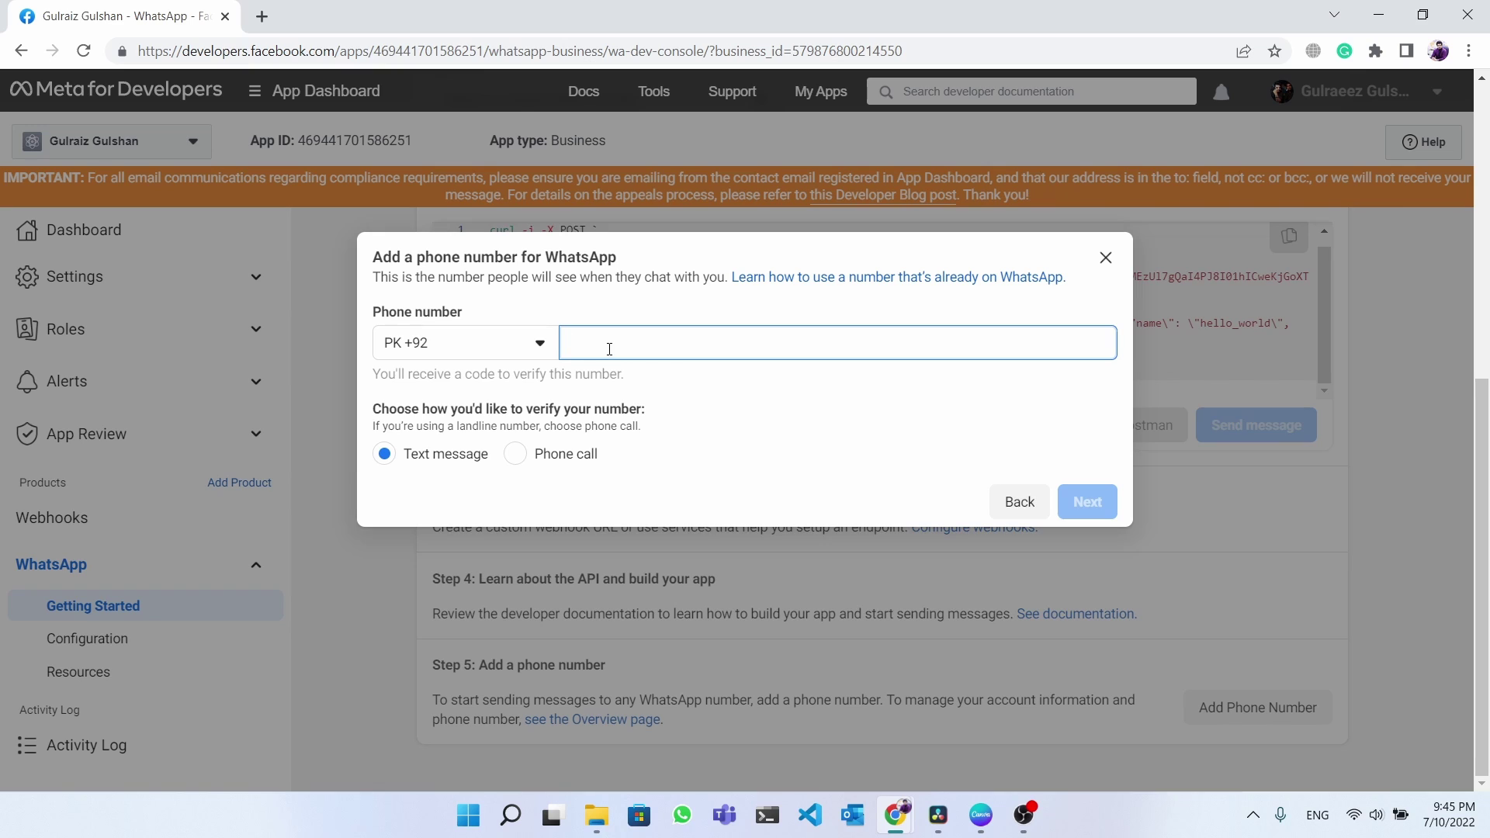
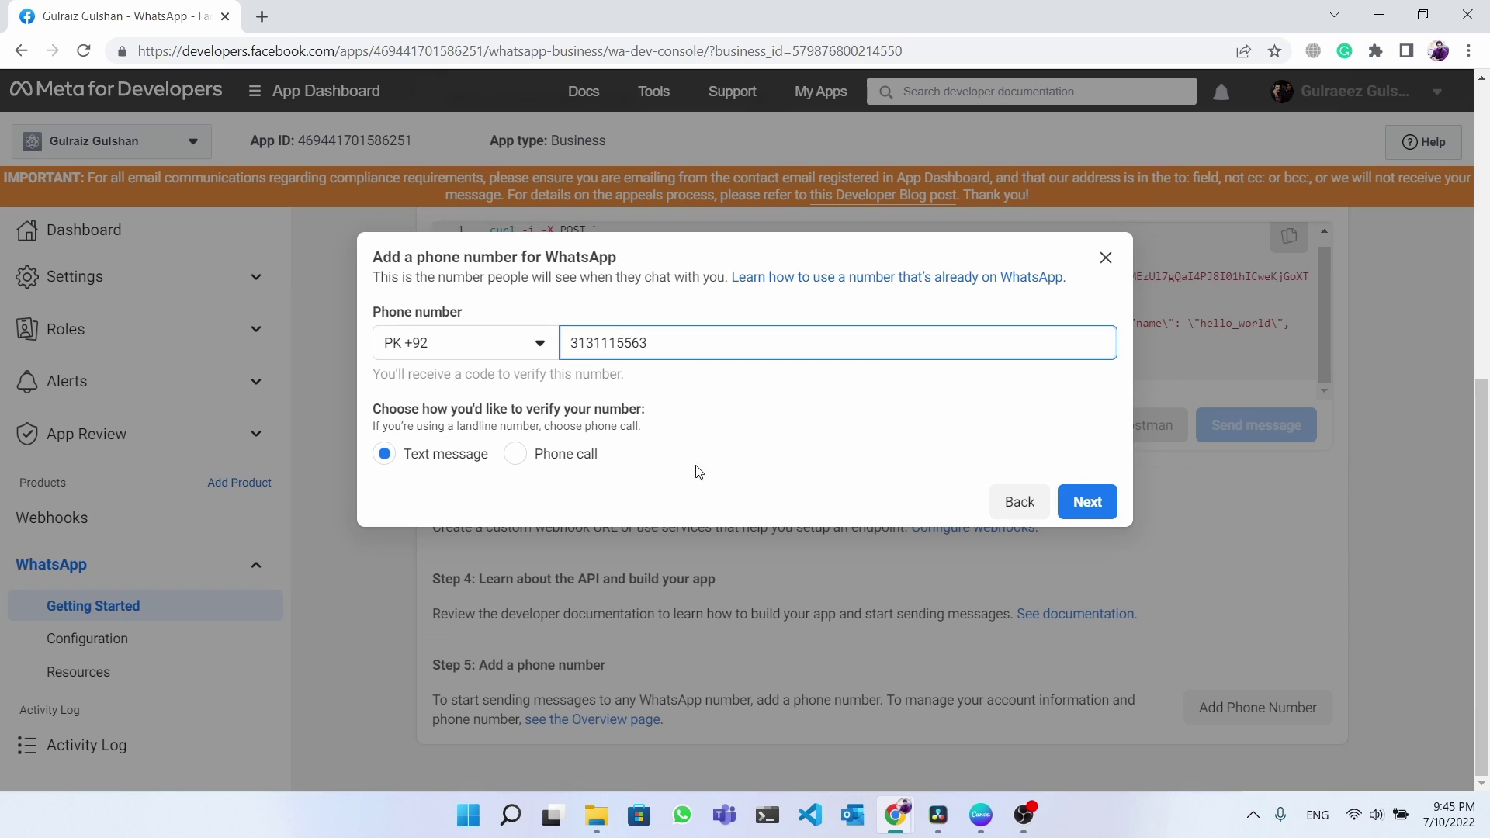
left_click(1085, 504)
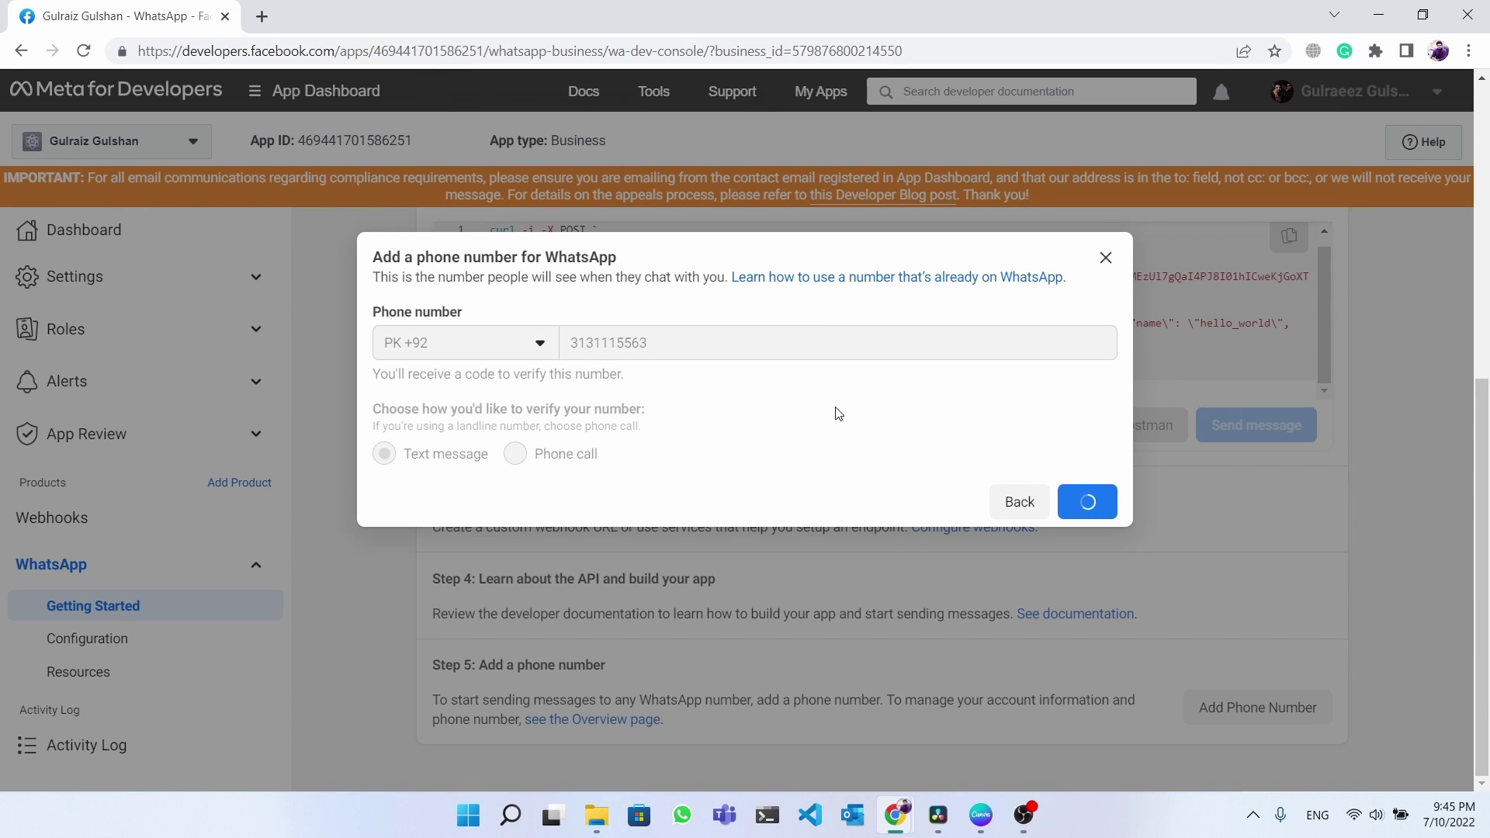
Step: Enter the 6-digit SMS verification code to confirm the number
left_click(395, 380)
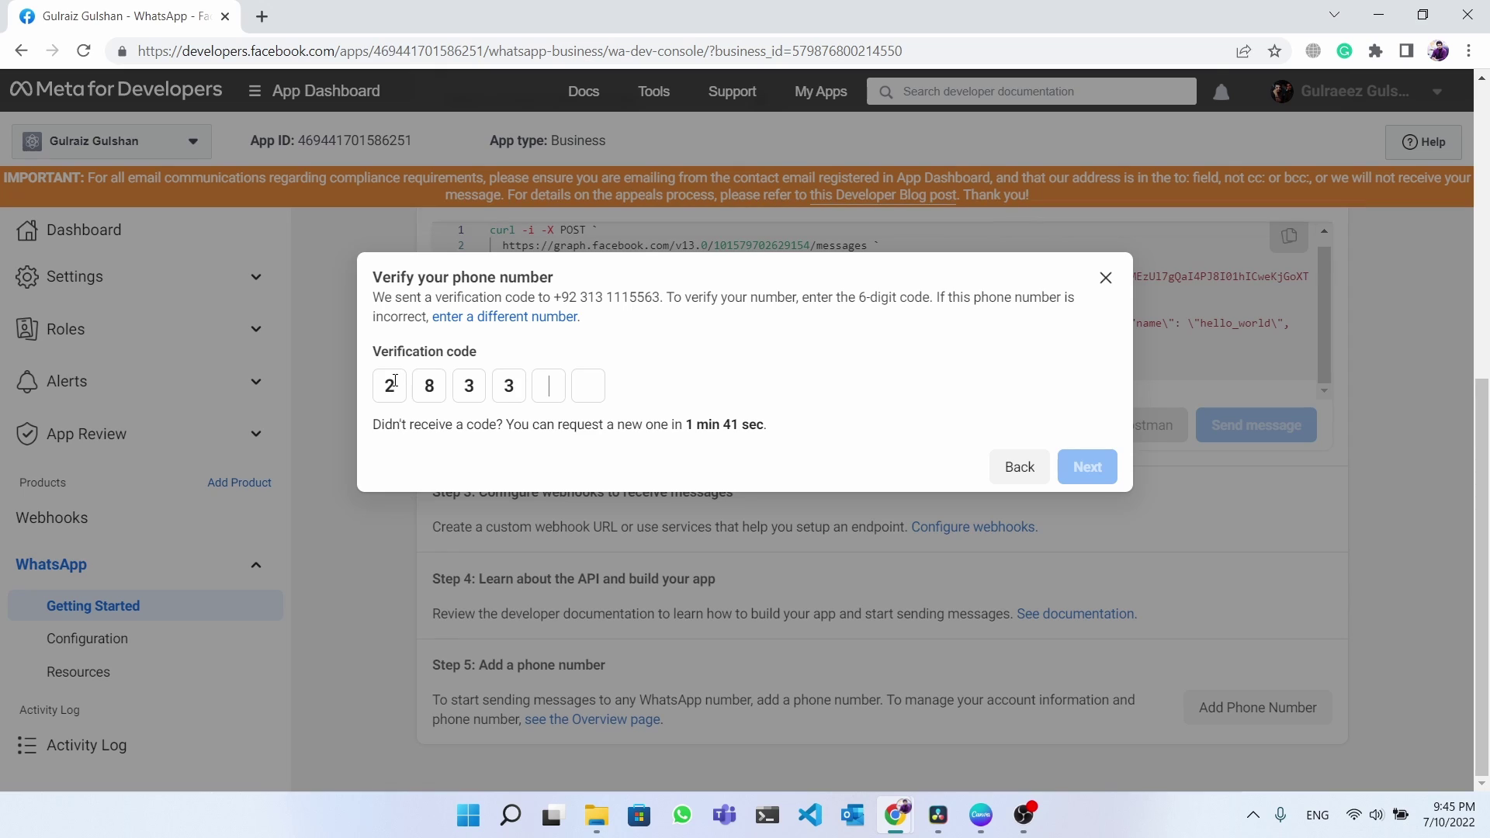
left_click(1082, 464)
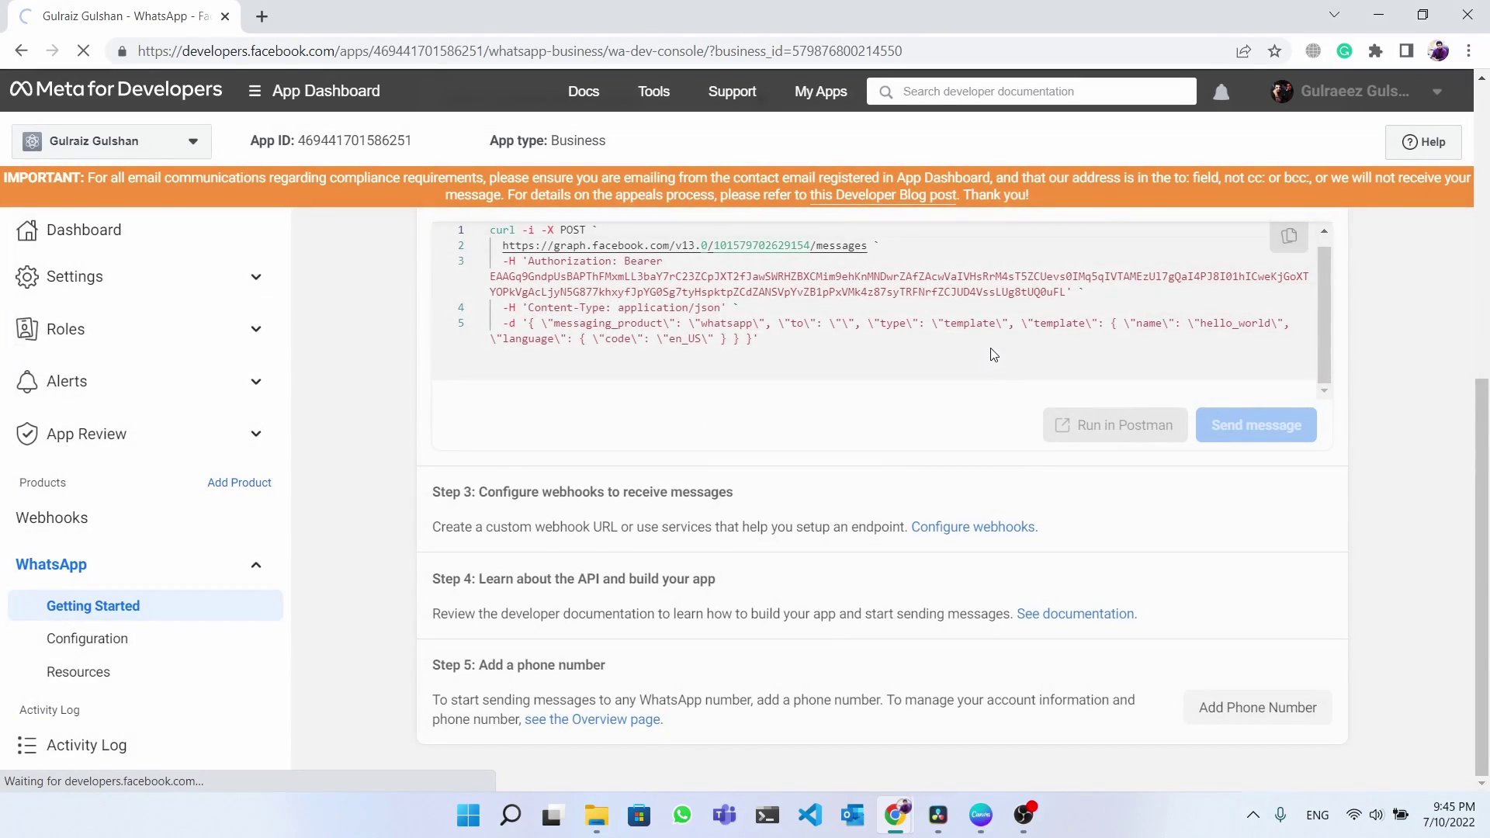
Step: Choose Sample Business Profile as the sending number
scroll(1009, 404, "down", 2)
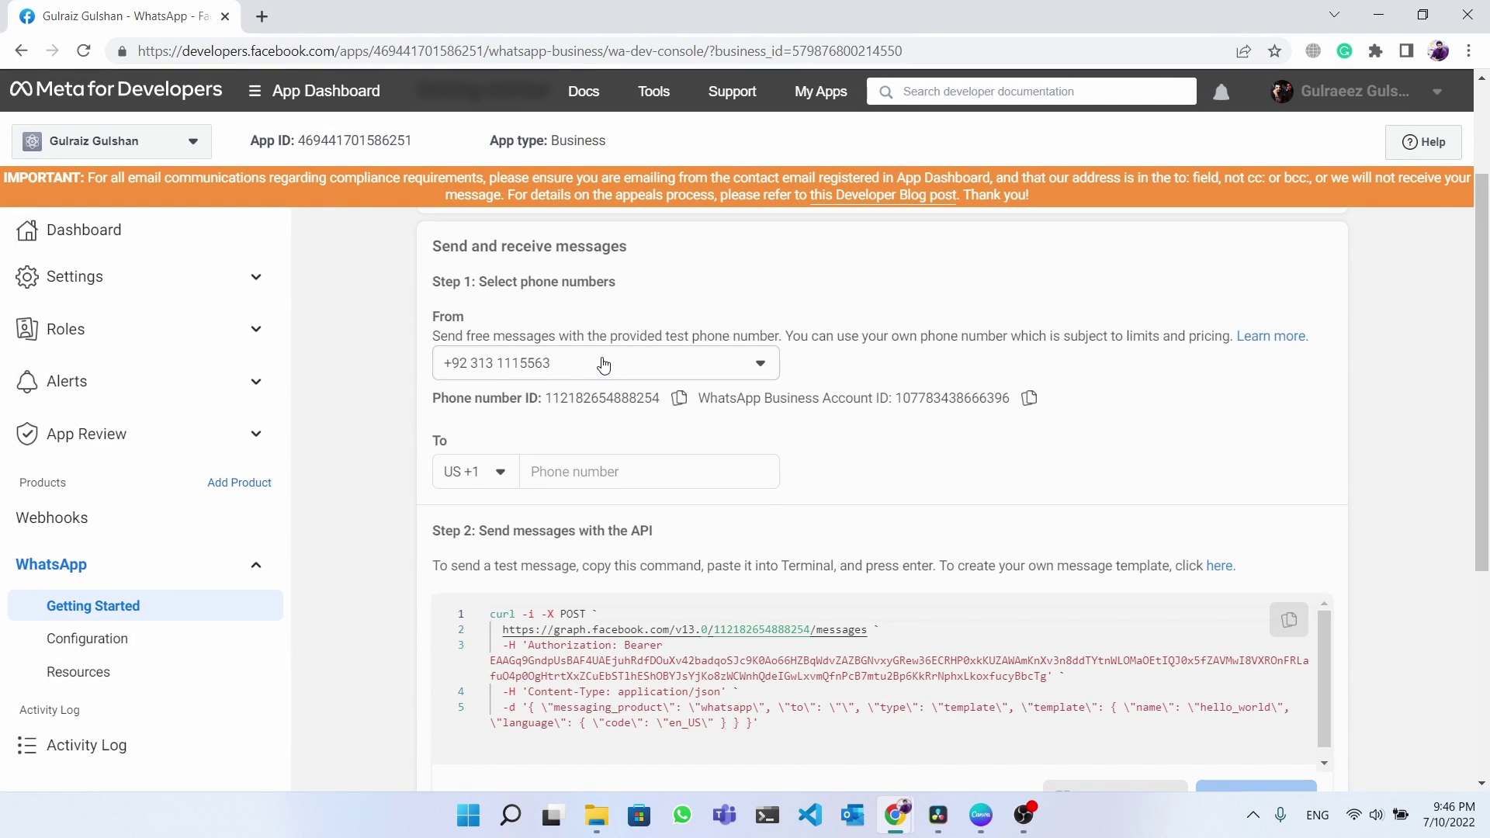
left_click(603, 363)
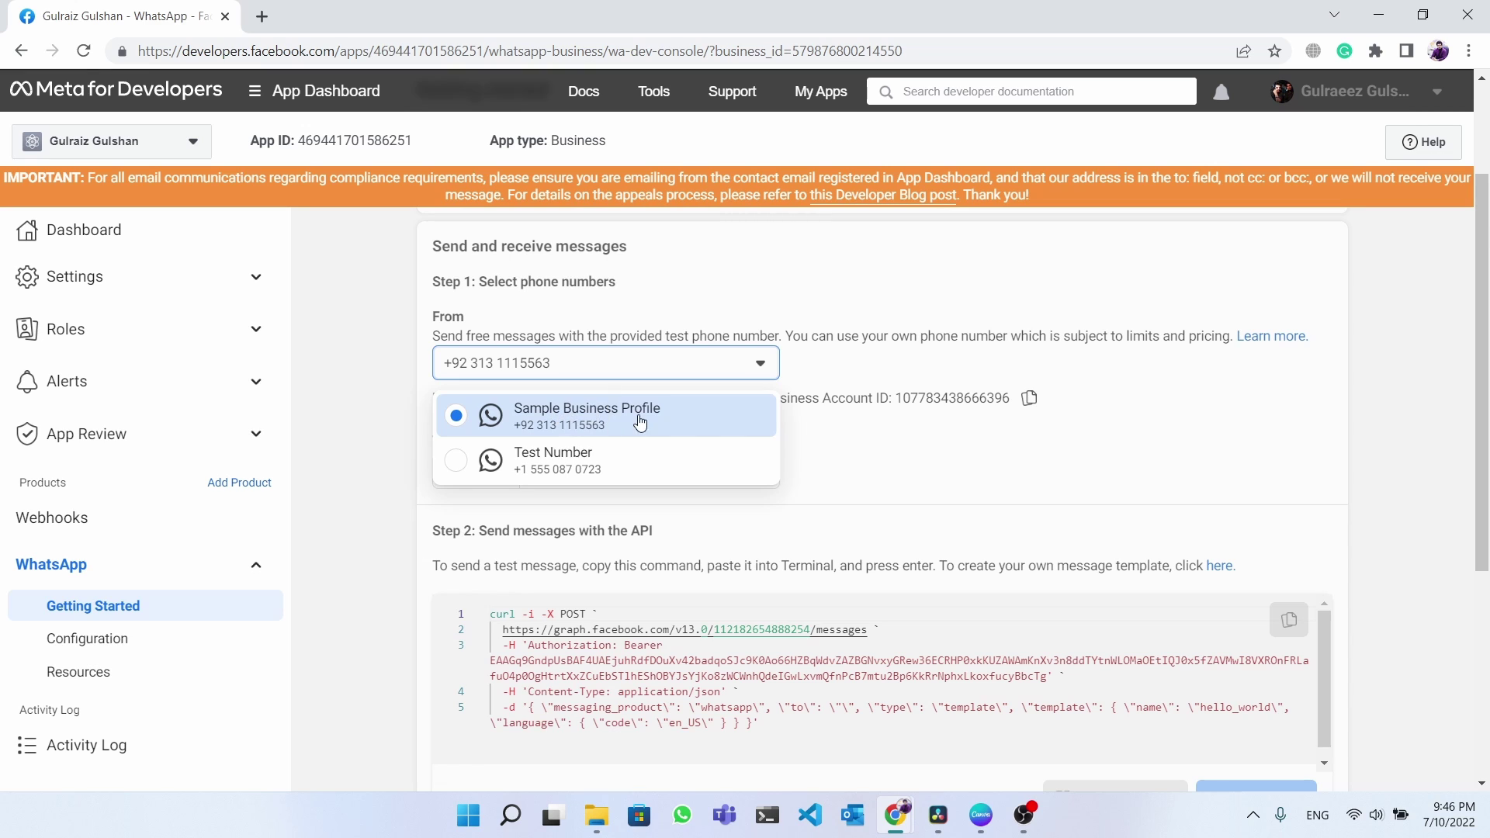
left_click(850, 429)
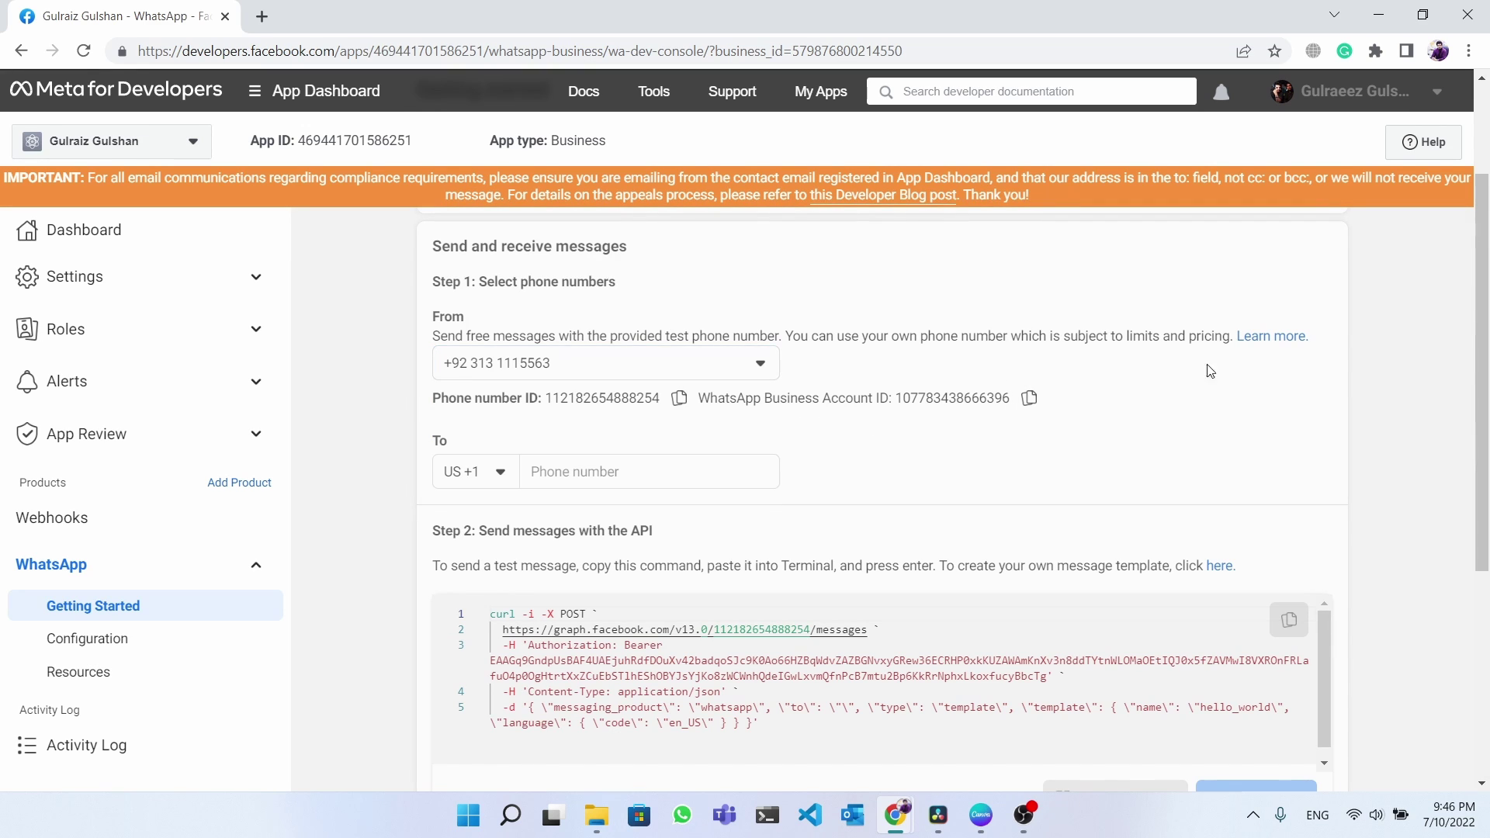
left_click_drag(1482, 273, 1484, 308)
scroll(1484, 308, "down", 2)
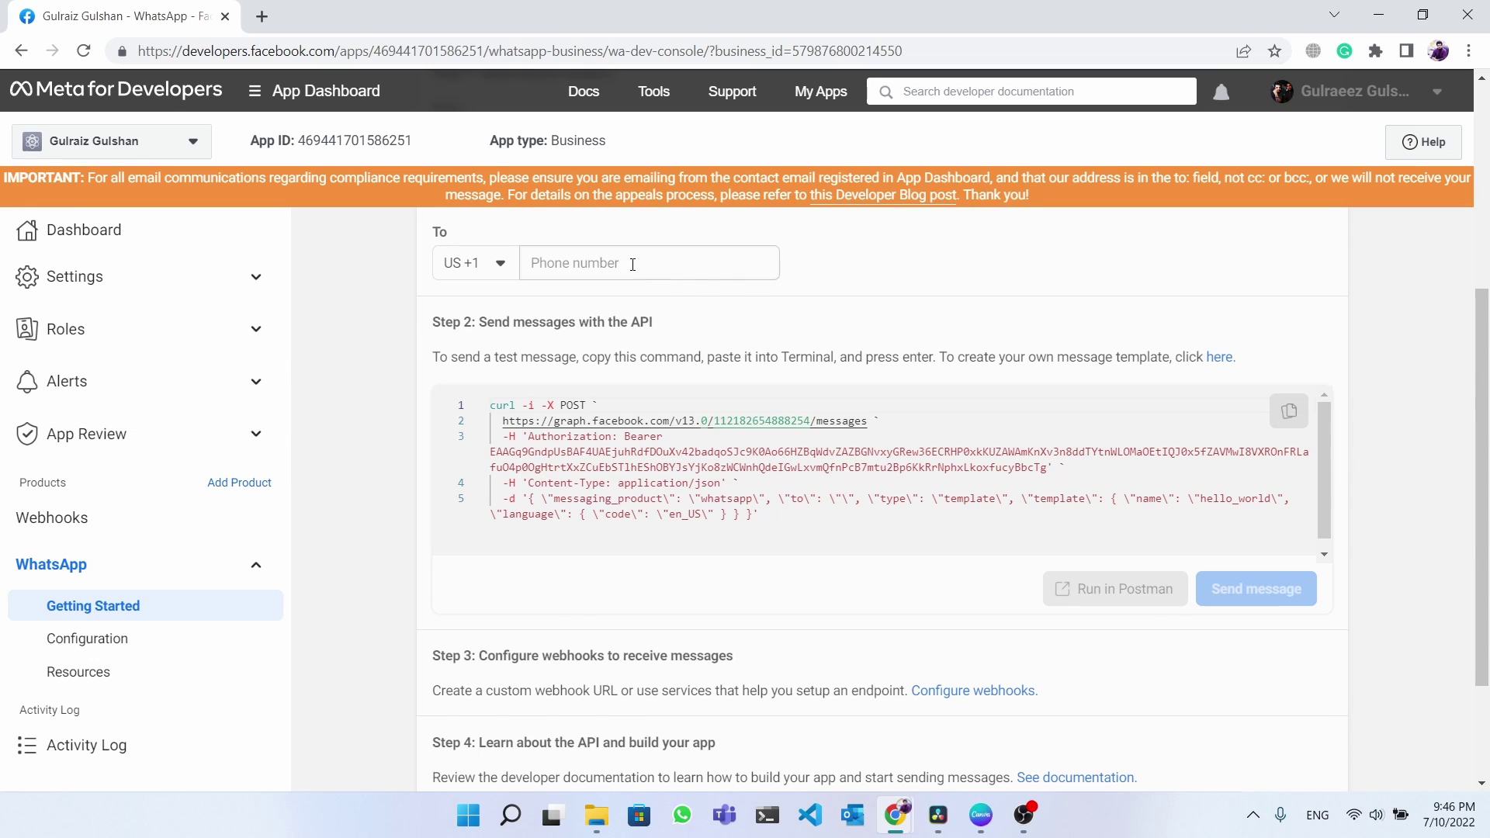
Step: Set the recipient to a PK +92 phone number and send the test message
left_click(486, 265)
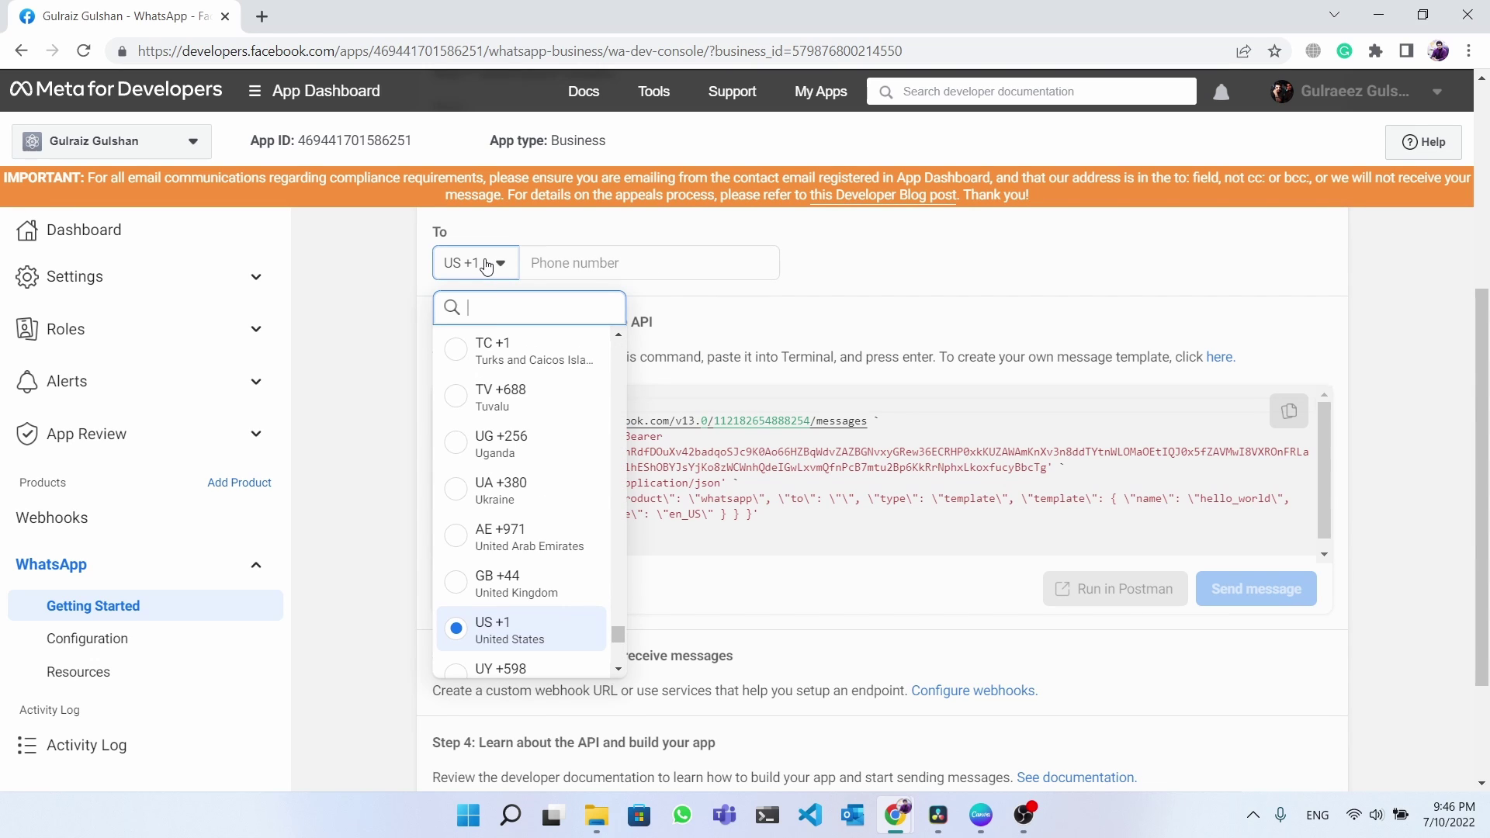
type("p2")
key("BackSpace")
key("BackSpace")
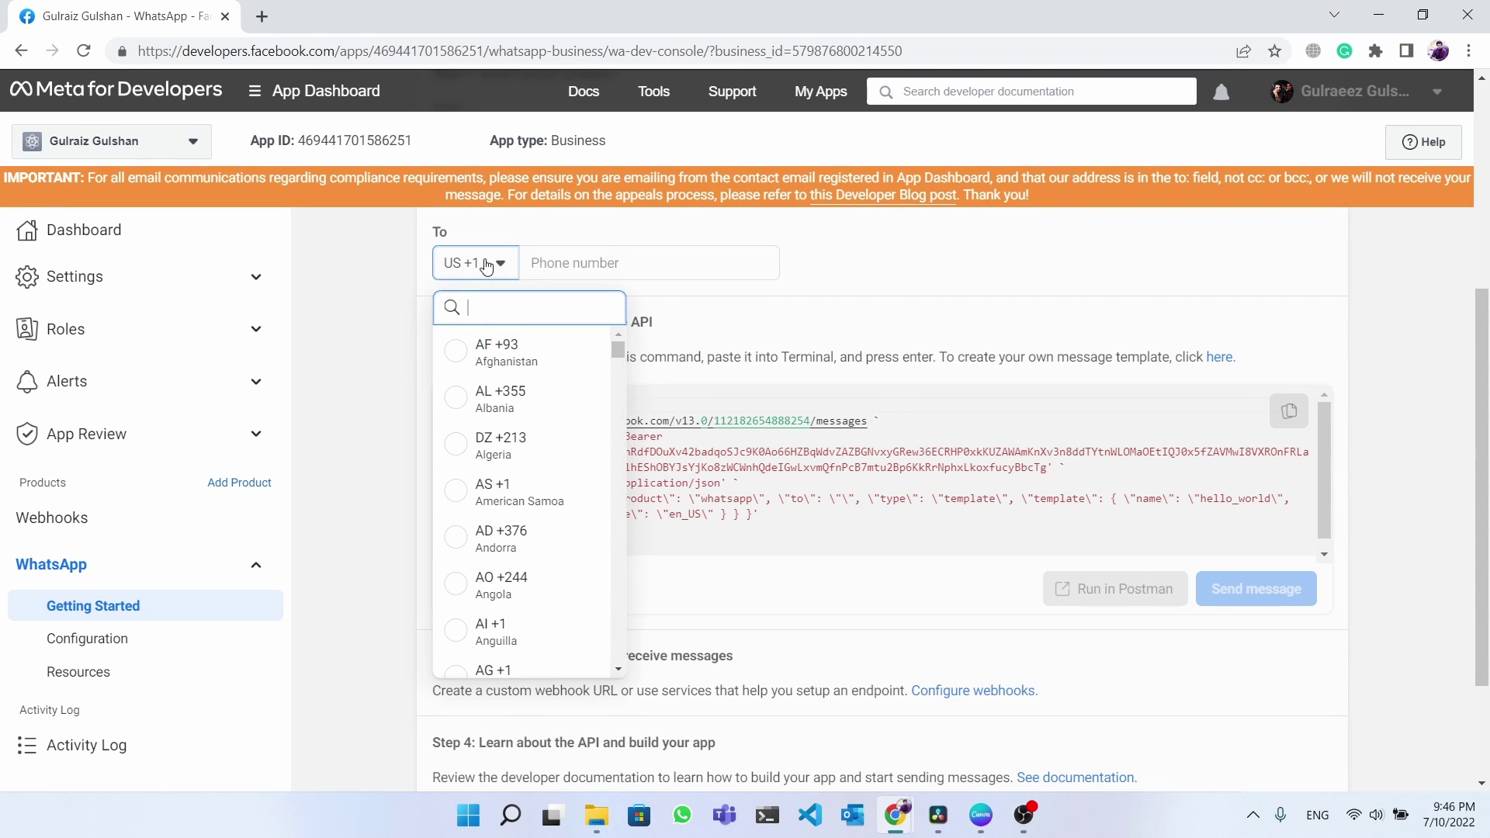
type("92")
left_click(532, 354)
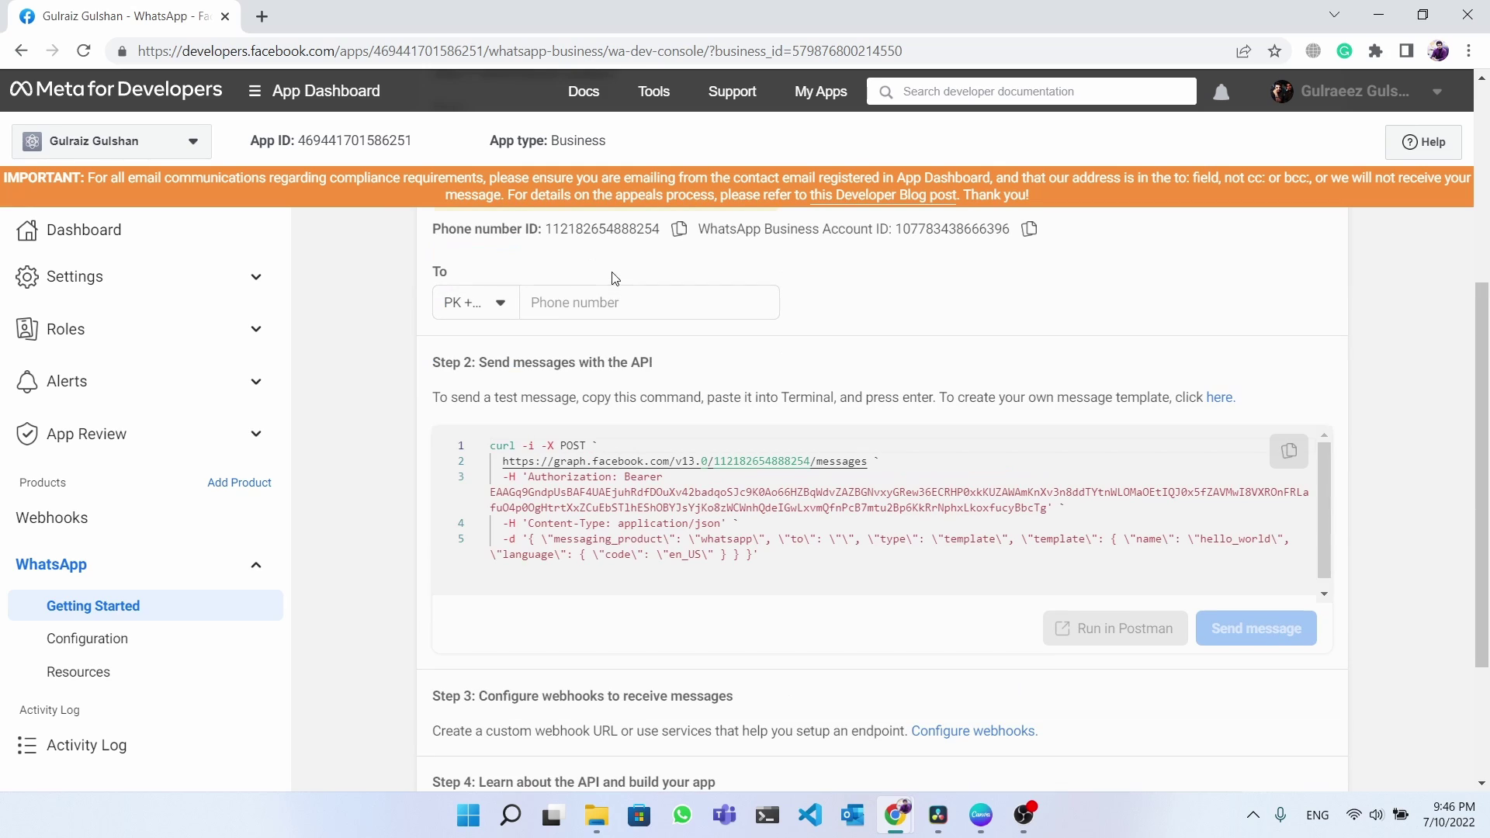
left_click(615, 301)
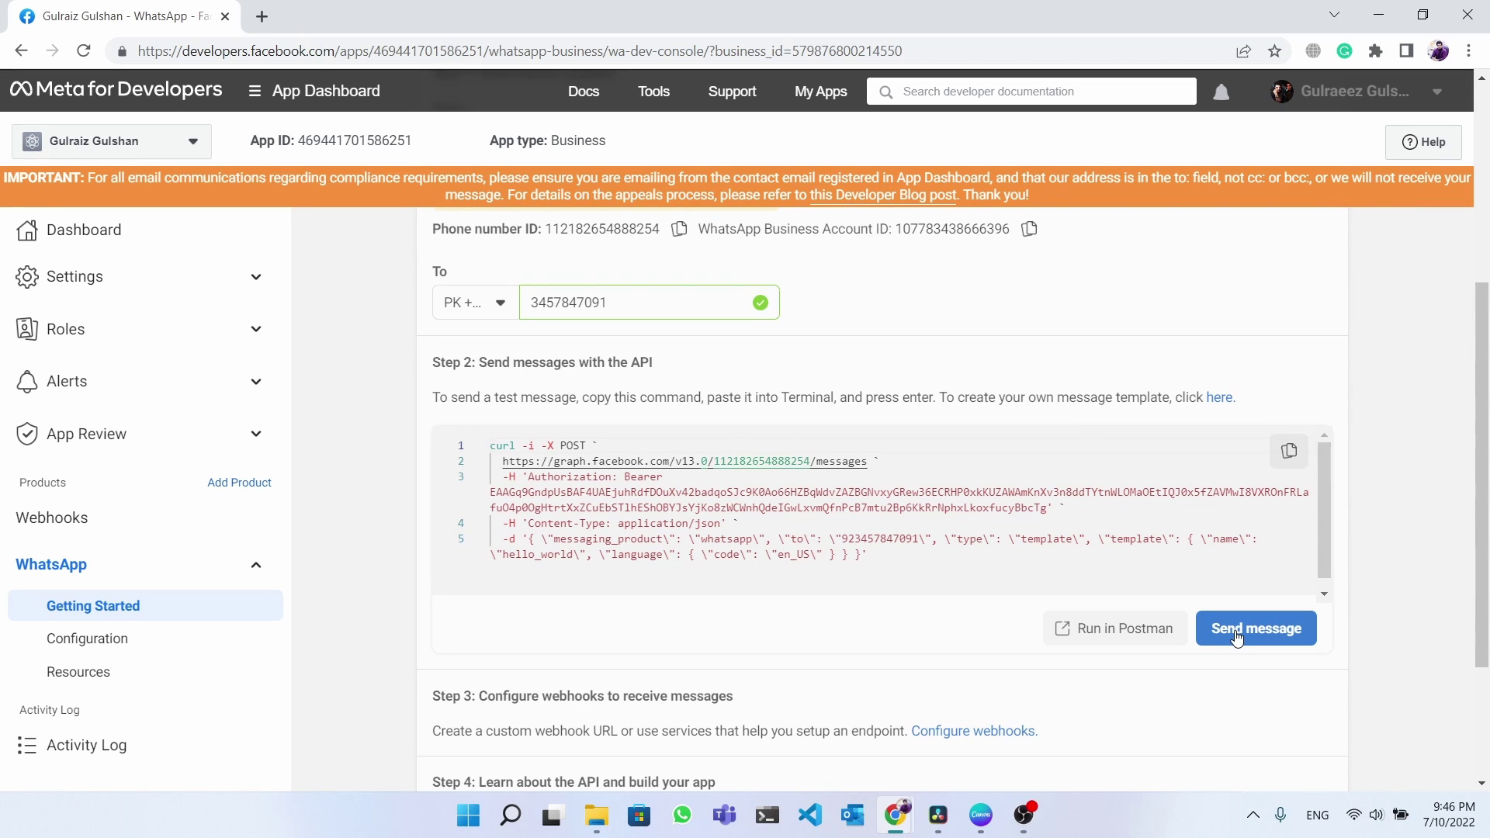
left_click(1236, 638)
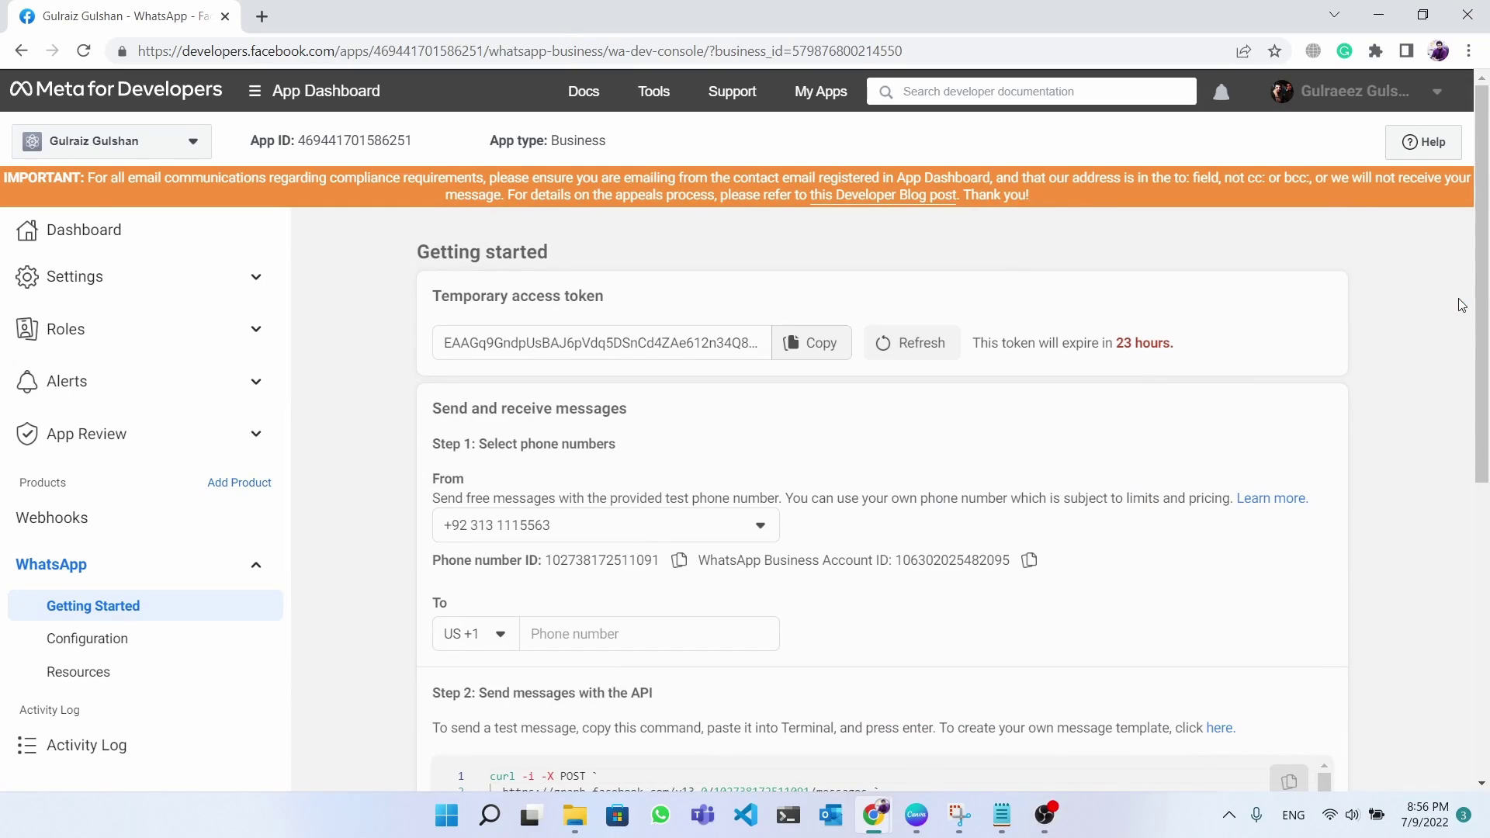
Step: Open message templates and create a new template in the Marketing category
left_click_drag(1482, 258, 1482, 441)
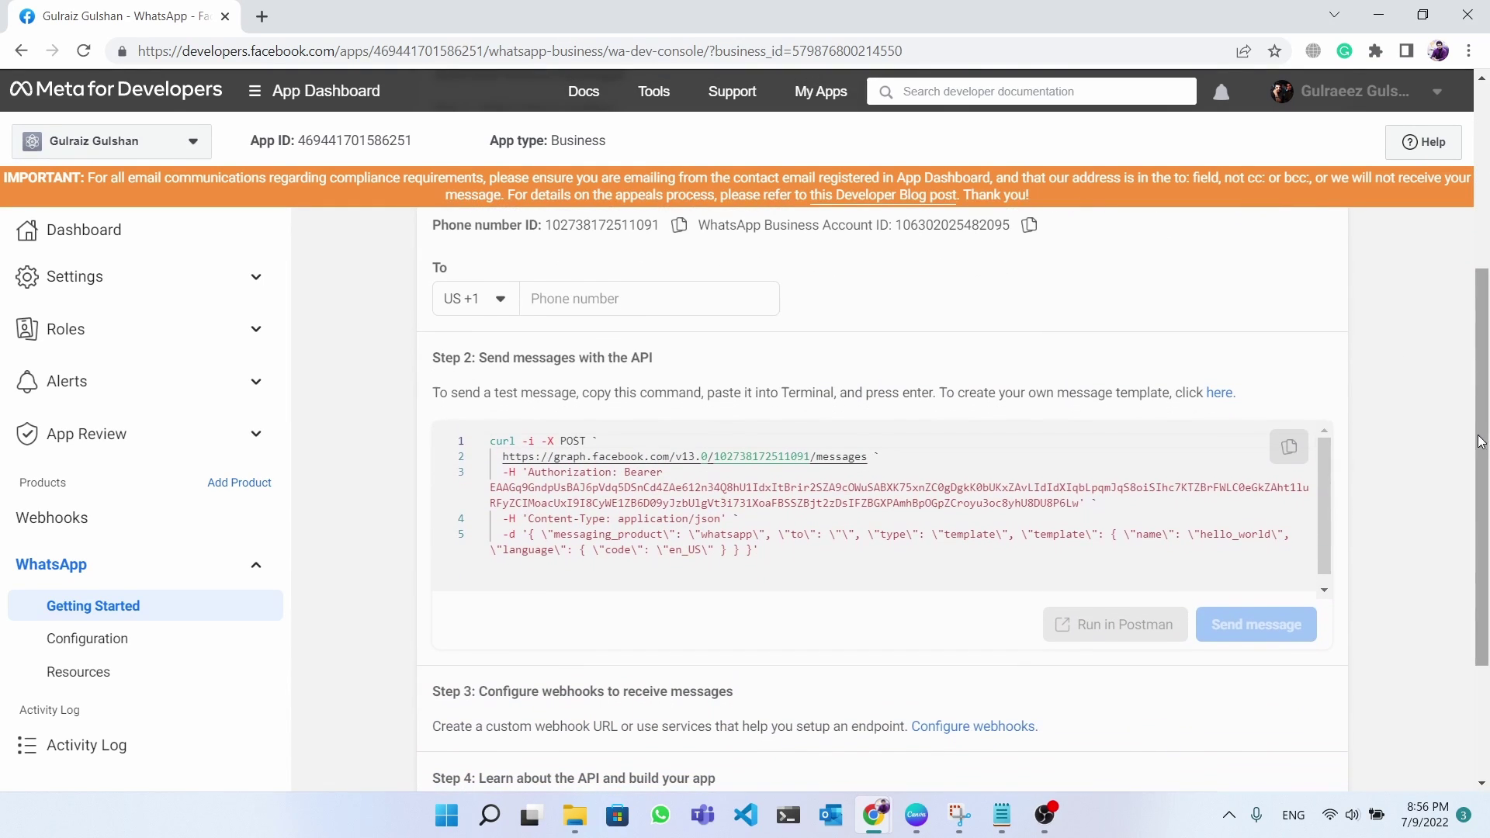
left_click(1219, 394)
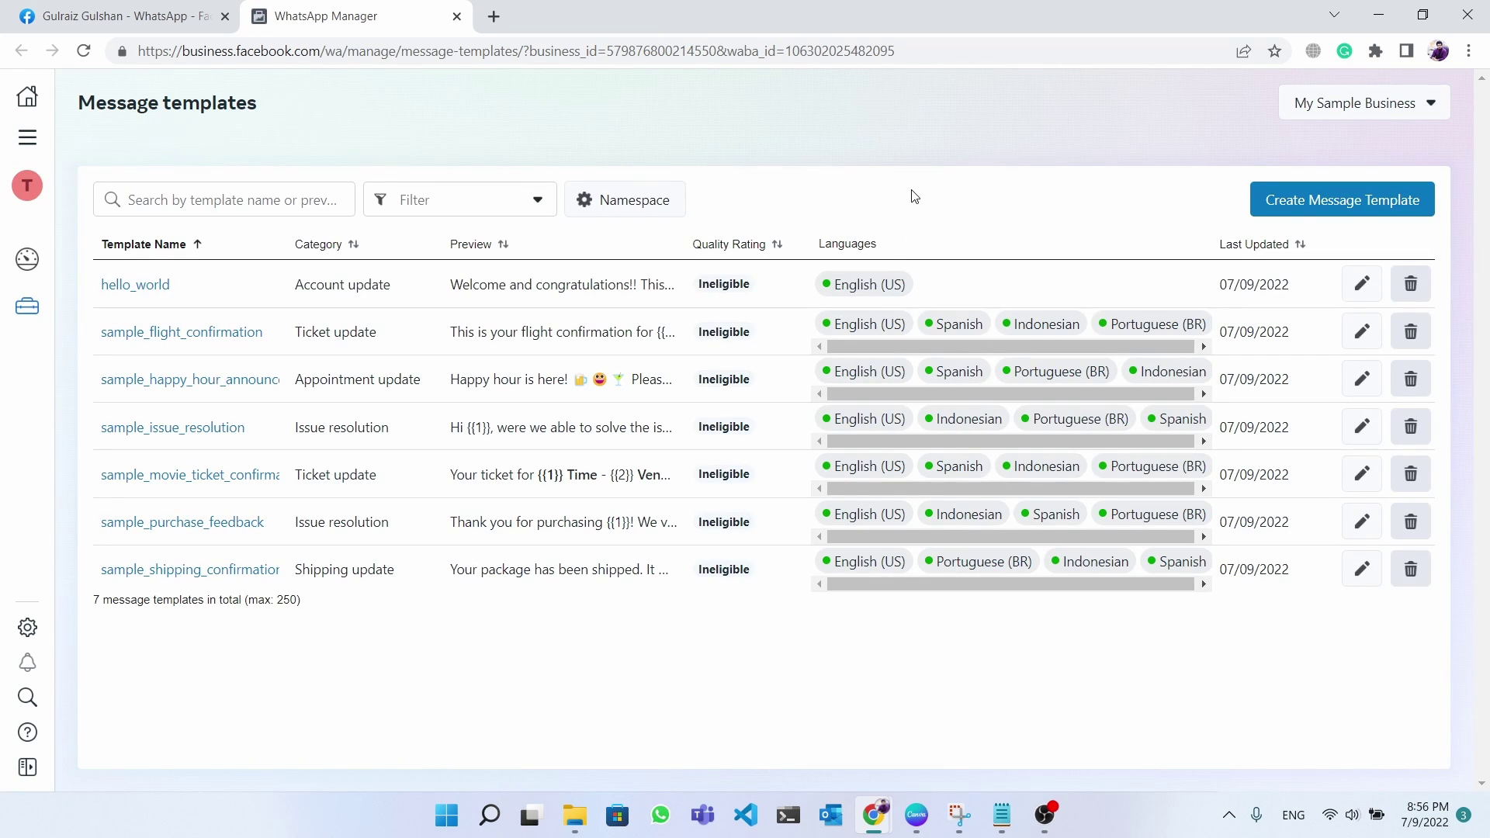
left_click(1280, 203)
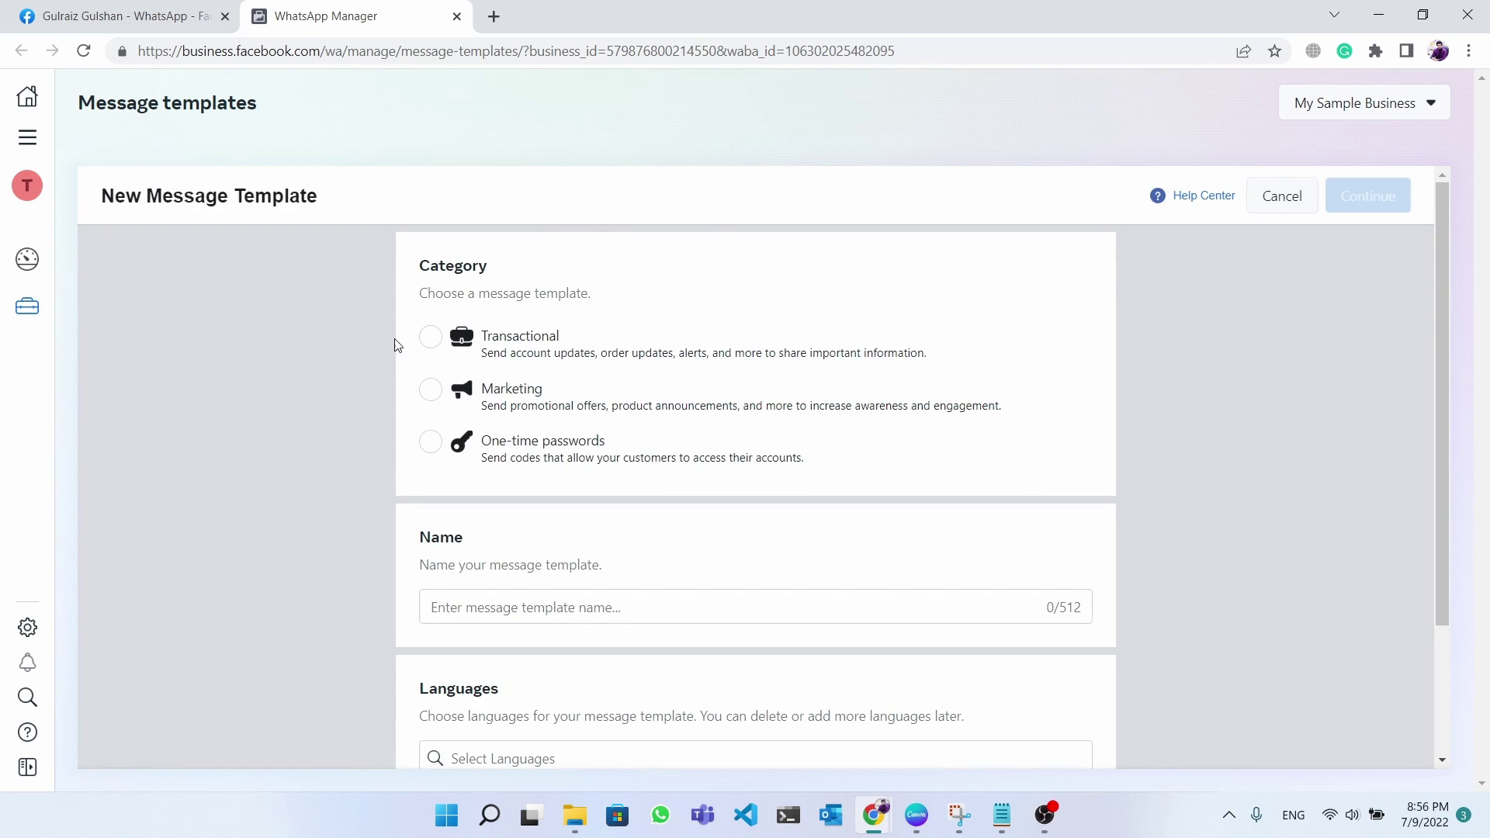
left_click(431, 395)
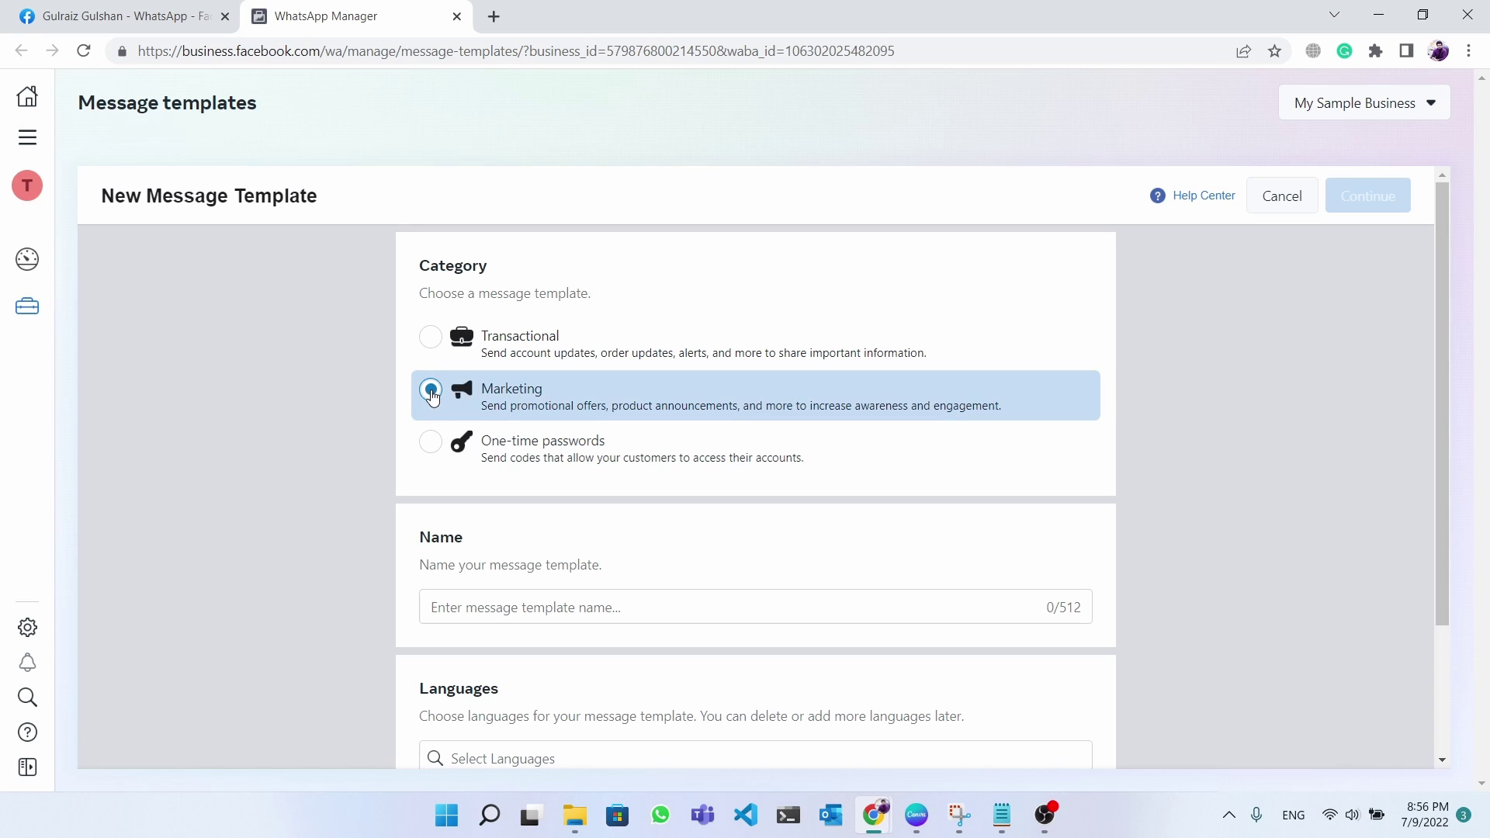
Step: Name the template enquiry_template and add English as its language
scroll(360, 450, "down", 2)
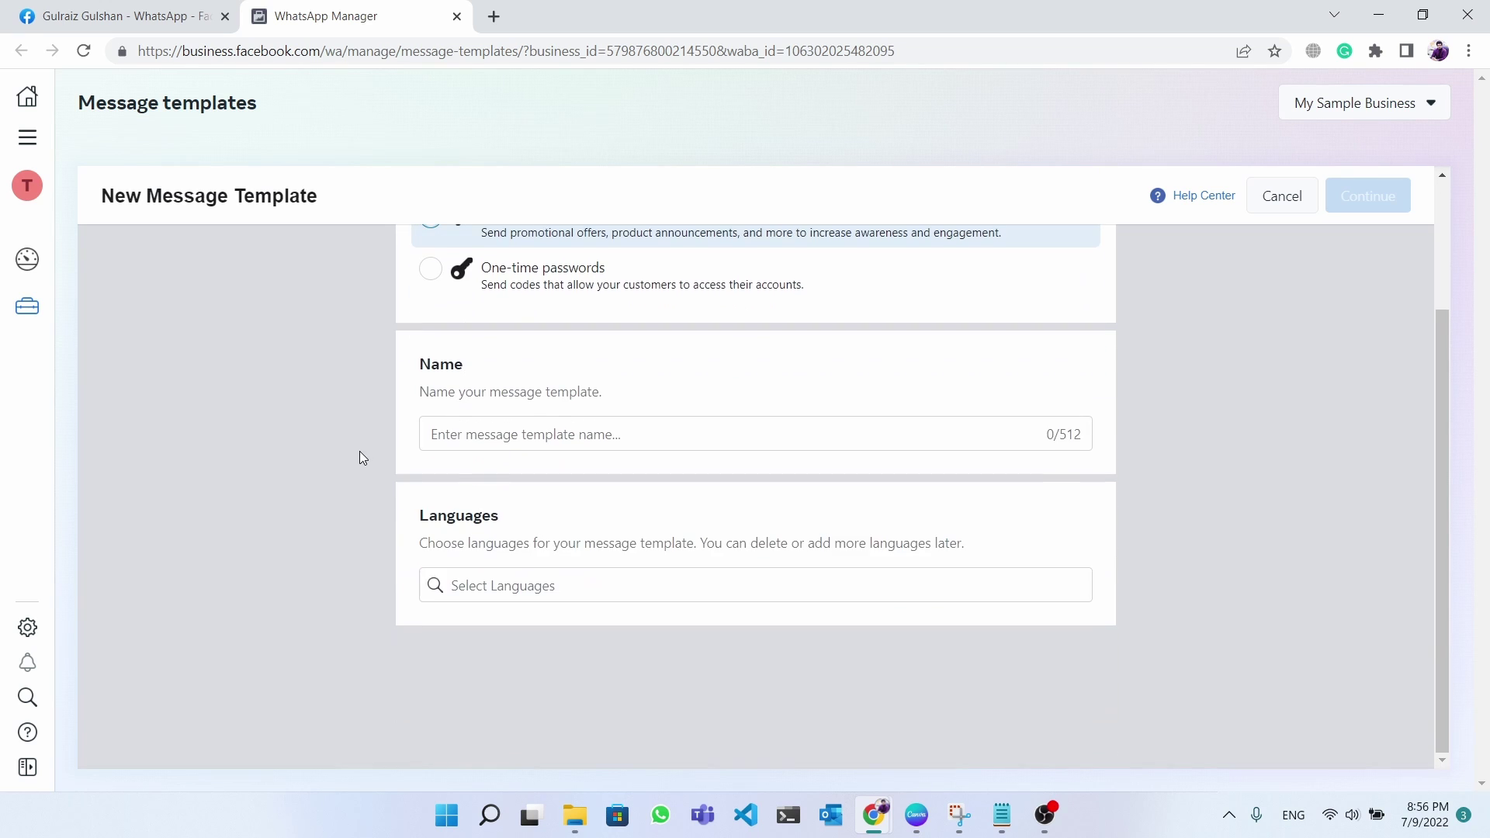
left_click(479, 435)
type("enquiry")
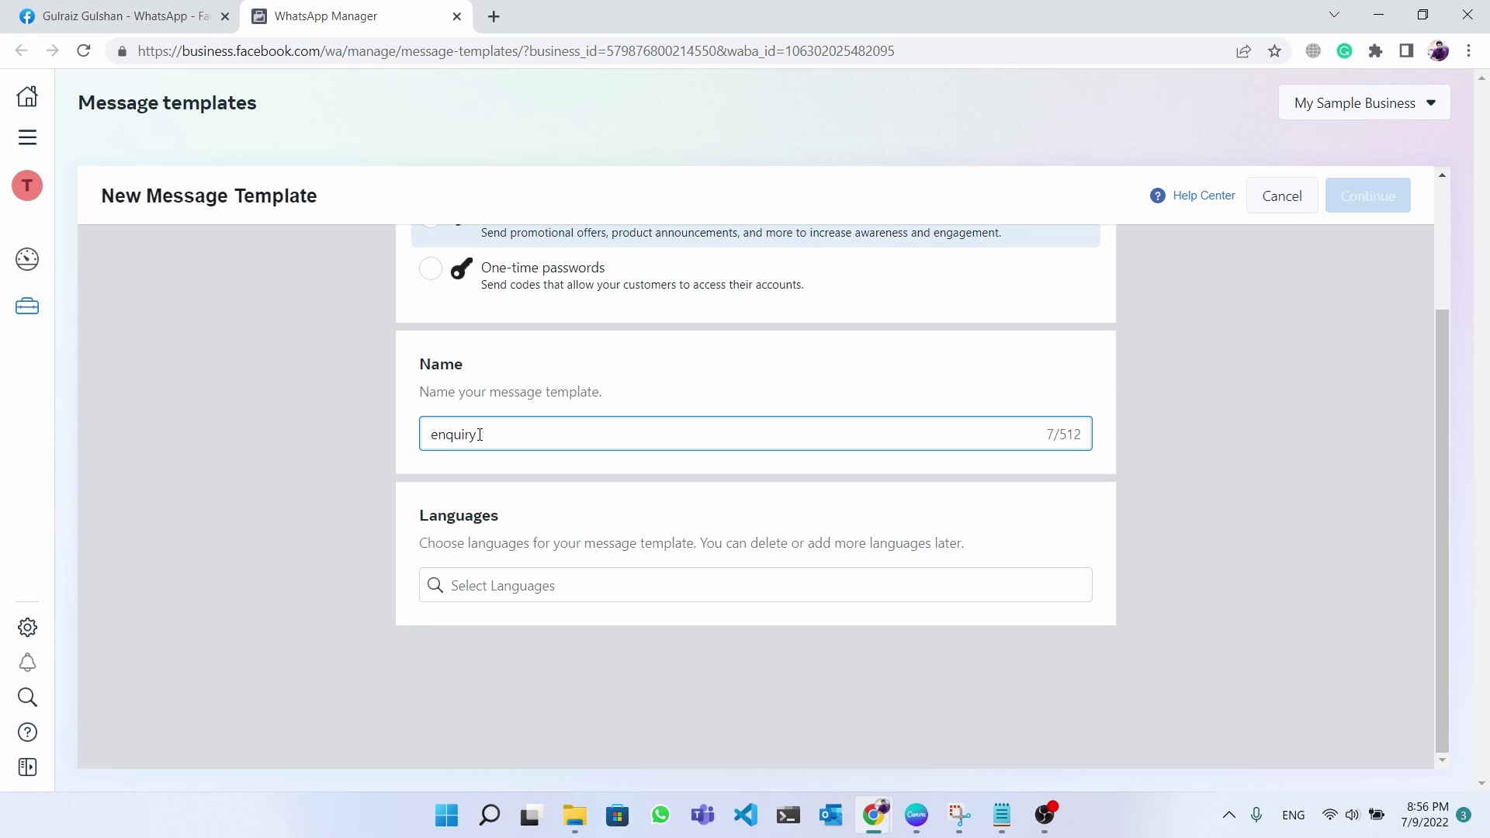
type("_template")
left_click(537, 583)
type("en")
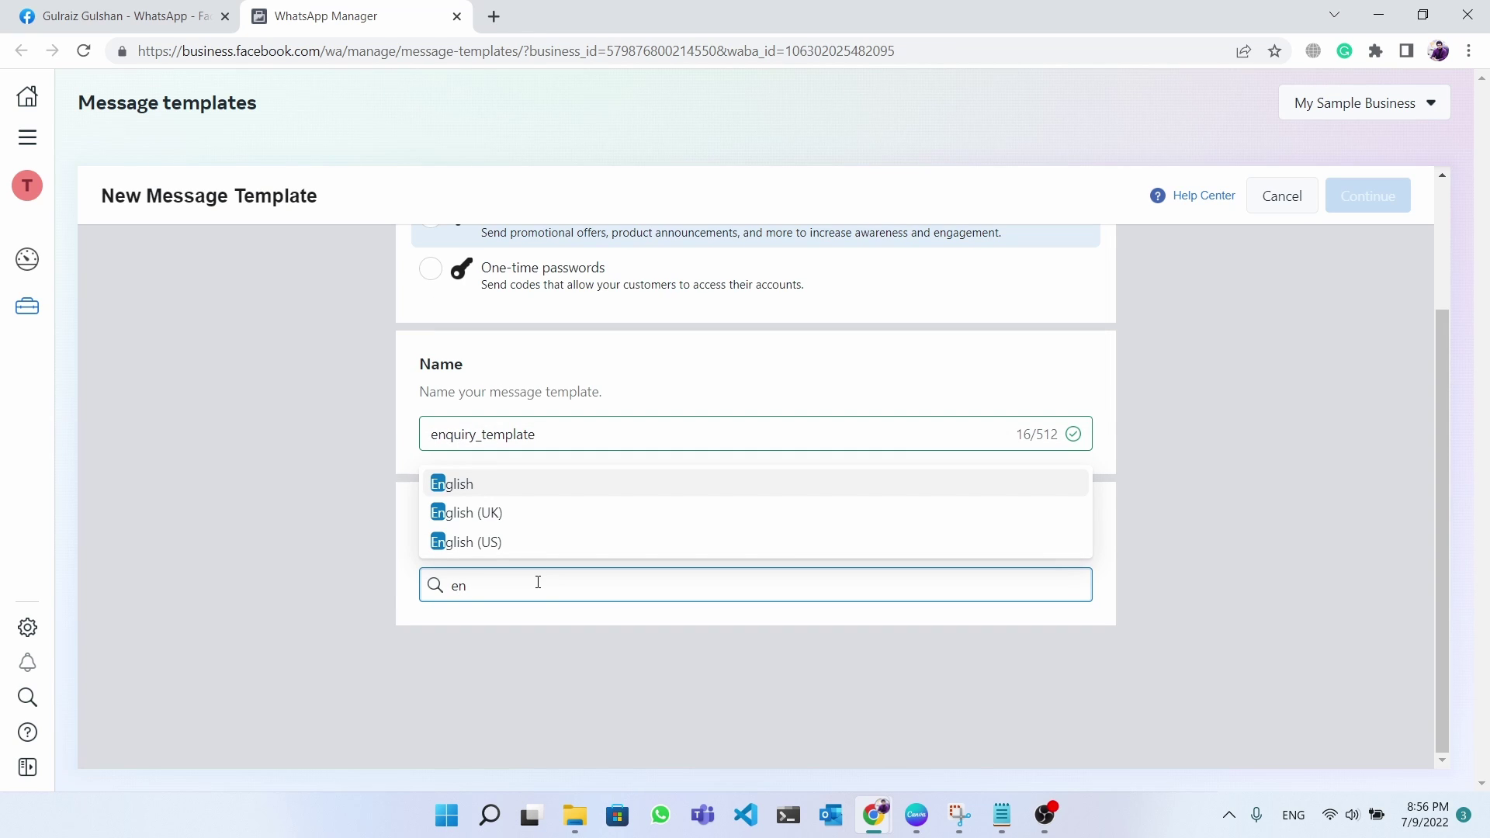
left_click(543, 483)
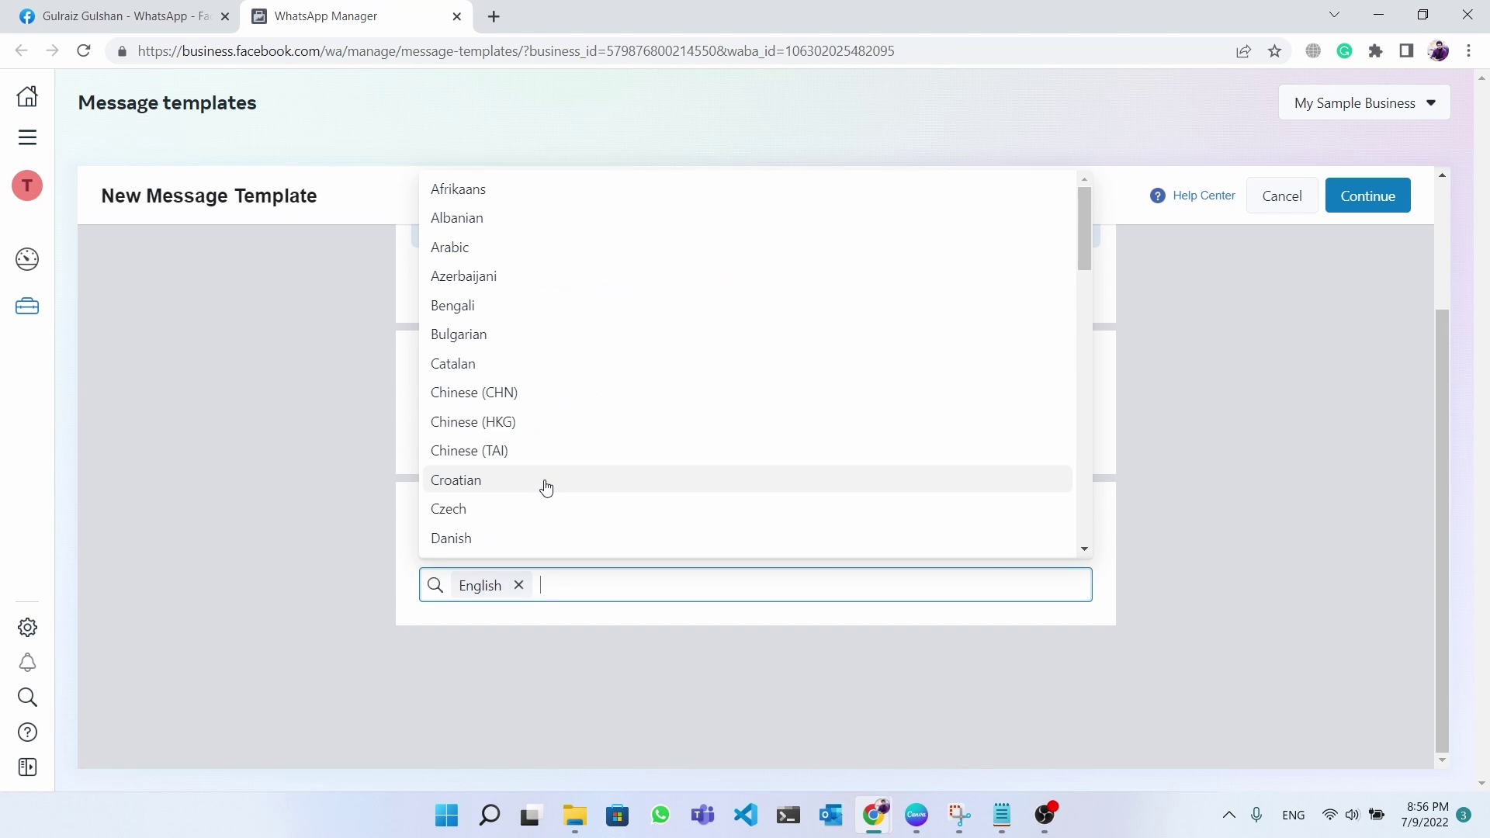
left_click(1119, 540)
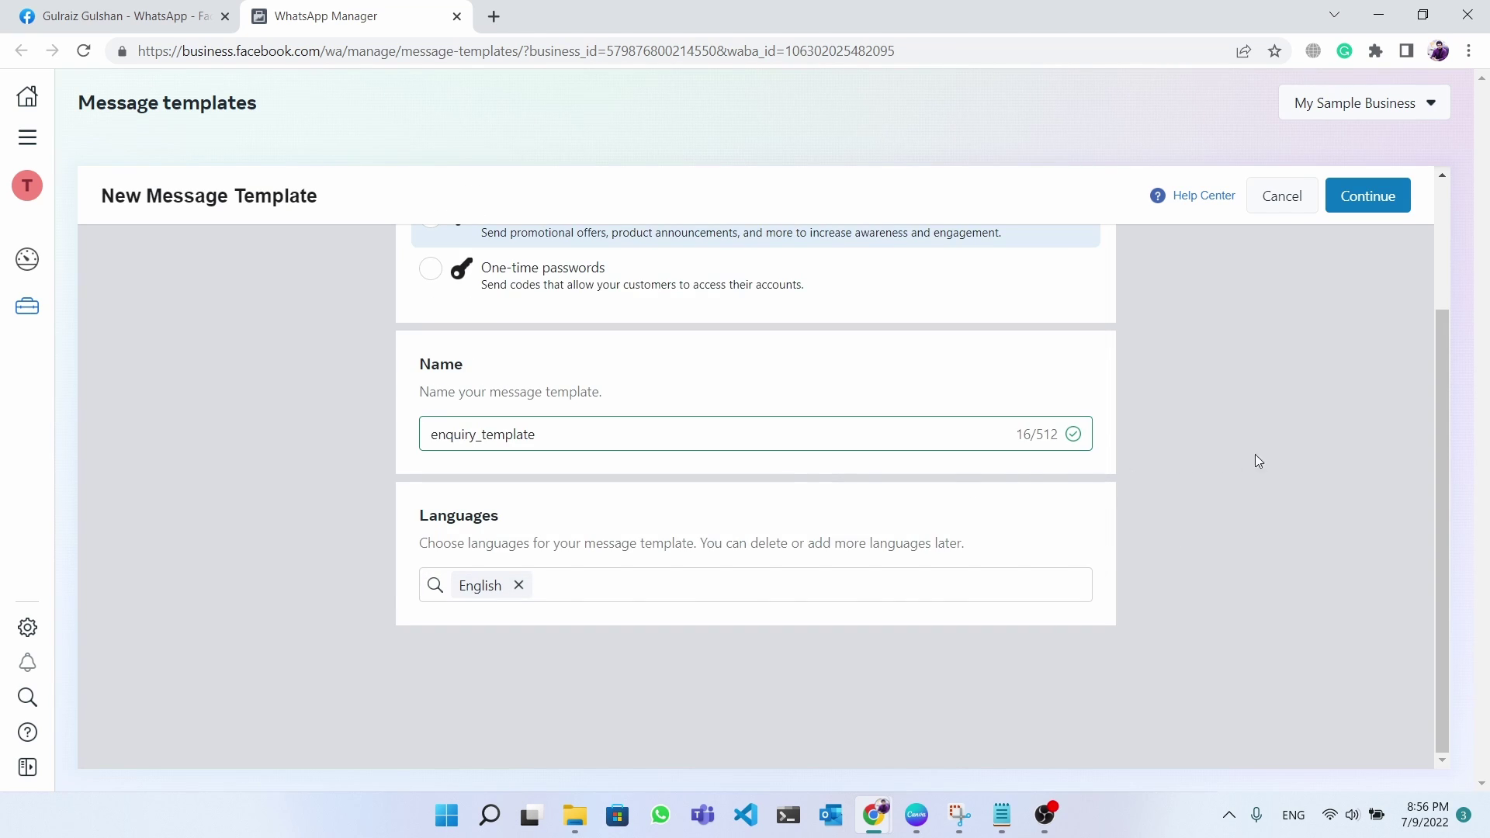
scroll(1433, 456, "up", 2)
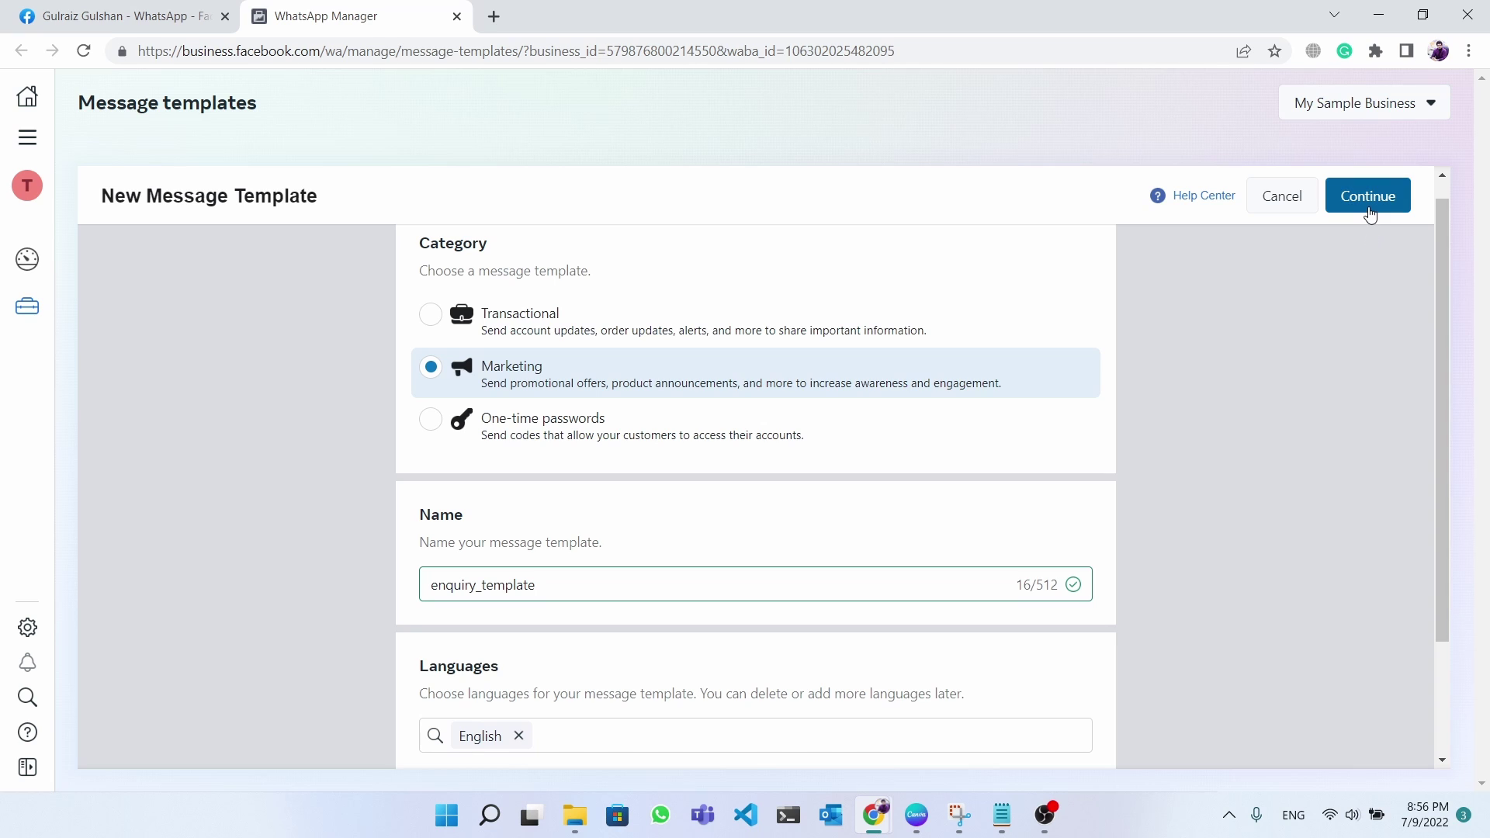
Step: Continue to the template content and set a Media header of type Document
left_click(1369, 210)
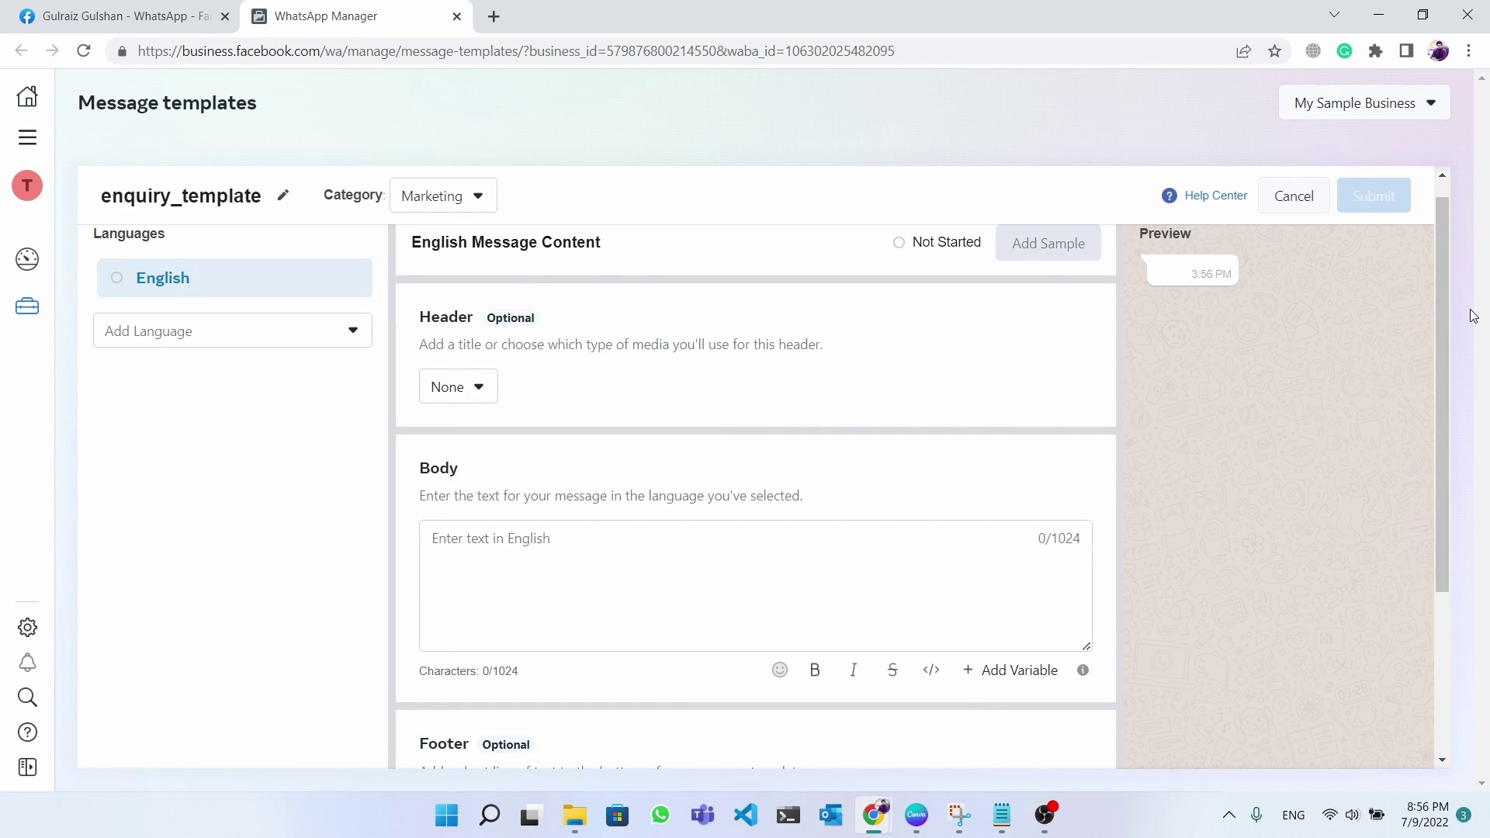
left_click_drag(1450, 320, 1446, 259)
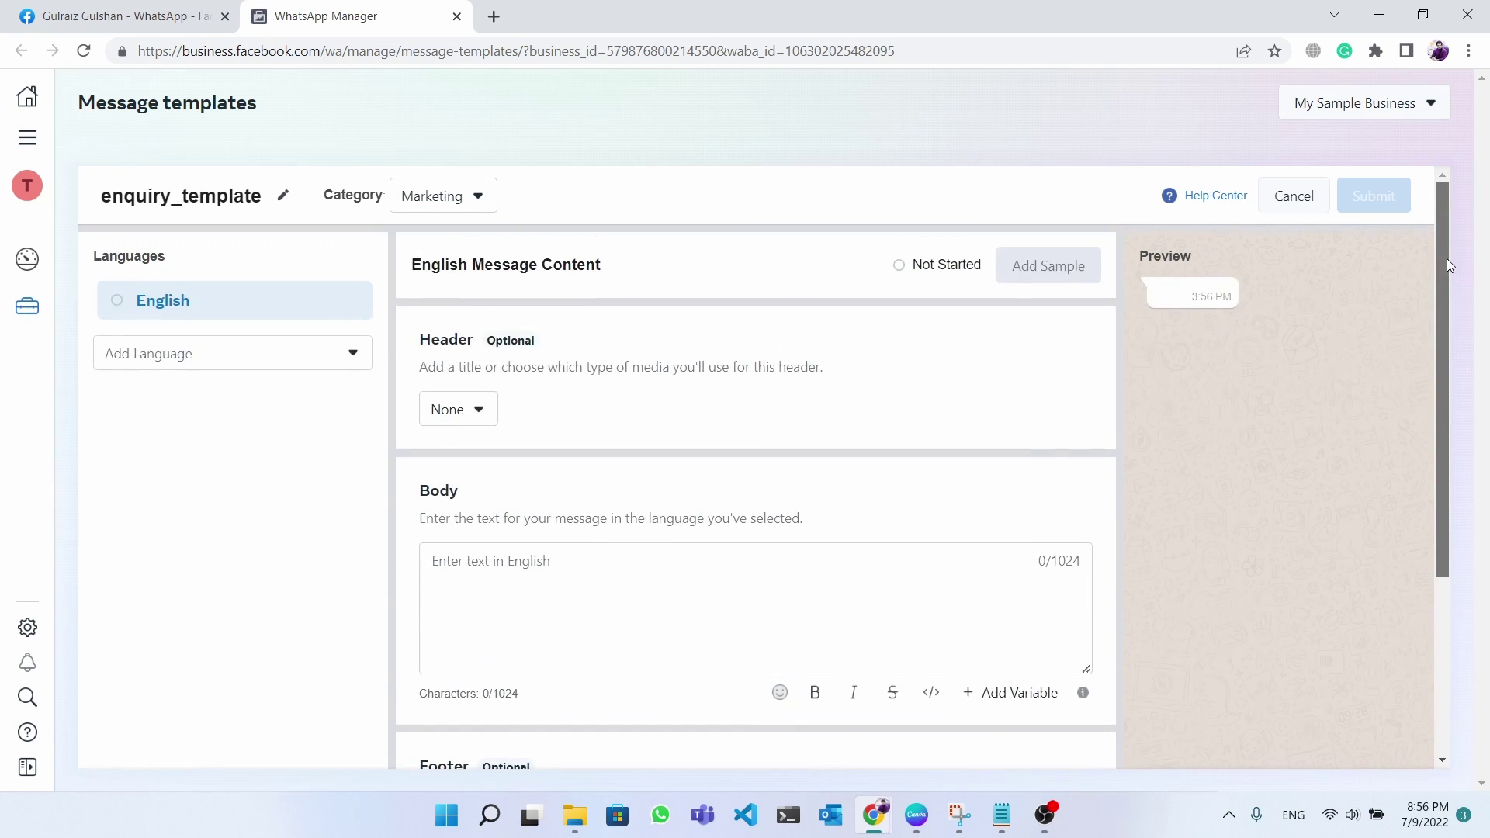
left_click(494, 421)
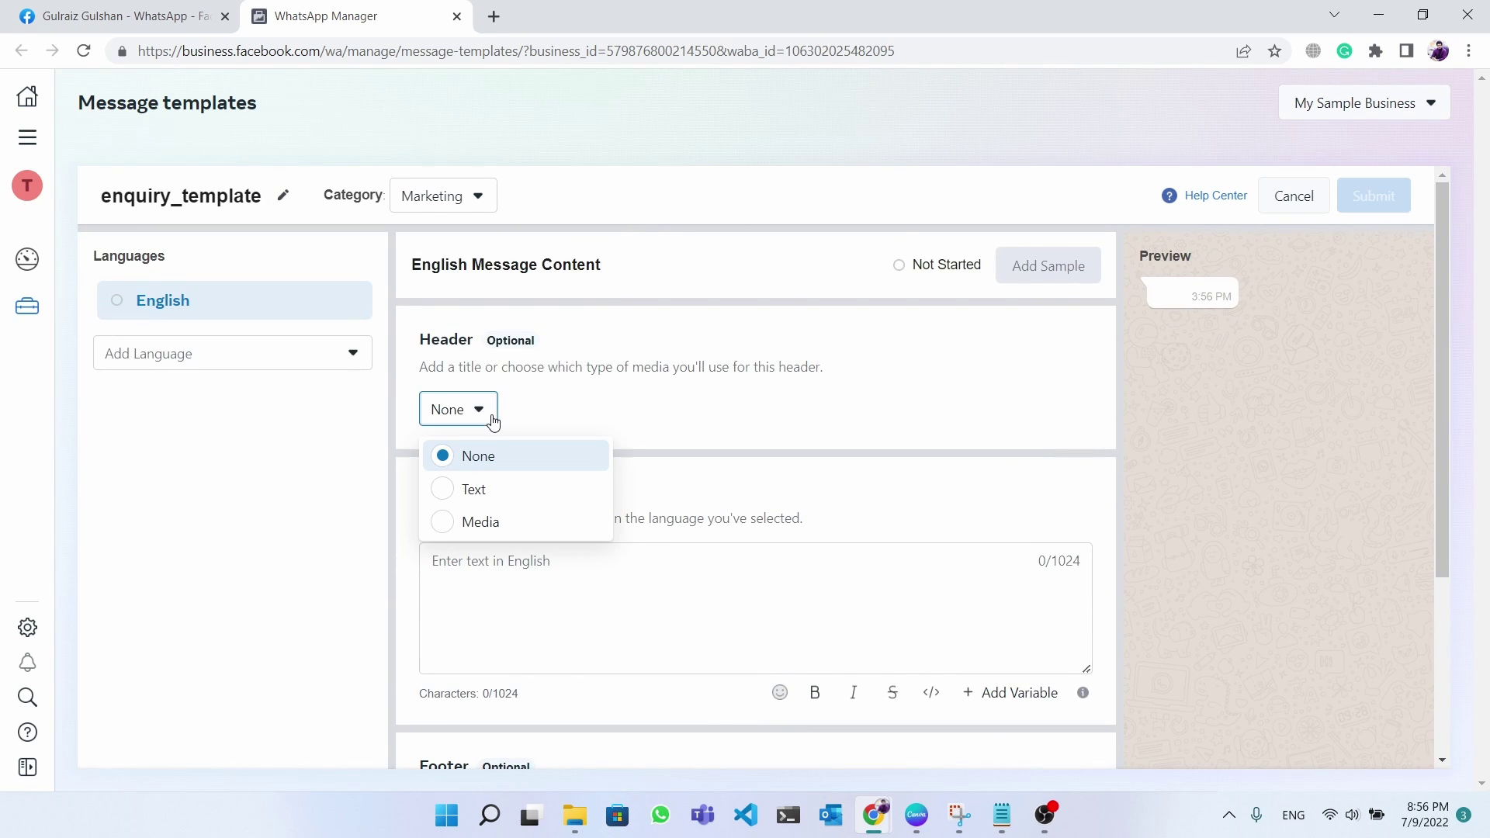
left_click(445, 523)
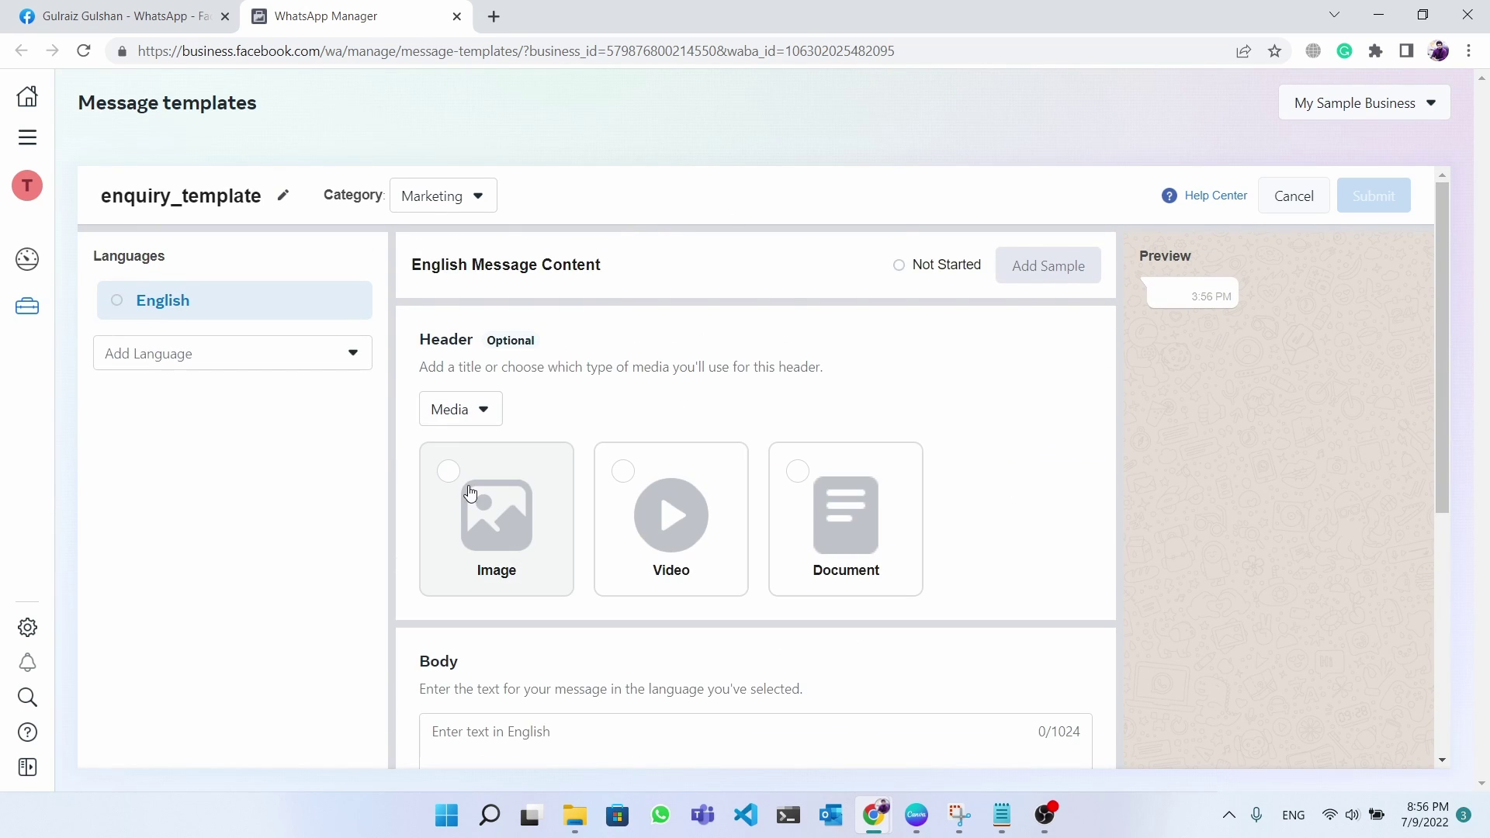
left_click(797, 477)
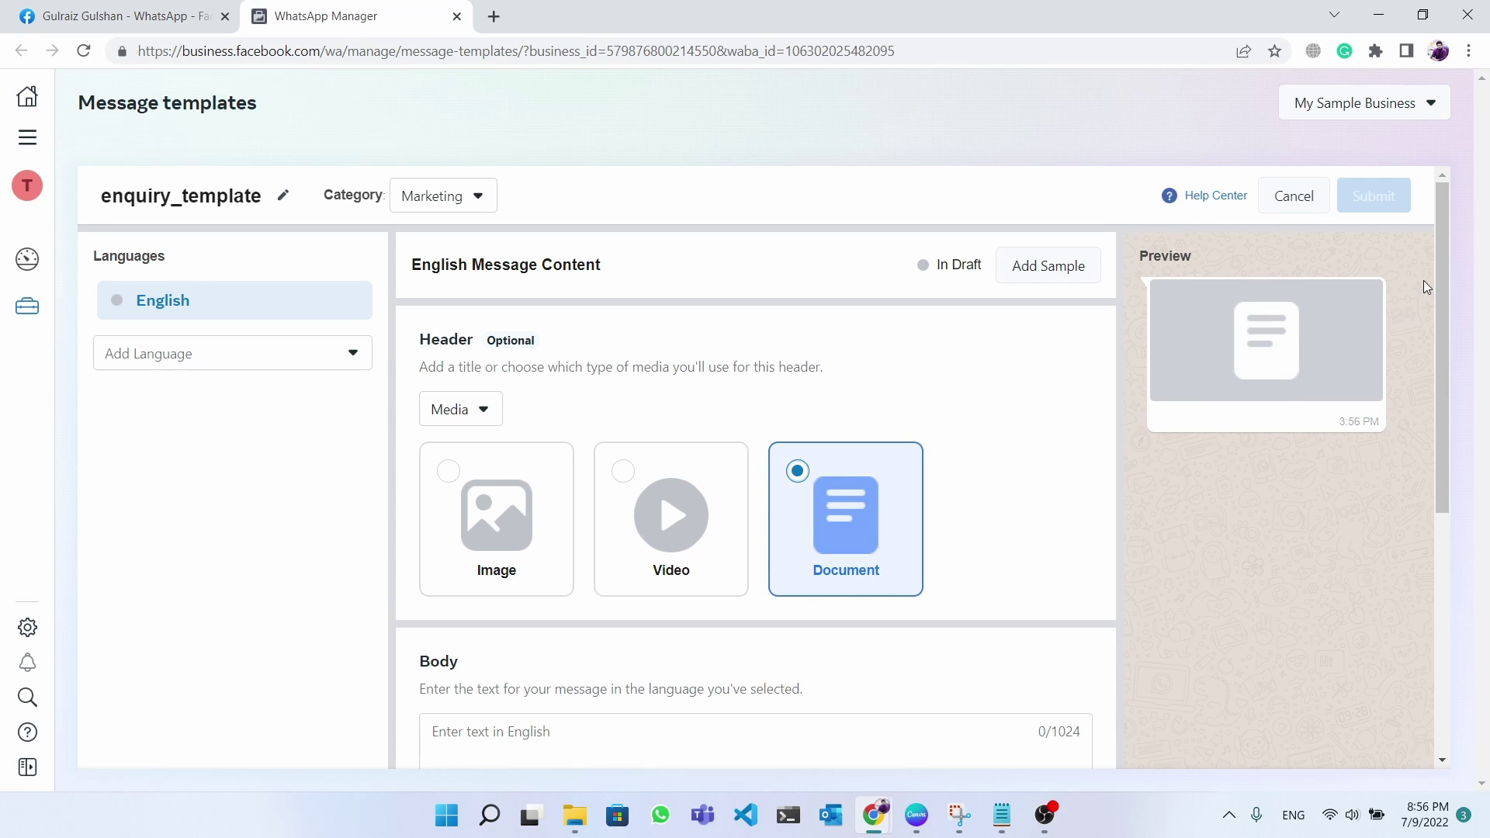
Step: Bring up the prepared message body text in Notepad
left_click_drag(1436, 295, 1434, 458)
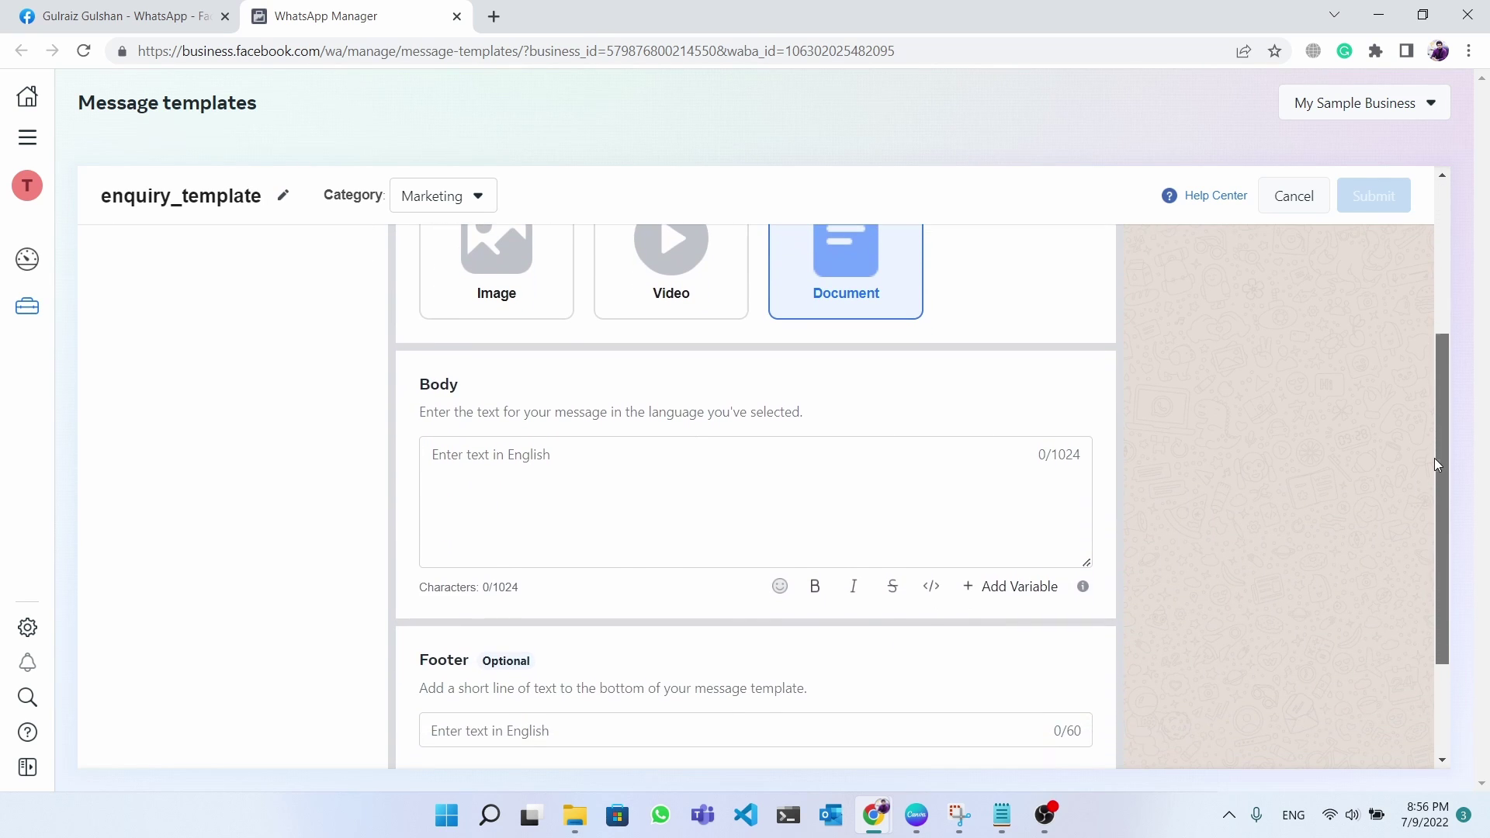
mouse_move(1002, 813)
left_click(1020, 656)
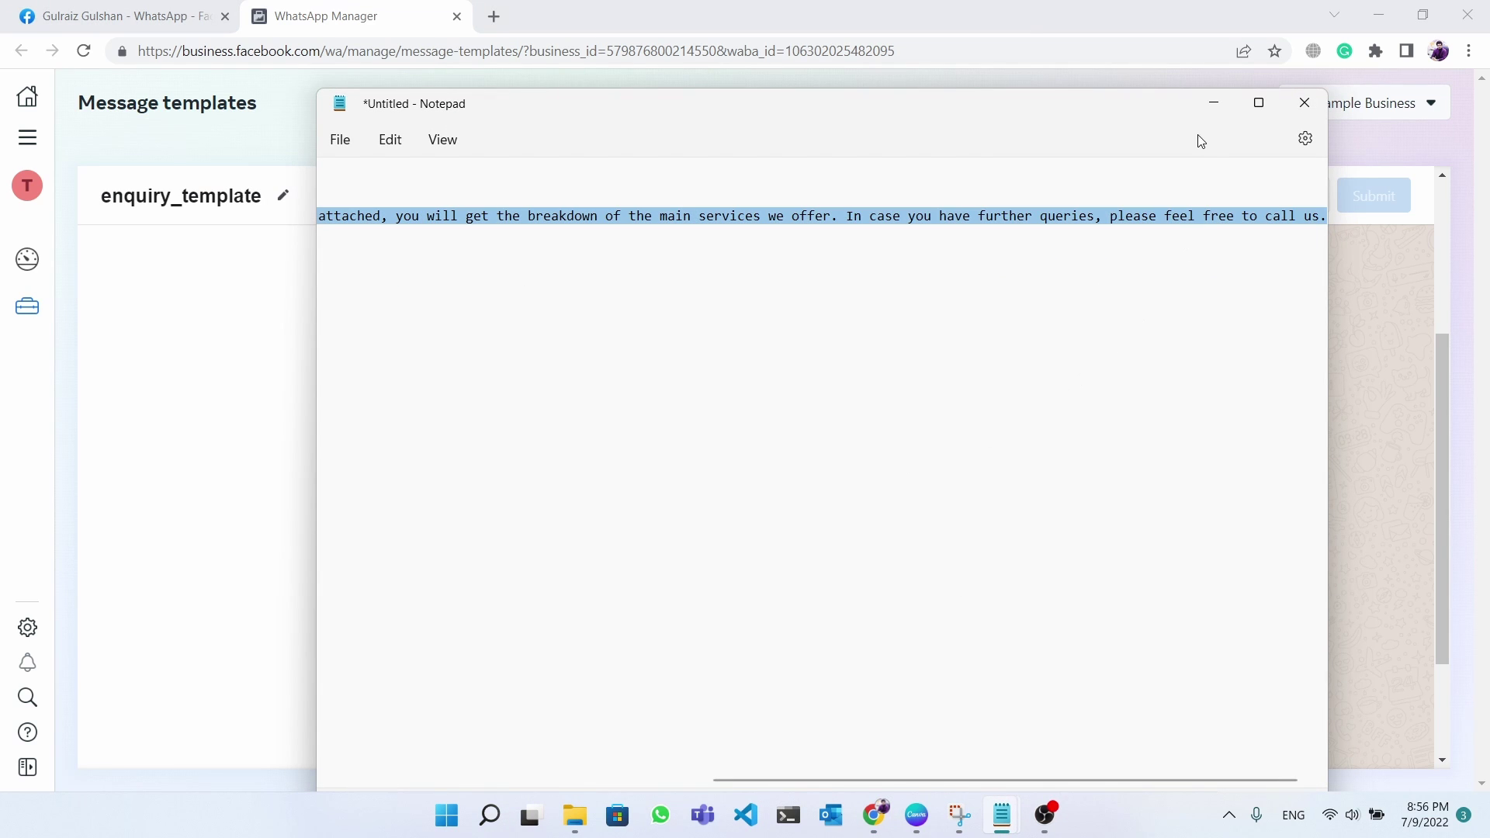
Step: Paste the greeting into the Body and add the footer 'ABC Education Services'
left_click(1213, 104)
left_click(682, 442)
type("Hello {{1}},  Thank you for taking the time to inquire about our {{2}} Course. In the document attached, you will get the breakdown of the main services we offer. In case you have further queries, please feel free to call us.")
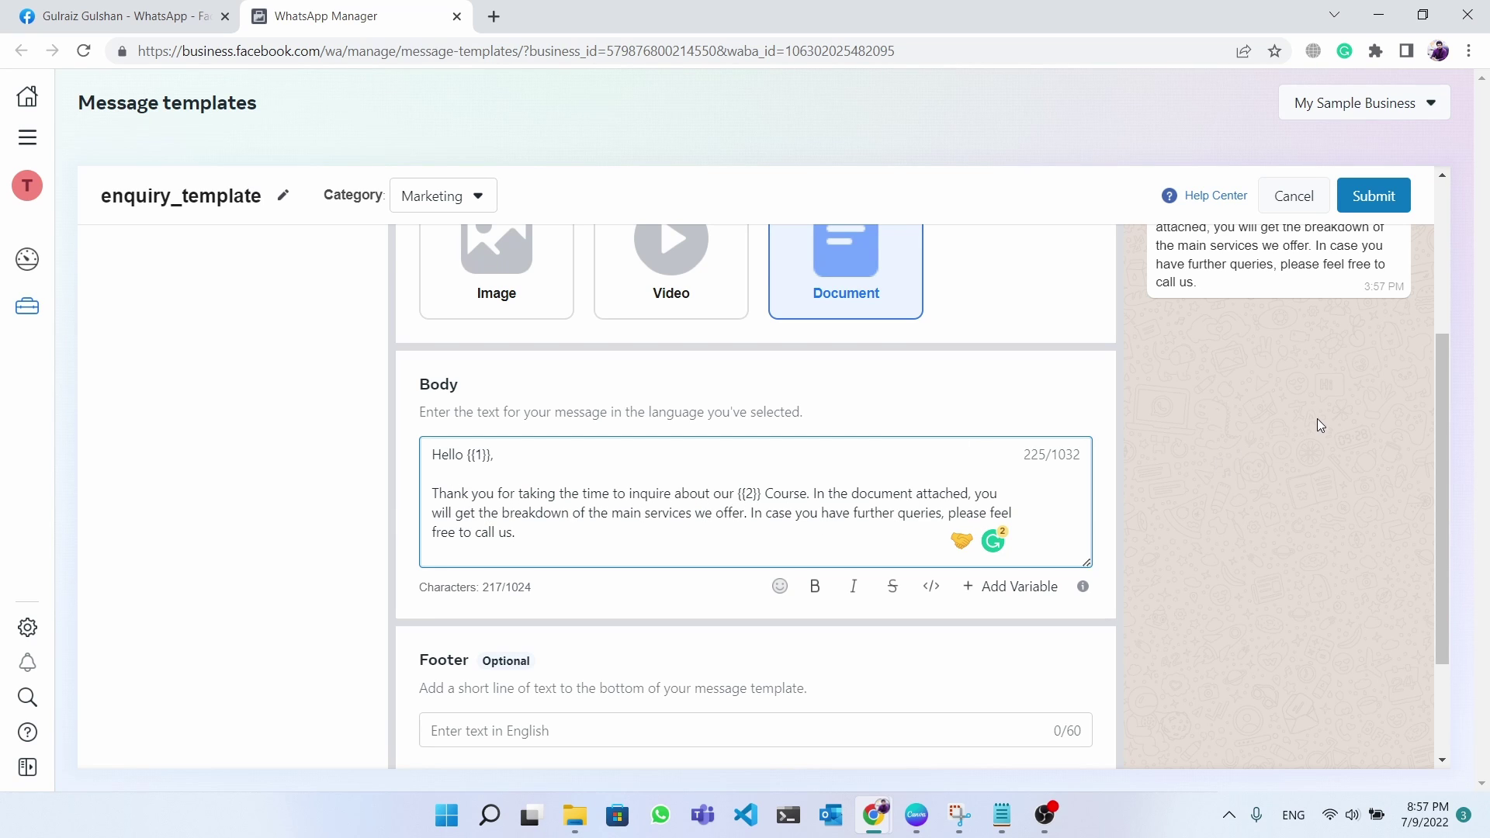
left_click_drag(1444, 412, 1426, 545)
left_click(671, 572)
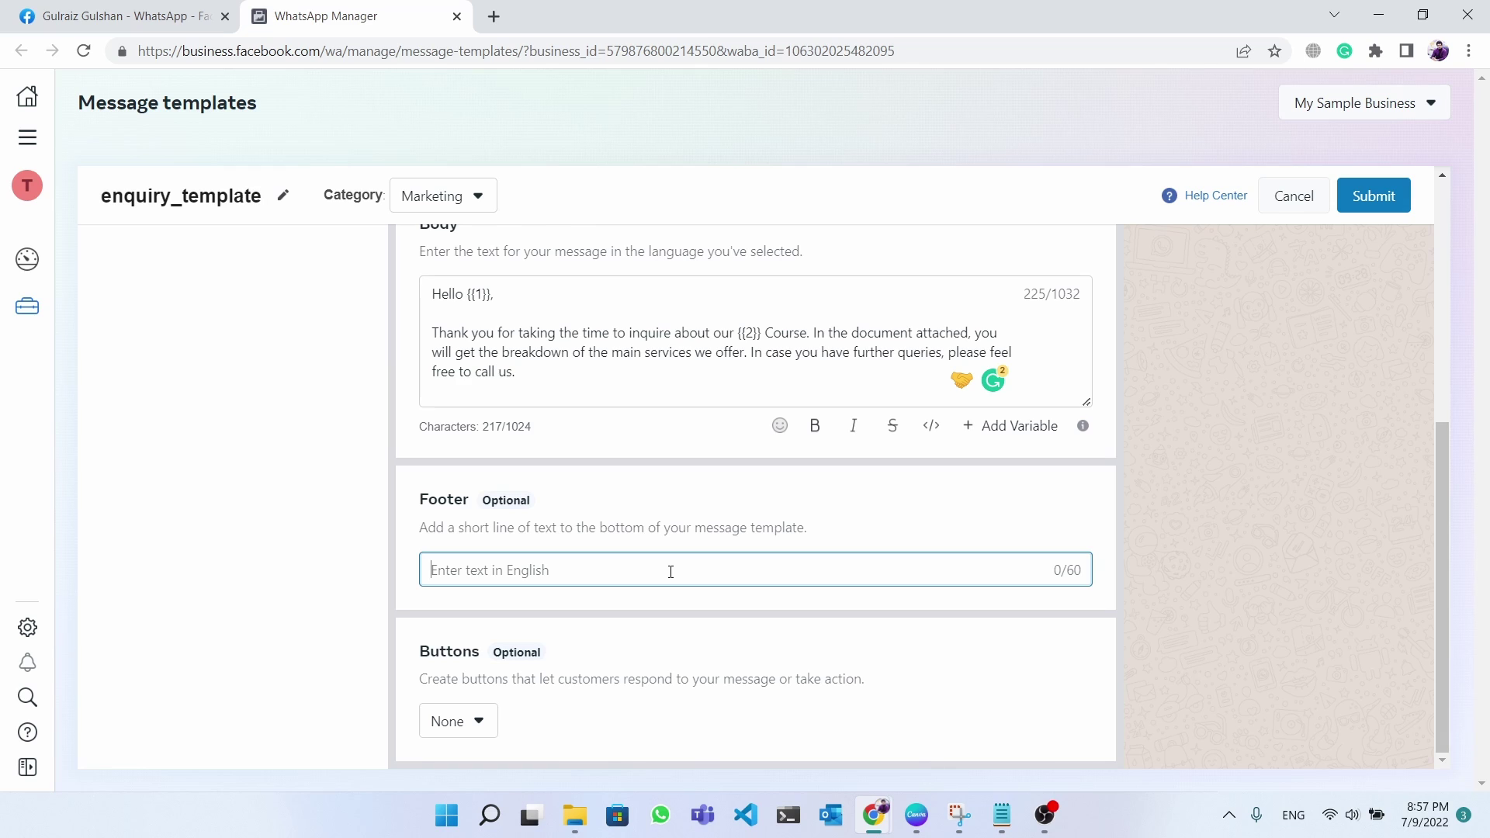
type("ABC Education Services")
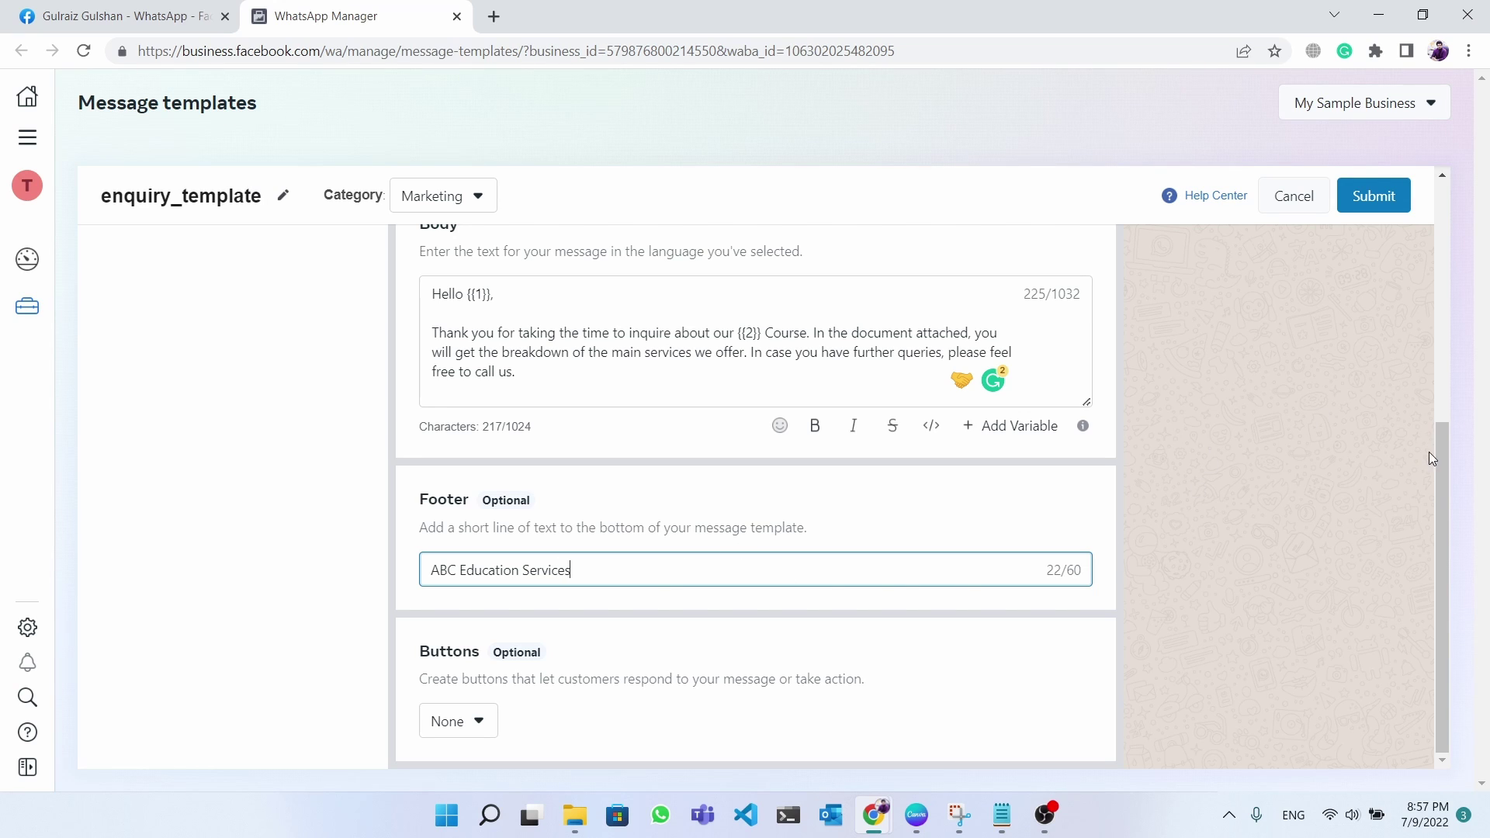
Step: Add a 'Call Us Now' call-to-action button with a PK +92 phone number
left_click(464, 723)
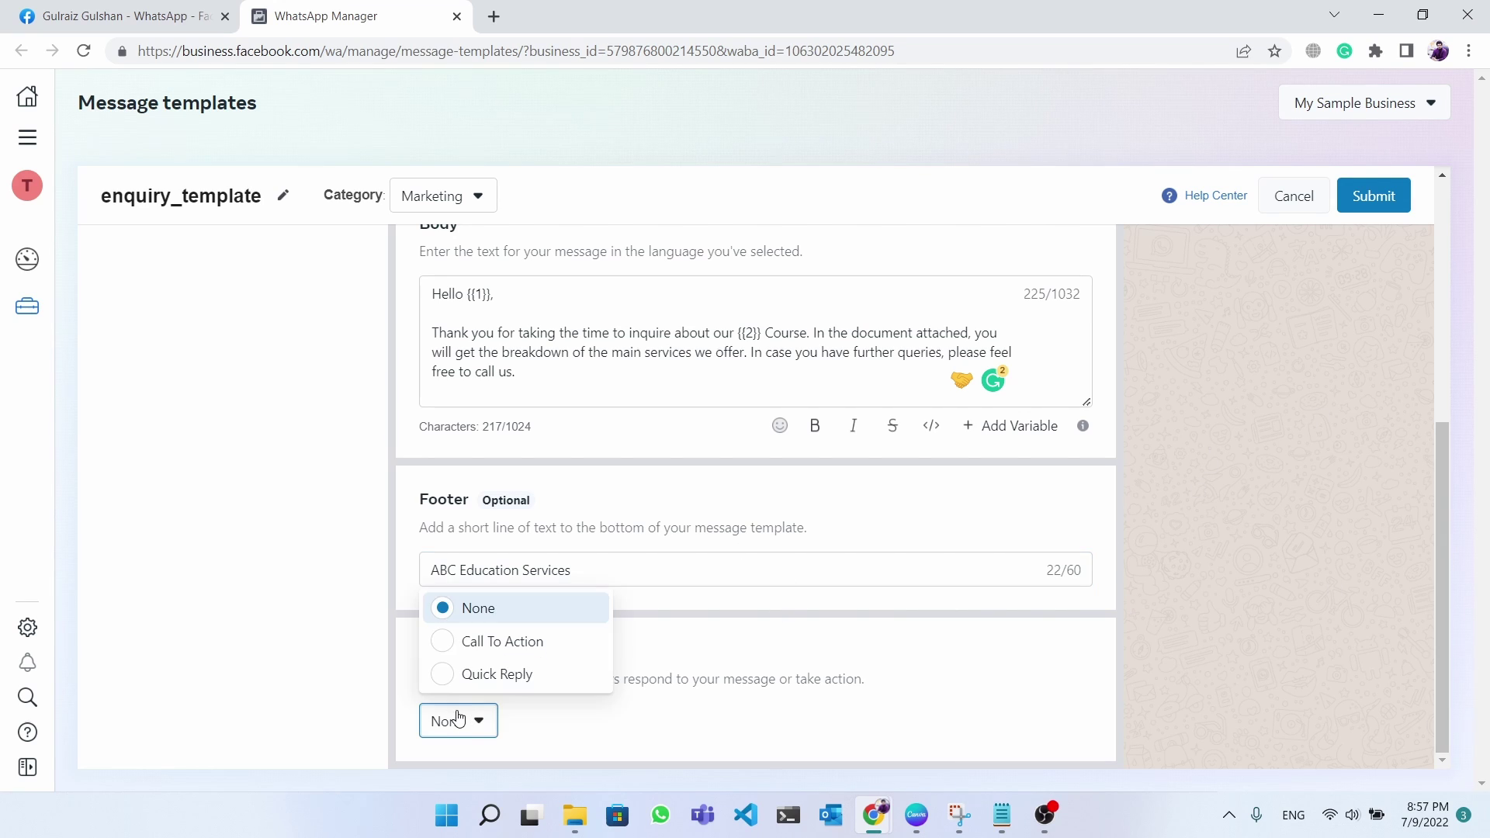
left_click(464, 643)
scroll(1447, 595, "down", 2)
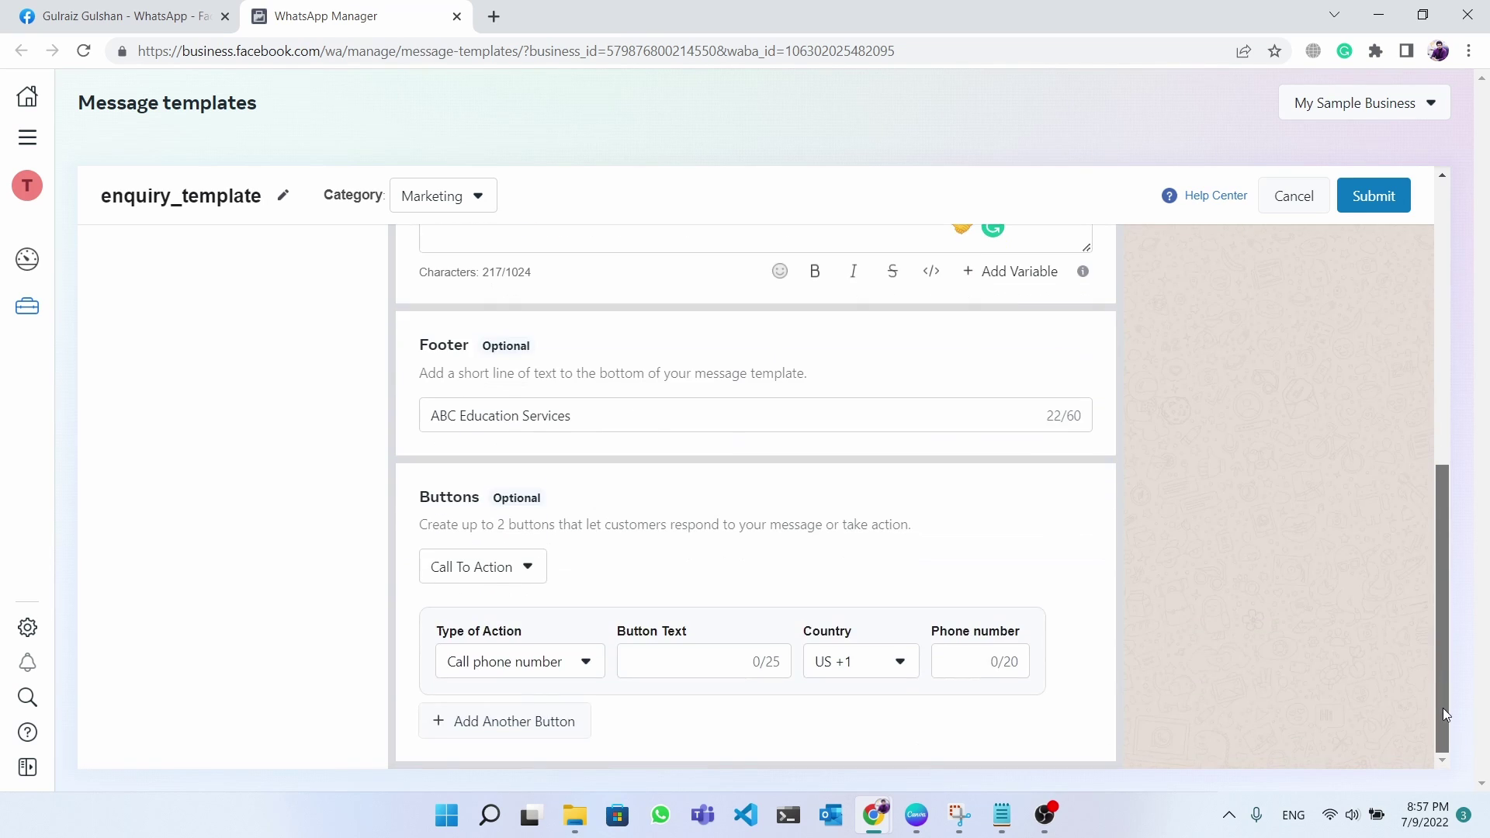
left_click(668, 661)
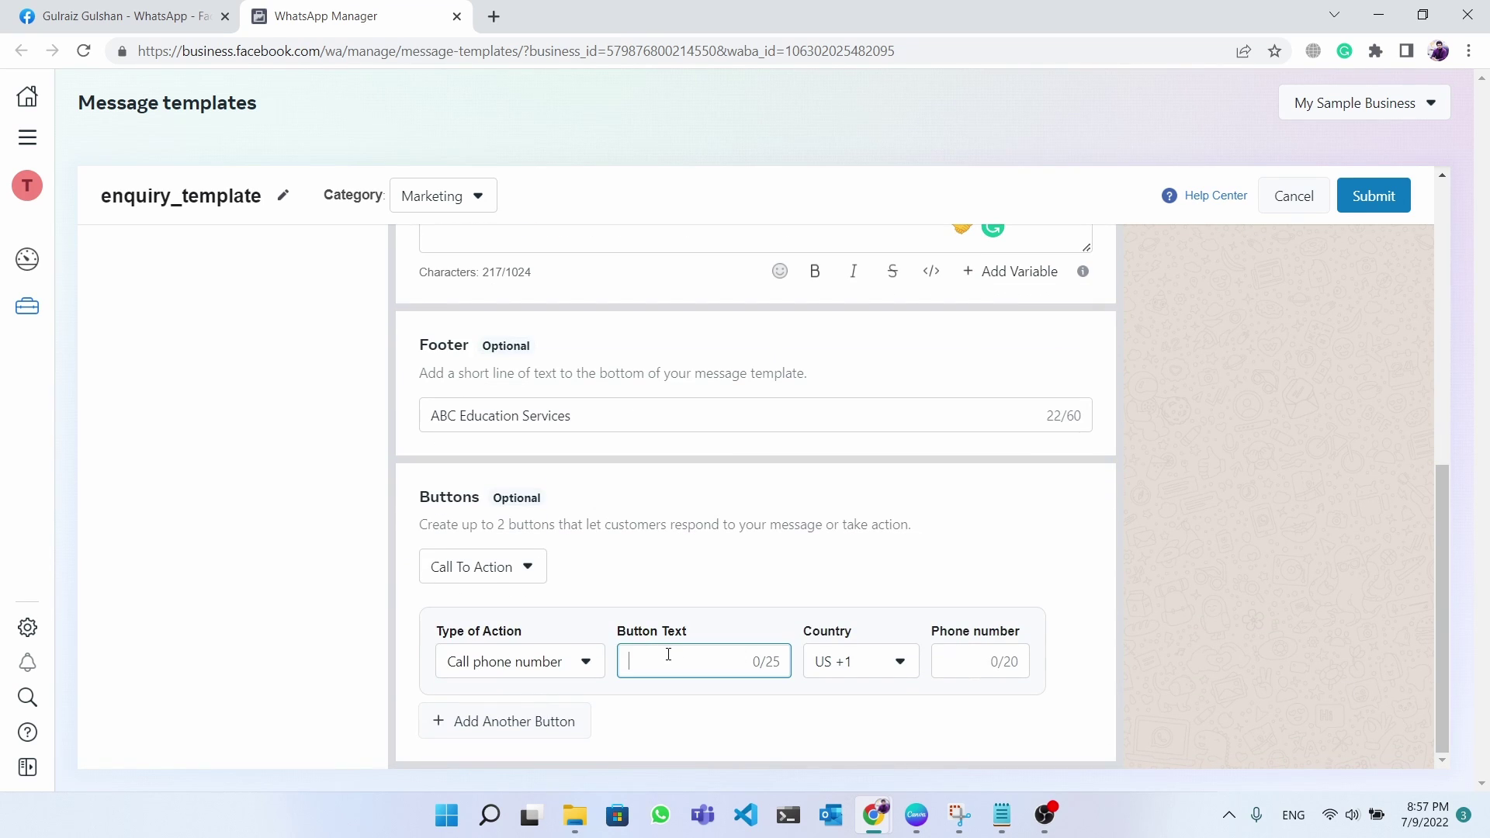
type("Call Us Now")
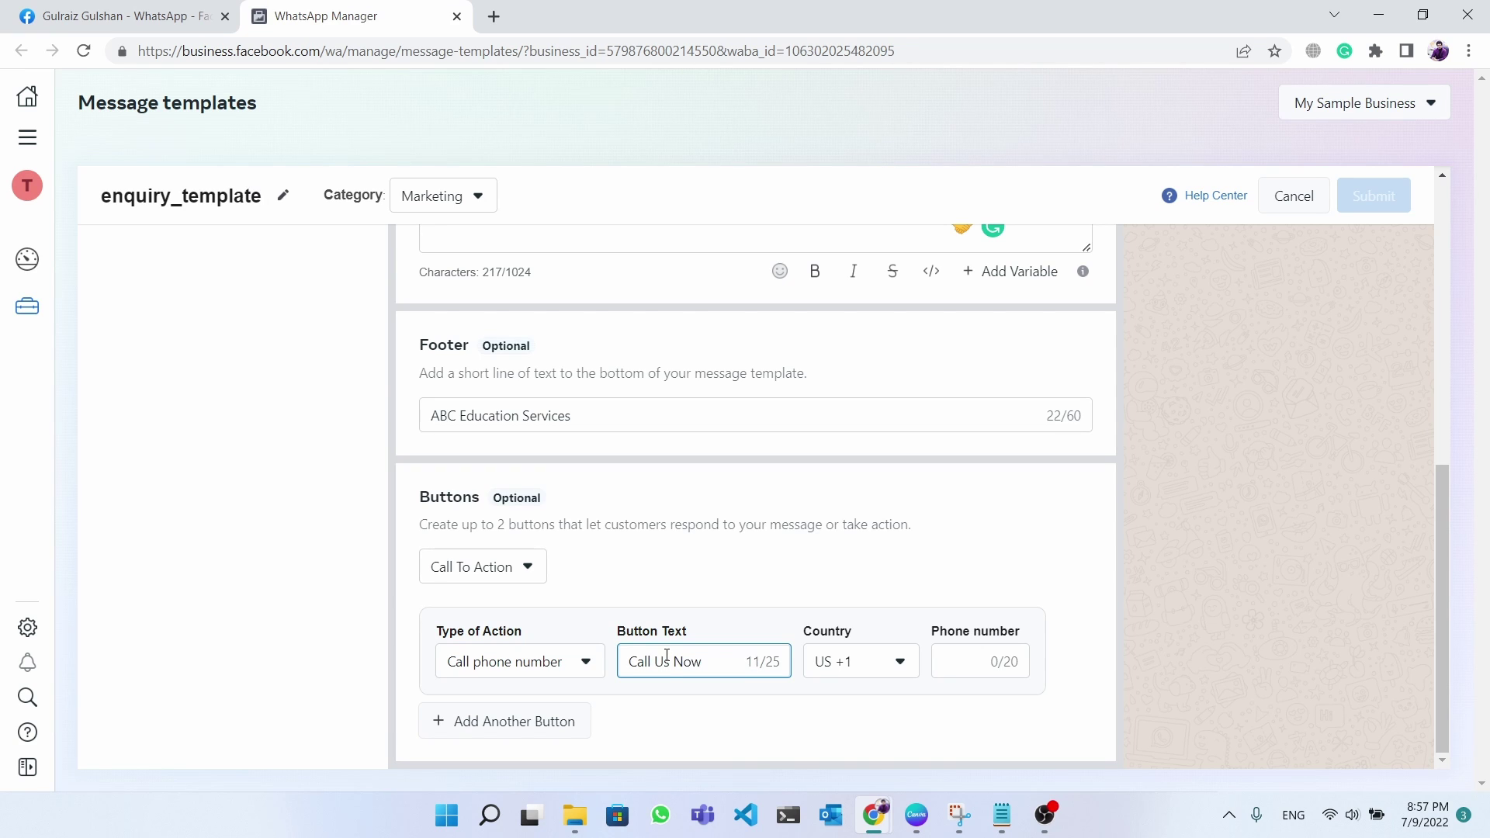
left_click(882, 667)
type("pk")
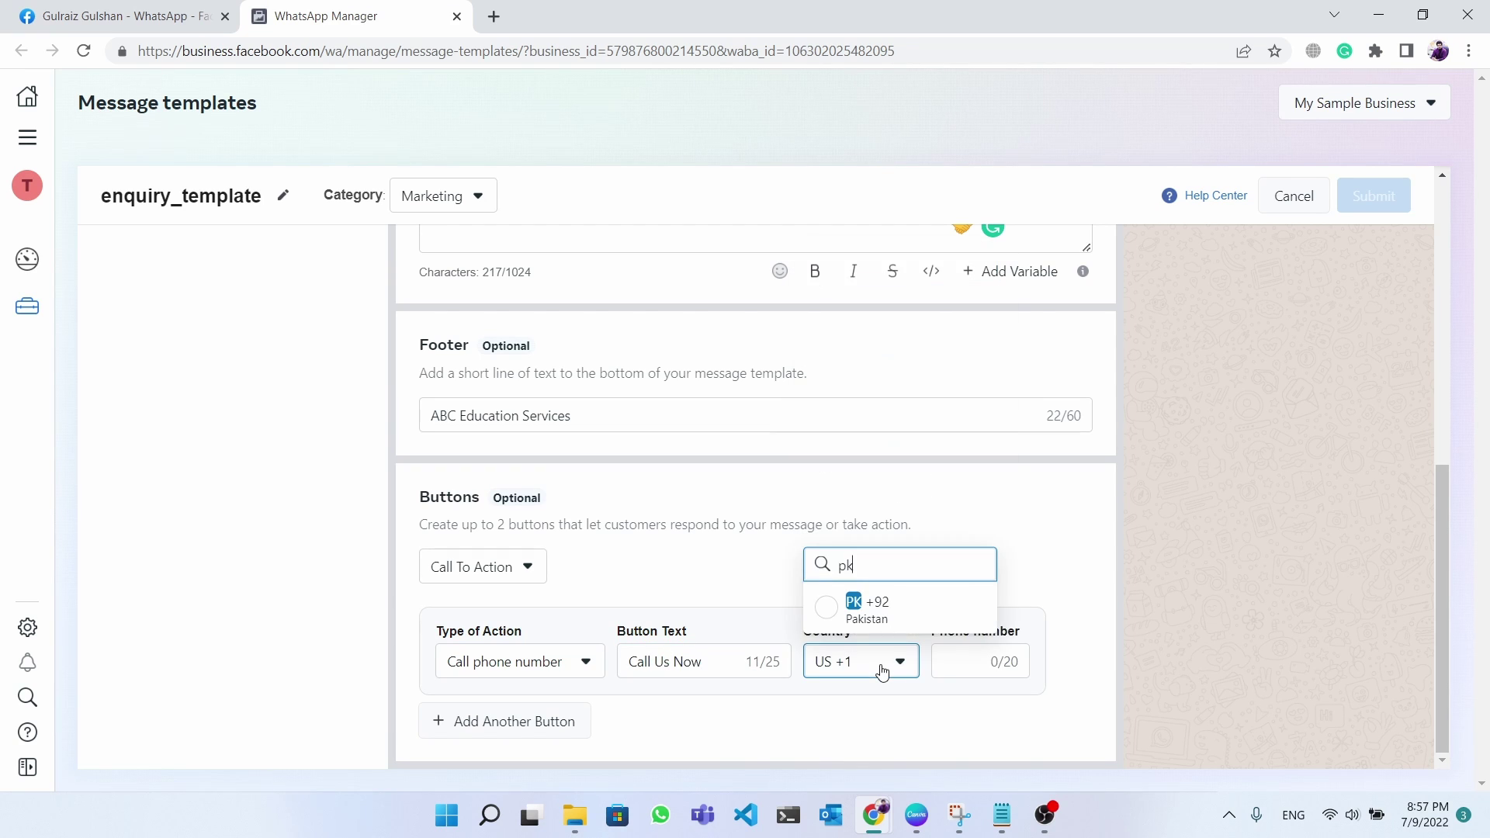
left_click(865, 607)
left_click(973, 655)
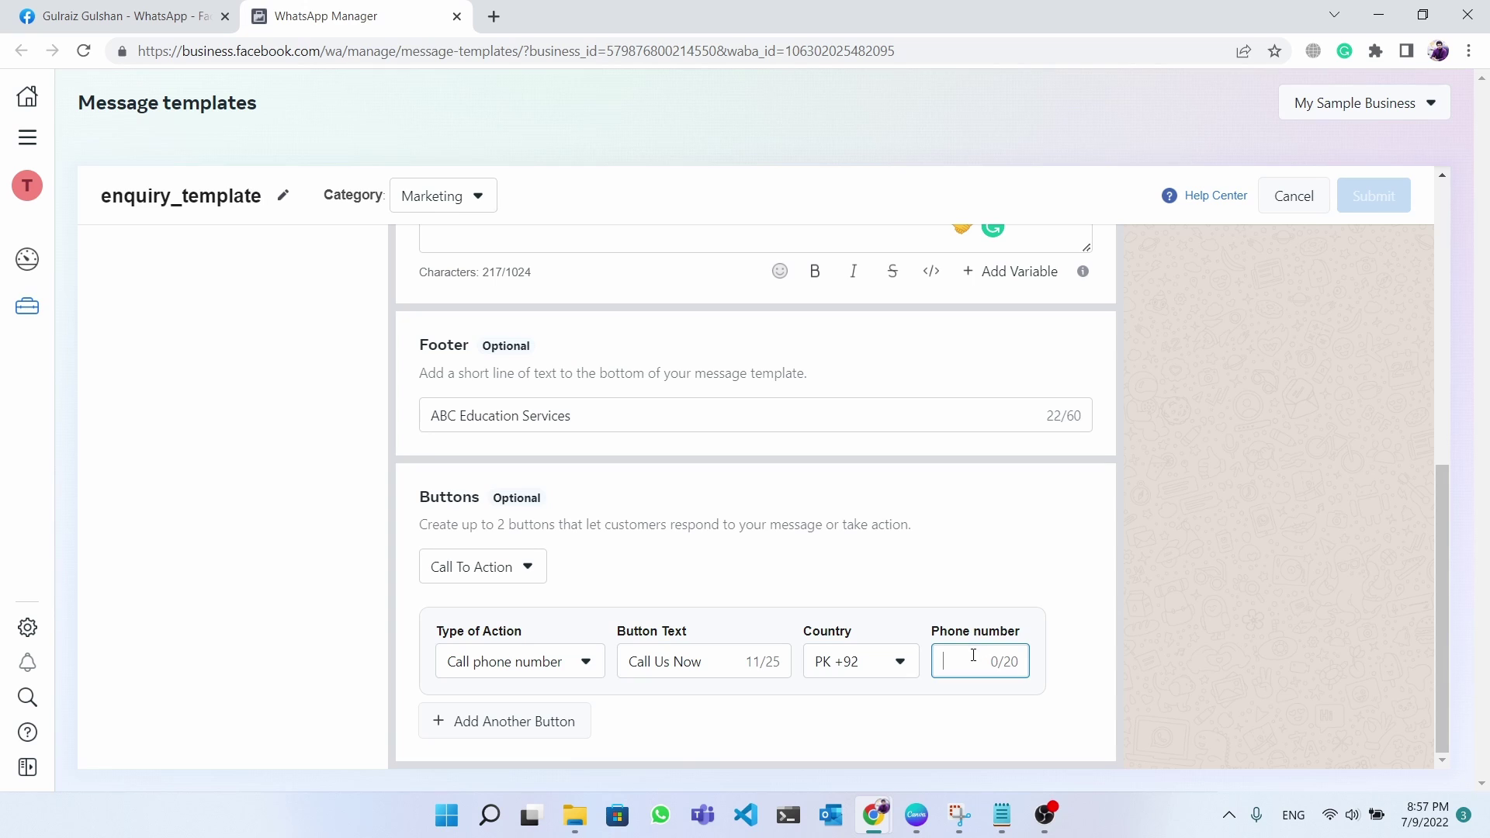
left_click_drag(1436, 575, 1448, 267)
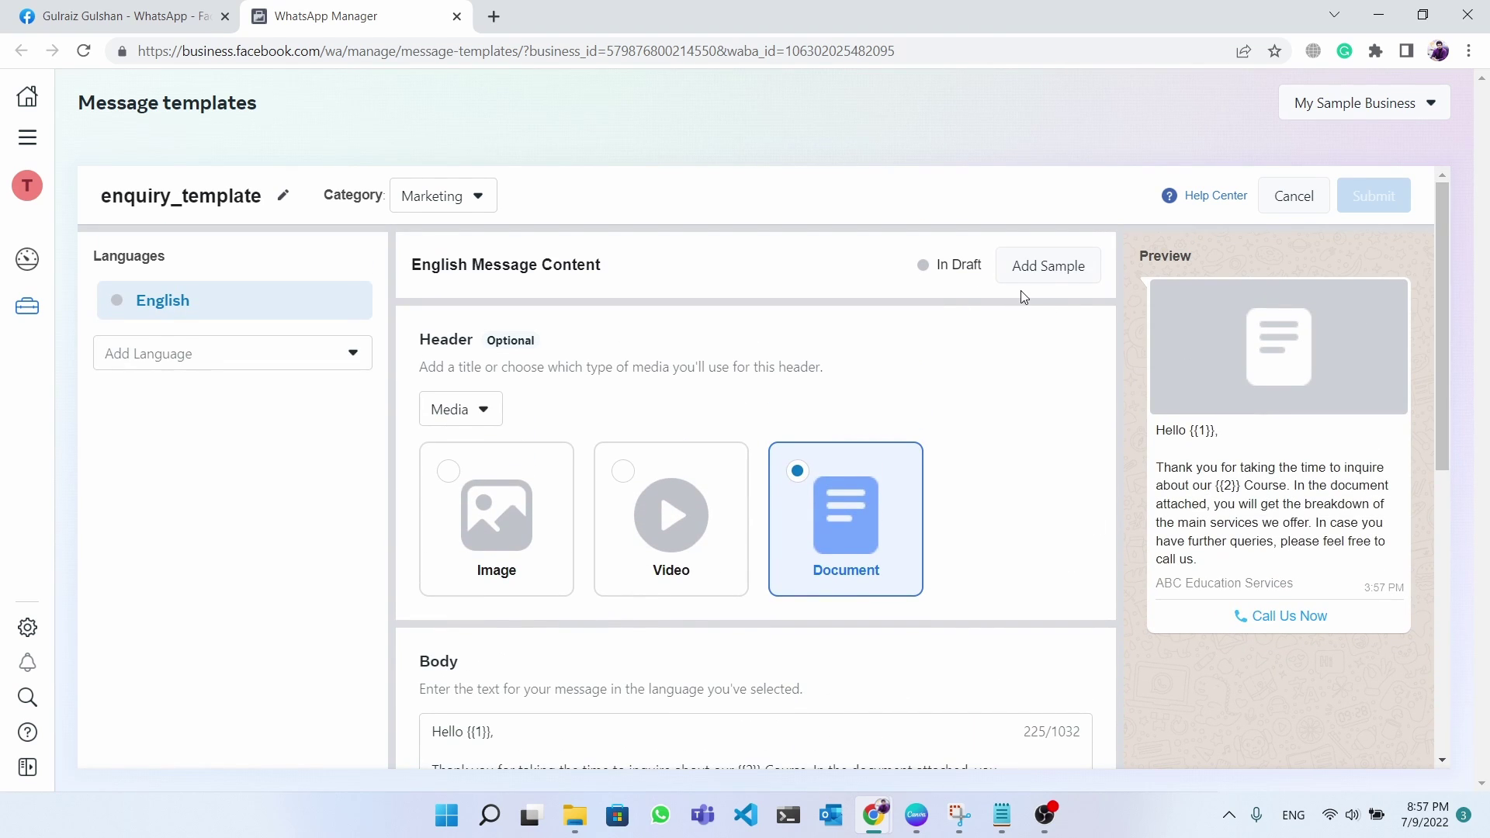
Step: Attach matric.pdf as the sample header document for enquiry_template
left_click(1053, 268)
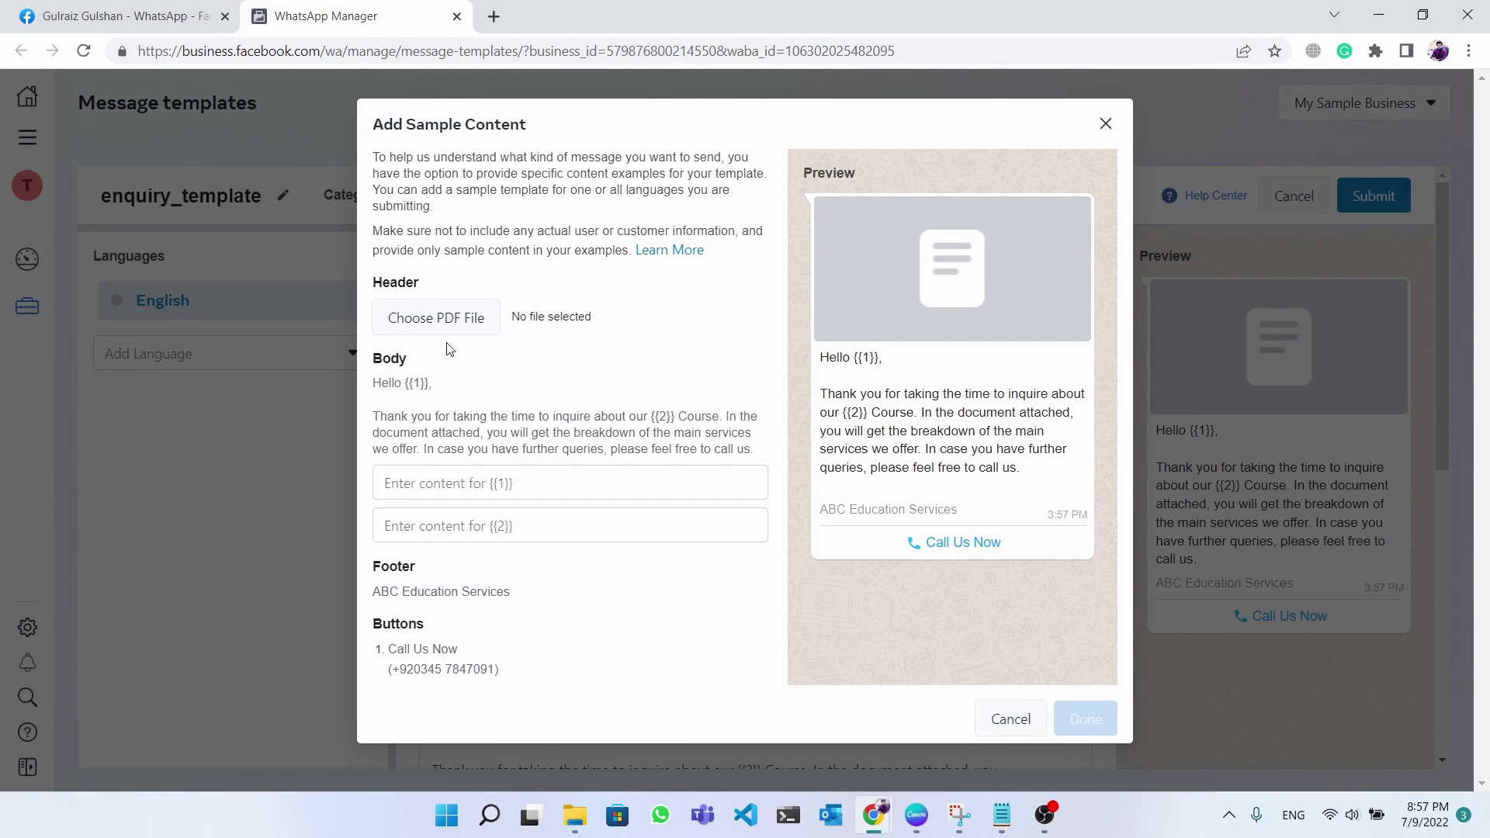
left_click(454, 315)
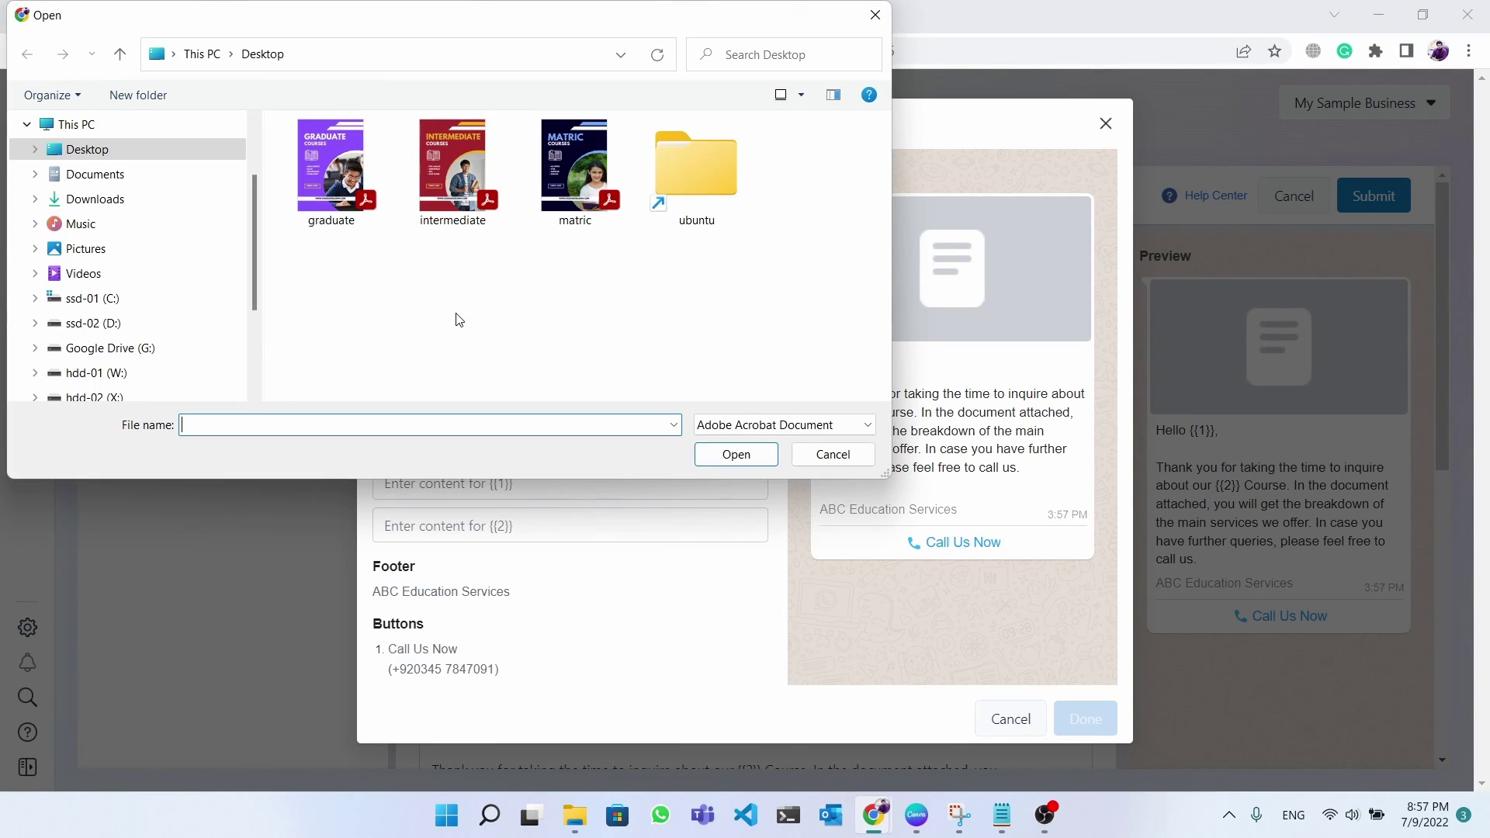
double_click(560, 179)
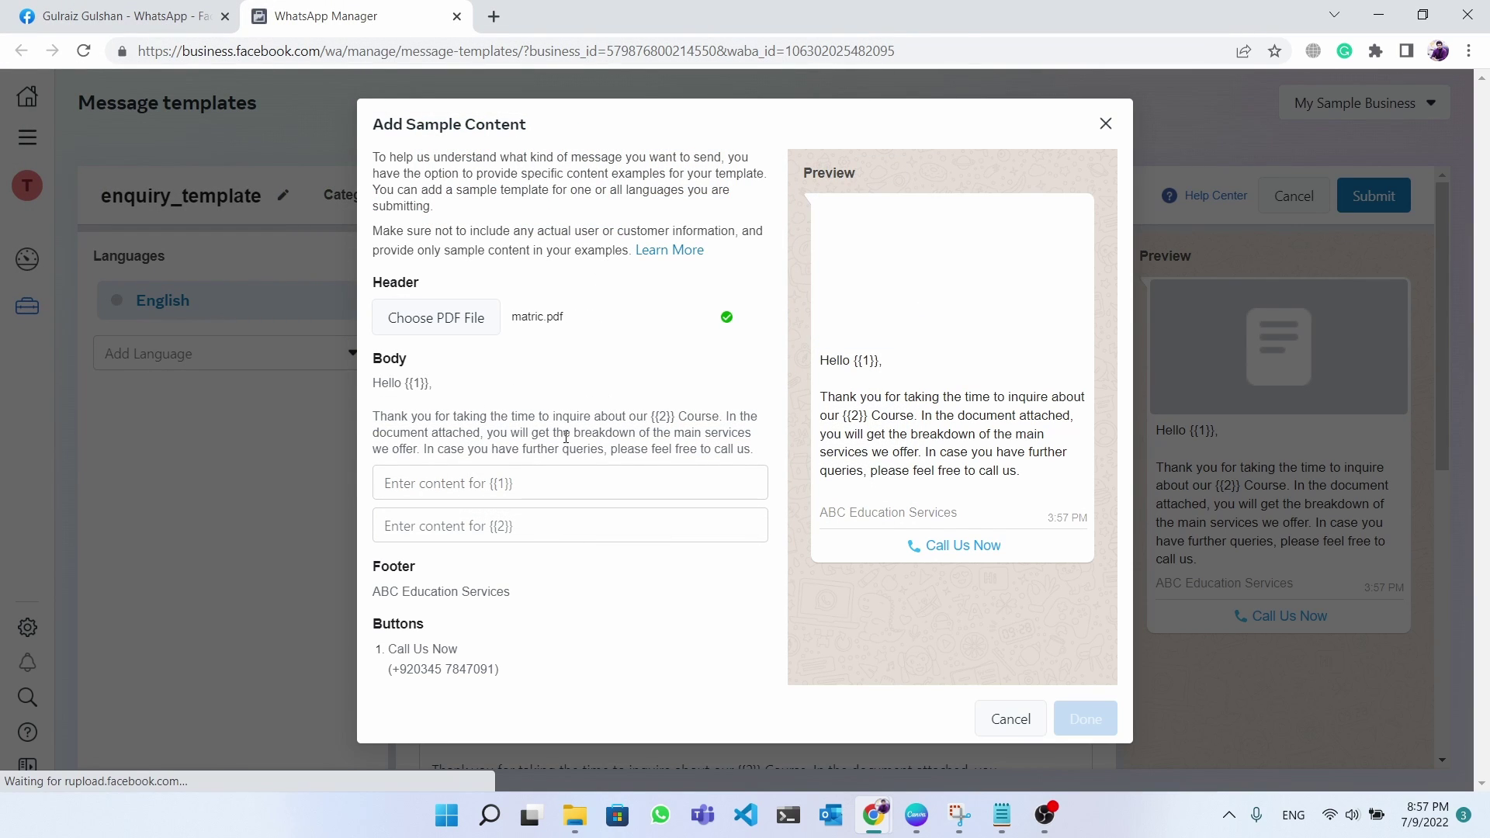
Step: Enter sample values John for {{1}} and Matric for {{2}}, then finish
left_click(467, 482)
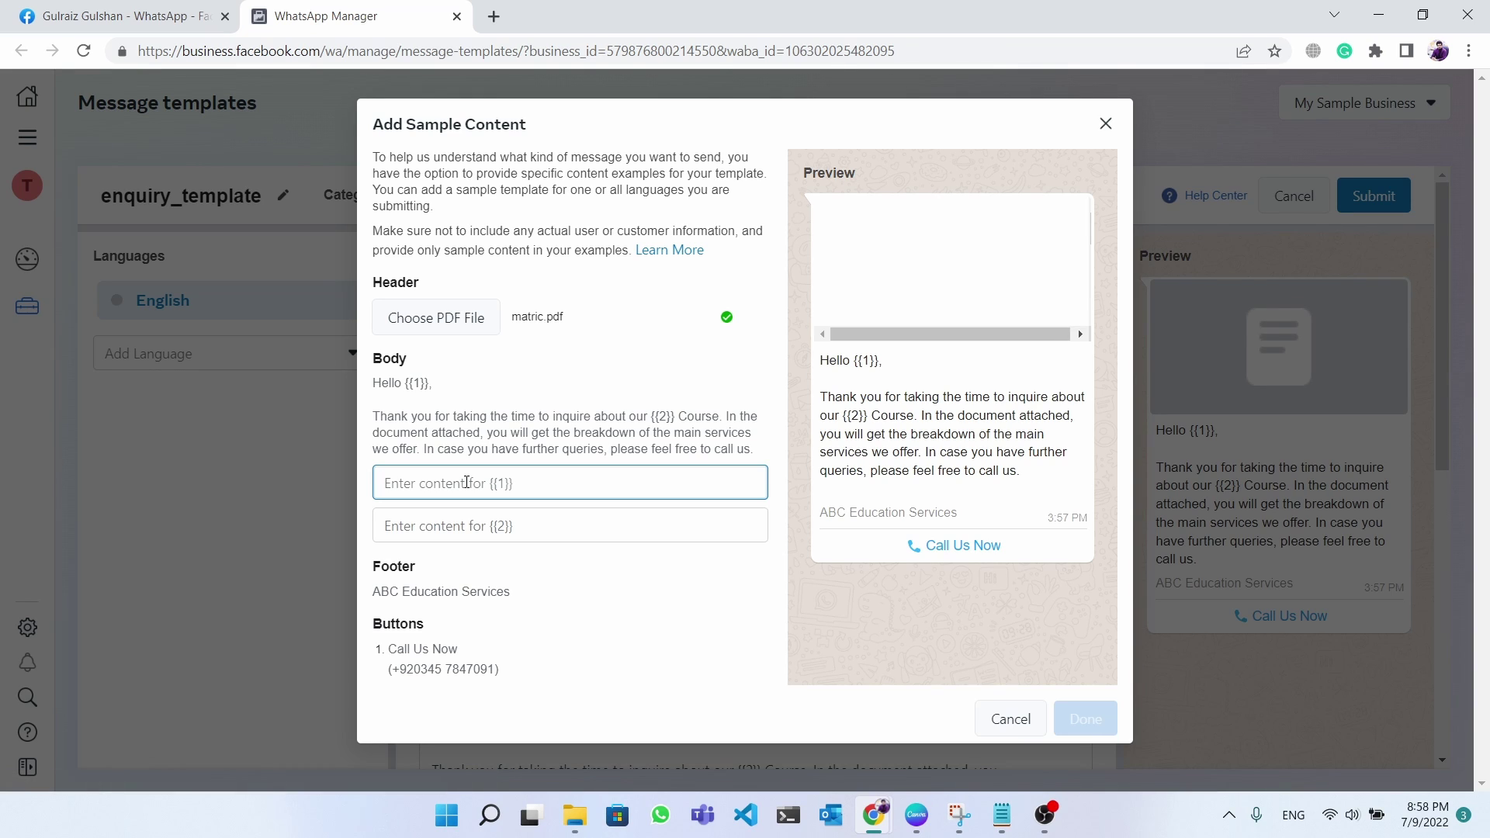
type("John")
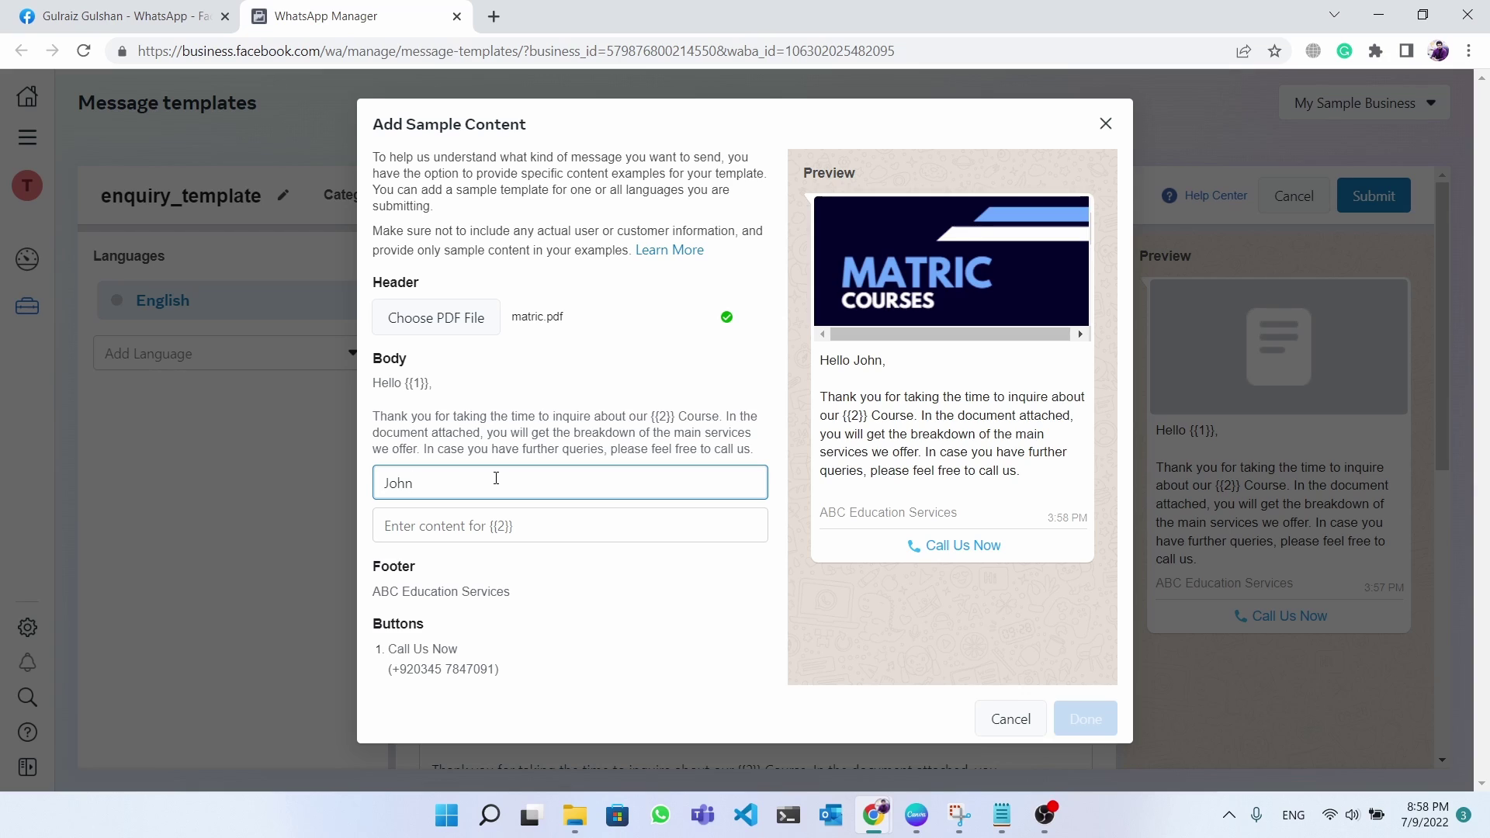
left_click(457, 524)
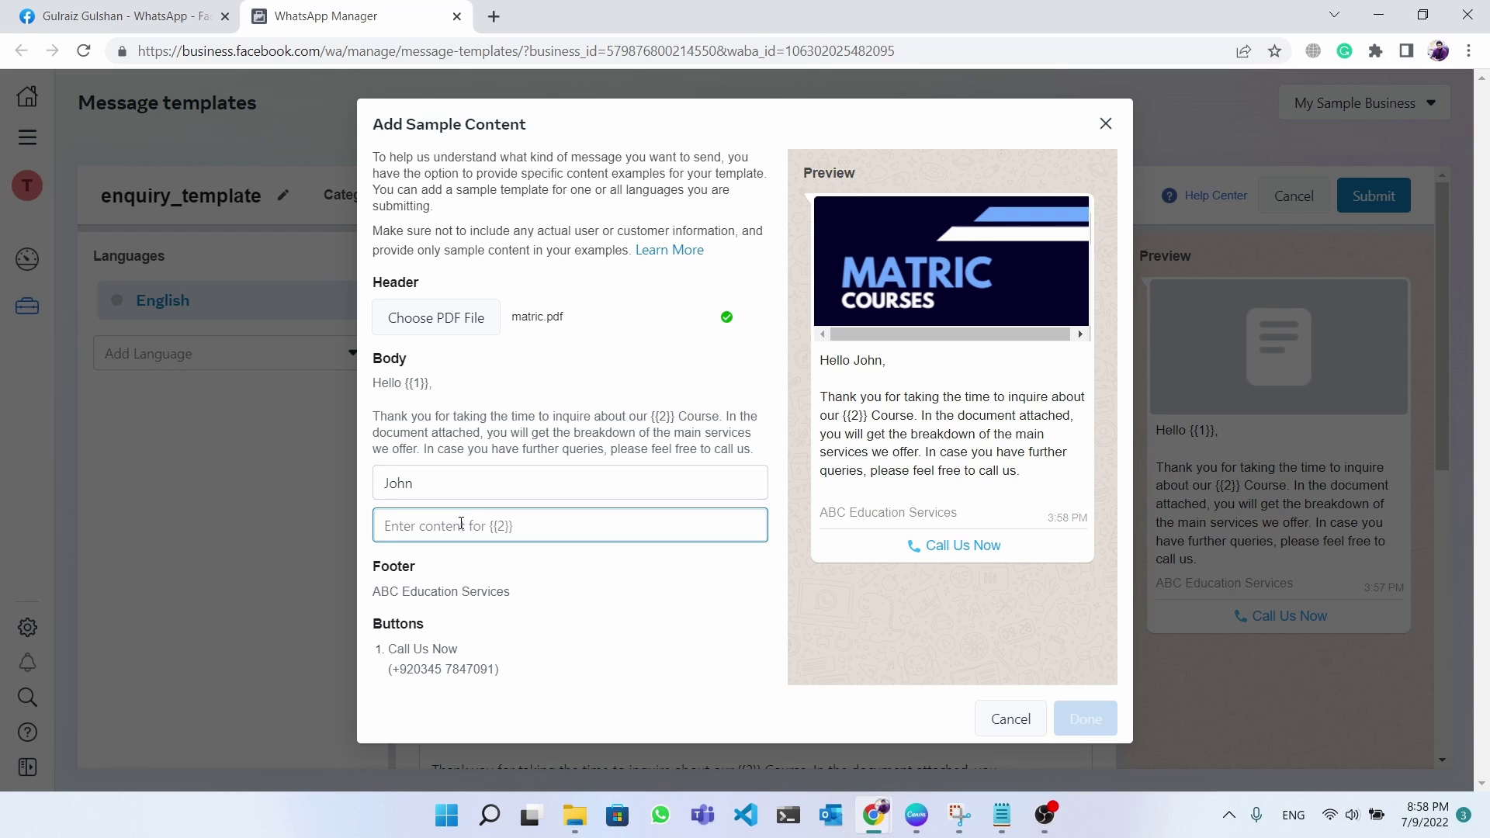
type("Matric")
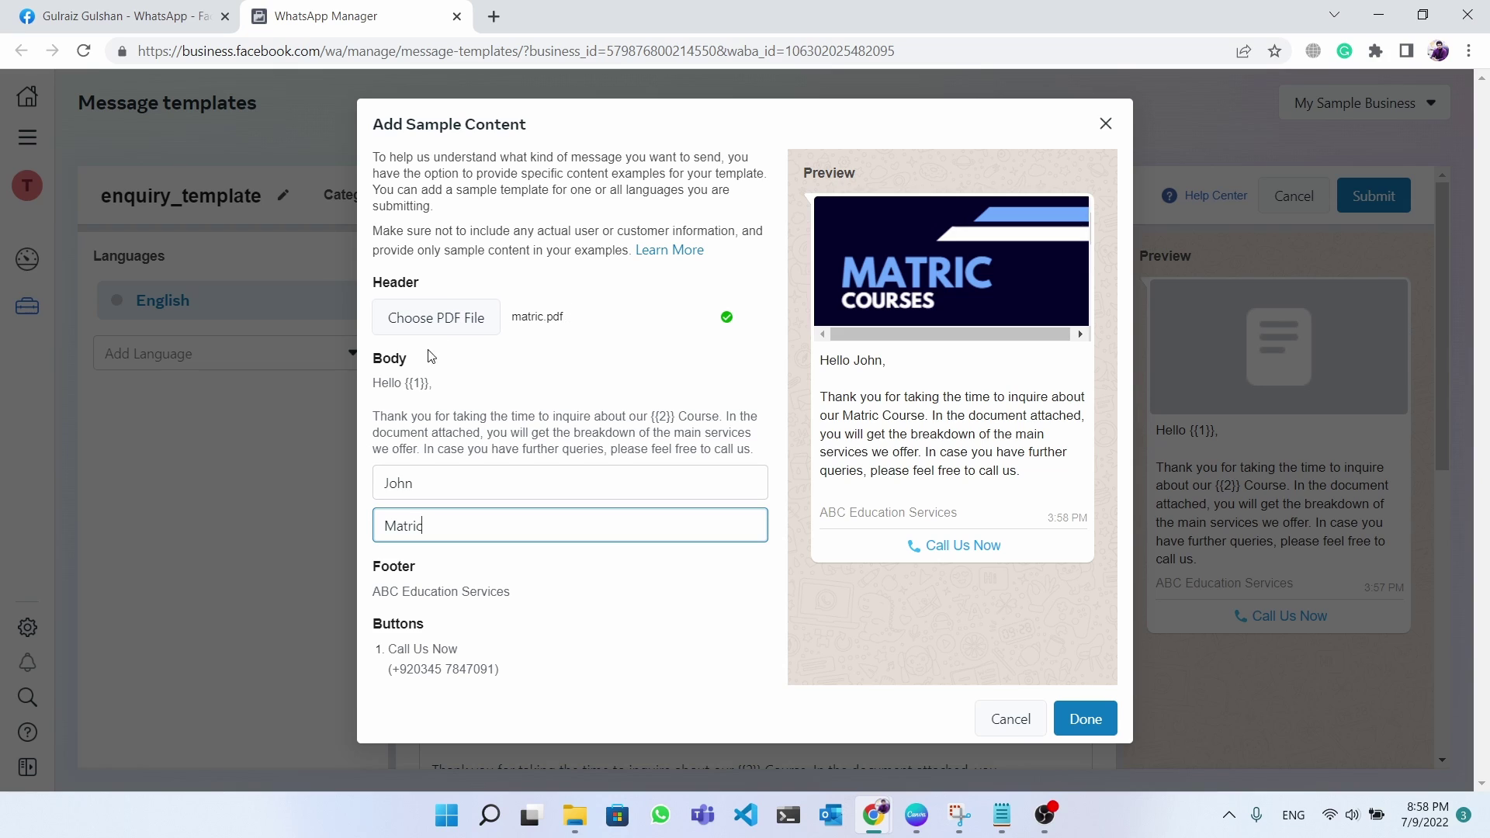
left_click(1093, 733)
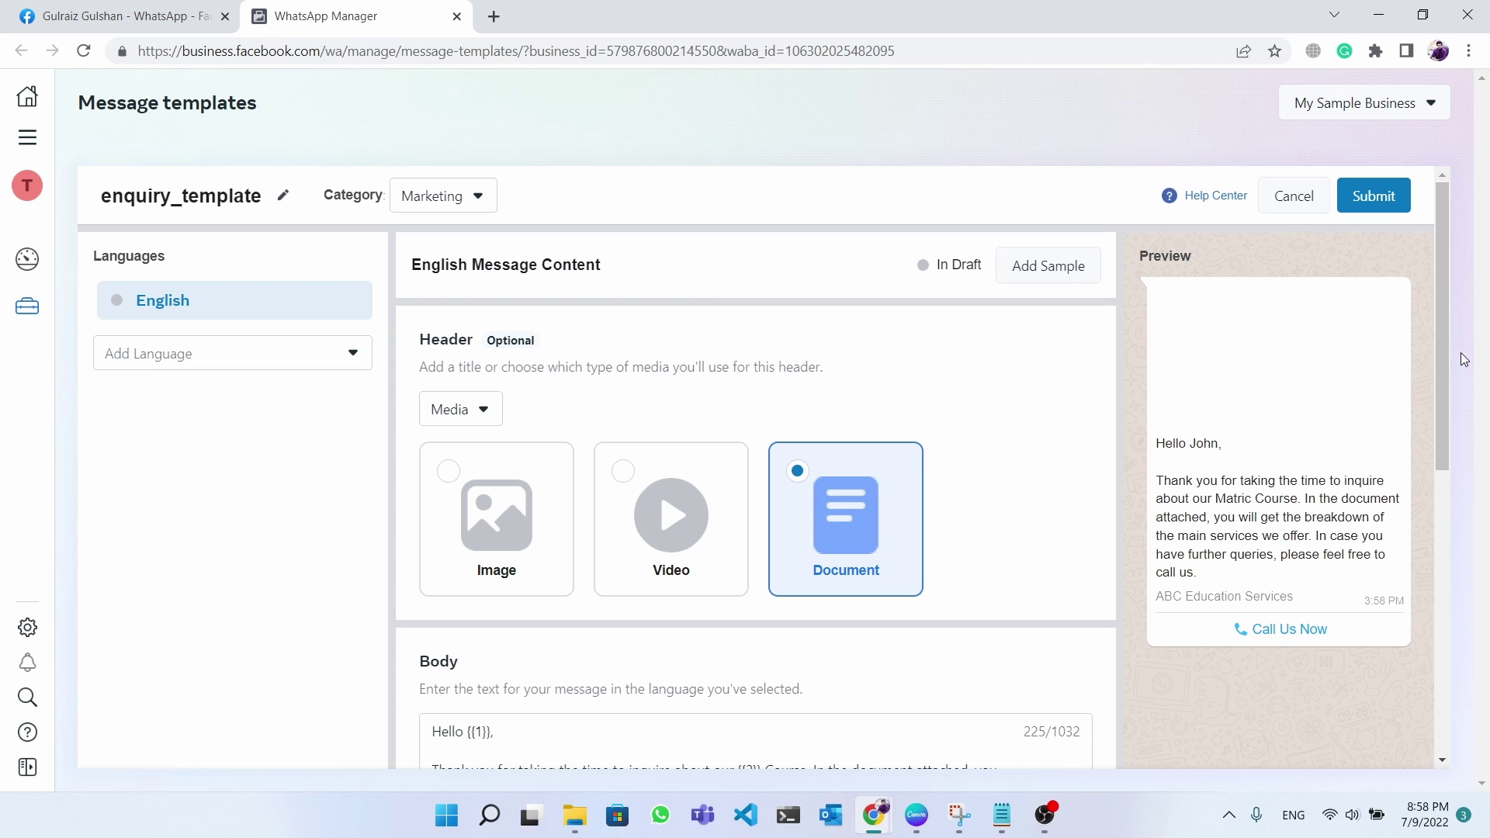
Step: Submit enquiry_template and confirm the English language version for review
scroll(1461, 471, "down", 2)
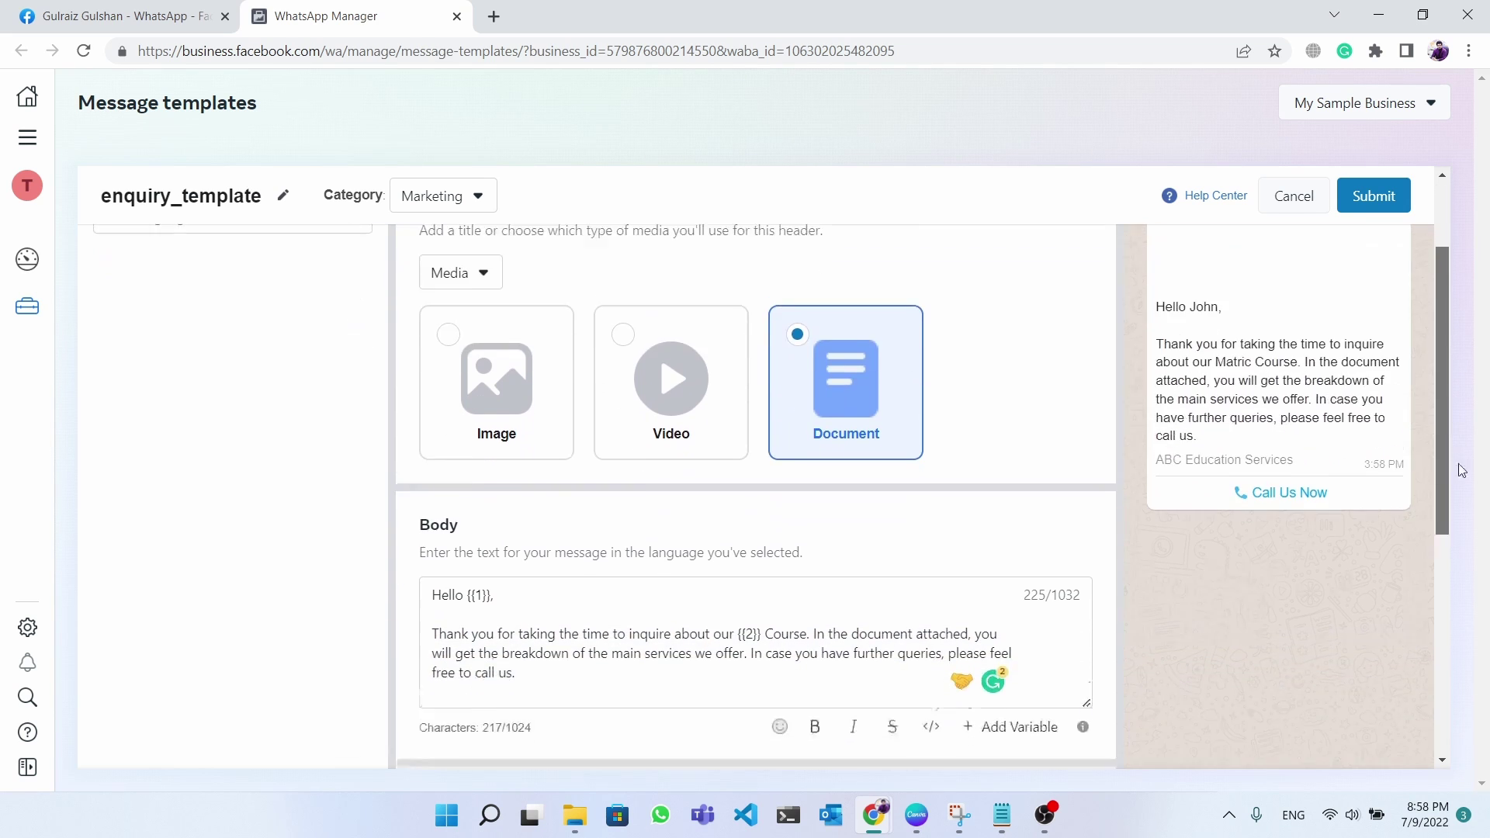
scroll(1461, 470, "down", 7)
scroll(1487, 388, "up", 8)
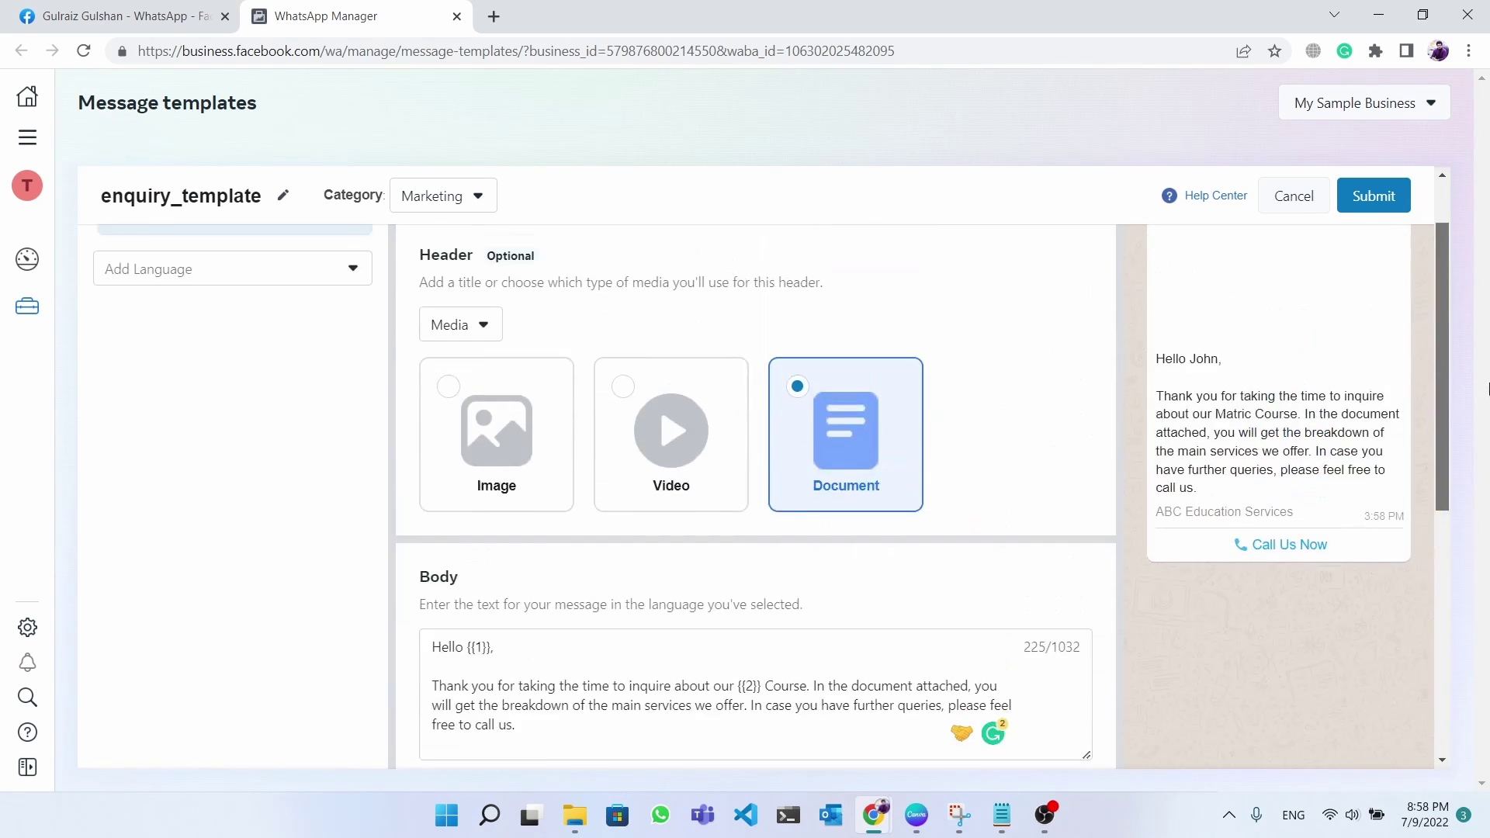
scroll(1487, 388, "up", 2)
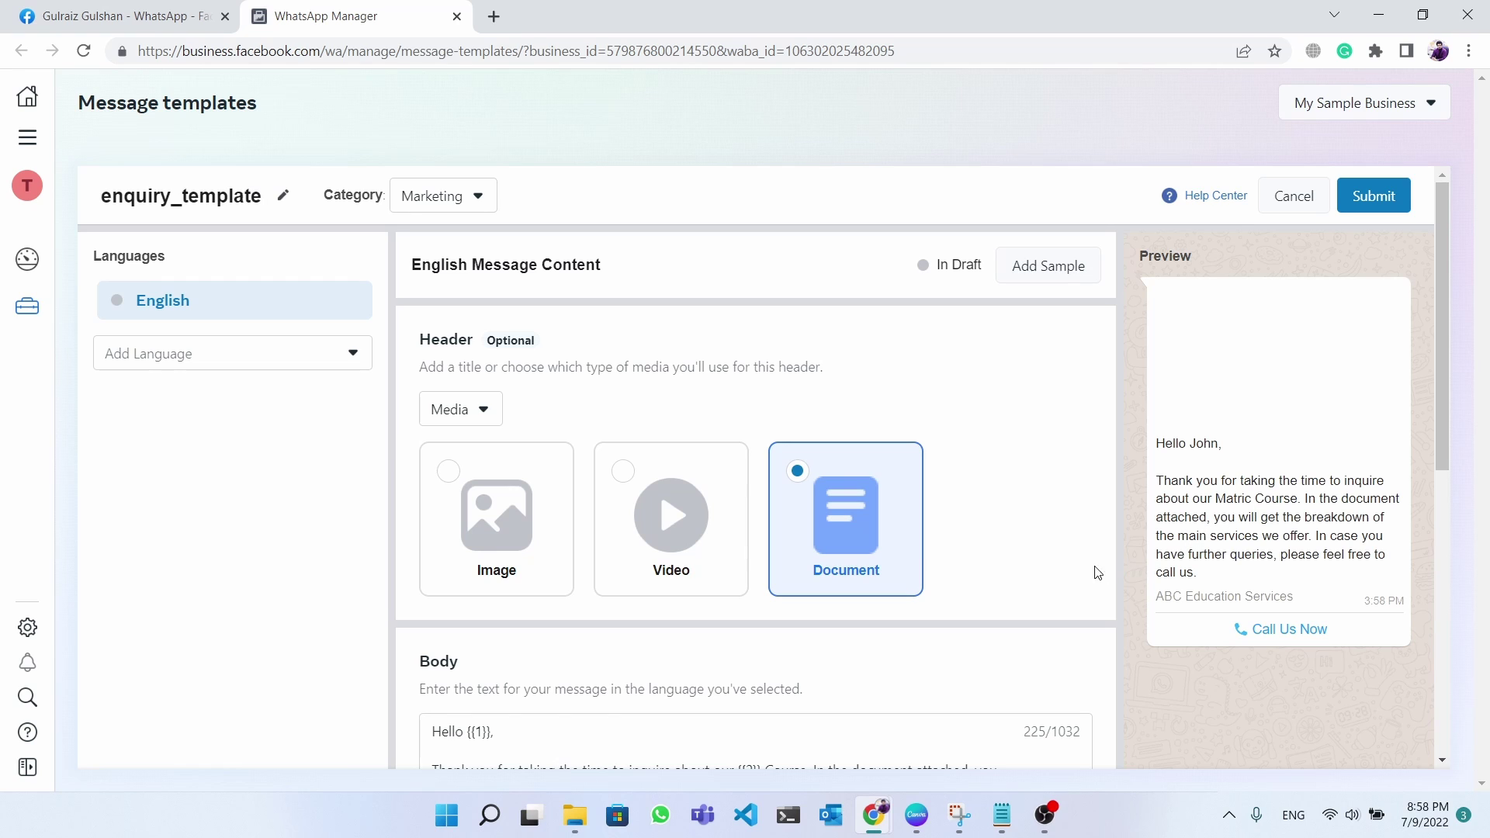
left_click(1381, 204)
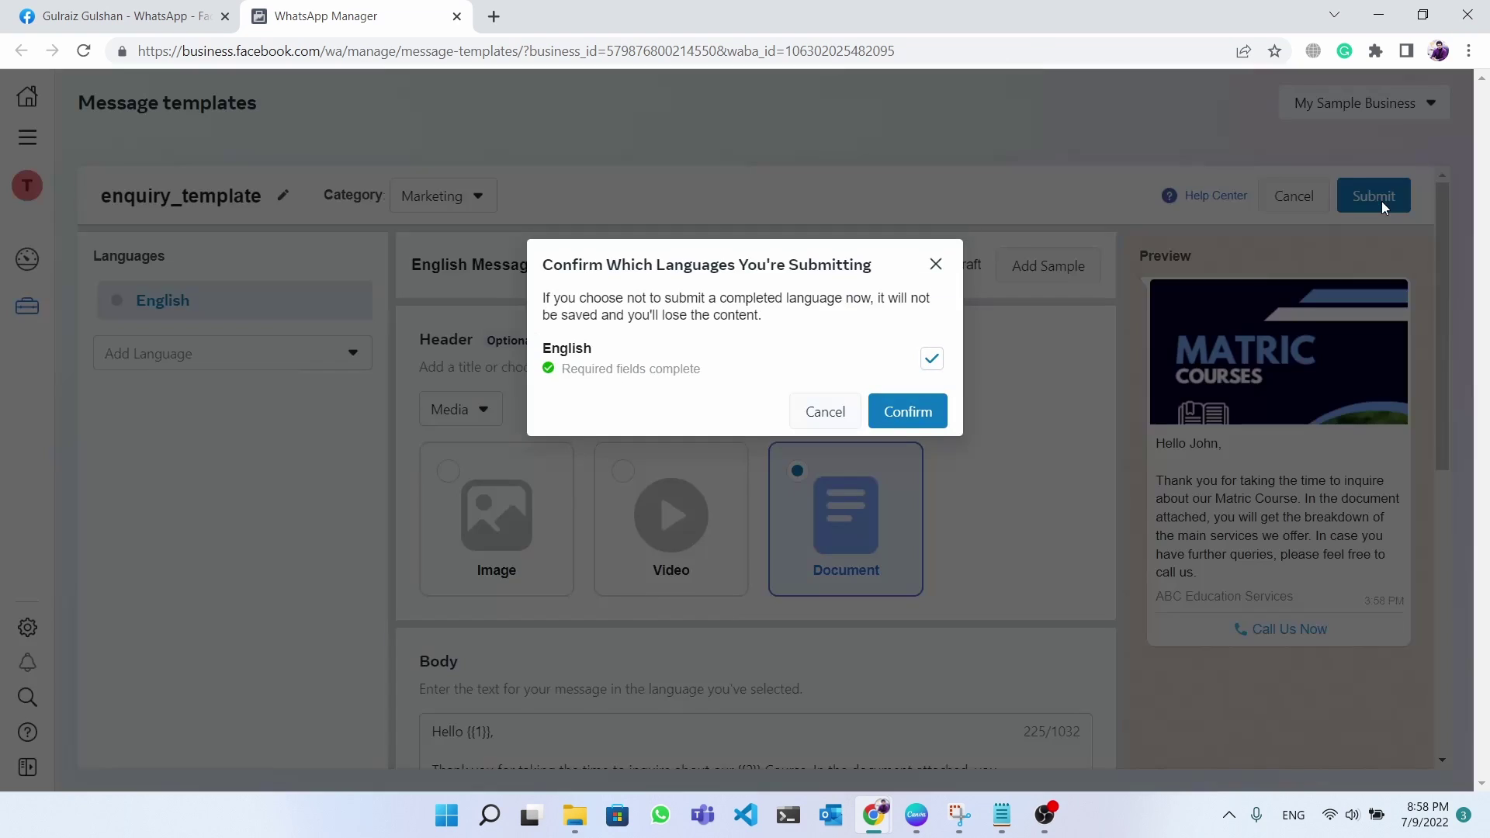
left_click(908, 413)
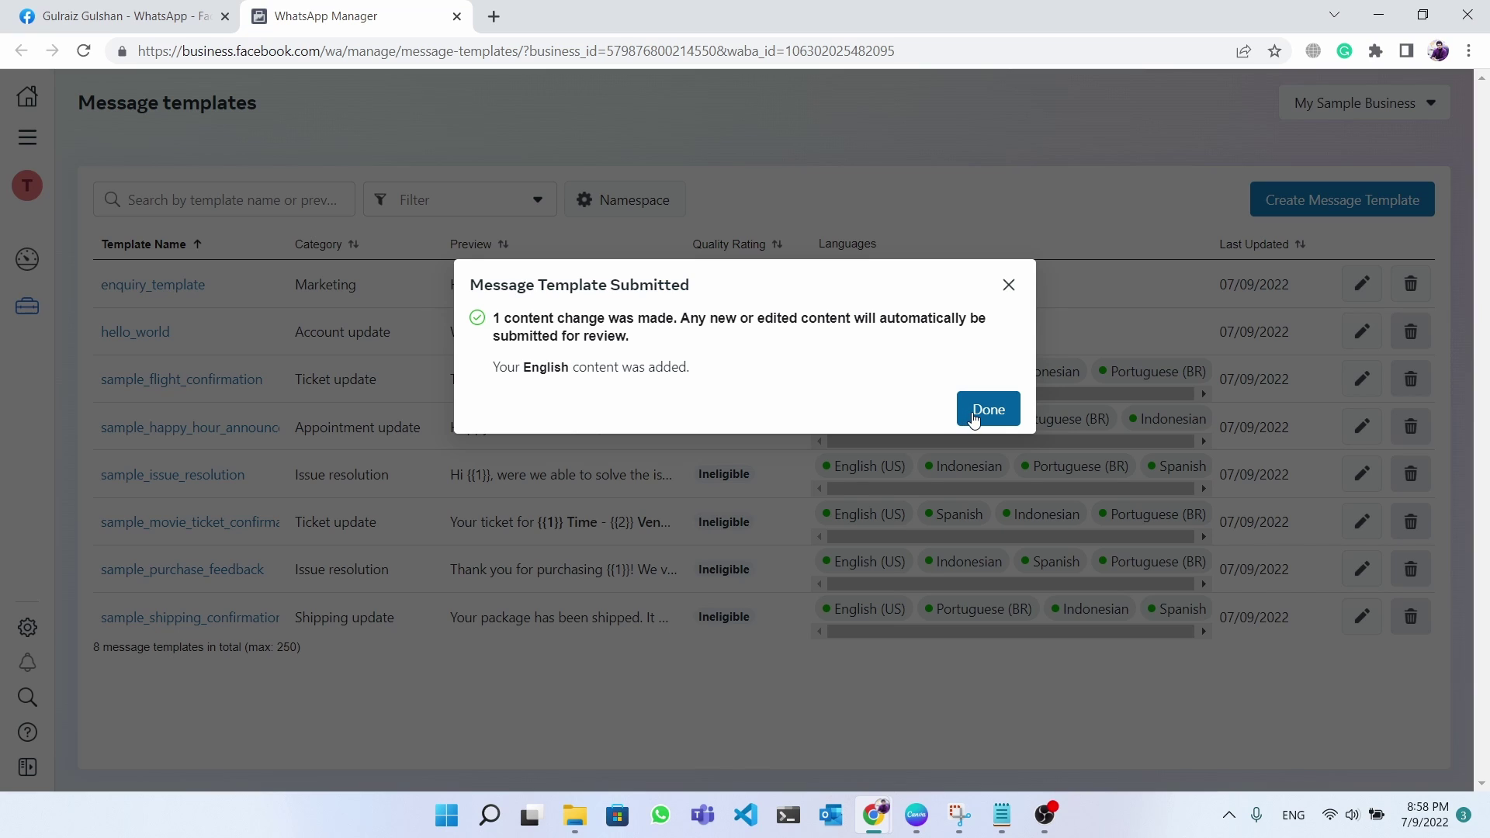
Step: Close the submission notice and reload until enquiry_template's English status shows Approved
left_click(977, 411)
mouse_move(847, 422)
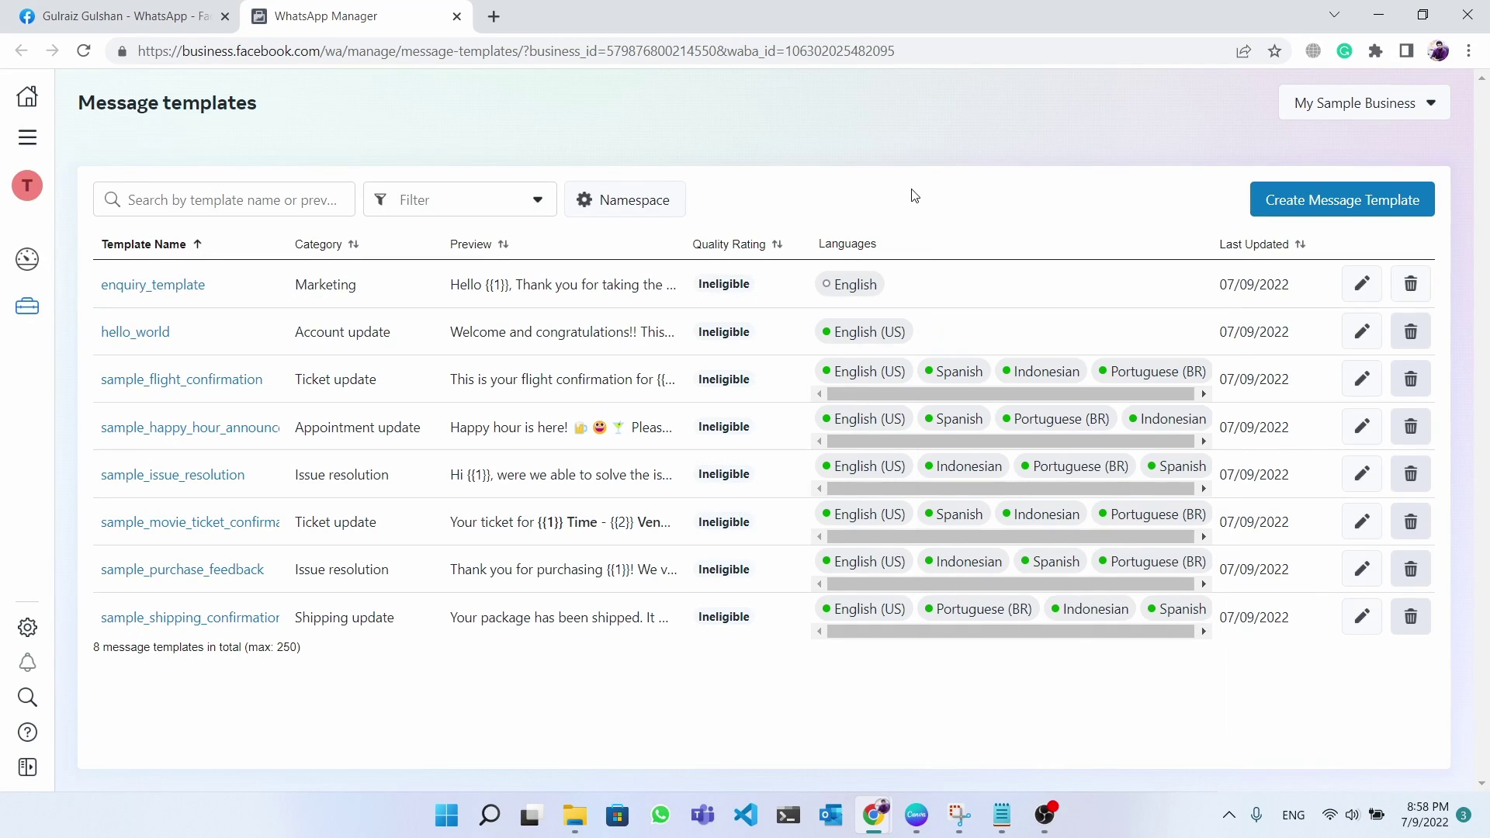
mouse_move(825, 284)
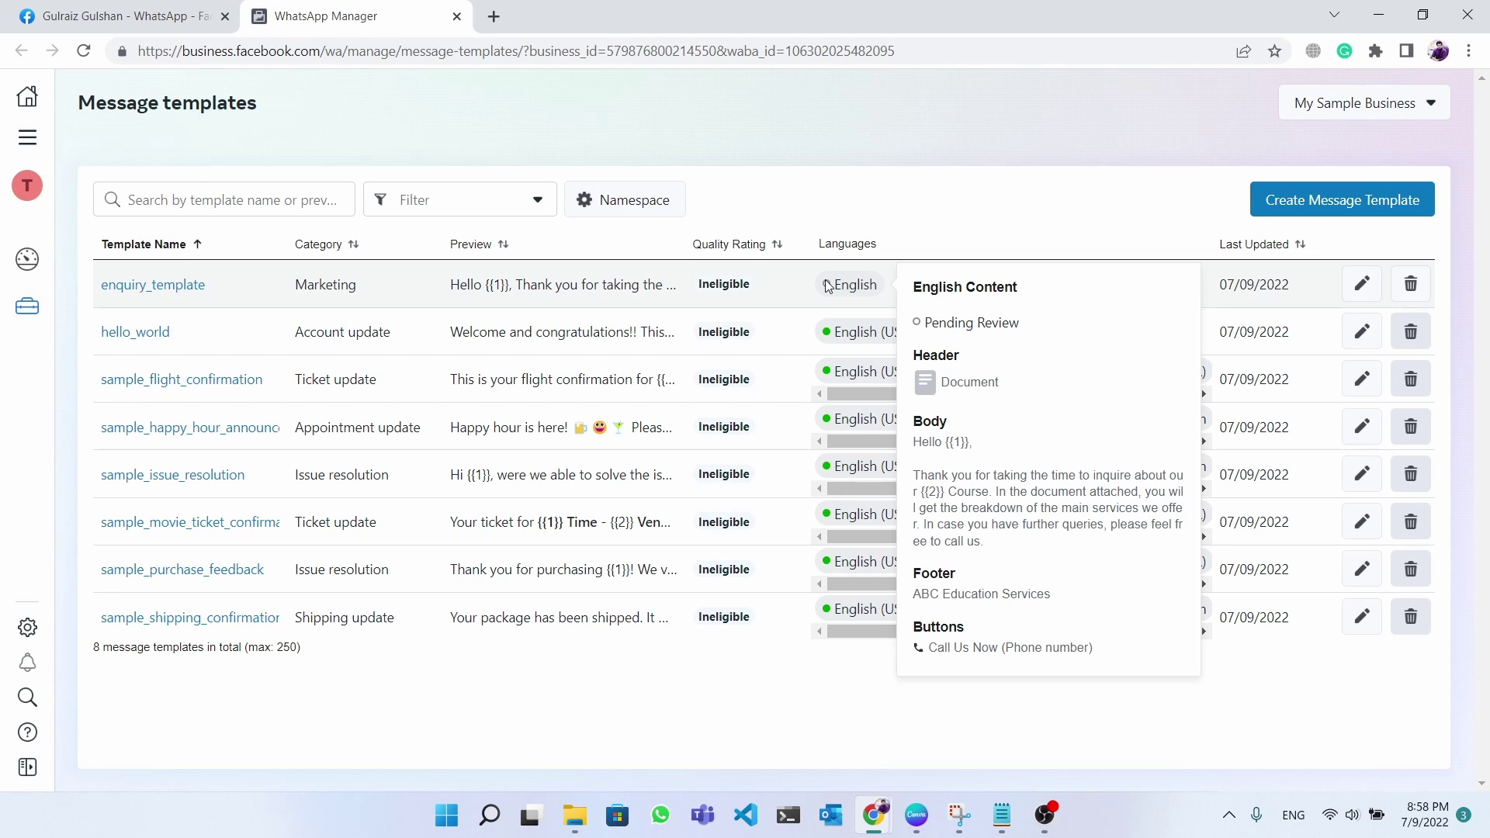
left_click(84, 53)
left_click(813, 166)
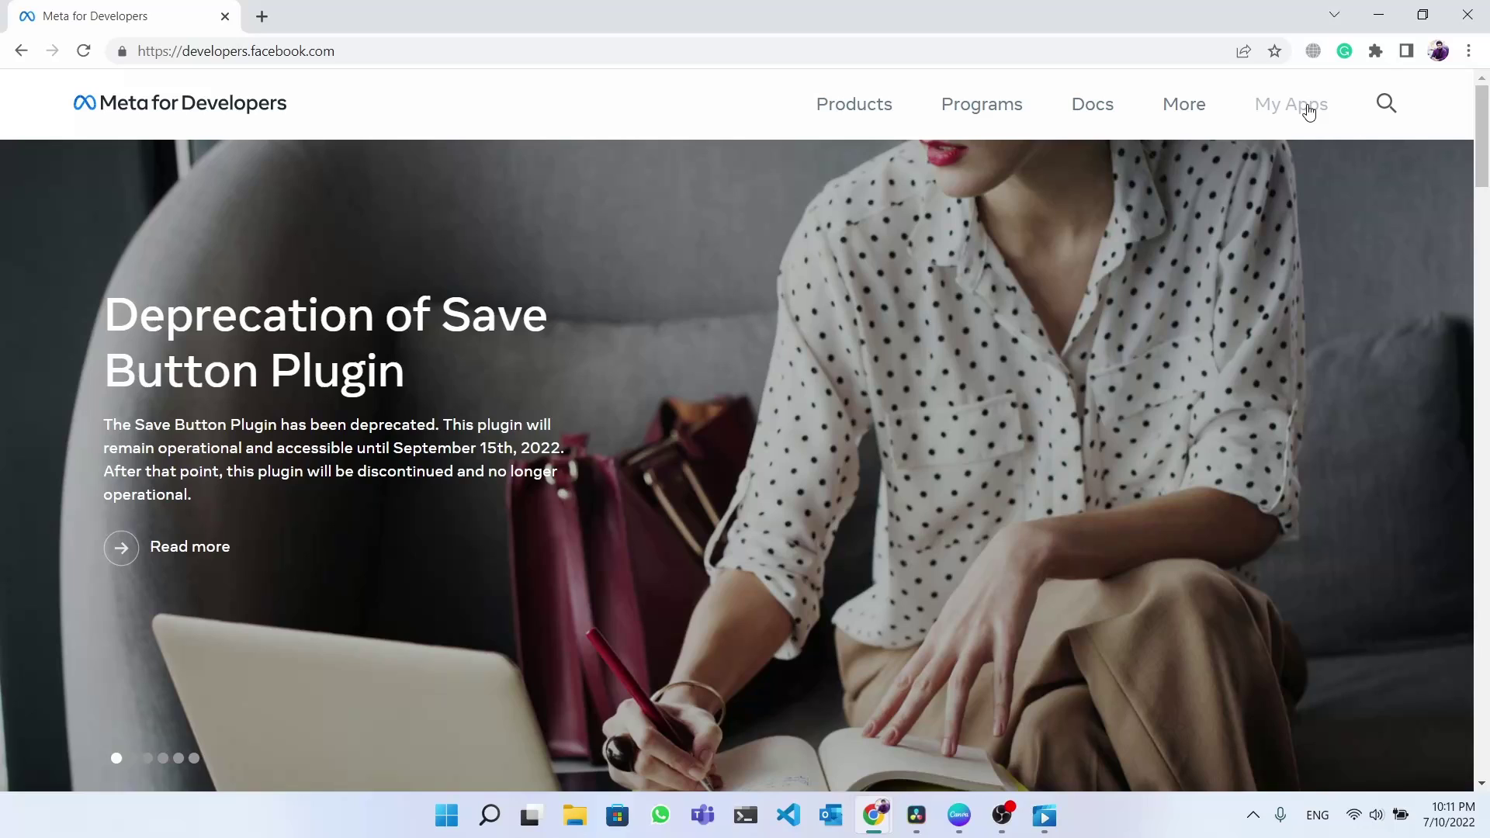
Step: Go to My Apps to list the developer apps
left_click(1297, 107)
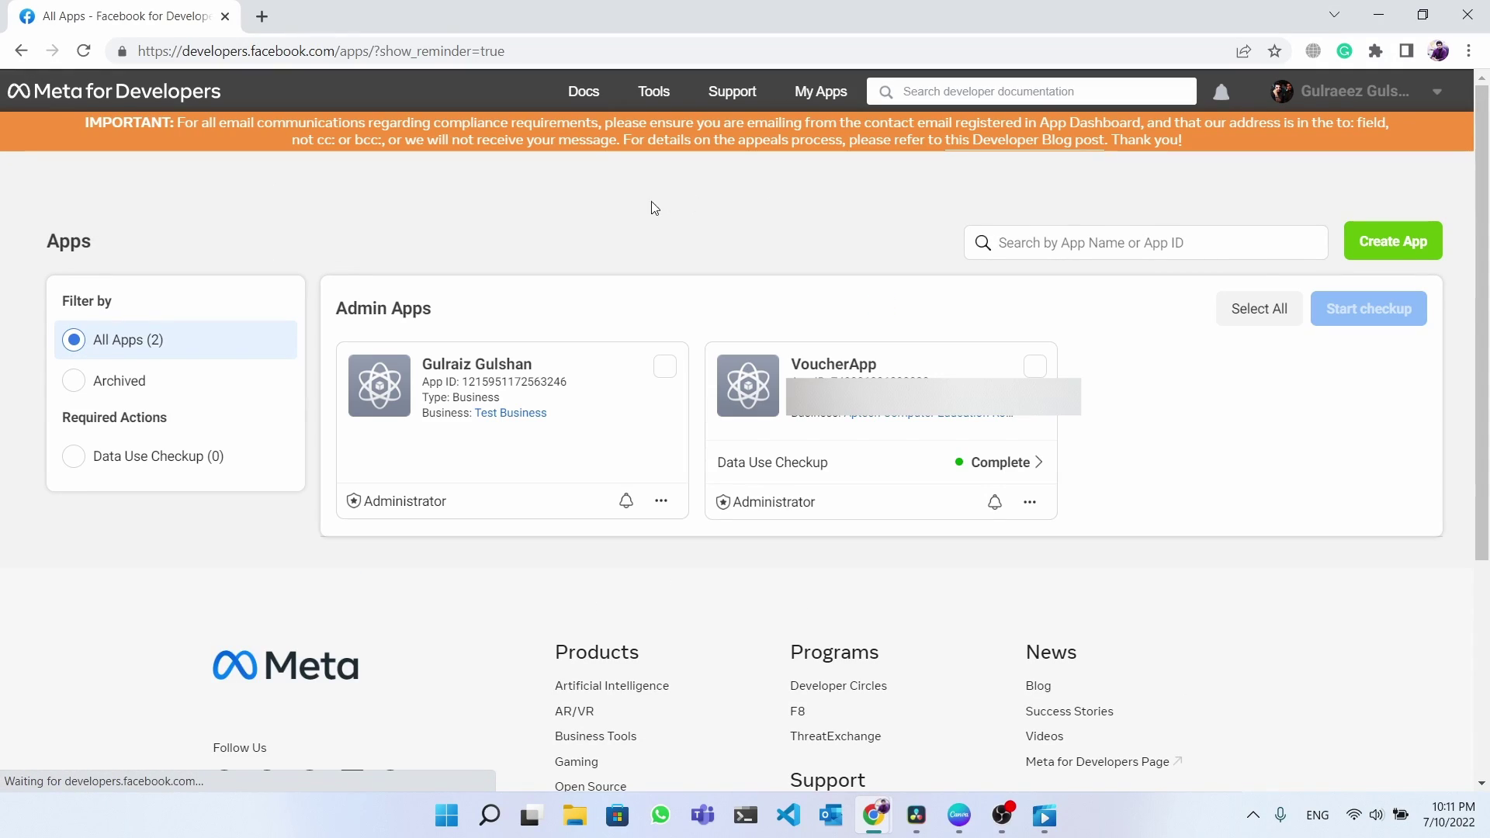
Step: In Test Business's System users, start adding a user and accept the non-discrimination policy
left_click(519, 421)
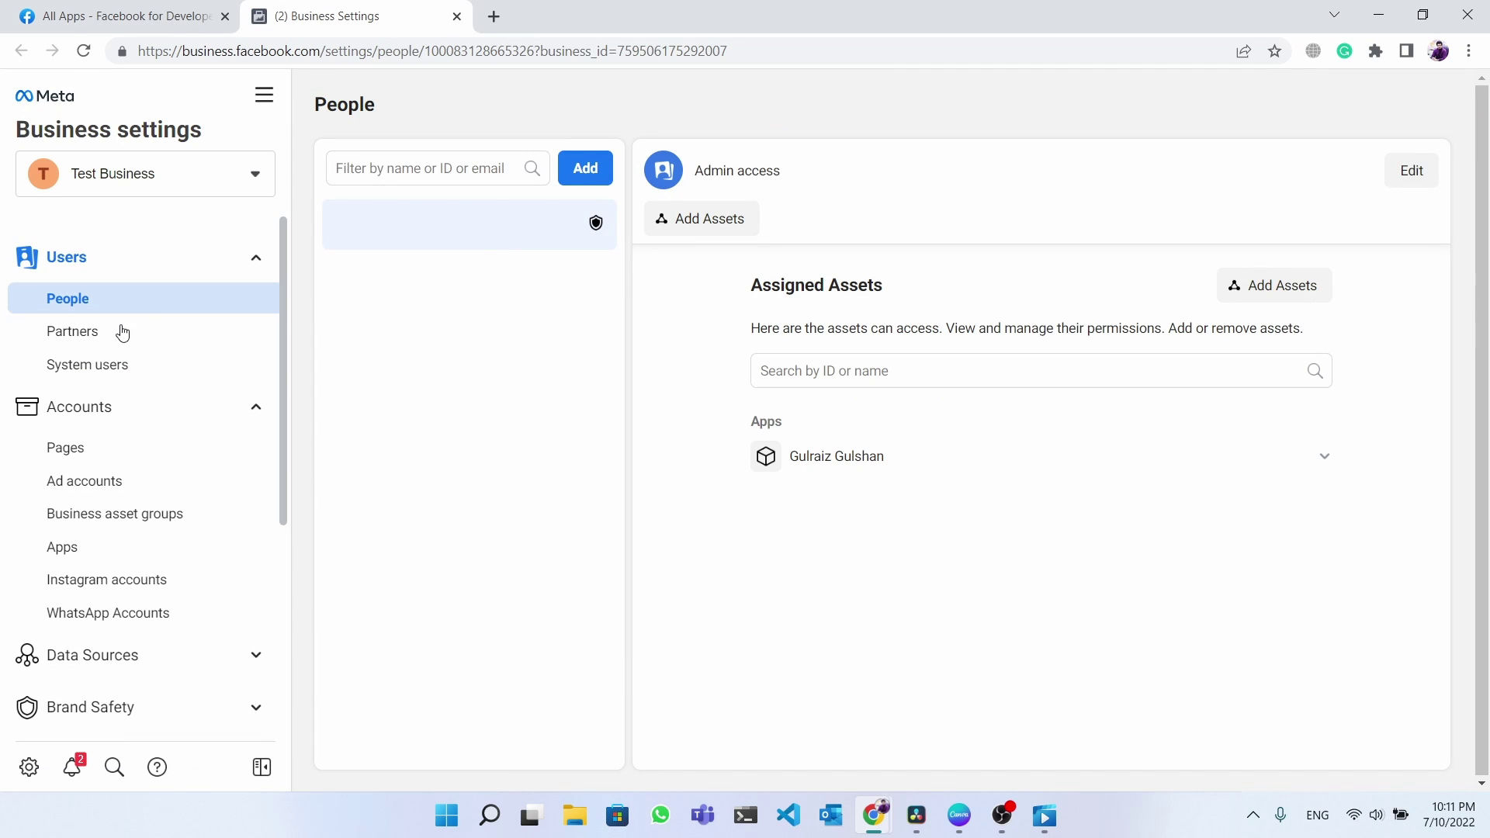
left_click(104, 373)
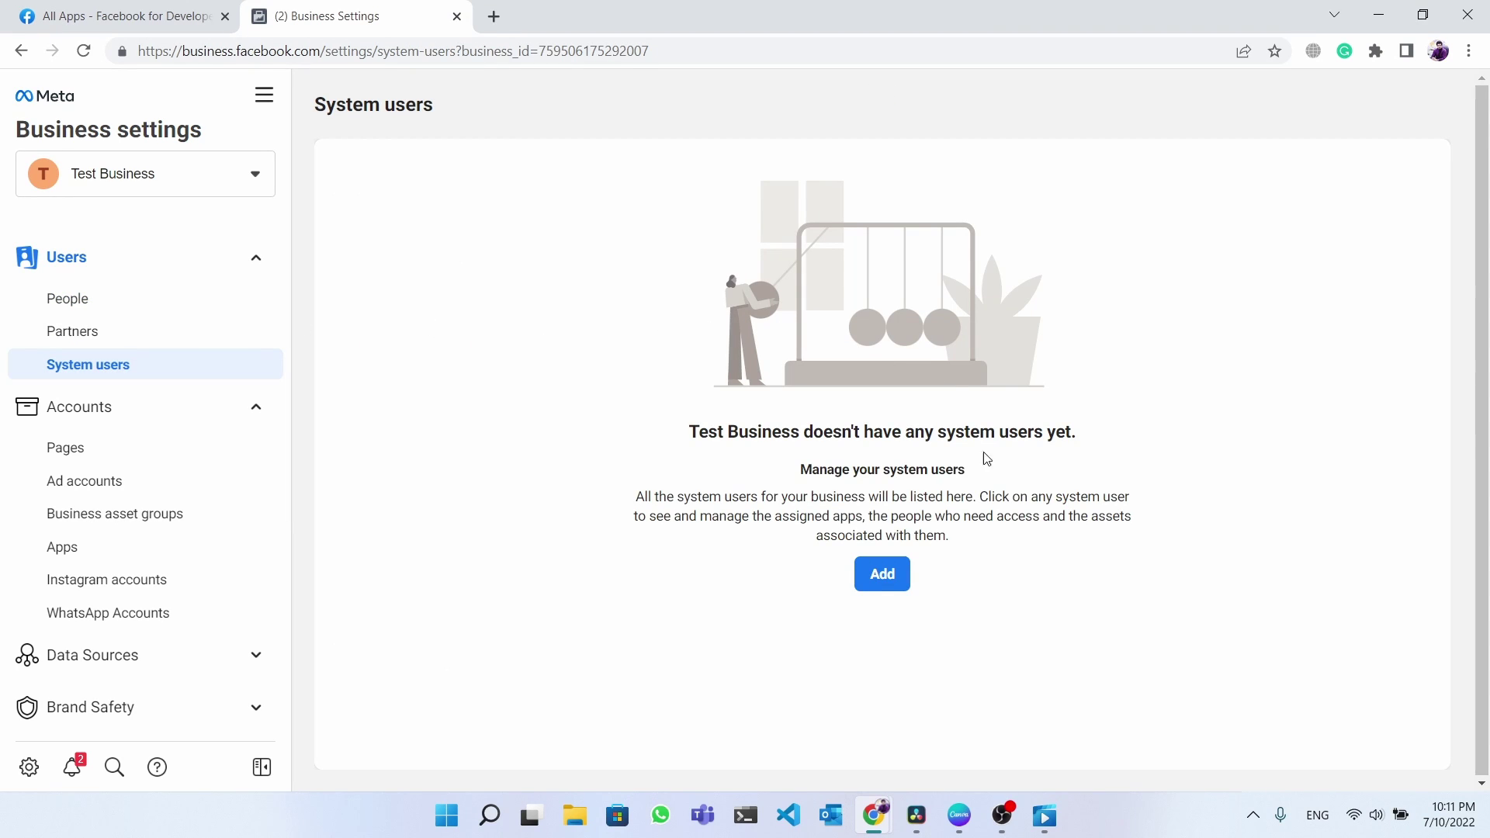
left_click(891, 583)
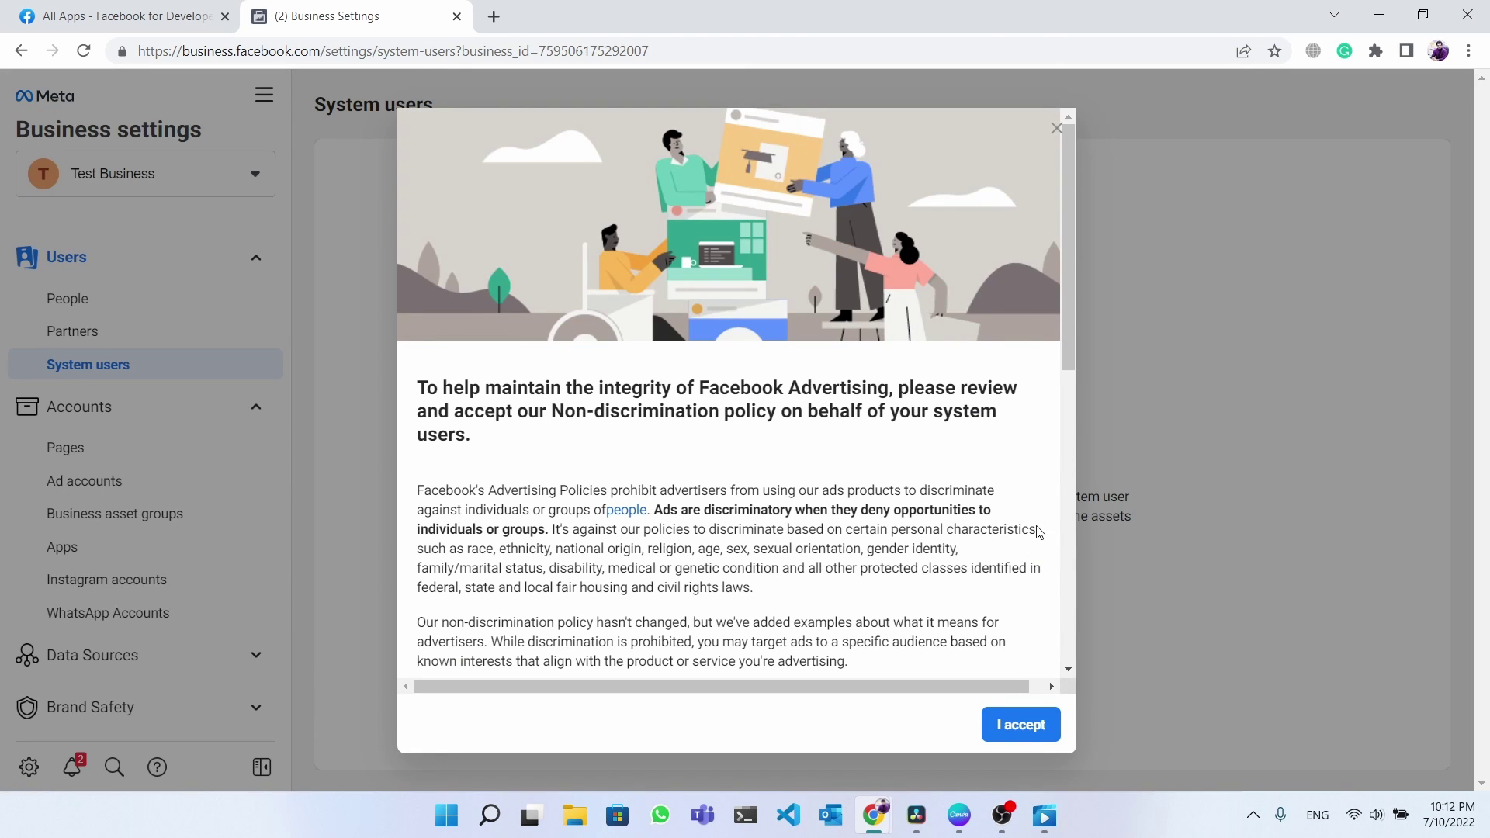
left_click_drag(1067, 335, 1049, 681)
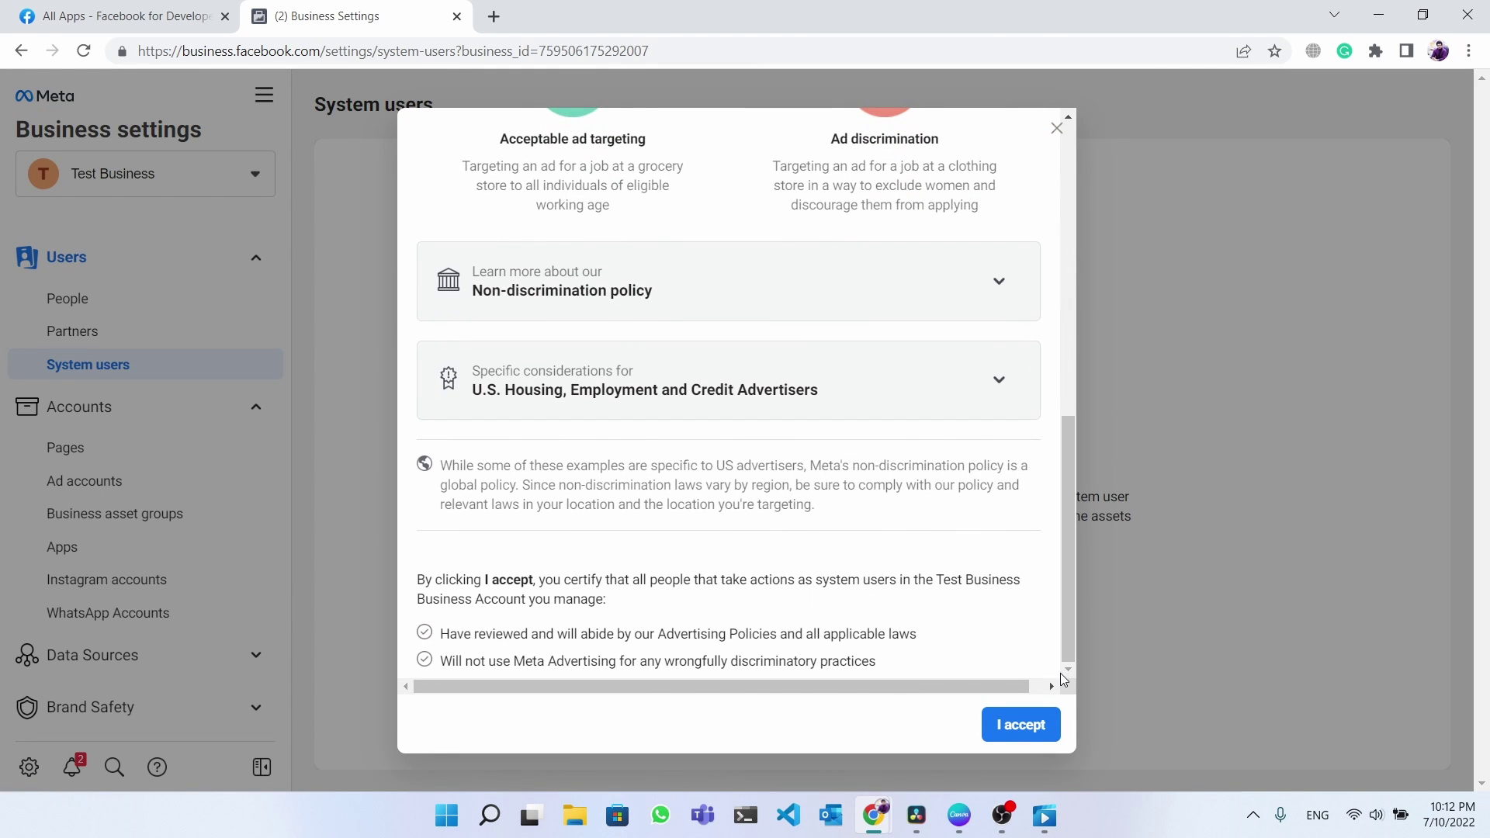
left_click(1022, 727)
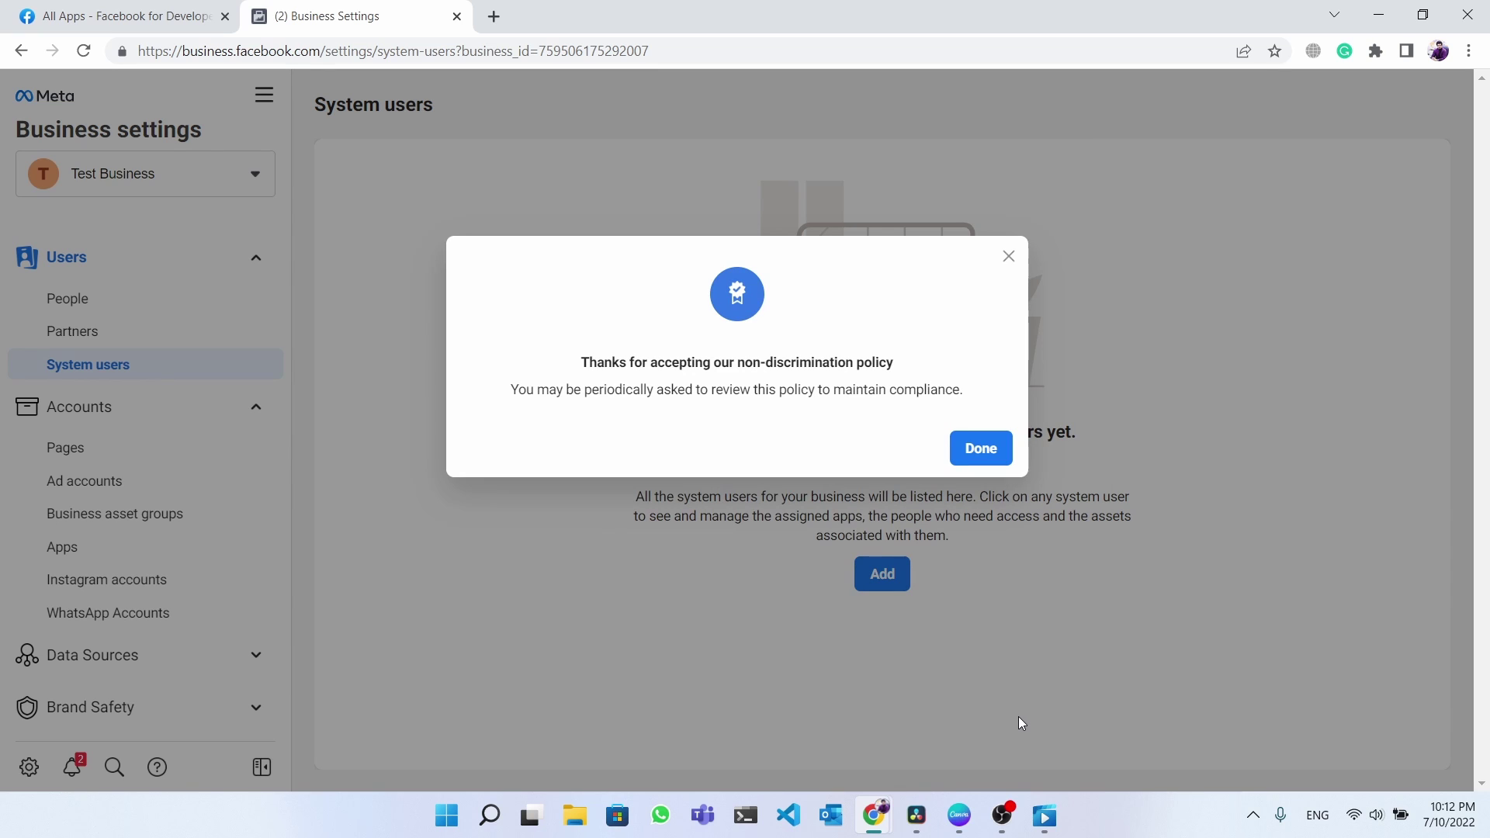
left_click(965, 449)
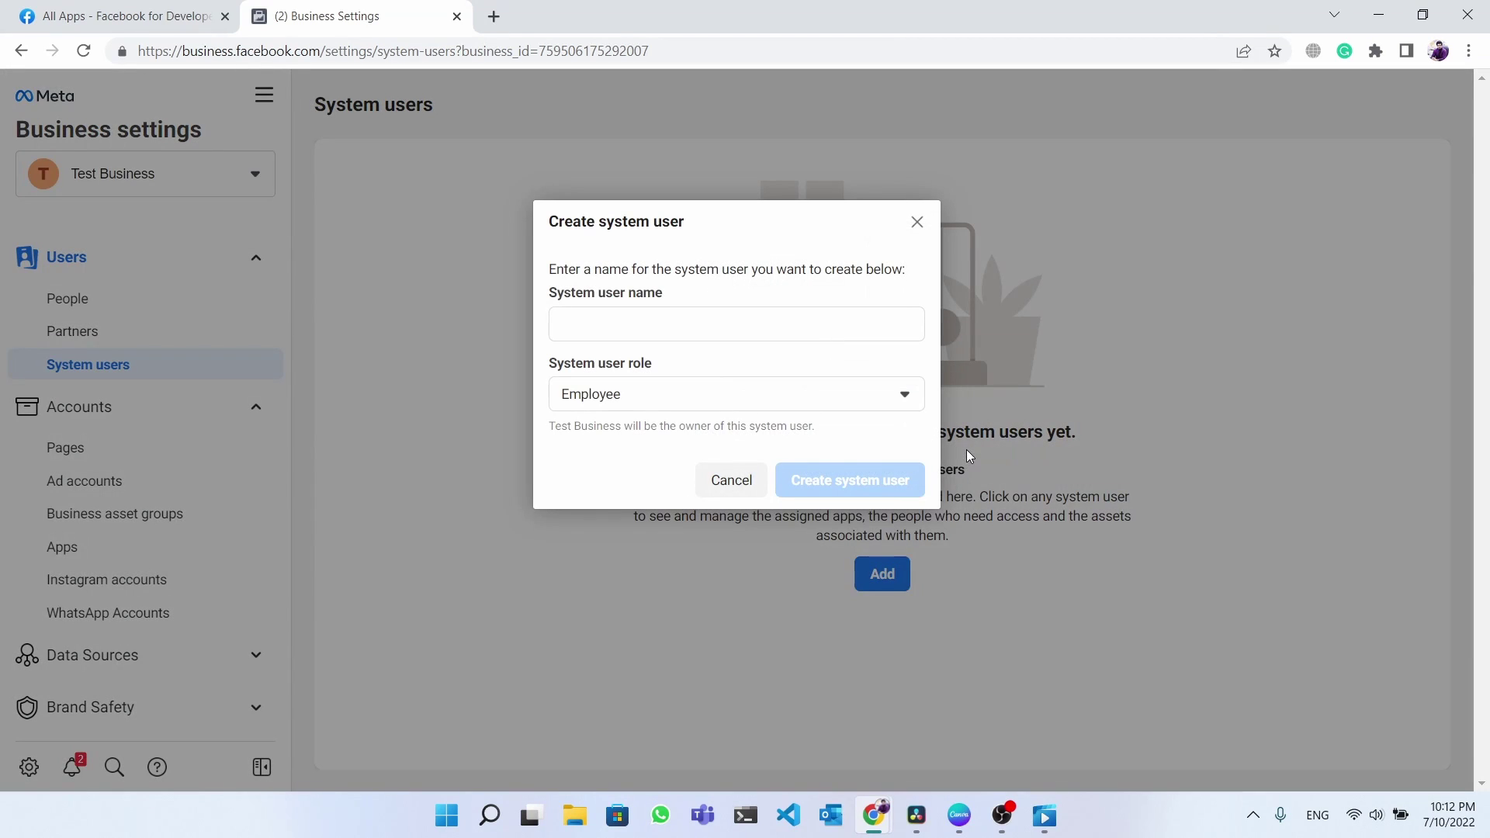
Step: Name the new system user admin, give it the Admin role, and create it
left_click(849, 321)
type("admin")
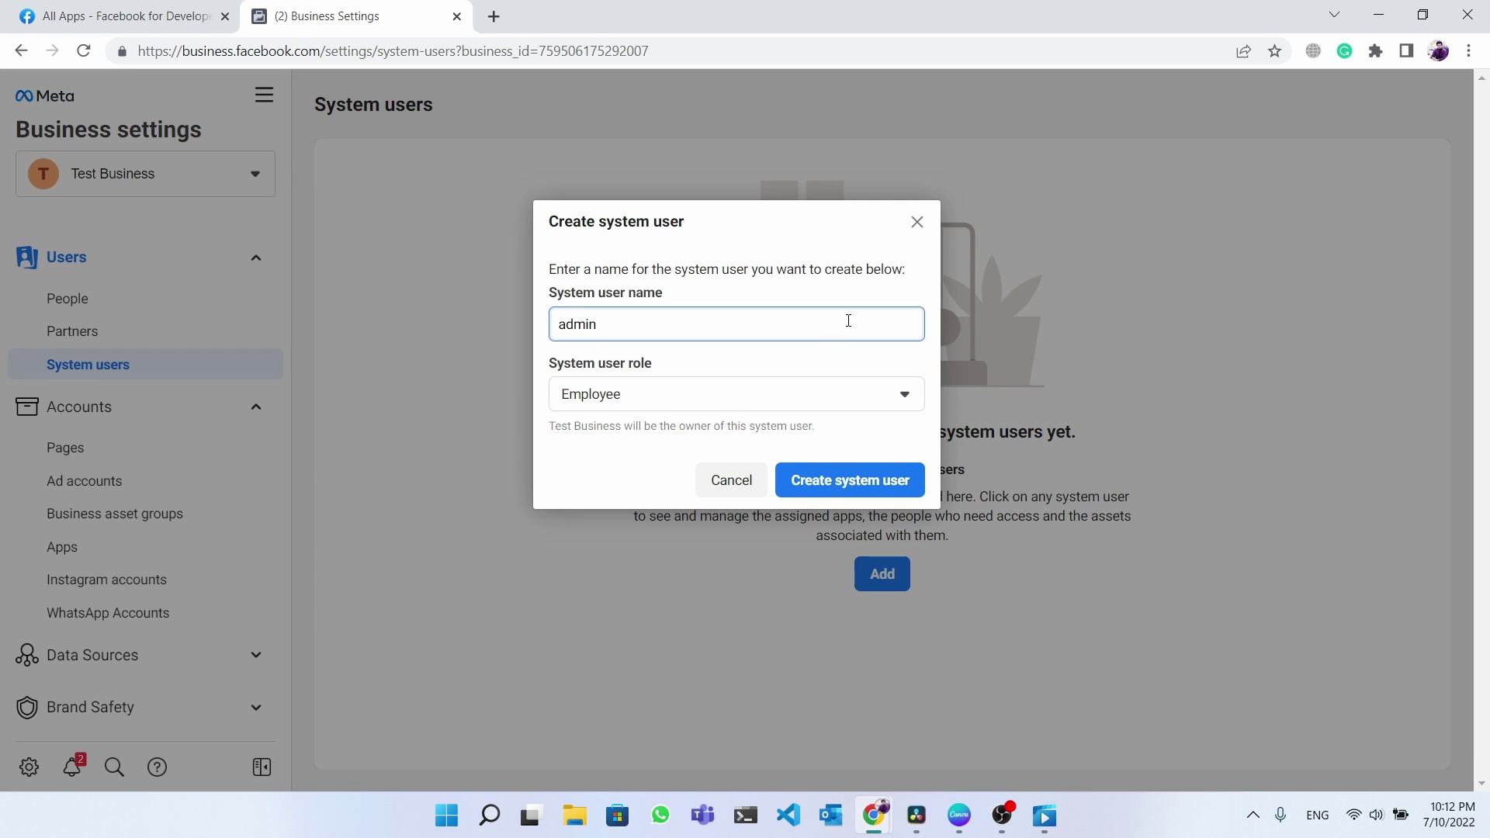
left_click(807, 392)
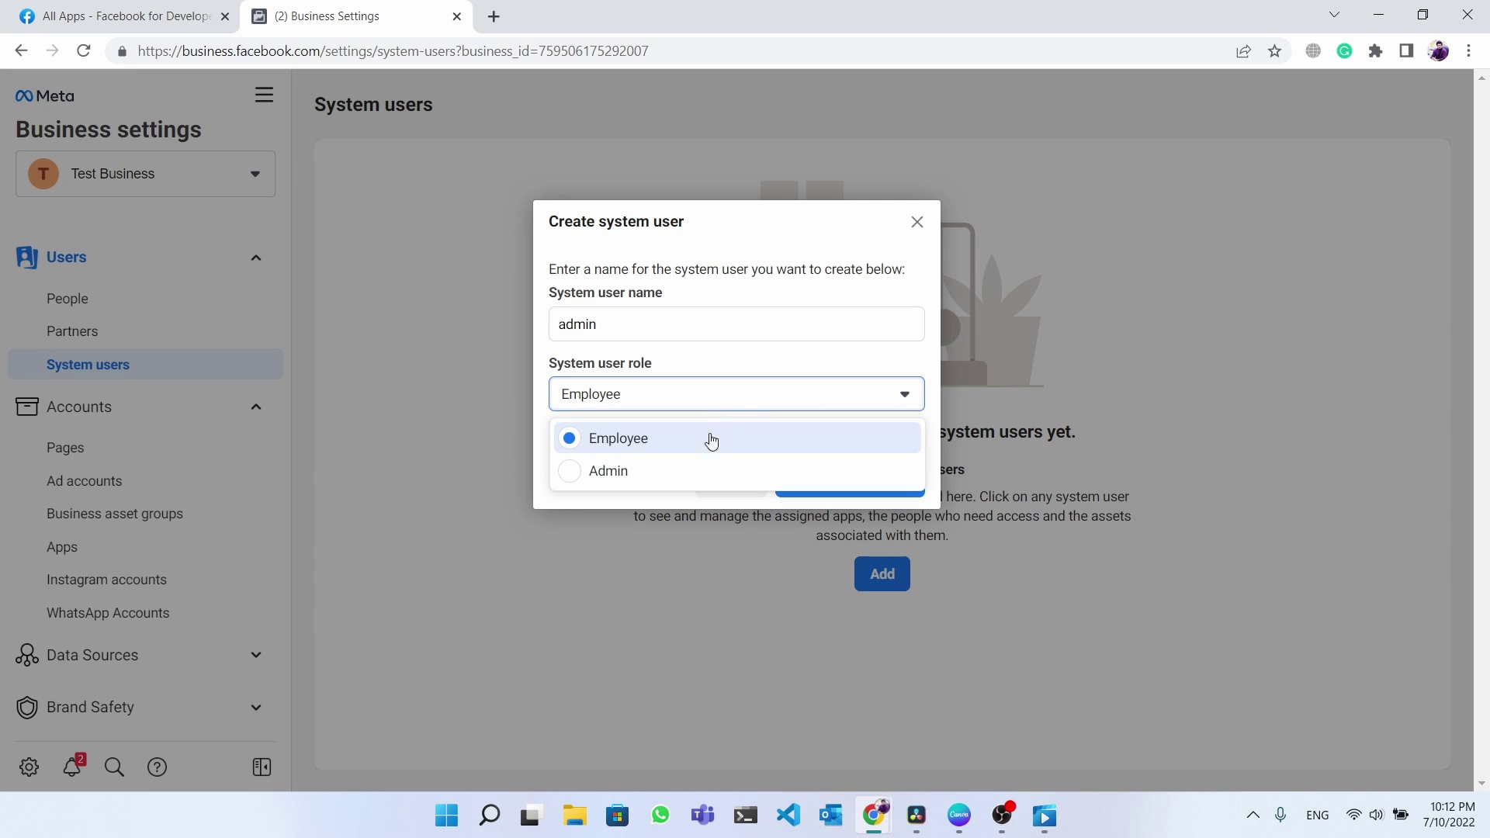
left_click(687, 474)
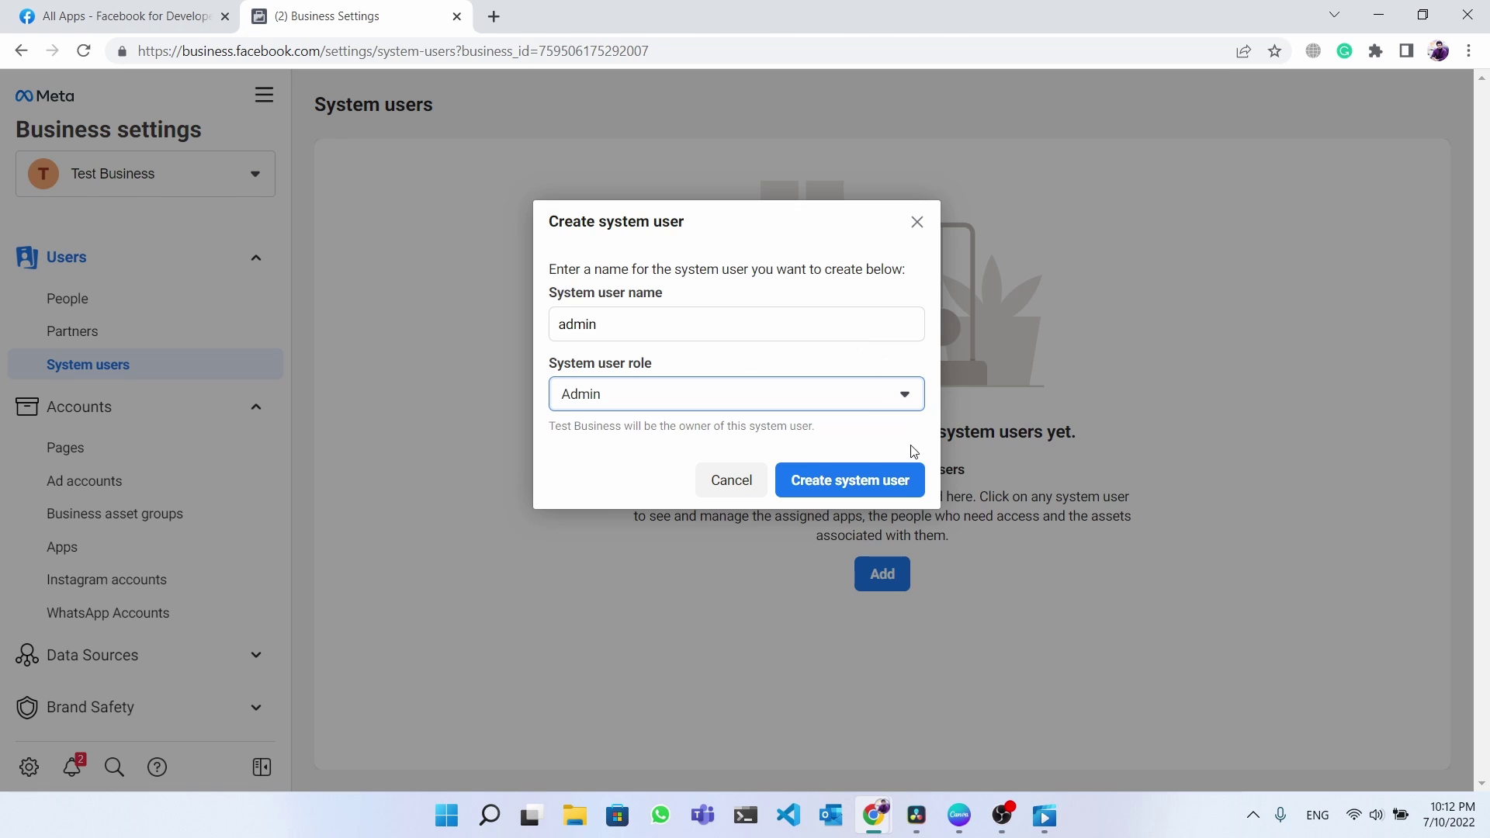
left_click(889, 487)
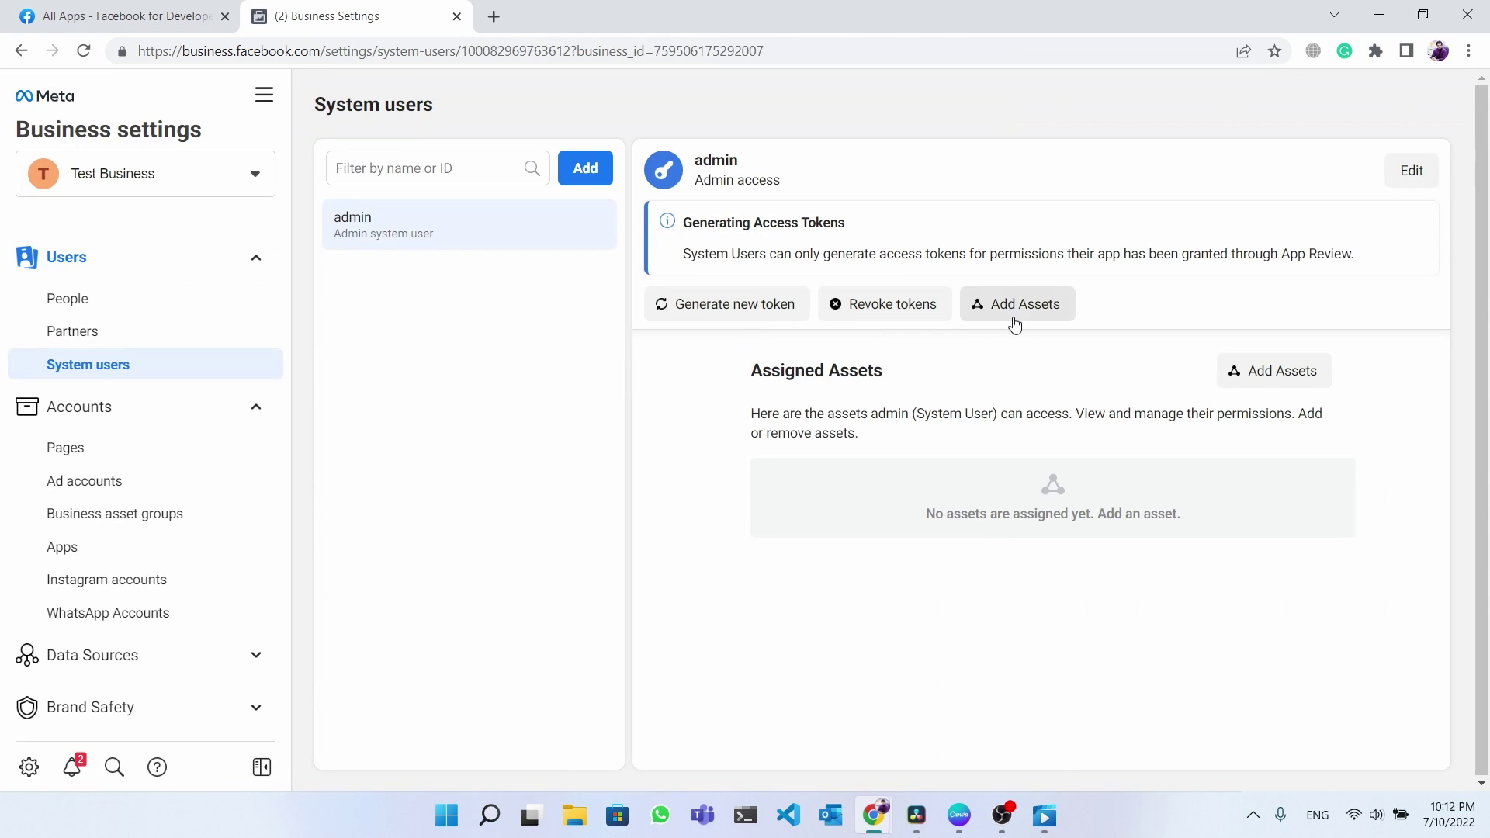
Step: Assign the business's app to the admin system user with full Manage App control
left_click(1306, 376)
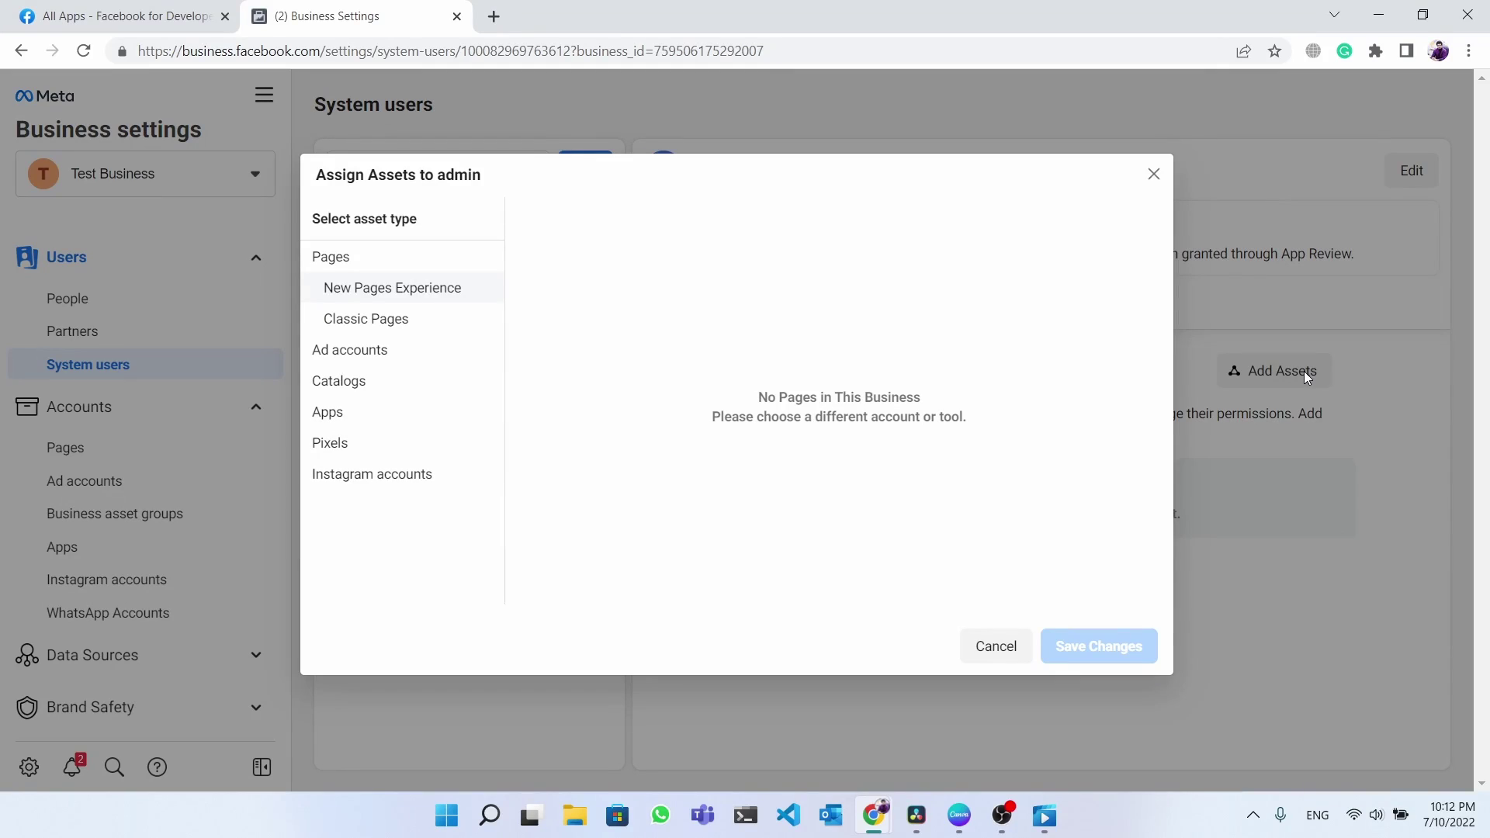
left_click(324, 417)
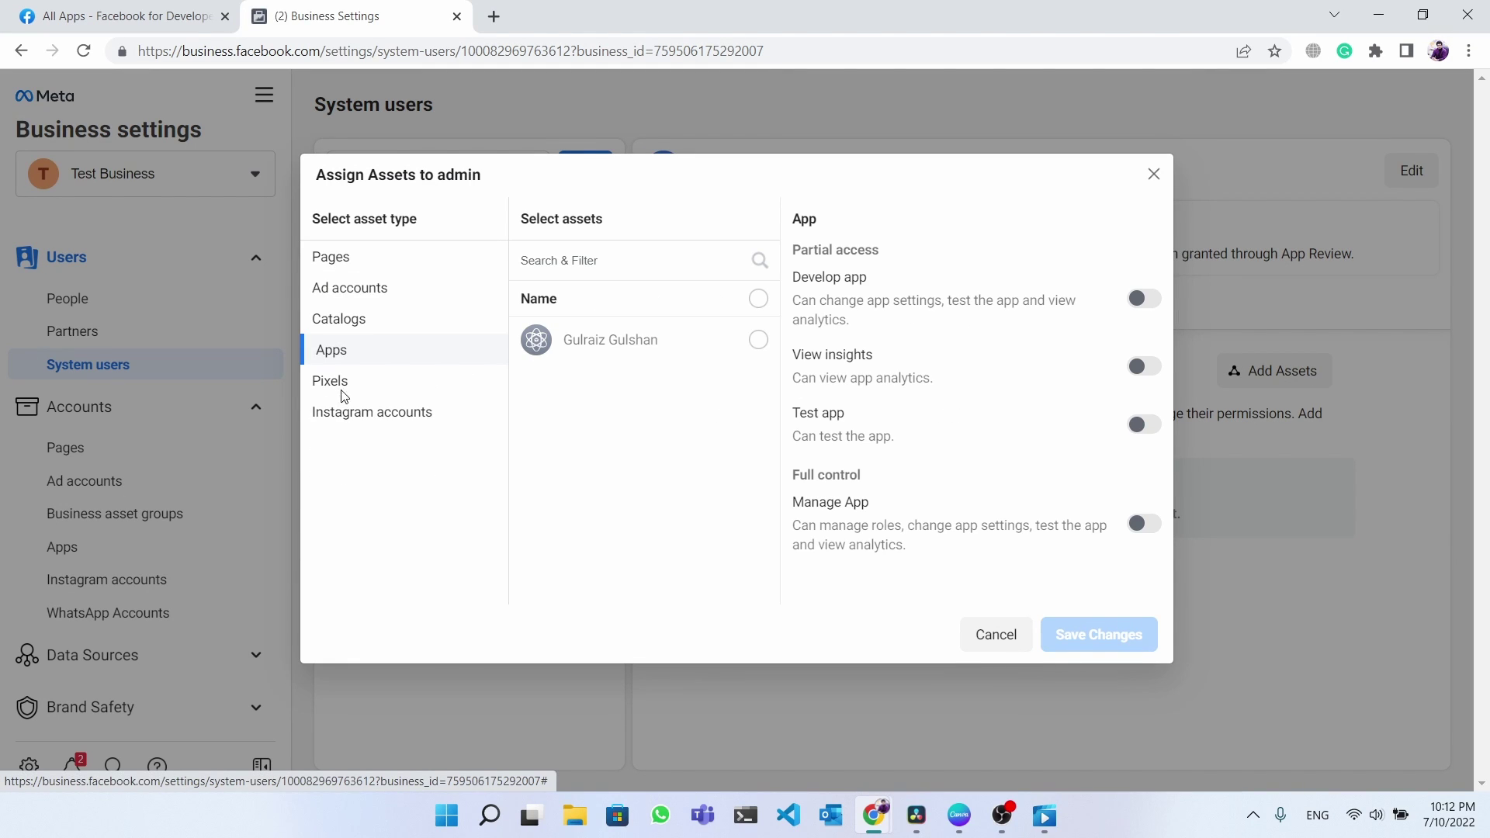
left_click(758, 340)
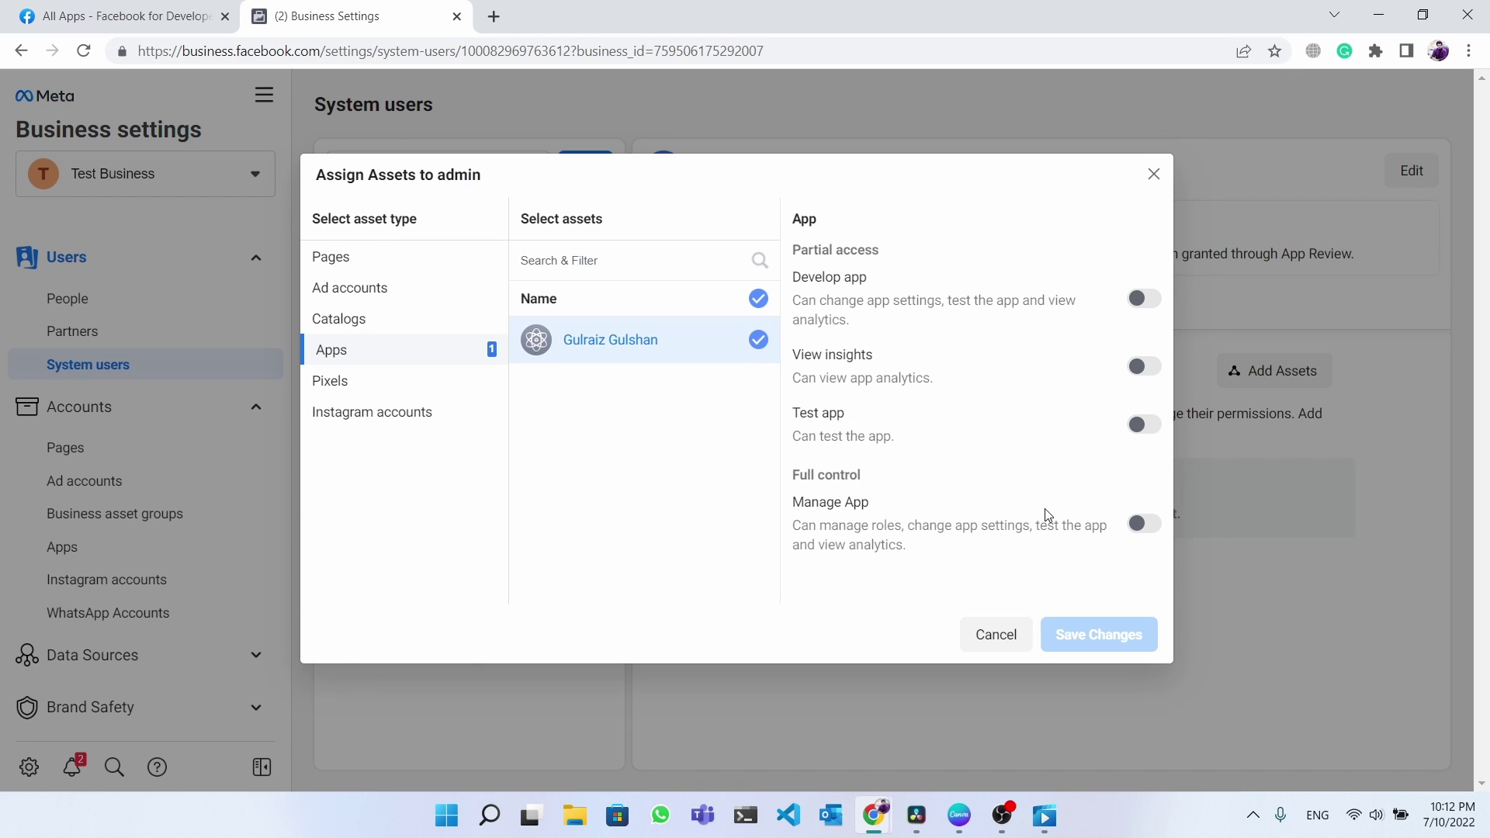
left_click(1147, 525)
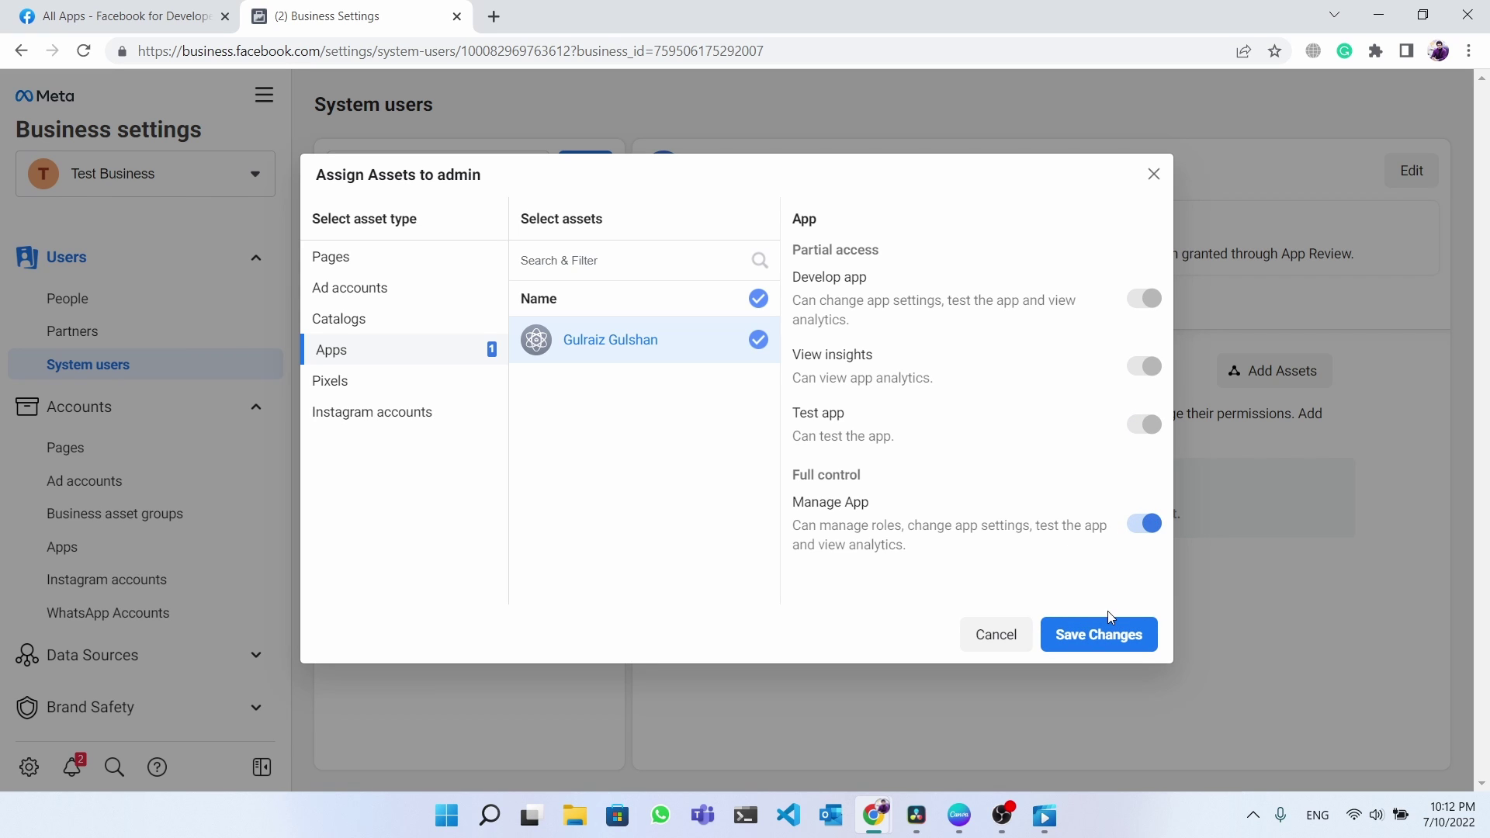
left_click(1111, 633)
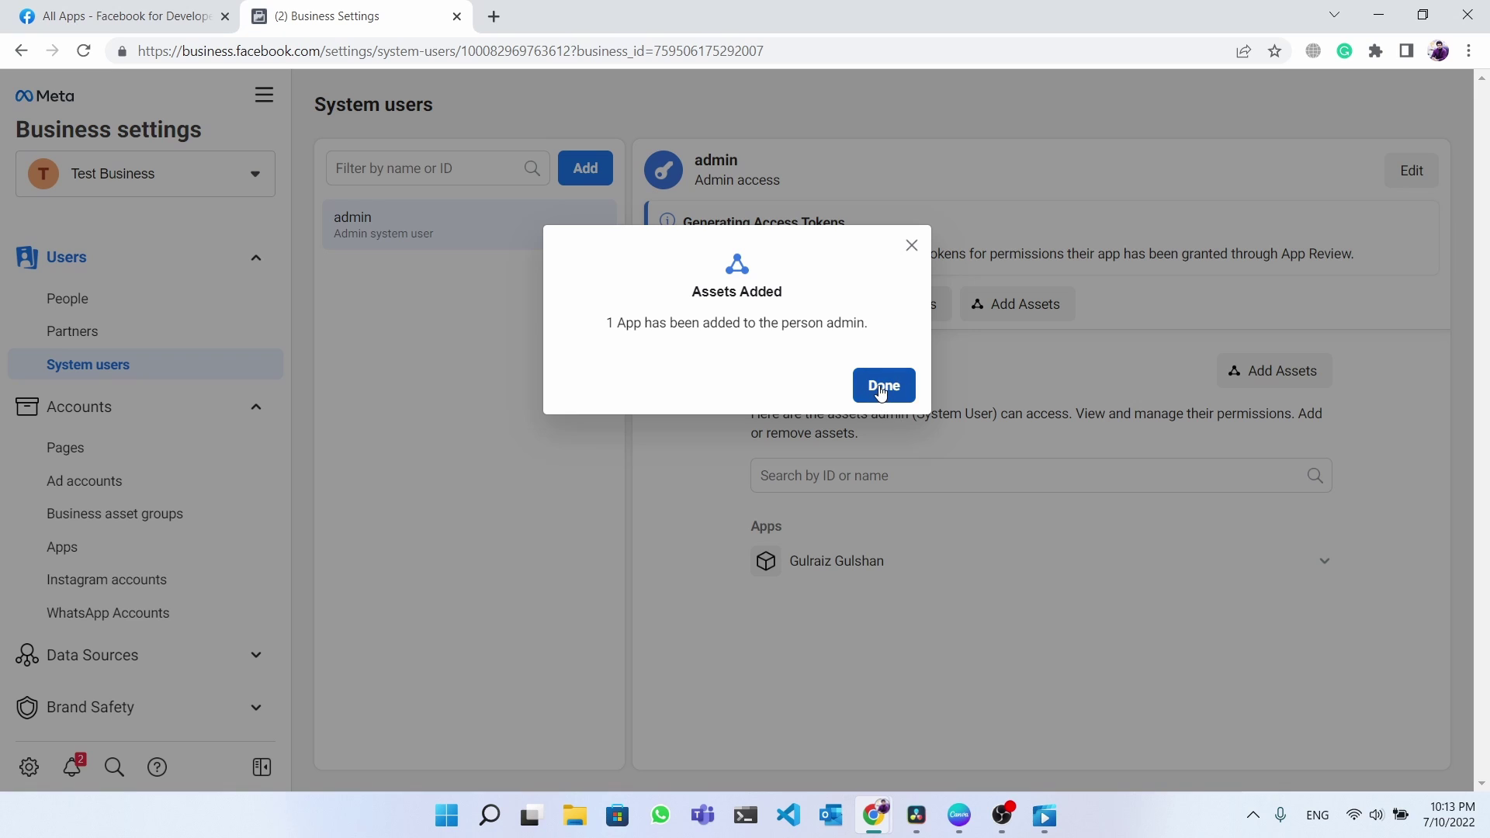
left_click(881, 393)
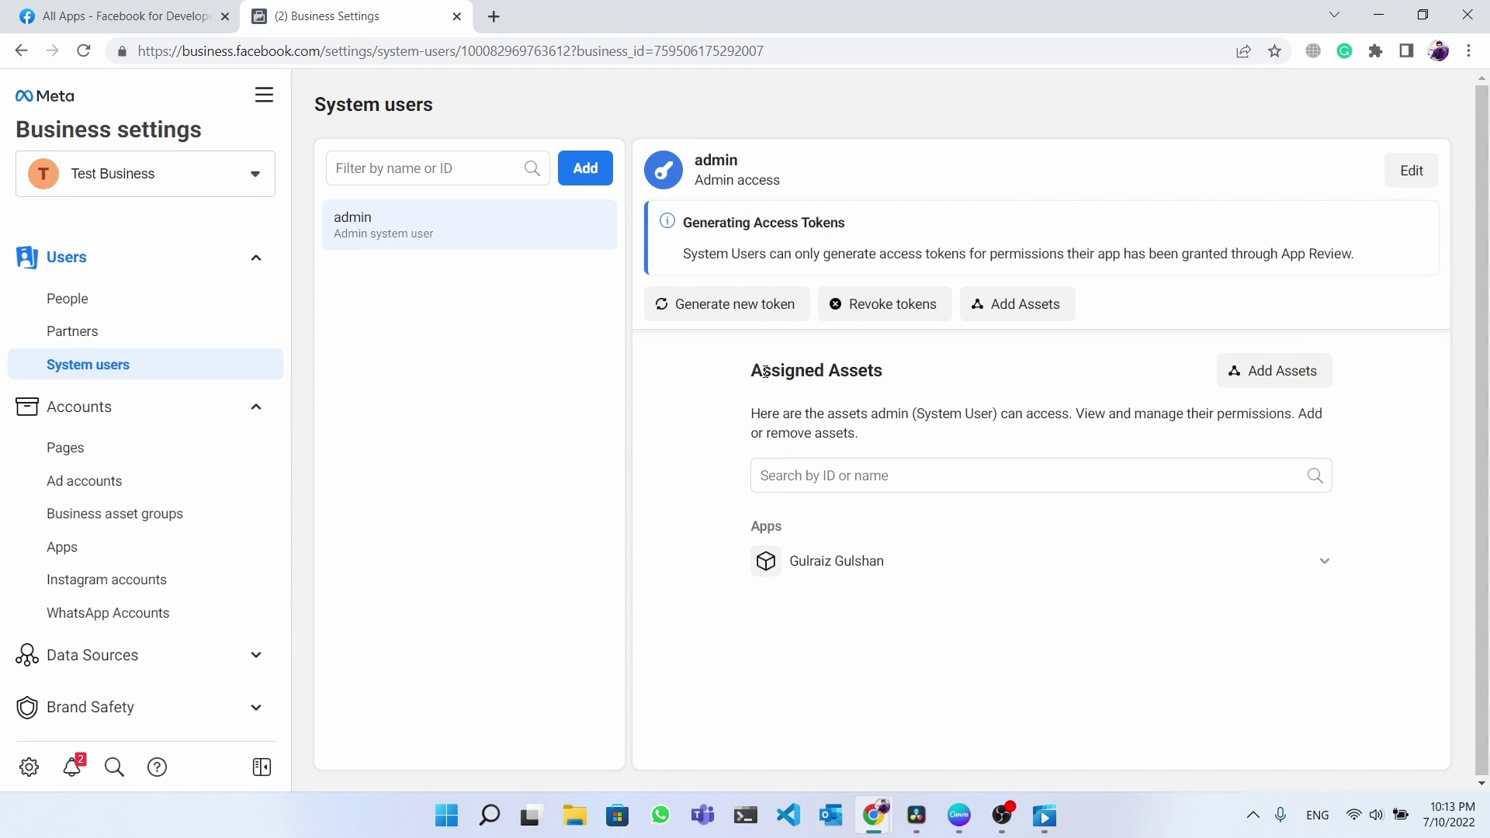
Step: Generate an app token with whatsapp_business_management and whatsapp_business_messaging permissions
left_click(723, 306)
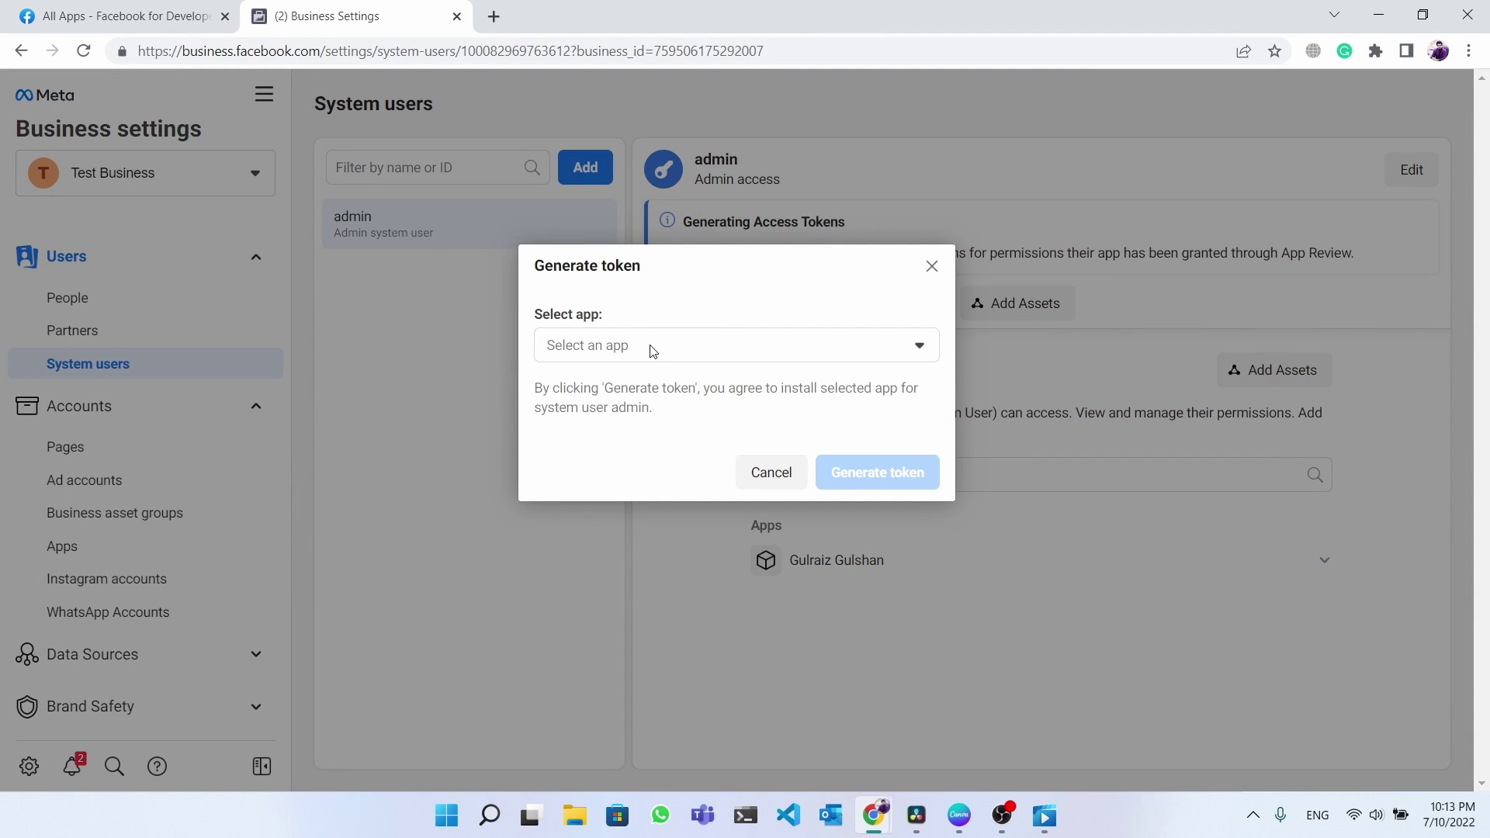
left_click(652, 351)
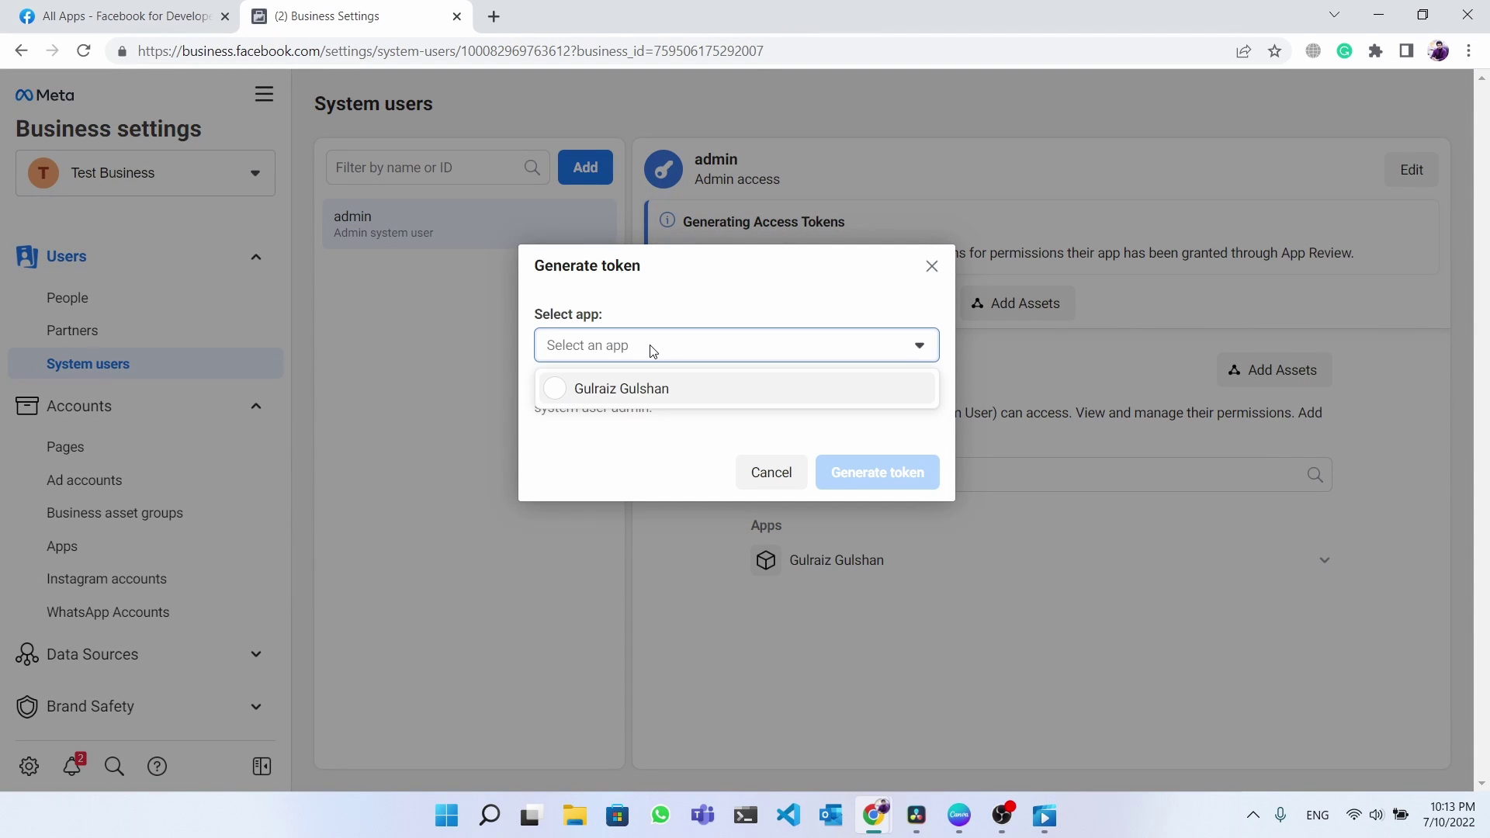
left_click(552, 394)
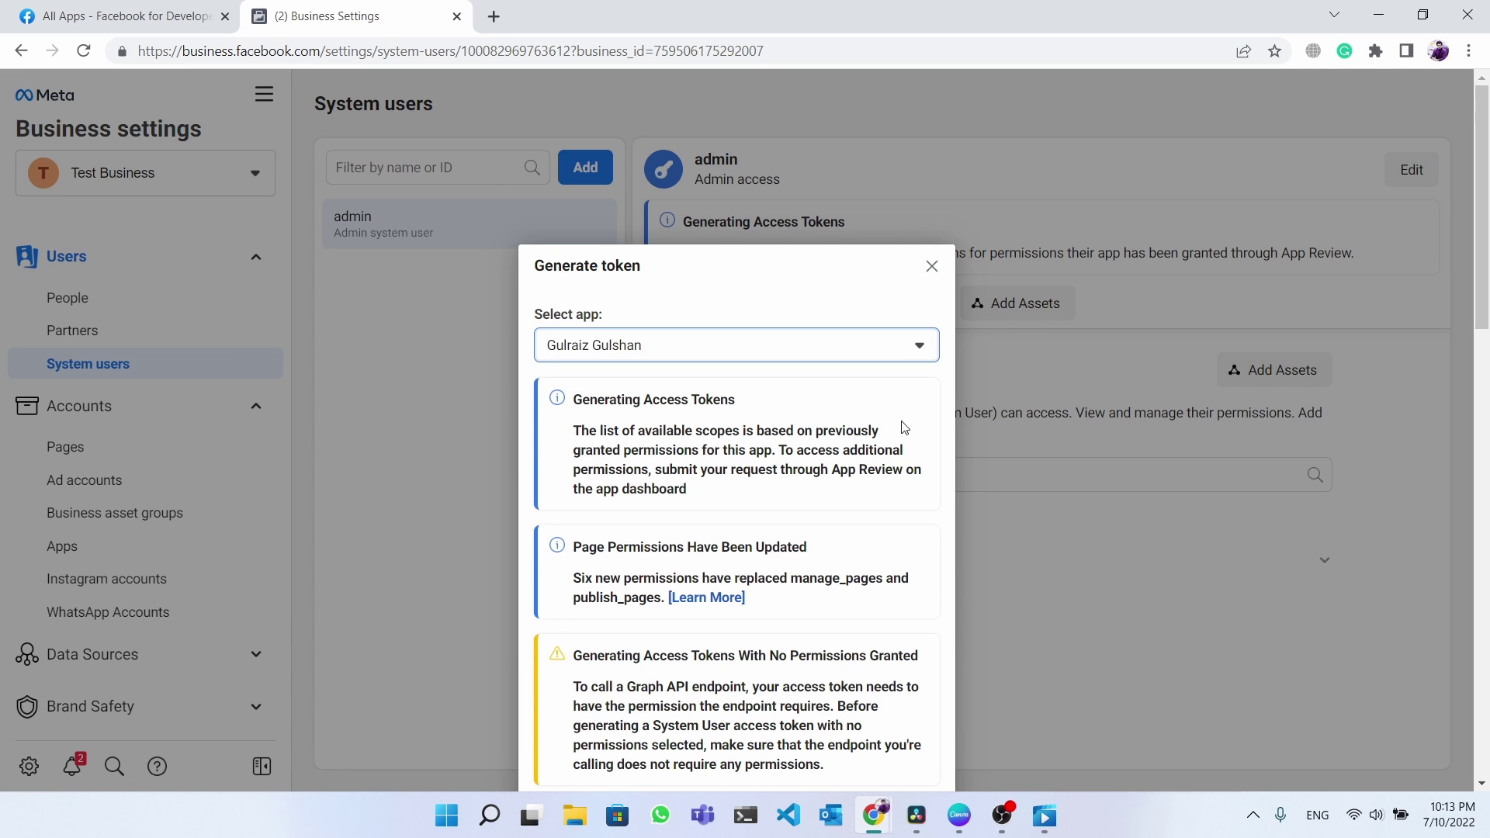
left_click_drag(1480, 283, 1482, 648)
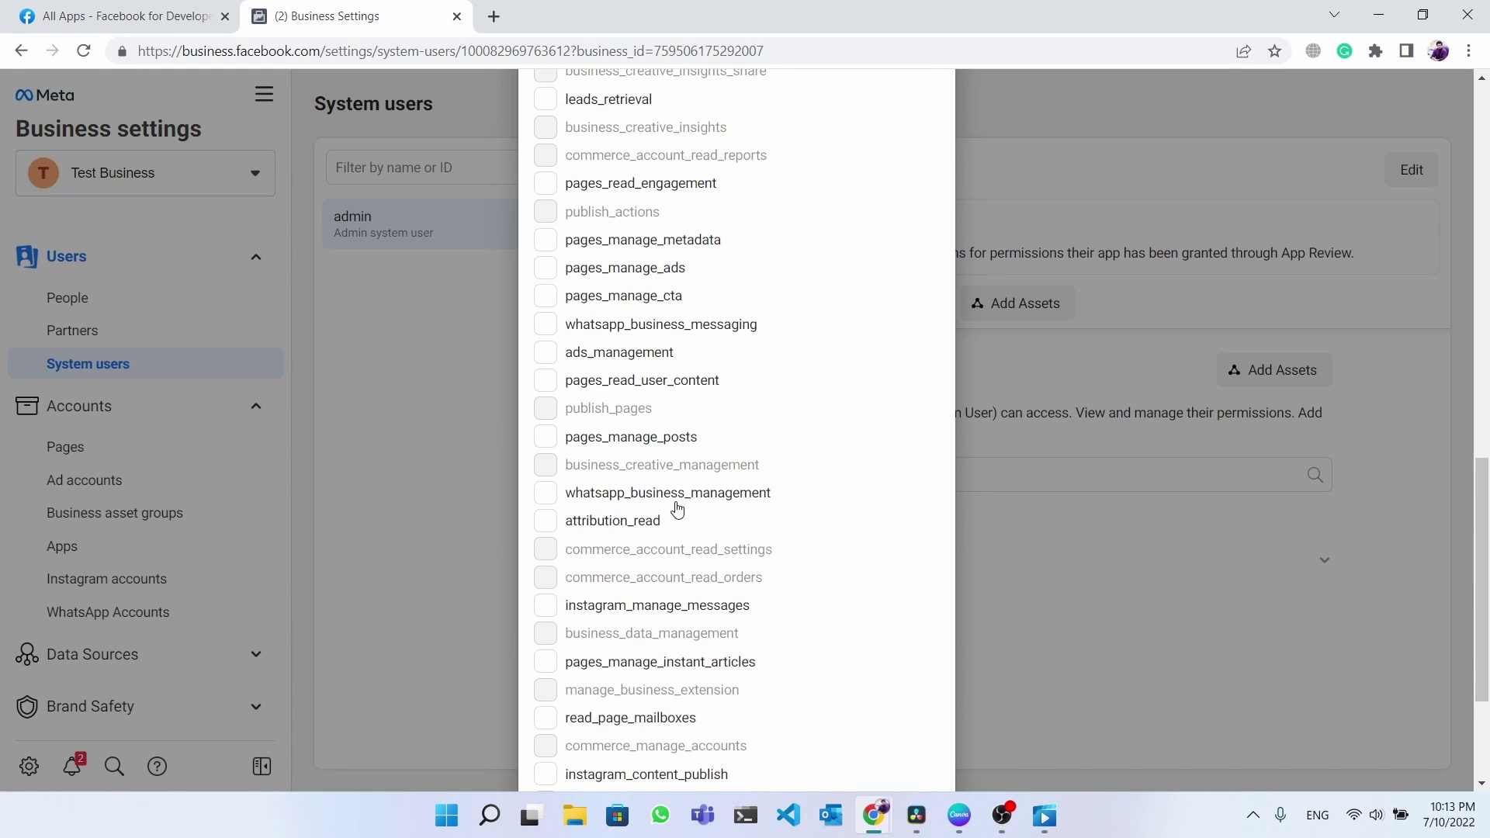
left_click(547, 496)
left_click_drag(1482, 511, 1484, 564)
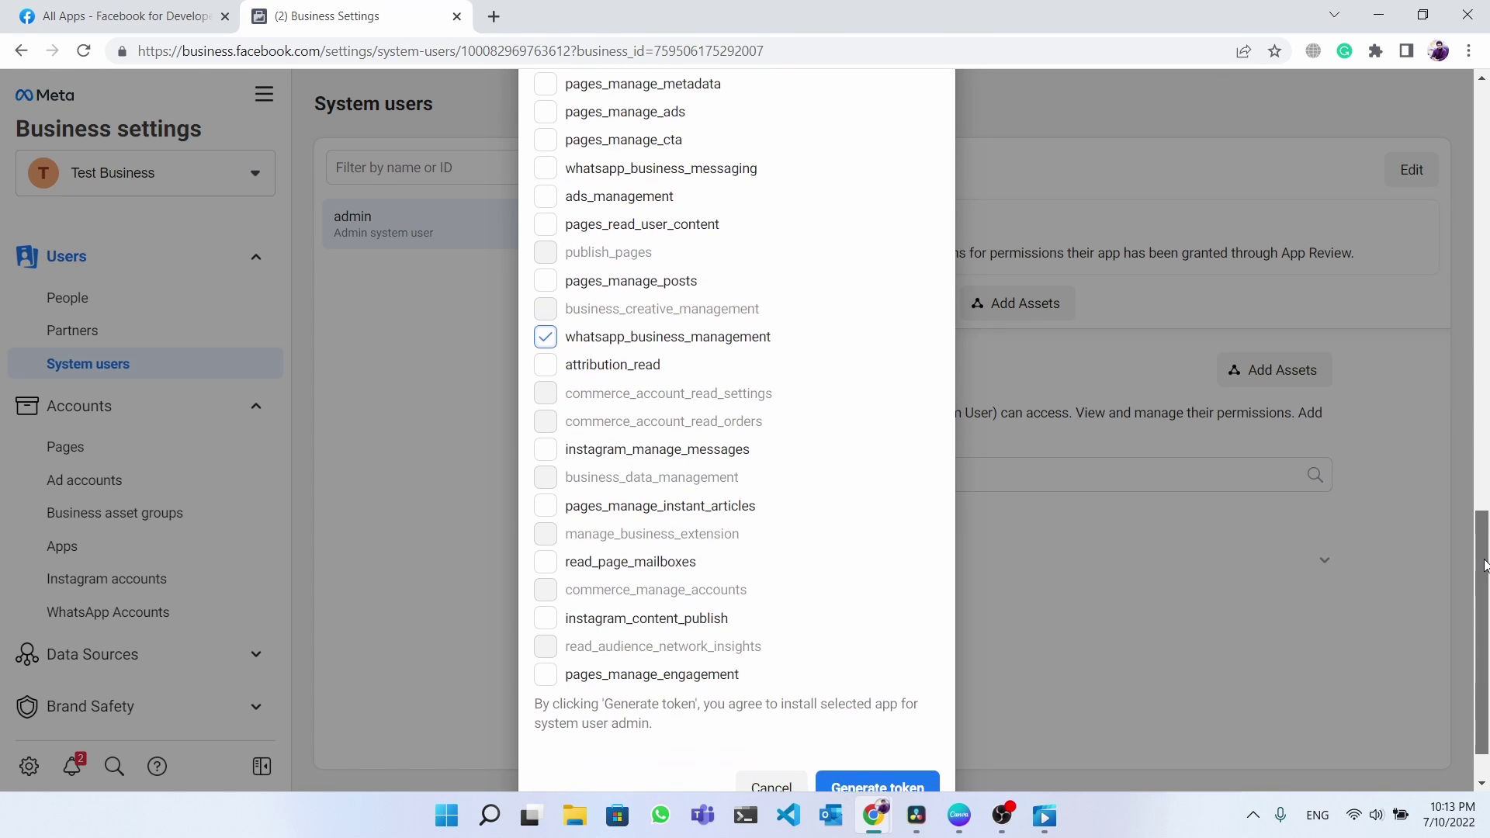
scroll(1483, 565, "up", 1)
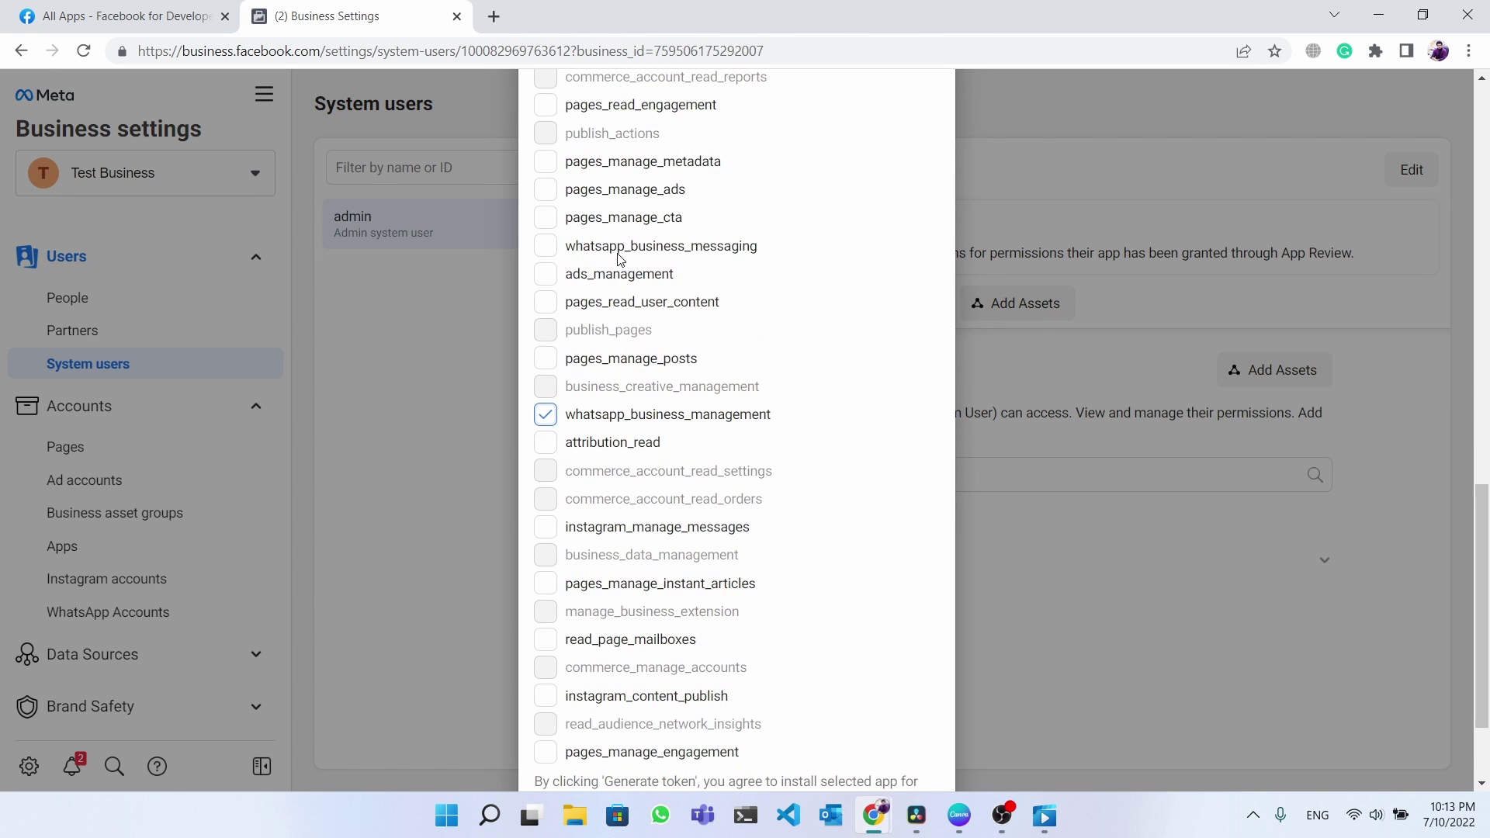
left_click(547, 249)
mouse_move(1485, 527)
left_mouse_down()
mouse_move(1486, 371)
mouse_move(1485, 541)
left_mouse_up()
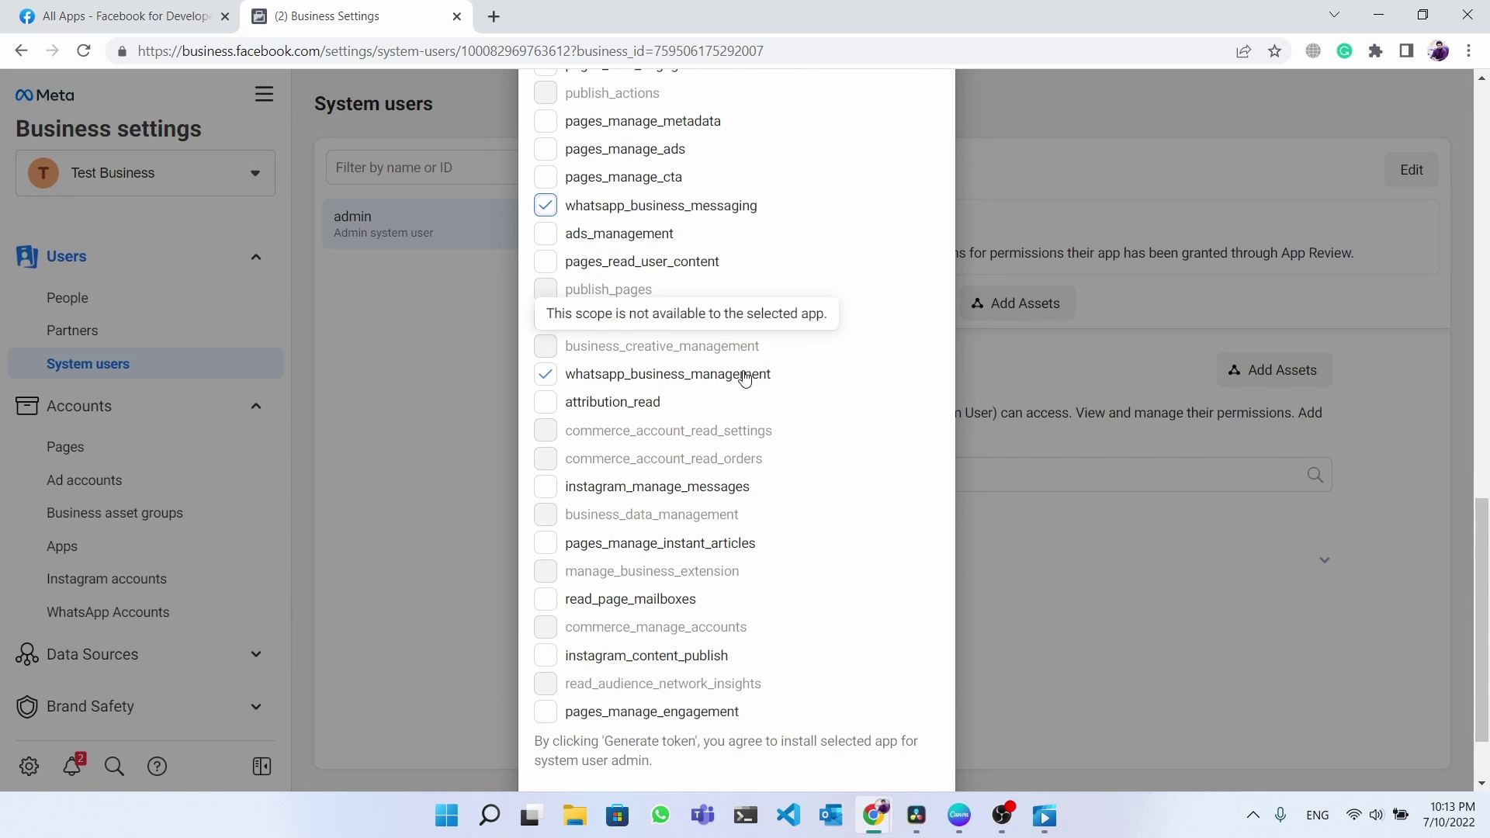
scroll(916, 605, "down", 2)
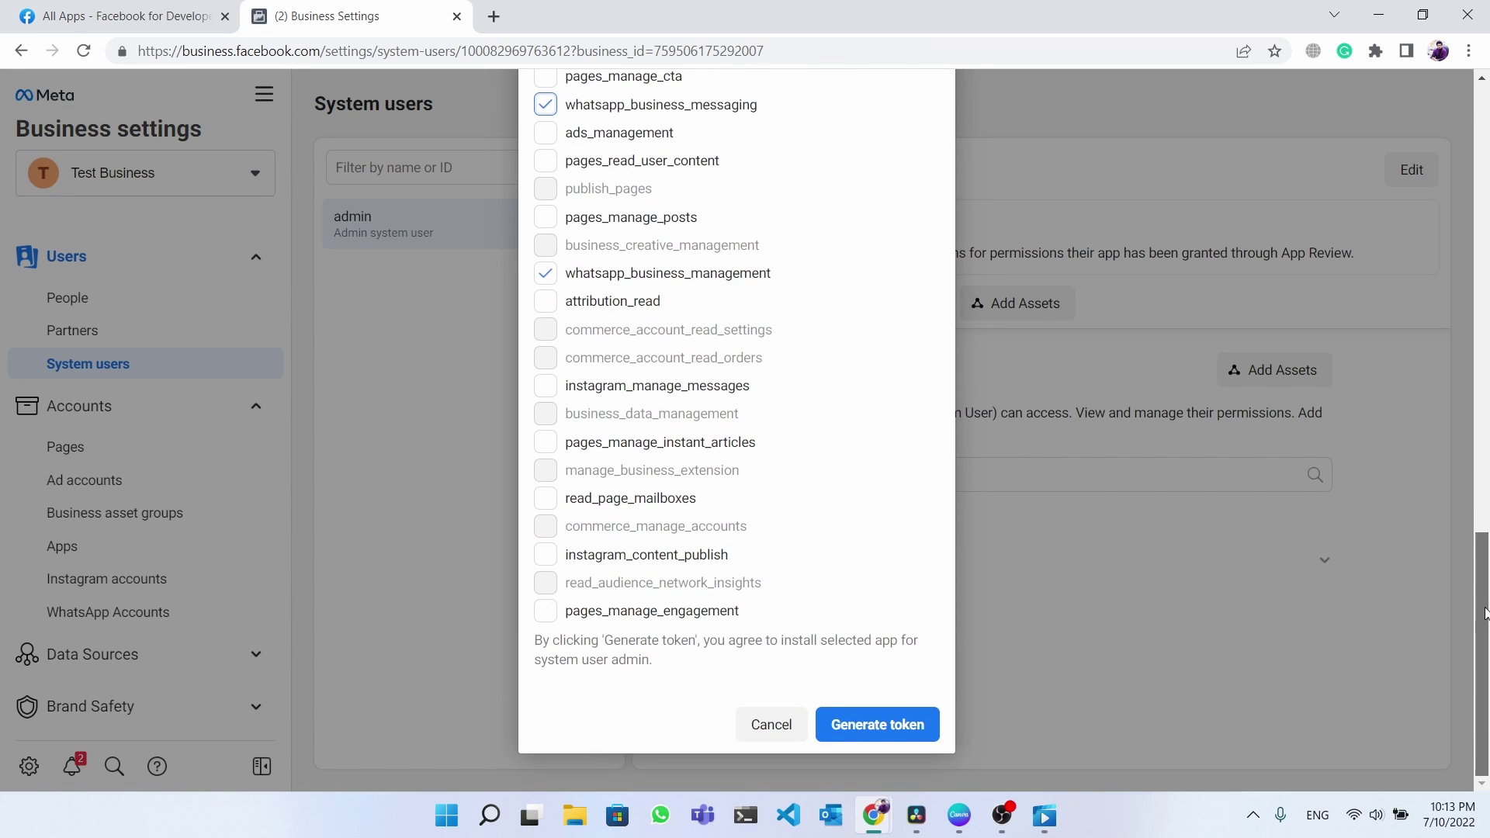
left_click(903, 725)
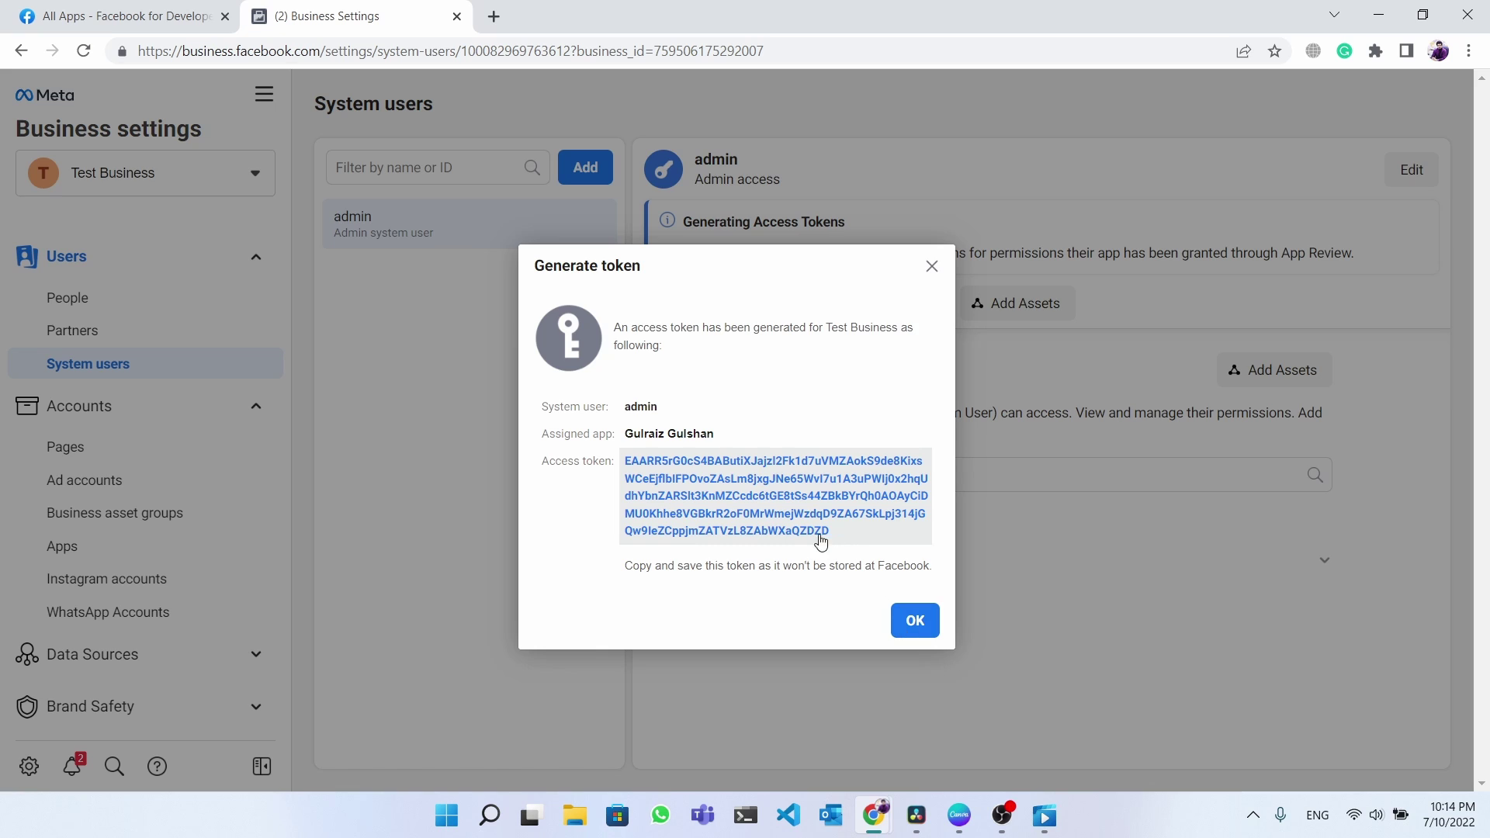
Step: Select the generated access token and paste it into a Notepad note
left_click_drag(848, 537, 596, 450)
left_click_drag(872, 545, 623, 461)
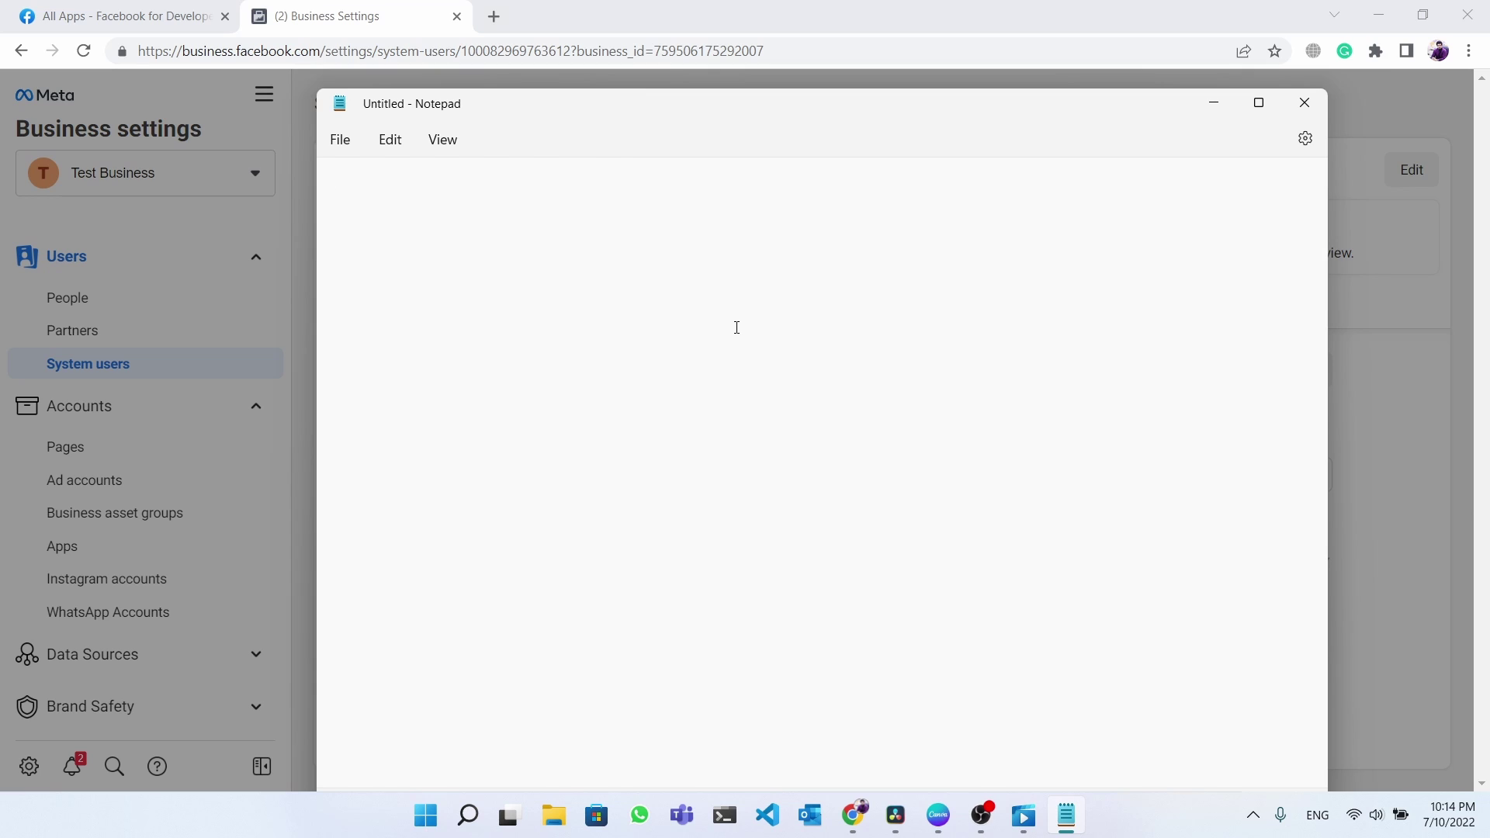
key("ctrl+v")
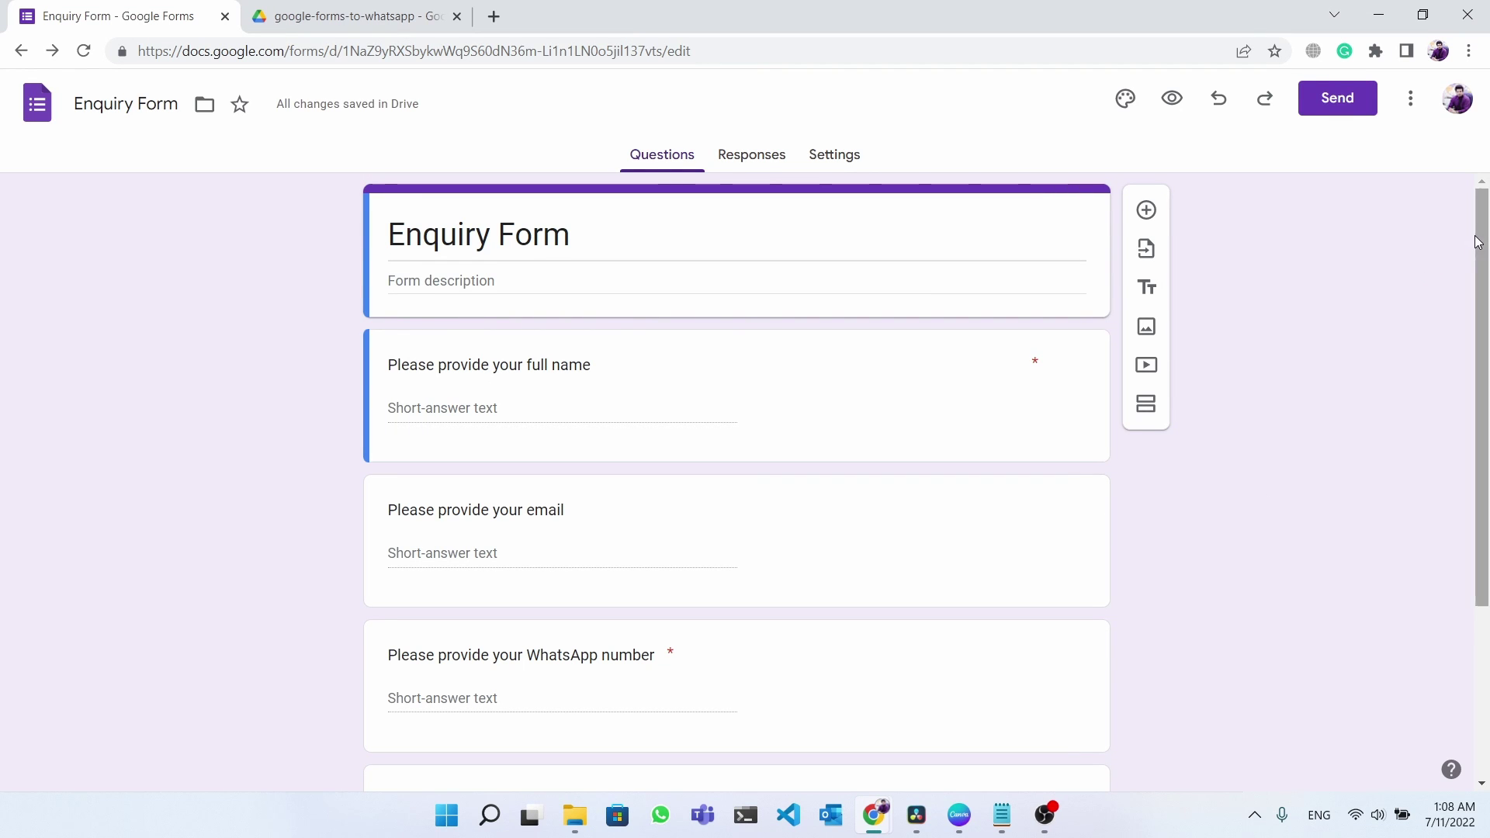
Step: Fill in the test respondent's full name, email and WhatsApp number on the Enquiry Form
mouse_move(1479, 255)
left_mouse_down()
mouse_move(1485, 439)
mouse_move(1487, 270)
left_mouse_up()
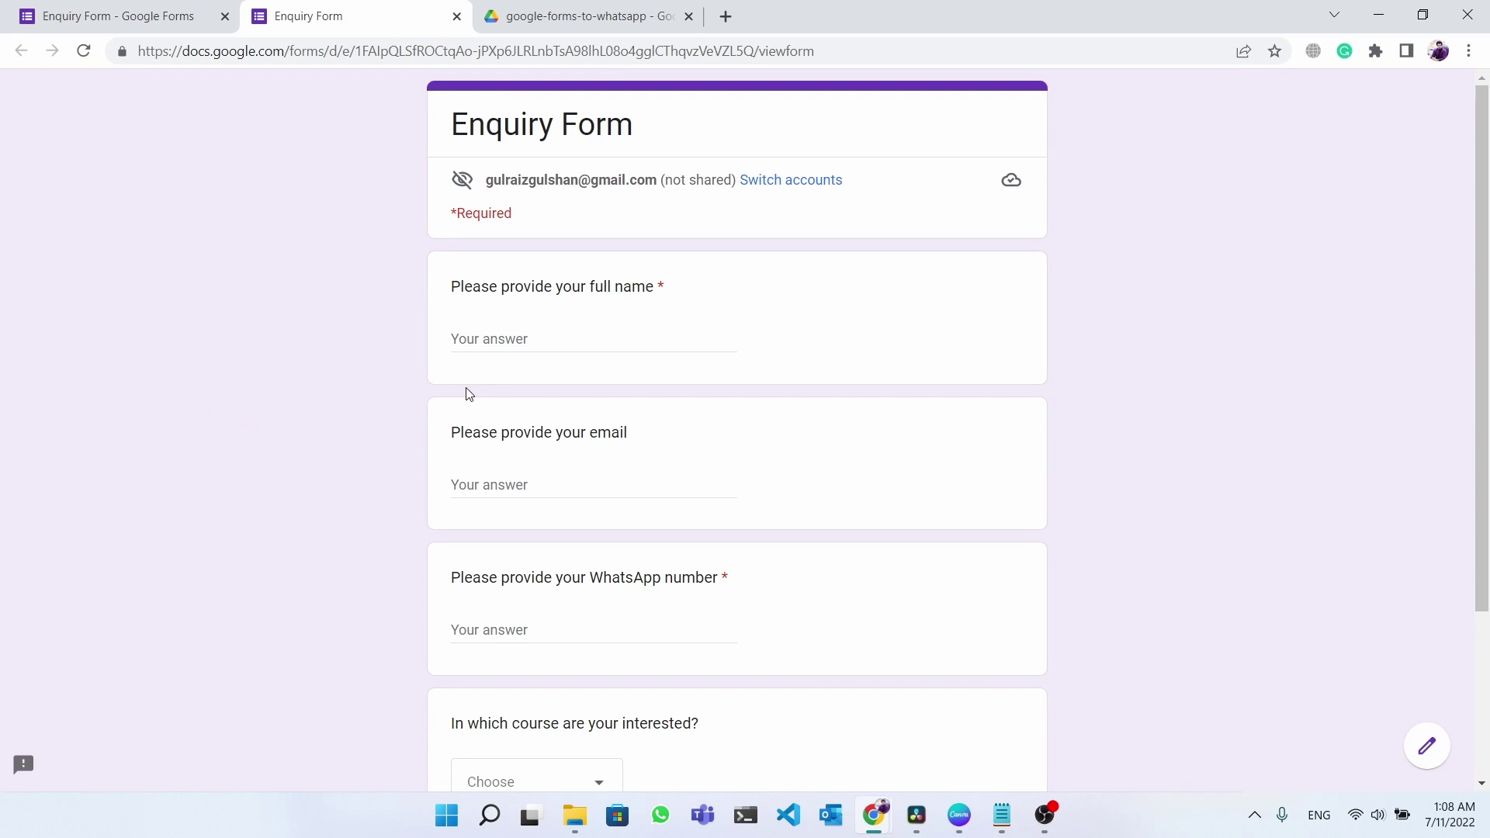
left_click(501, 339)
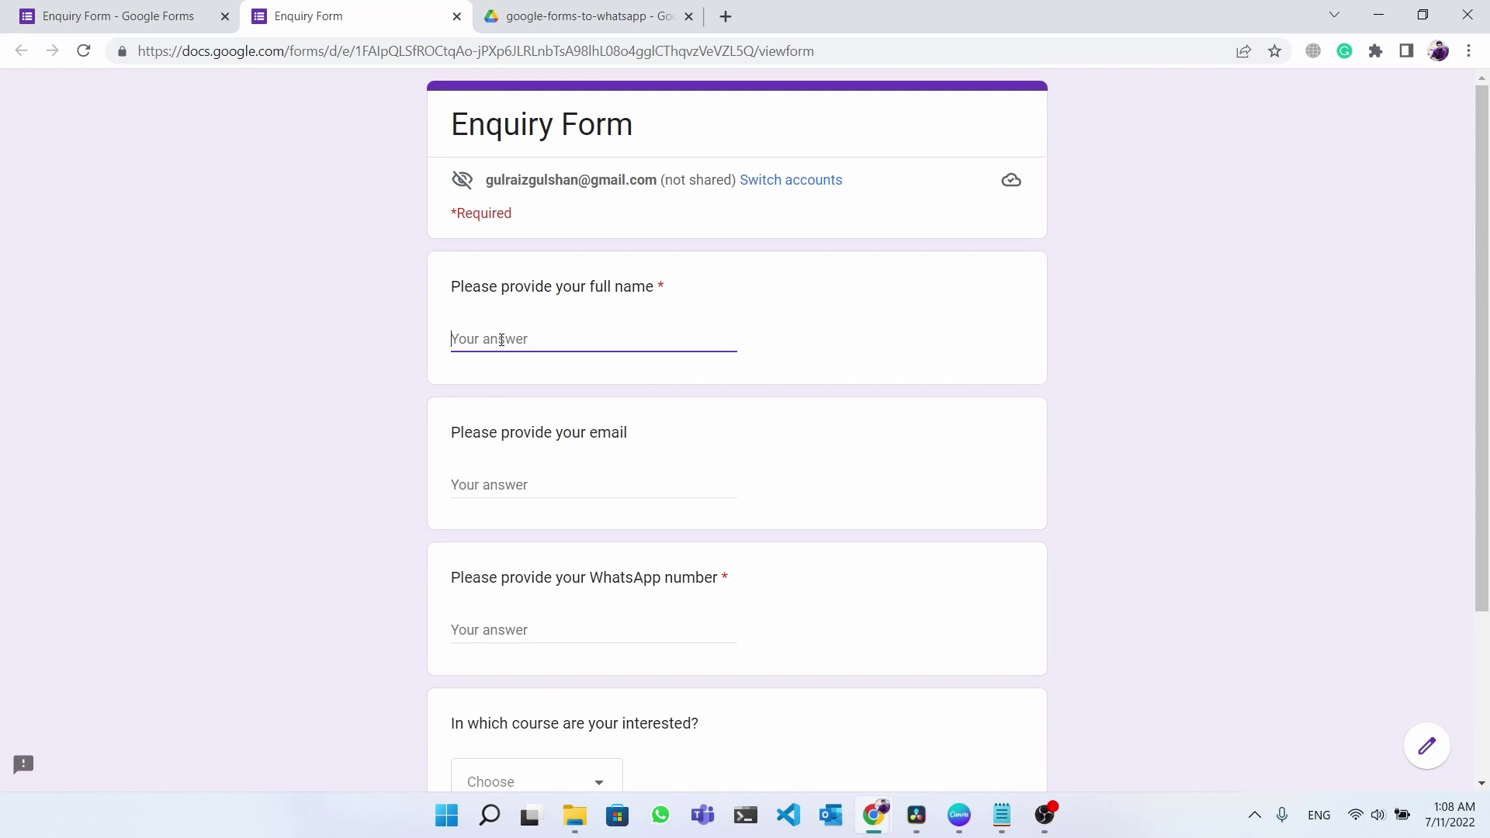
type("Salman")
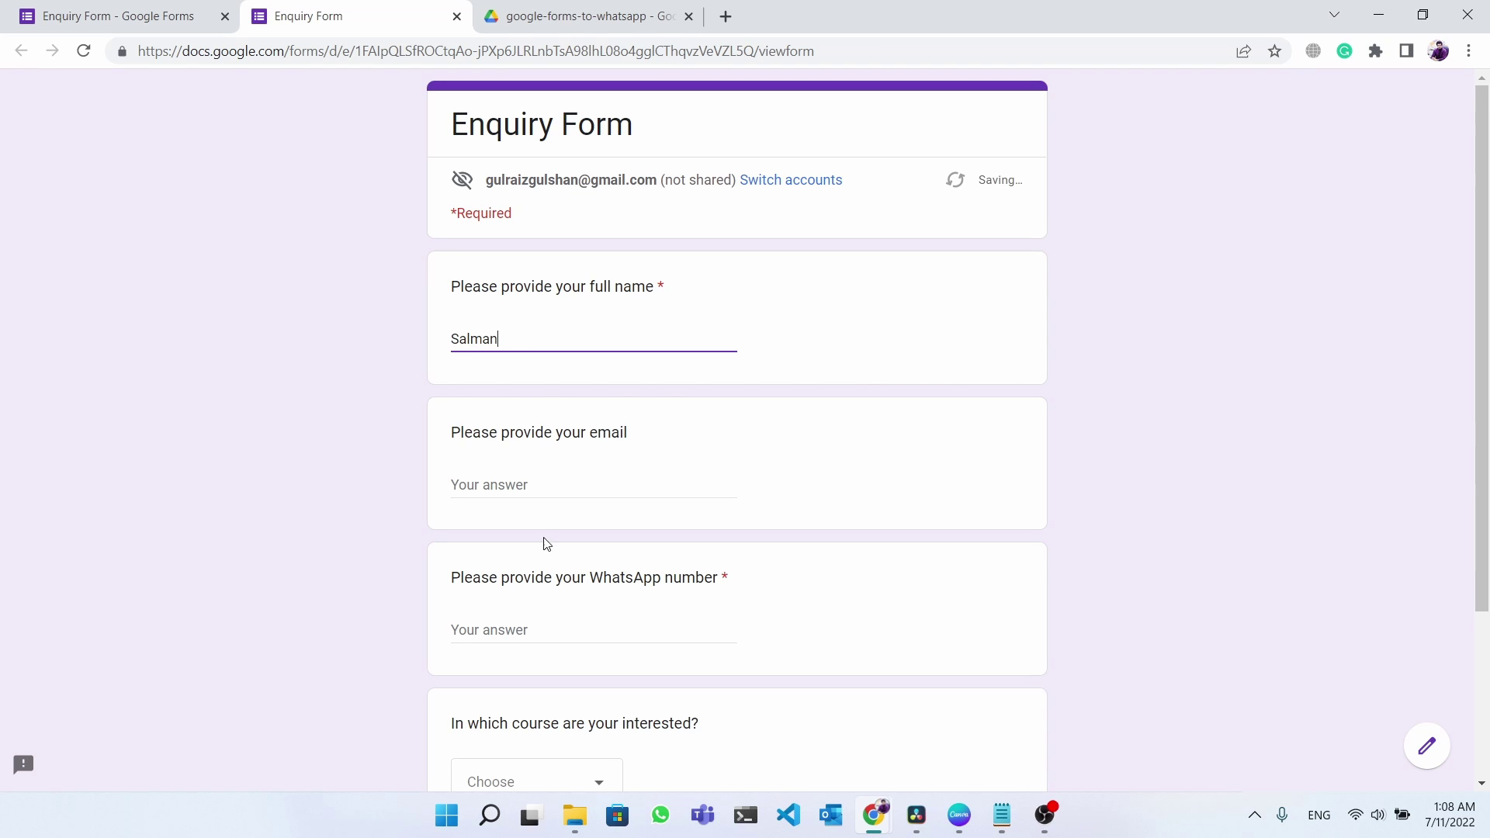
left_click(536, 476)
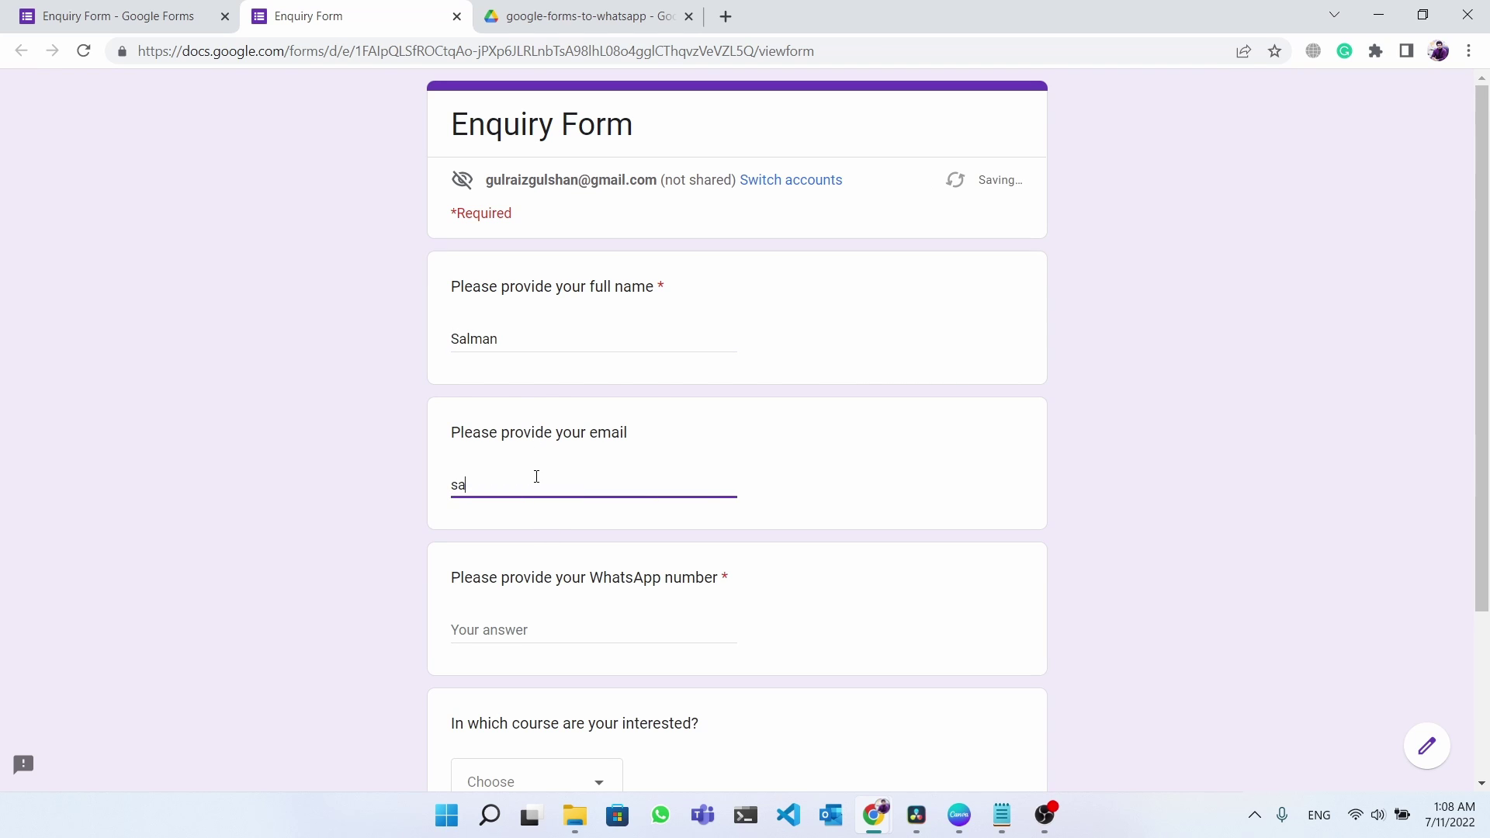
left_click_drag(1483, 304, 1482, 479)
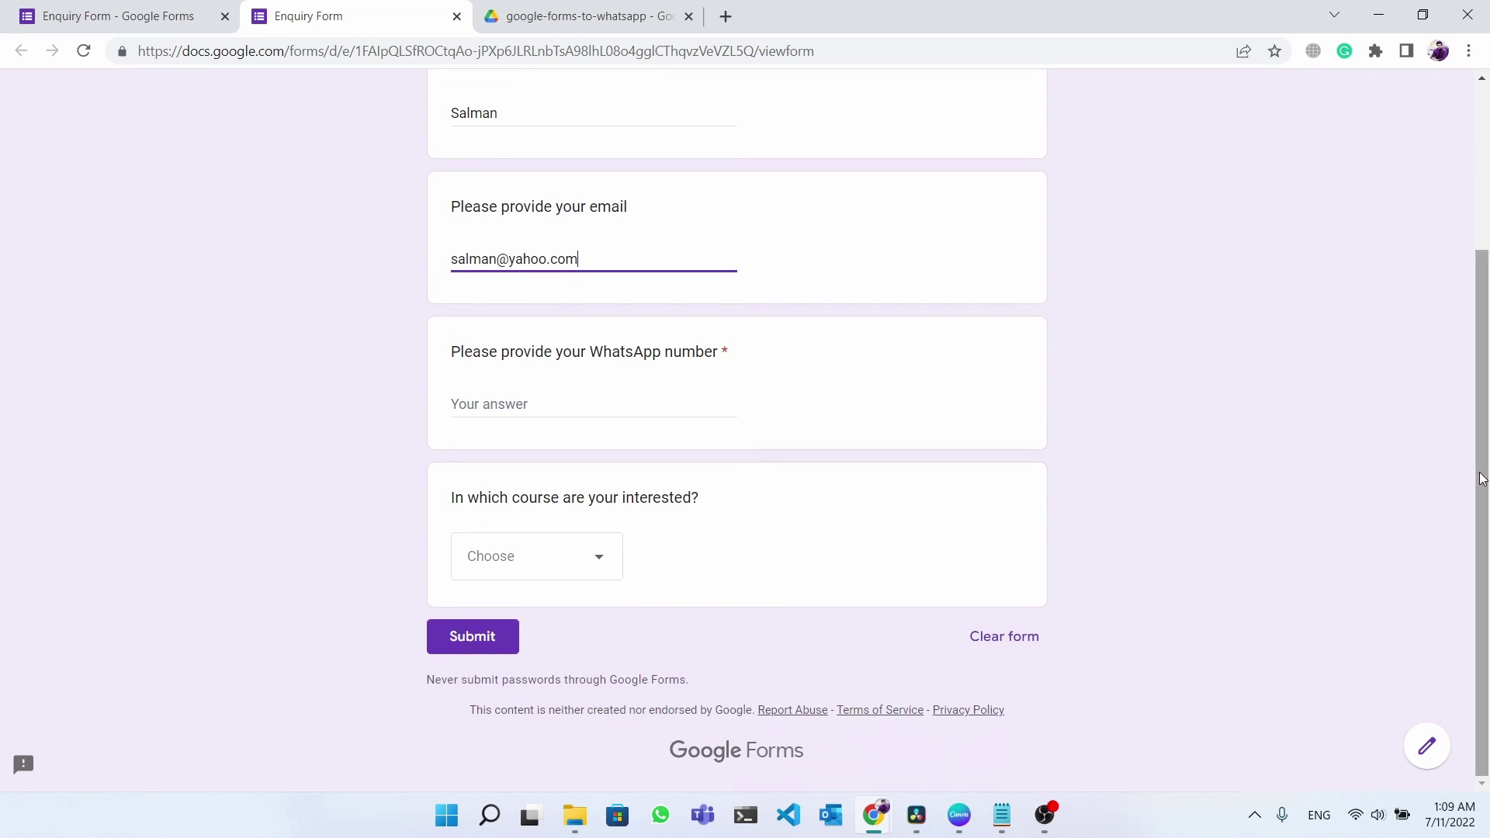
left_click(584, 409)
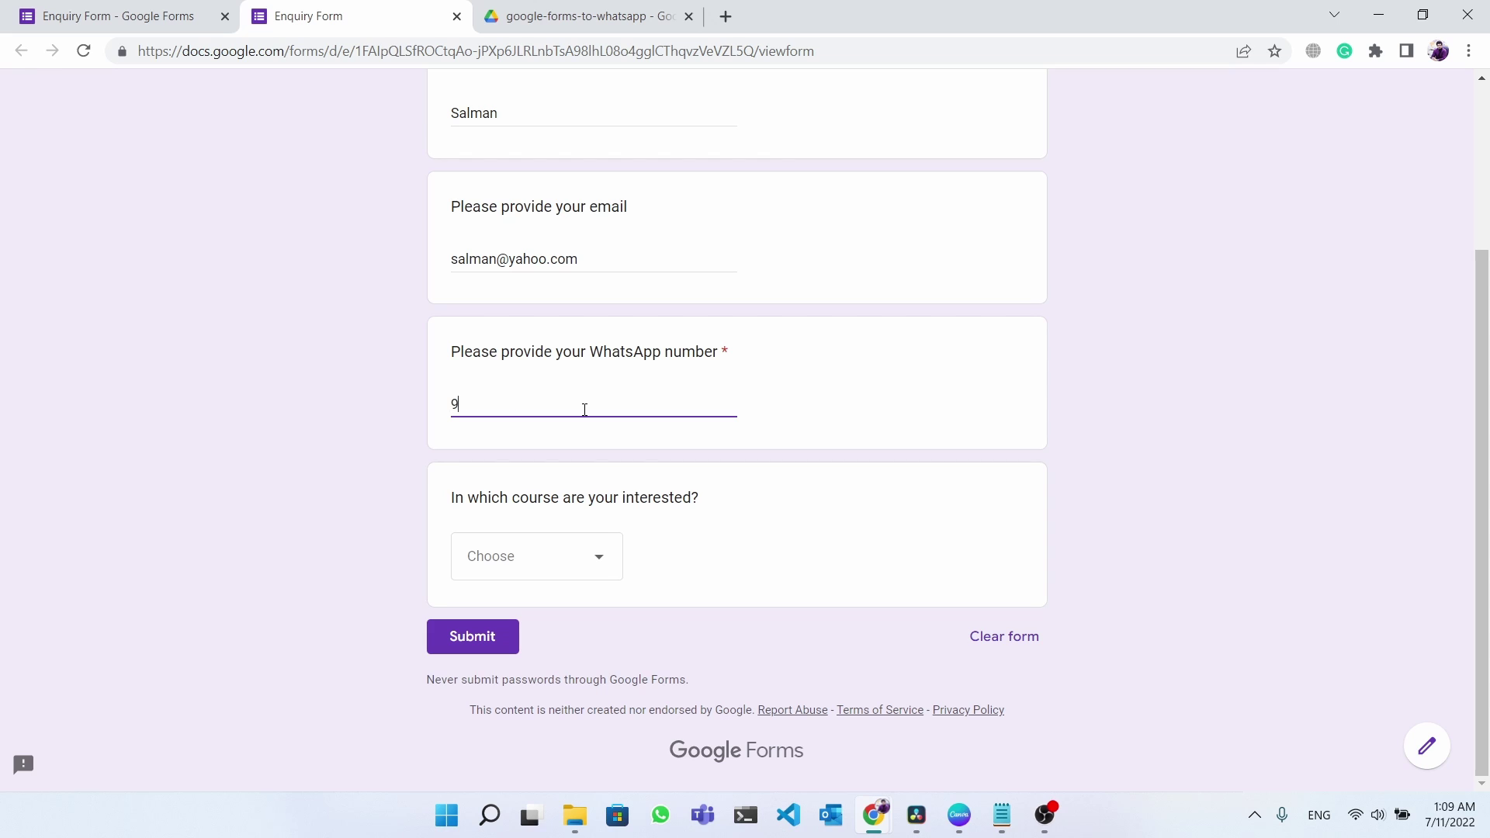
Step: Choose For Matriculation as the course and submit the response
left_click(588, 565)
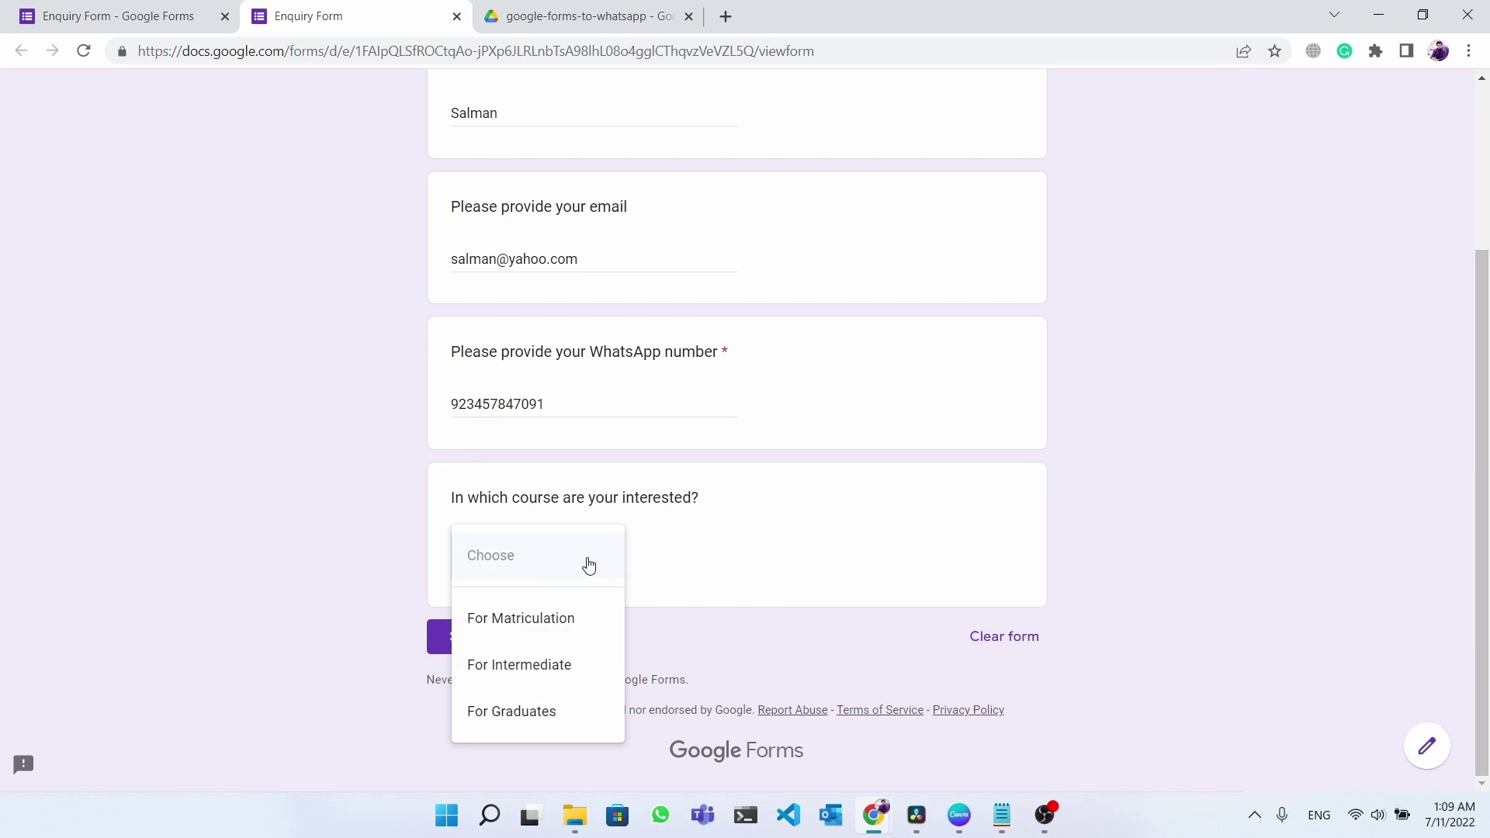
left_click(564, 620)
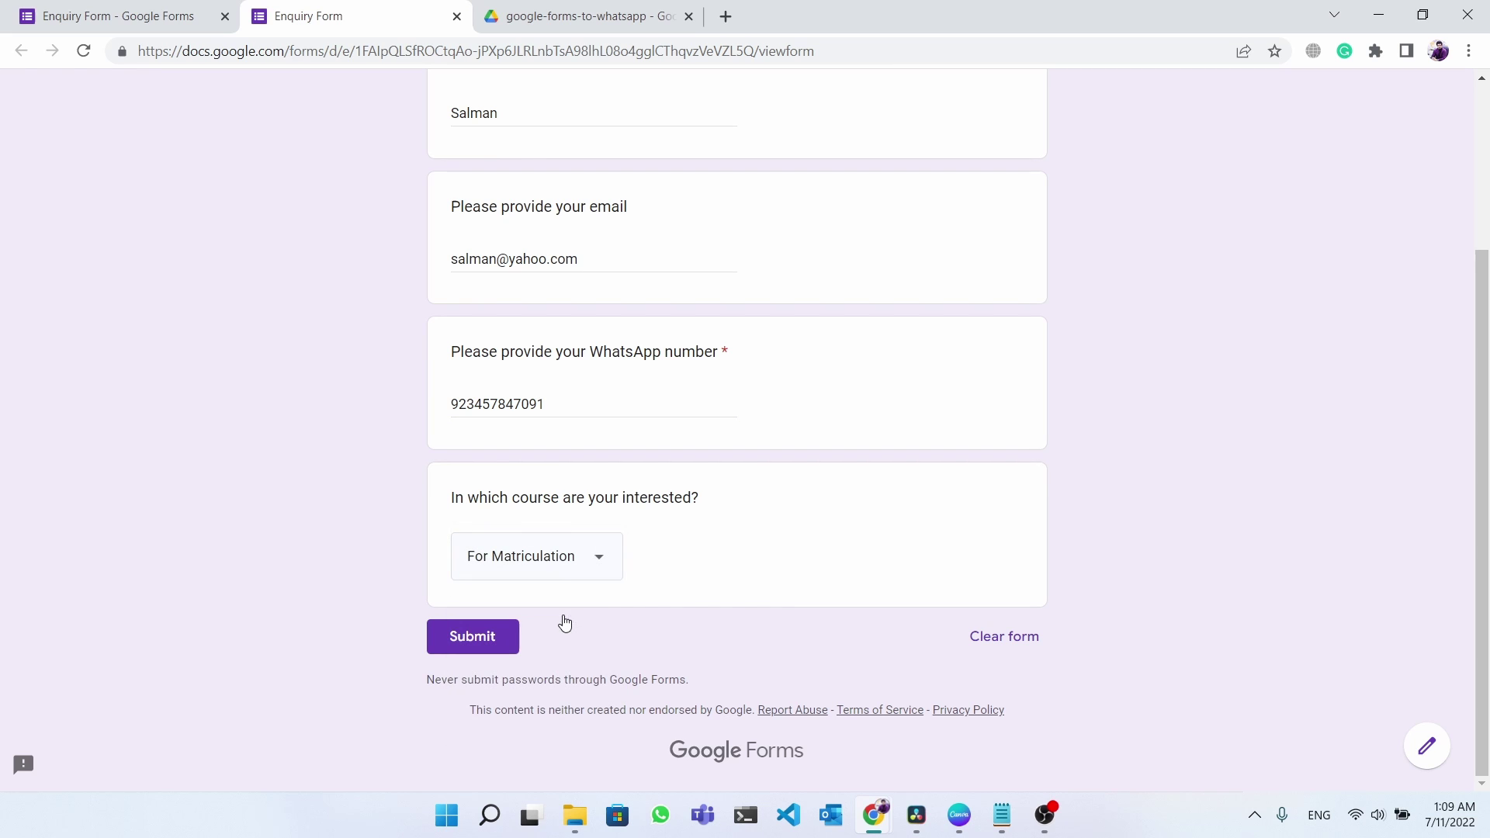
left_click(465, 642)
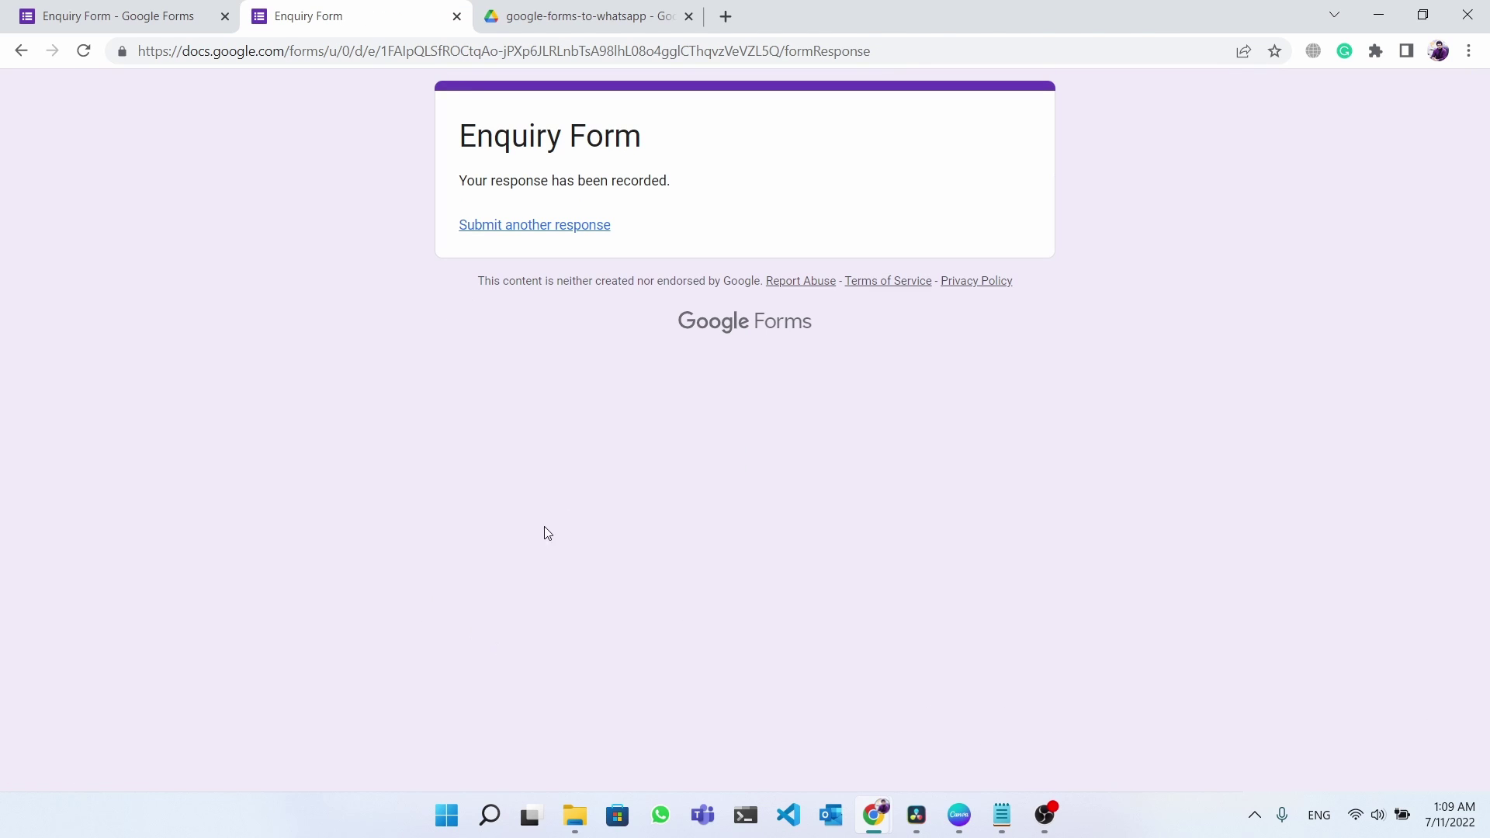
Step: Link the form's responses to a newly created 'Enquiry Form (Responses)' spreadsheet
left_click(144, 21)
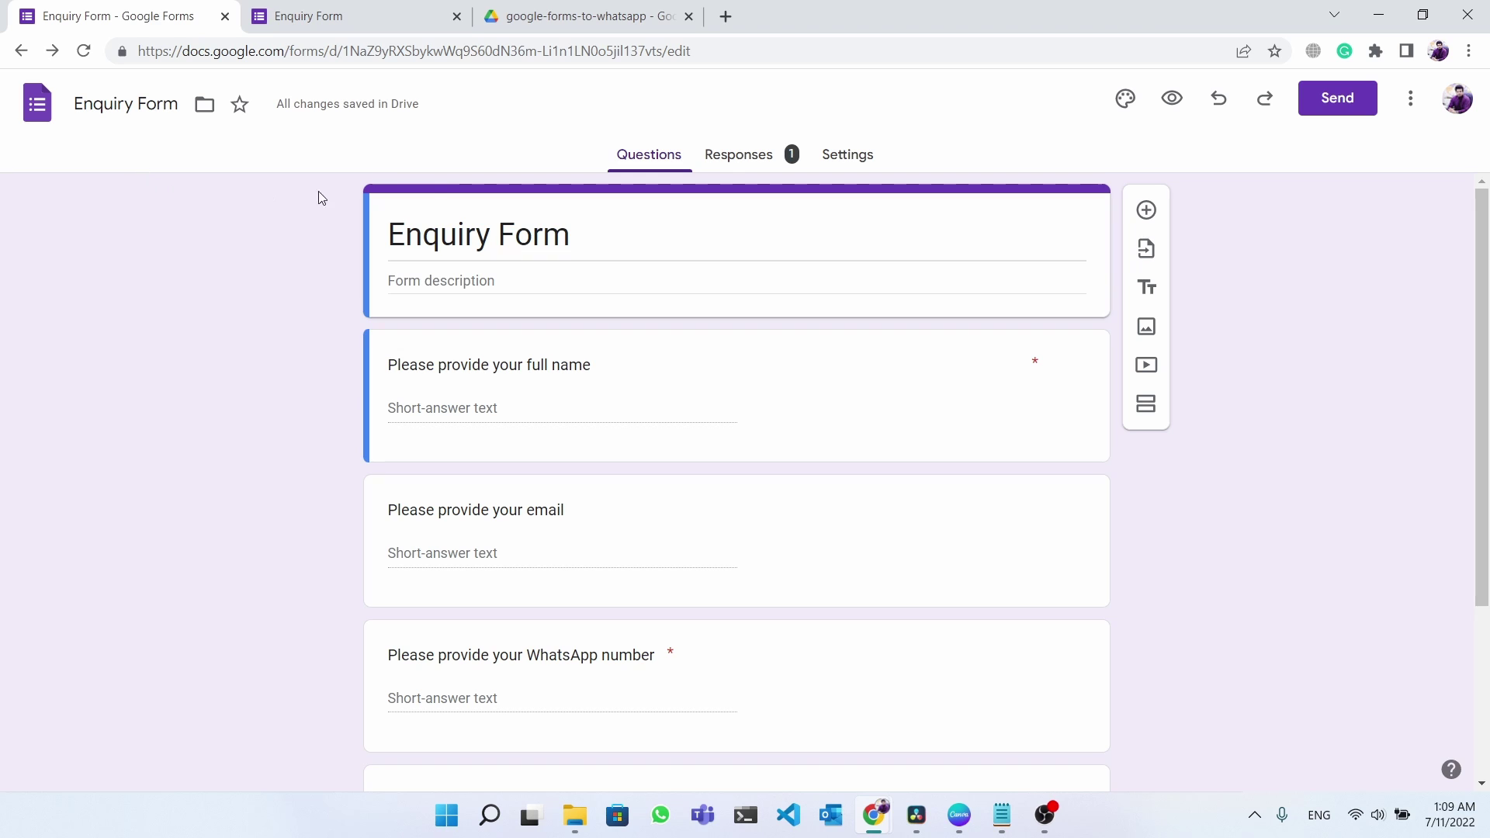
left_click(751, 156)
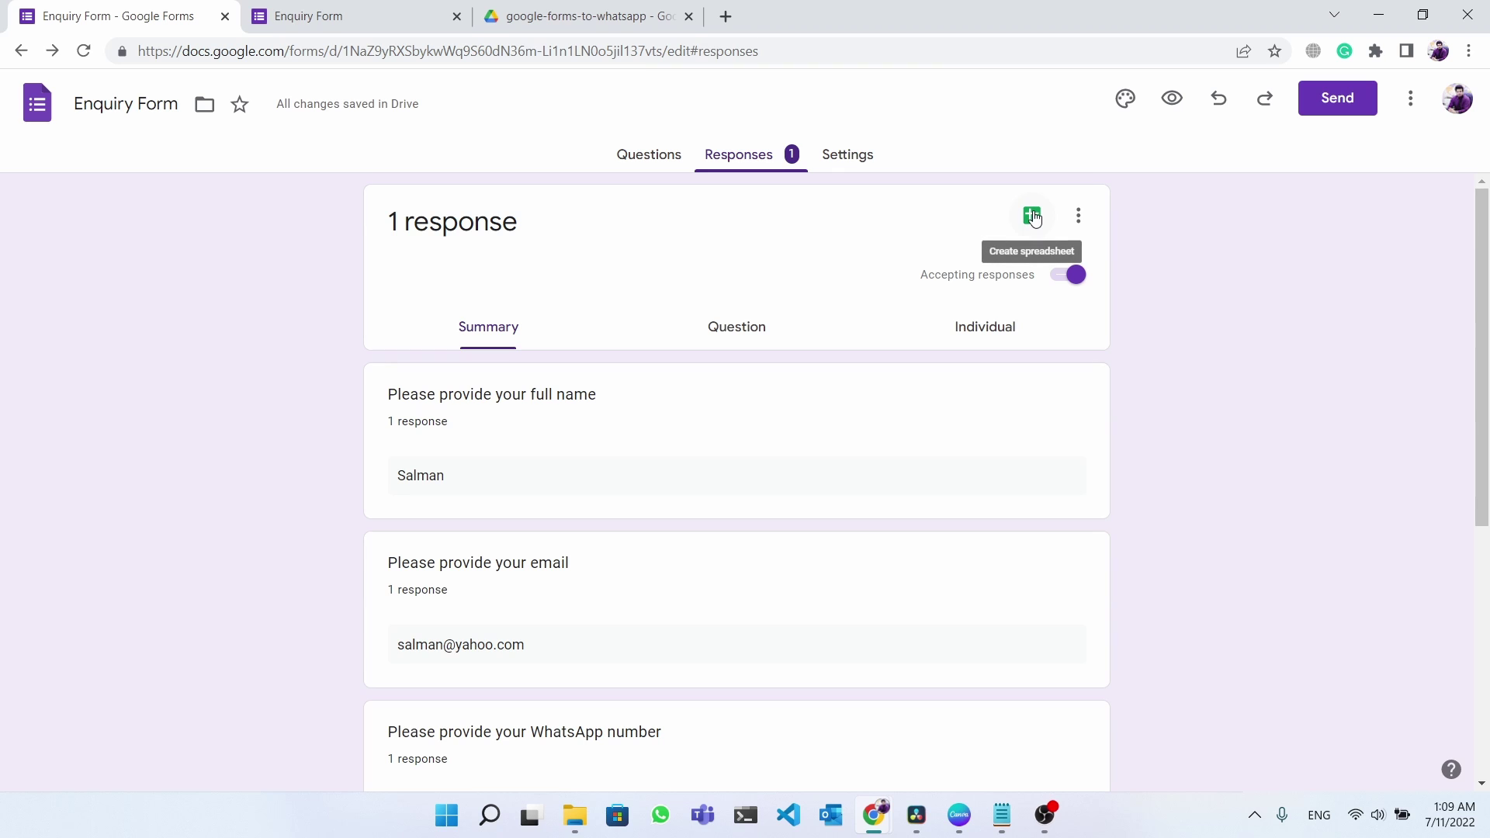
left_click(1033, 217)
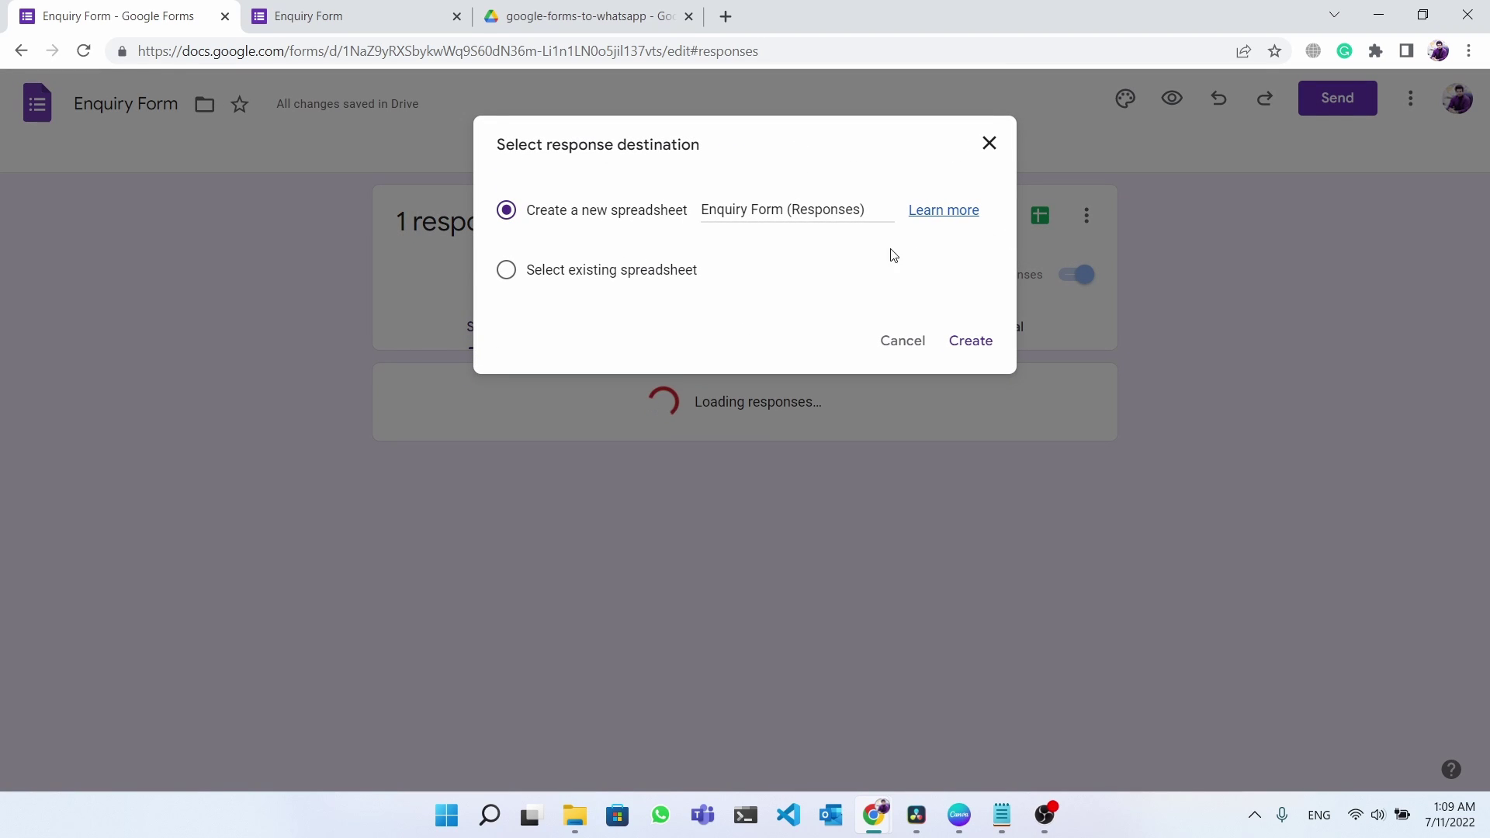
left_click(978, 348)
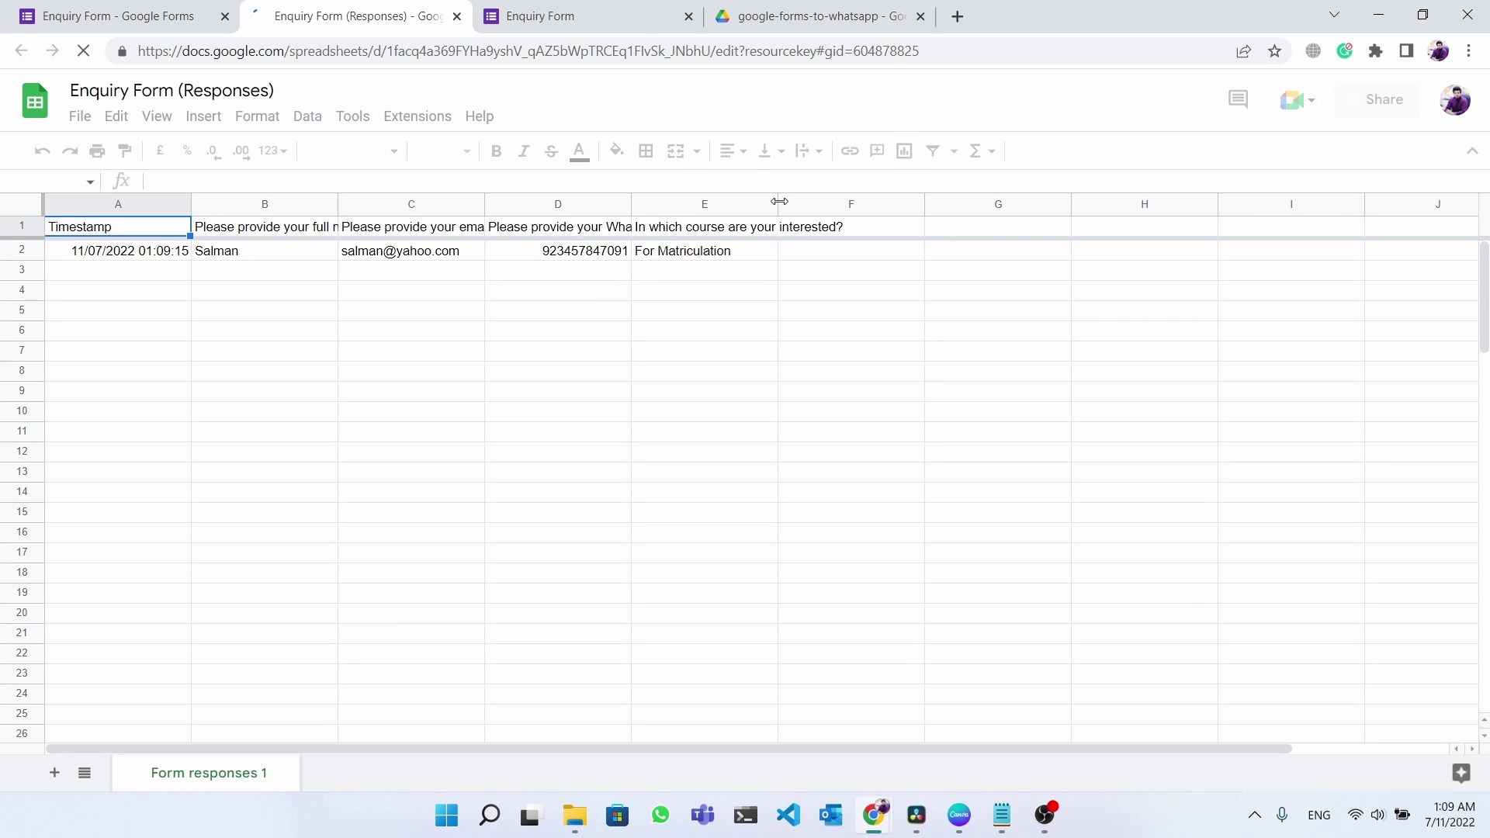
Step: Auto-fit column E to its course question header and add a new blank Sheet2
left_click_drag(778, 201, 858, 206)
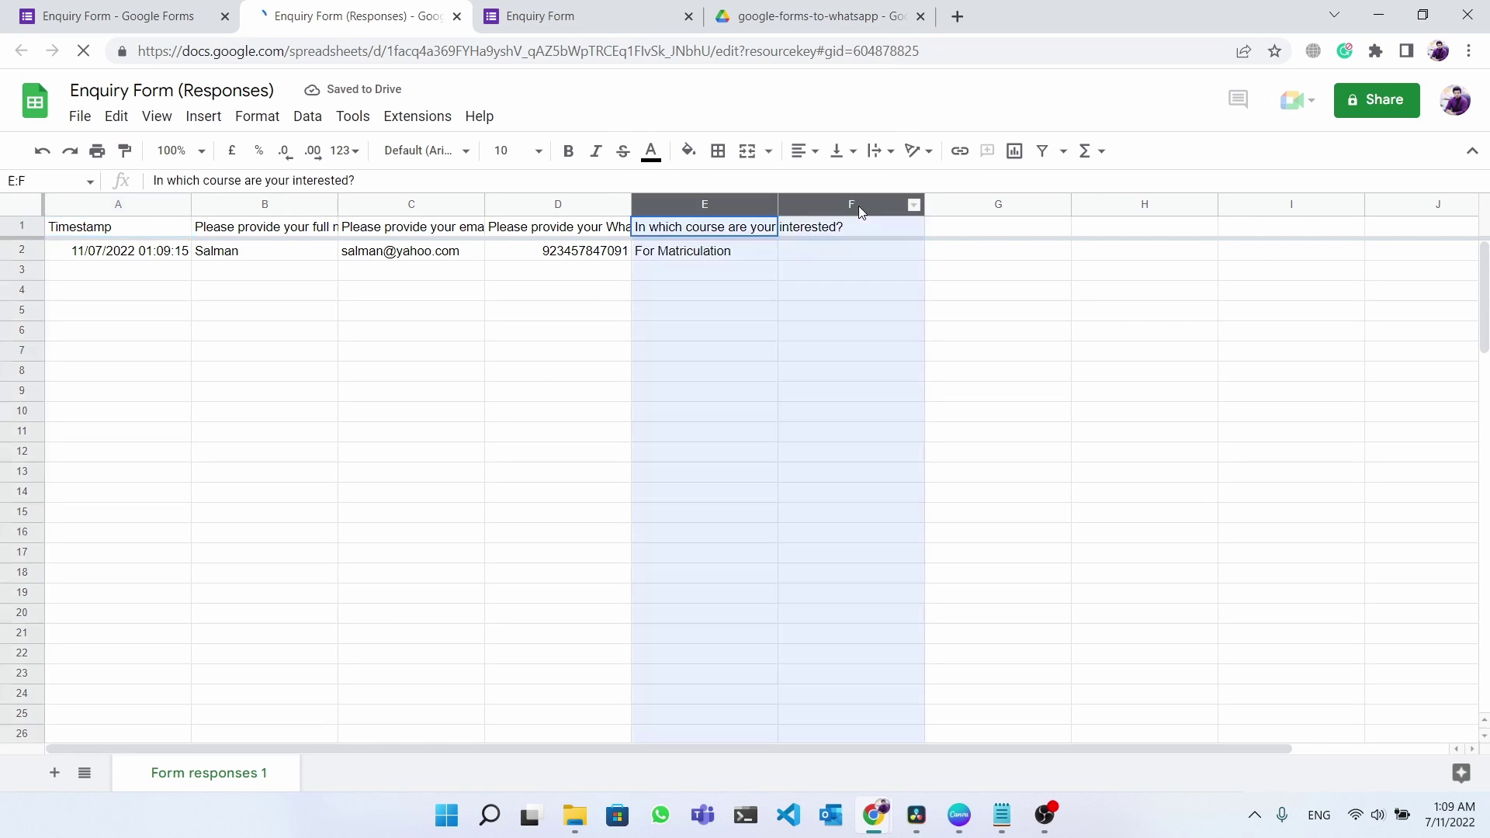
double_click(775, 204)
left_click(733, 338)
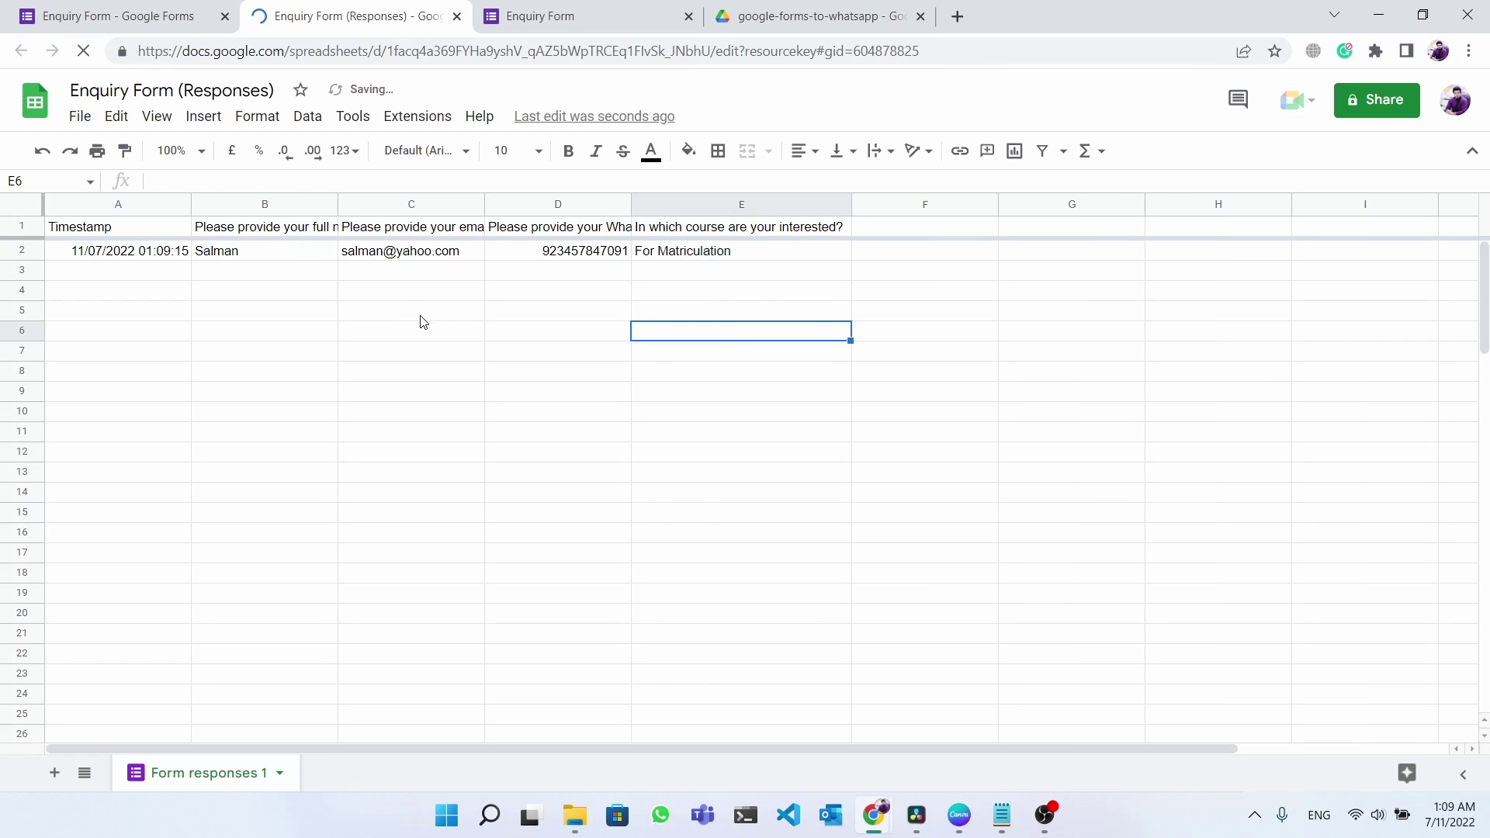
left_click(54, 773)
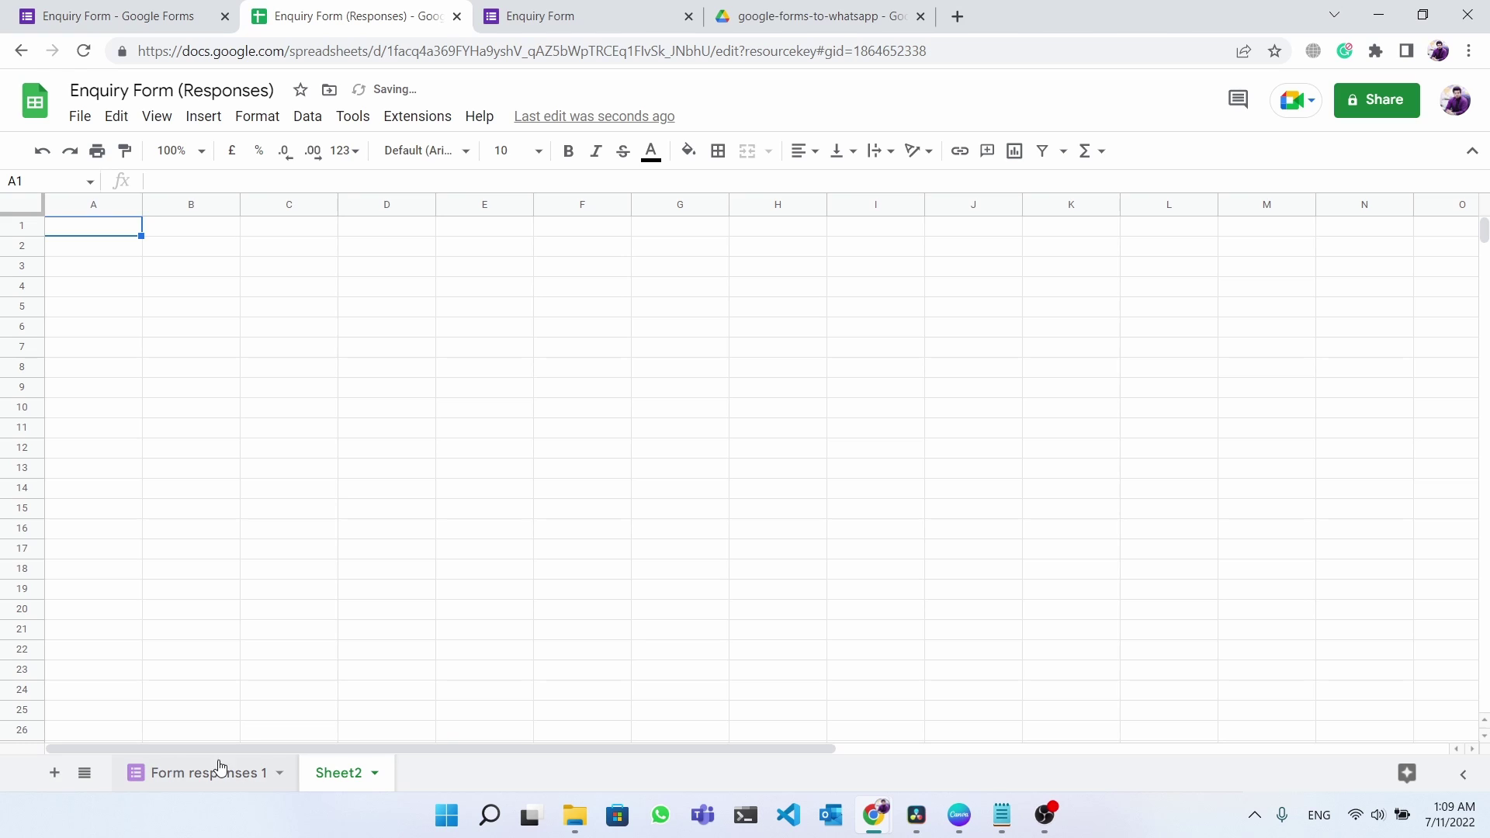
Step: Rename the new sheet to Courses
double_click(324, 773)
type("C")
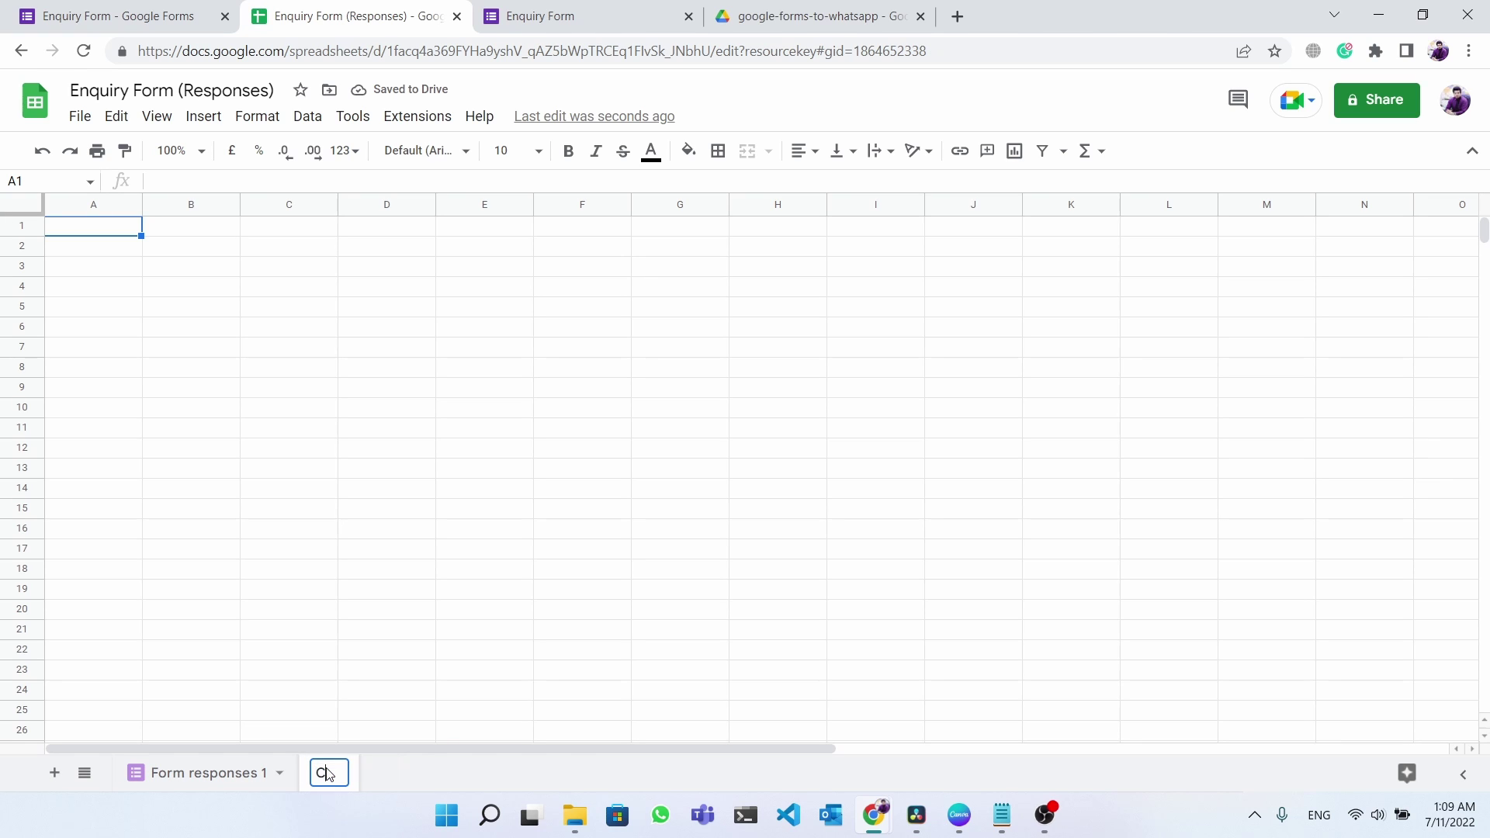
type("ourses")
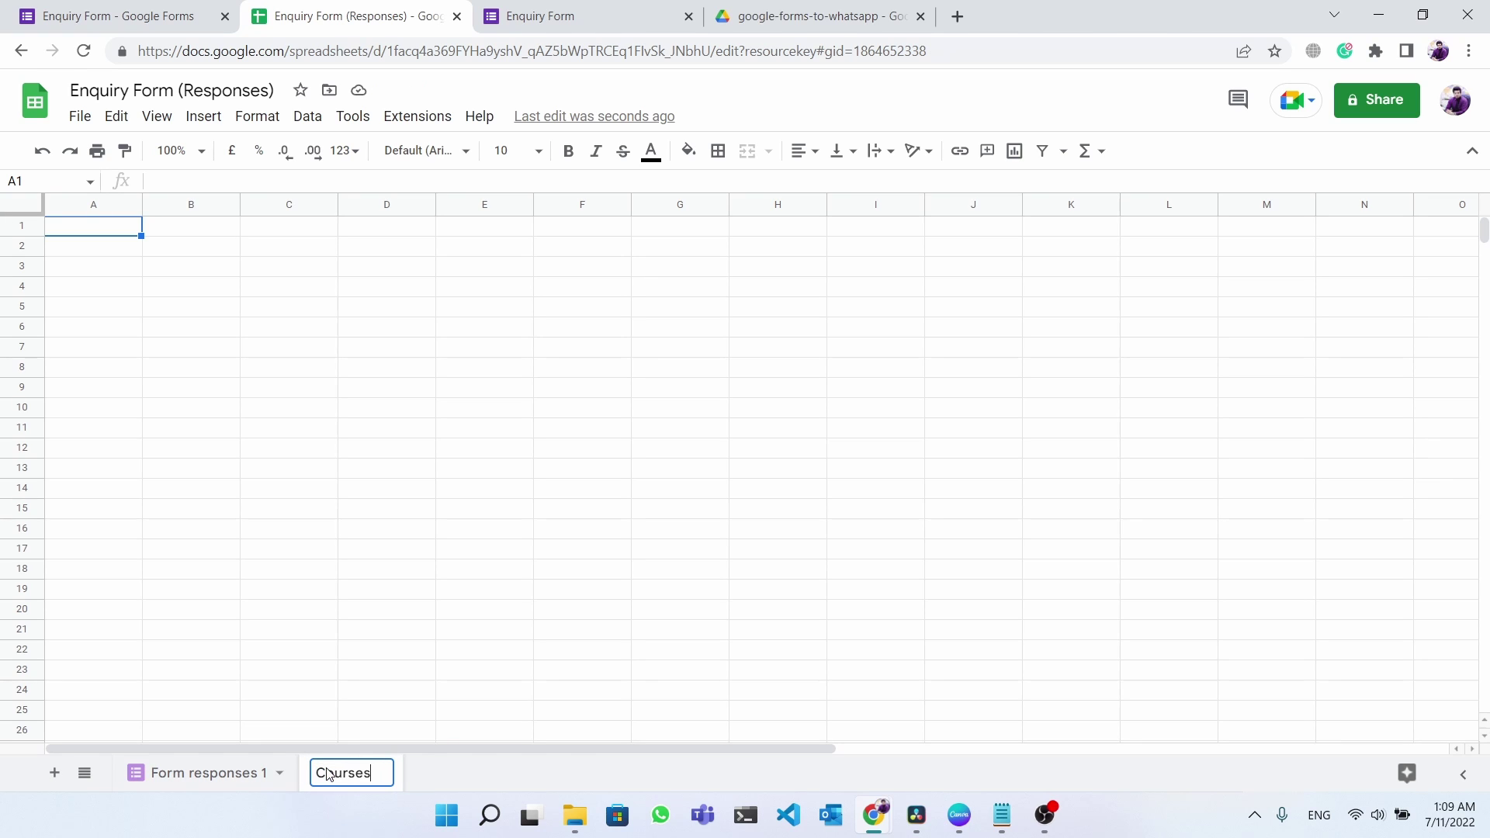
key("Return")
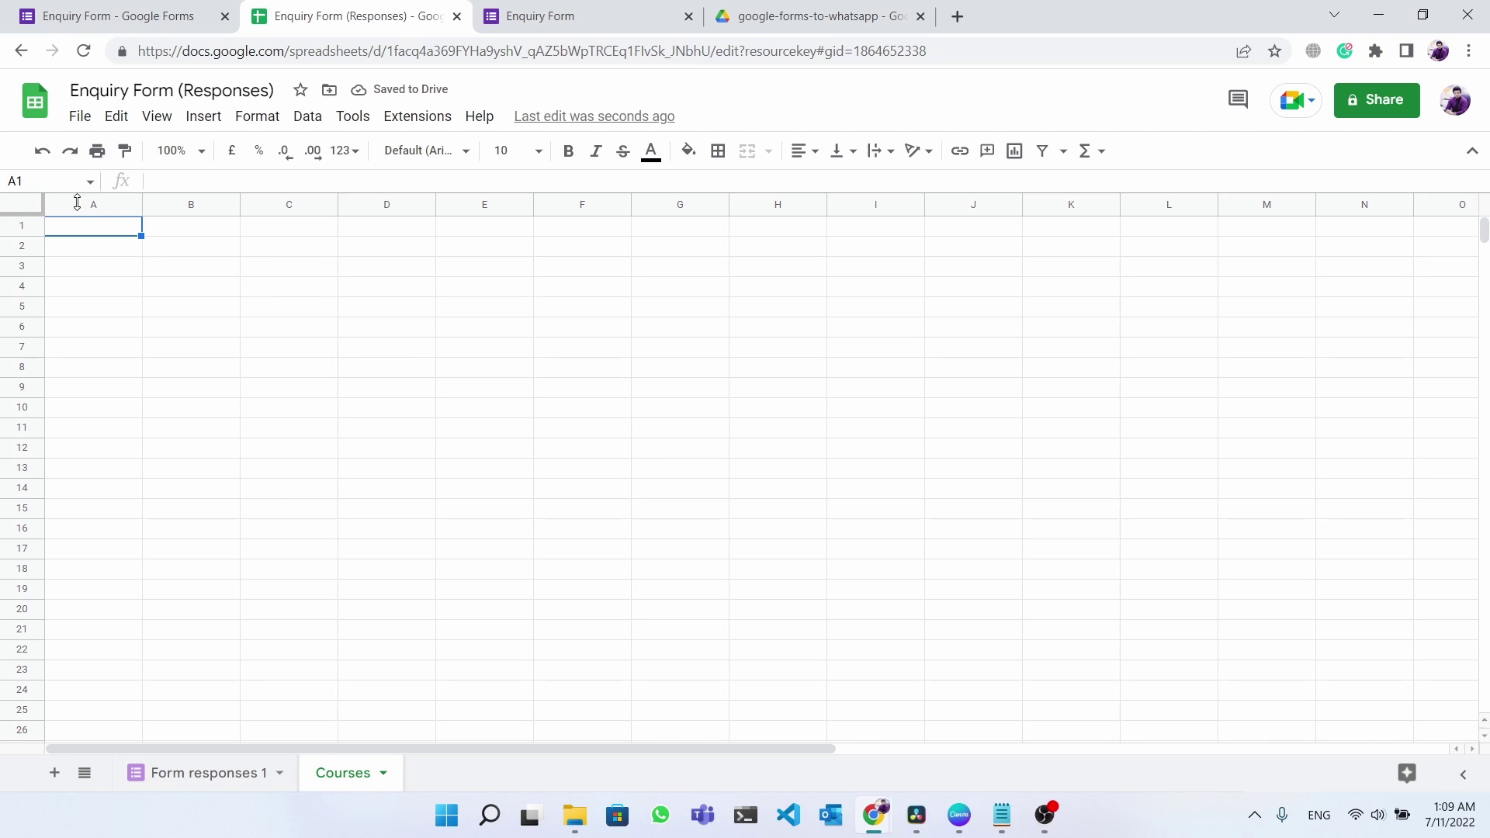
Step: List For Matriculation, For Intermediate and For Gradutes down column A
type("For Matriculation")
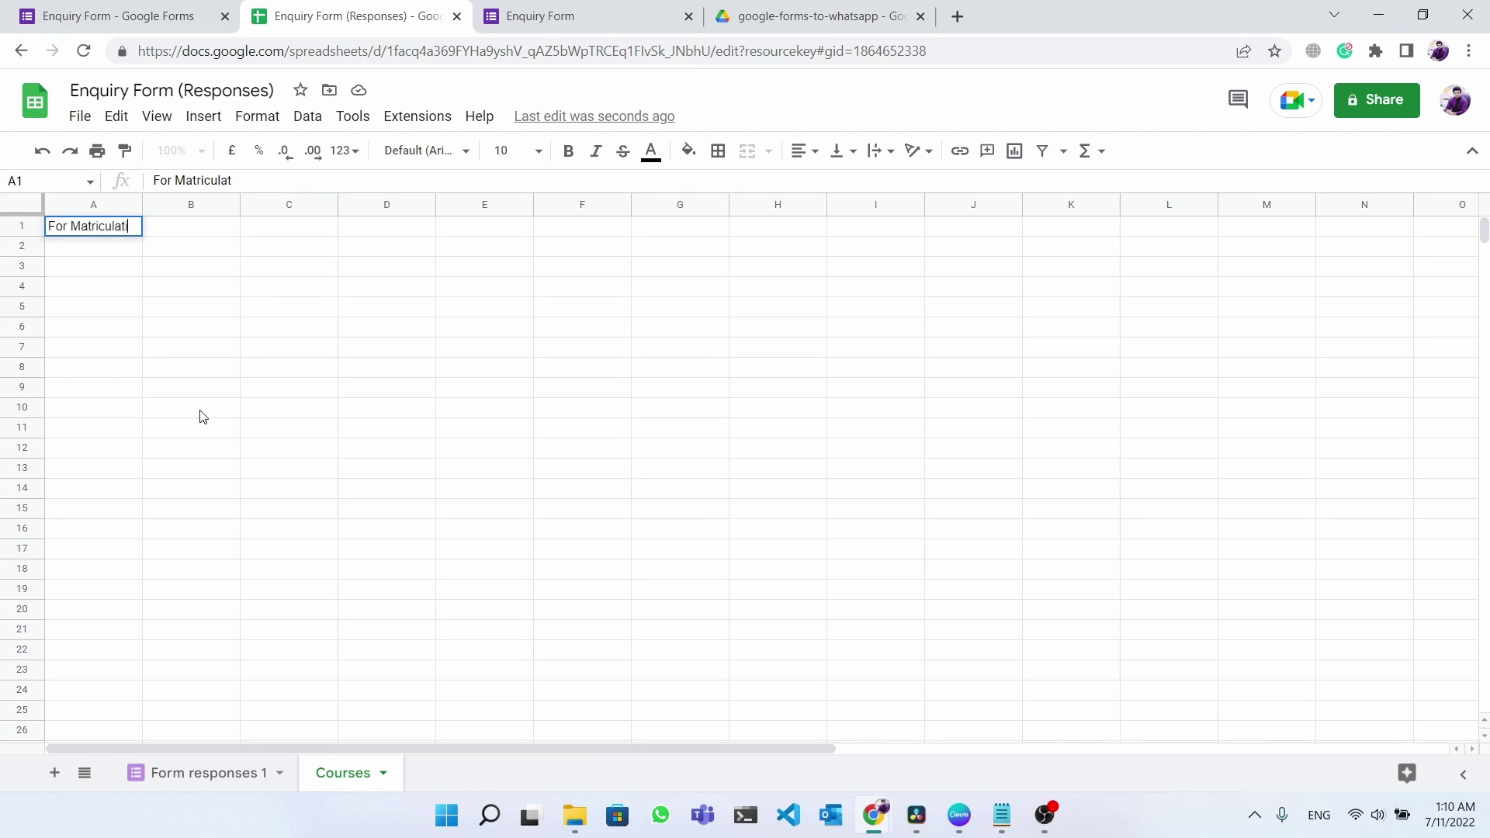
key("Return")
type("For Intermediate")
key("Return")
type("For Gradutes")
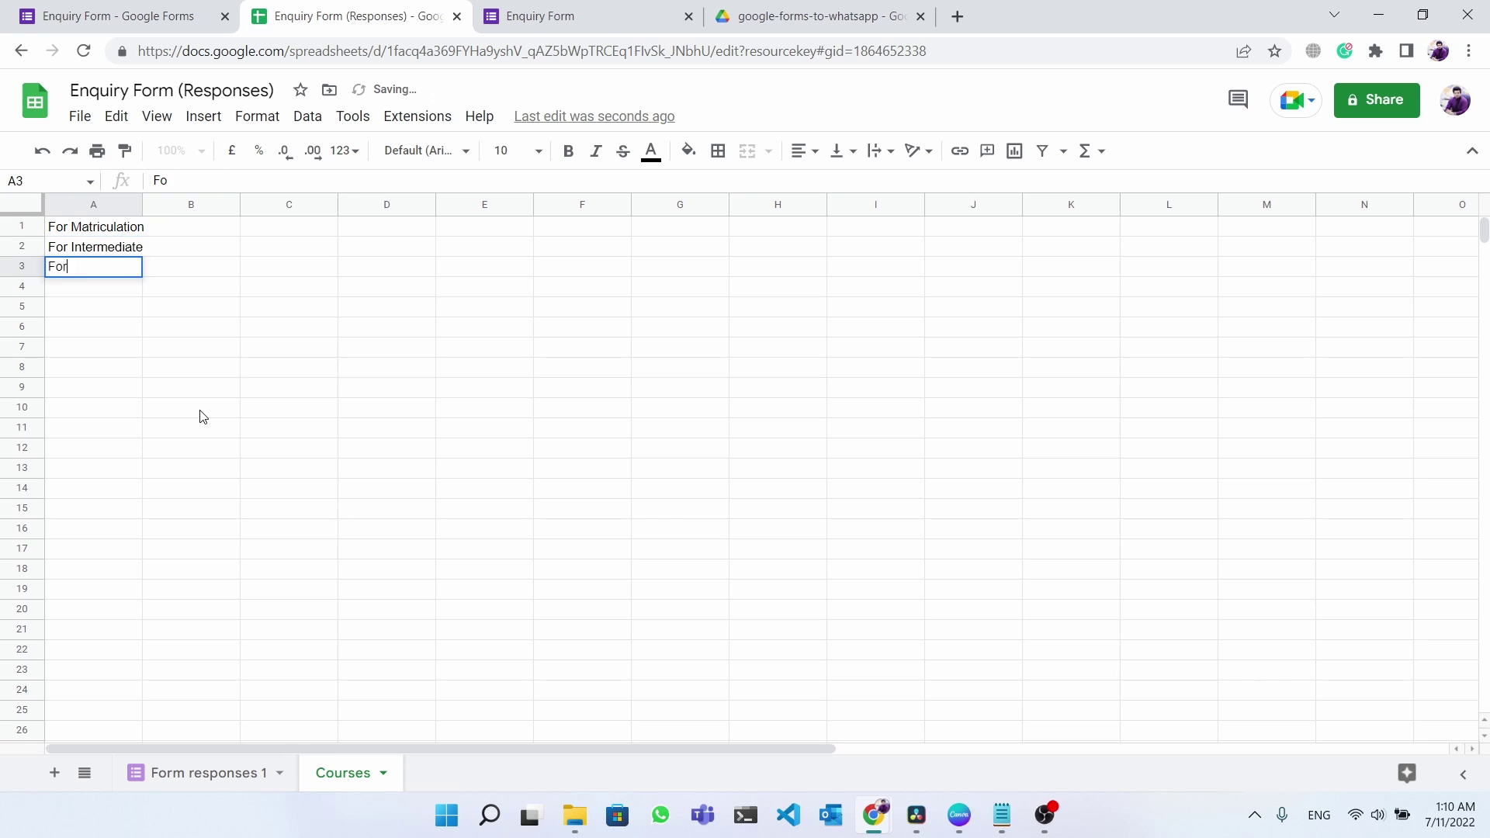
key("Return")
Step: Insert a header row with Course, GoogleDriverFileID and GoogleDriverFileURL, auto-fitting columns A–C
left_click(22, 226)
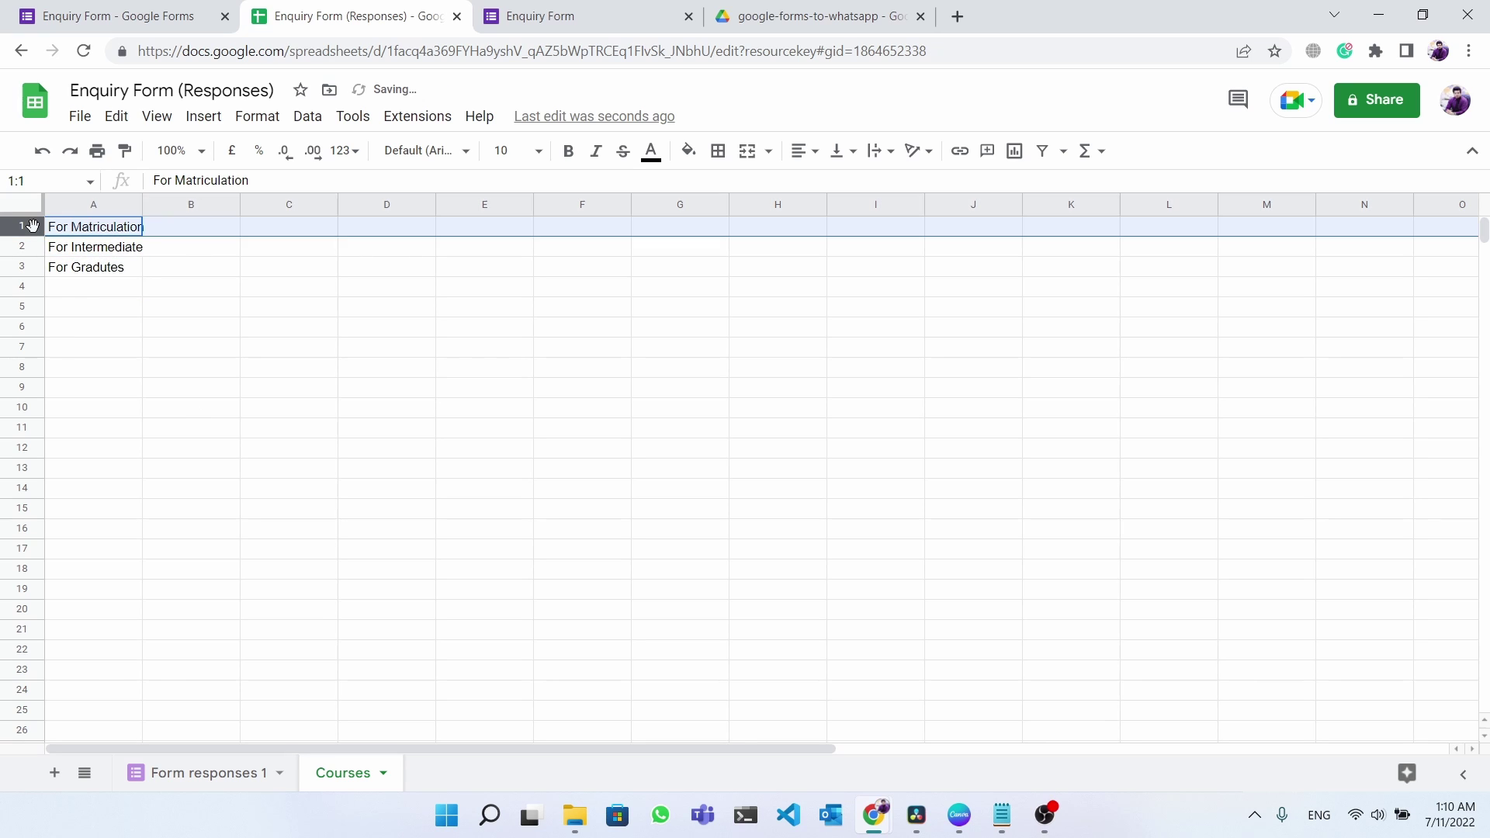
right_click(21, 226)
left_click(124, 388)
type("Course")
key("Tab")
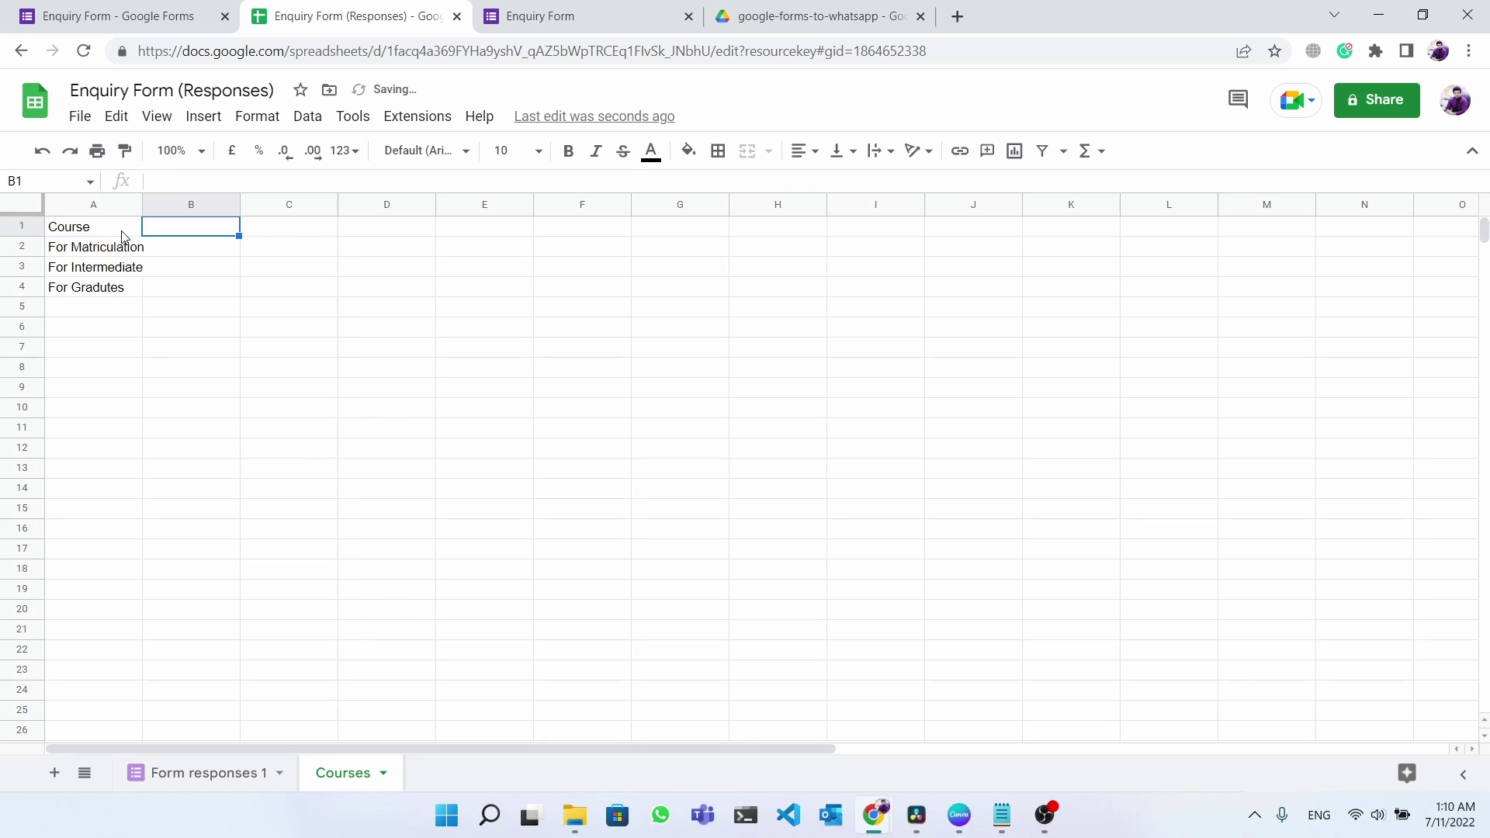
double_click(143, 204)
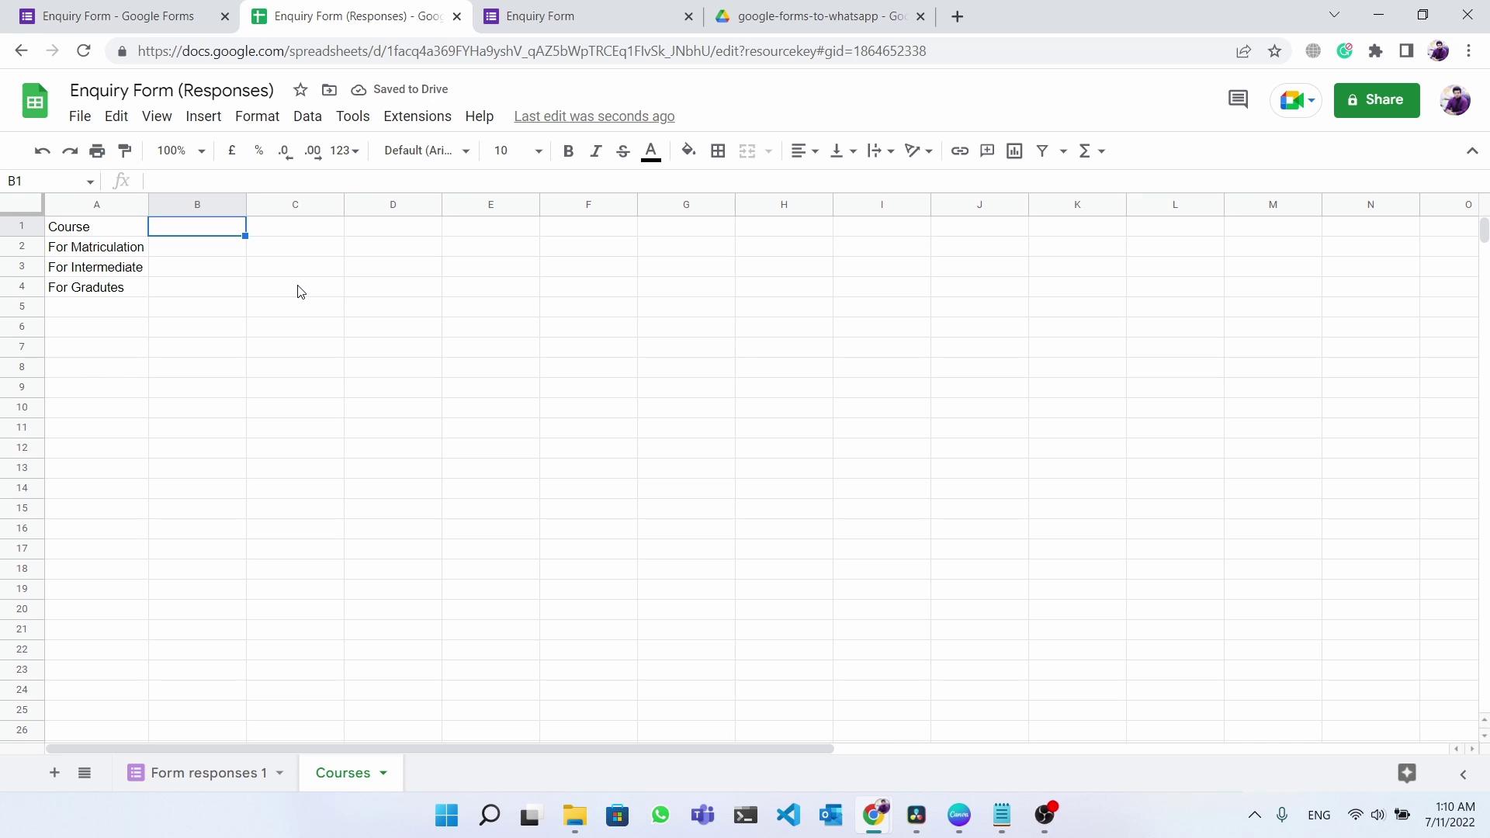
type("GoogleD")
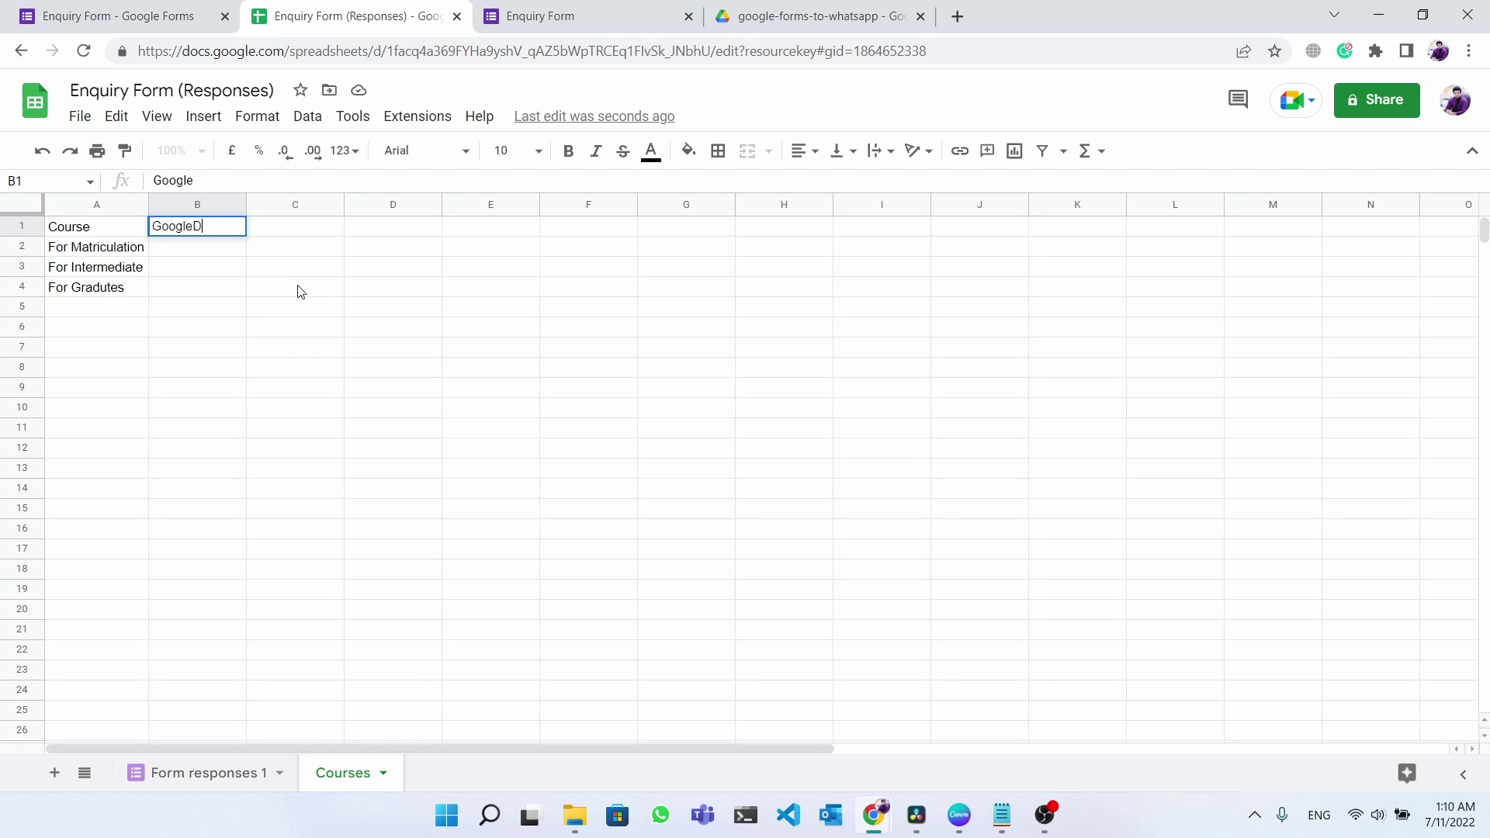
type("riverFileID")
key("Return")
double_click(246, 204)
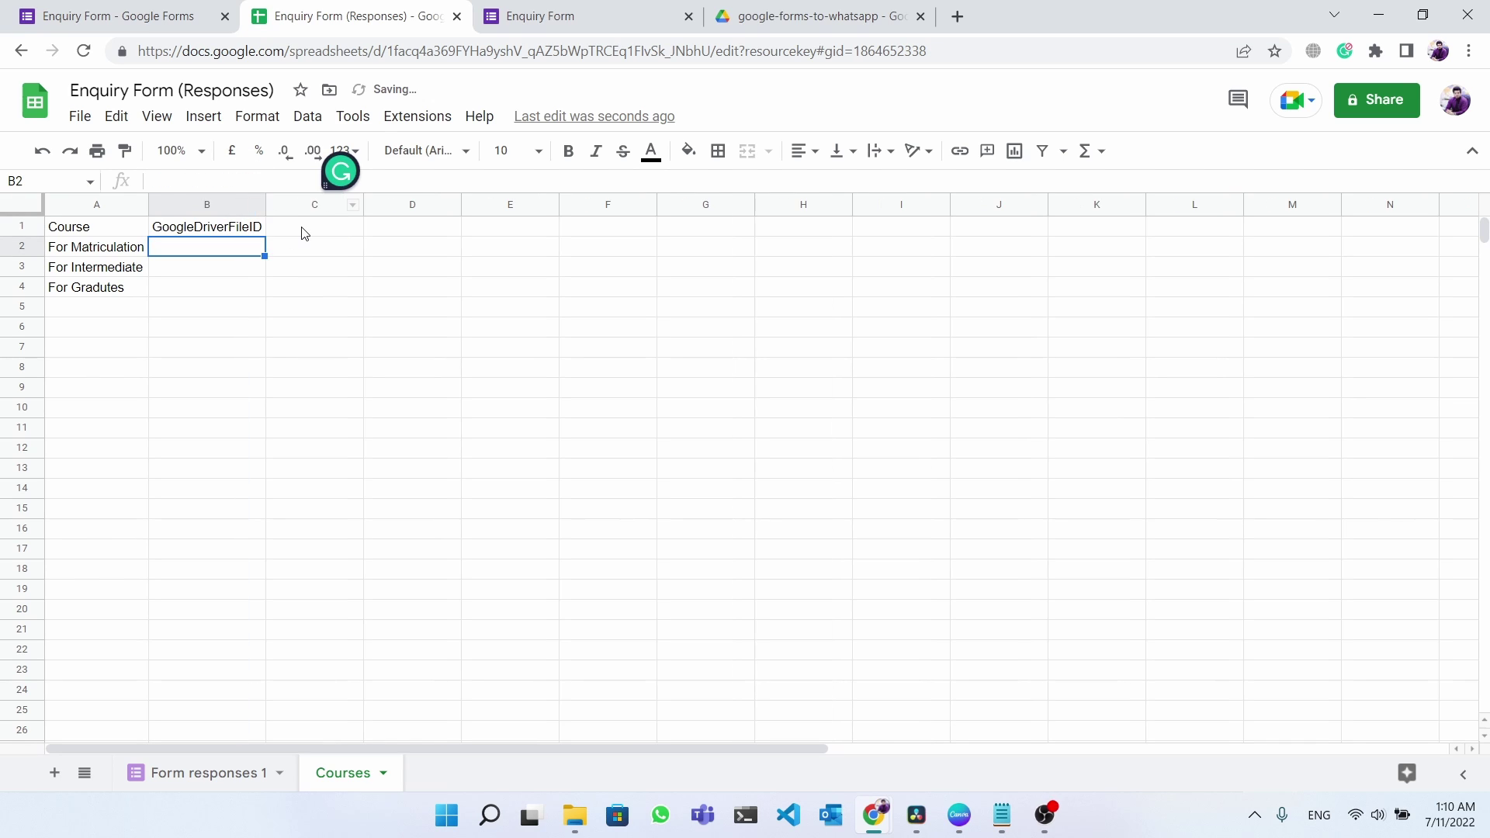
left_click(302, 231)
type("GoogleDriver")
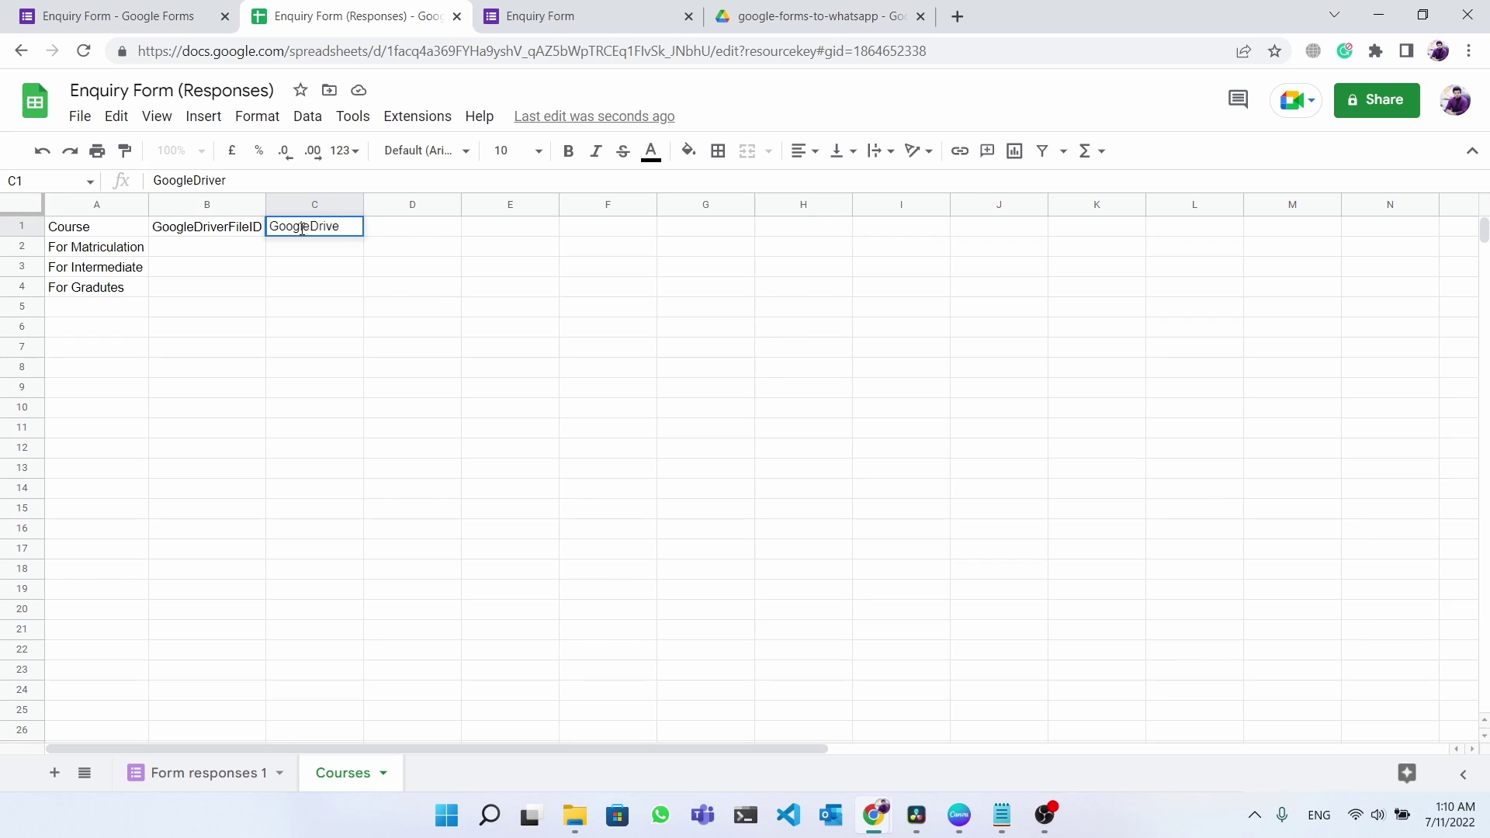
type("FileURL")
key("Return")
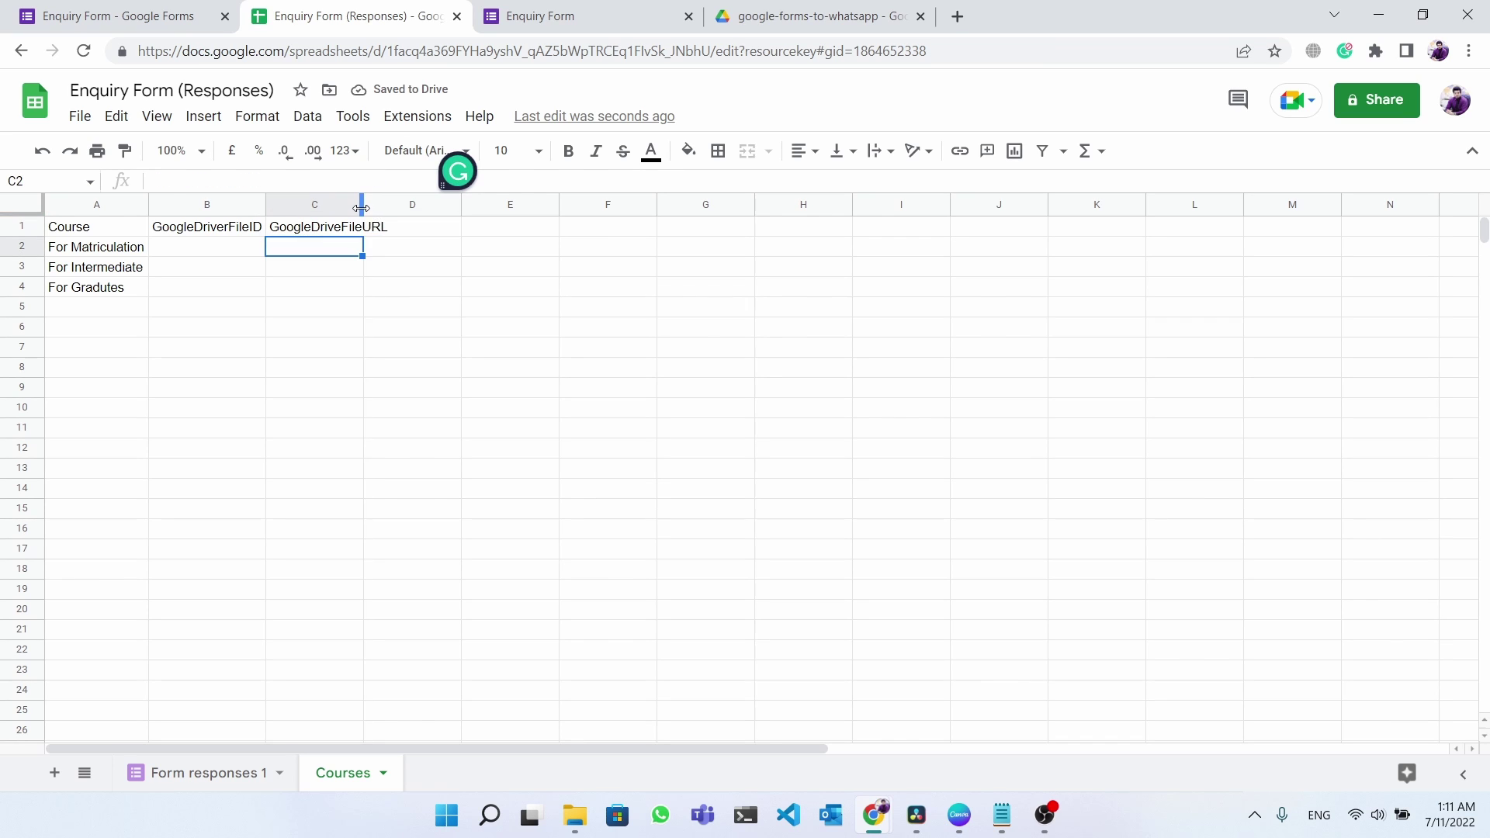
double_click(362, 206)
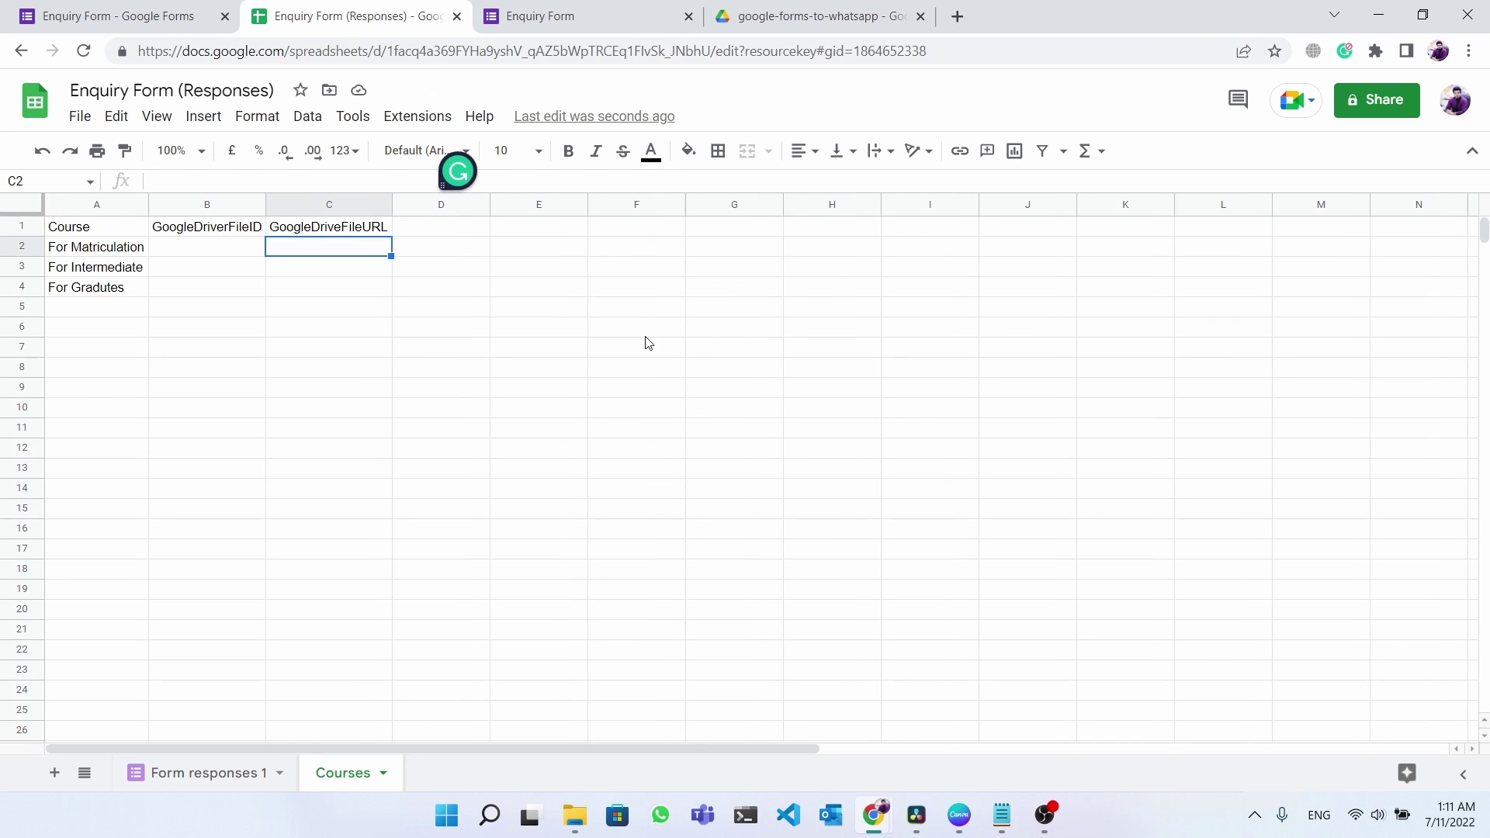
Step: Share matric.pdf in Drive so anyone with the link can view, and copy its link
left_click(765, 10)
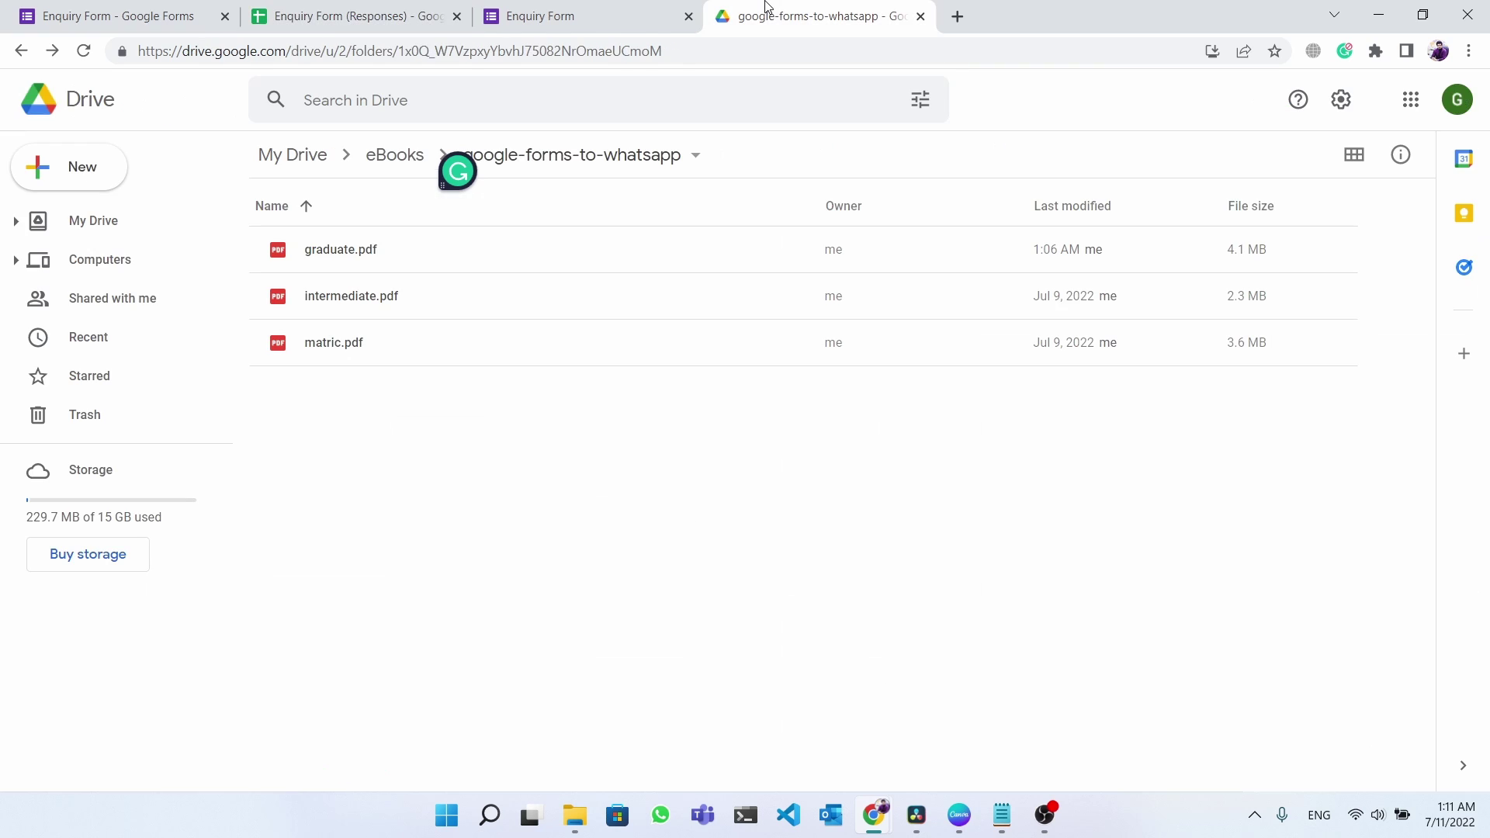
right_click(332, 342)
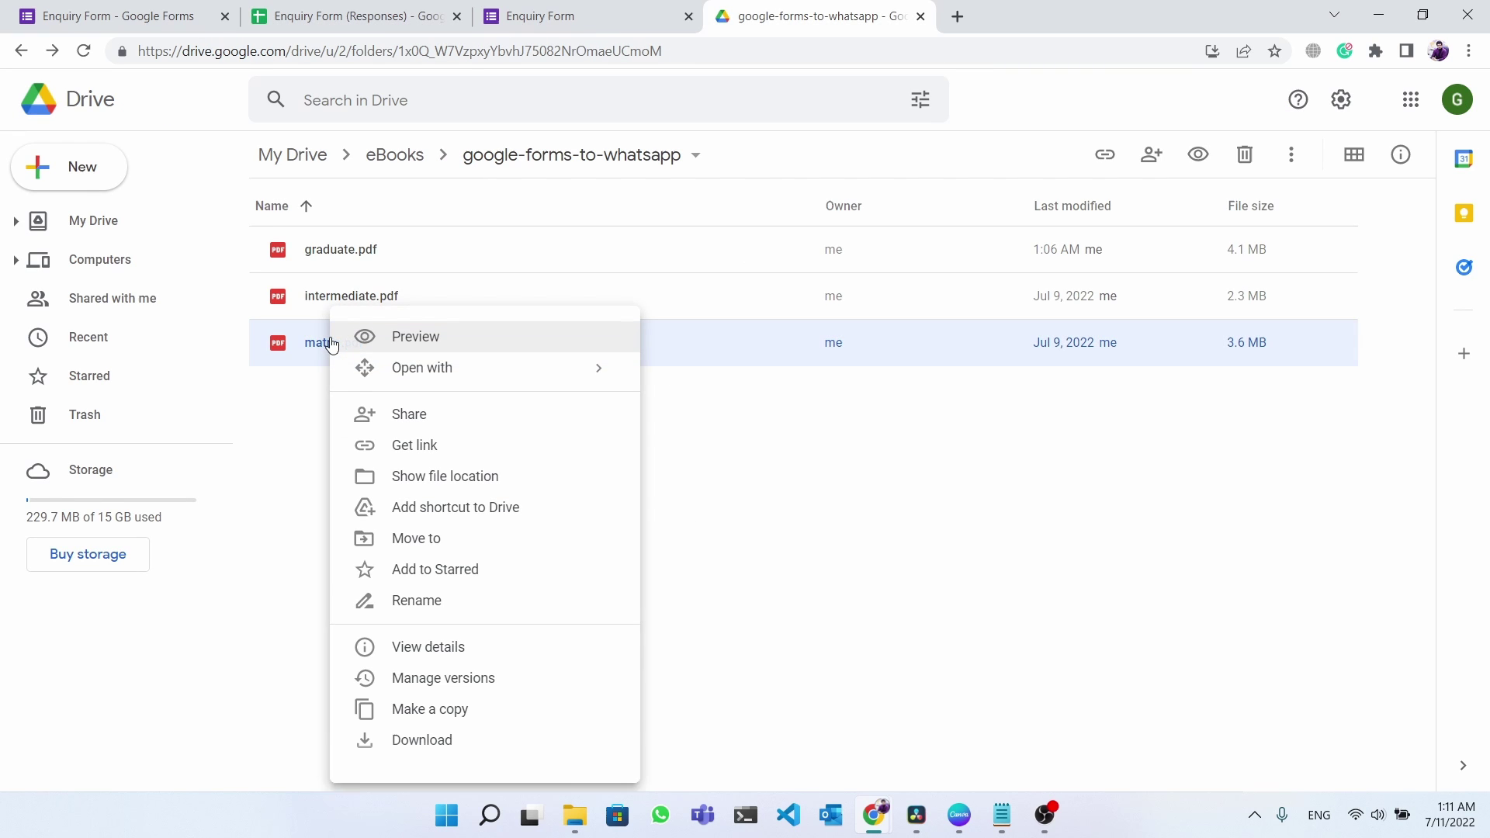
left_click(423, 458)
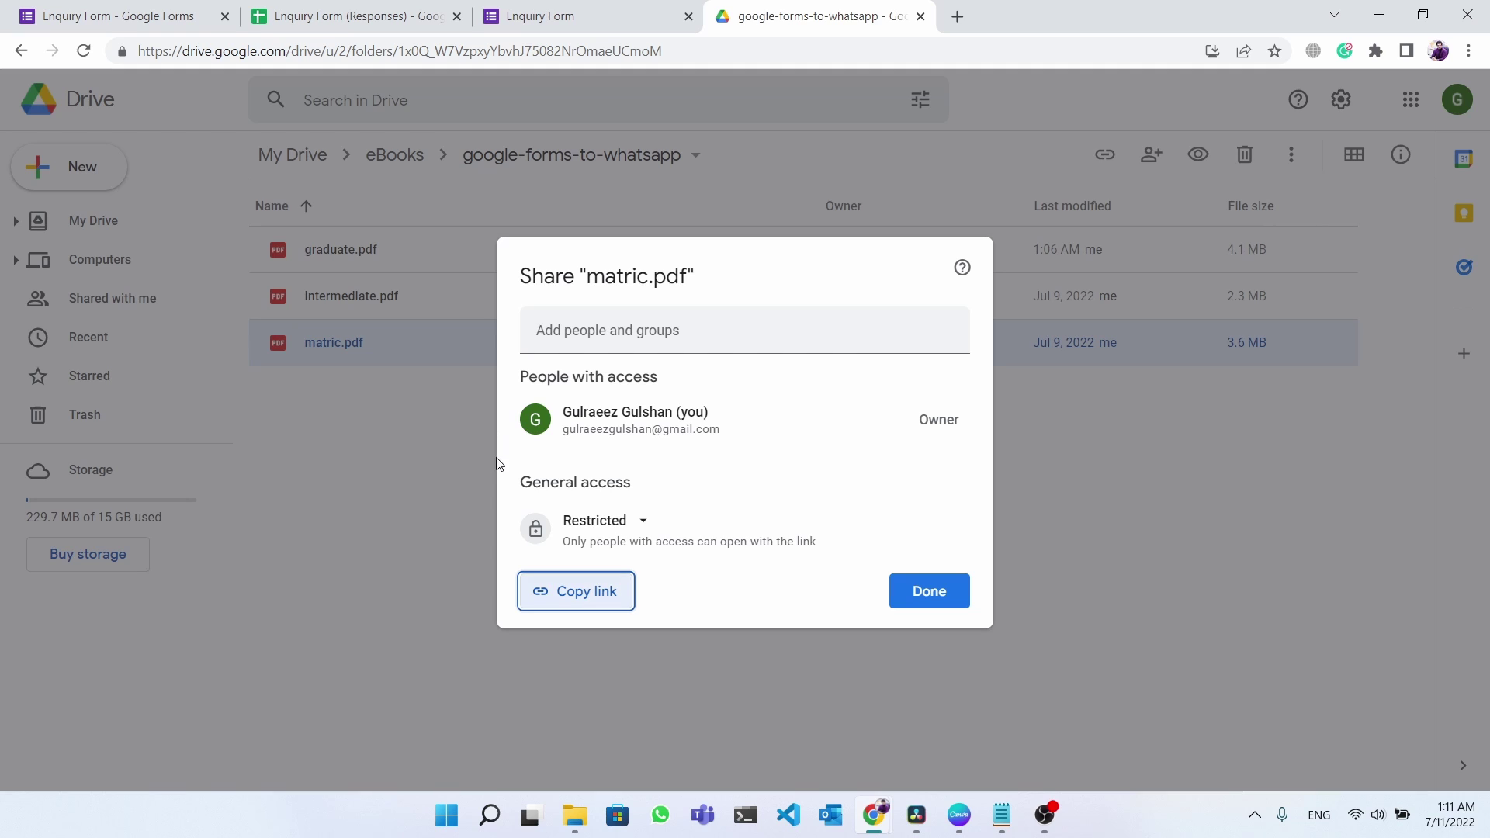
left_click(607, 533)
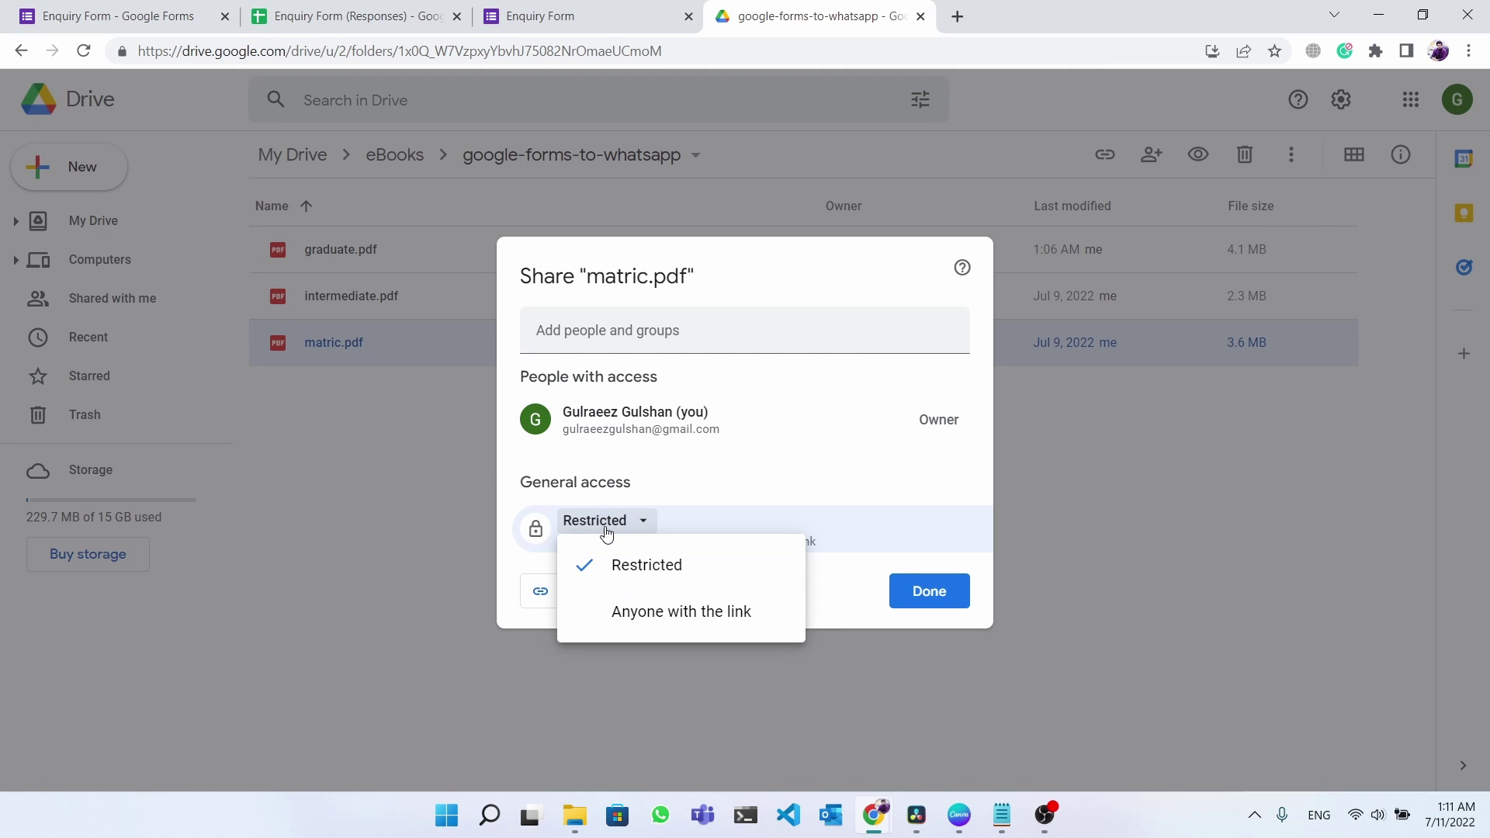
left_click(630, 607)
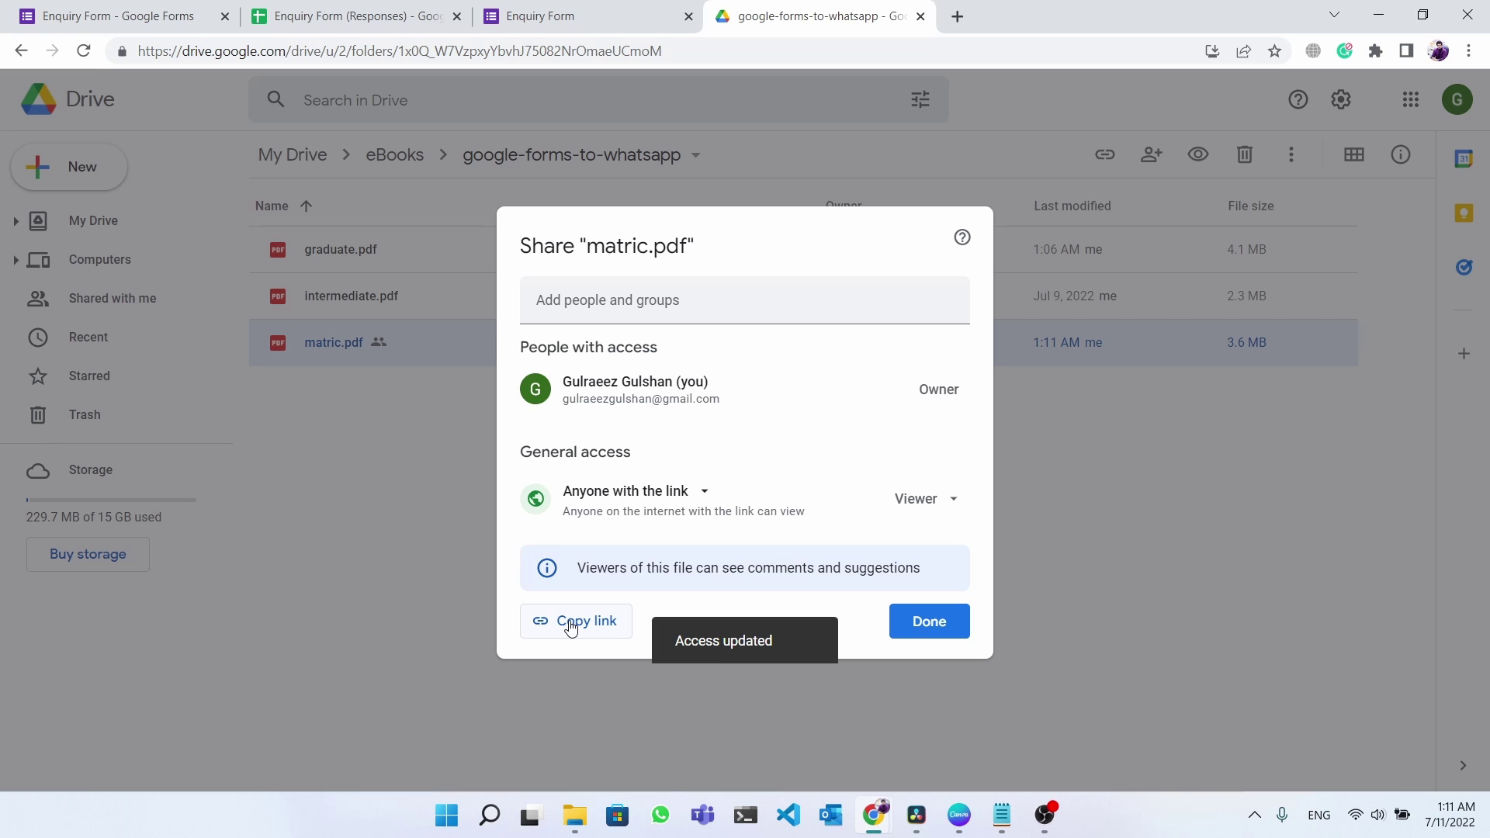
left_click(571, 628)
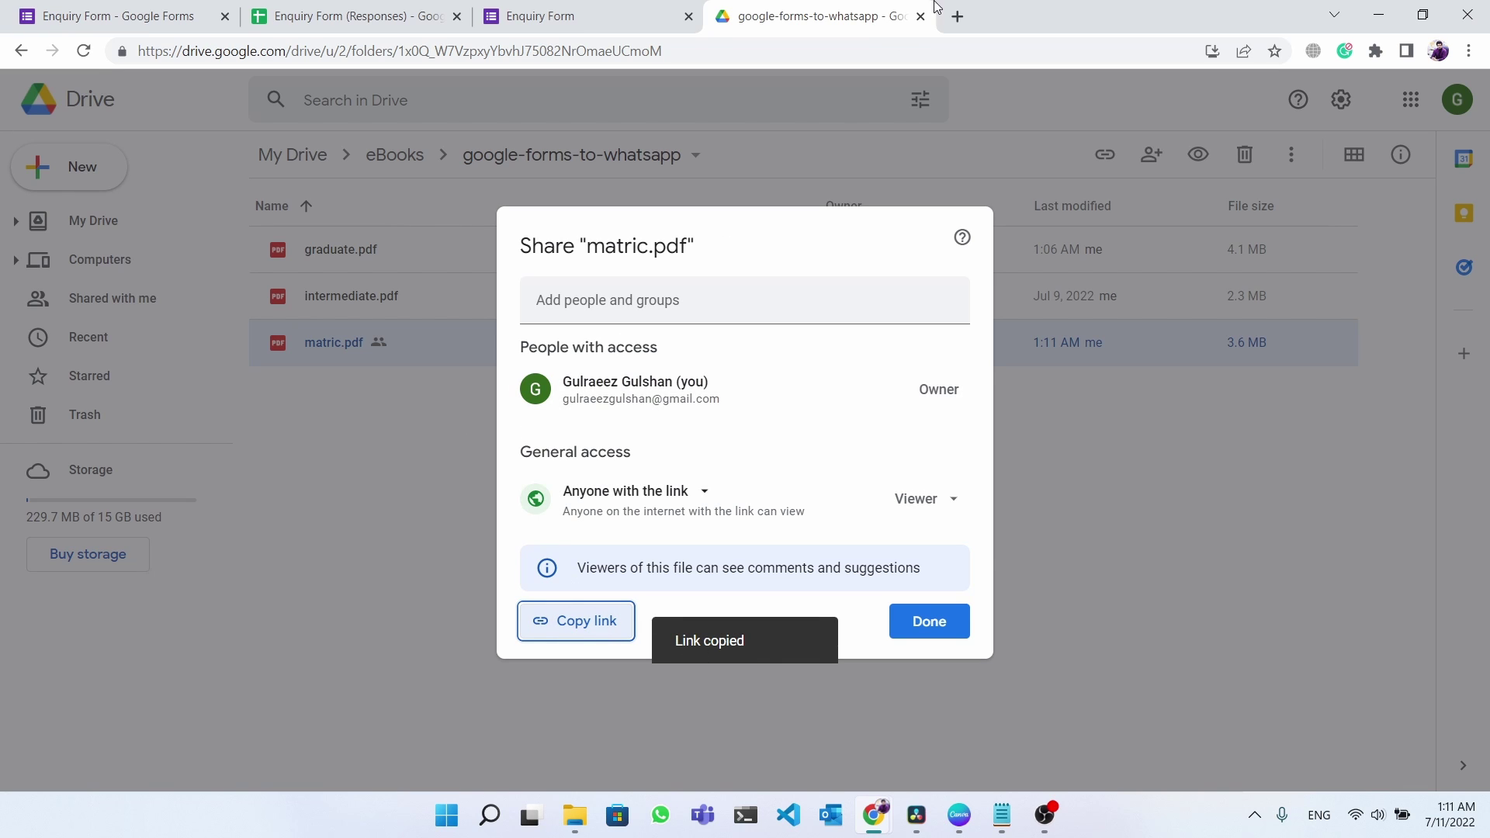
Step: Paste the share link in a new tab, select its file ID, and pick cell B2
left_click(957, 16)
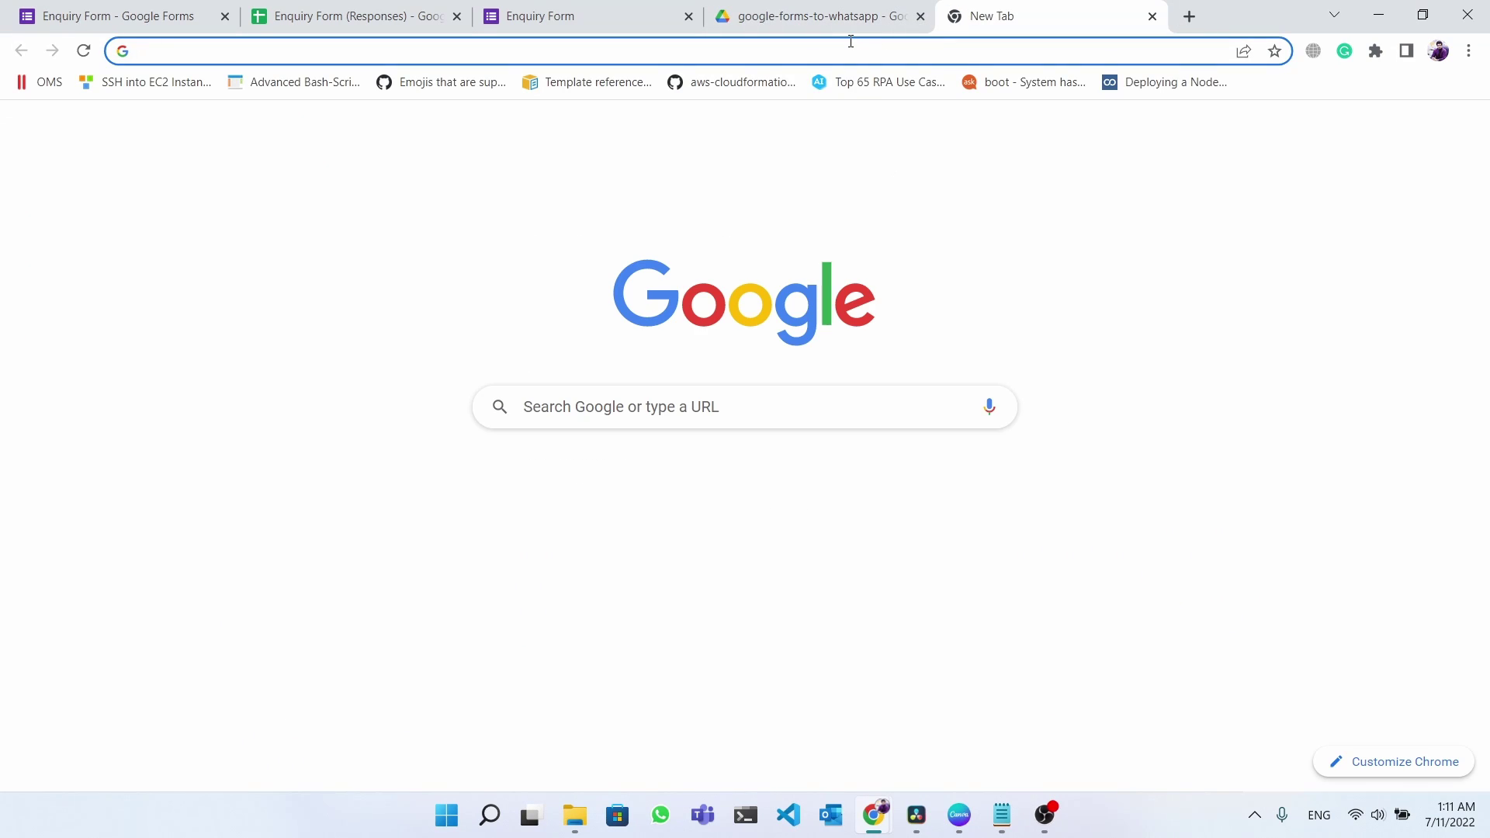
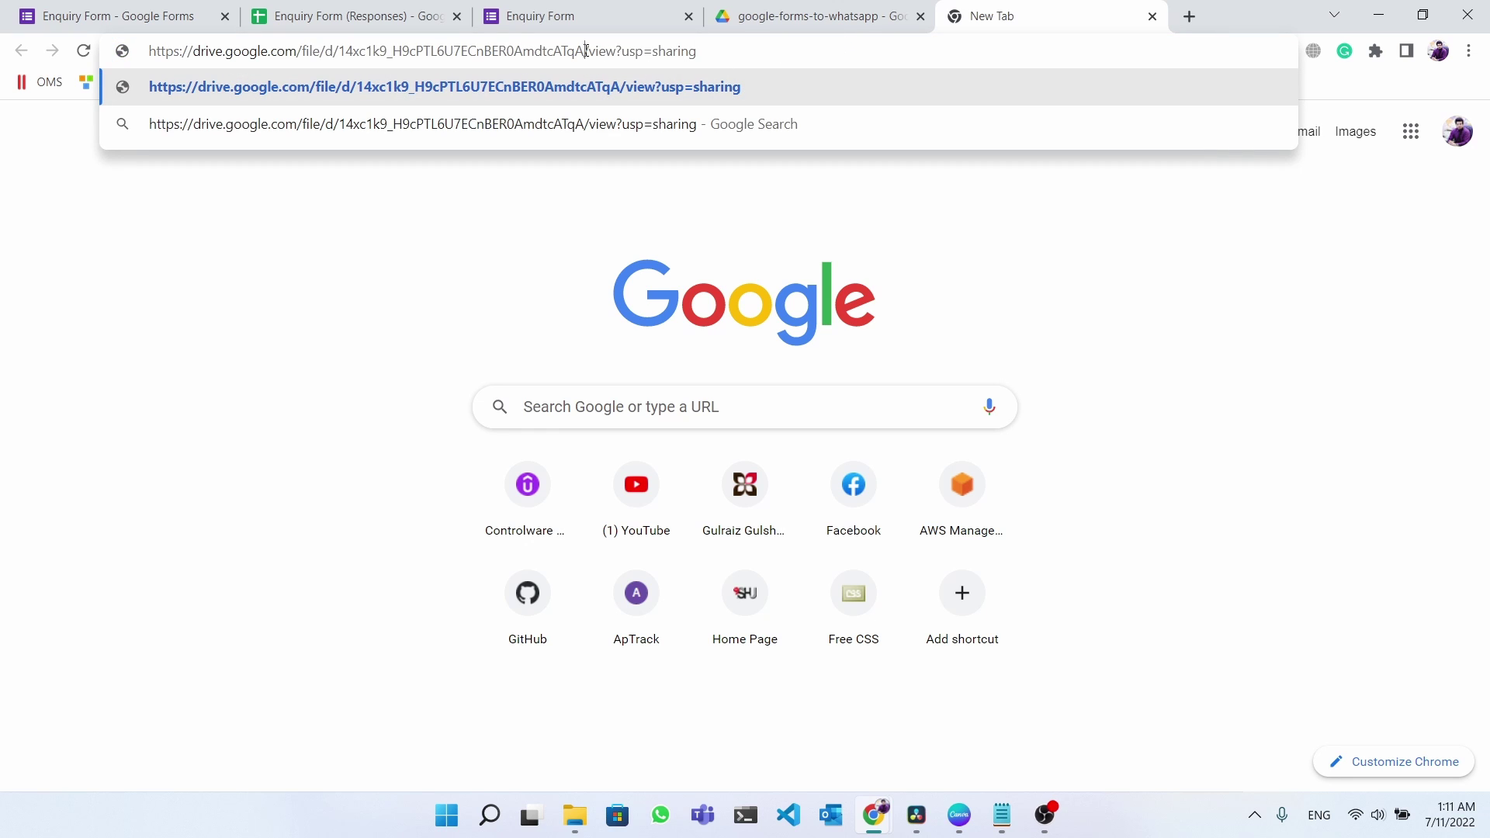
left_click_drag(585, 51, 339, 52)
key("ctrl+c")
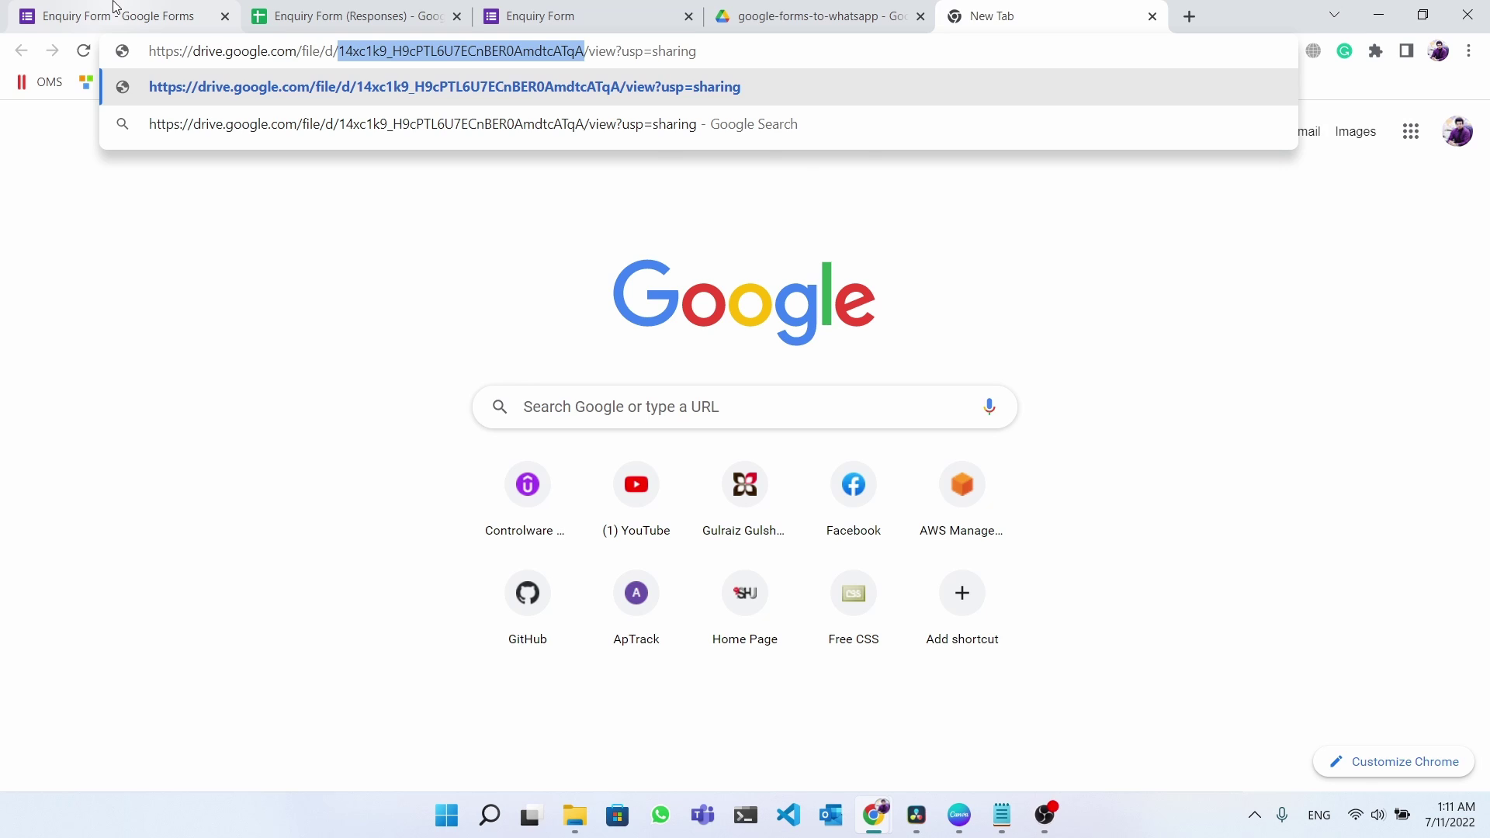
left_click(349, 15)
left_click(208, 249)
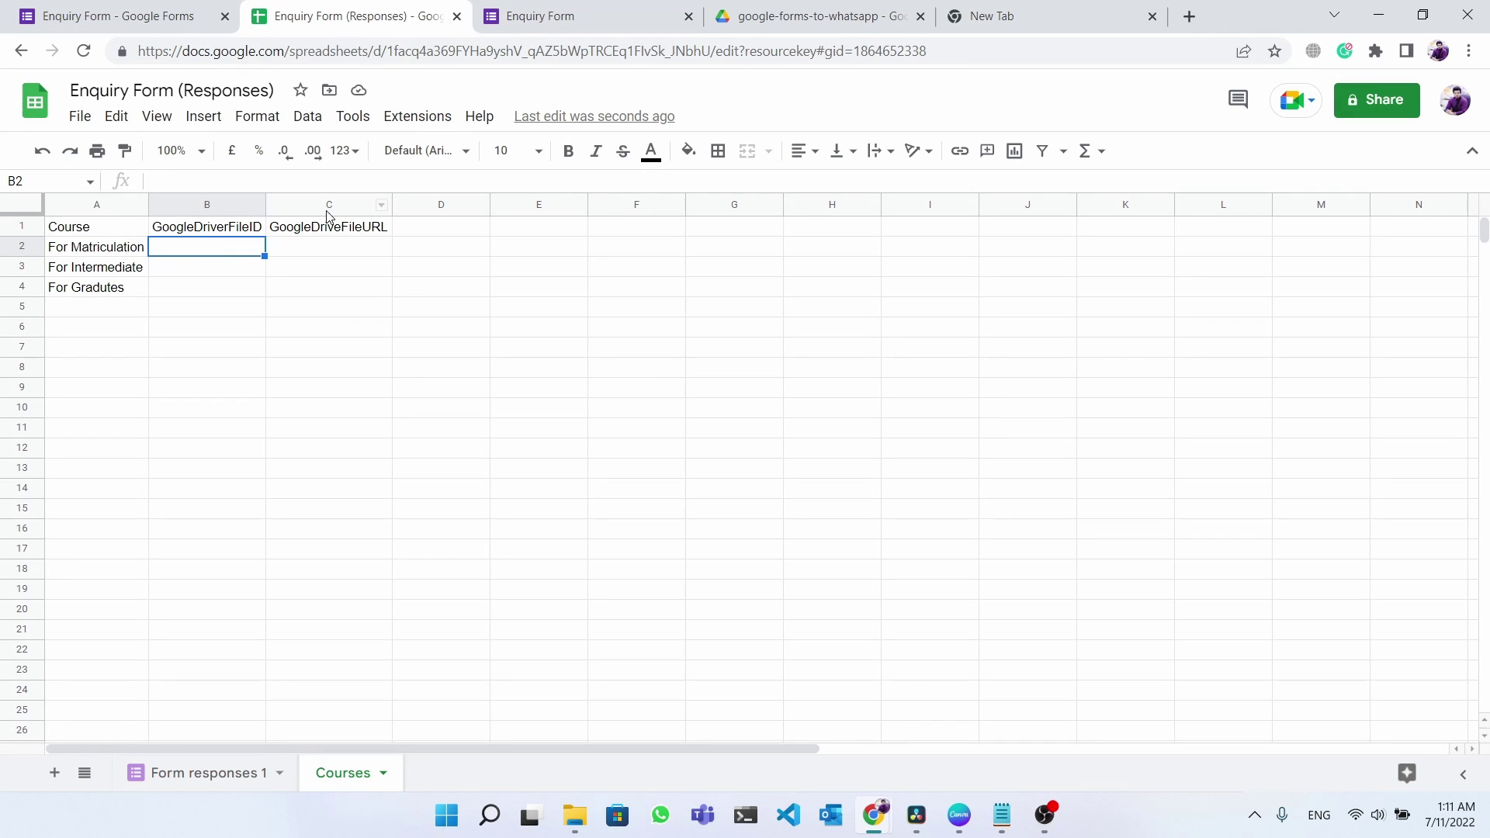
Step: Paste the matric.pdf file ID into B2 and auto-fit column B to the IDs
key("Return")
key("ctrl+v")
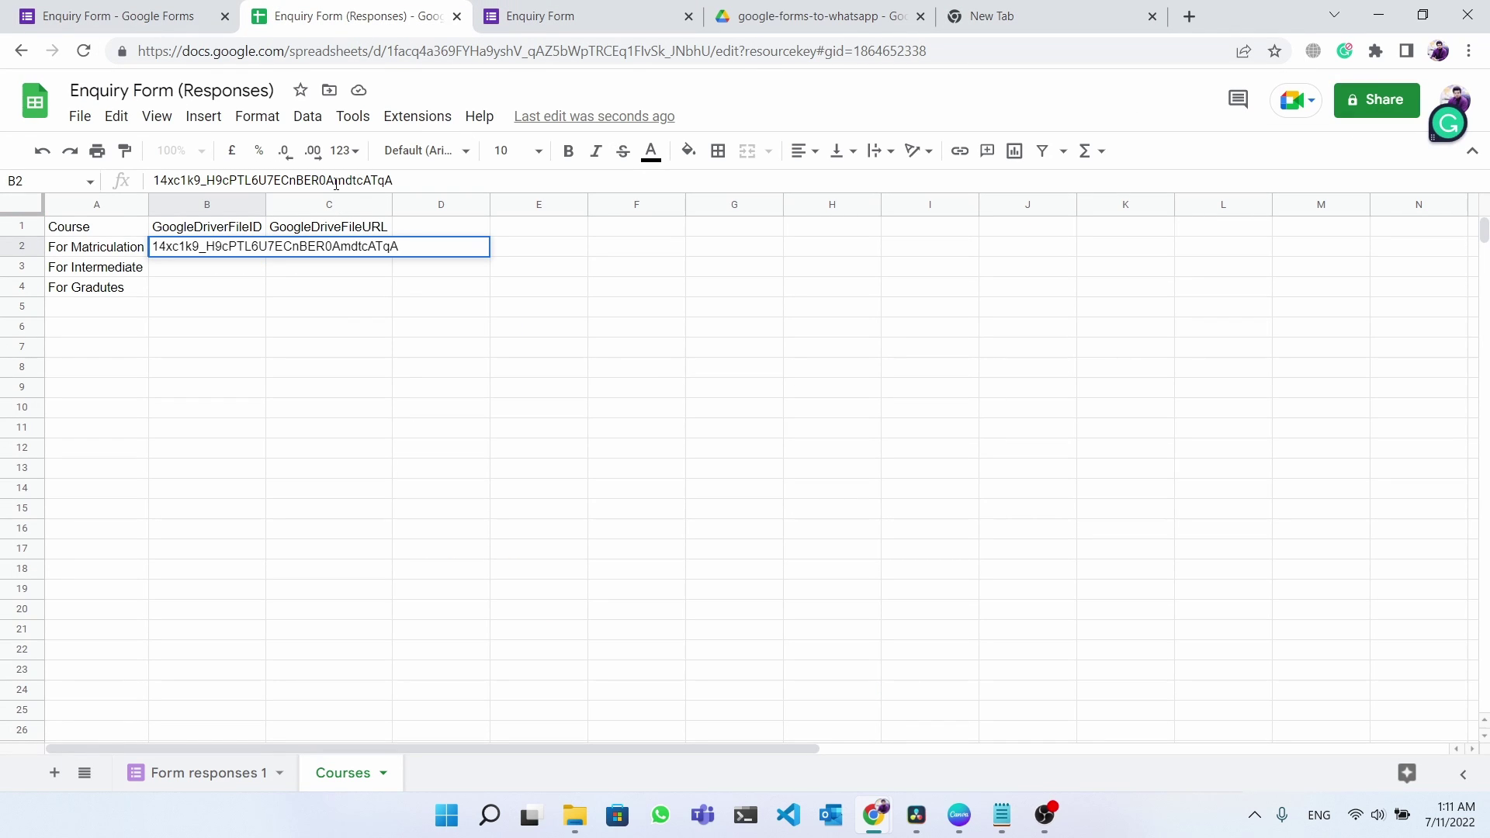
key("Return")
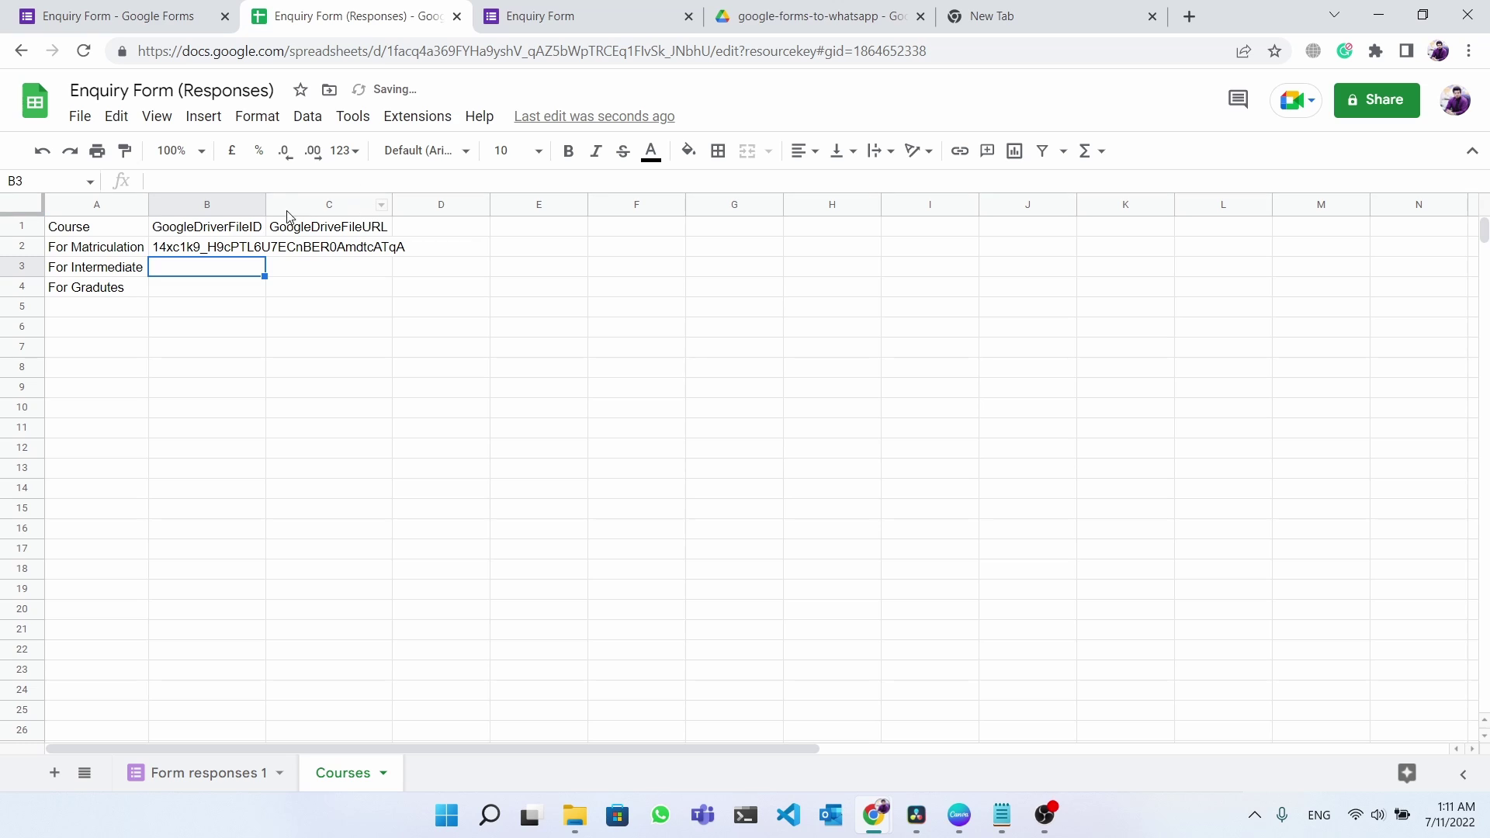
double_click(265, 205)
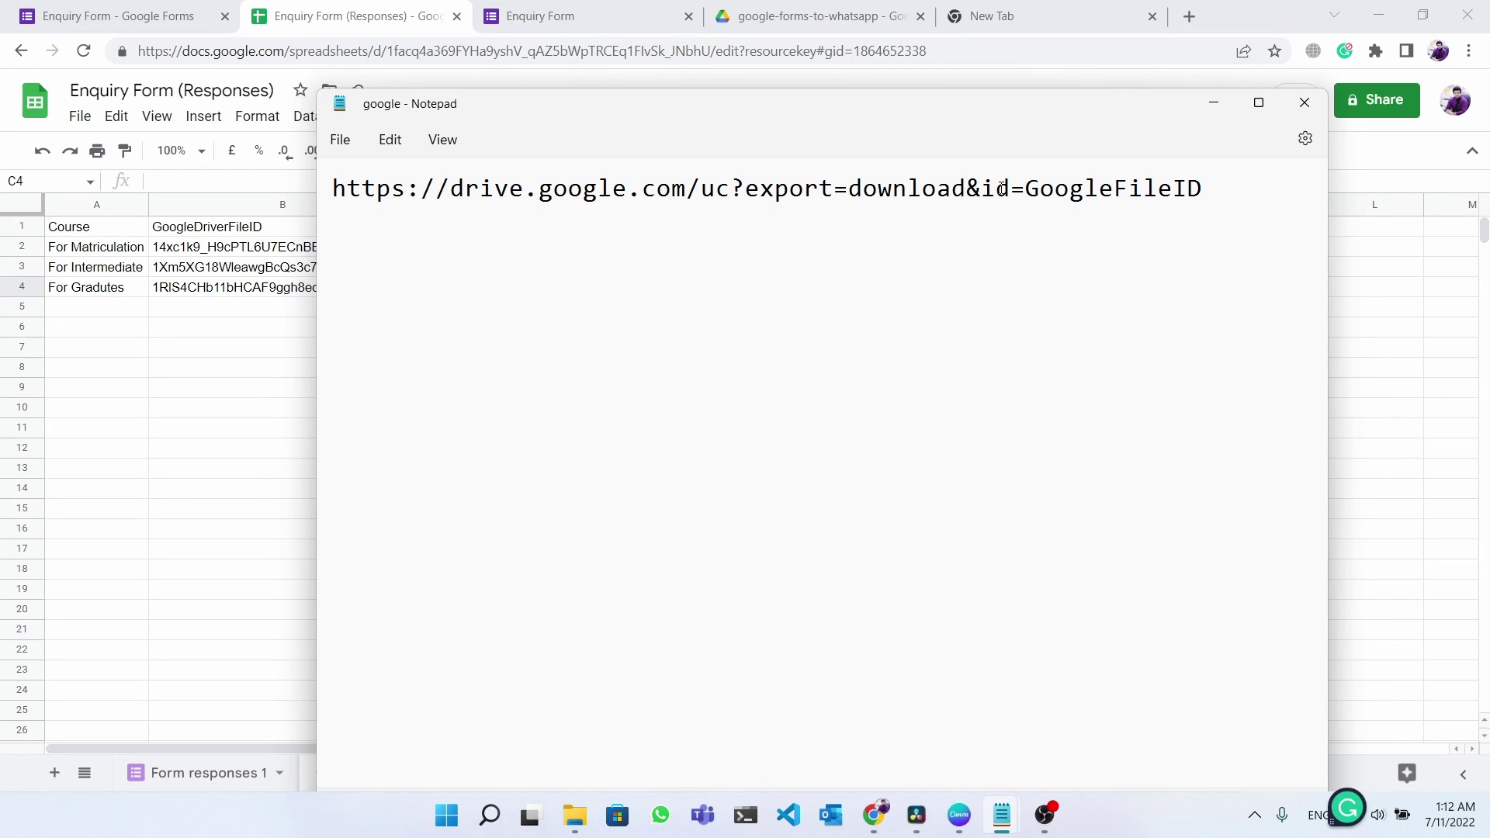
left_click_drag(1011, 190, 743, 190)
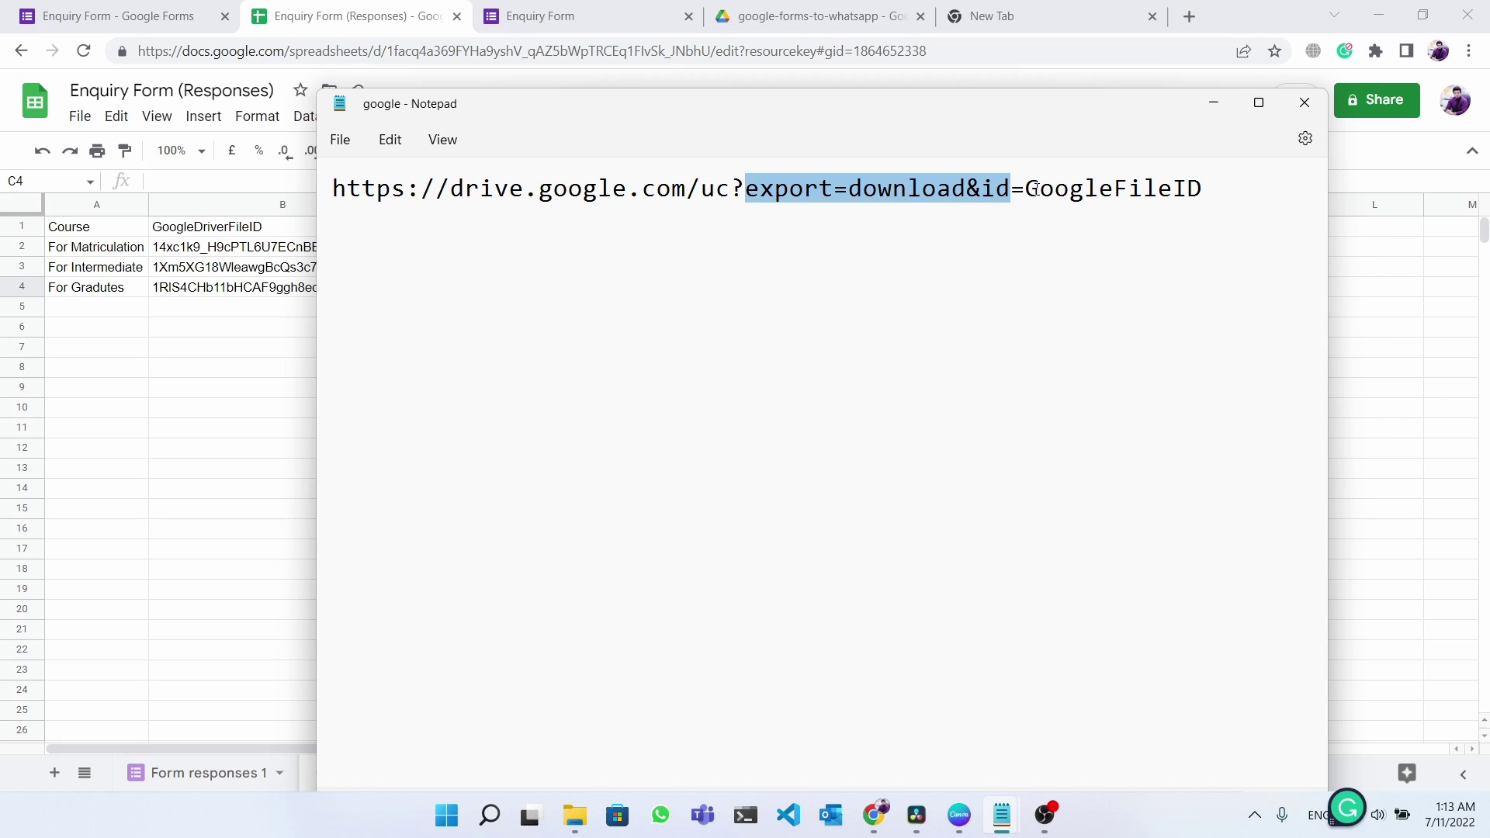
left_click_drag(1024, 190, 324, 193)
key("ctrl+c")
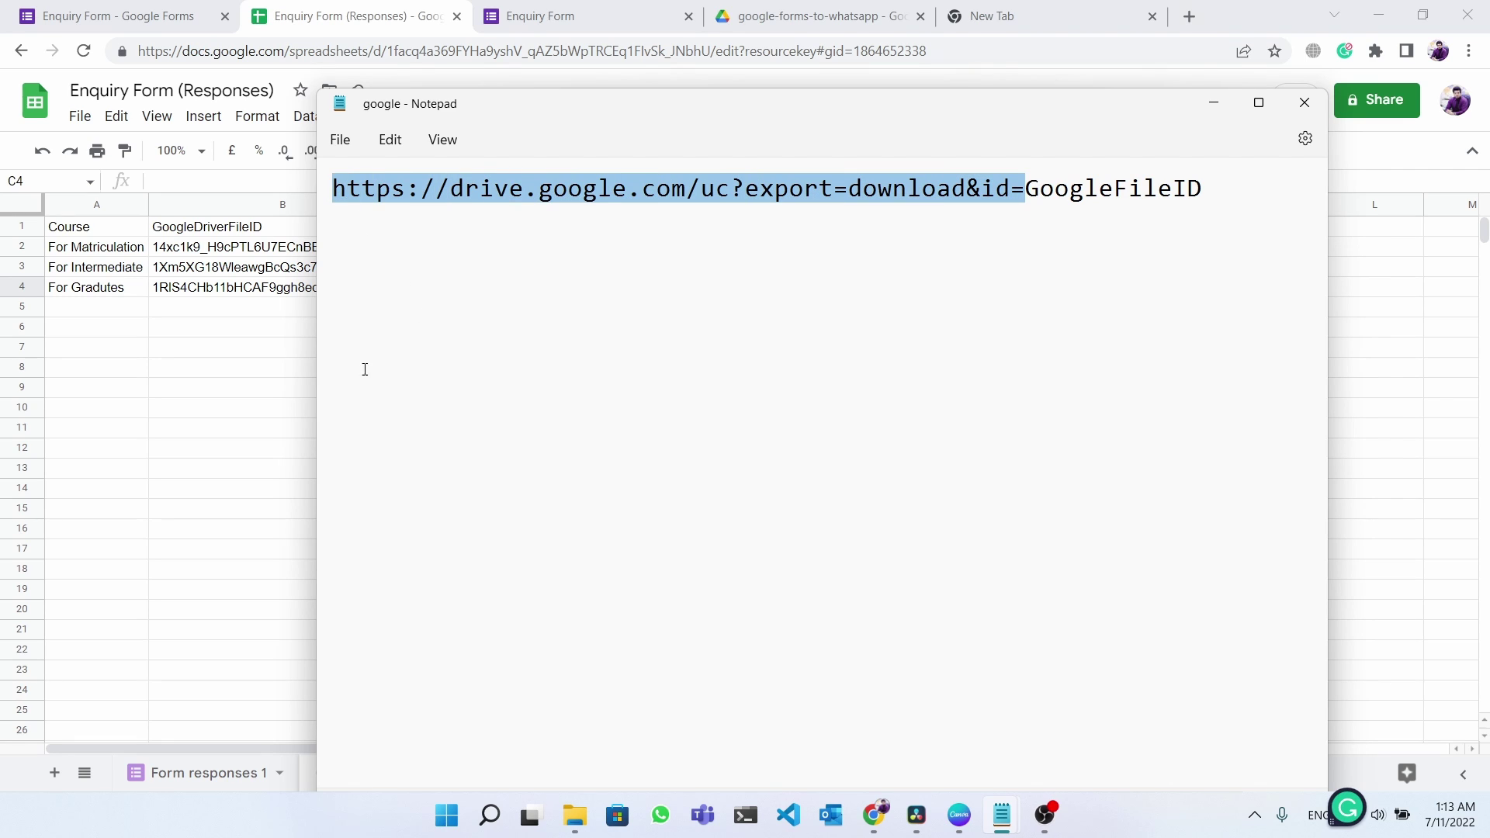
left_click(301, 388)
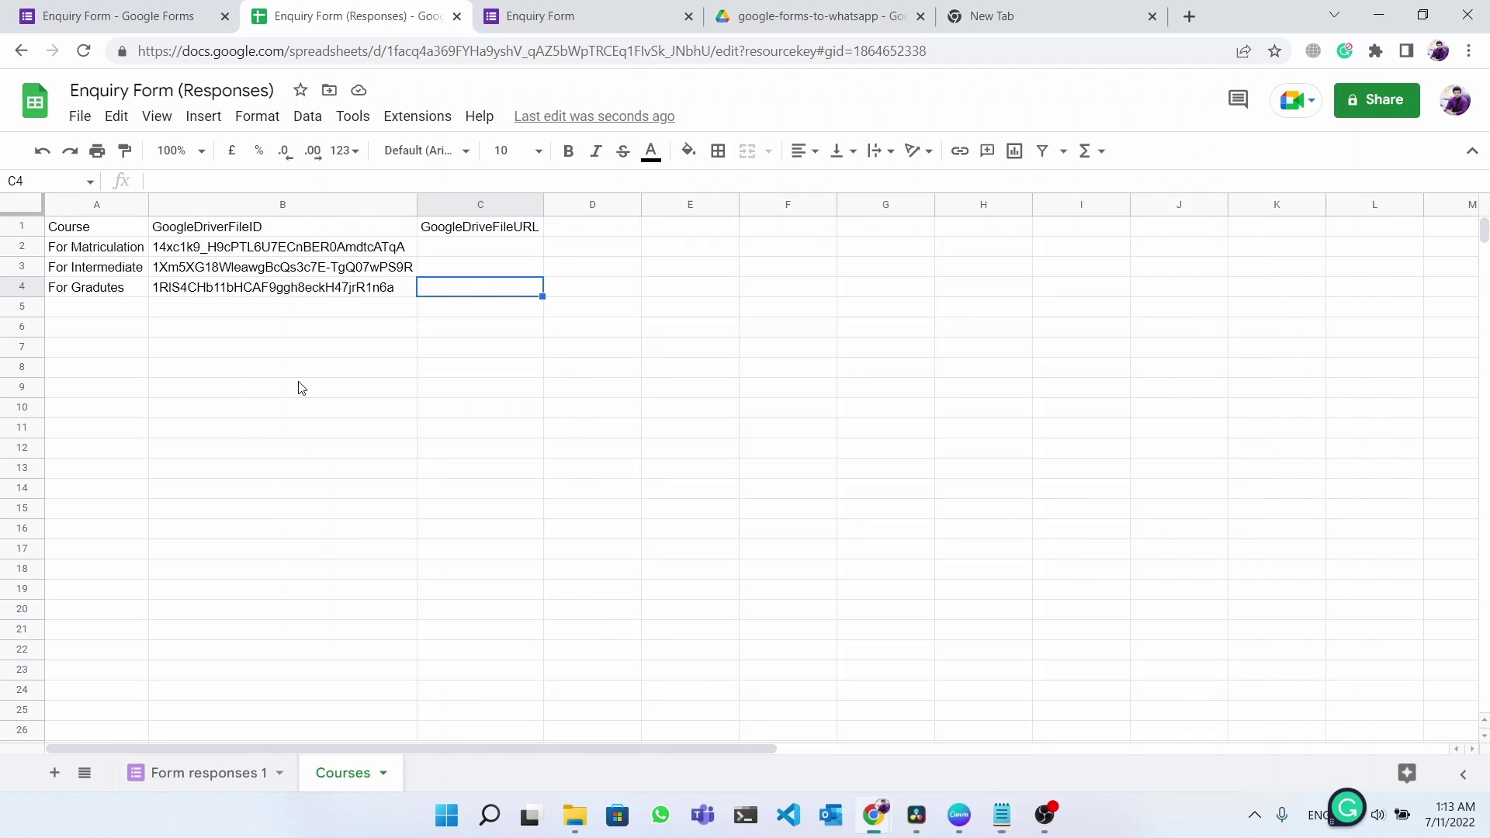
Step: Enter =CONCAT("<download prefix>",B2) in C2 and accept the auto-fill for C3:C4
left_click(497, 243)
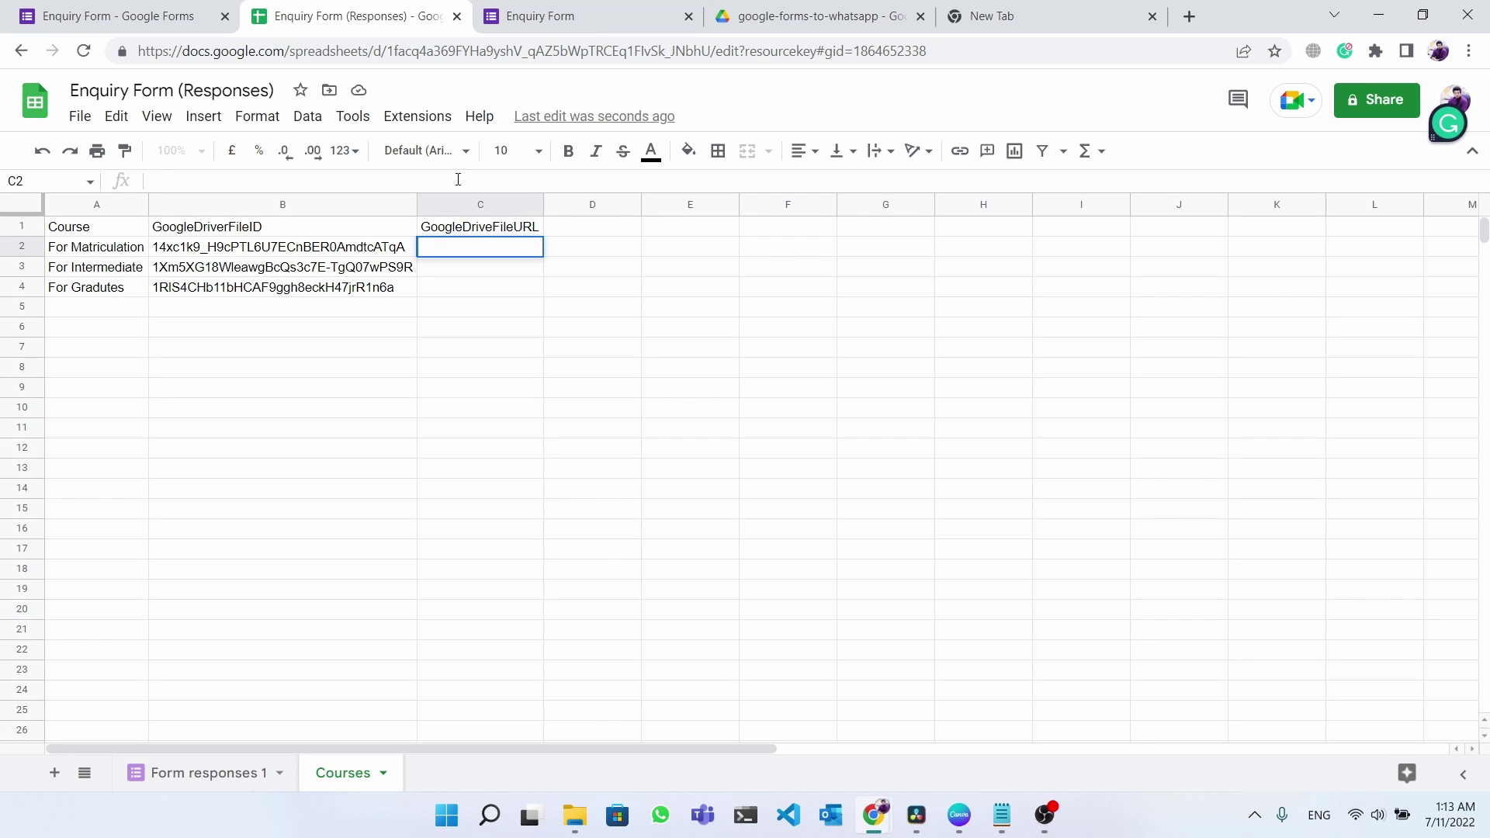
type("=conc")
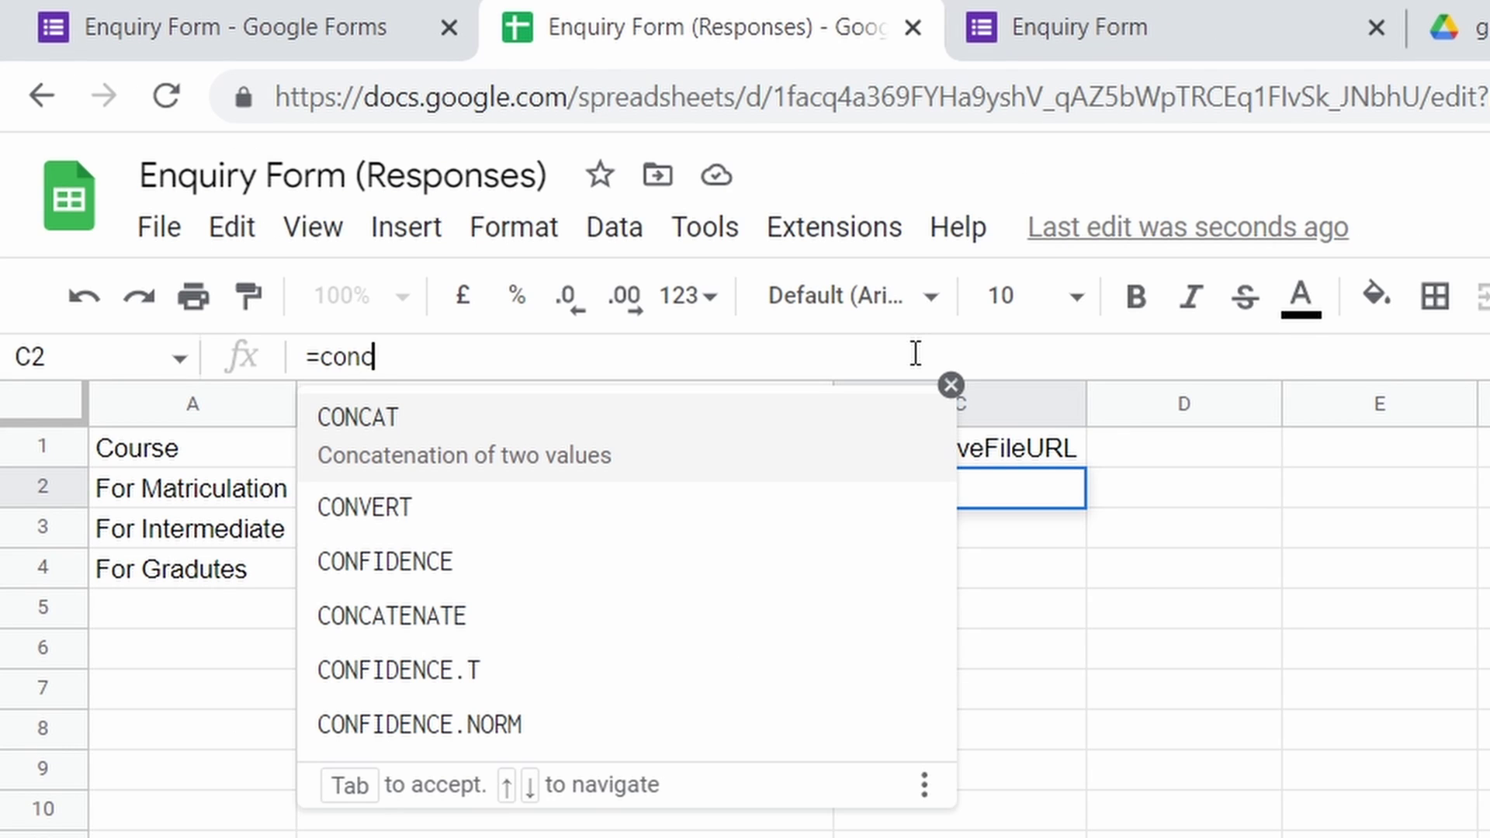
key("Tab")
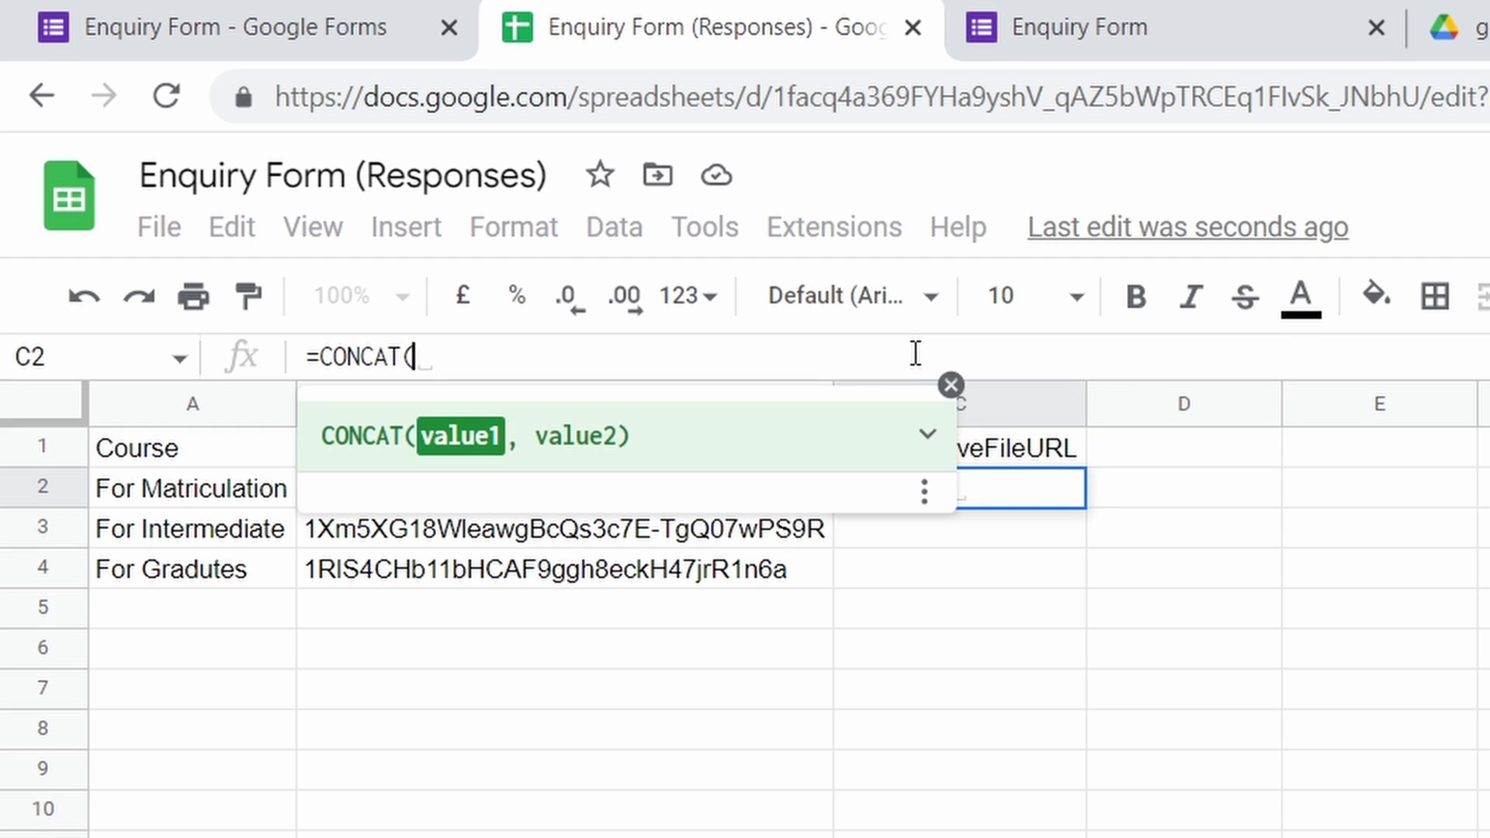
type("\"\"")
key("ctrl+v")
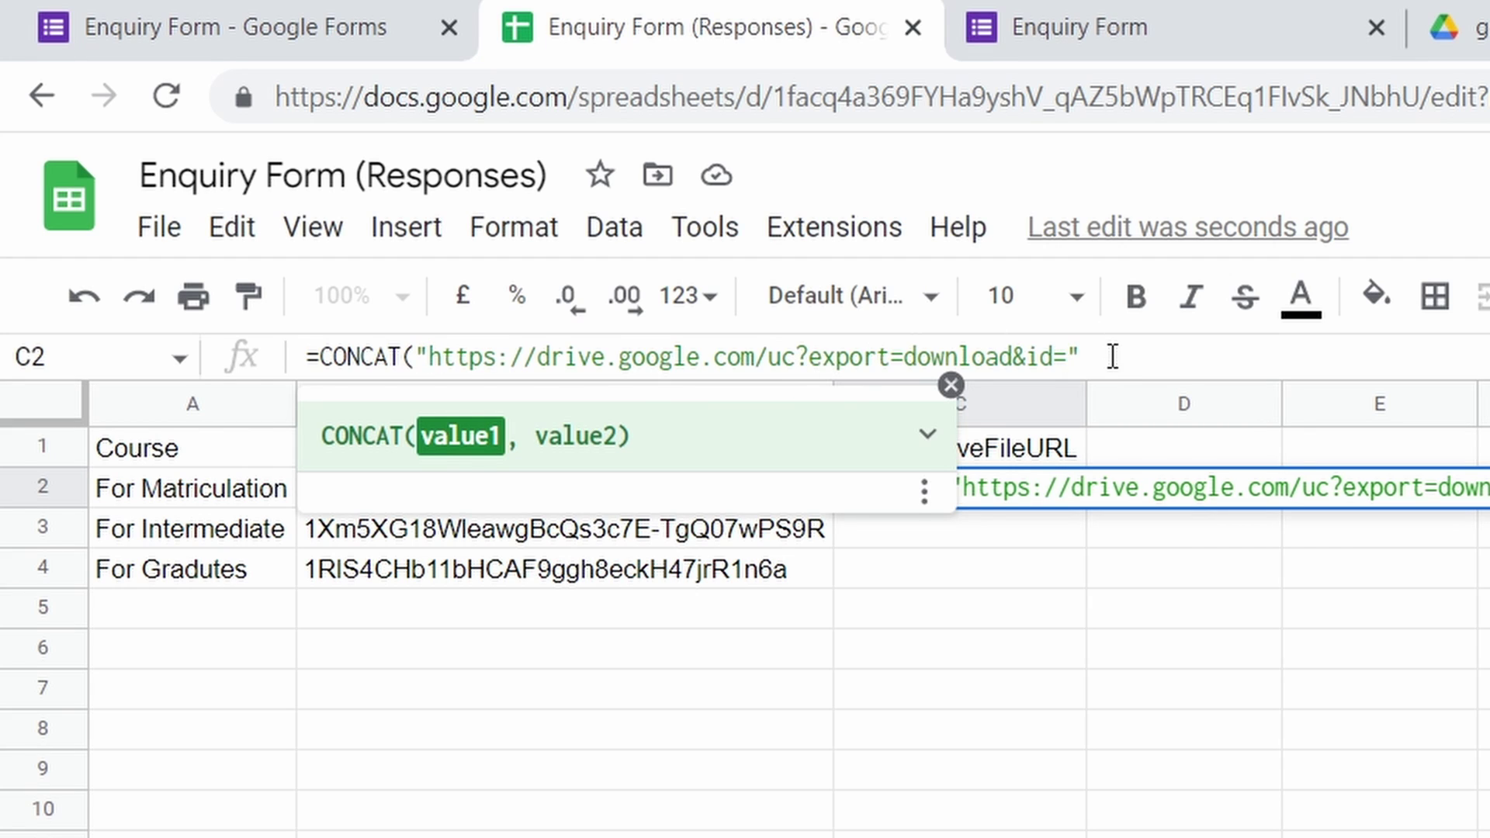
left_click(1117, 363)
type(",")
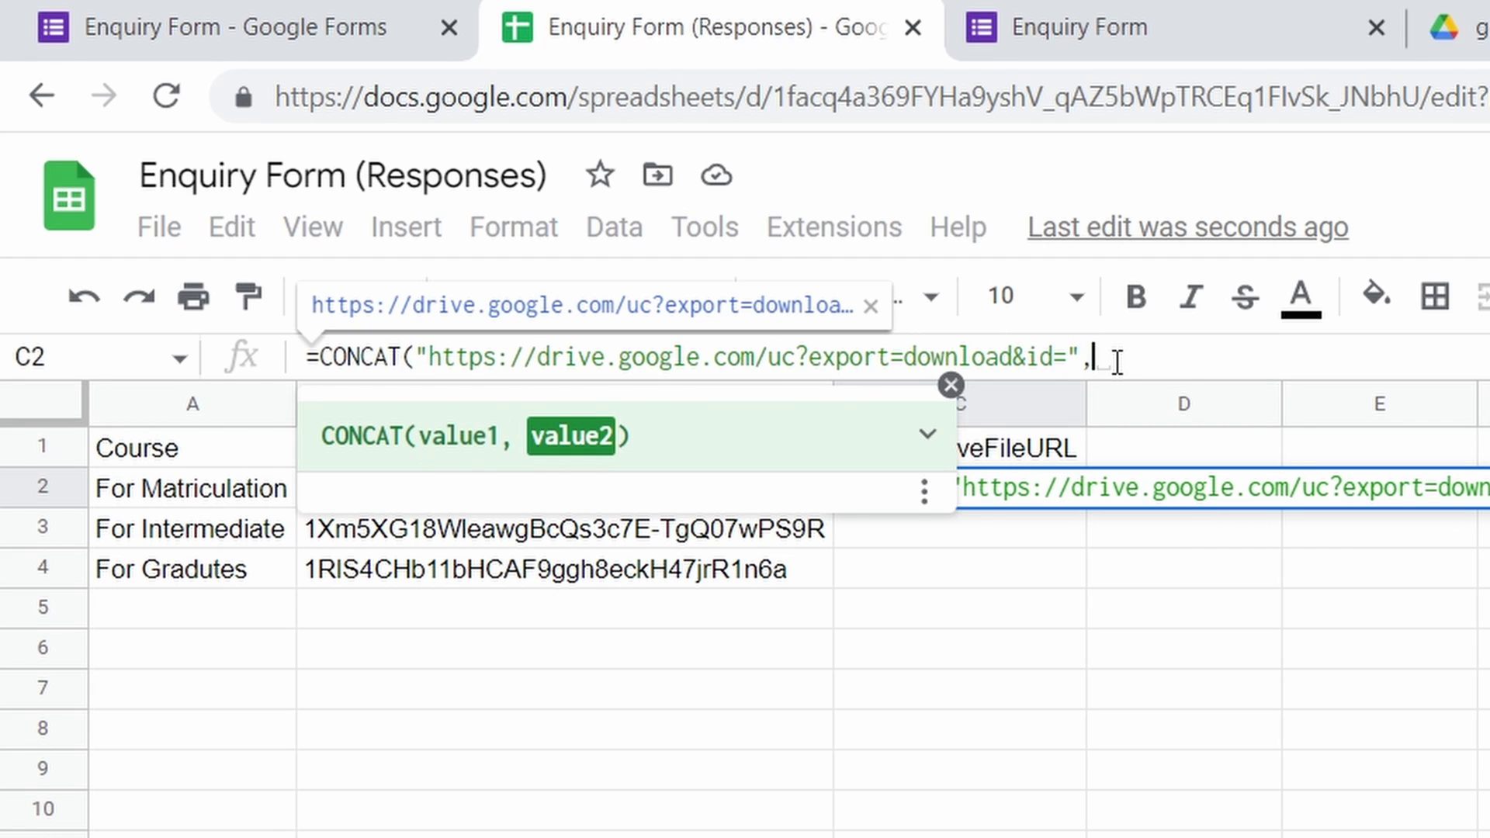
left_click(408, 524)
left_click(439, 491)
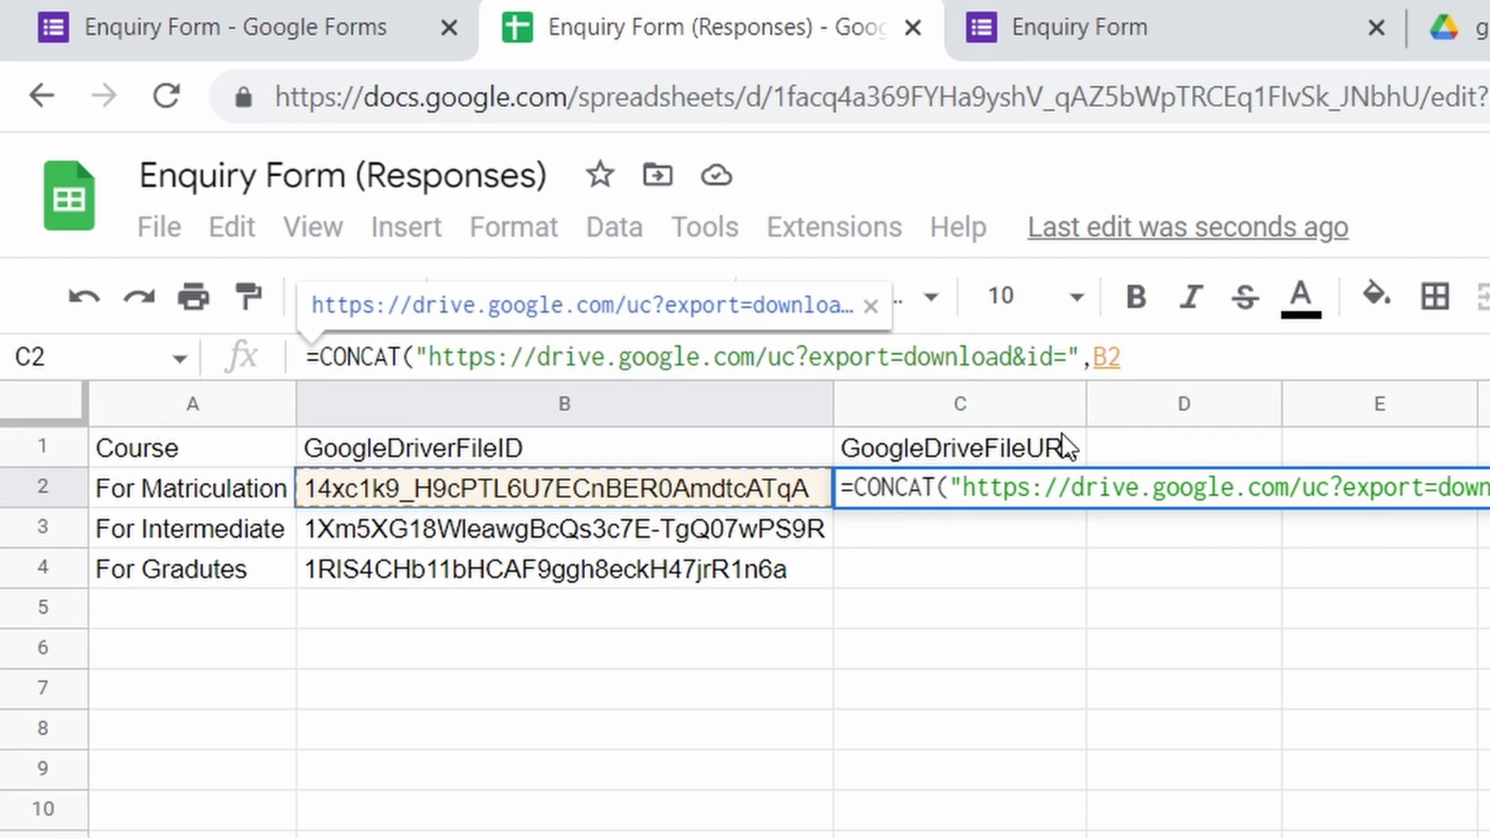
type(")")
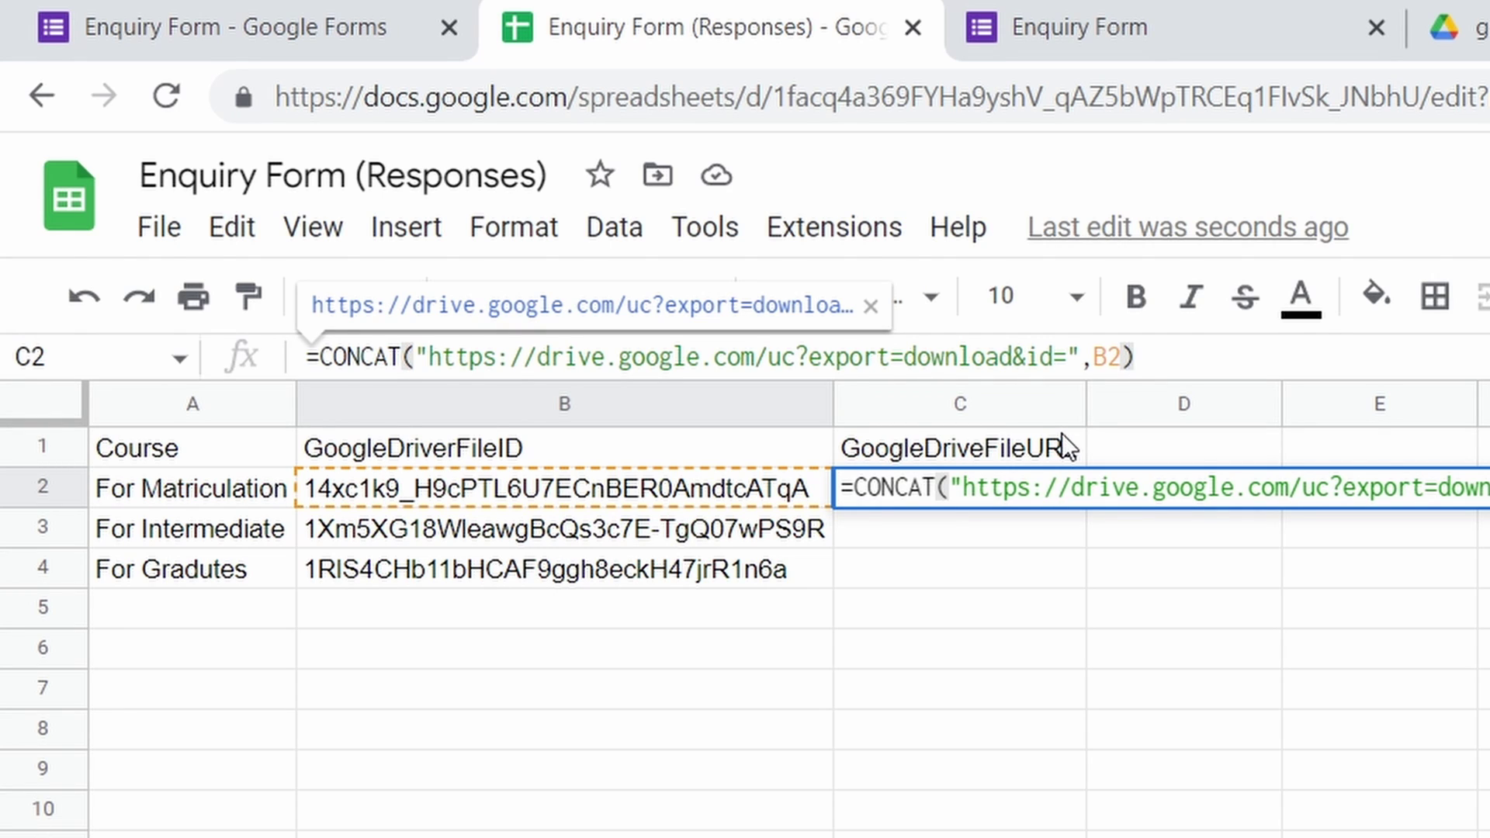
key("Return")
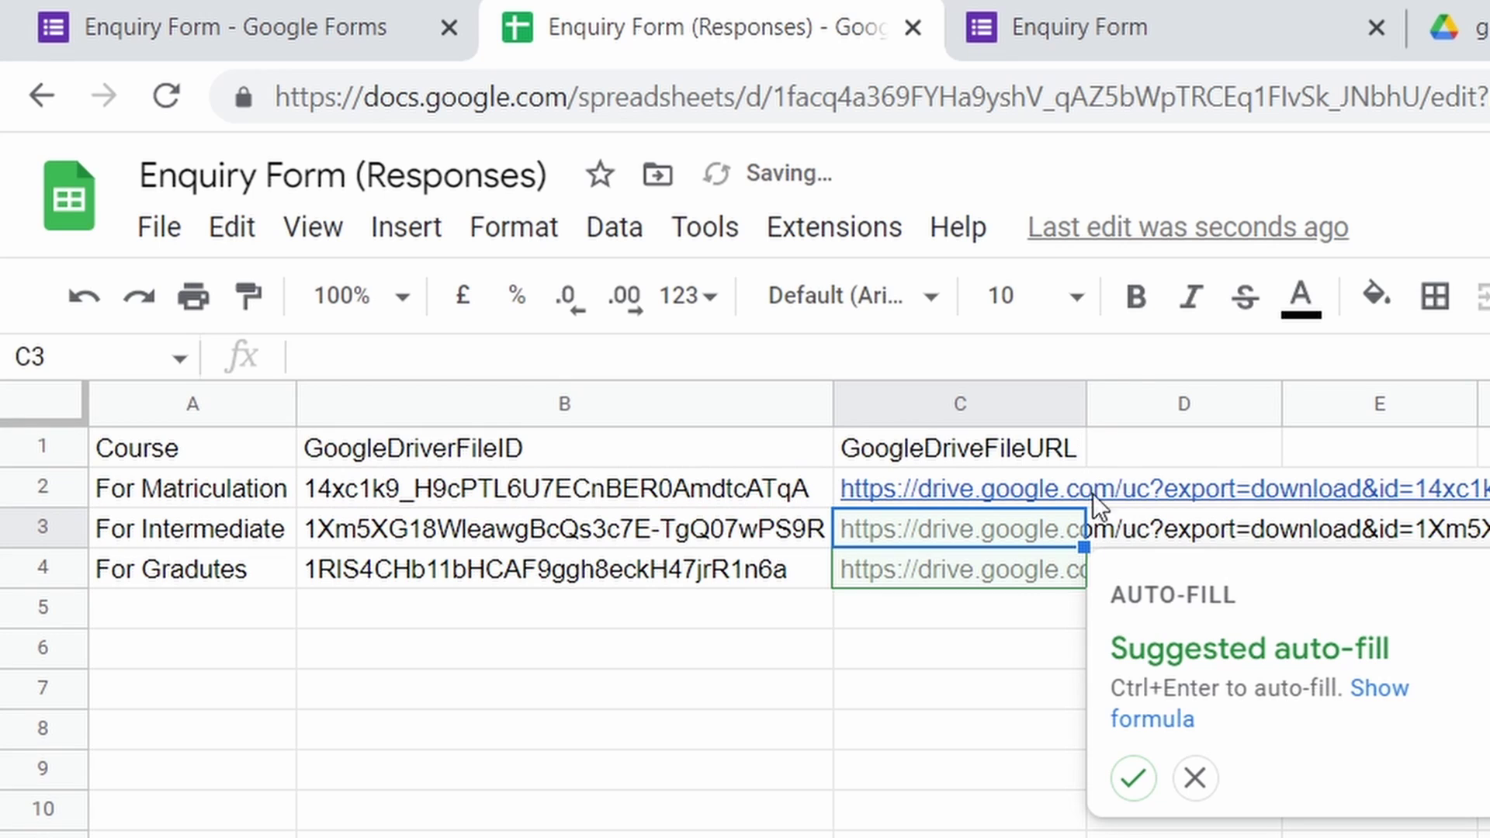
left_click(1133, 778)
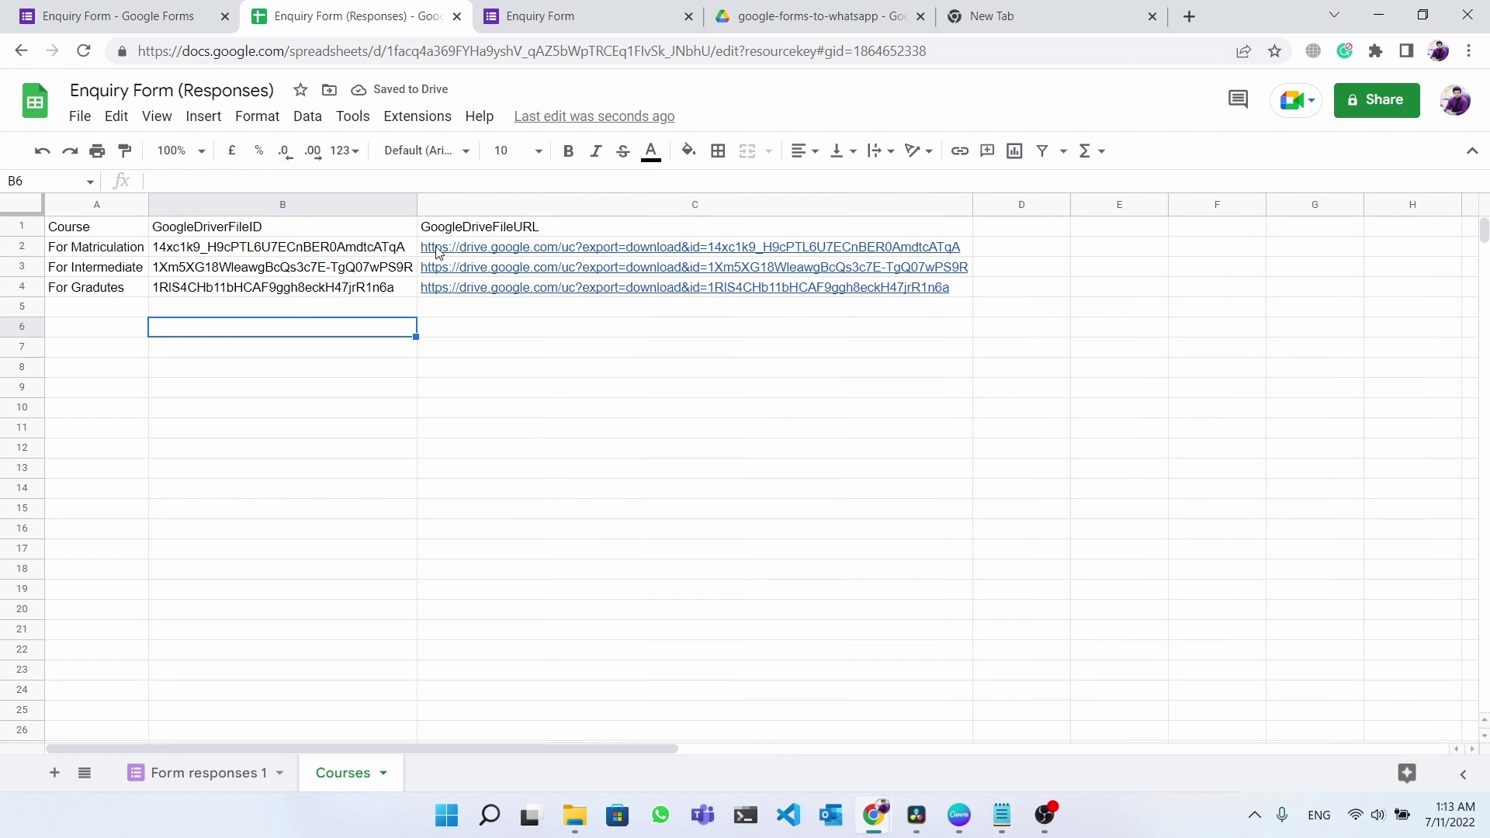
Step: Open the copied Matriculation download link in the spare tab, confirming matric.pdf downloads
mouse_move(568, 253)
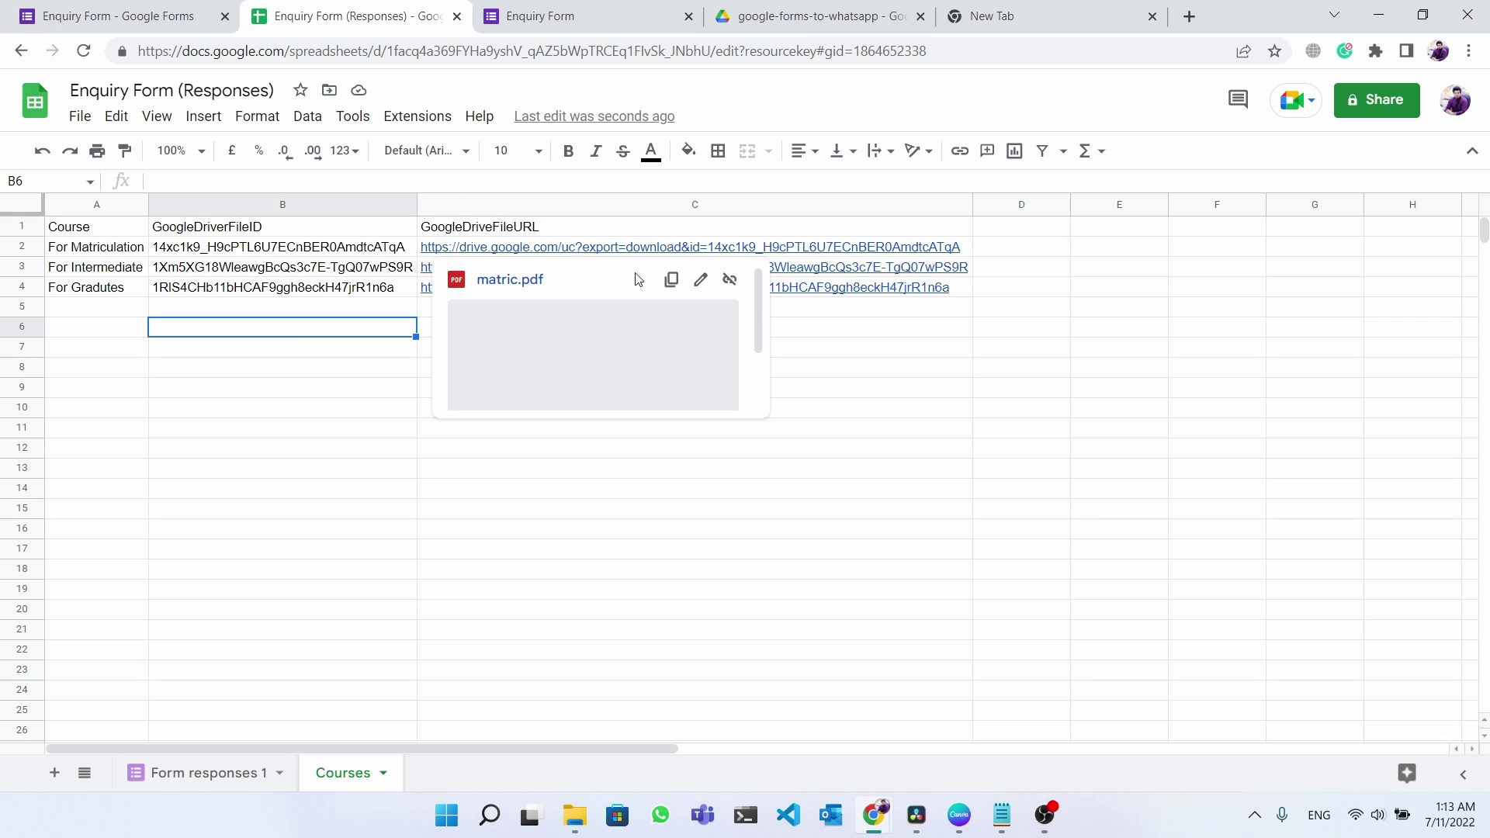
left_click(671, 280)
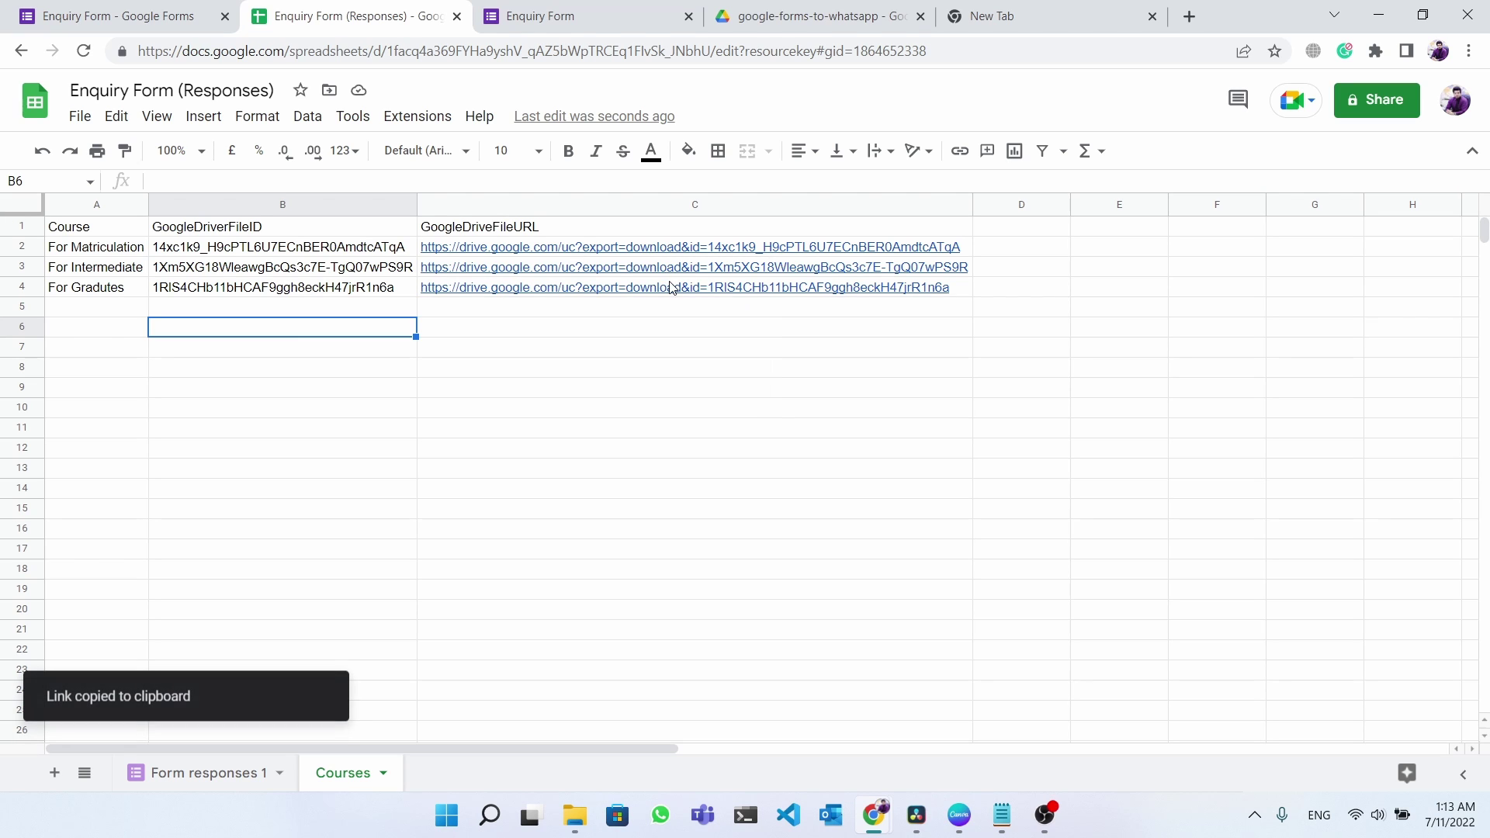
left_click(982, 15)
triple_click(967, 49)
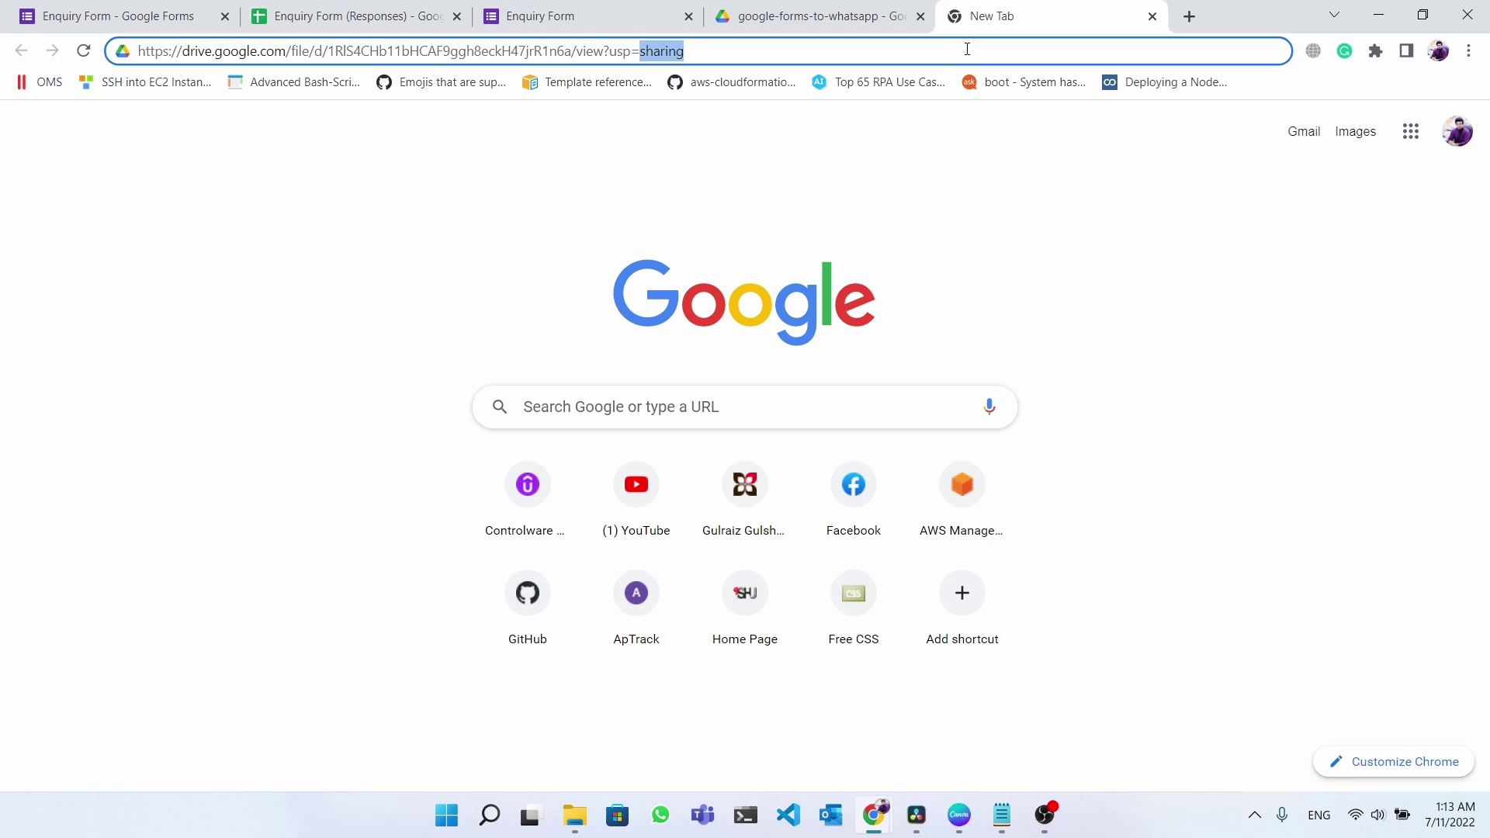
key("ctrl+v")
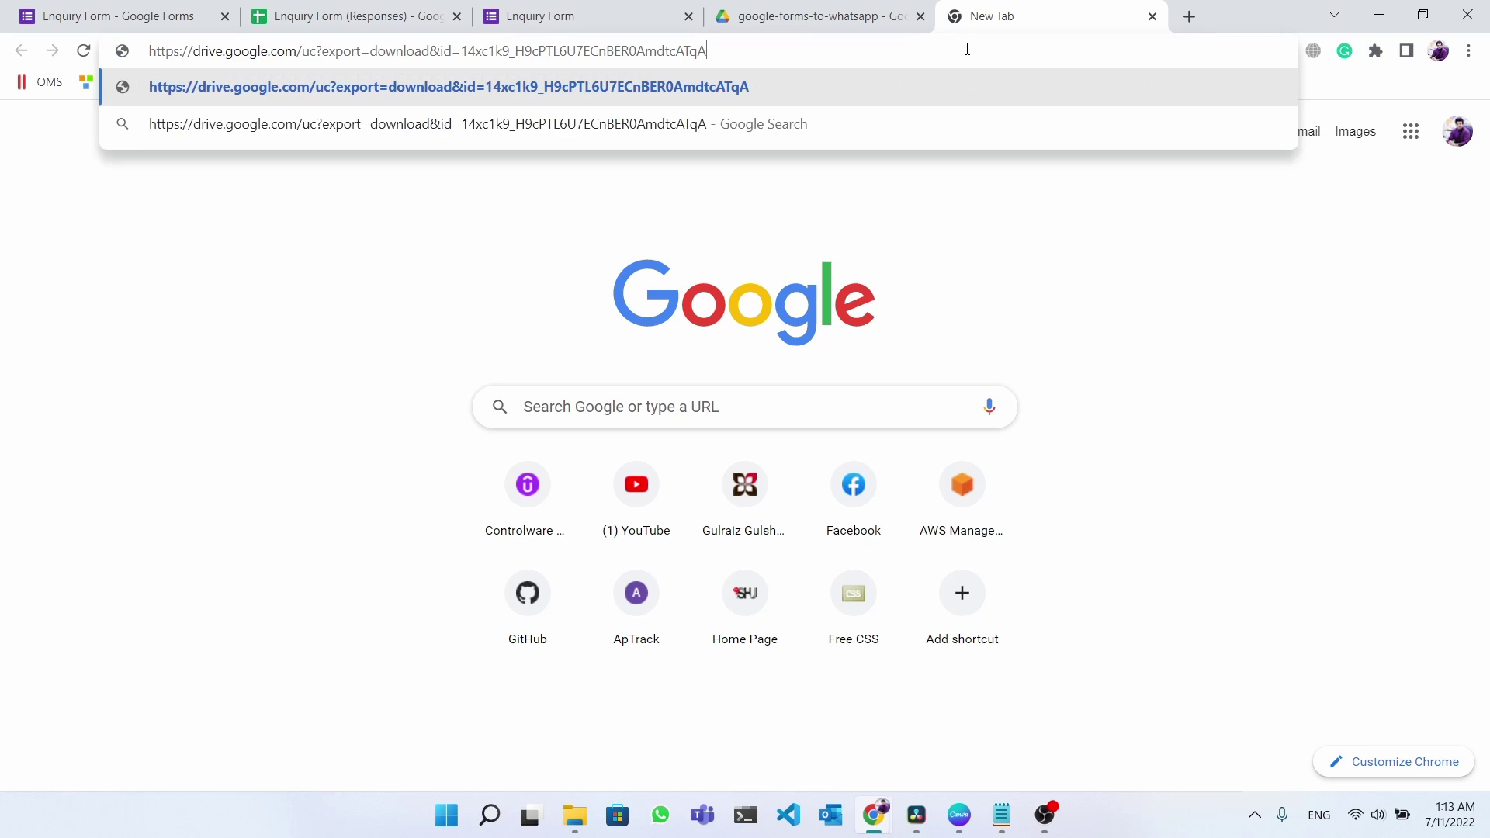
key("Return")
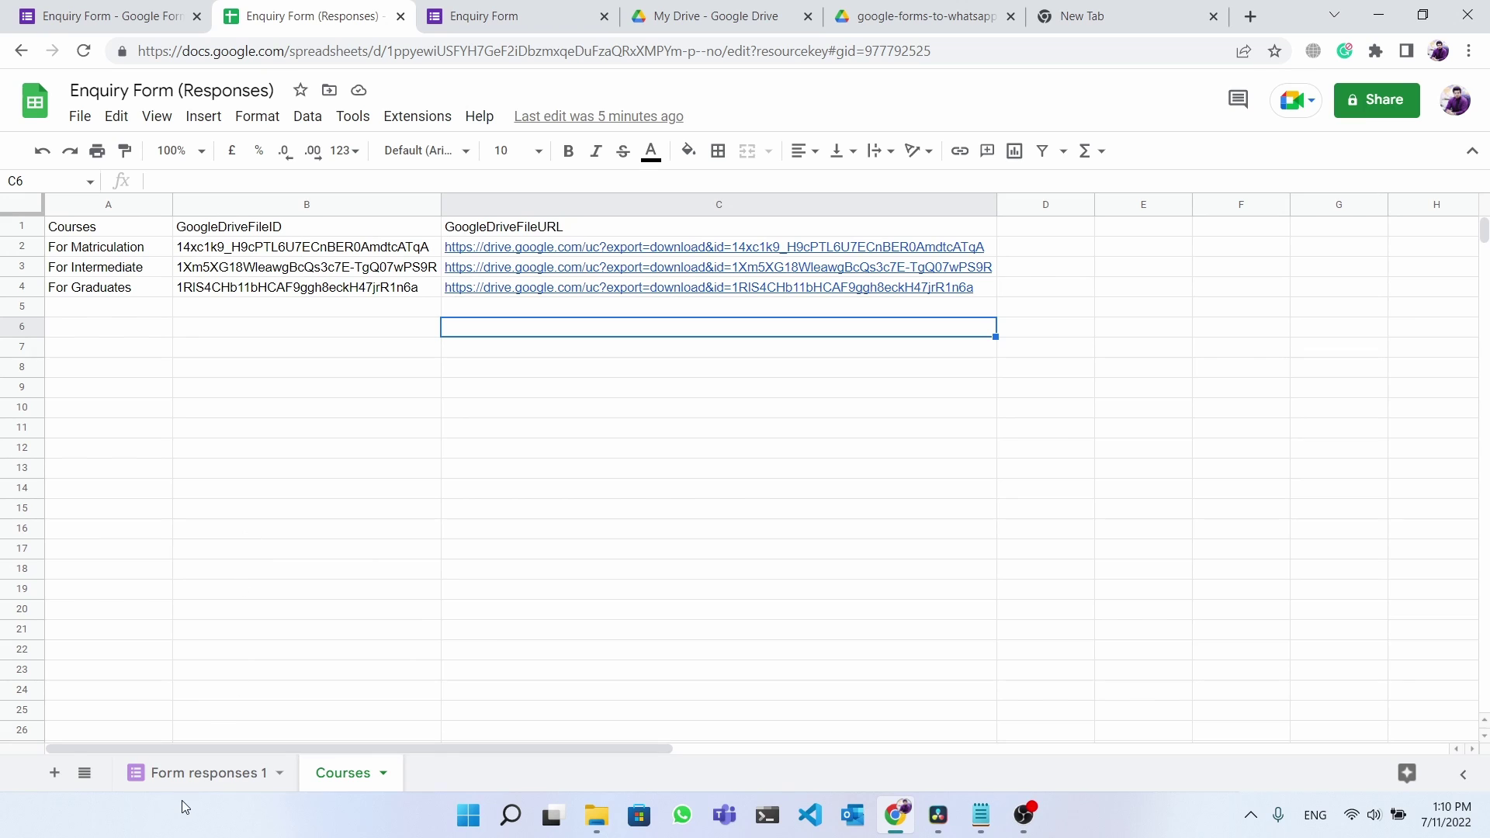
Step: On Form responses 1, auto-fit column E and add a File URL header in F1
left_click(200, 778)
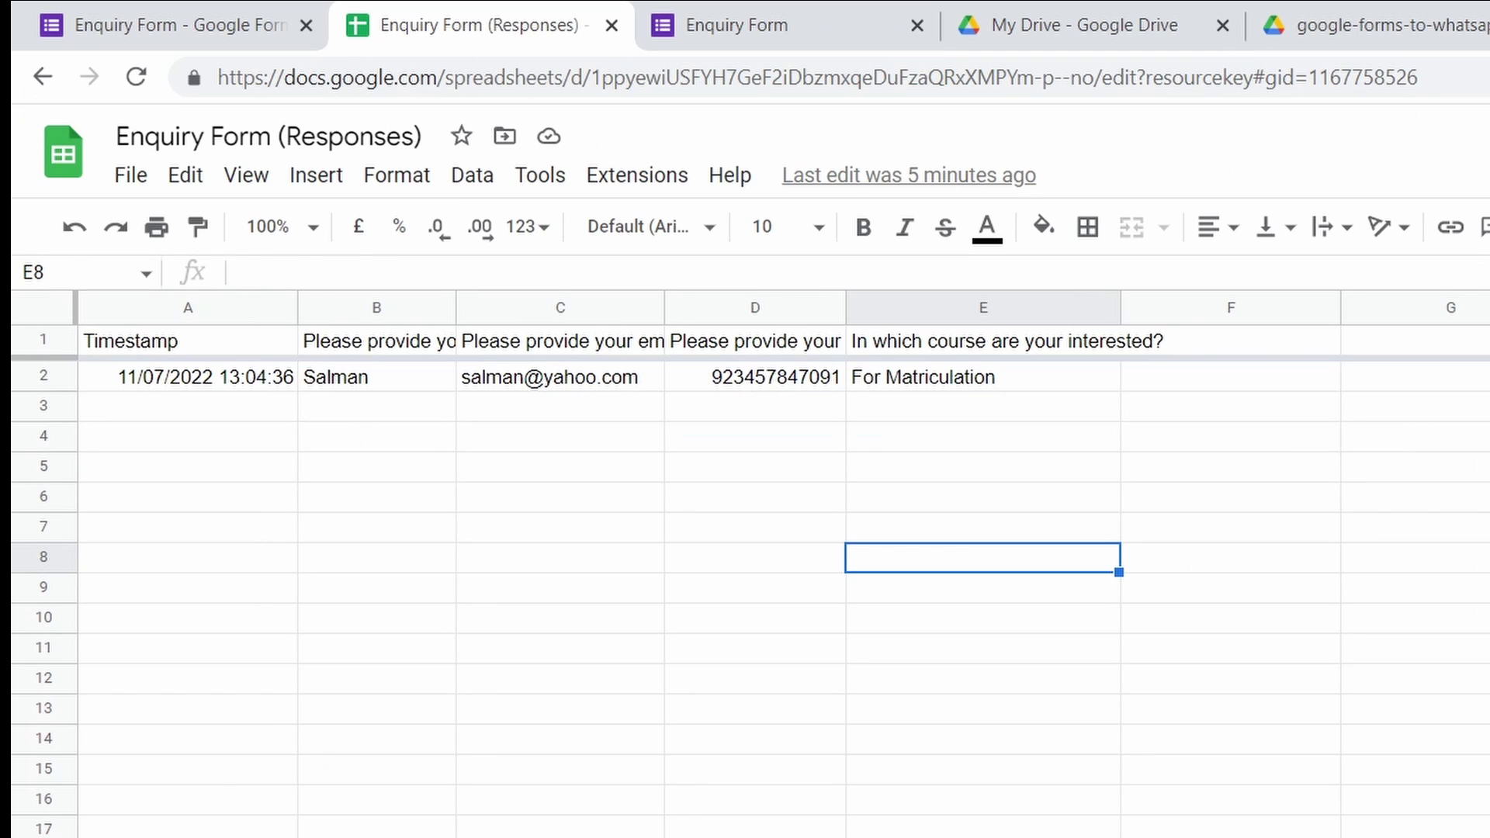
left_click_drag(1118, 305, 1118, 305)
double_click(1118, 304)
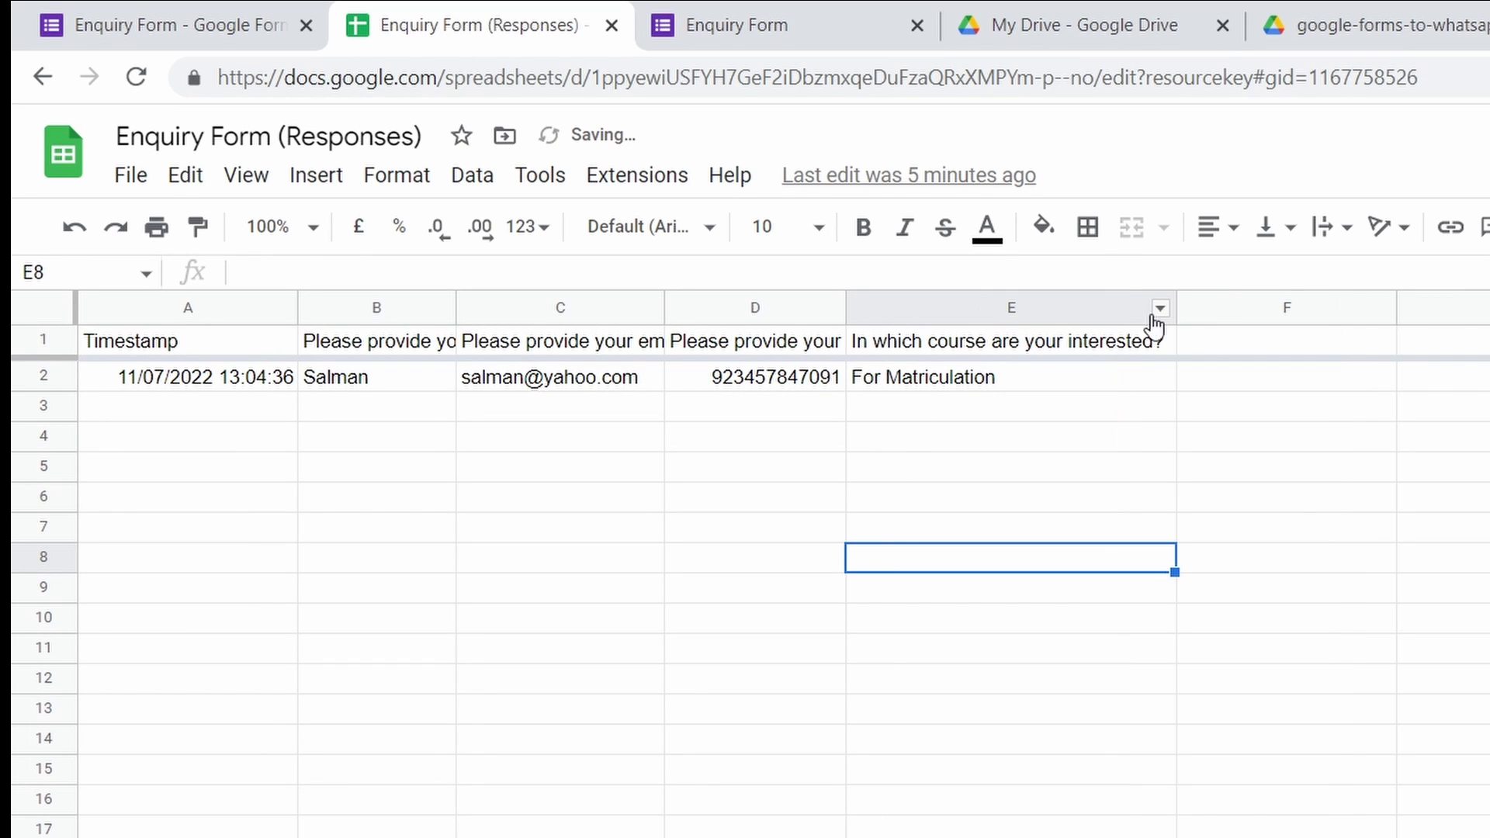
left_click(1204, 344)
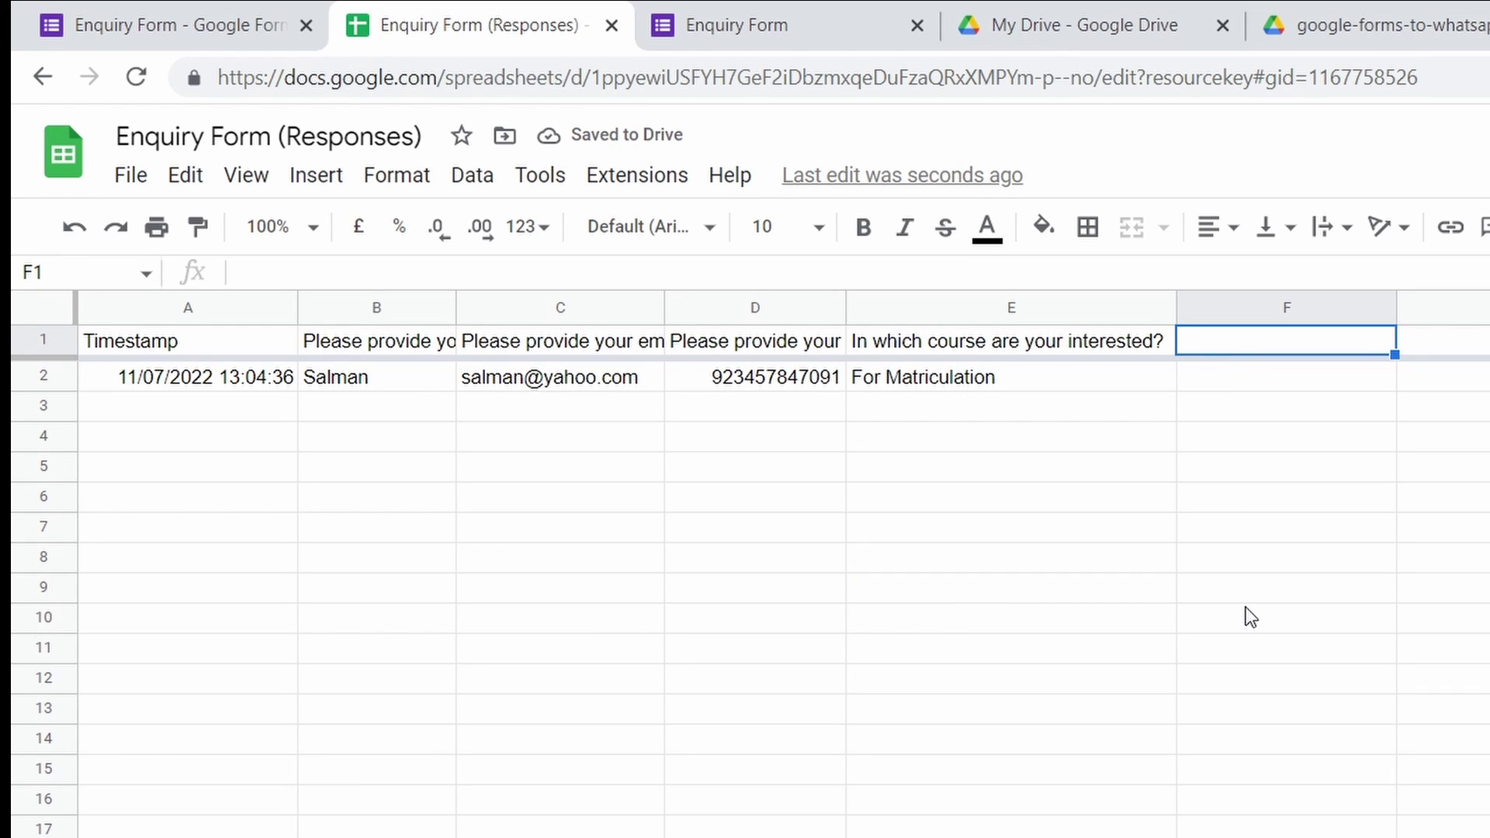
type("Fi")
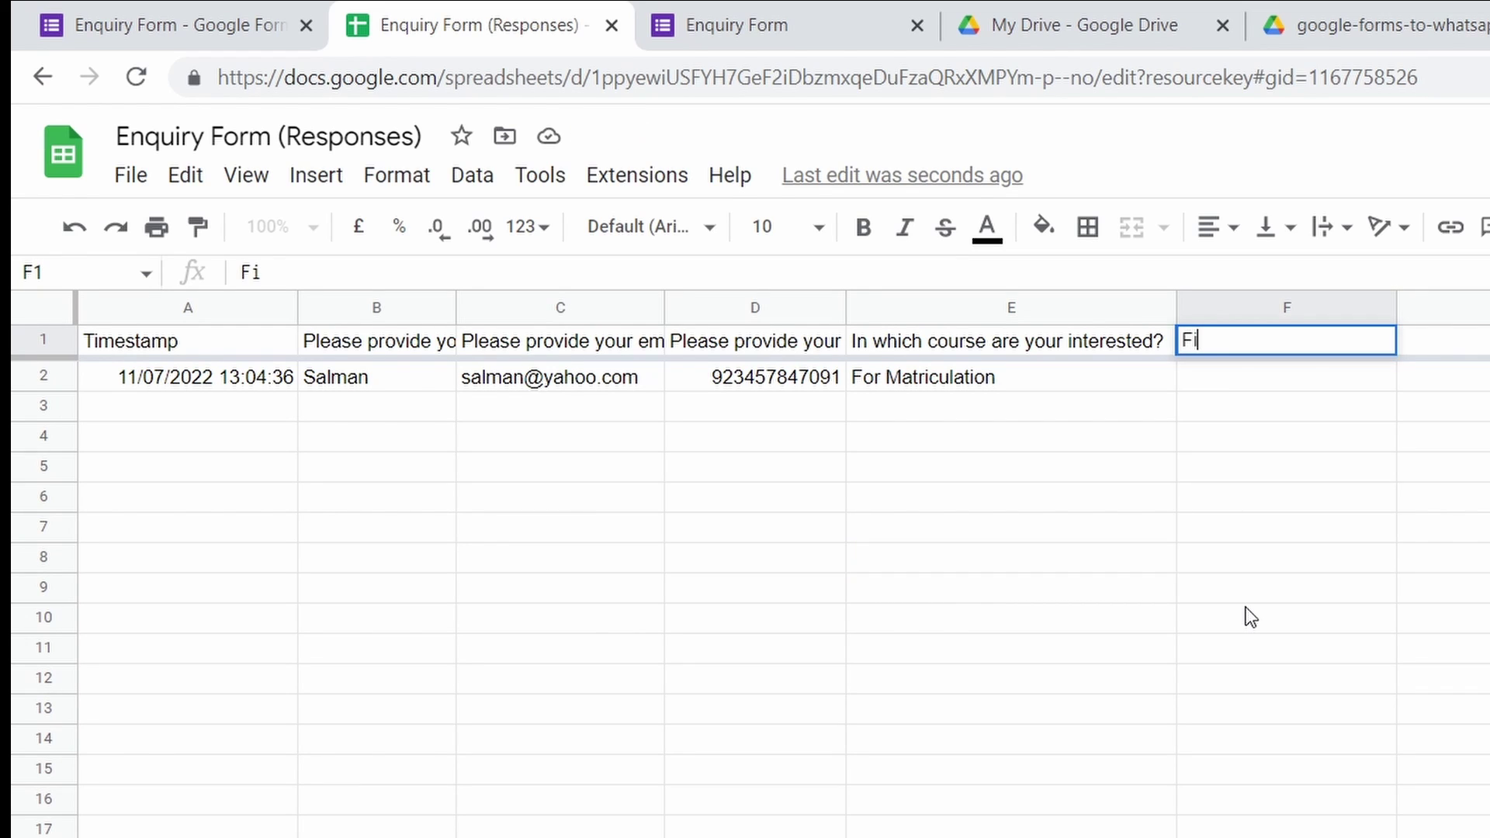
type("le URL")
key("Return")
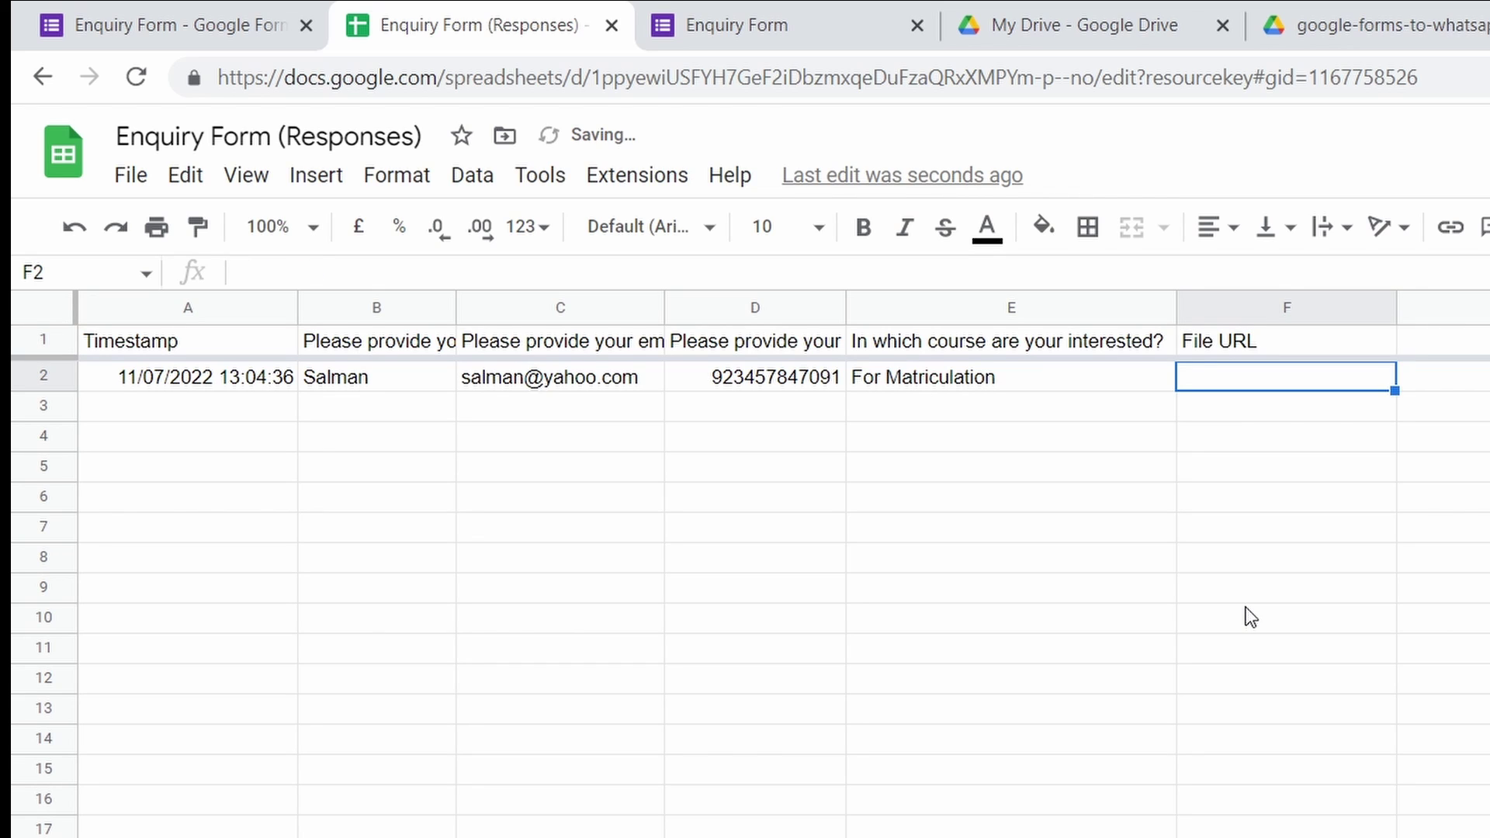
Step: Enter =VLOOKUP(E2,Courses!A2:C4,3,FALSE) in F2 and auto-fit column F to the URL
type("=vl")
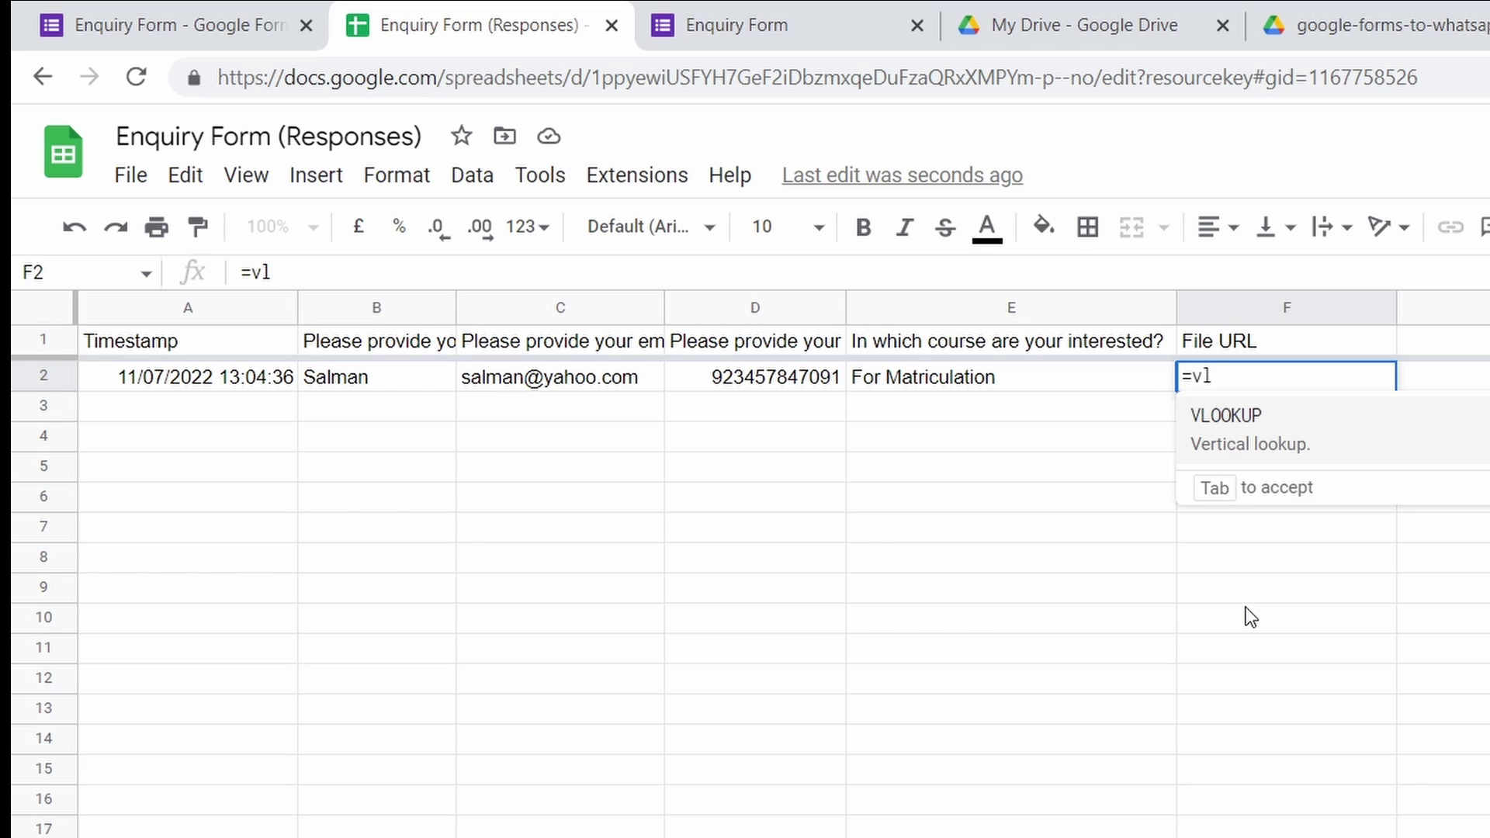
key("Tab")
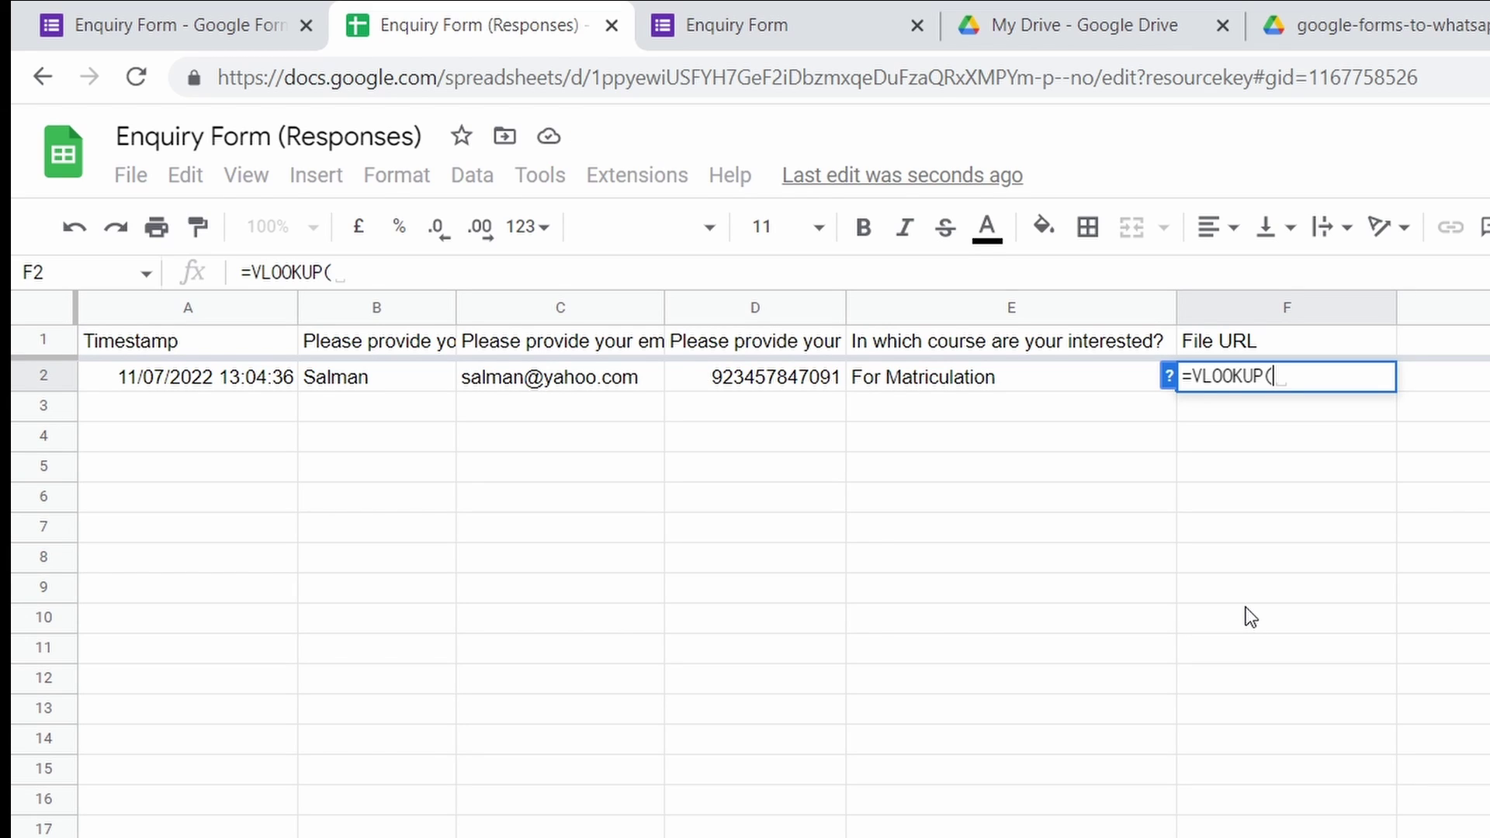
left_click(876, 379)
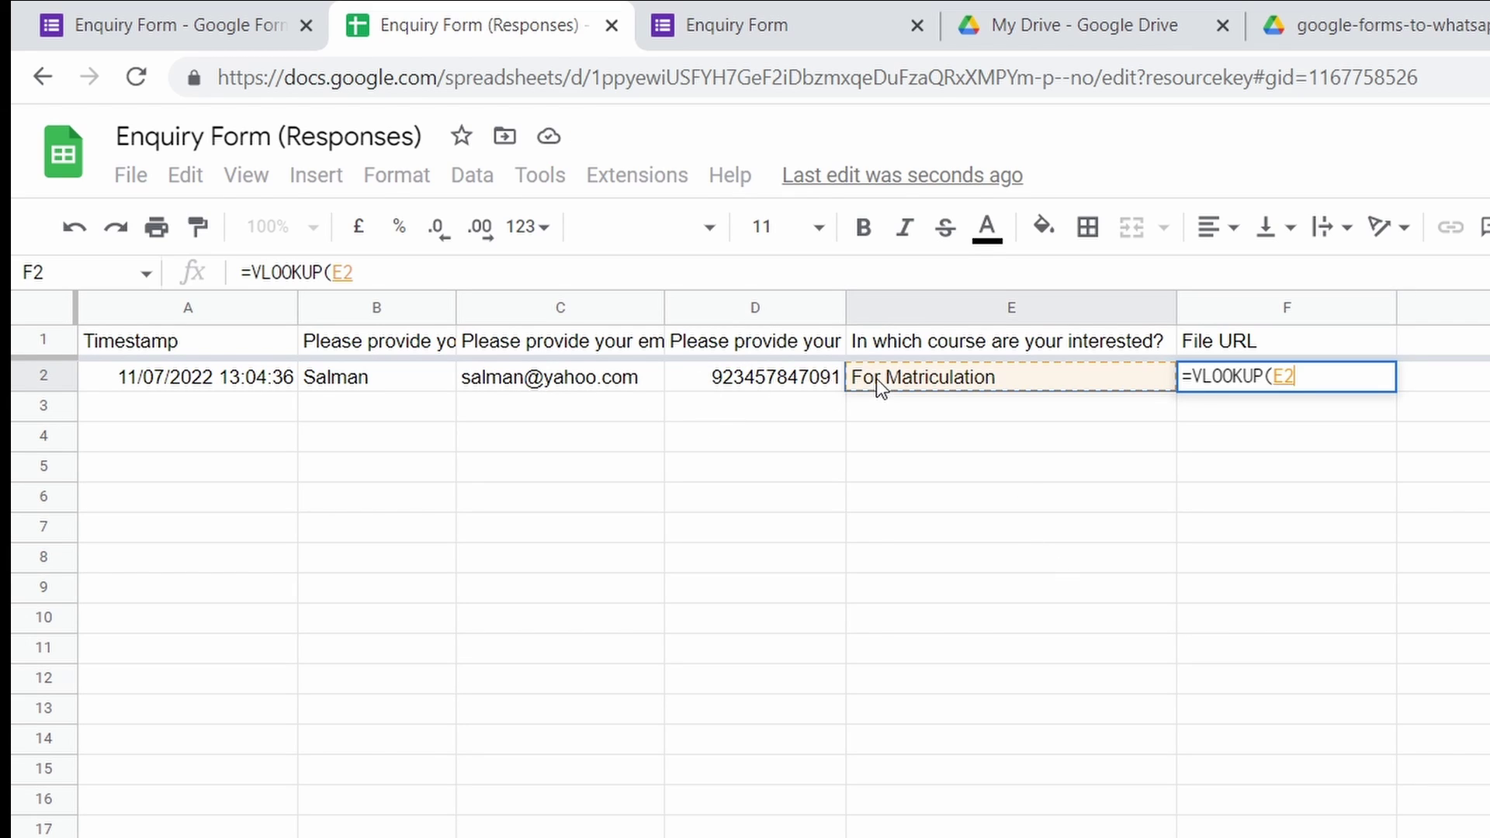
type(",")
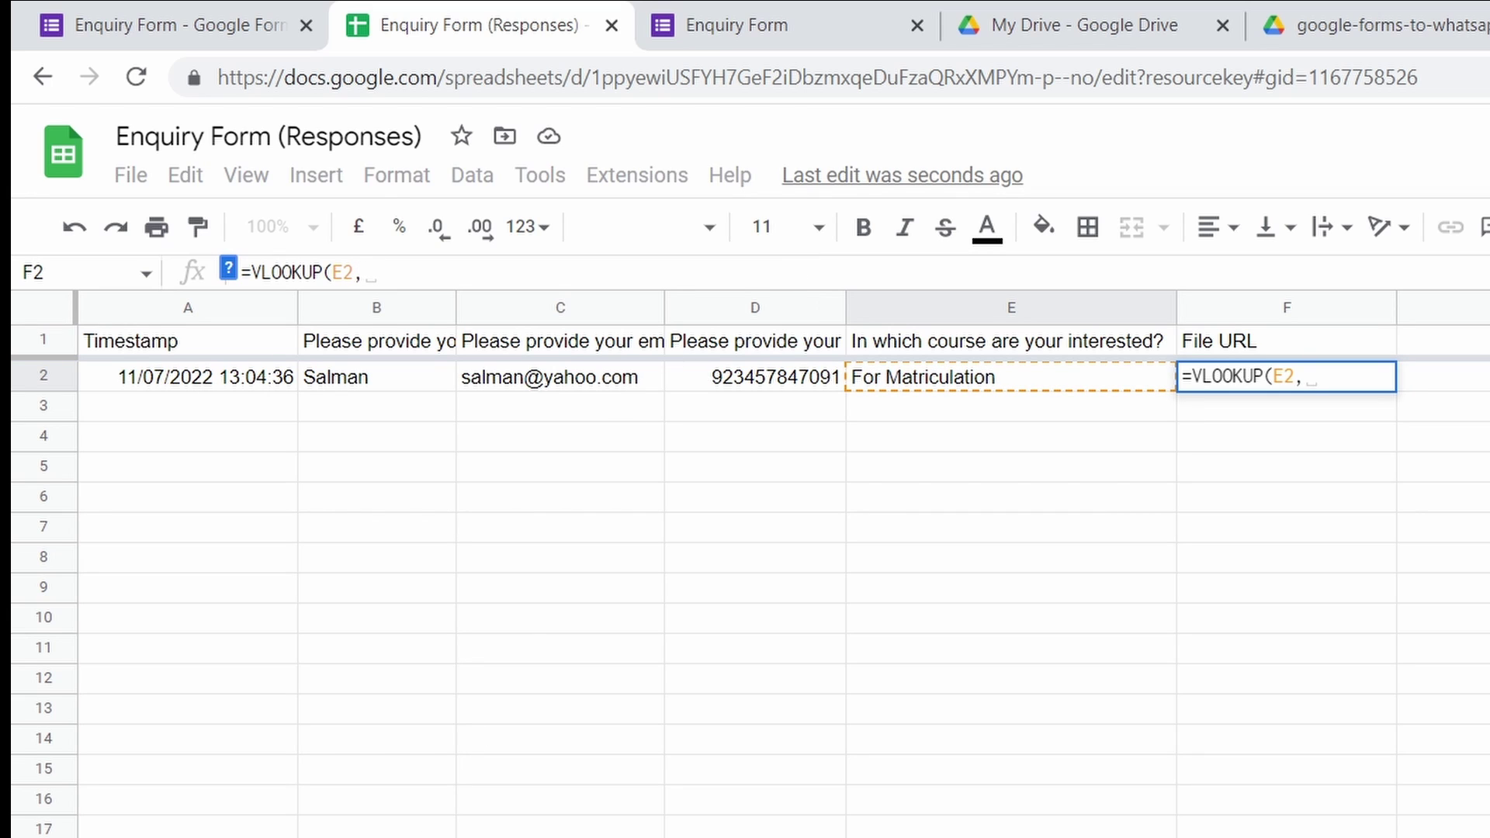
left_click(435, 837)
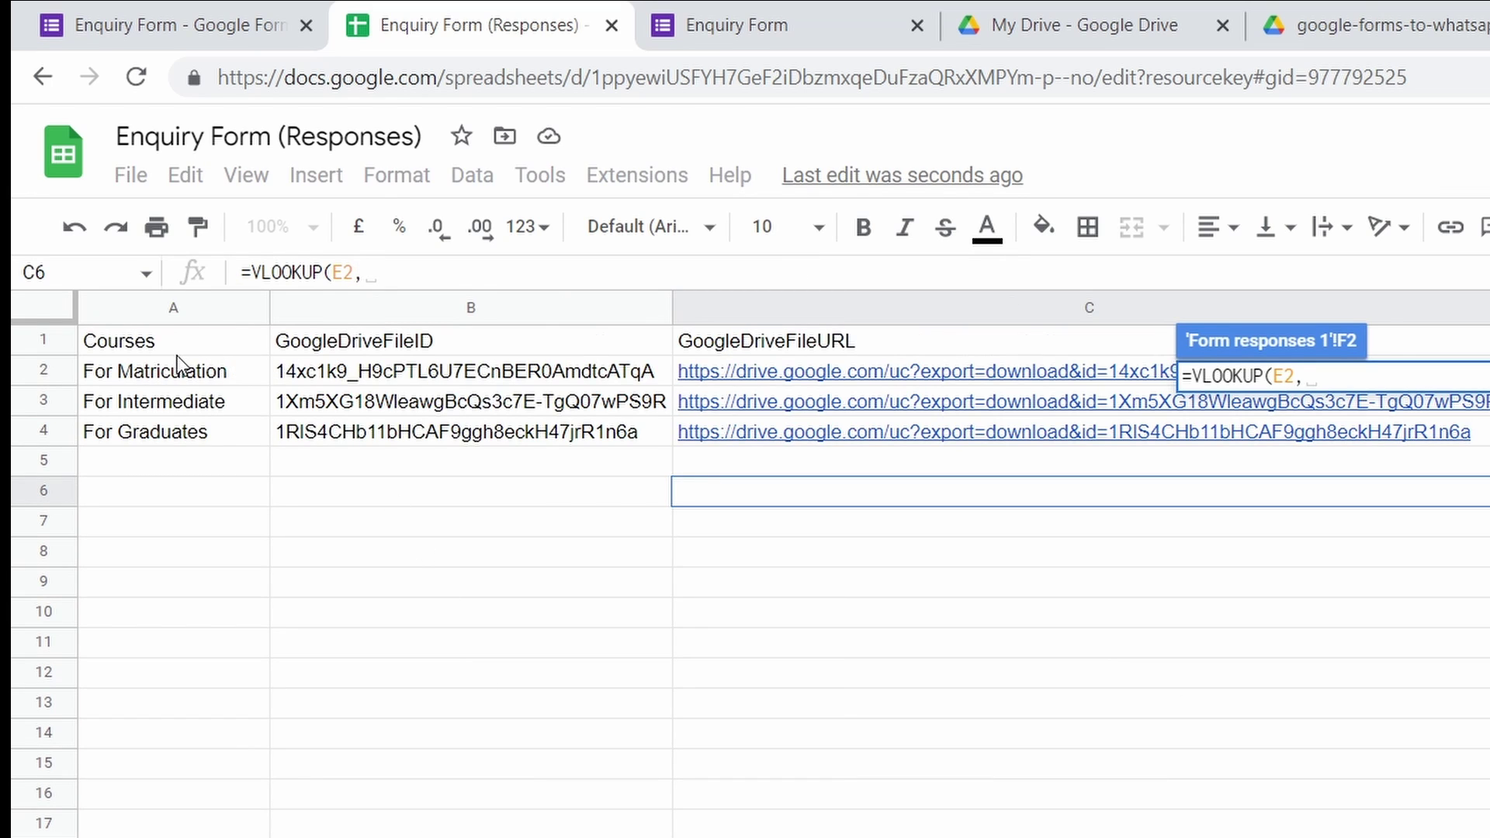
left_click_drag(156, 365, 883, 437)
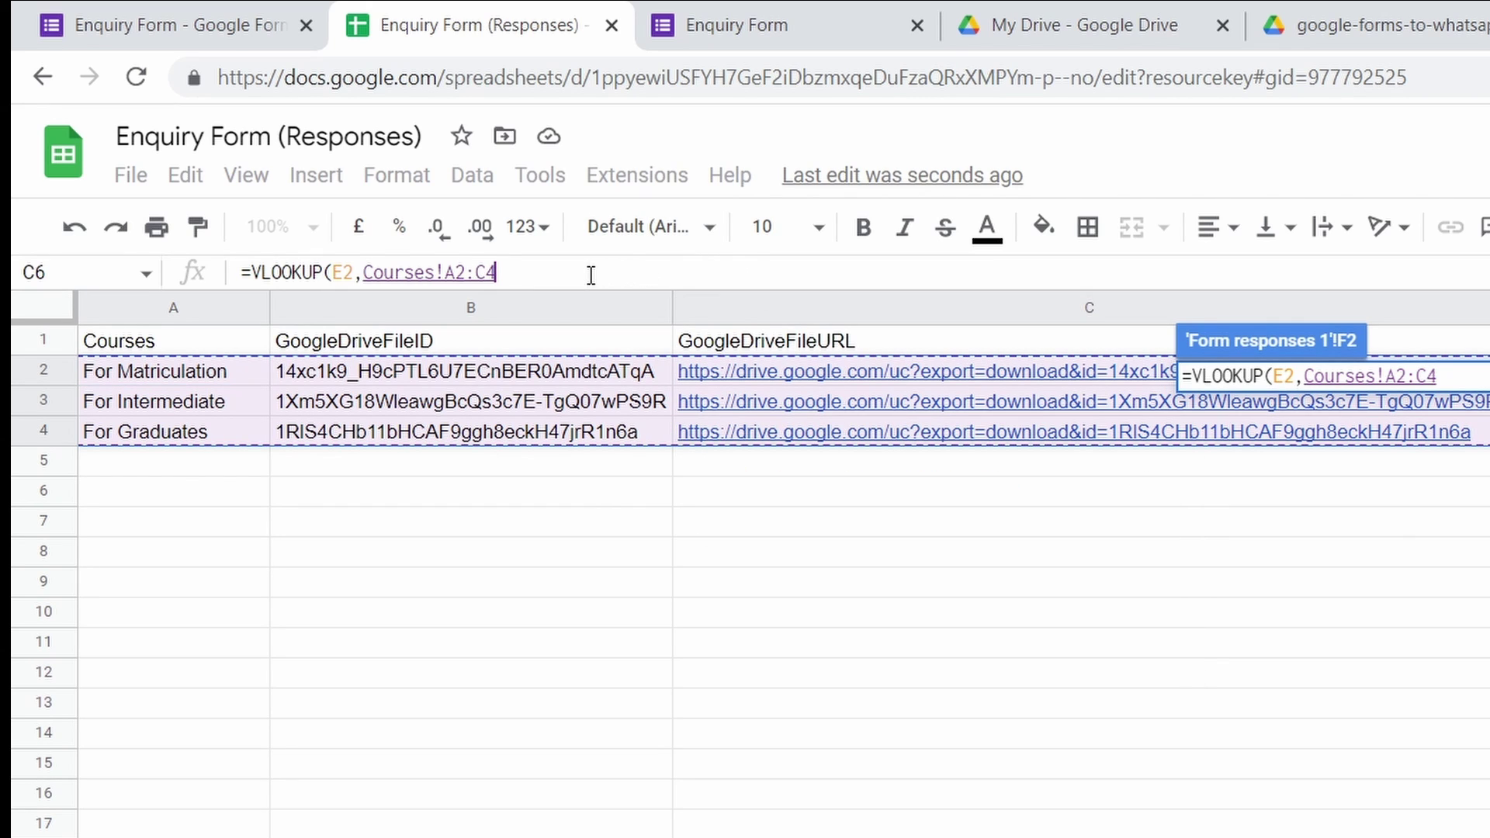
type(",")
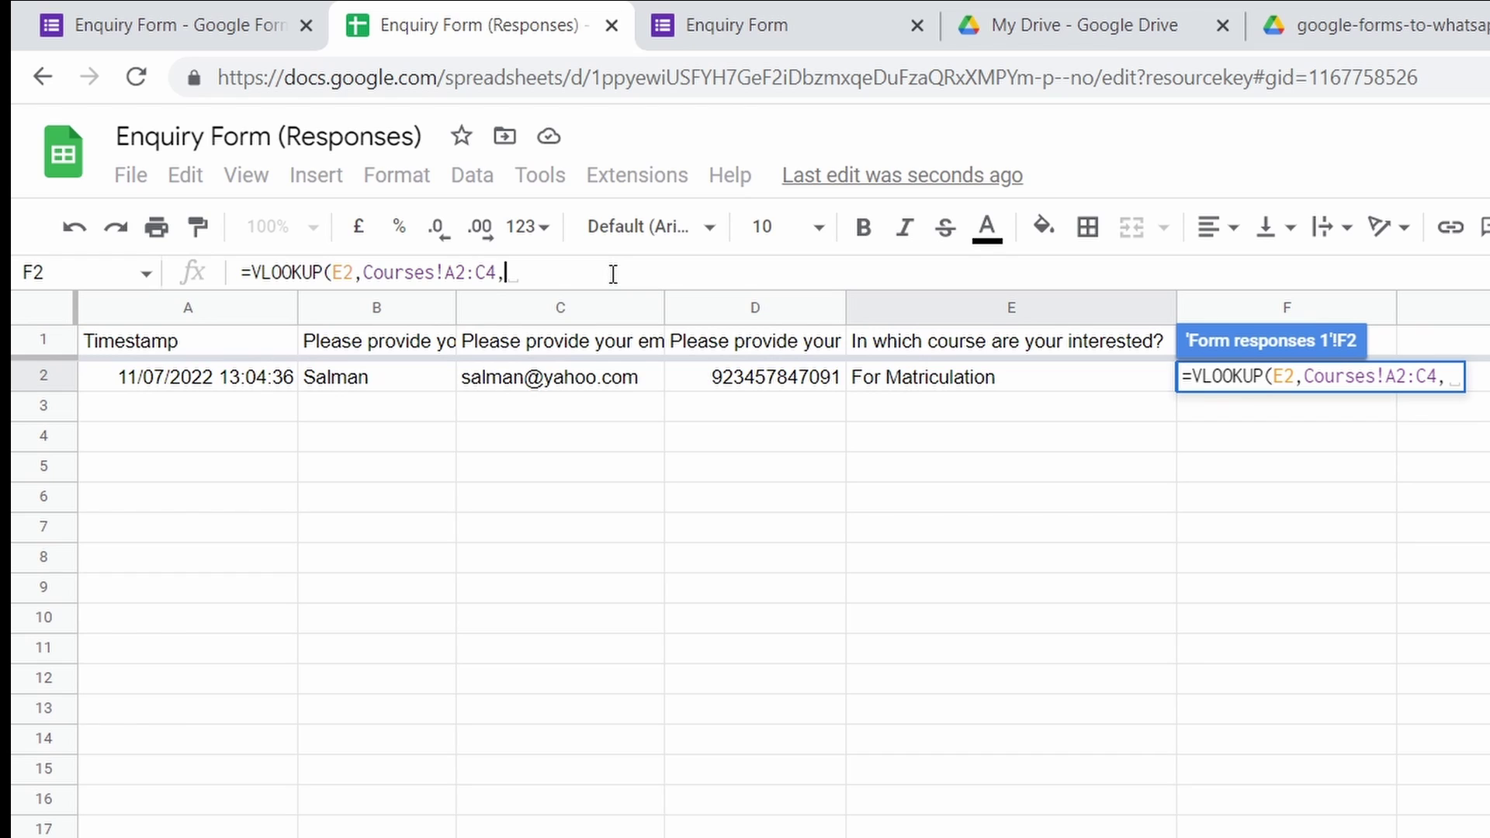
left_click(443, 836)
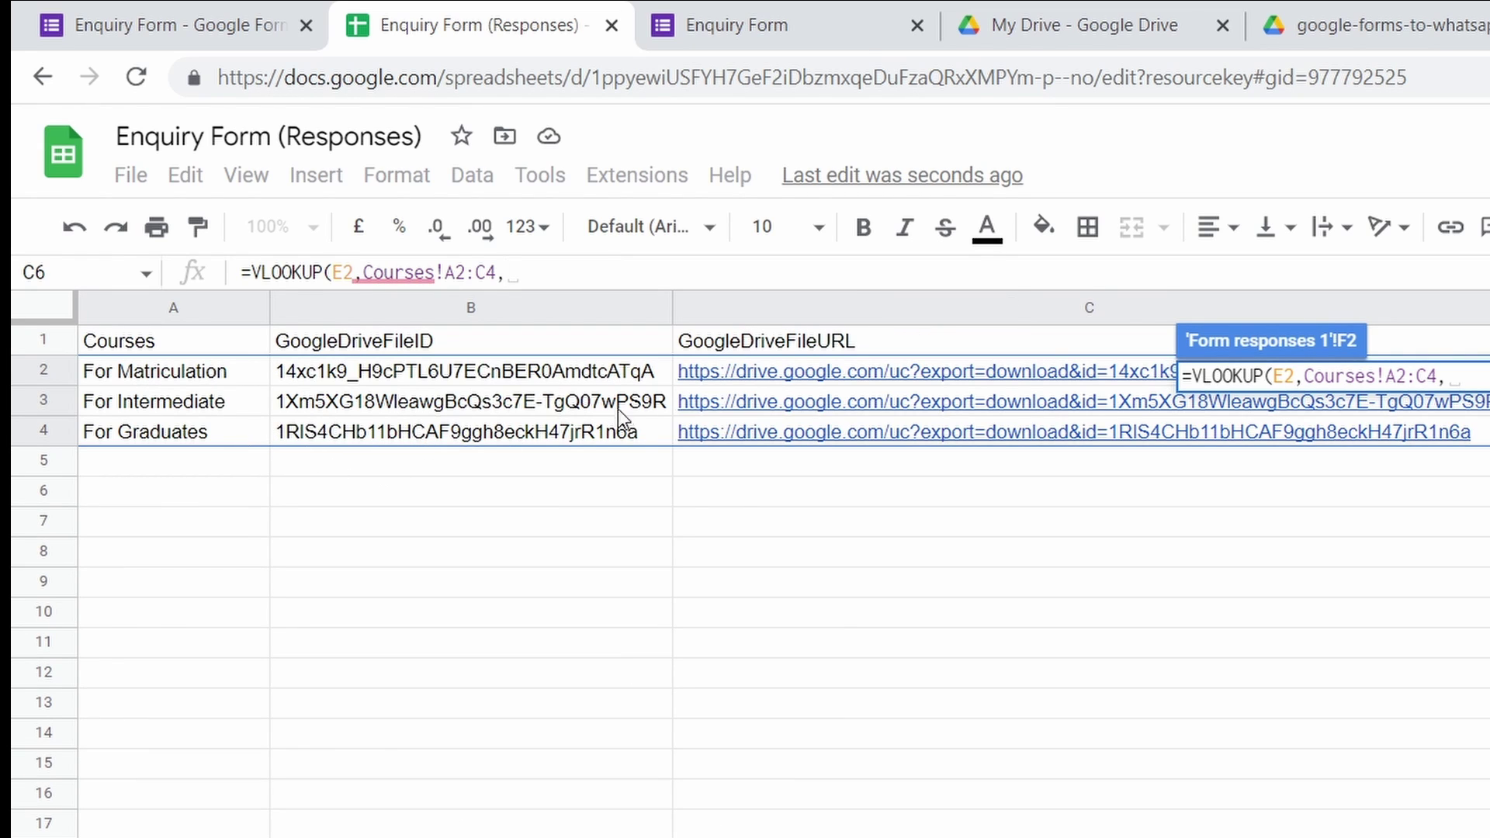
type("3")
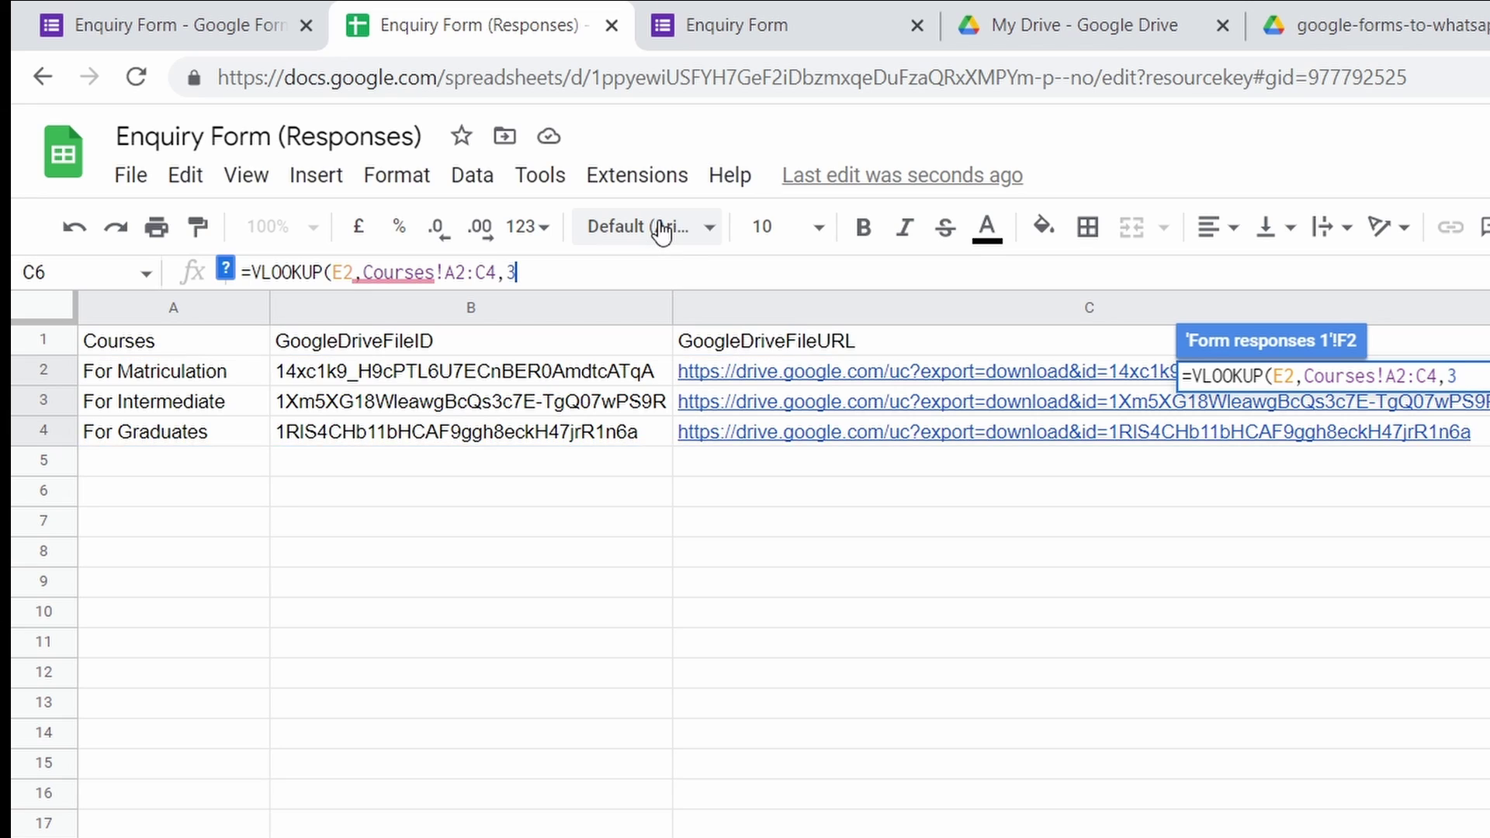
type(",FALS")
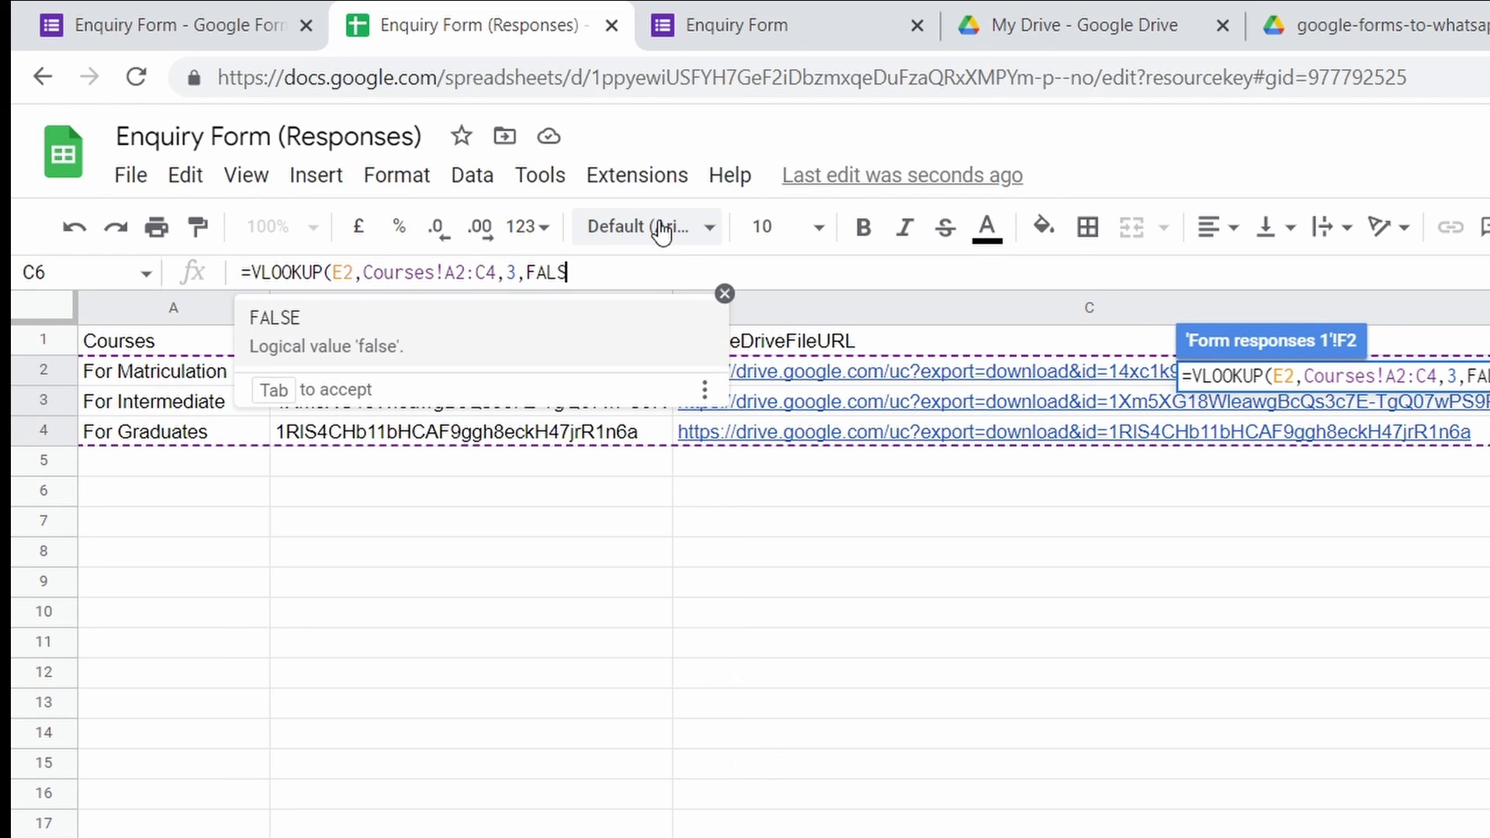
type("E)")
key("Return")
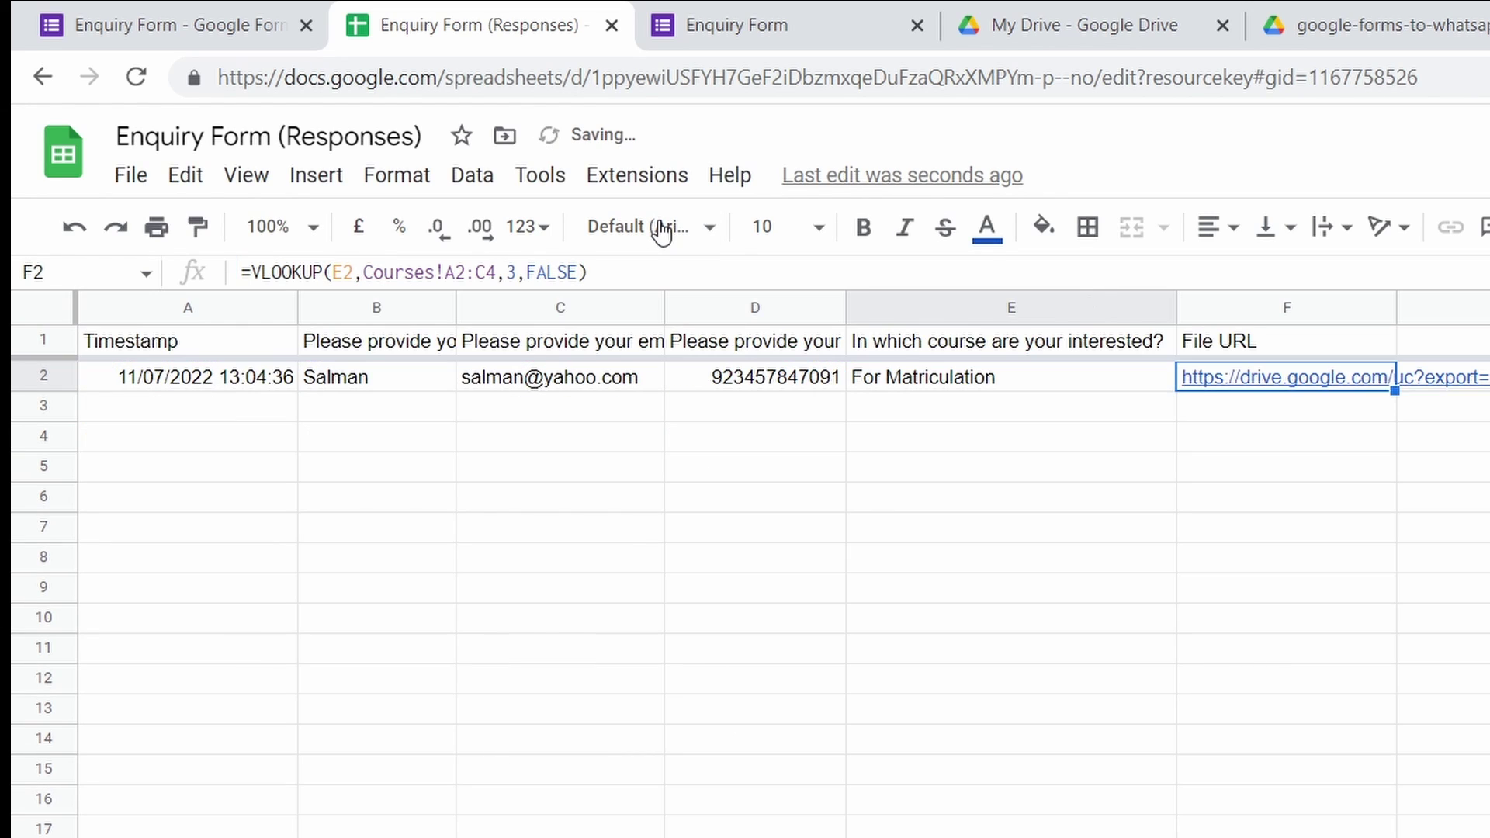
double_click(1395, 306)
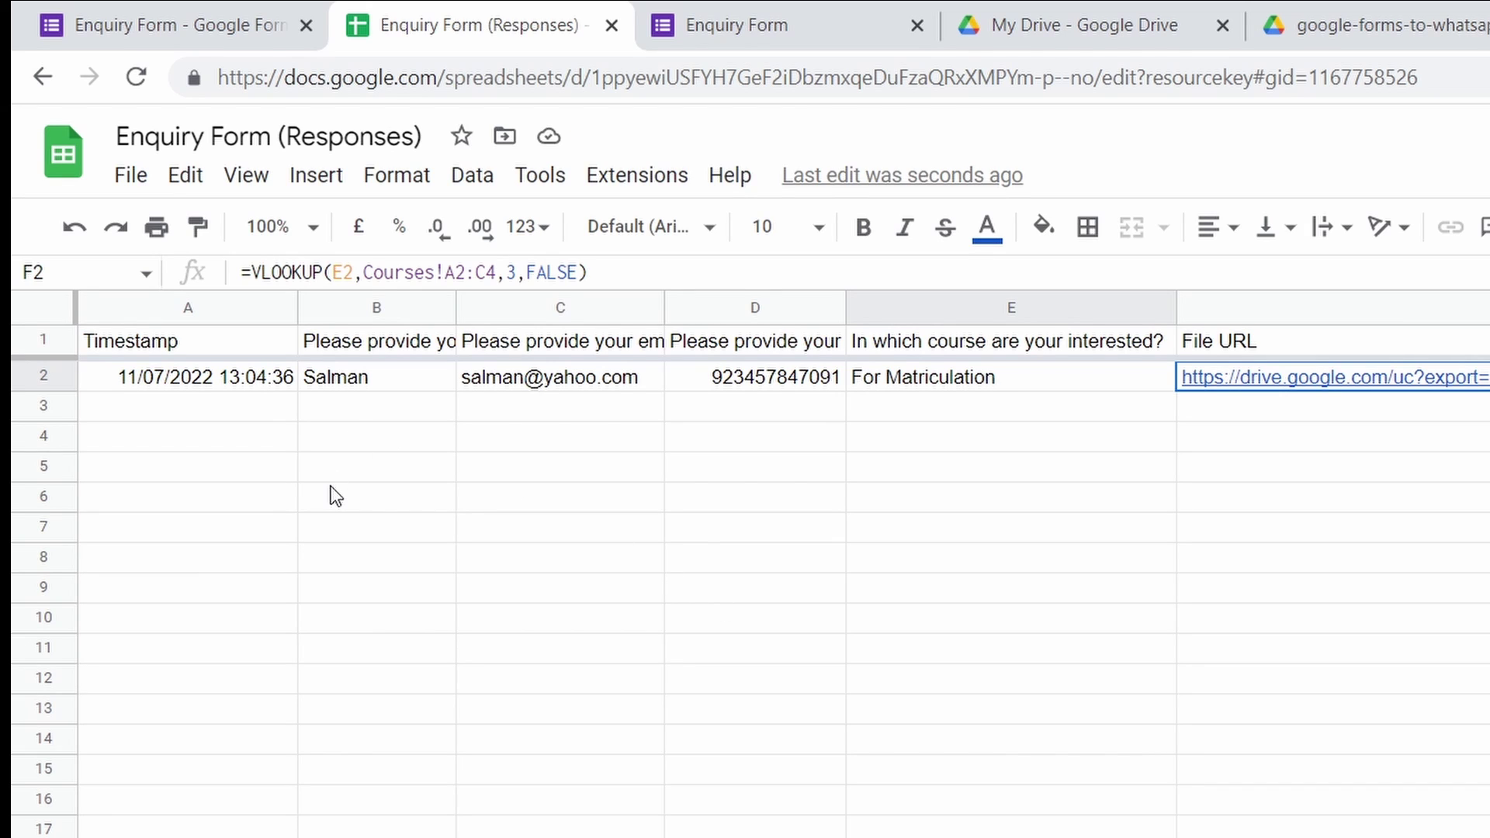
left_click(256, 276)
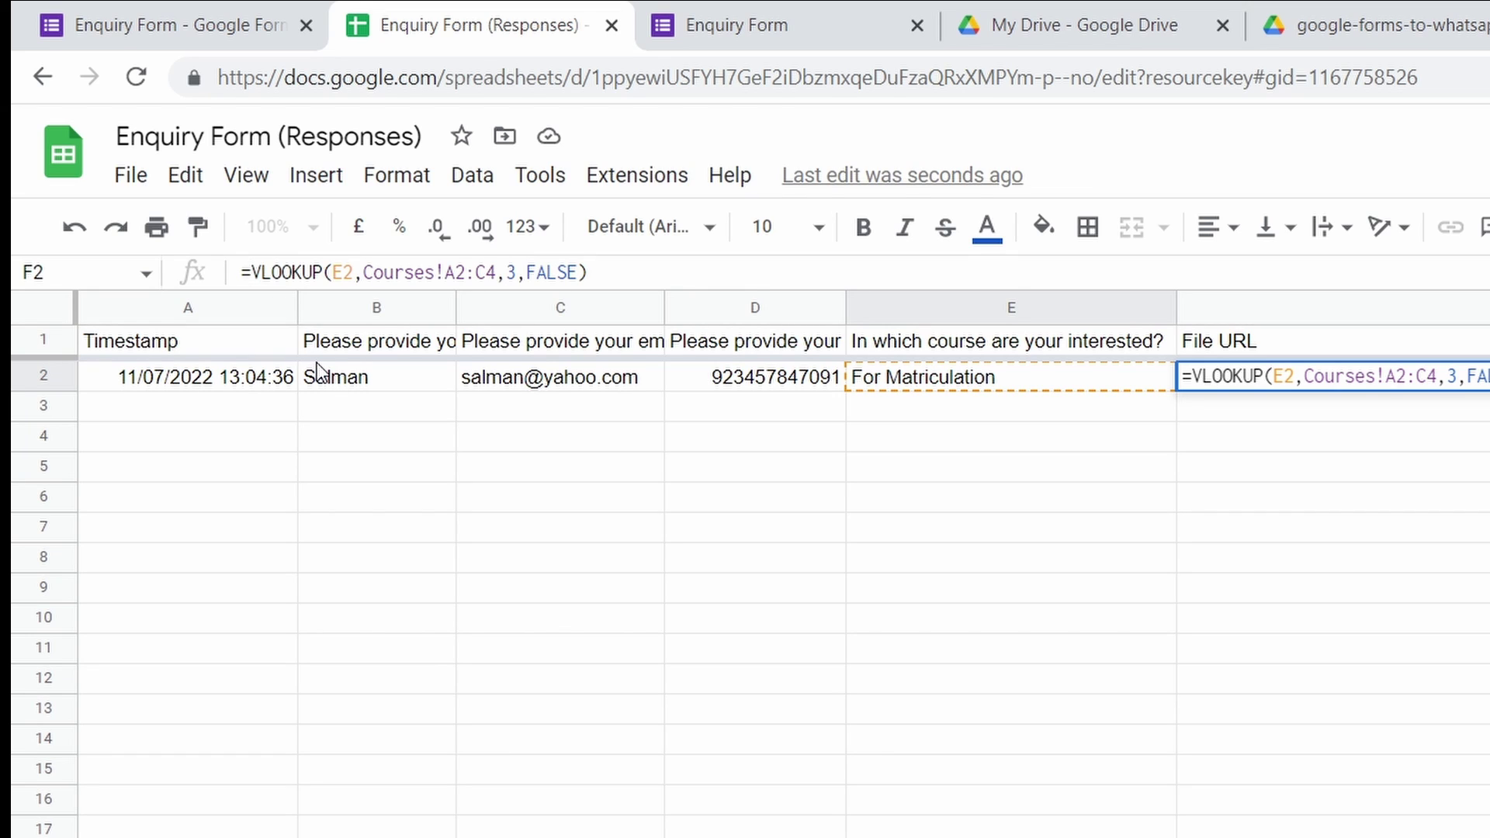
Step: Start wrapping F2's lookup with IF(NOT(ISBLANK( at the front of the formula
type("if")
key("BackSpace")
key("BackSpace")
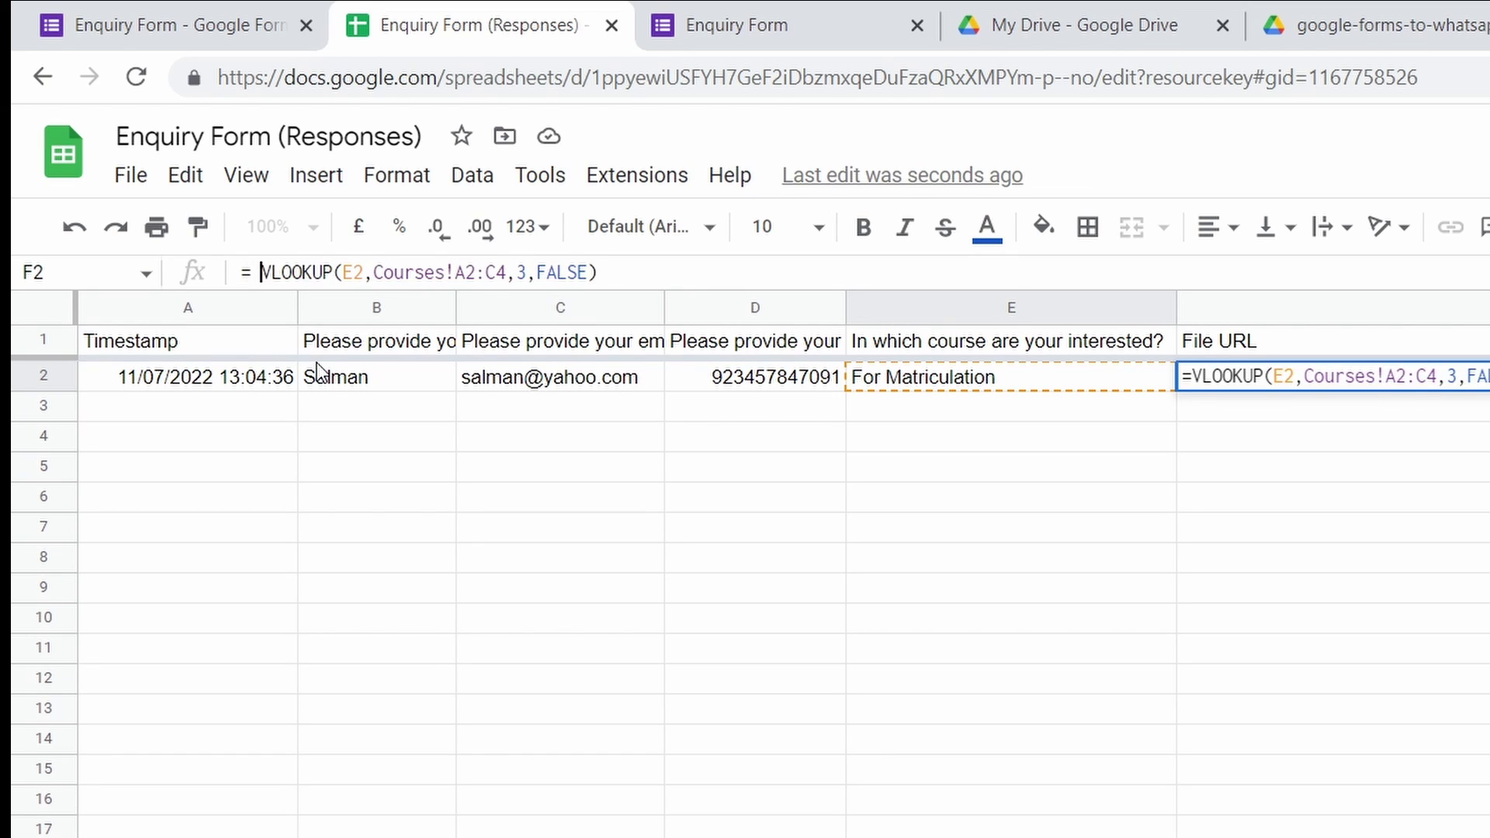
key("Home")
key("Right")
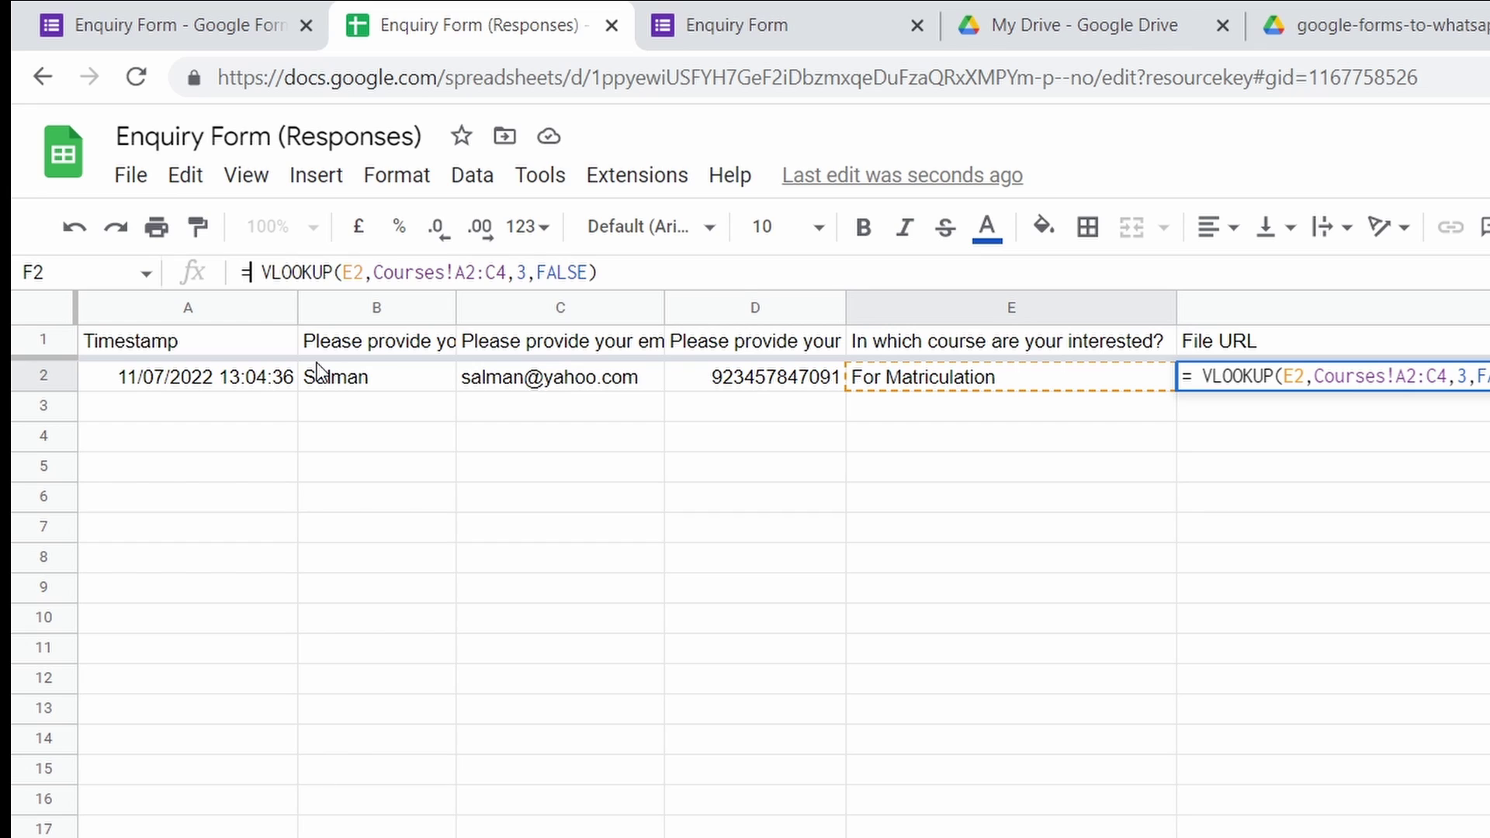
type("if")
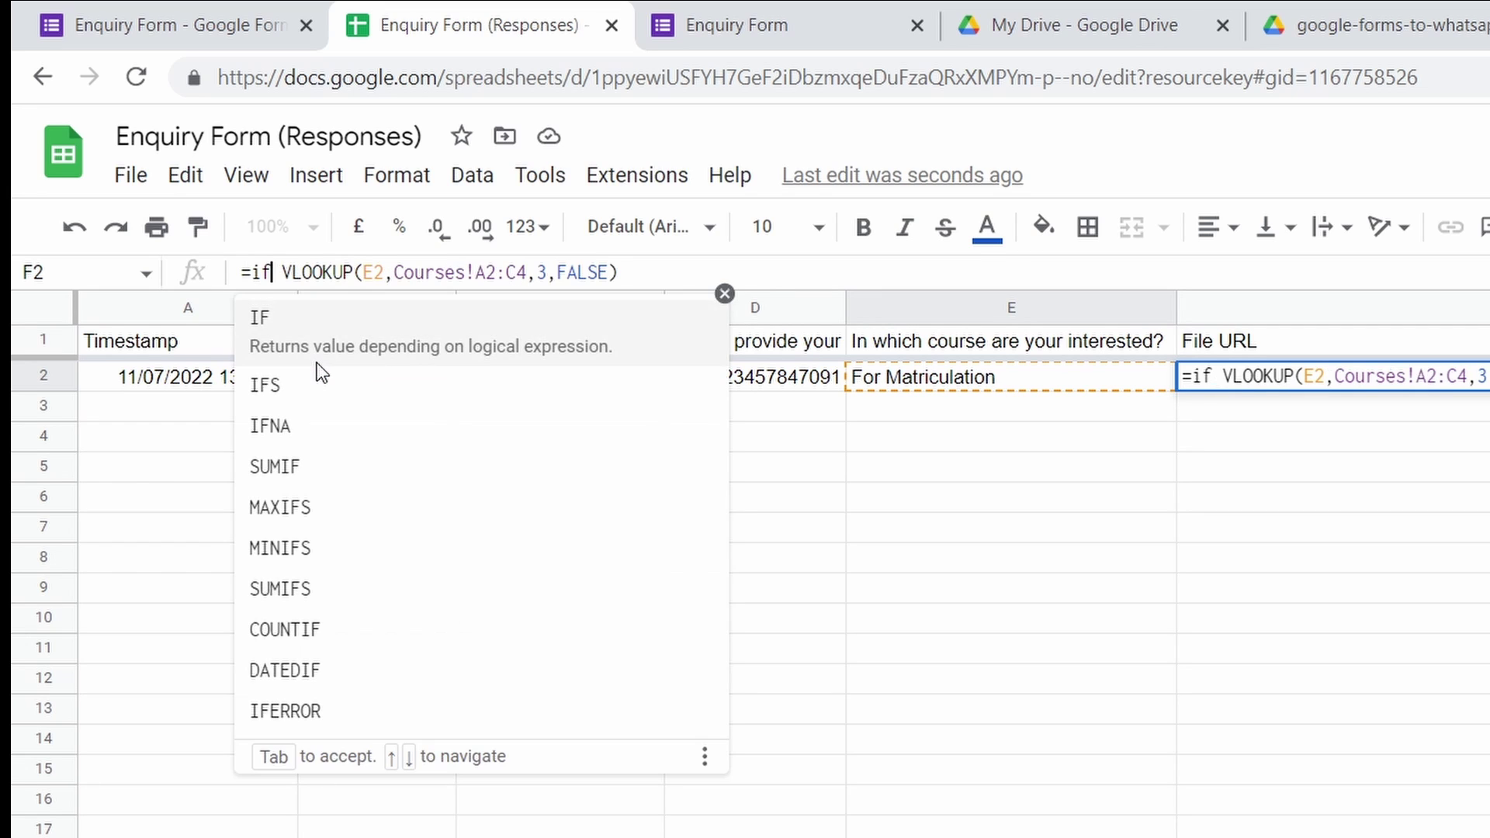
key("Tab")
type("is")
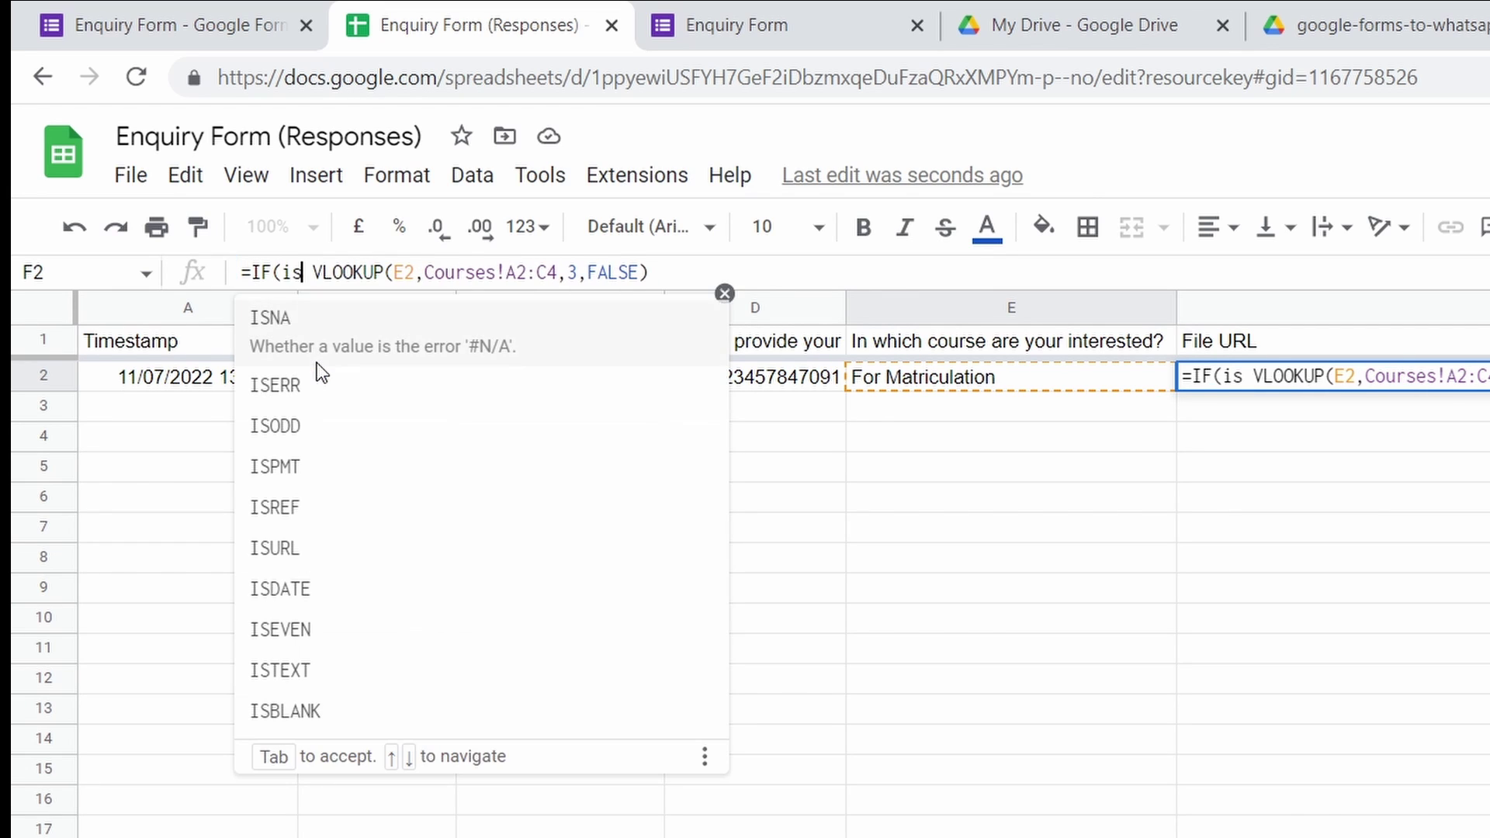
key("BackSpace")
key("BackSpace")
type("not")
key("Tab")
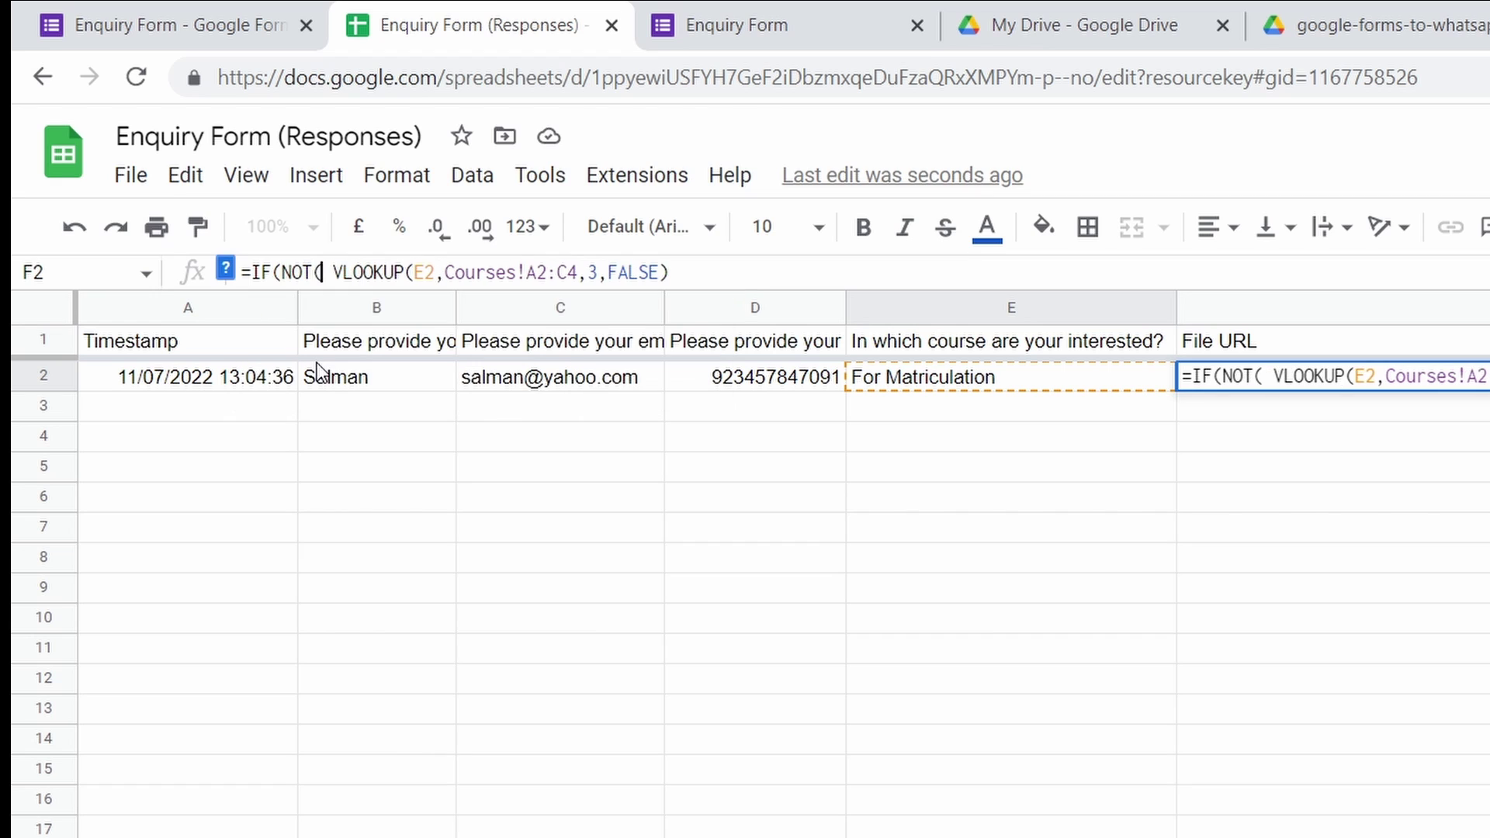
type("isbl")
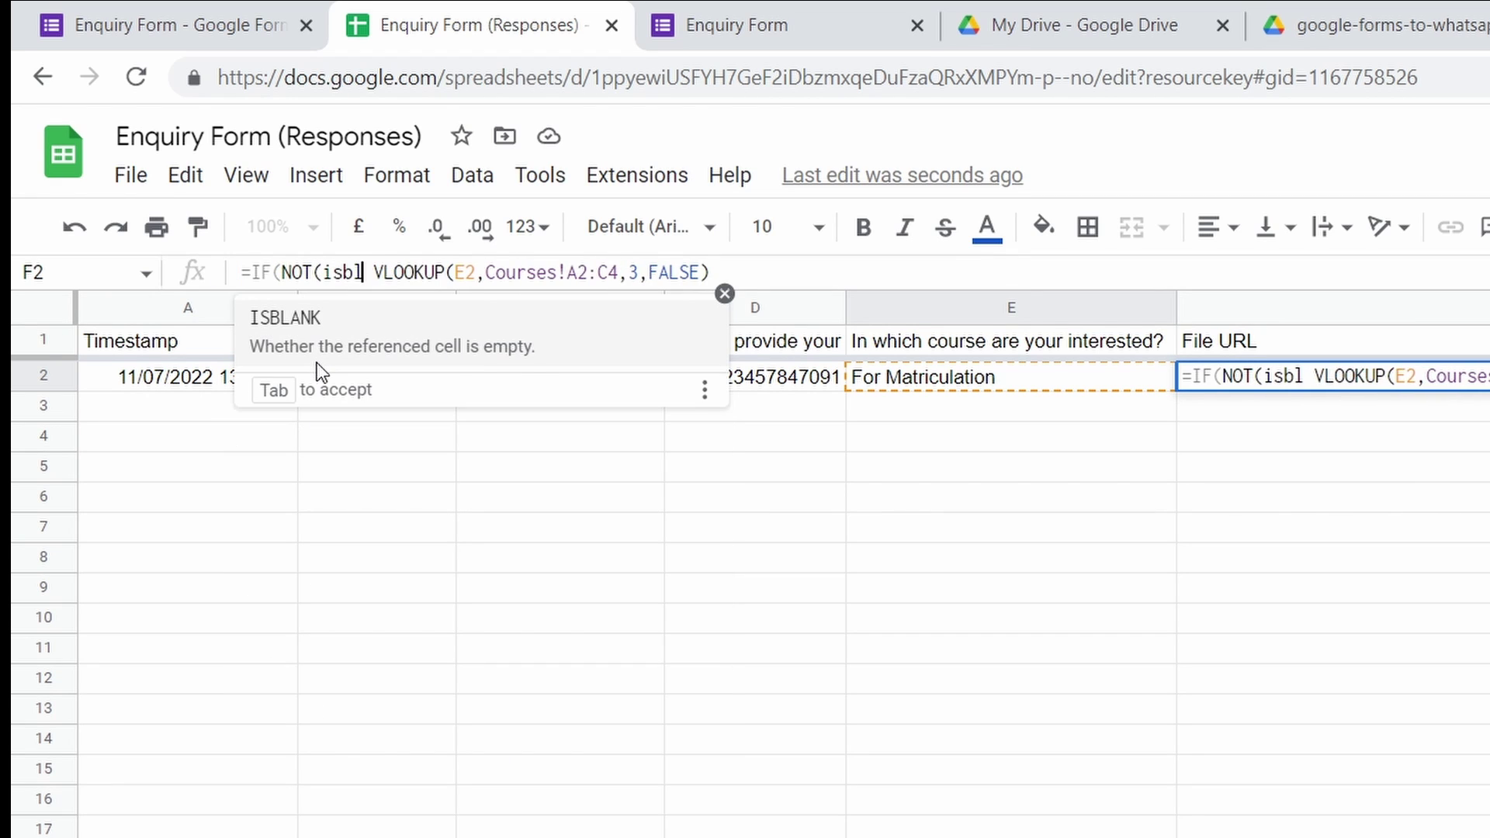
key("Tab")
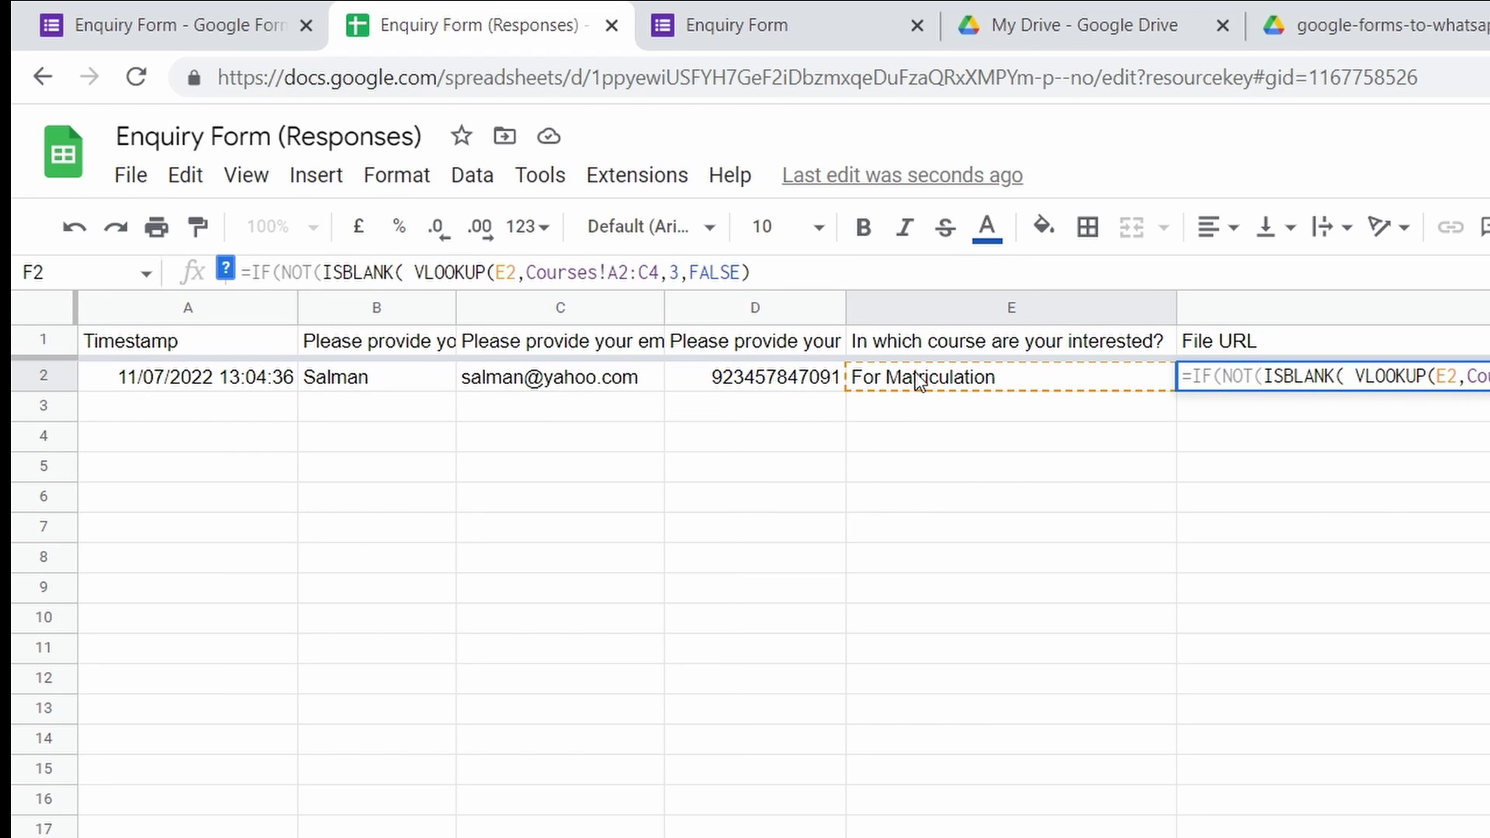
Step: Complete F2 as =IF(NOT(ISBLANK(E2)),VLOOKUP(E2,Courses!A2:C4,3,FALSE),"") and commit it
left_click(920, 378)
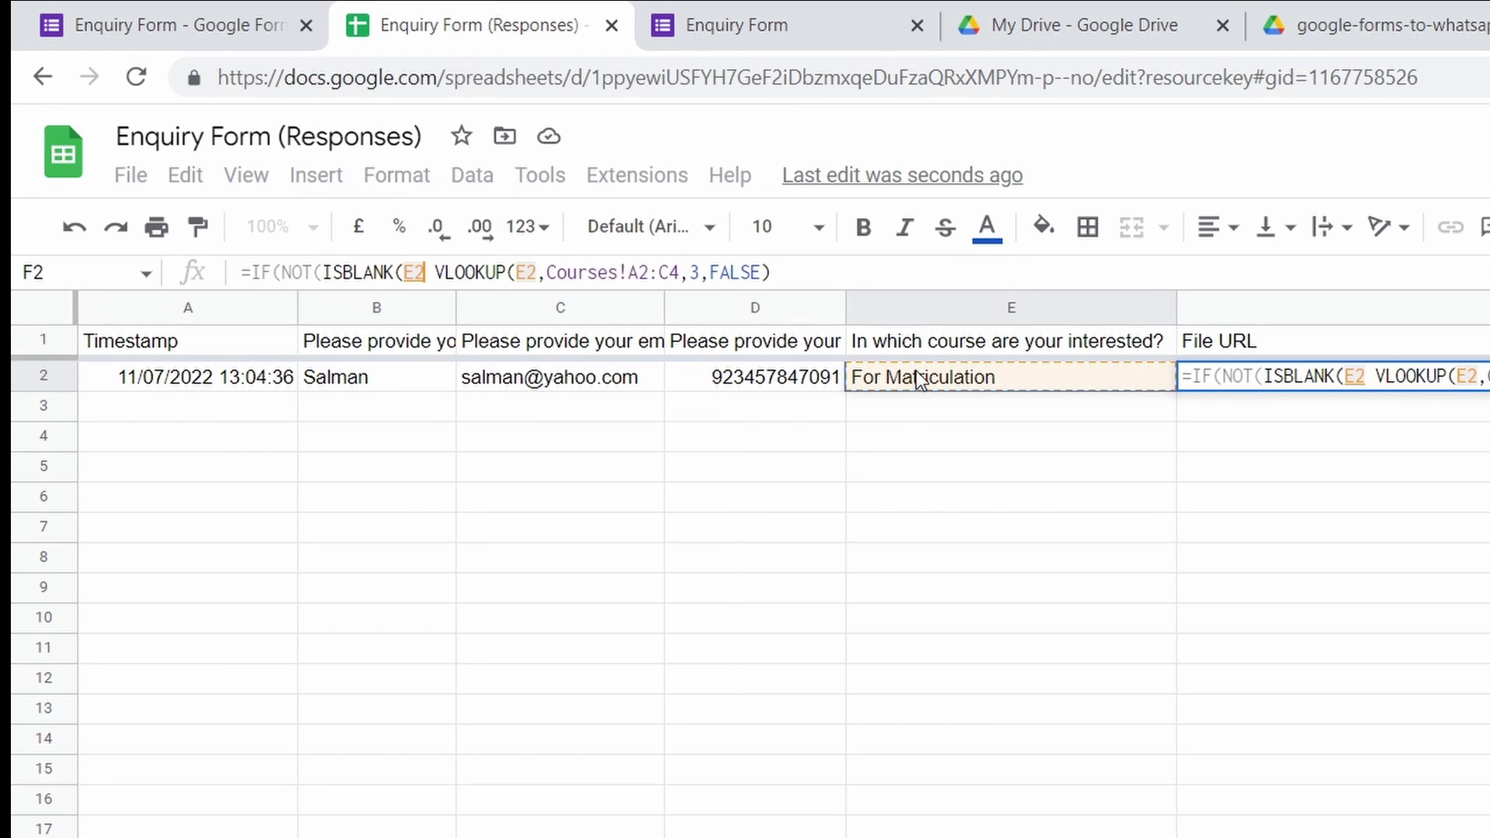
left_click(427, 281)
type(")")
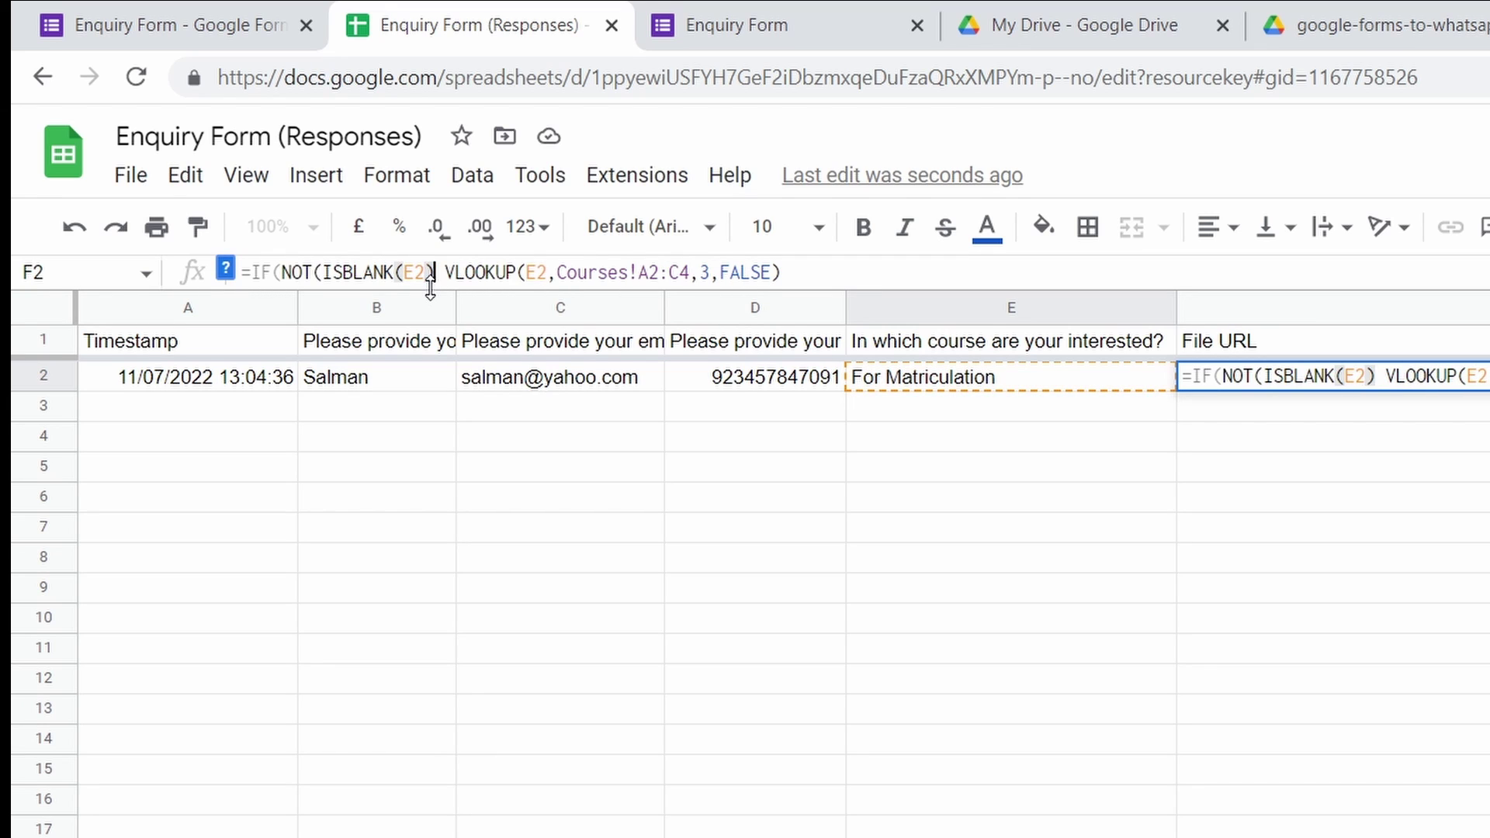
type(")")
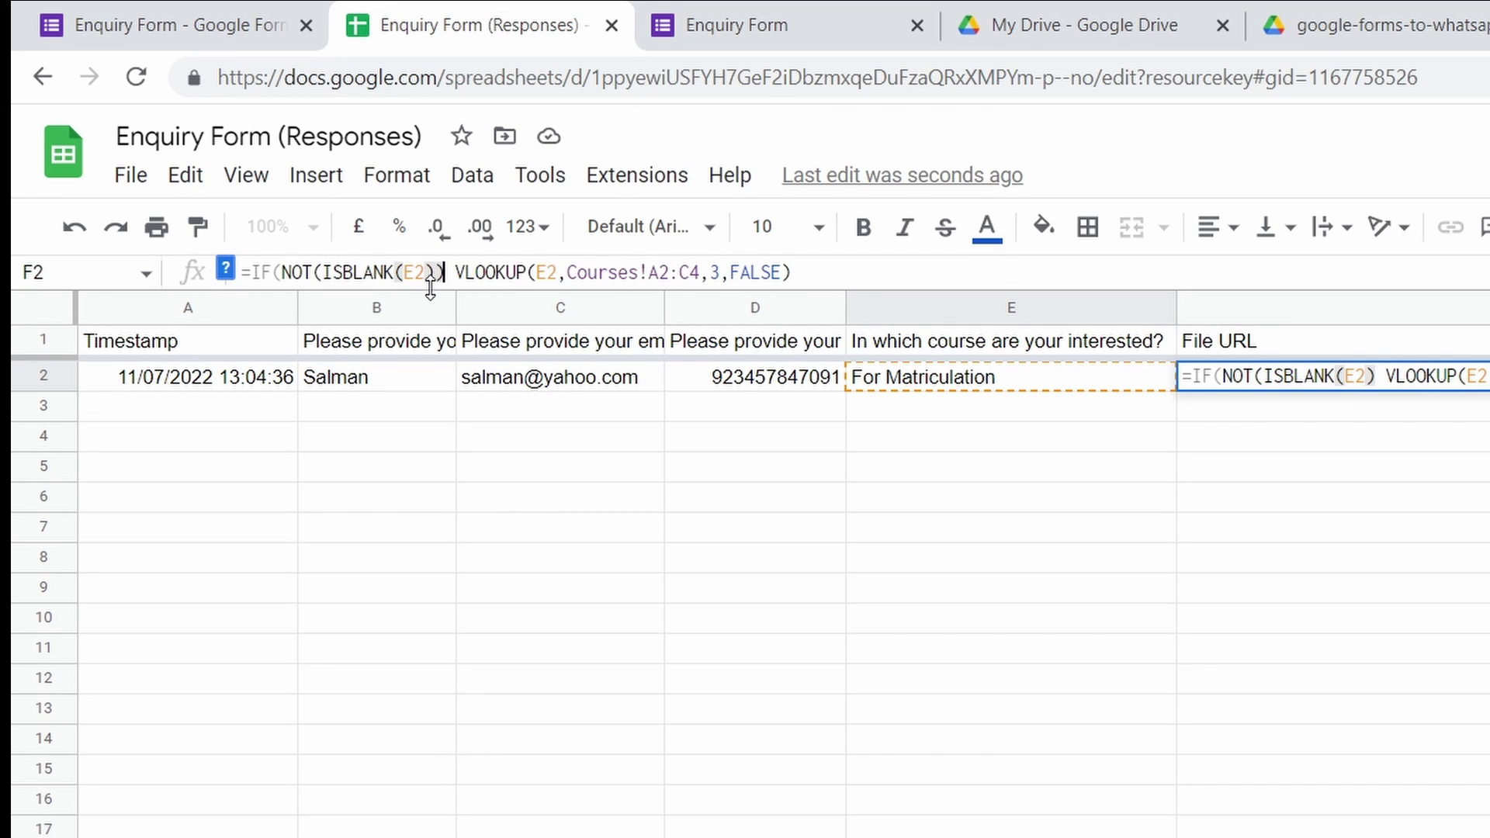
type(",")
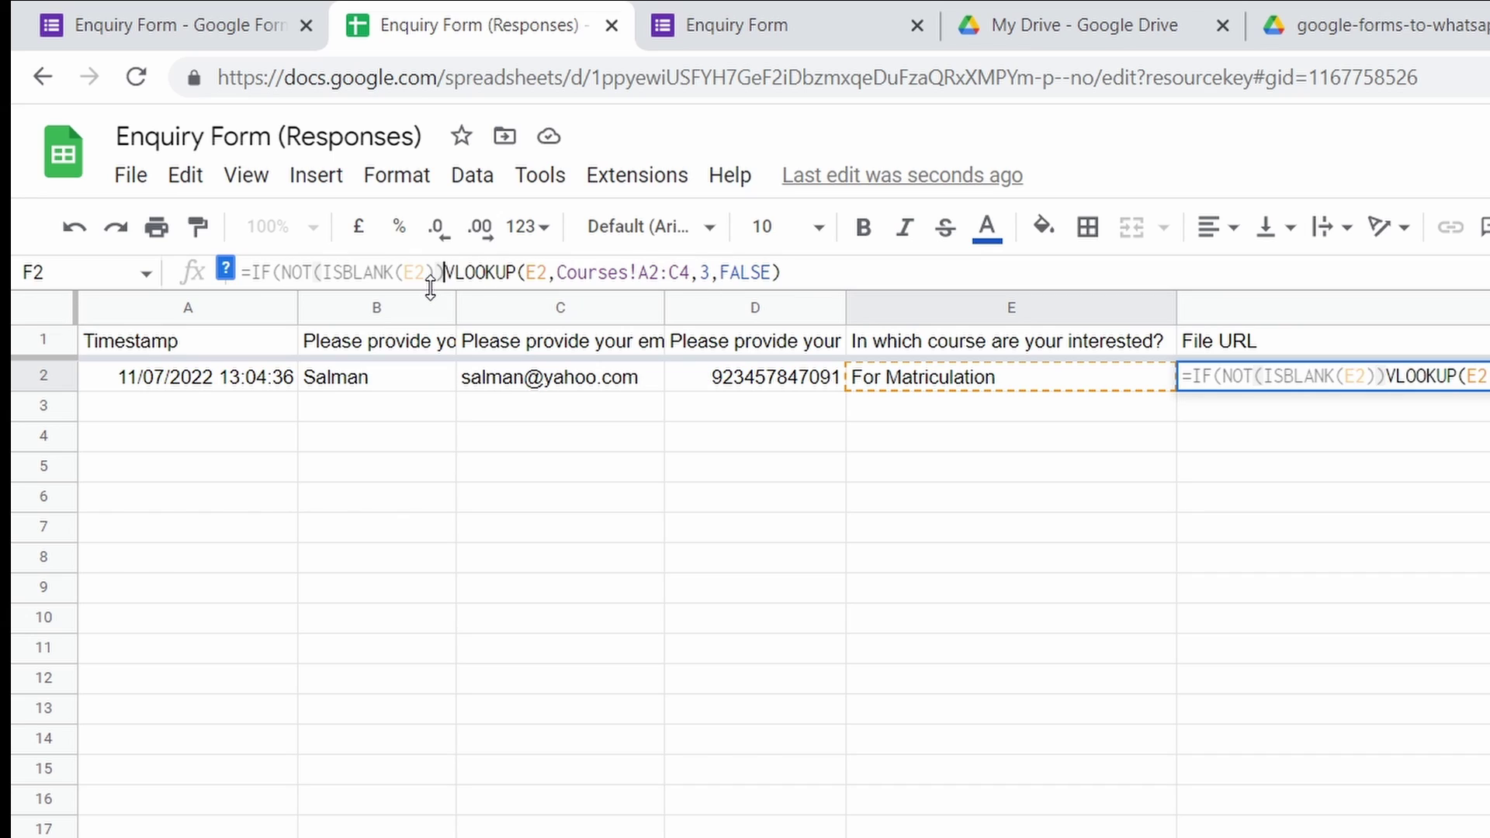
left_click(861, 279)
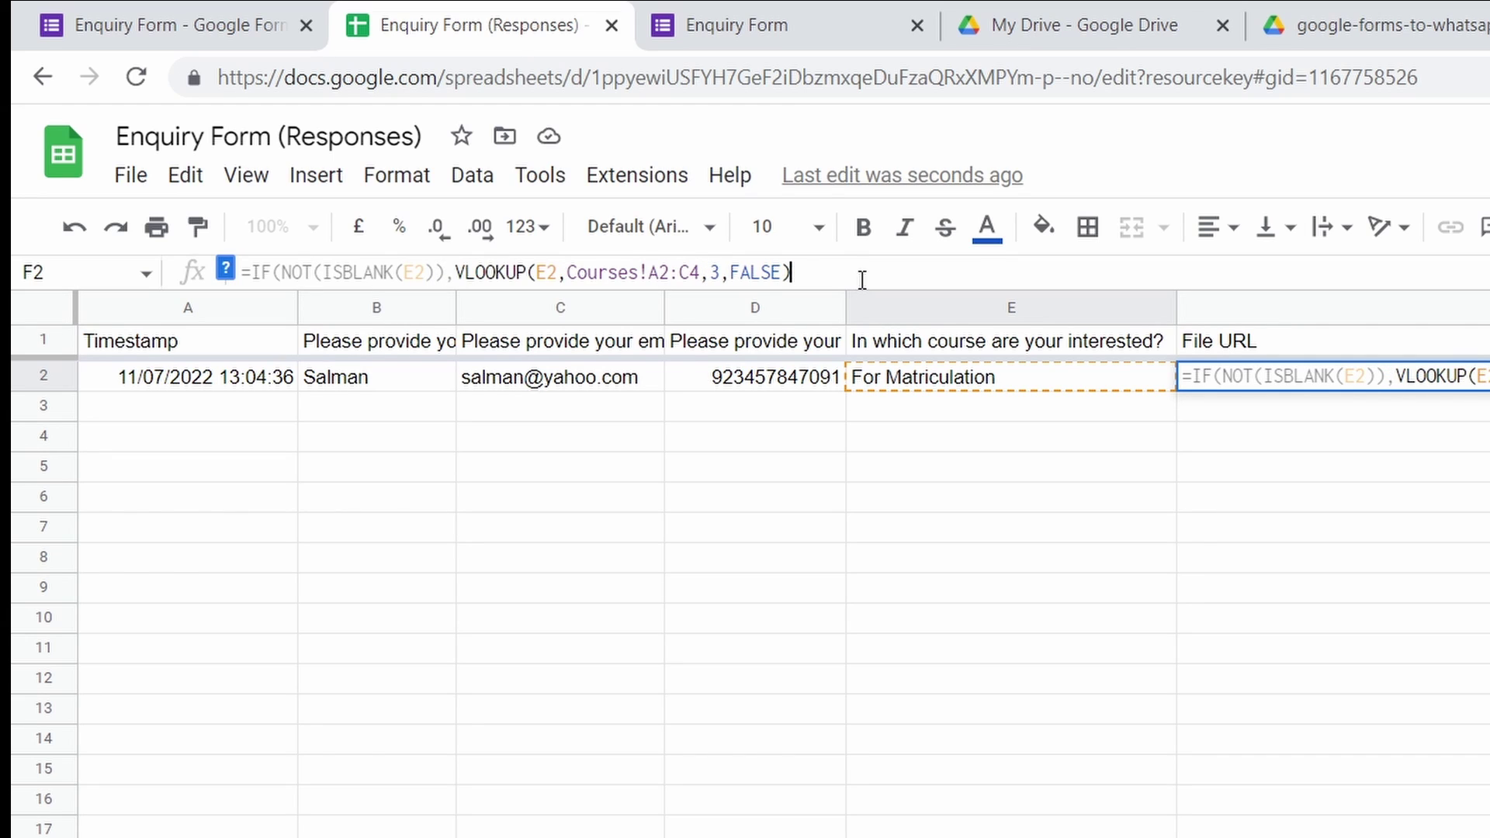
type(",")
type("\"\")")
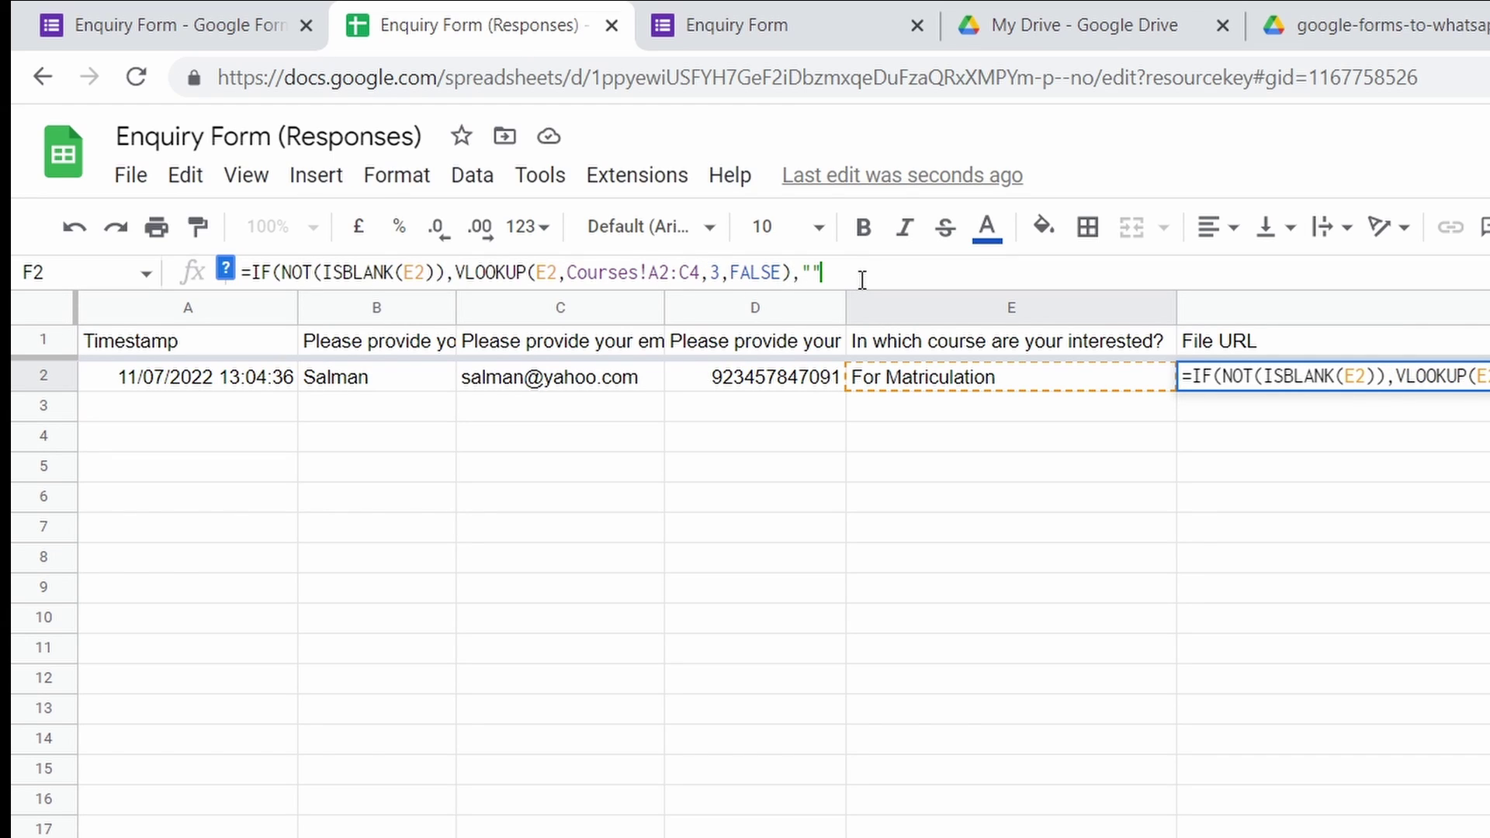
key("Return")
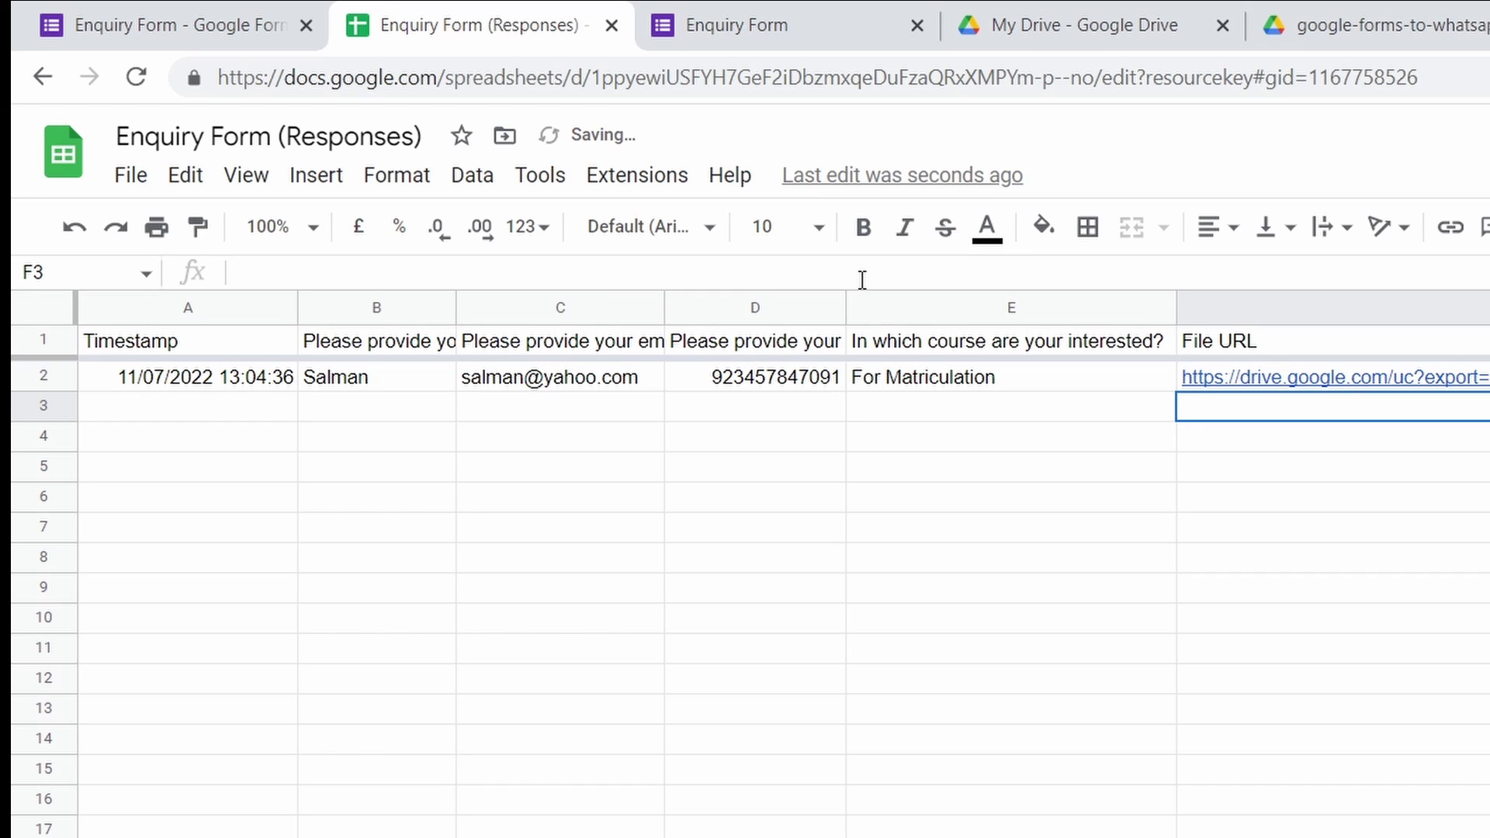
Step: Wrap F2's File URL formula in ArrayFormula, using E2:E in both places and an open-ended Courses range
key("Up")
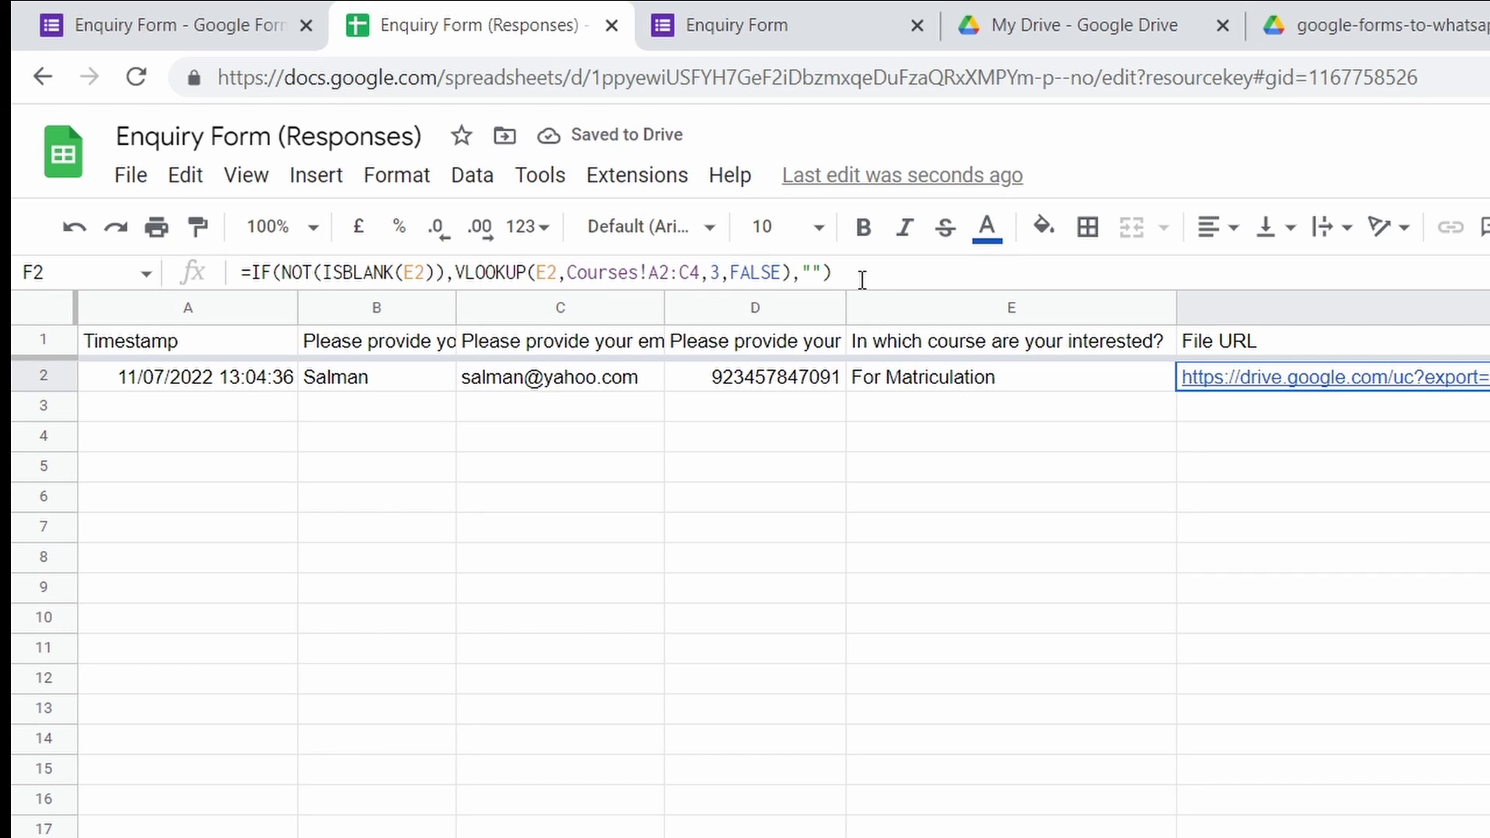
left_click(861, 279)
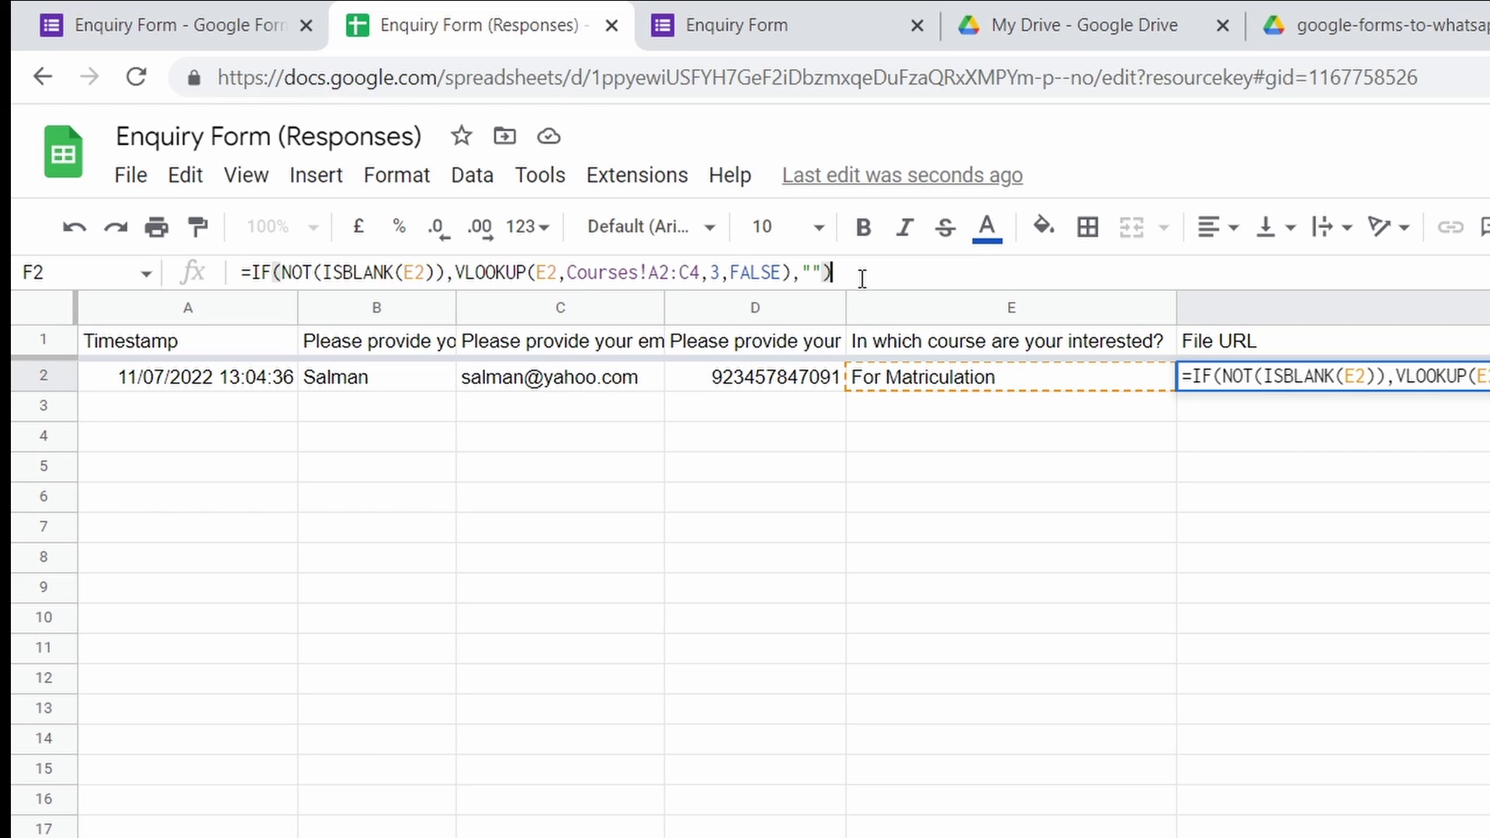
key("ctrl+shift+Return")
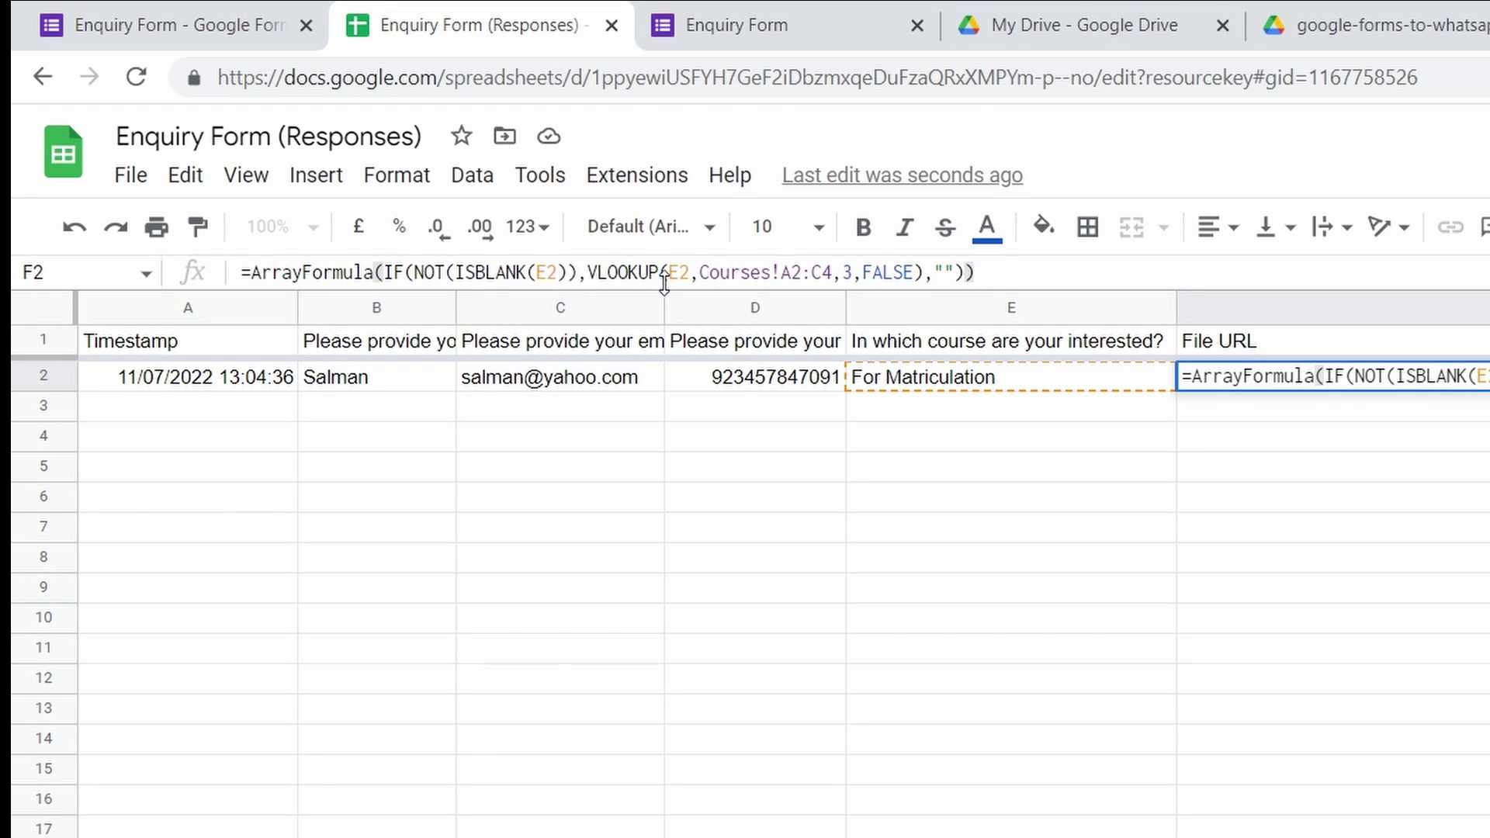
left_click(556, 272)
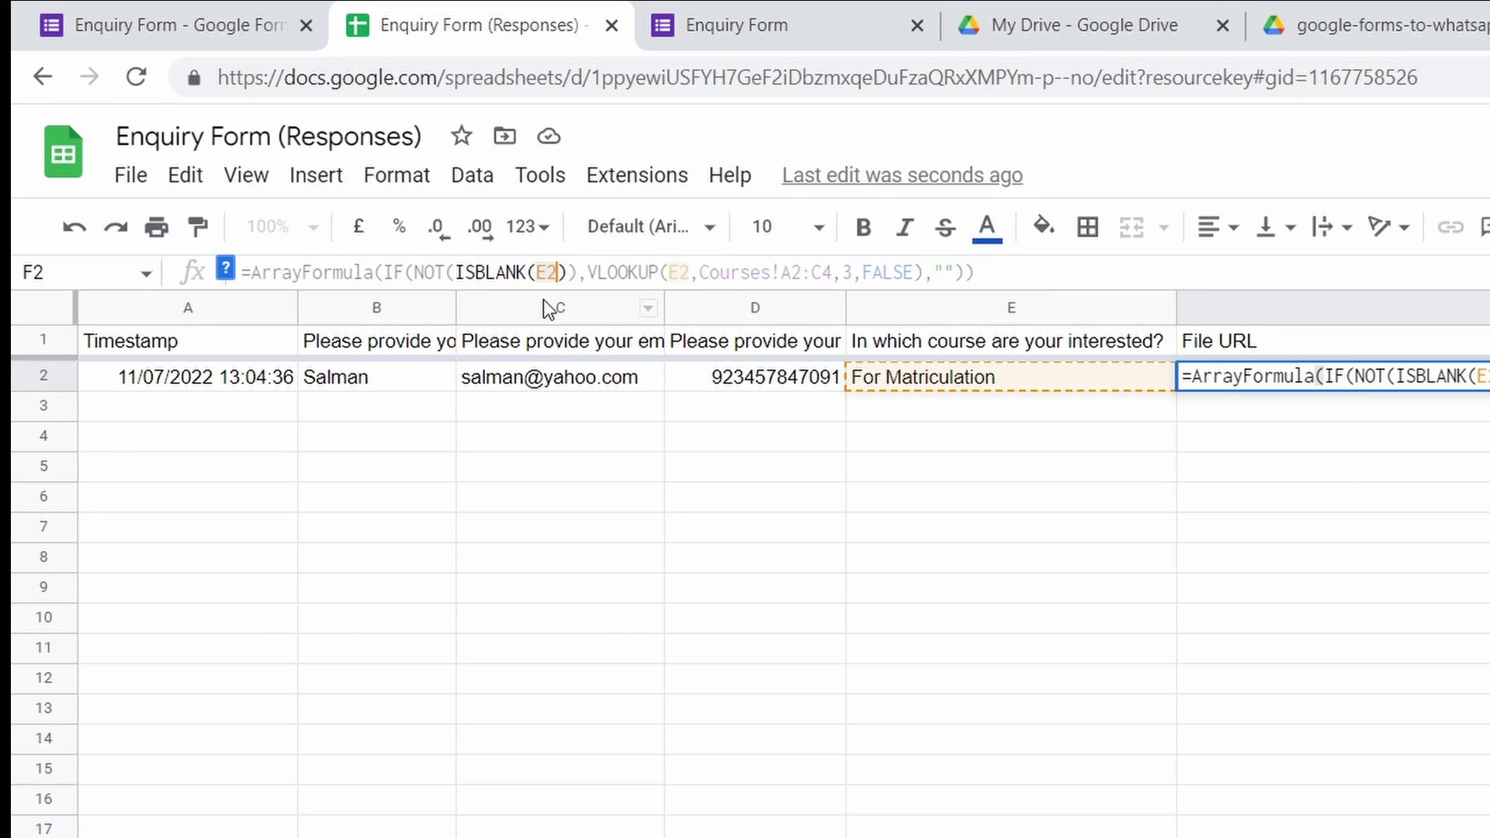
type(":E")
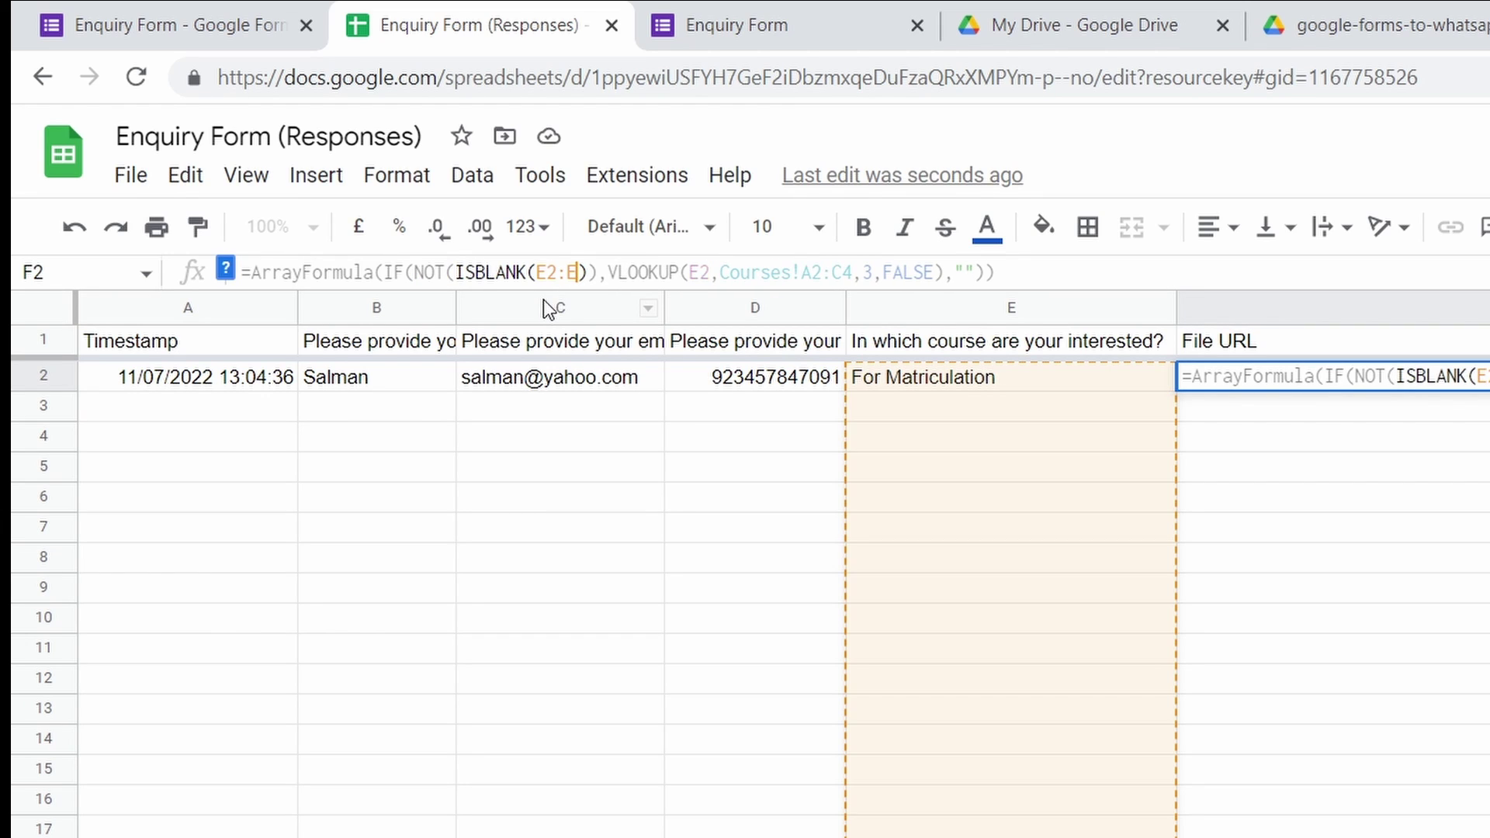
left_click(706, 272)
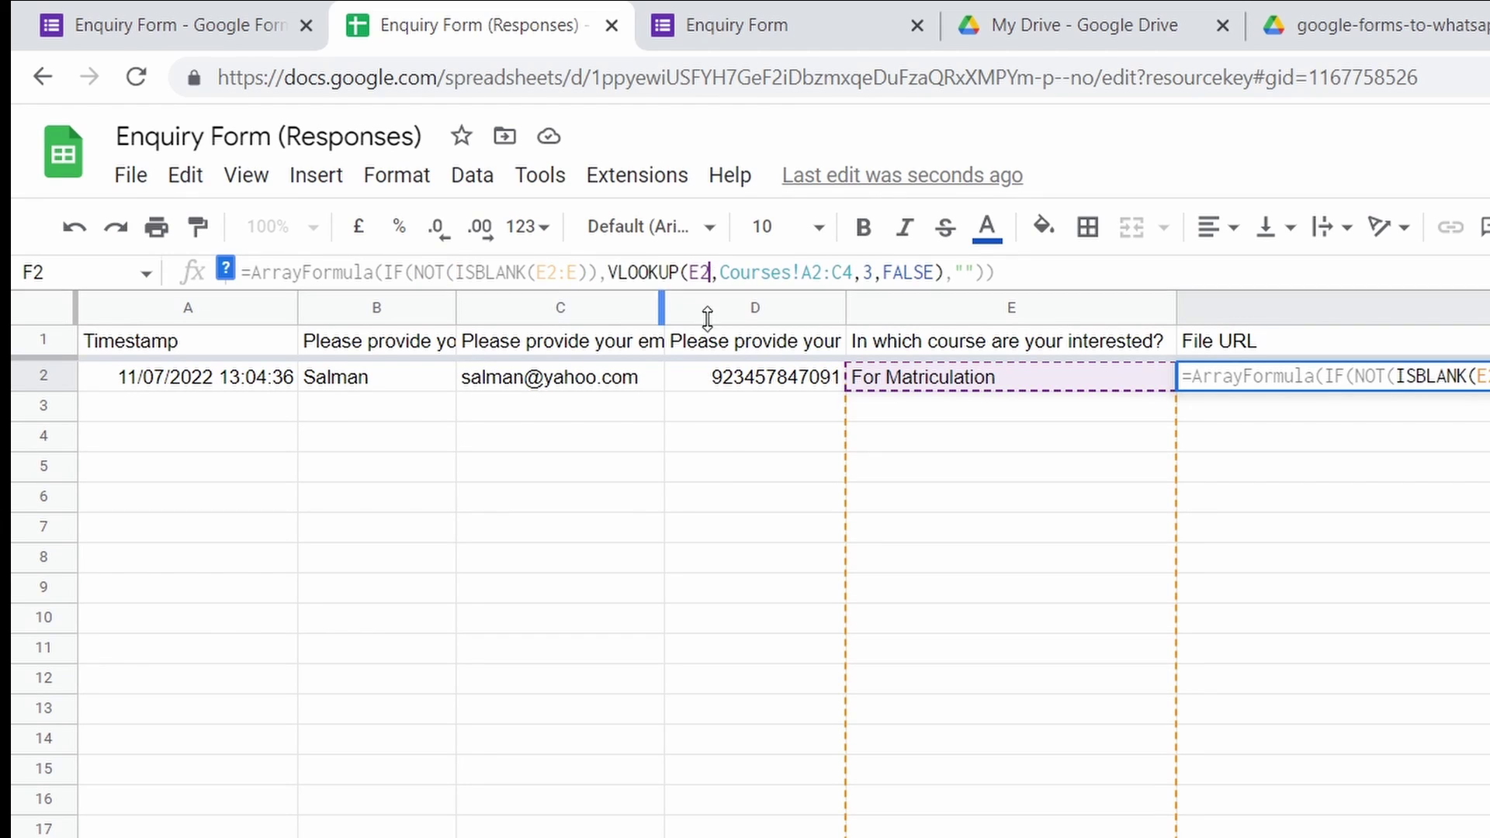
type(":E")
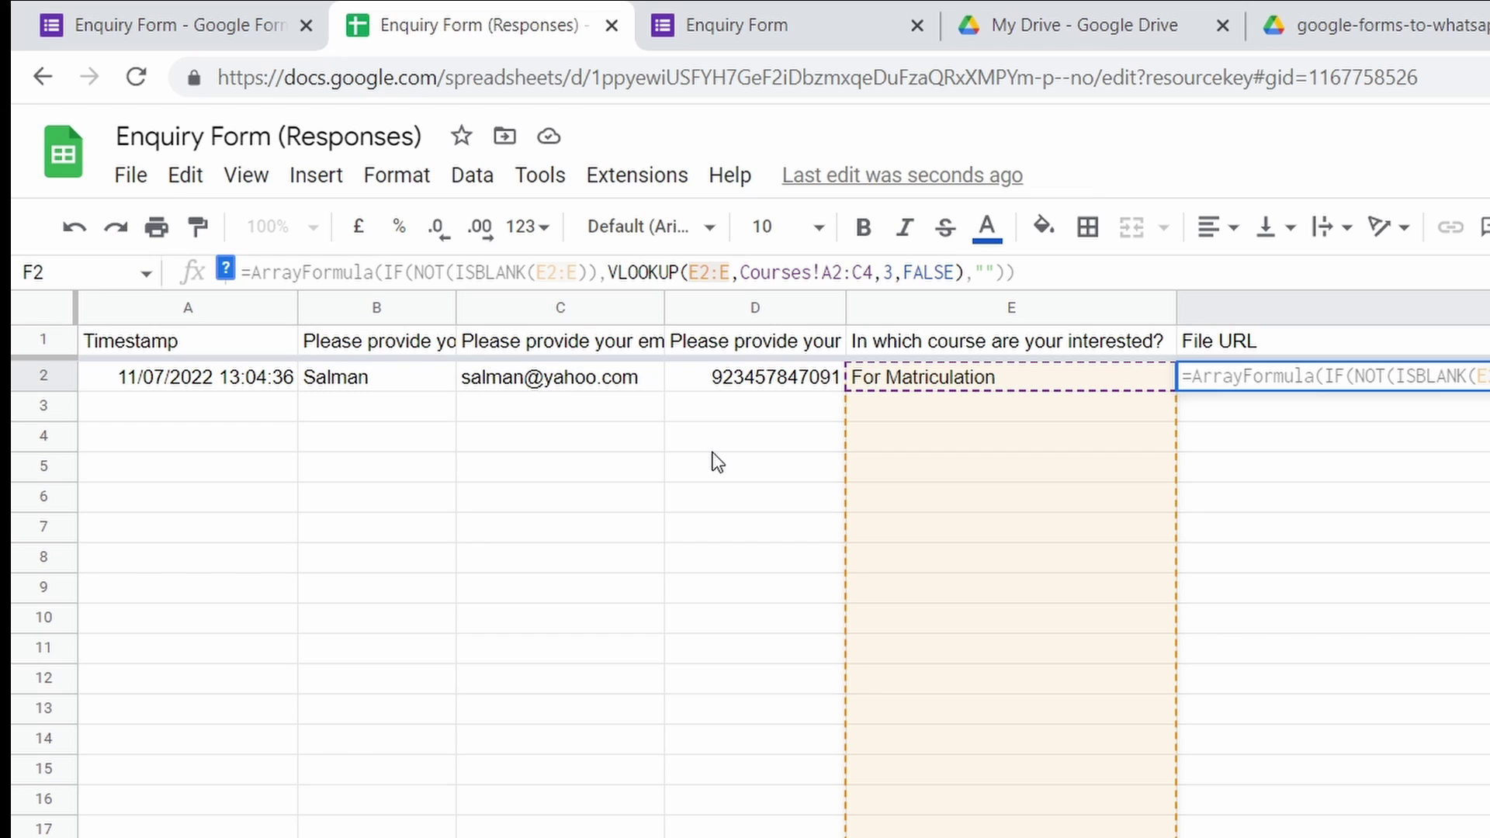
left_click(871, 273)
key("BackSpace")
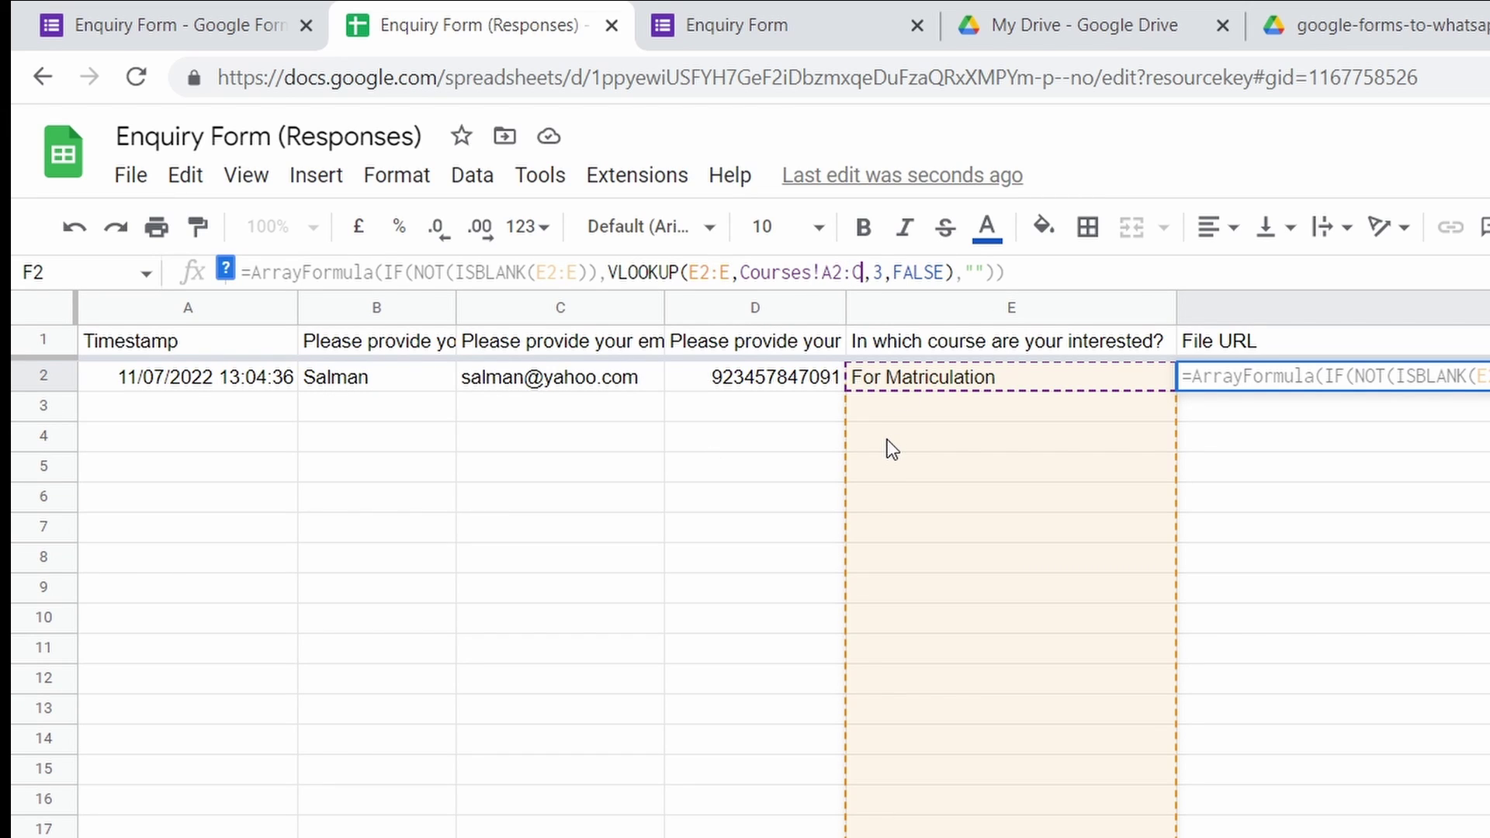
key("Return")
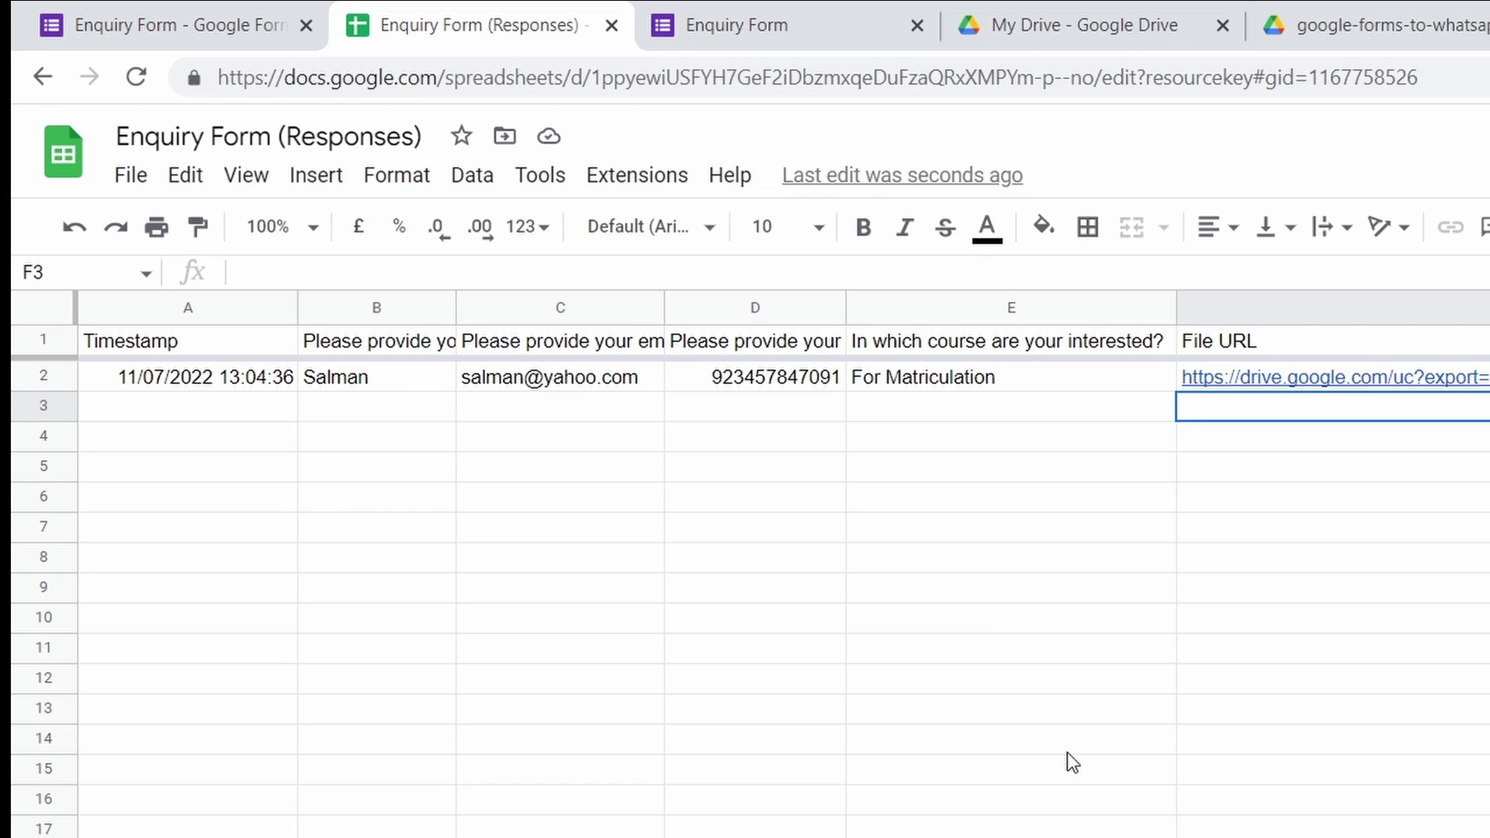
Step: Start another Enquiry Form response and enter the respondent's full name and e-mail address
left_click(768, 15)
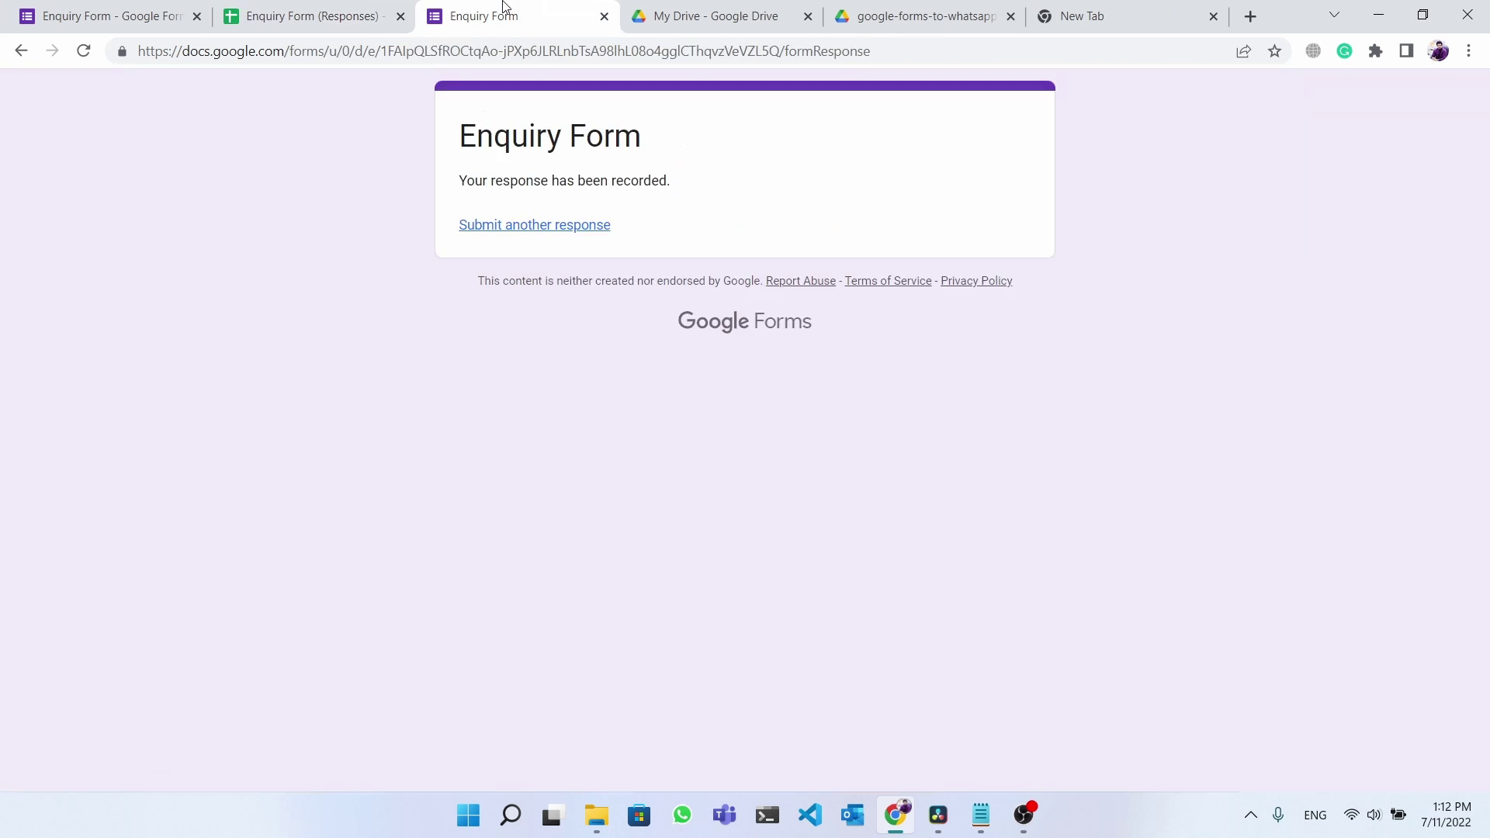
left_click(516, 231)
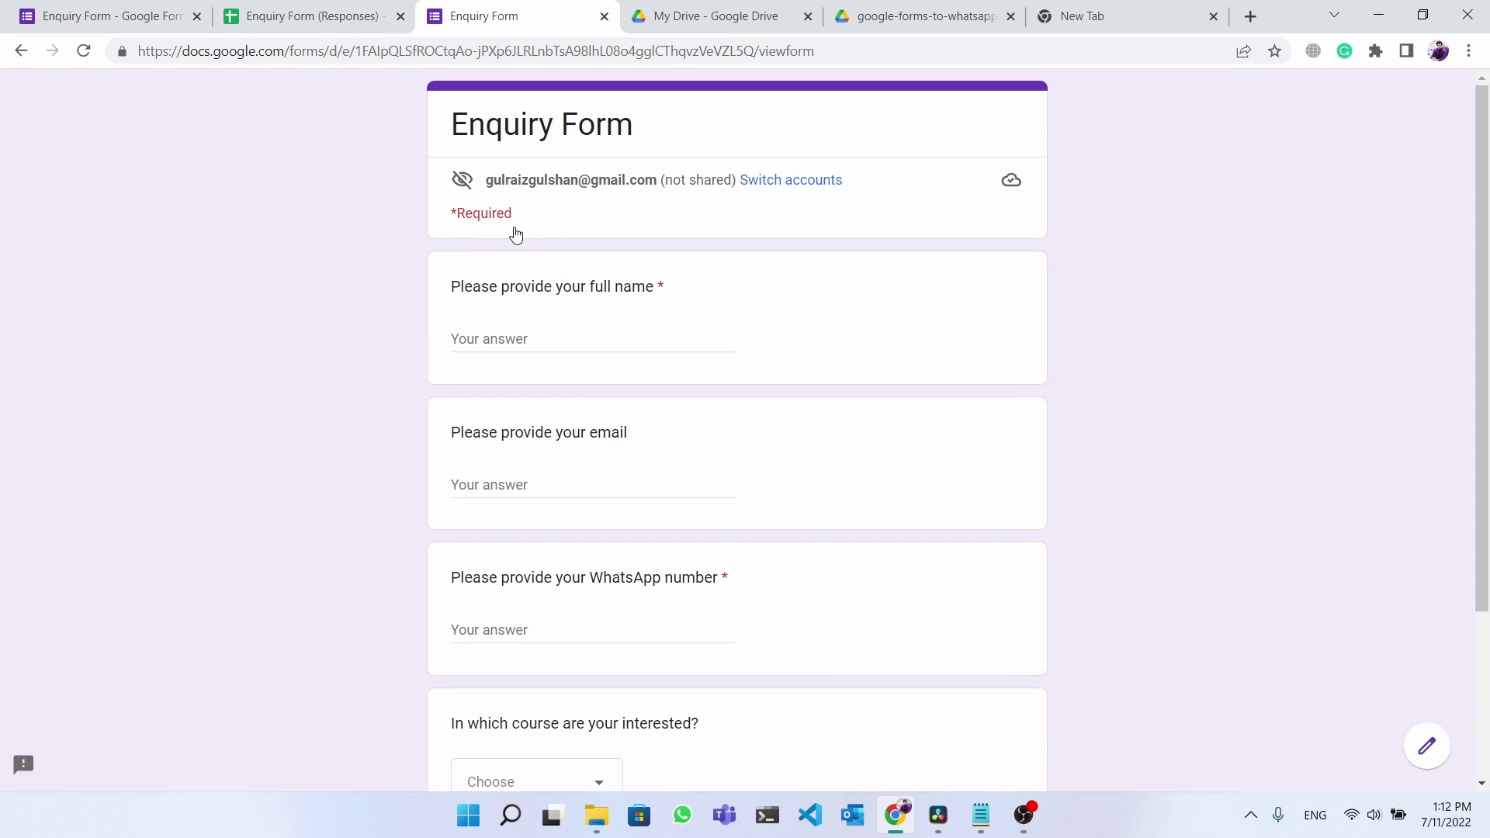
left_click(515, 340)
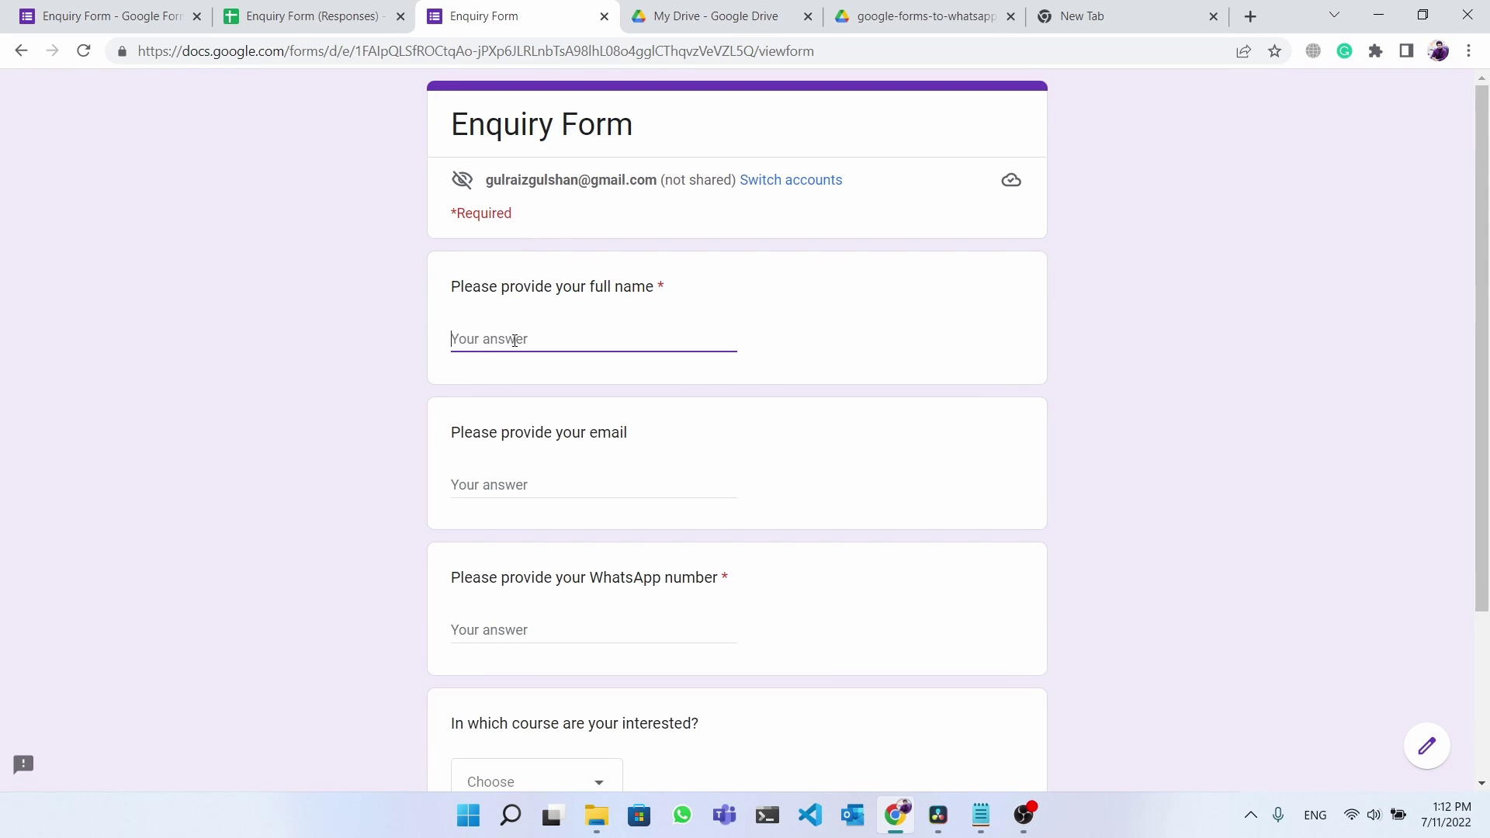
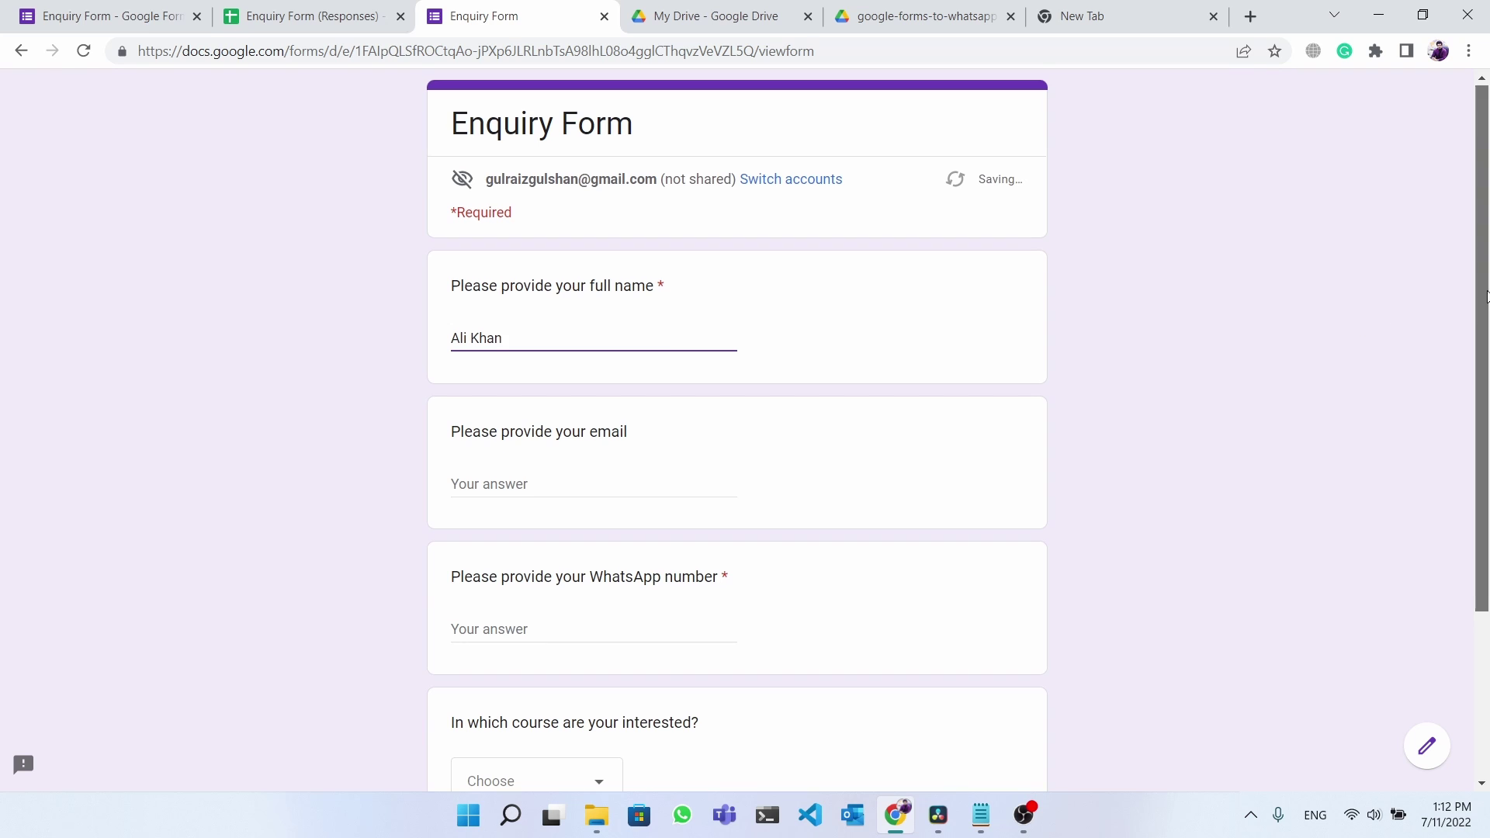
scroll(582, 260, "down", 2)
left_click(556, 330)
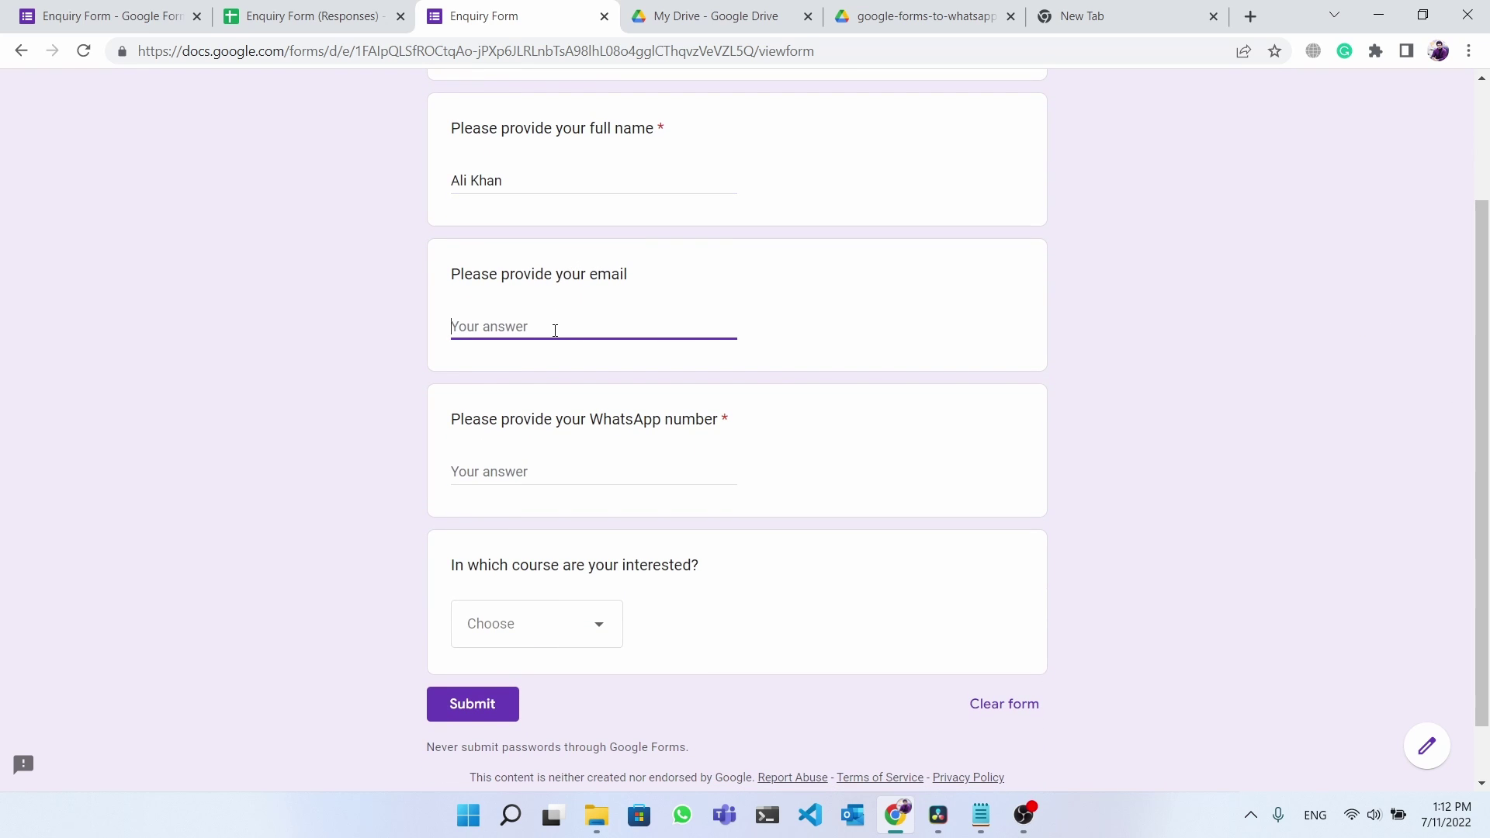
Step: Enter the respondent's WhatsApp number, choose the For Intermediate course, and submit the response
left_click(585, 468)
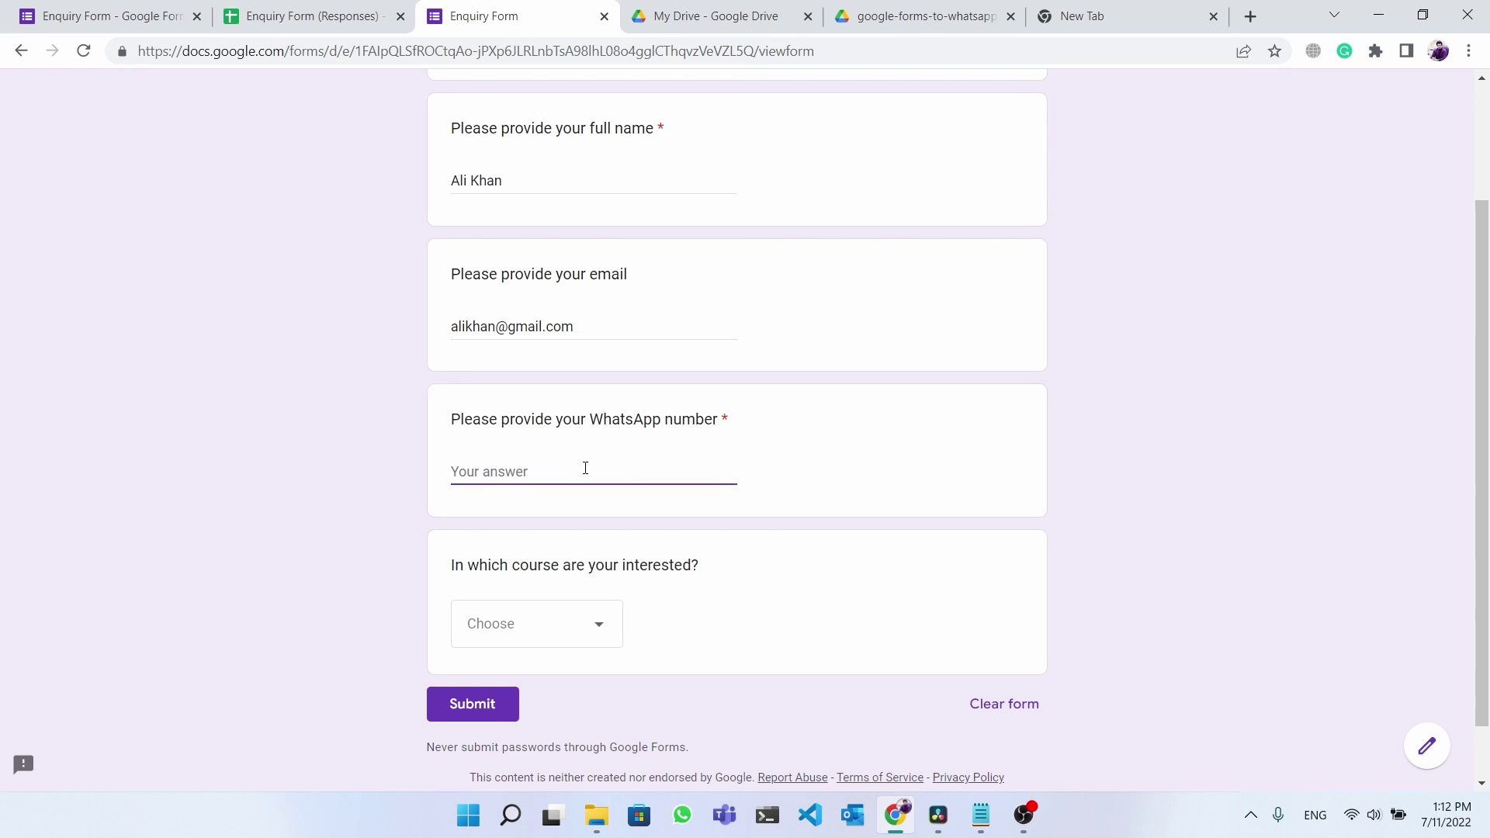
left_click(603, 638)
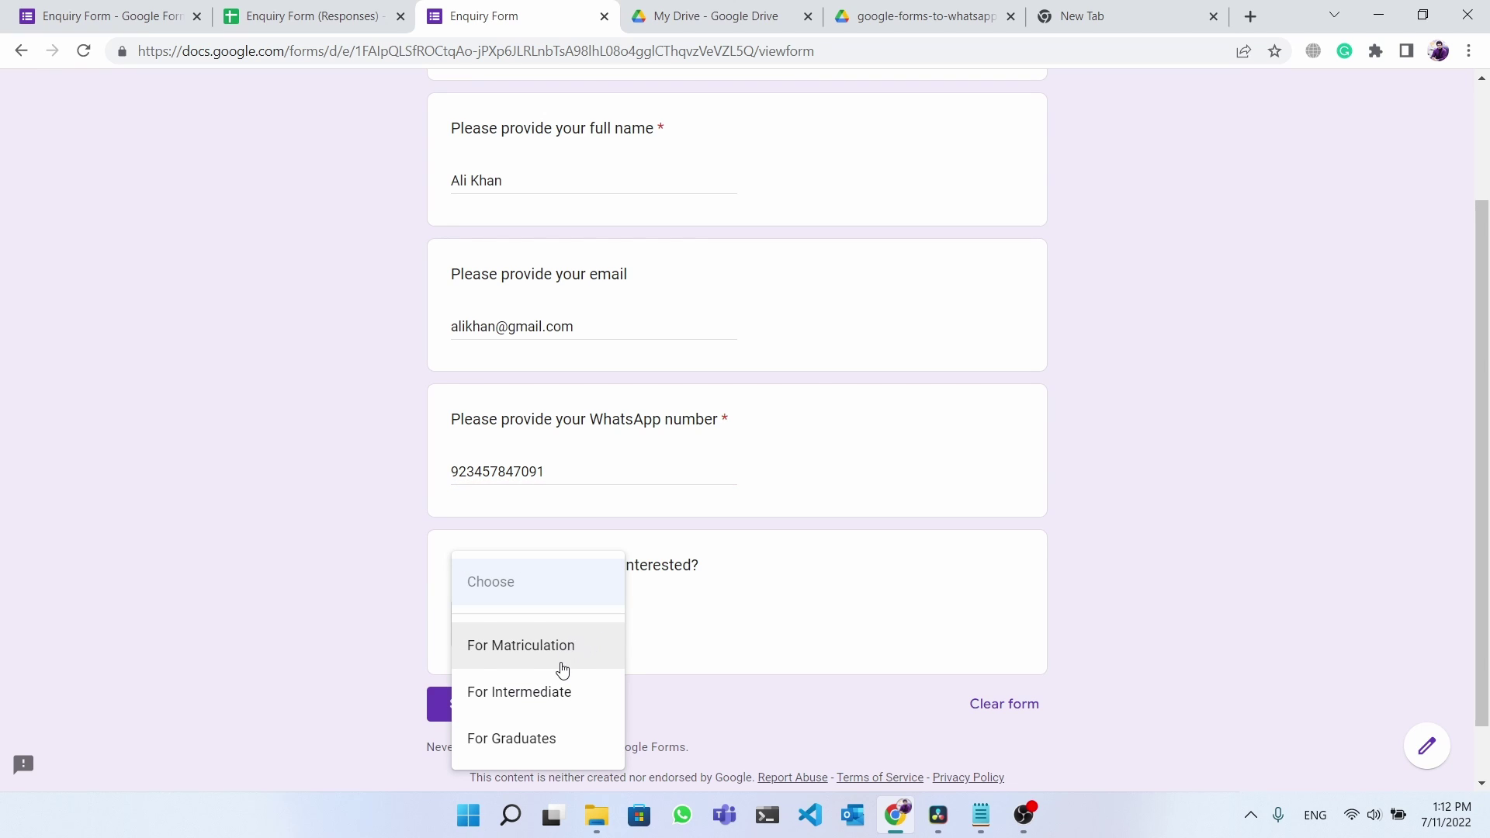
left_click(548, 697)
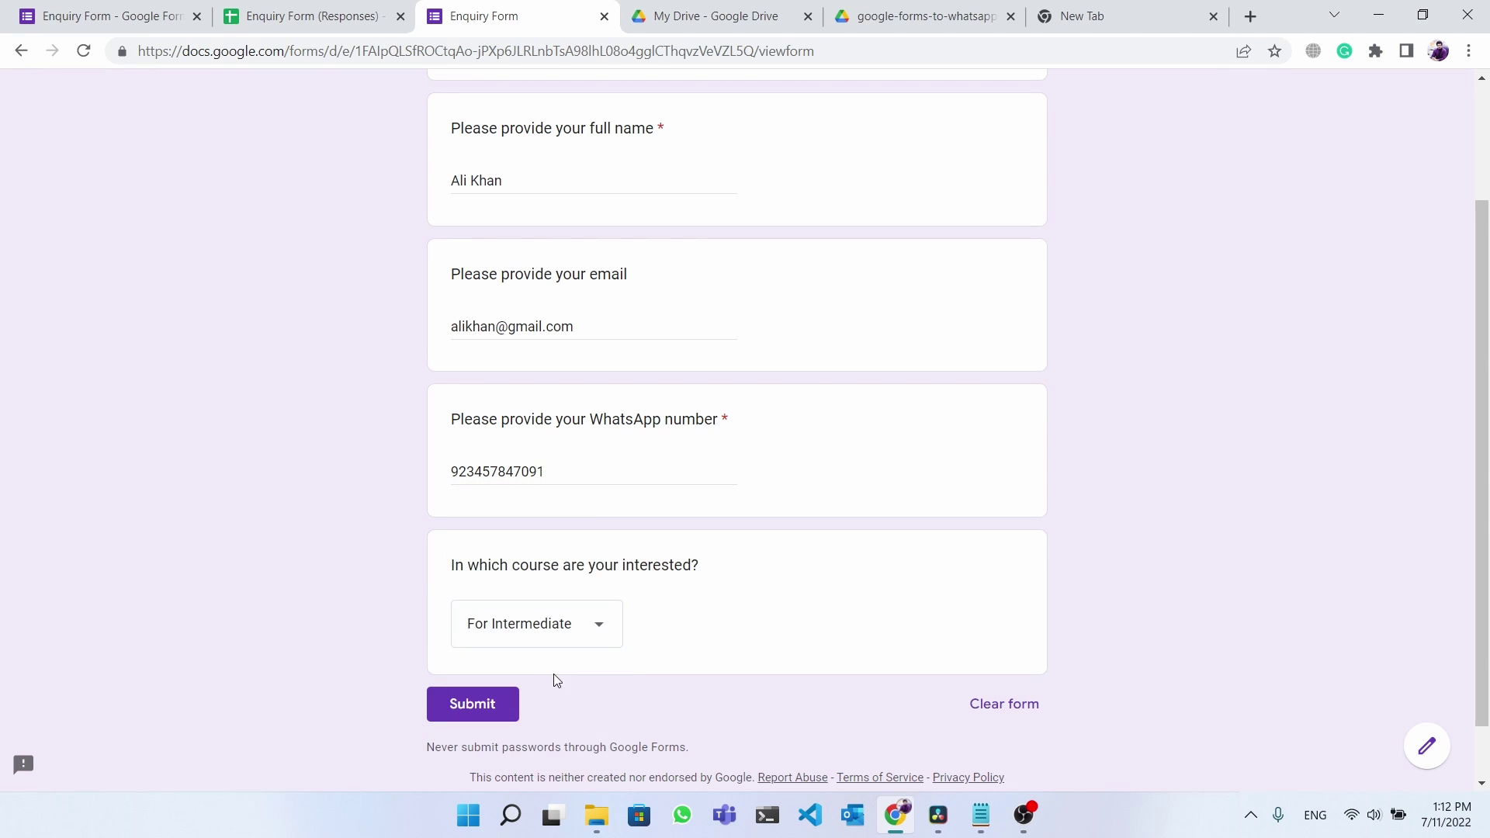
left_click(490, 703)
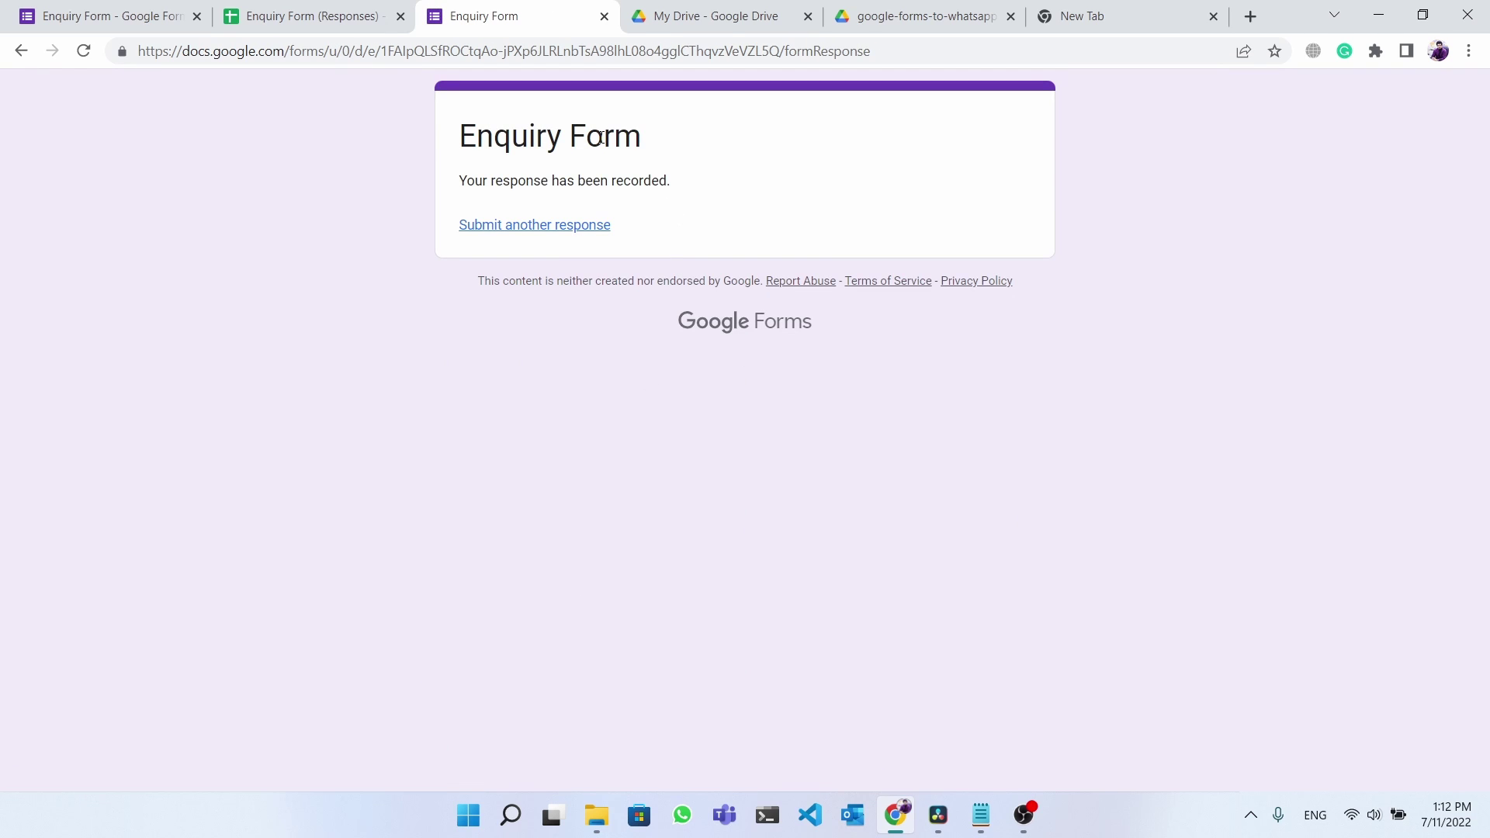
Step: Check the new Intermediate and Graduates rows' column F download links, then autofit email column C
left_click(324, 17)
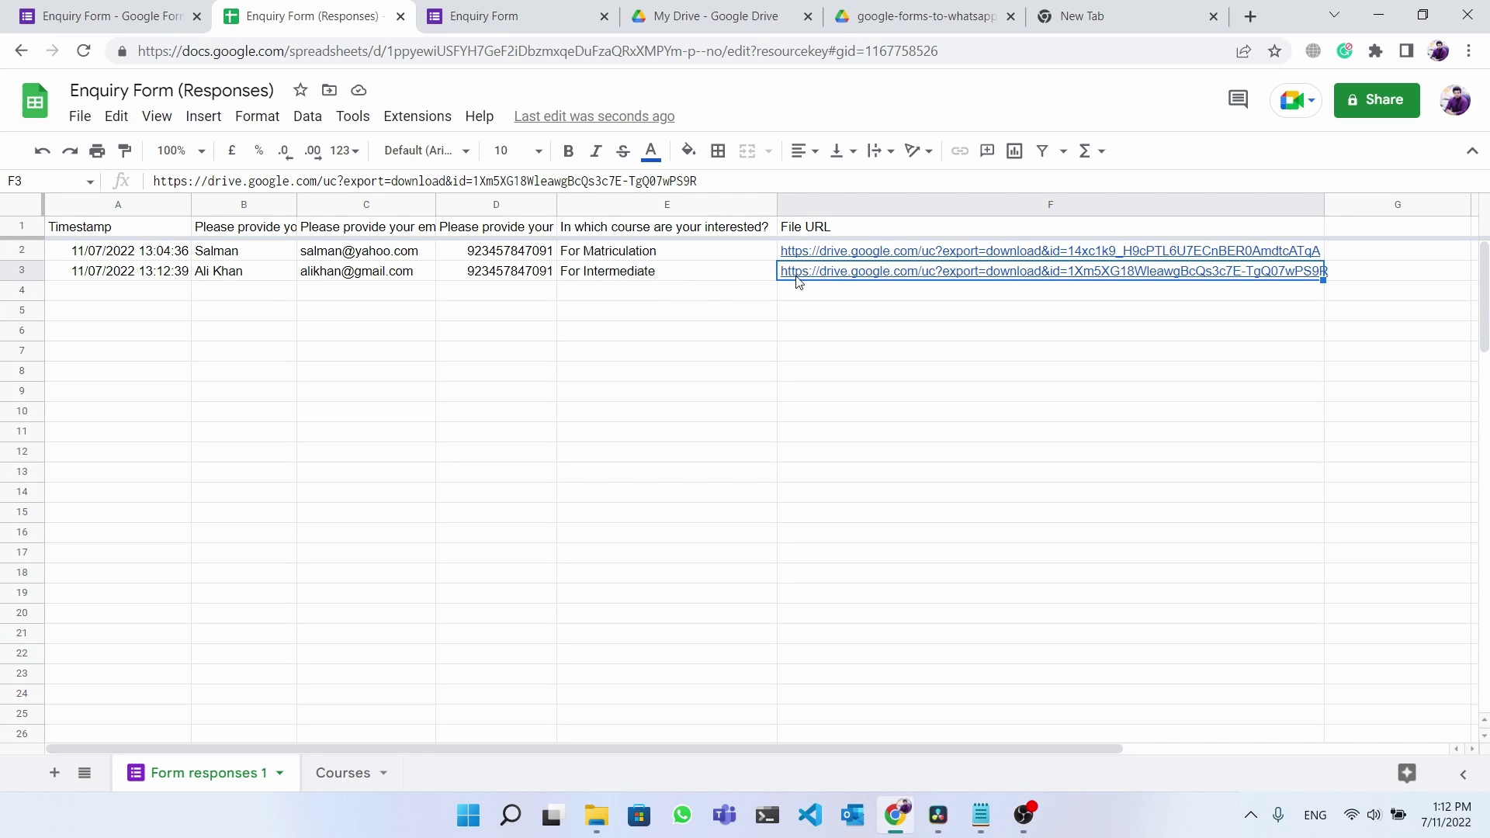
mouse_move(1118, 271)
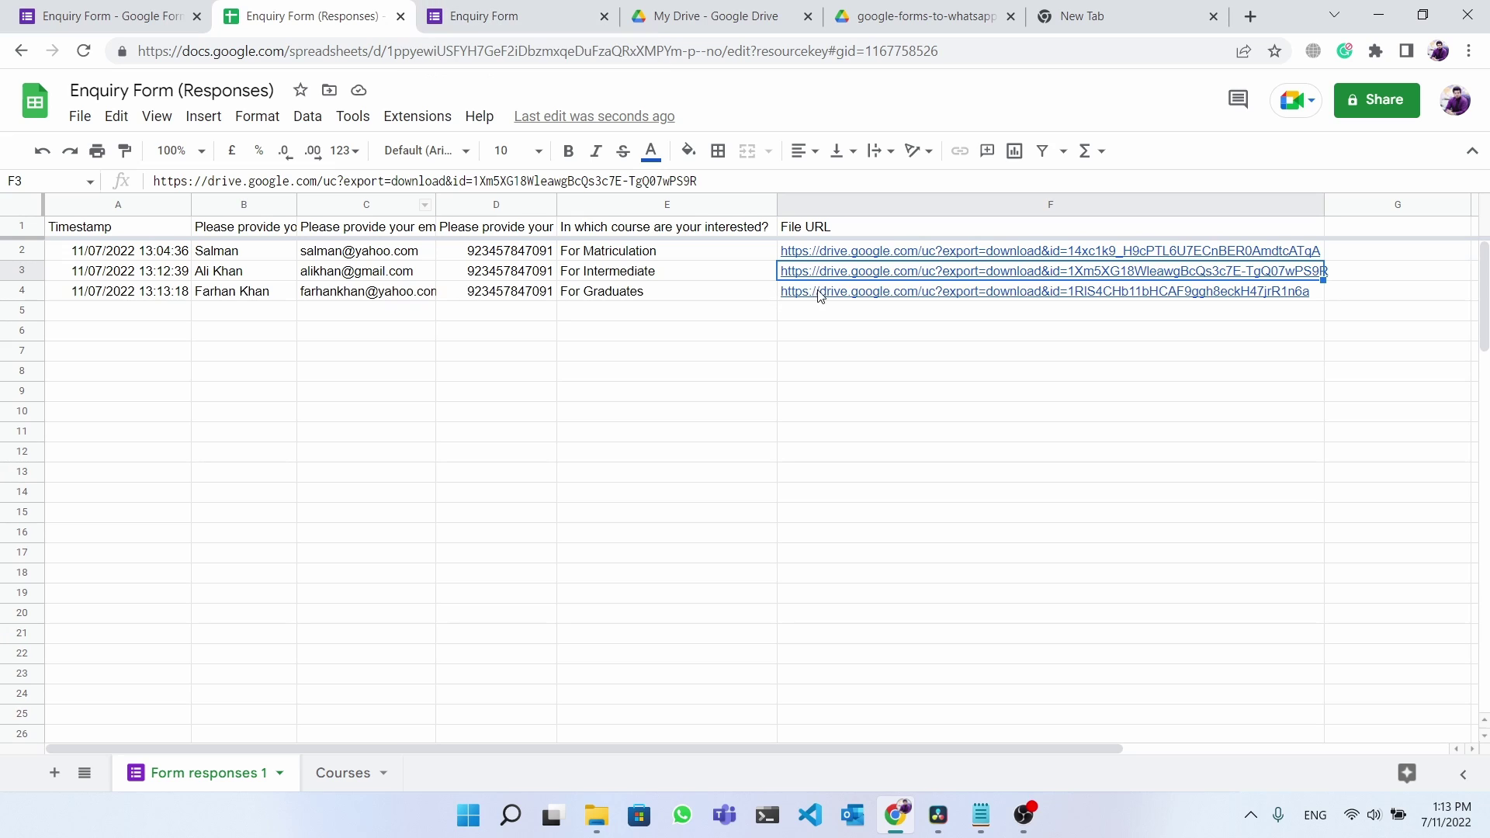
double_click(435, 205)
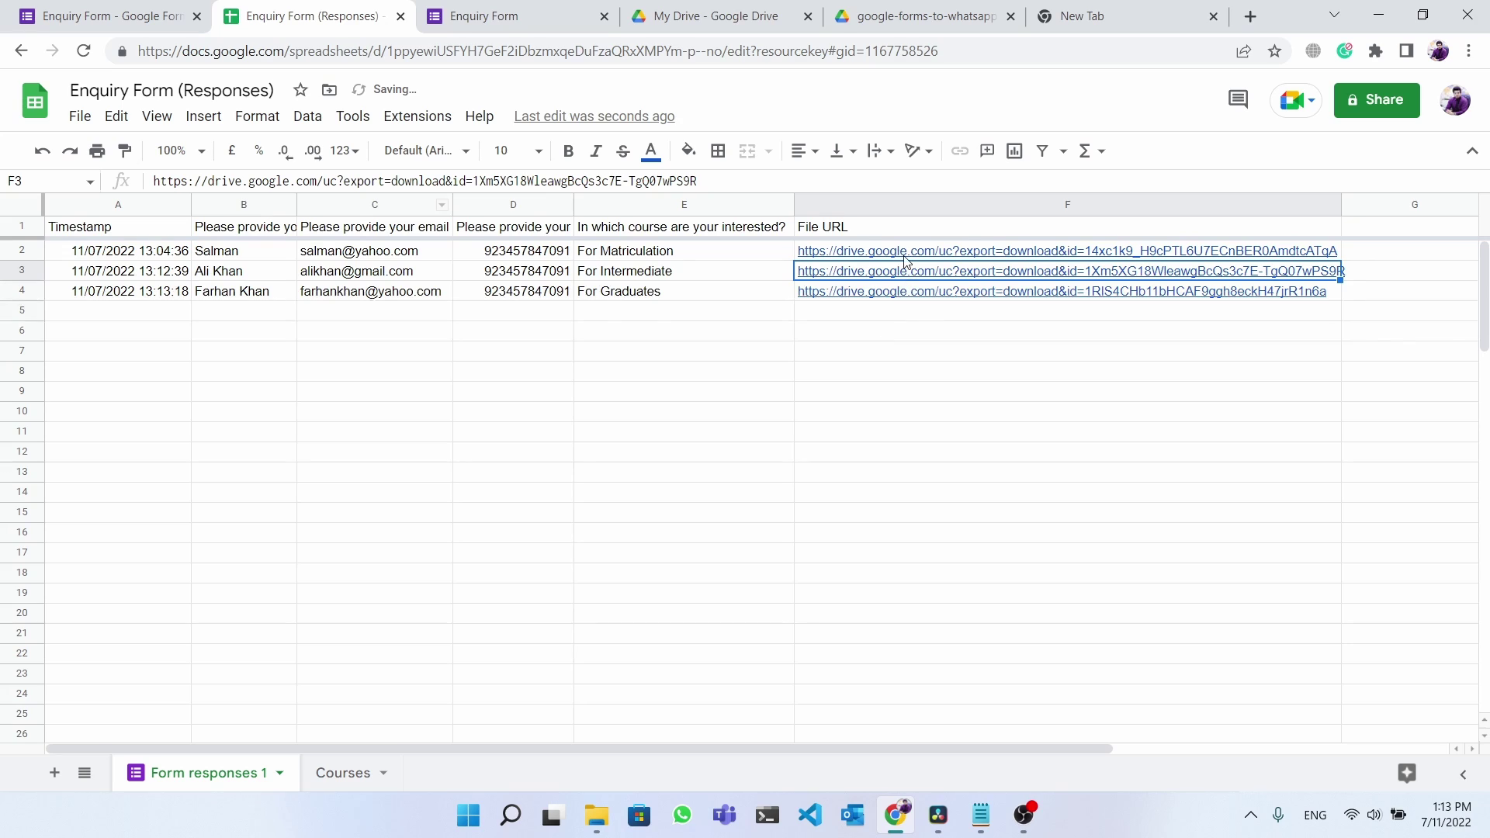
left_click(900, 313)
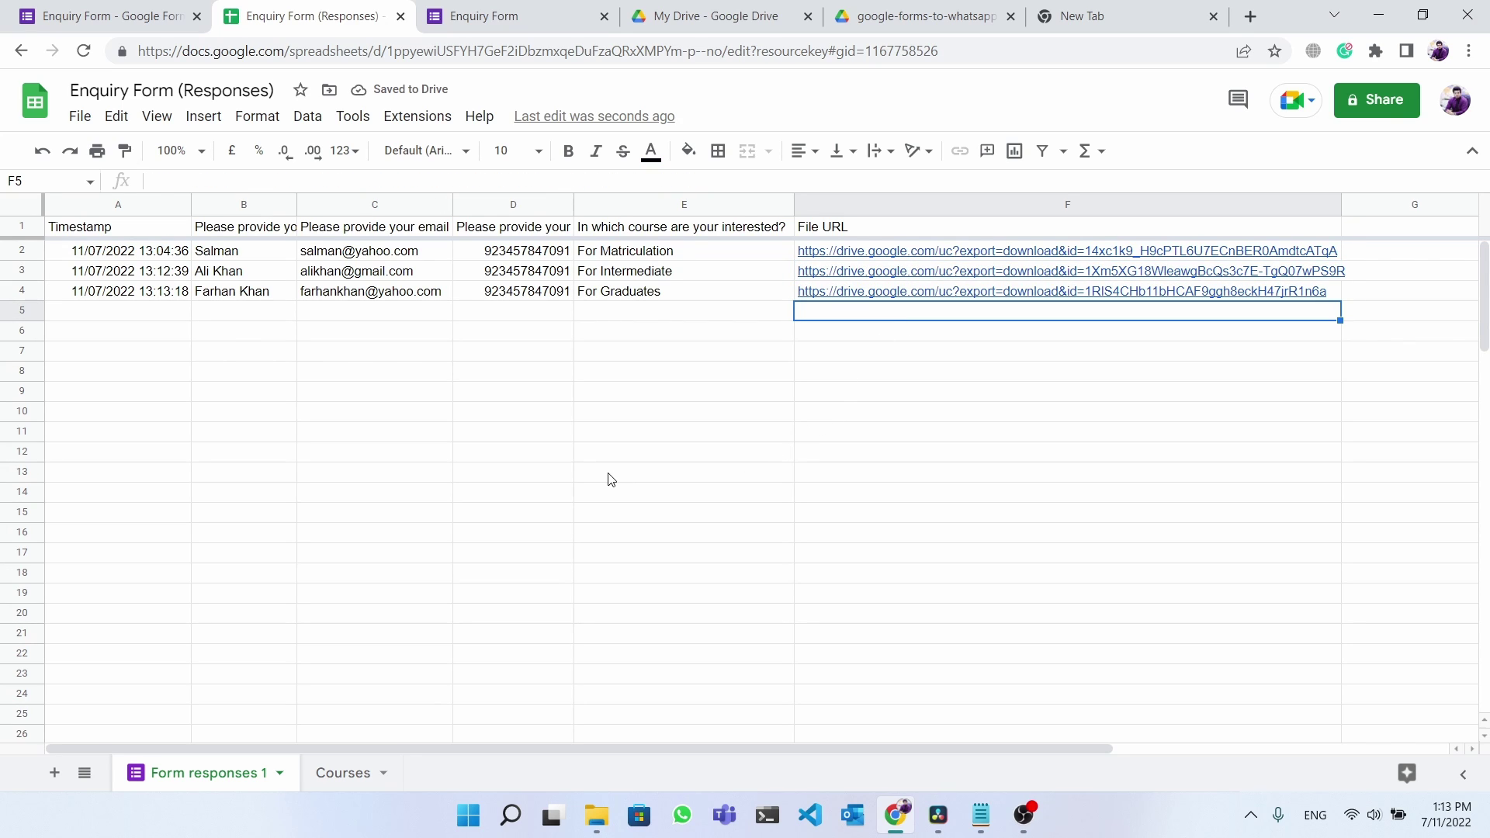
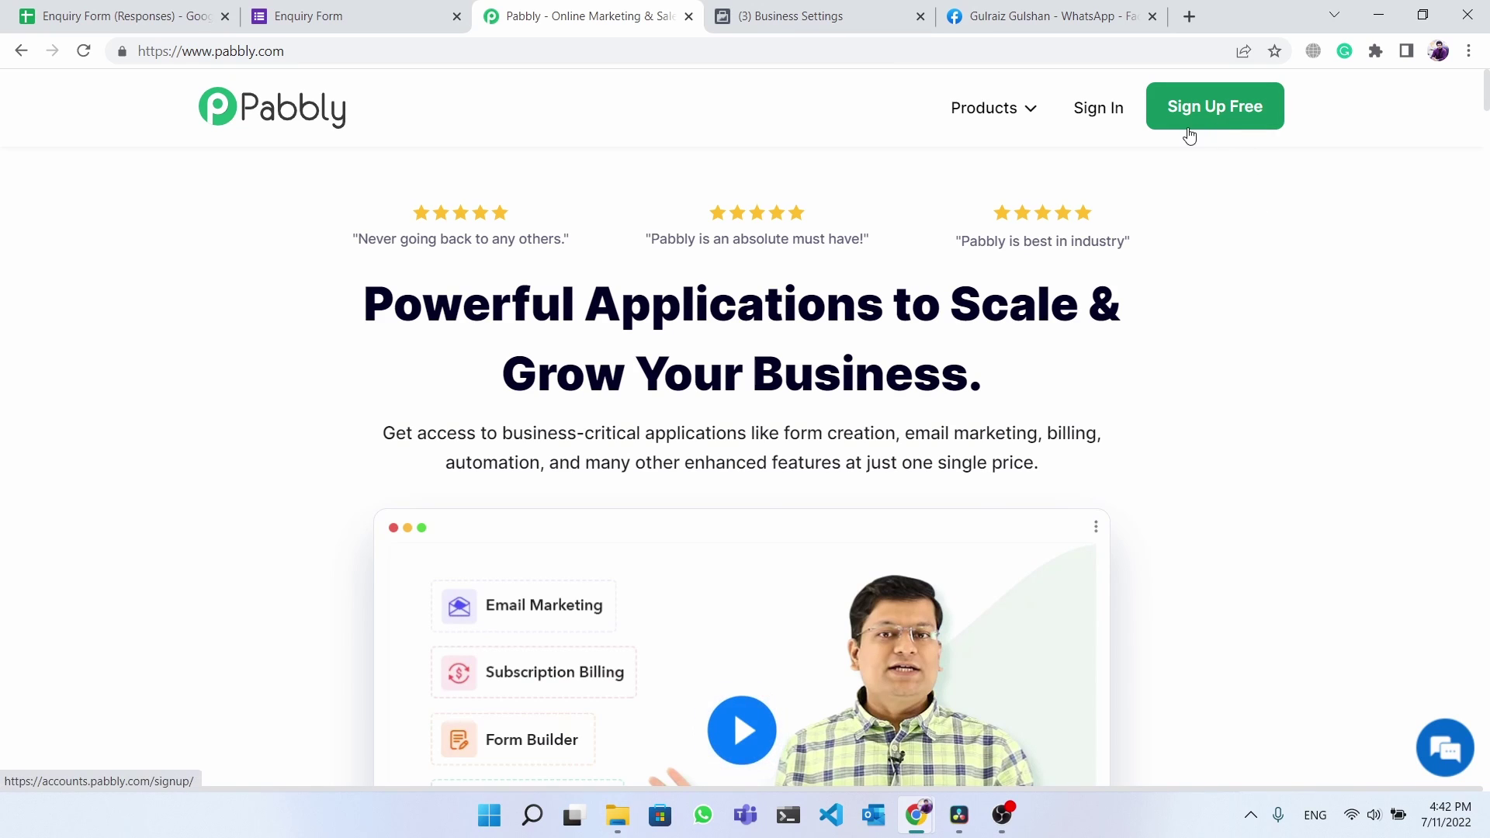
Step: Sign in to Pabbly with the Google account and launch Pabbly Connect from All Apps
left_click(1096, 110)
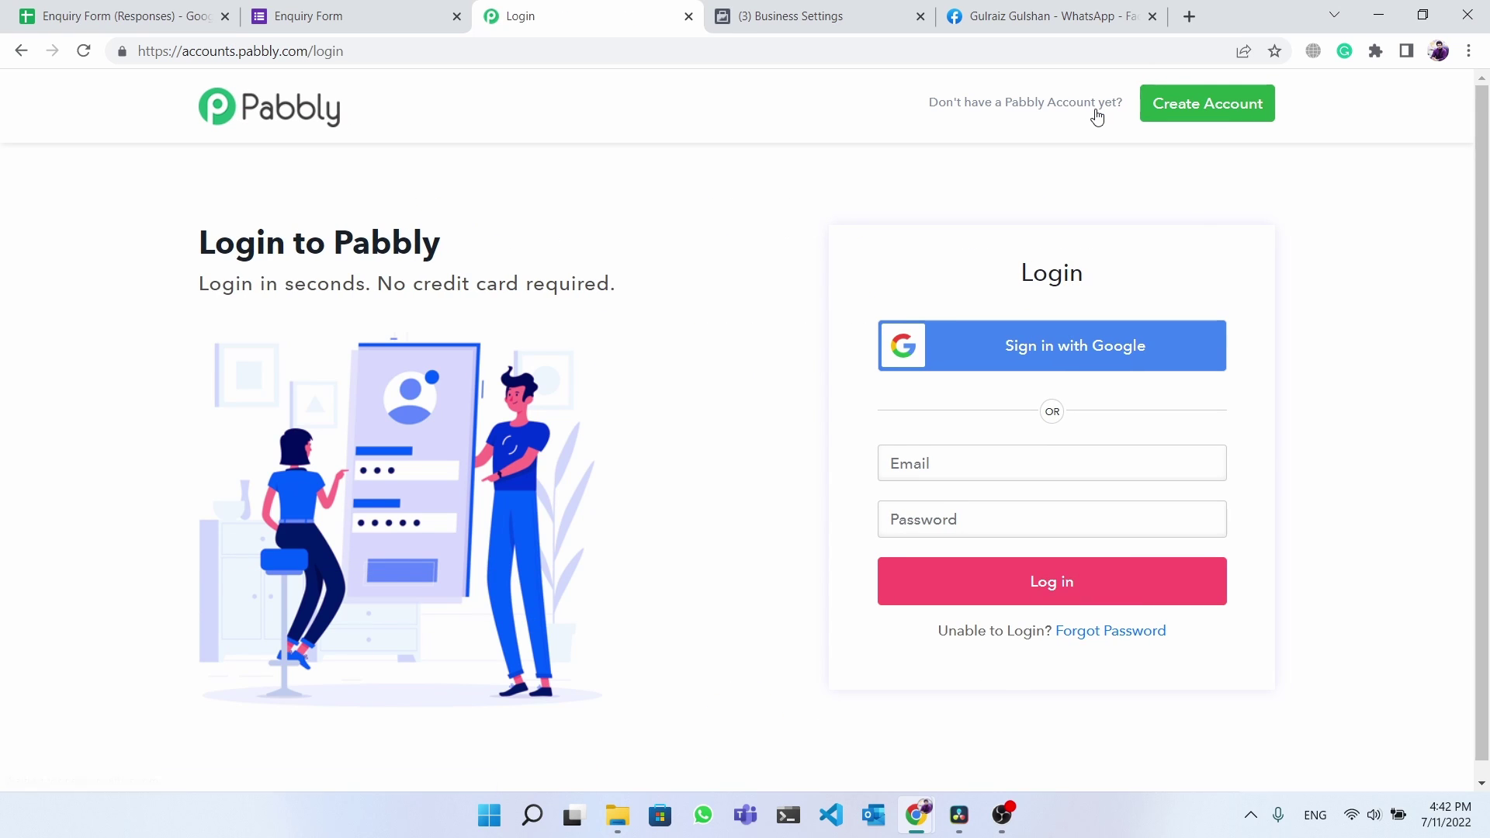
left_click(1166, 342)
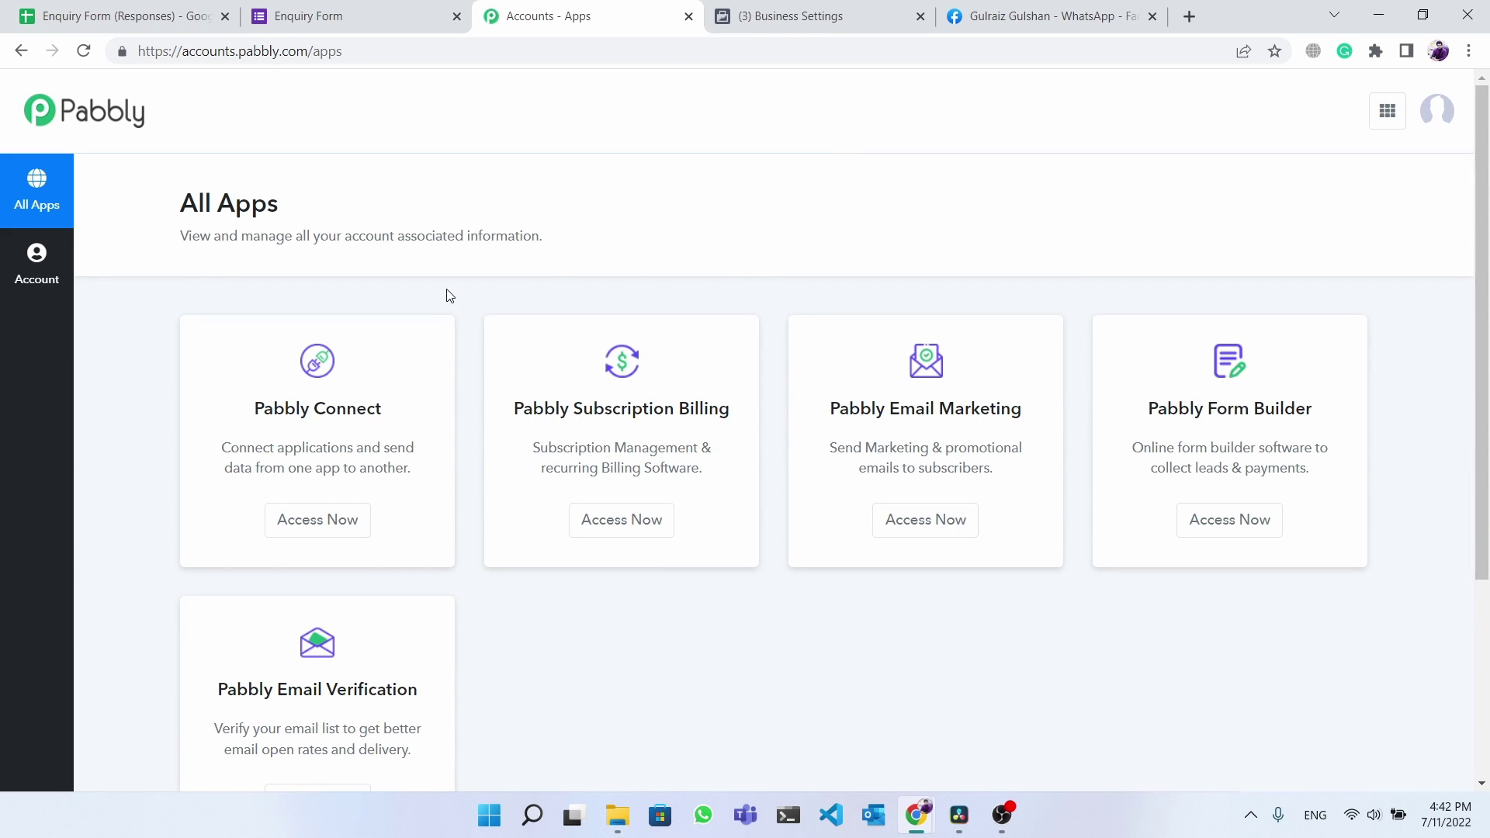
left_click(357, 531)
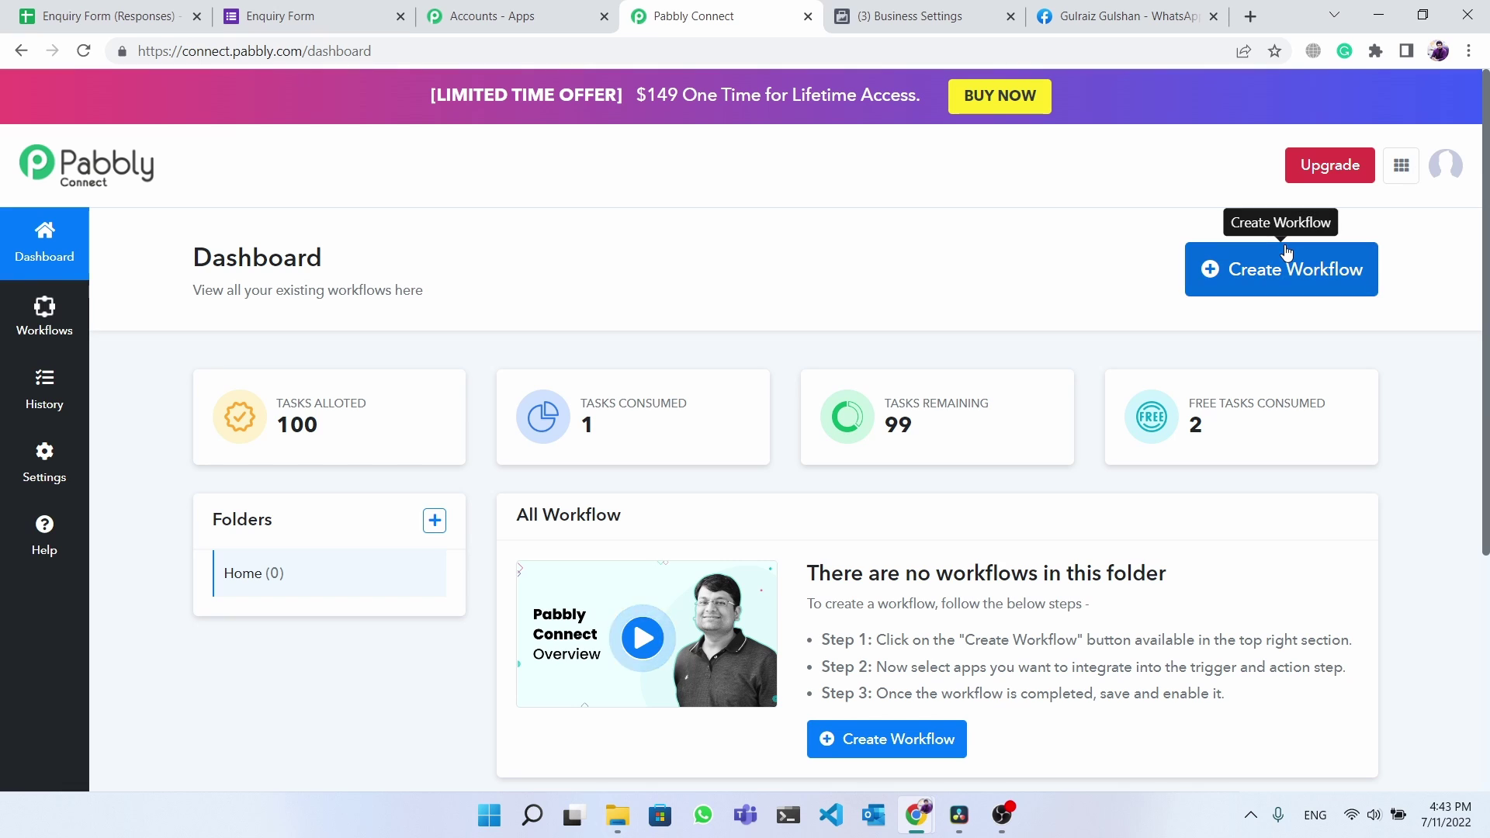
Step: Create a new workflow named 'enquiry-workflow'
left_click(1328, 253)
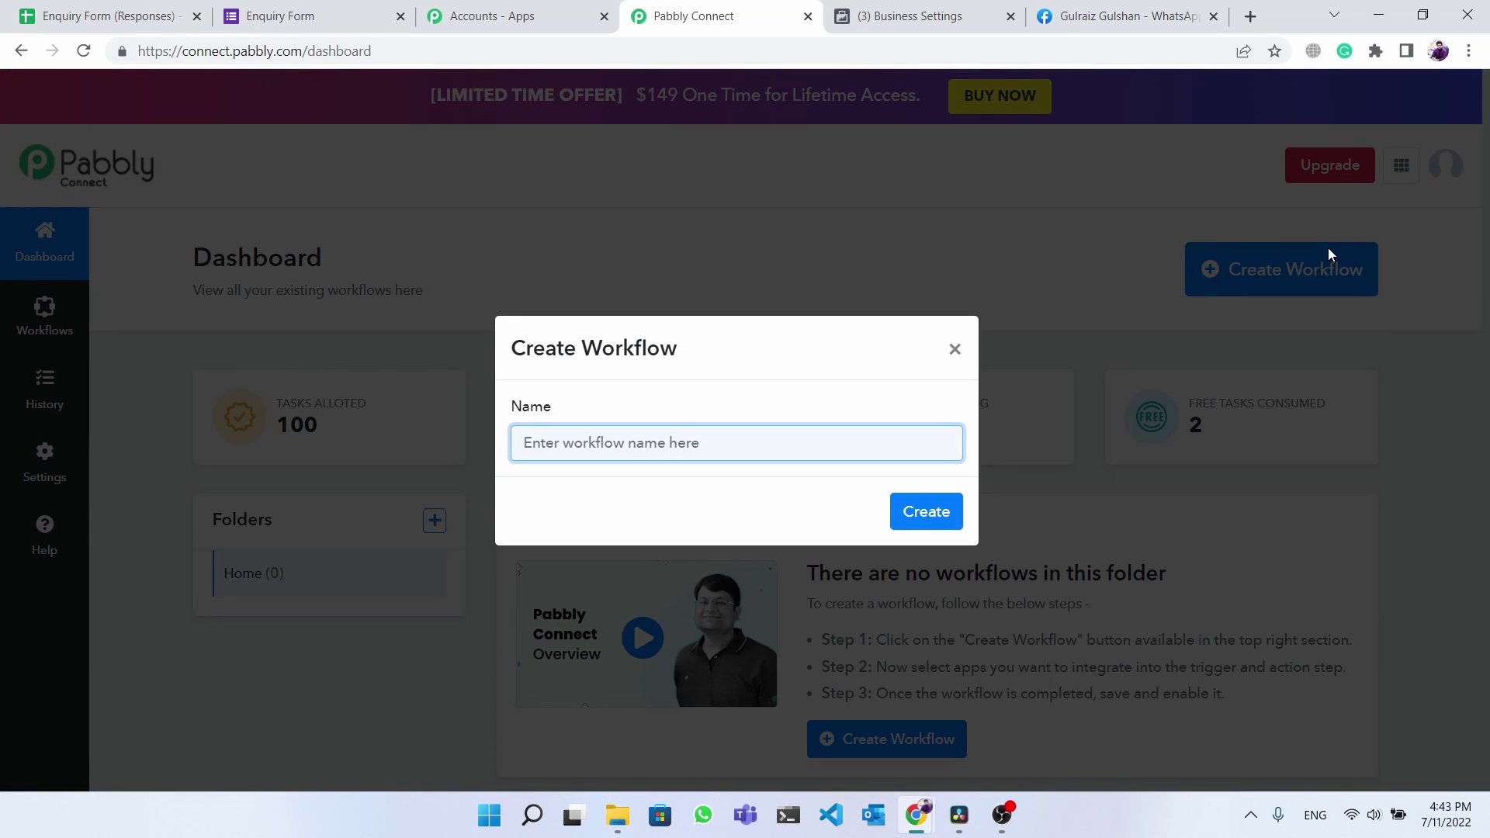
type("enquiry-w")
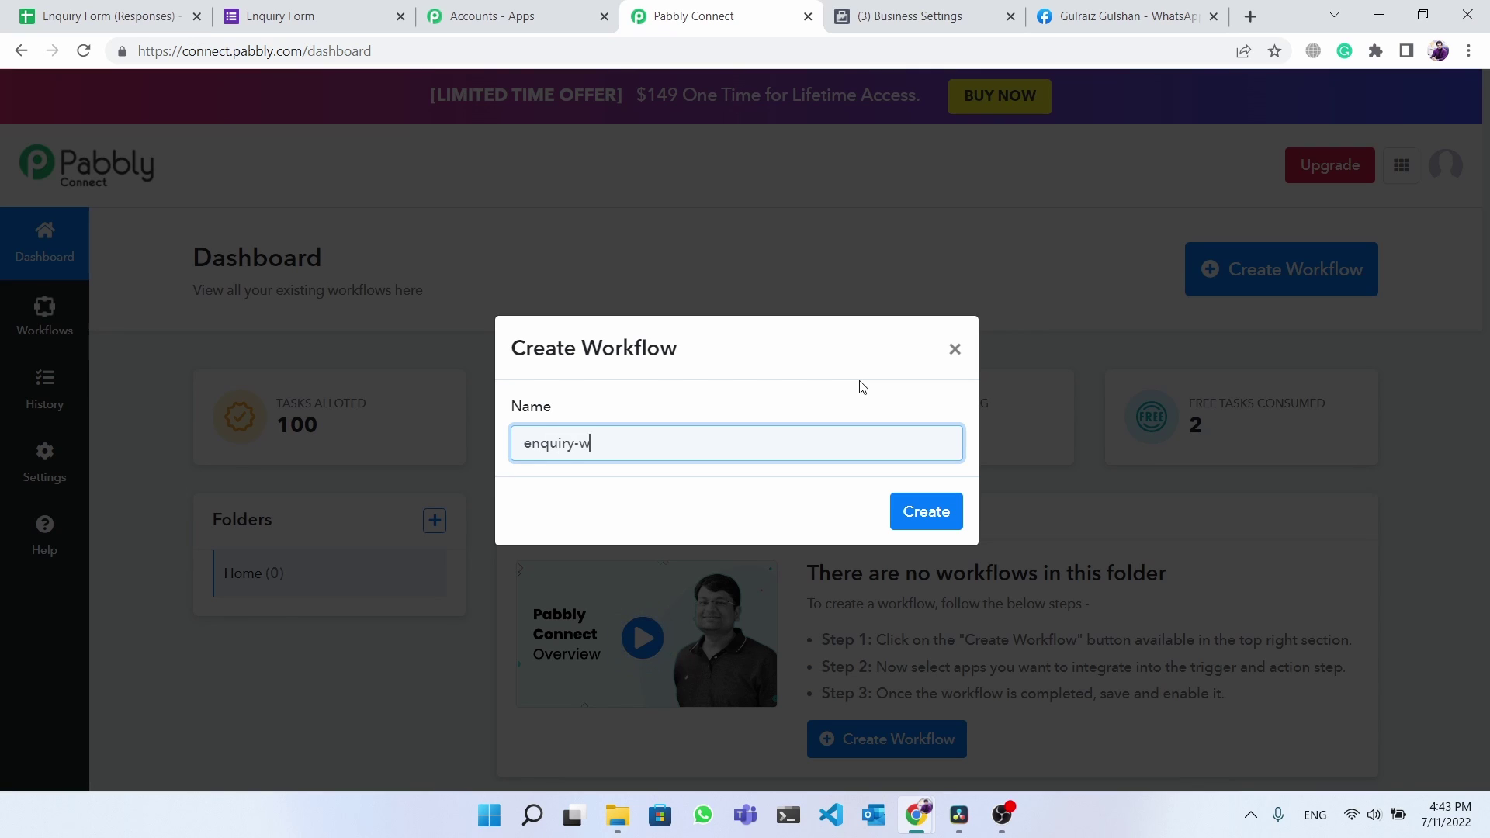
type("orkflow")
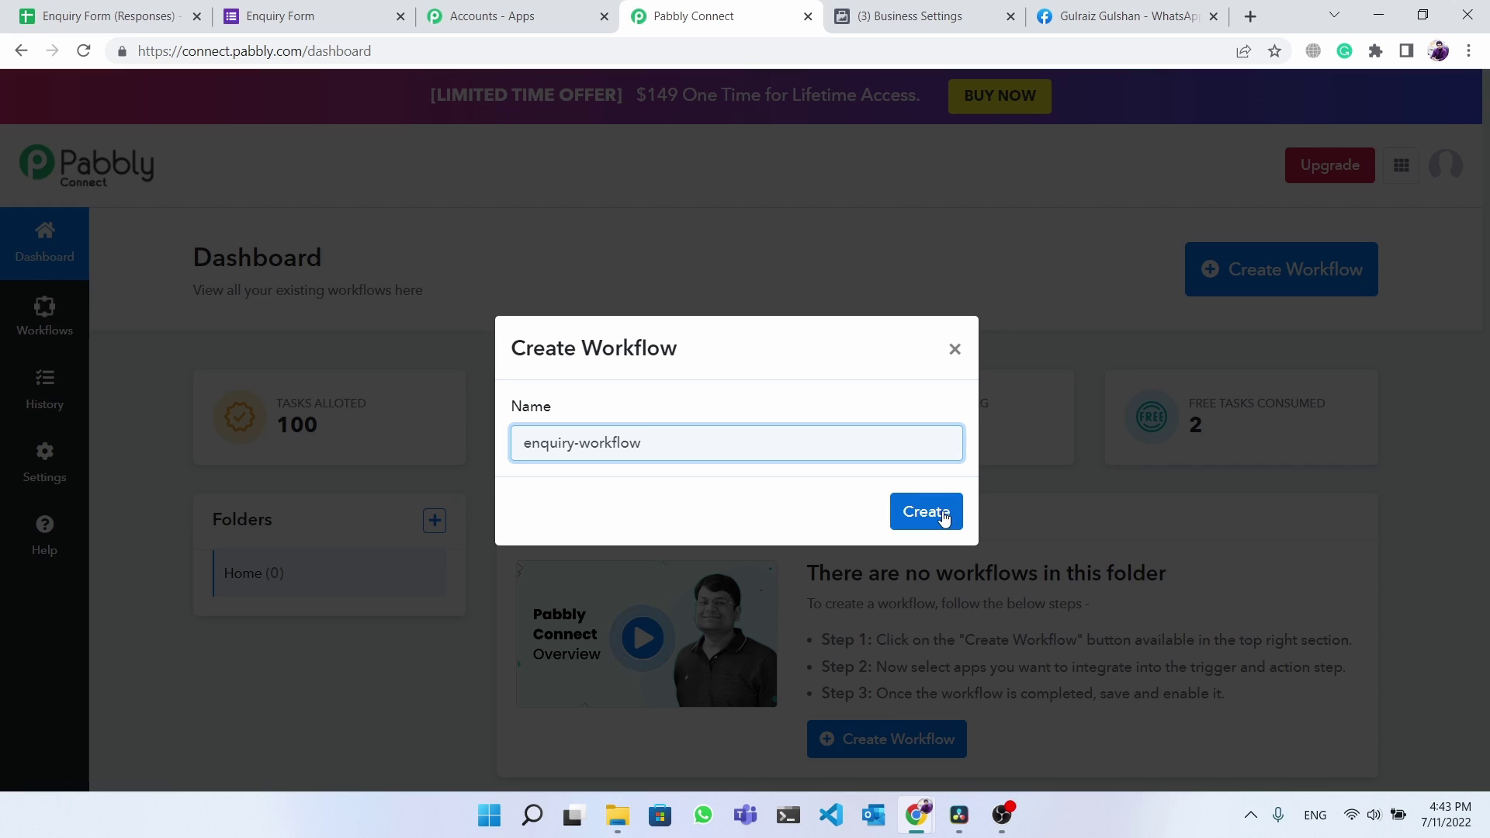
left_click(940, 511)
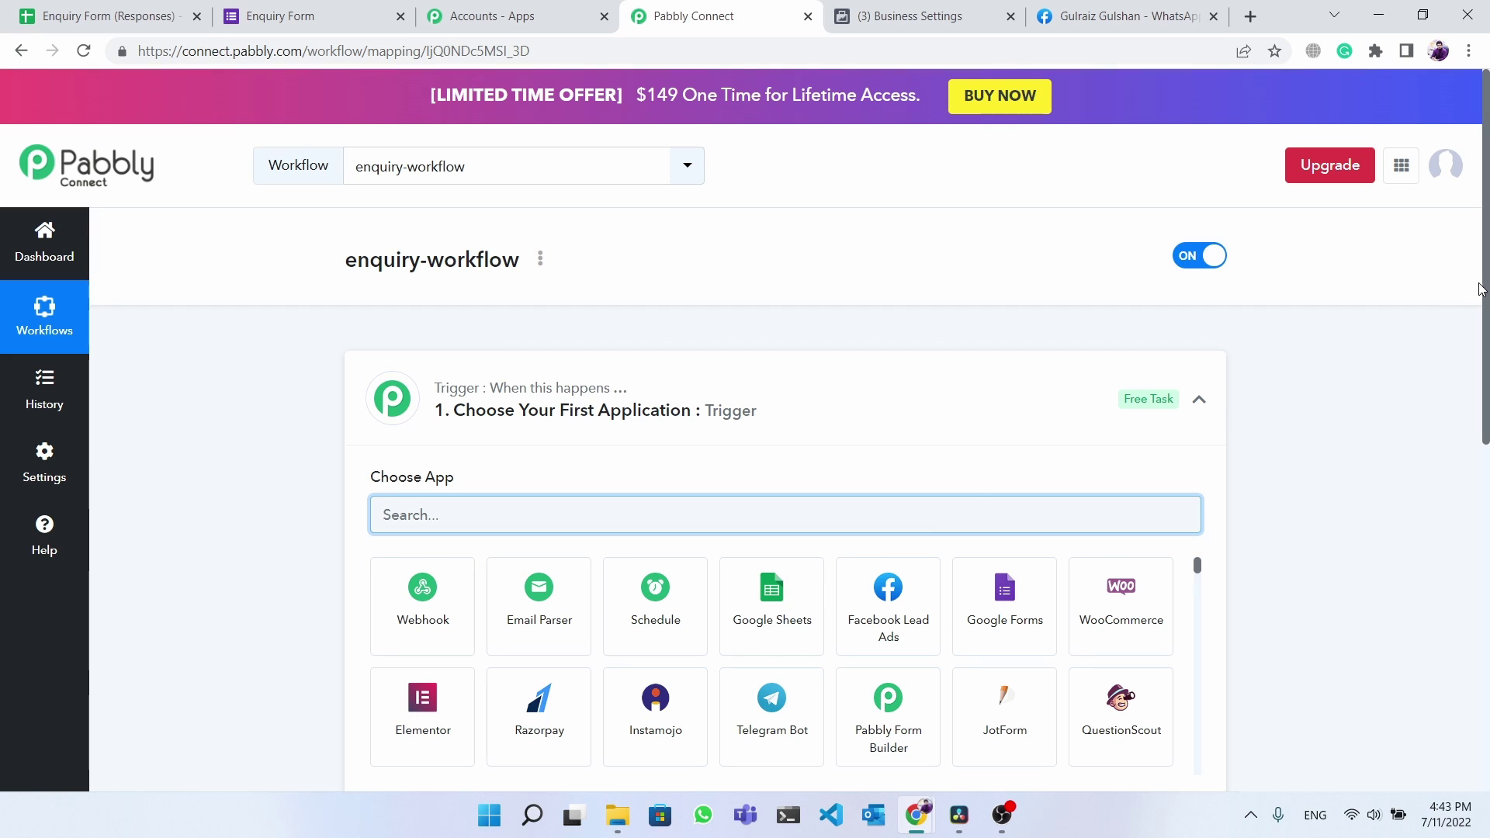
Step: Set the trigger to Google Forms New Response Received and copy its webhook URL
left_click_drag(1484, 288, 1485, 354)
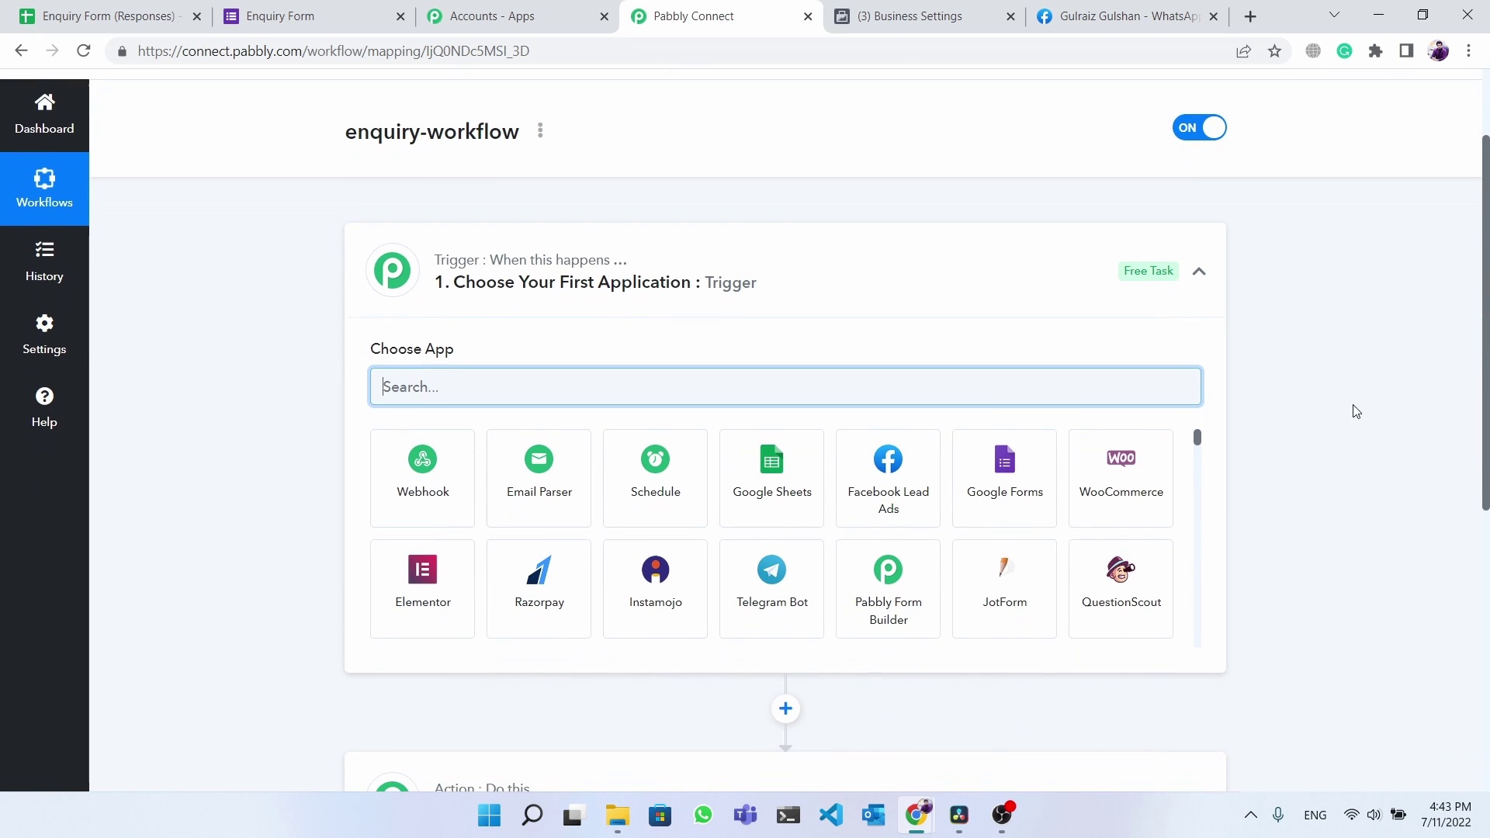
type("gool")
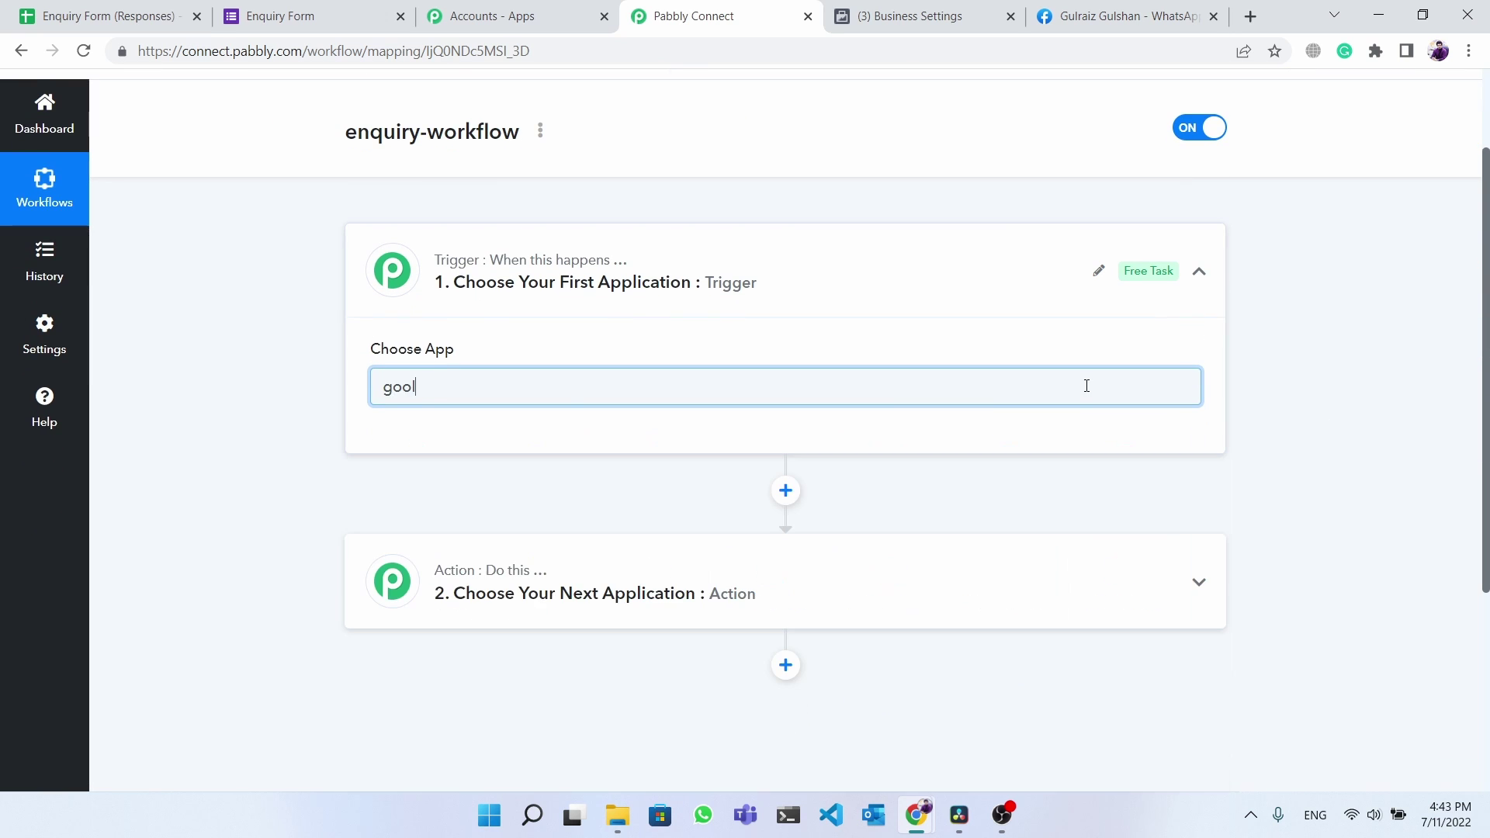
key("BackSpace")
type("gle forms")
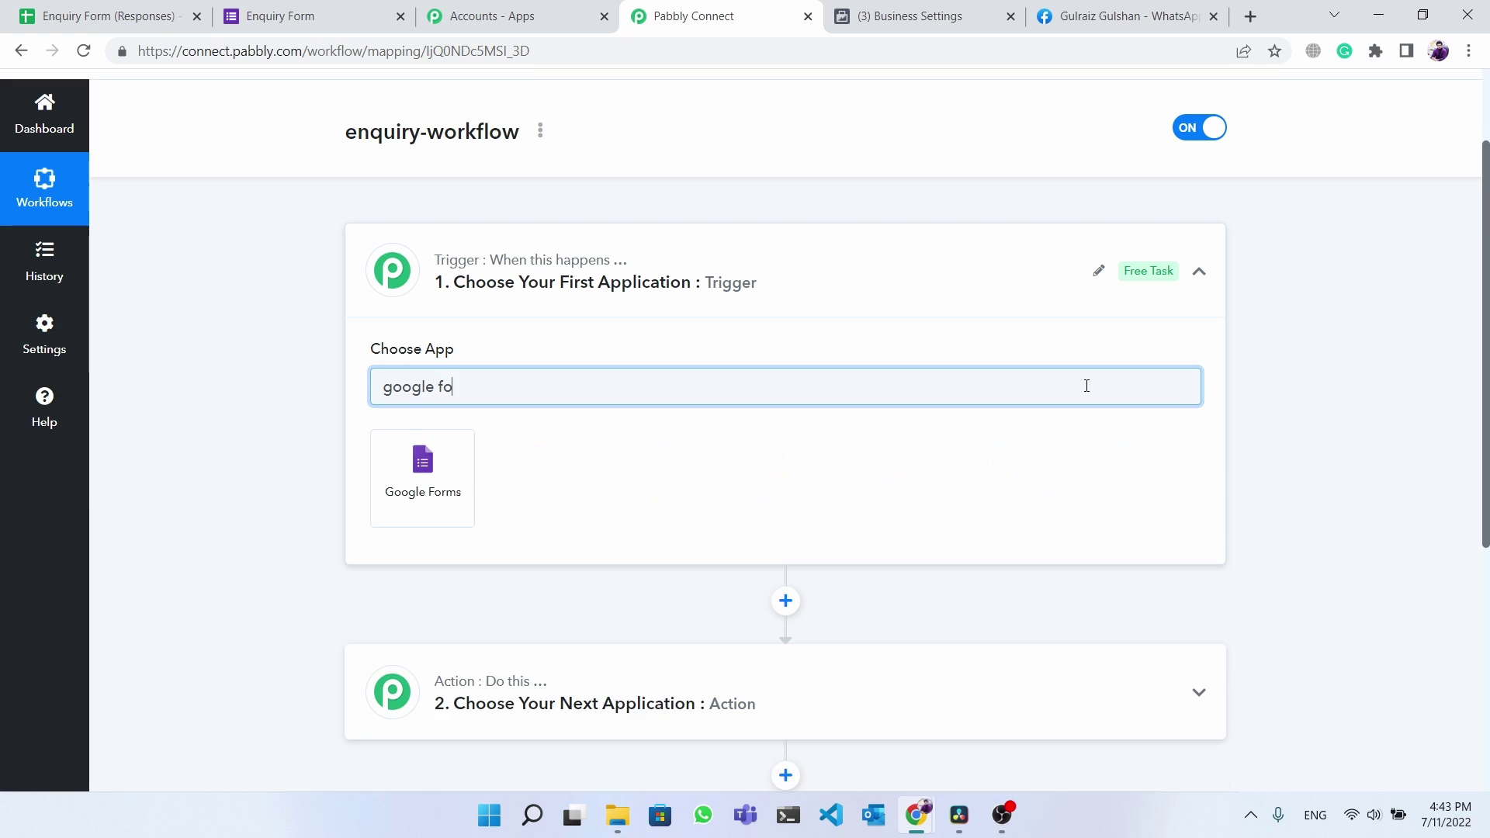
left_click(413, 491)
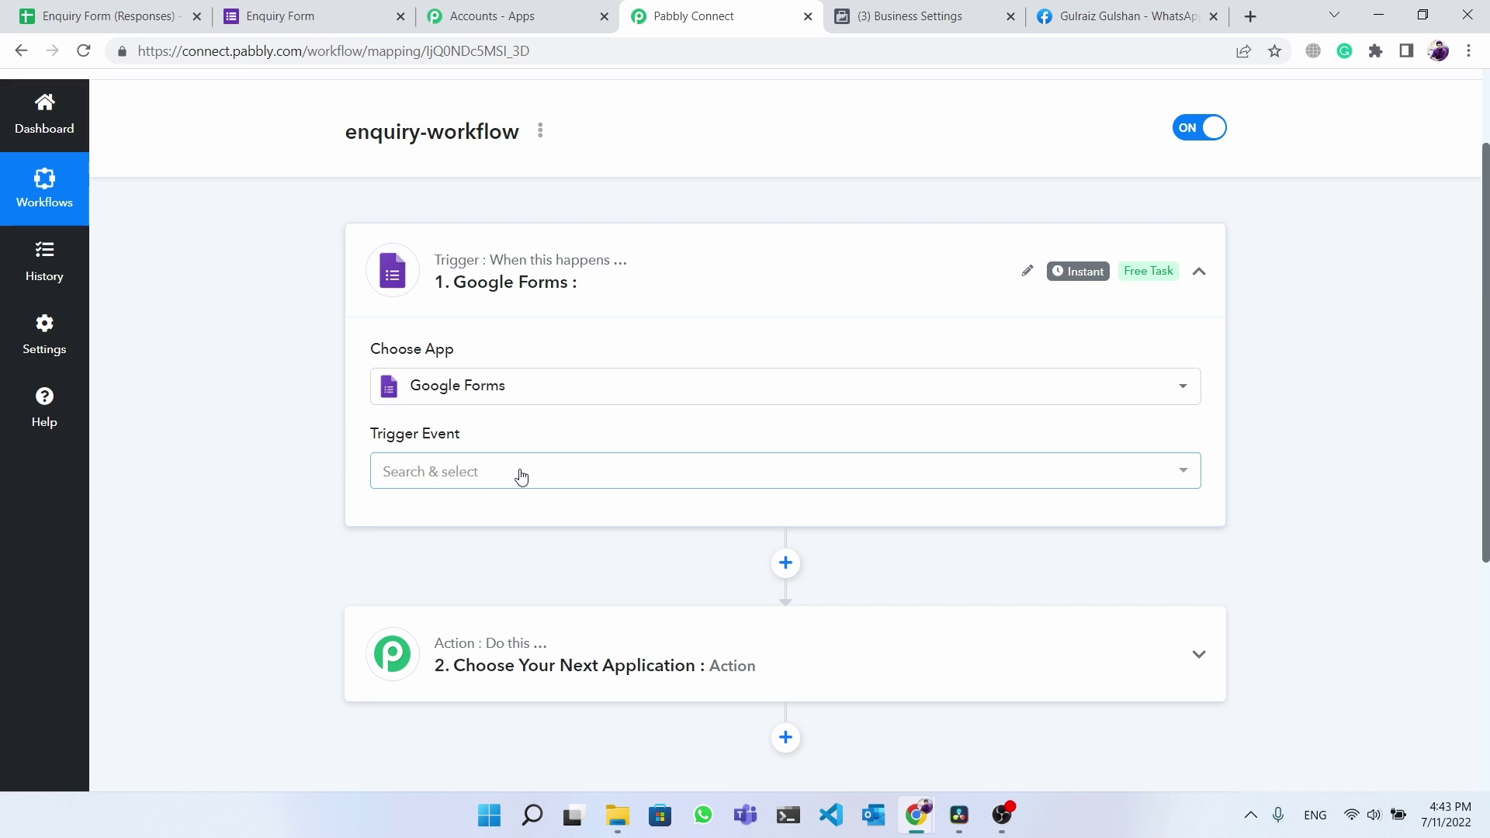
left_click(518, 475)
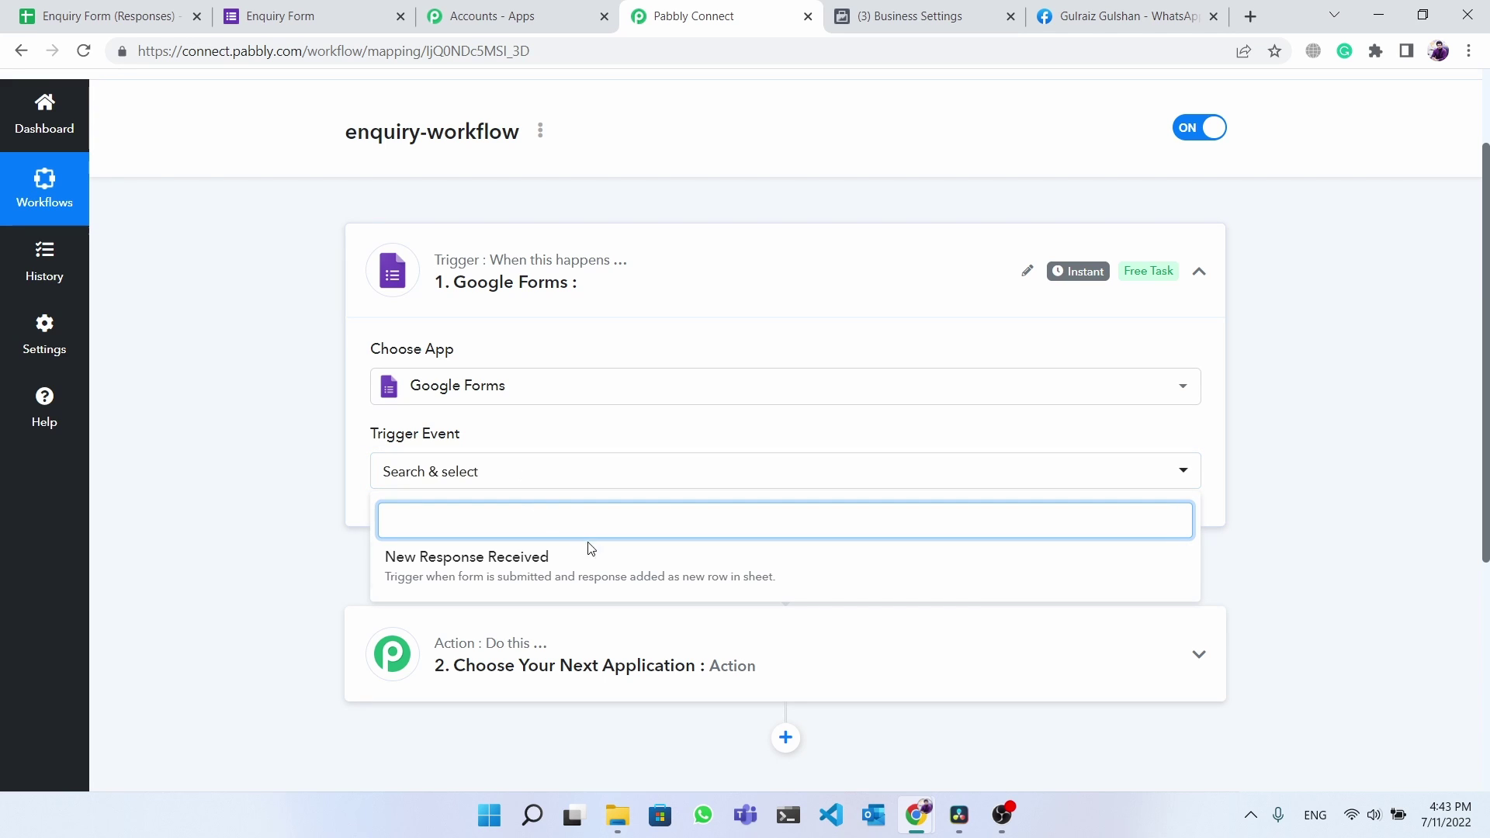
left_click(606, 566)
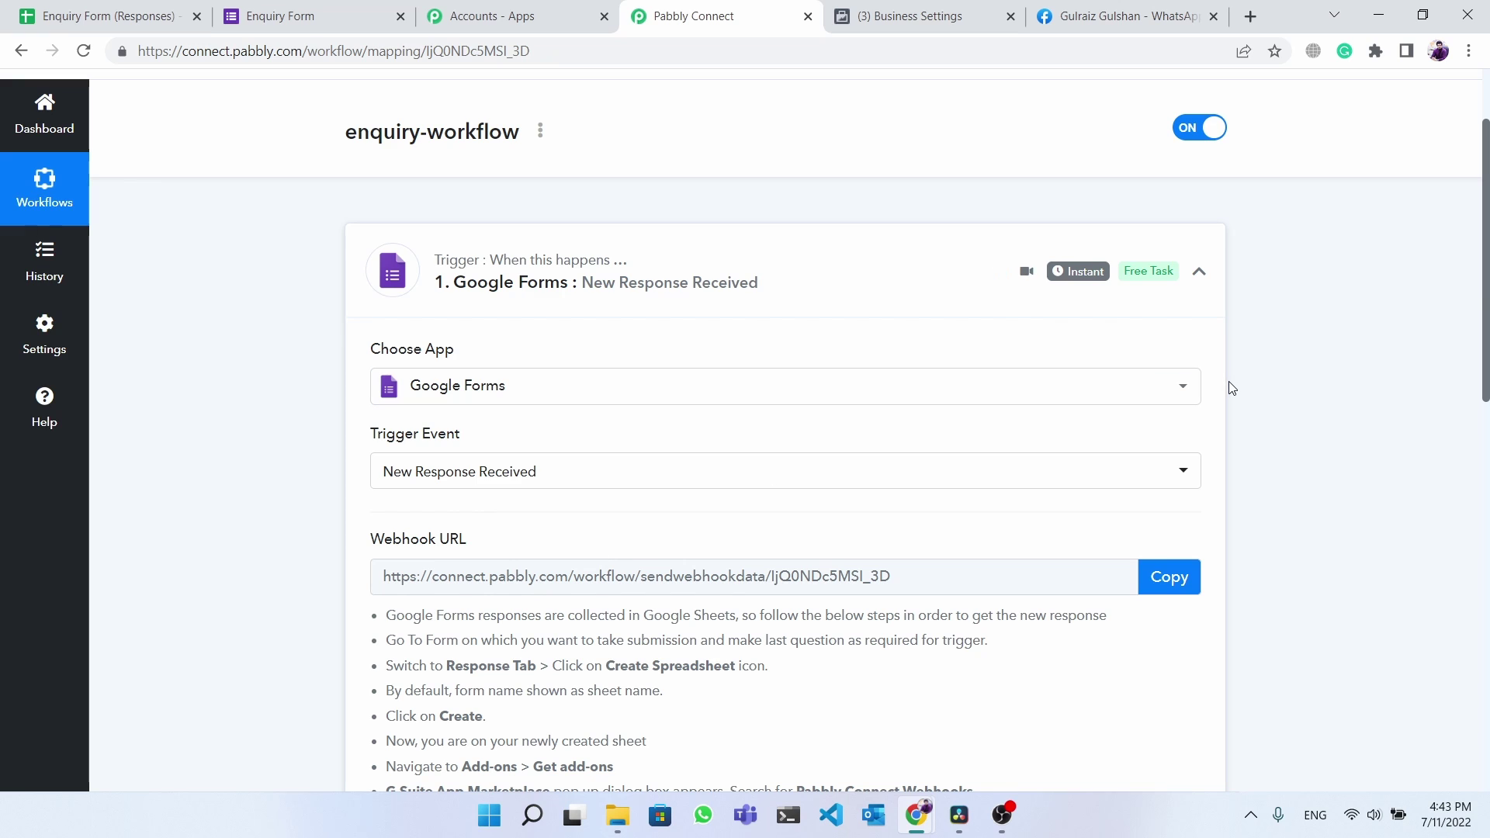
left_click_drag(1487, 277, 1486, 349)
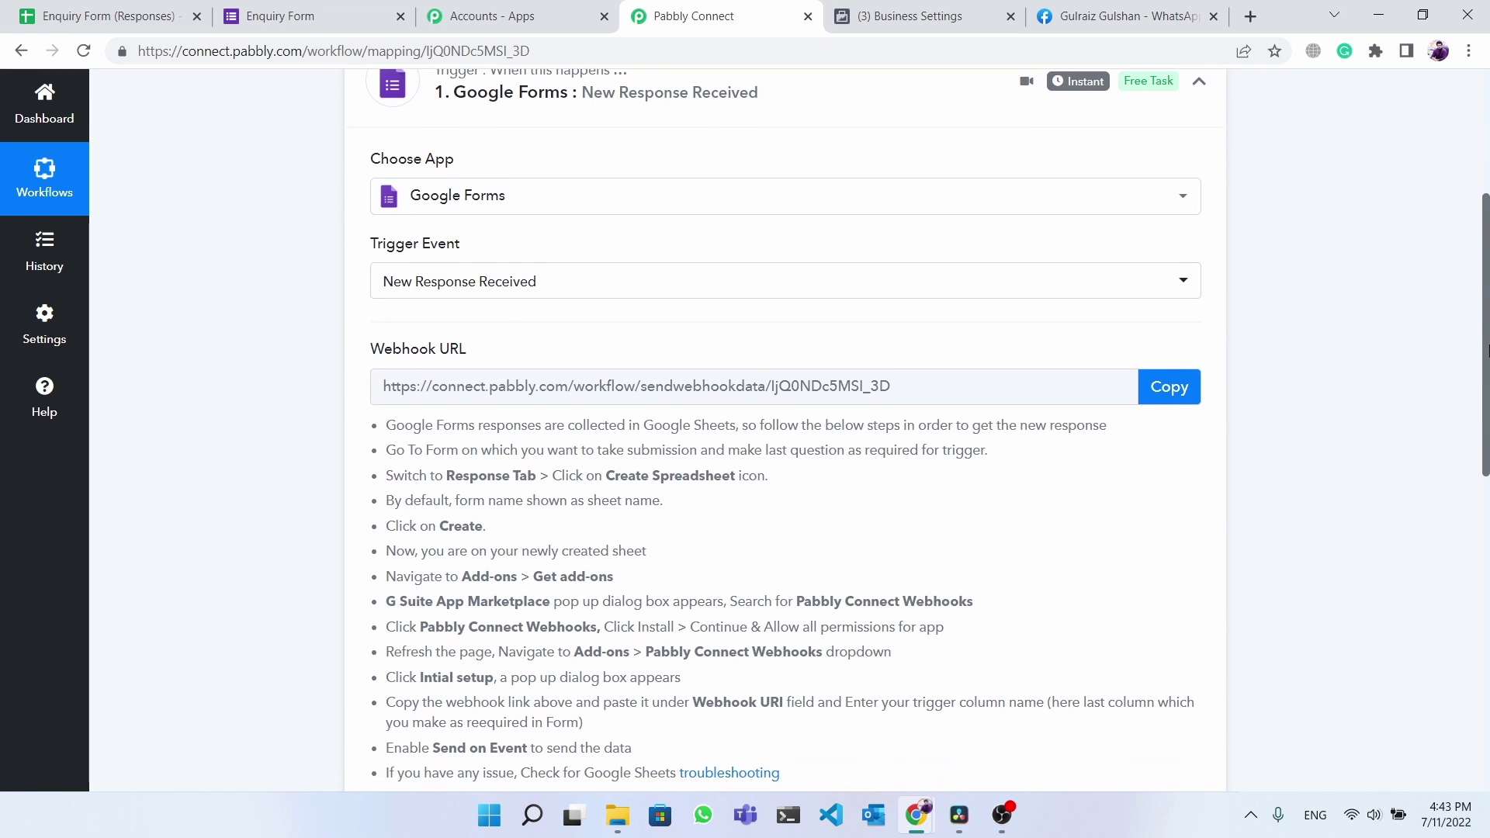
left_click(1164, 386)
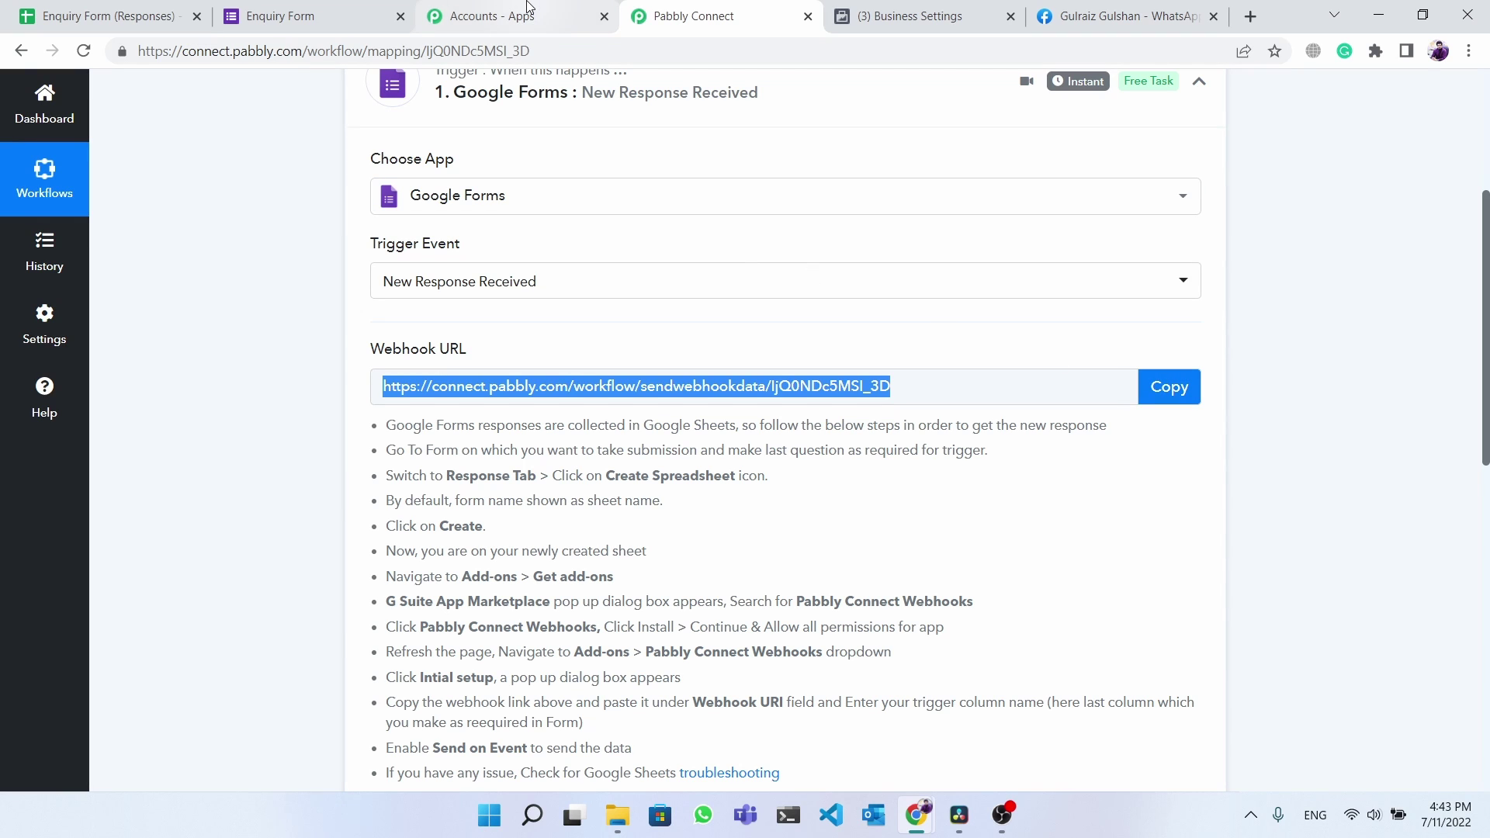
Step: From the Responses spreadsheet, find the Pabbly Connect Webhooks add-on by searching 'pabbly webhook'
left_click(160, 5)
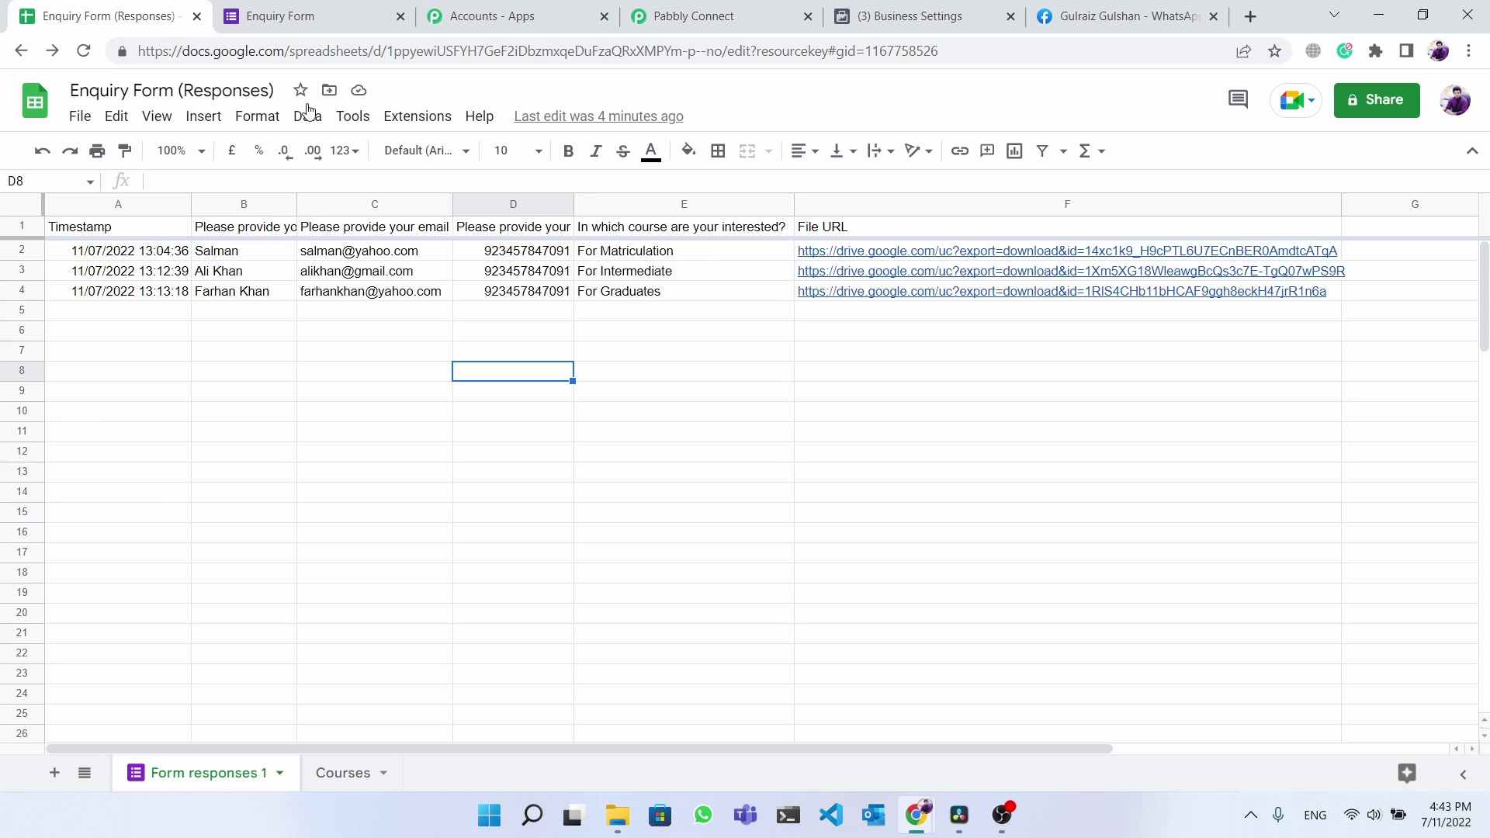
left_click(426, 124)
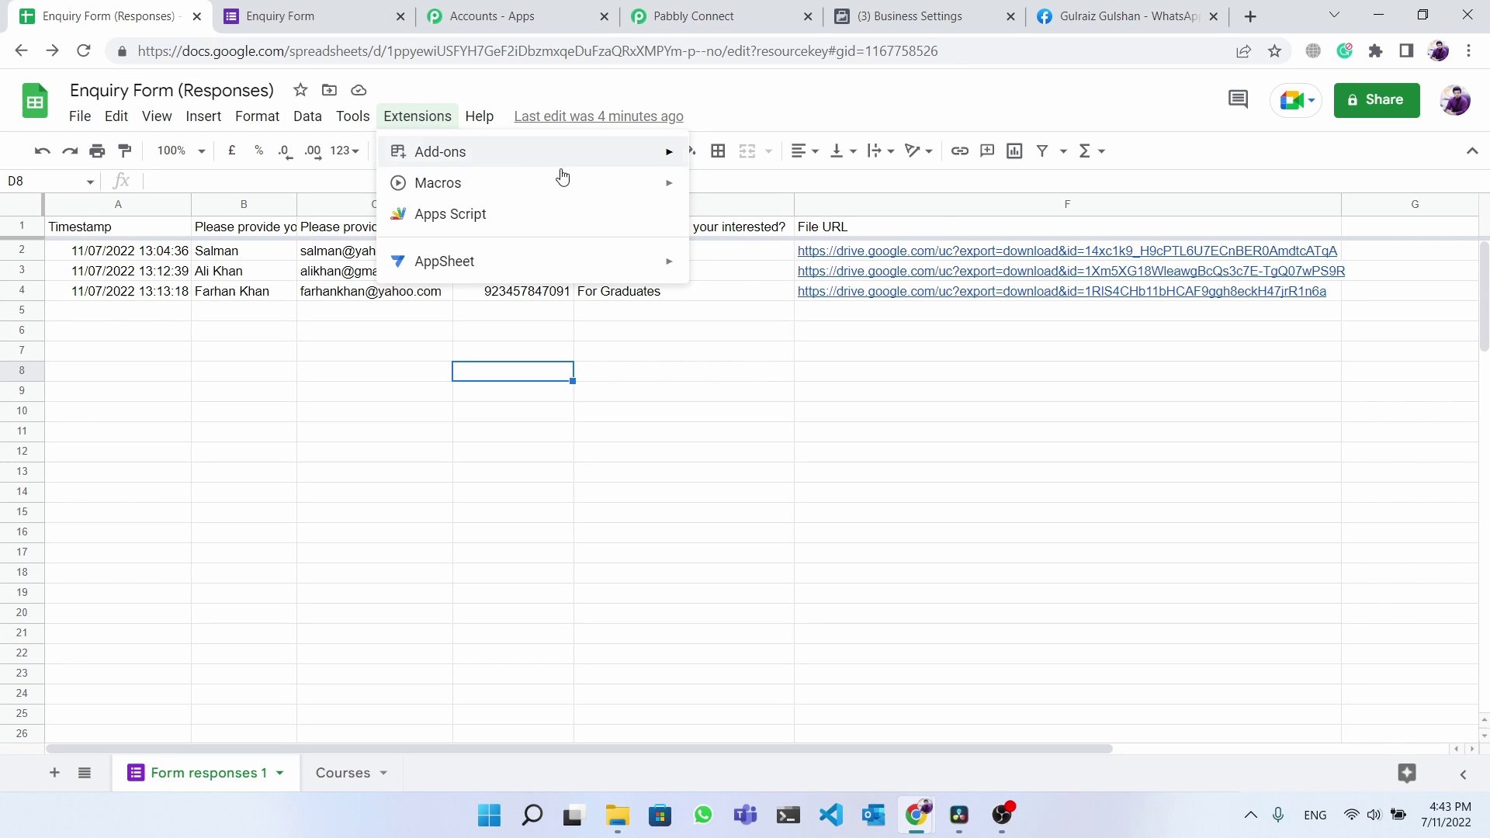
mouse_move(598, 163)
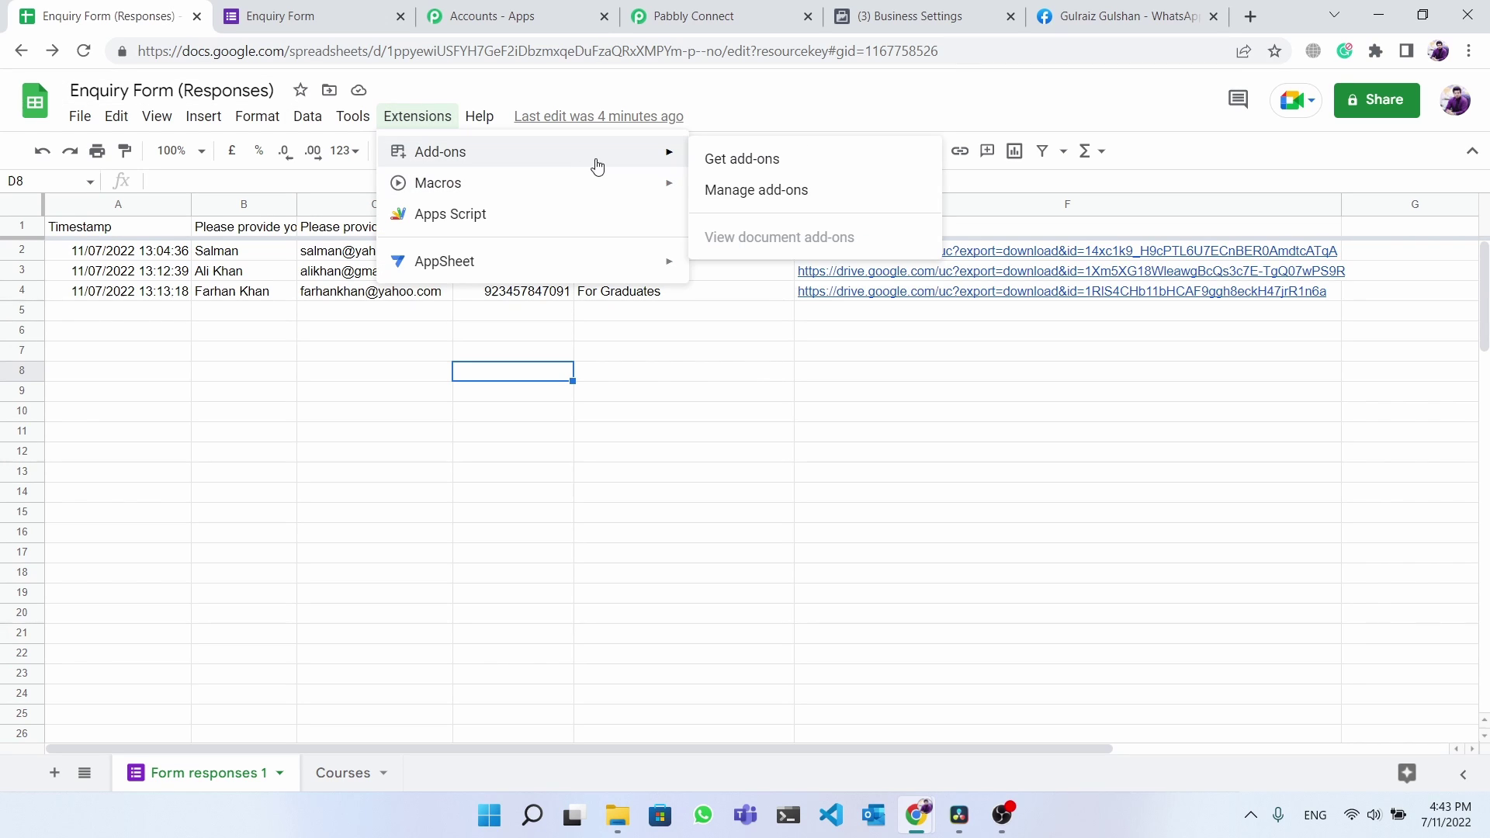
left_click(706, 160)
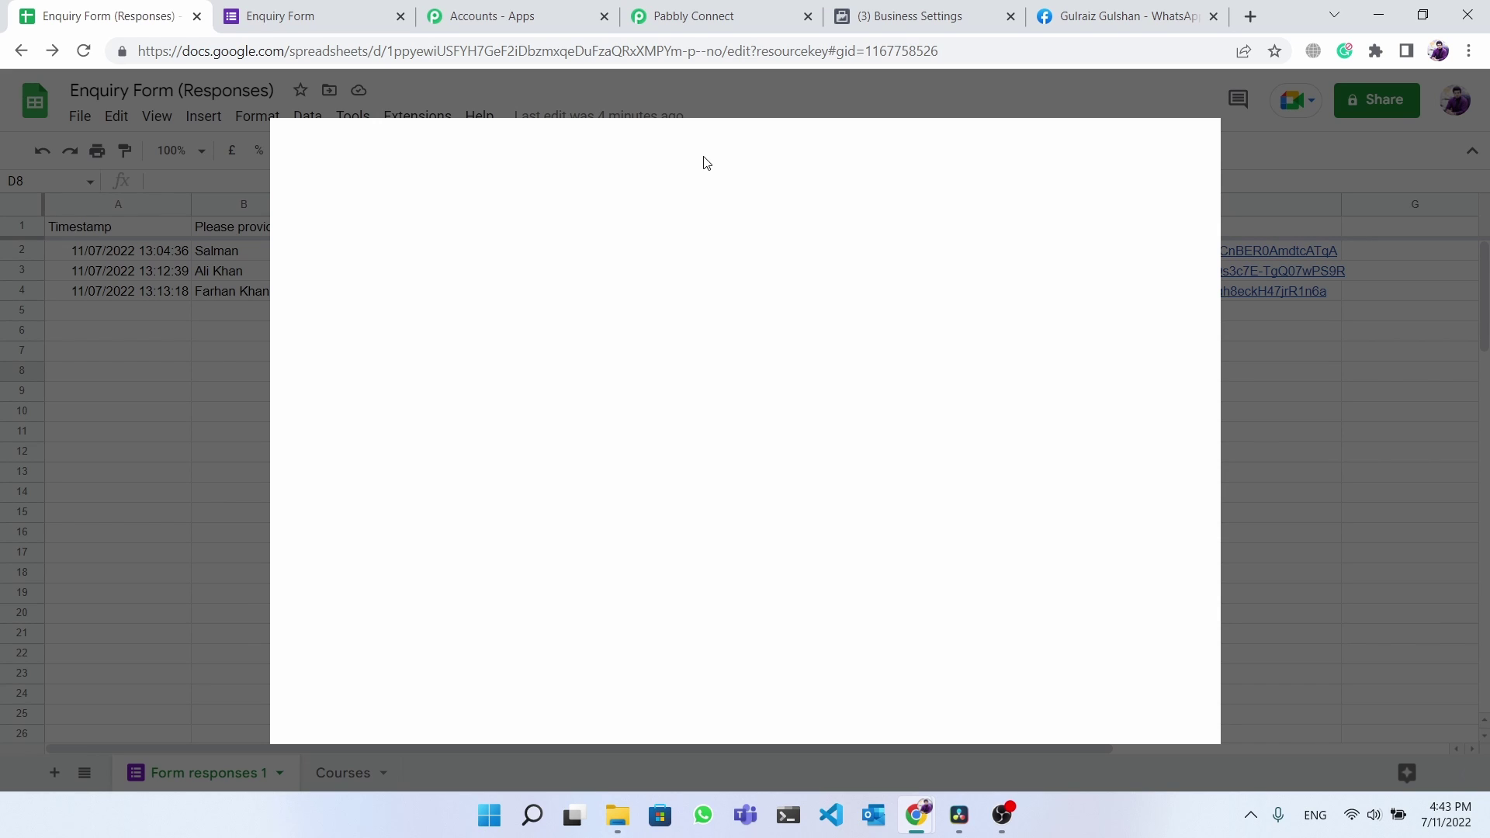
left_click(739, 157)
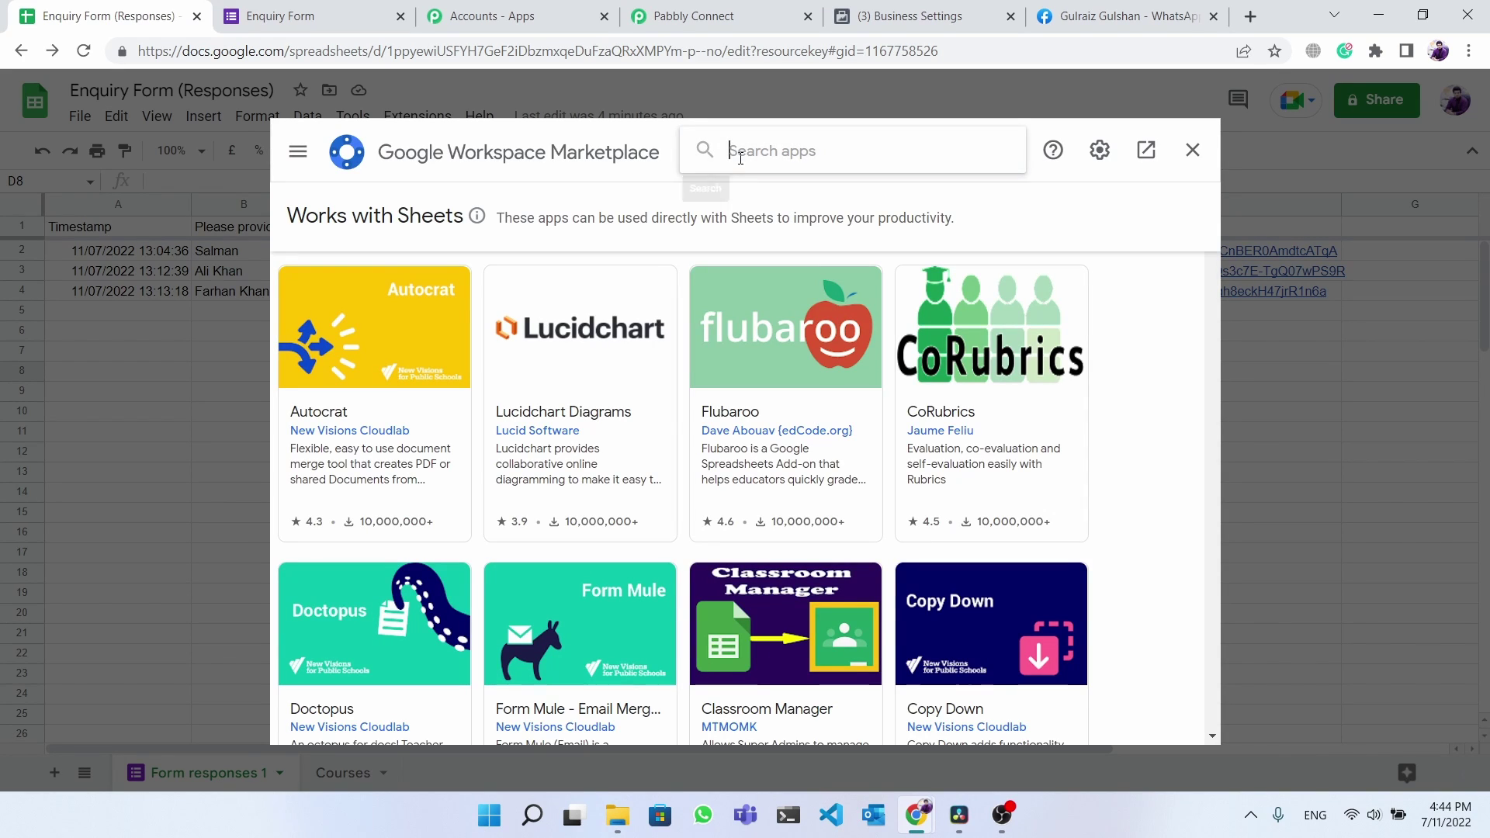
type("pabbly w")
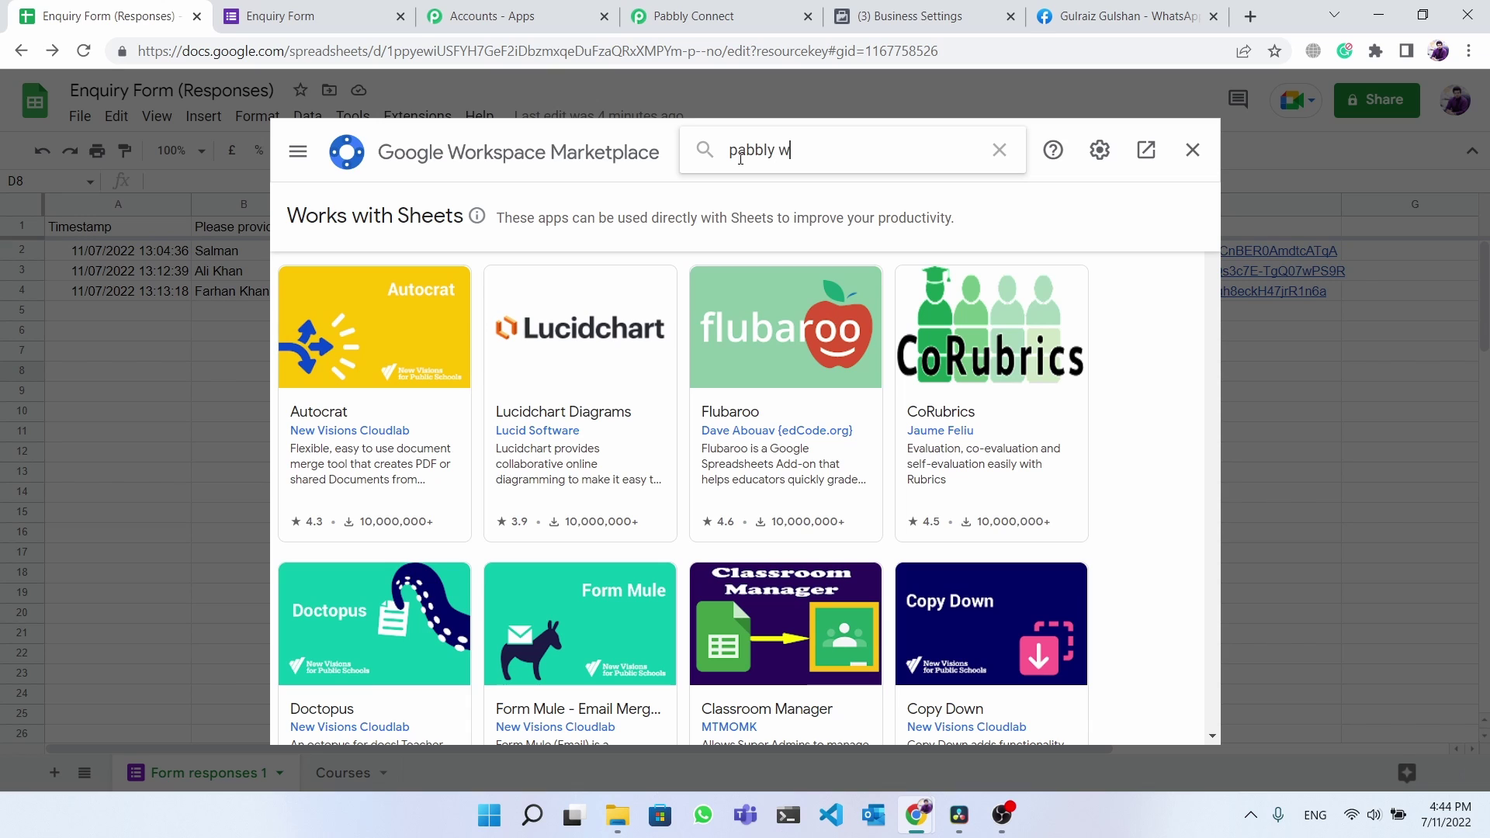
type("ebhook")
key("Return")
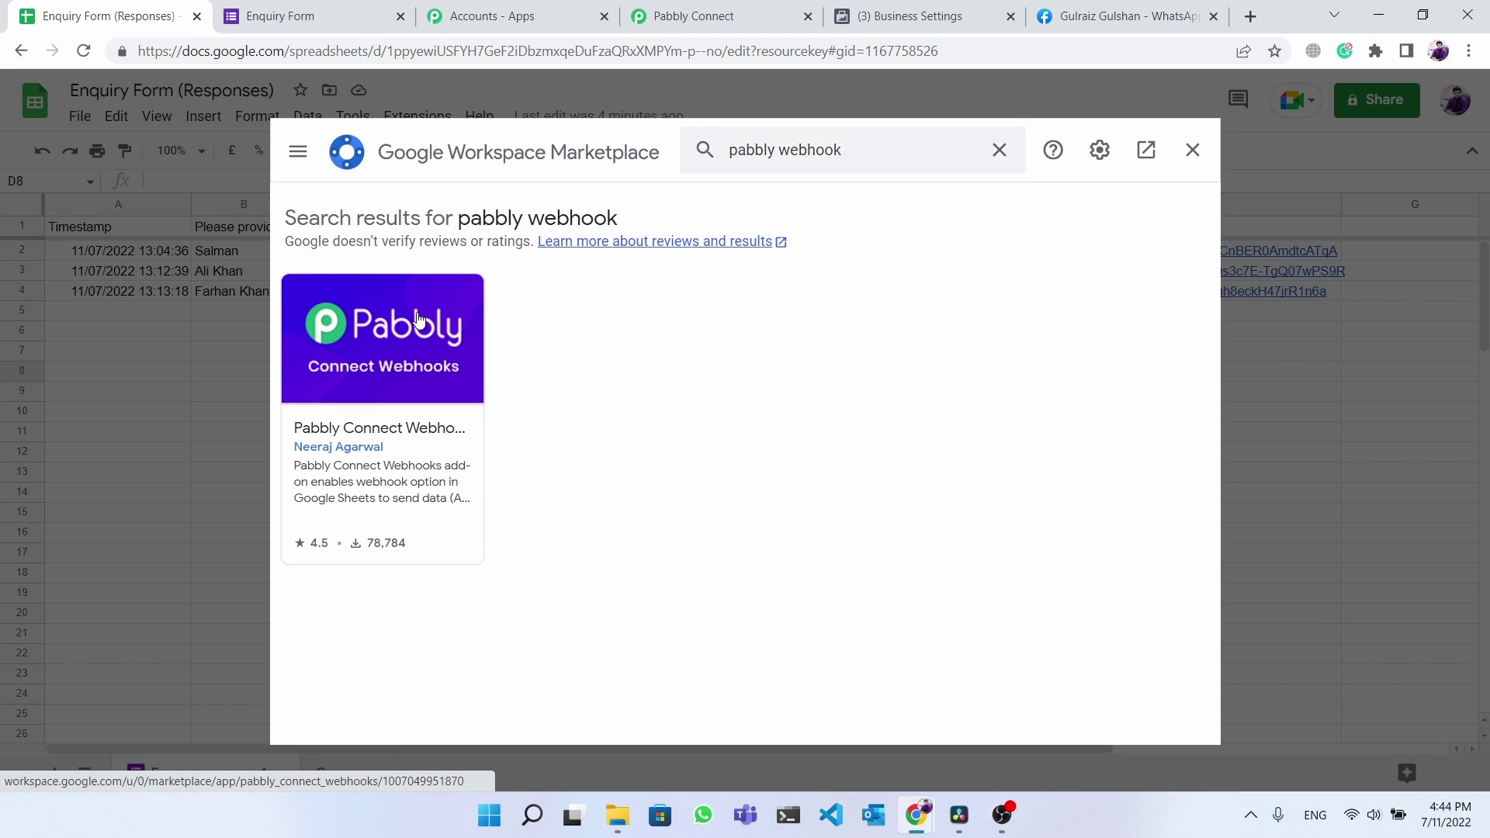
left_click(416, 312)
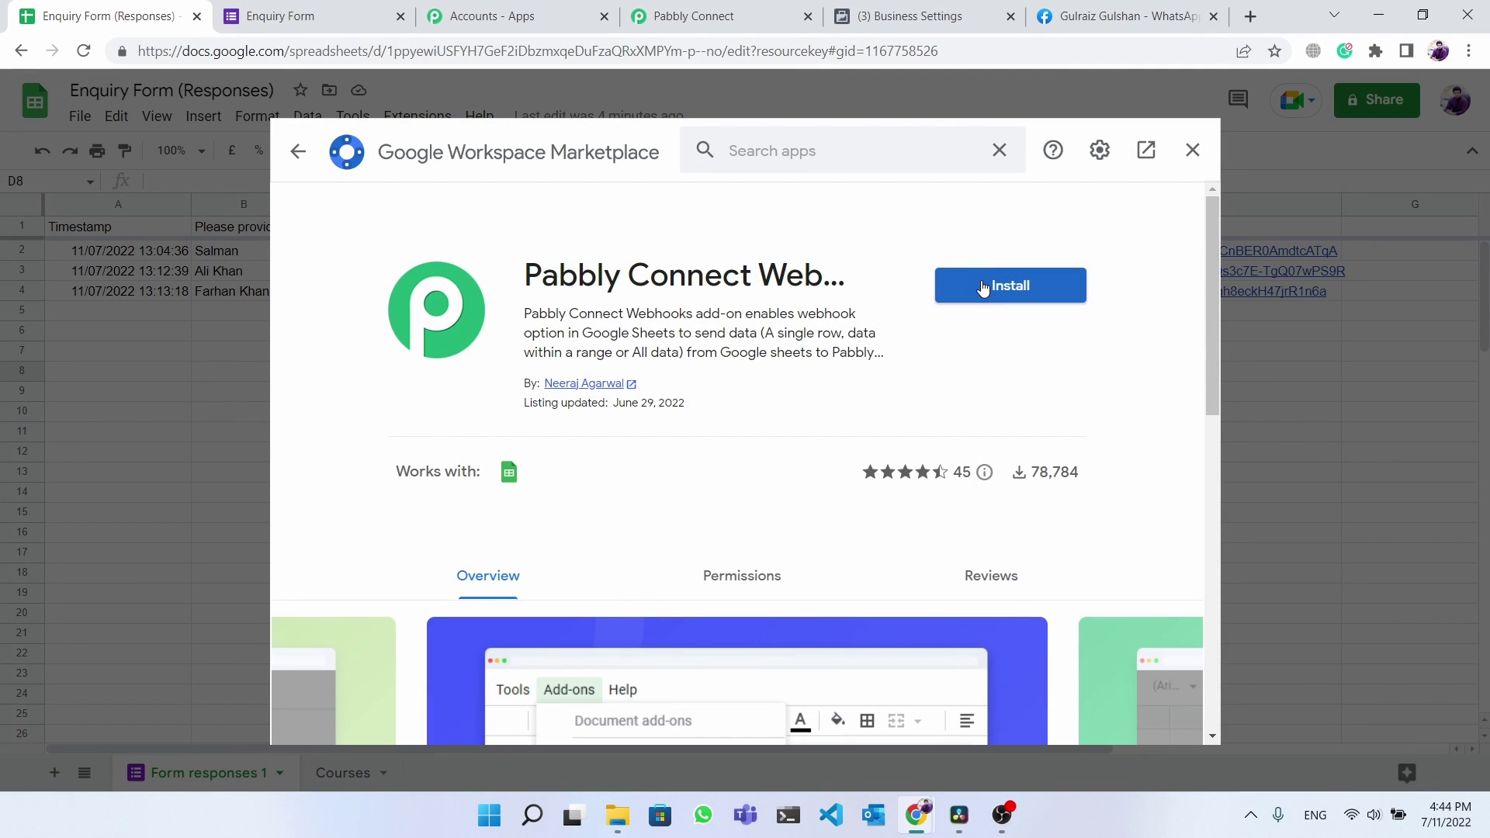
Step: Install the add-on, authorise it for the Google account, and return to the sheet
left_click(983, 287)
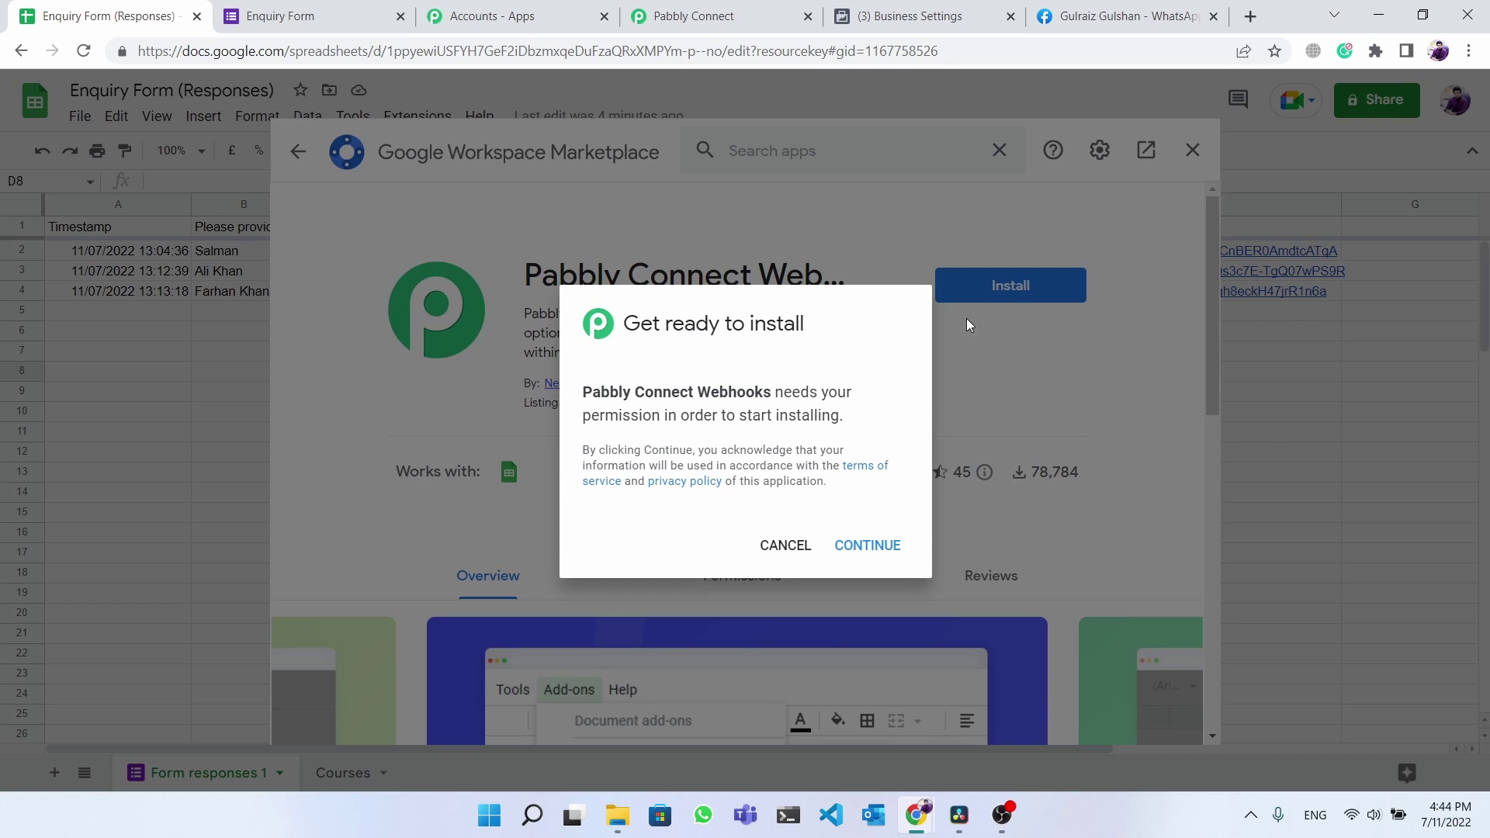
left_click(880, 547)
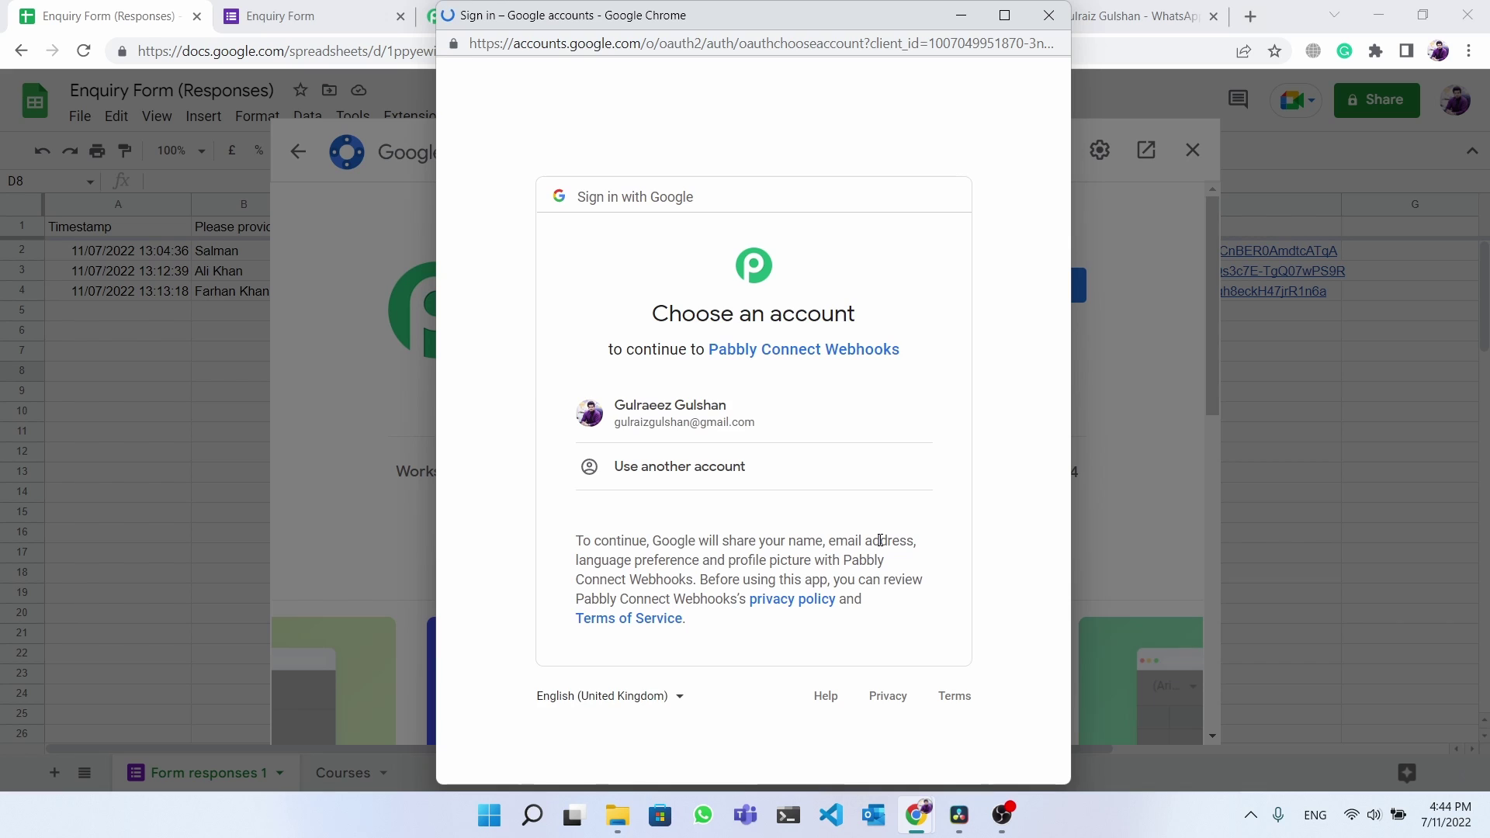
left_click(781, 435)
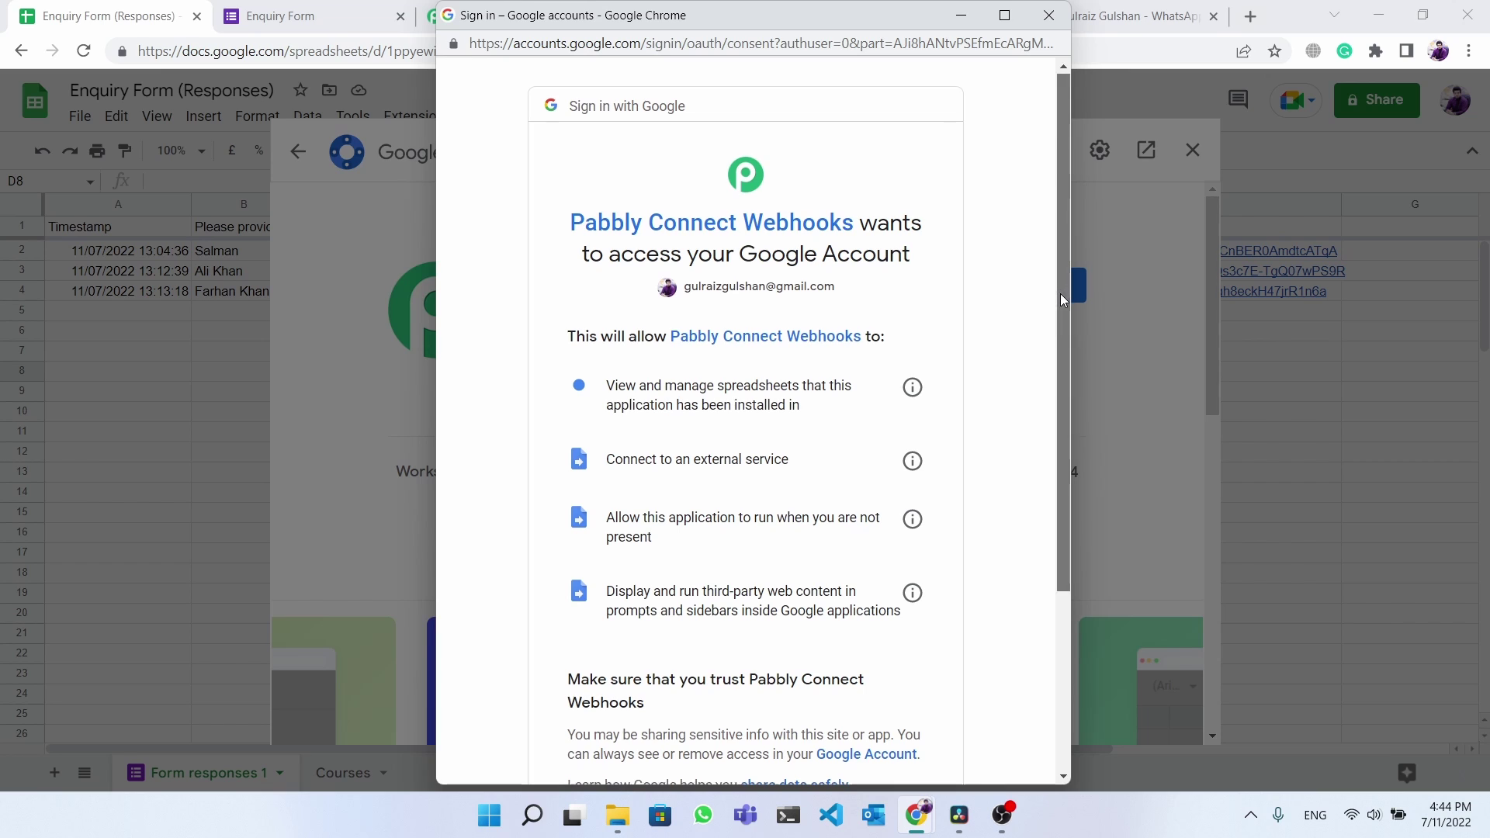
left_click_drag(1060, 293, 1065, 495)
left_click(870, 646)
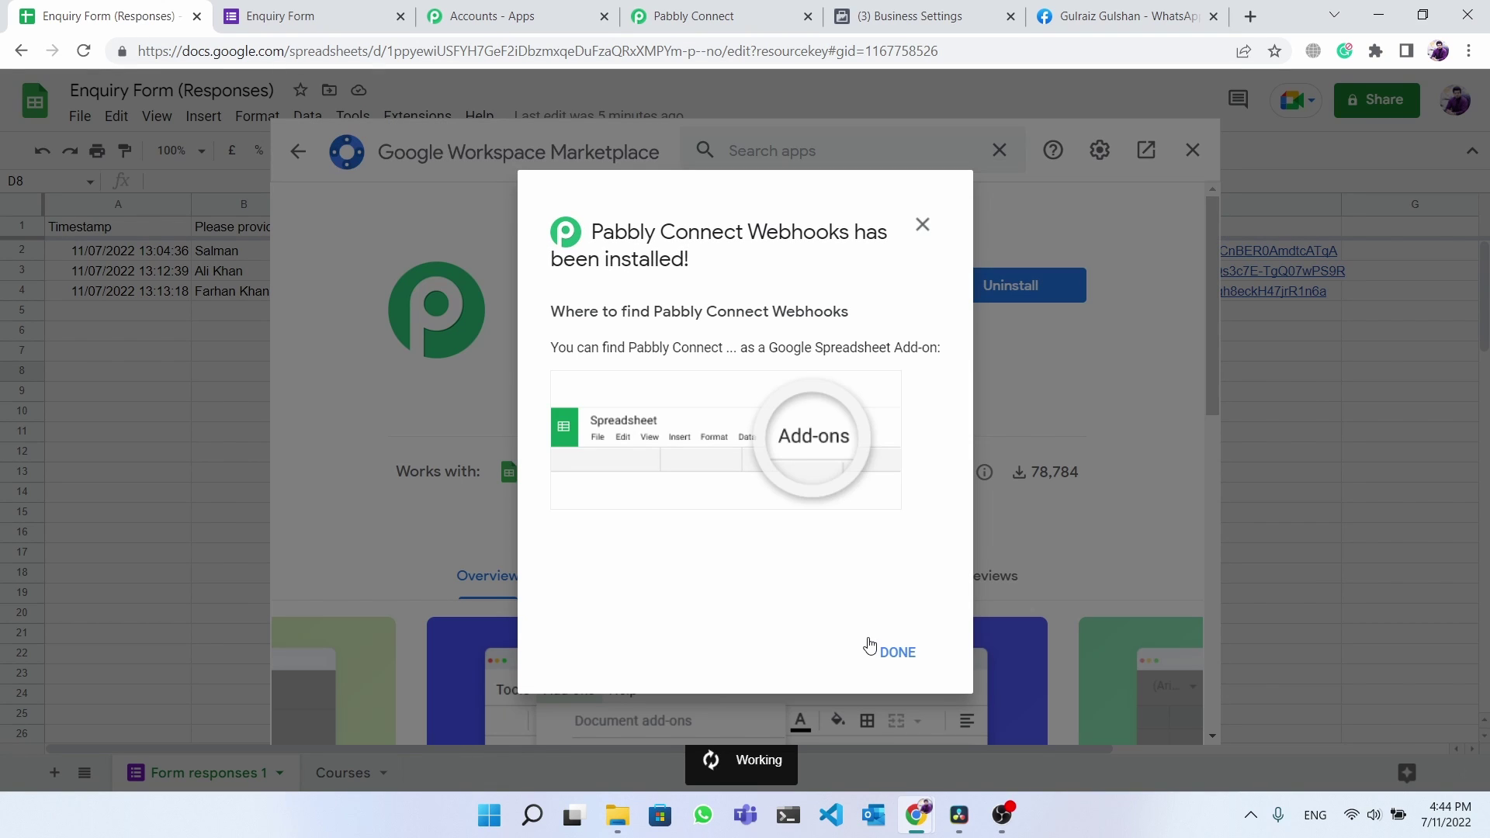
left_click(892, 652)
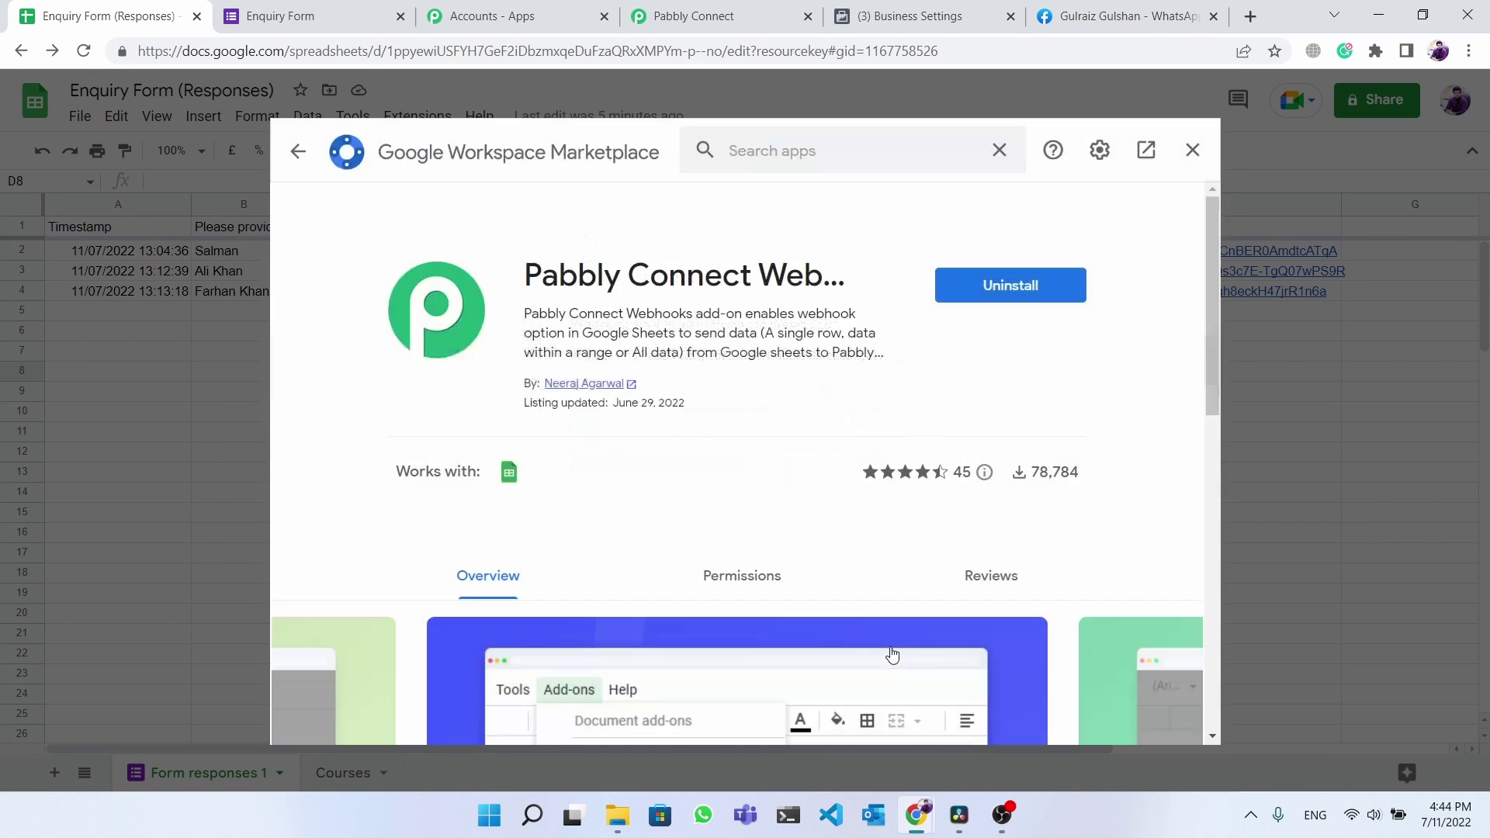
left_click(1193, 150)
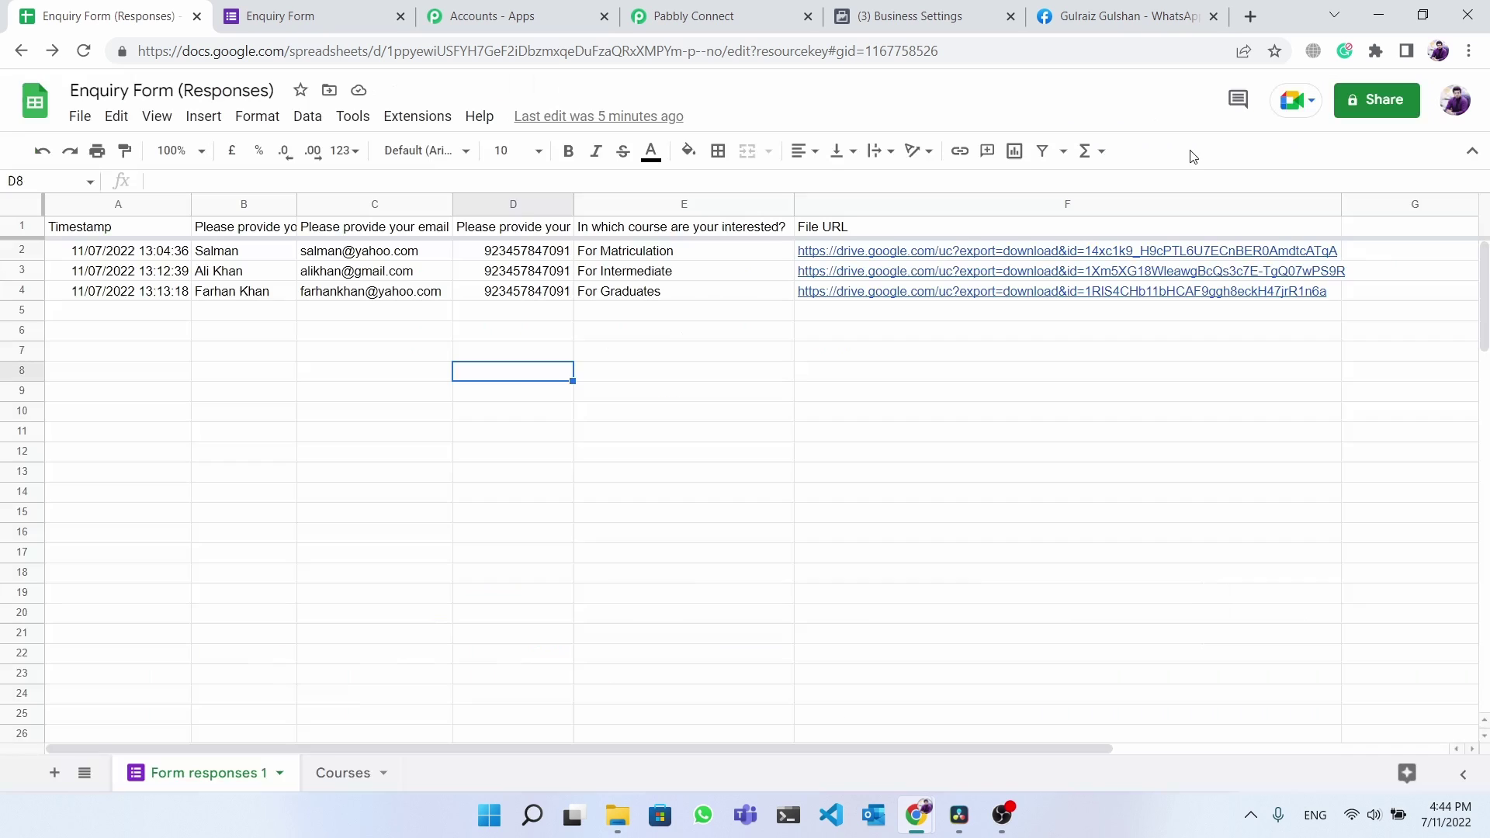
Step: Paste the webhook URL into the add-on's Initial Setup, keep trigger column F, send a test, and submit
left_click(428, 123)
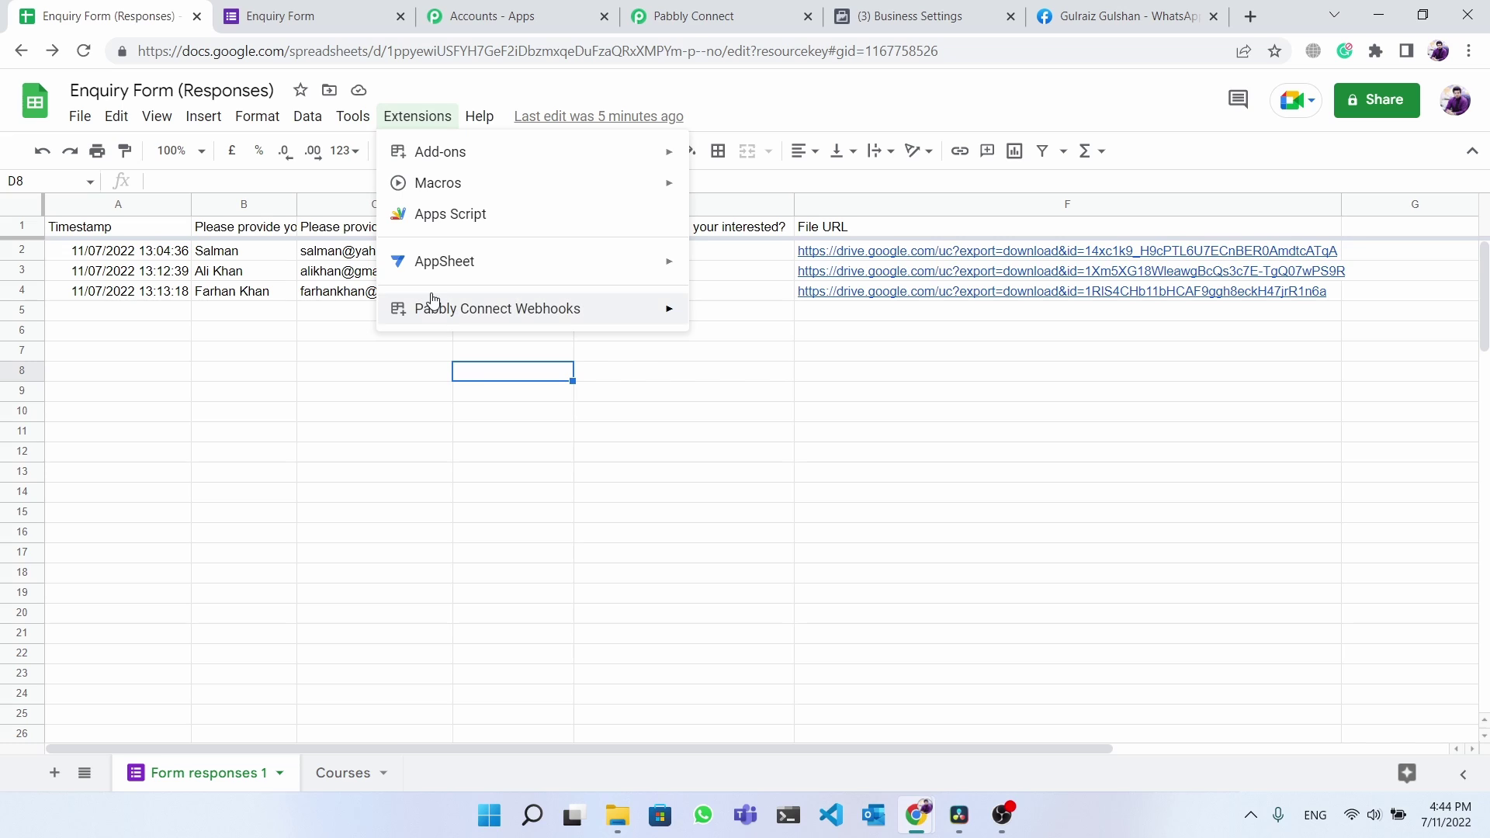
mouse_move(443, 312)
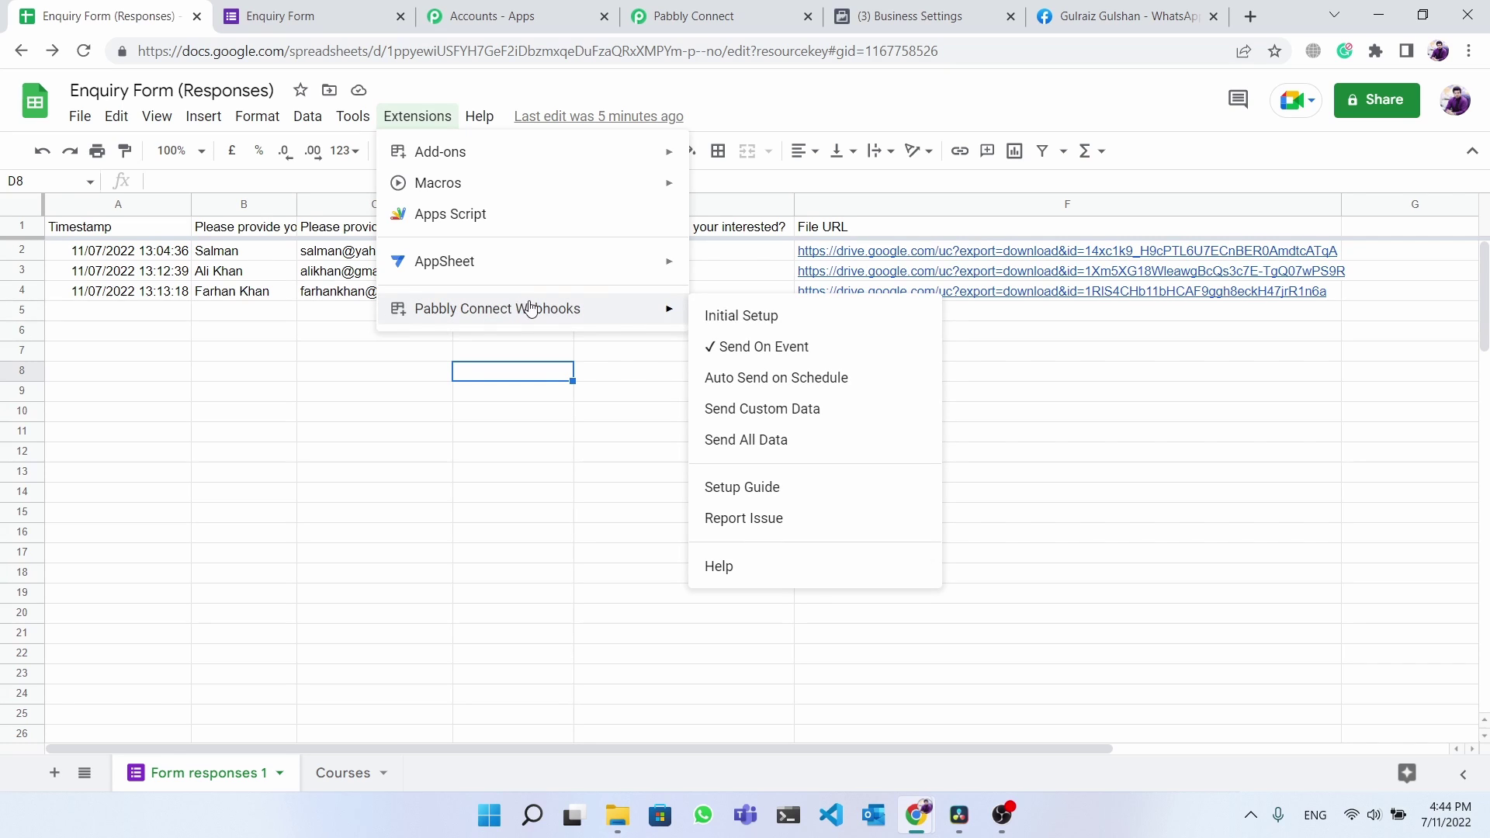
left_click(790, 320)
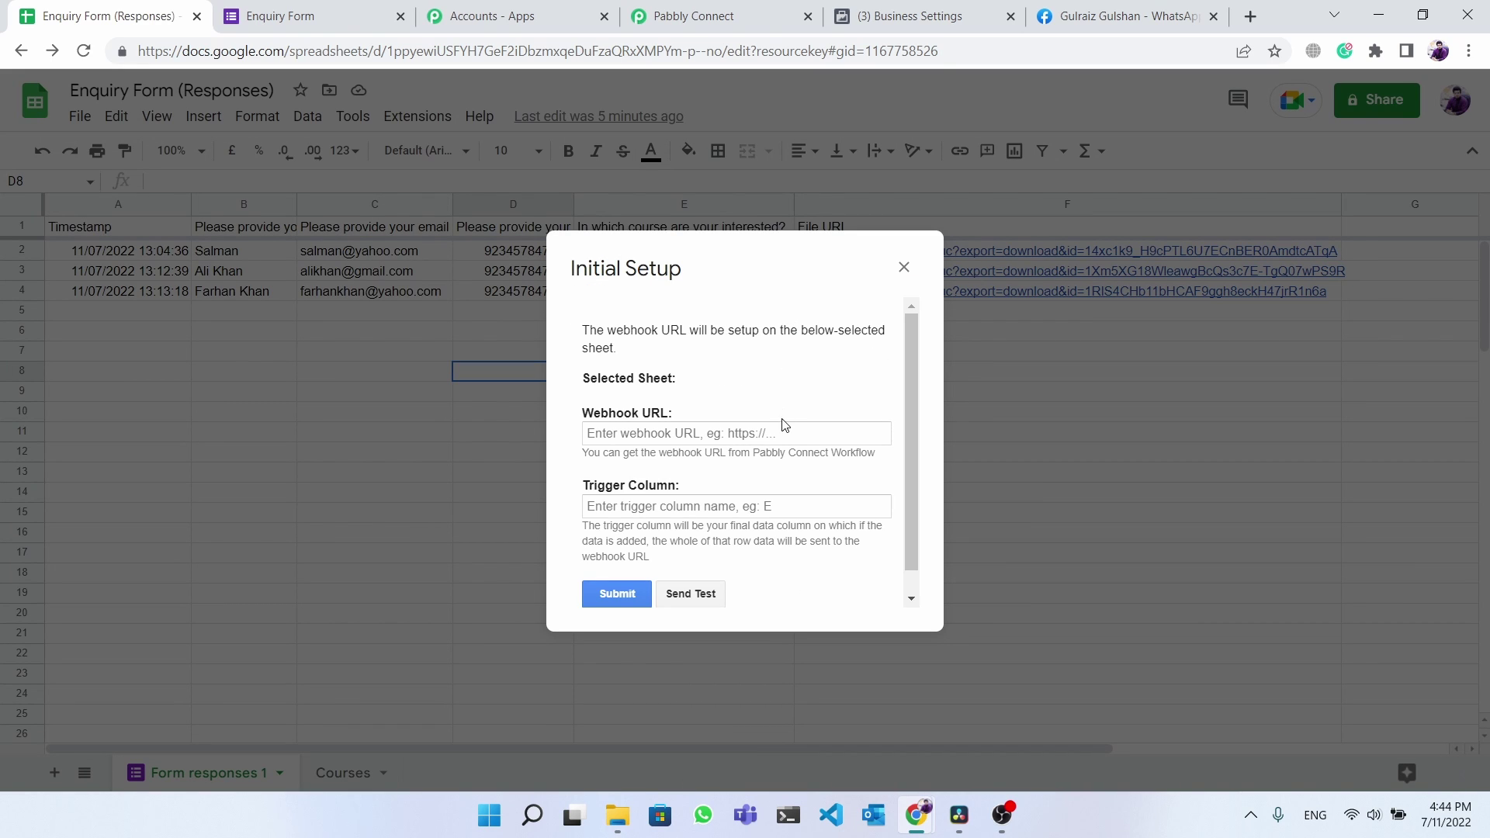
left_click(783, 426)
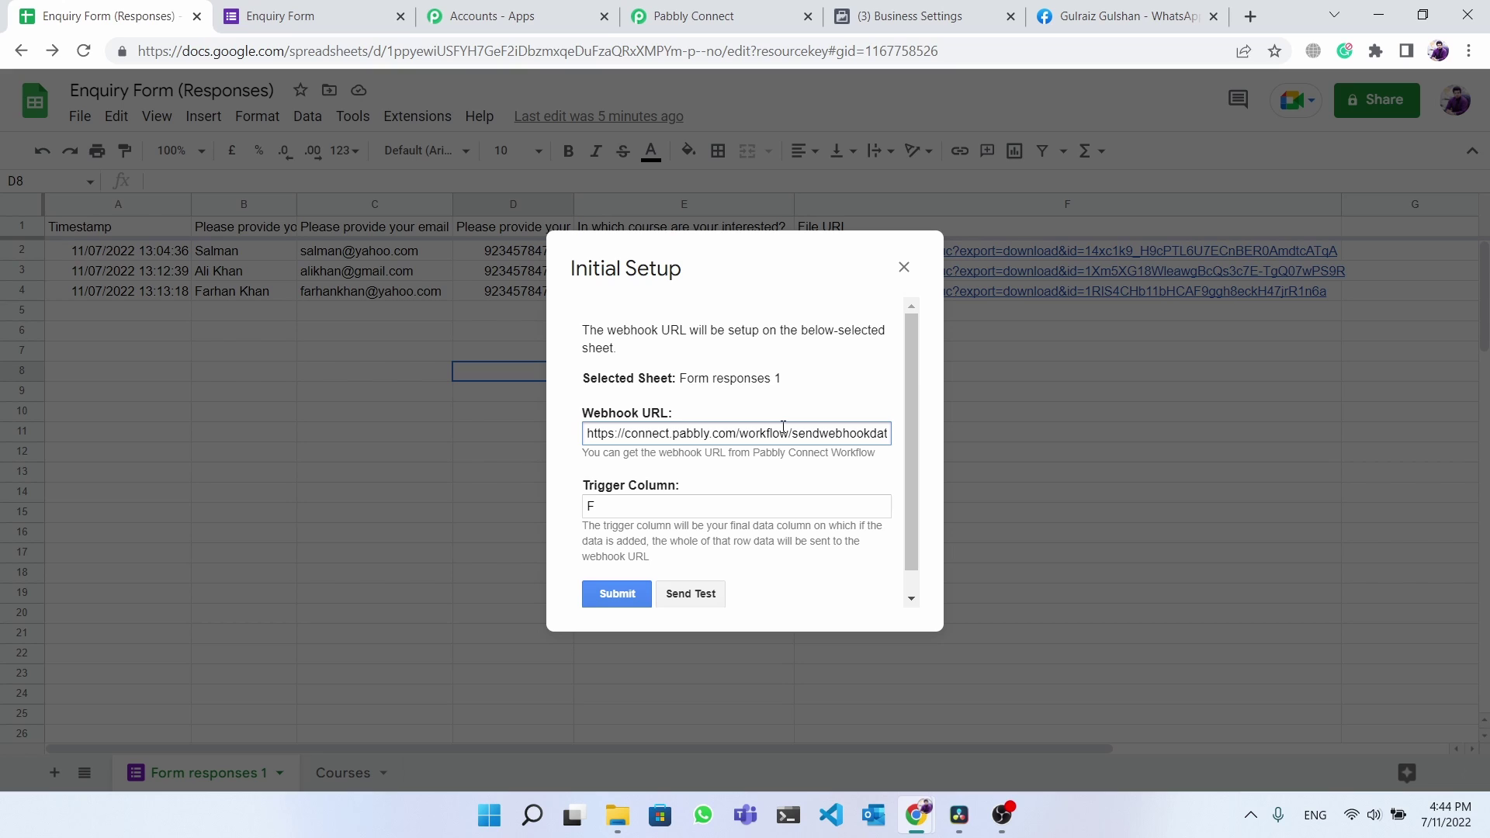
triple_click(783, 427)
key("ctrl+v")
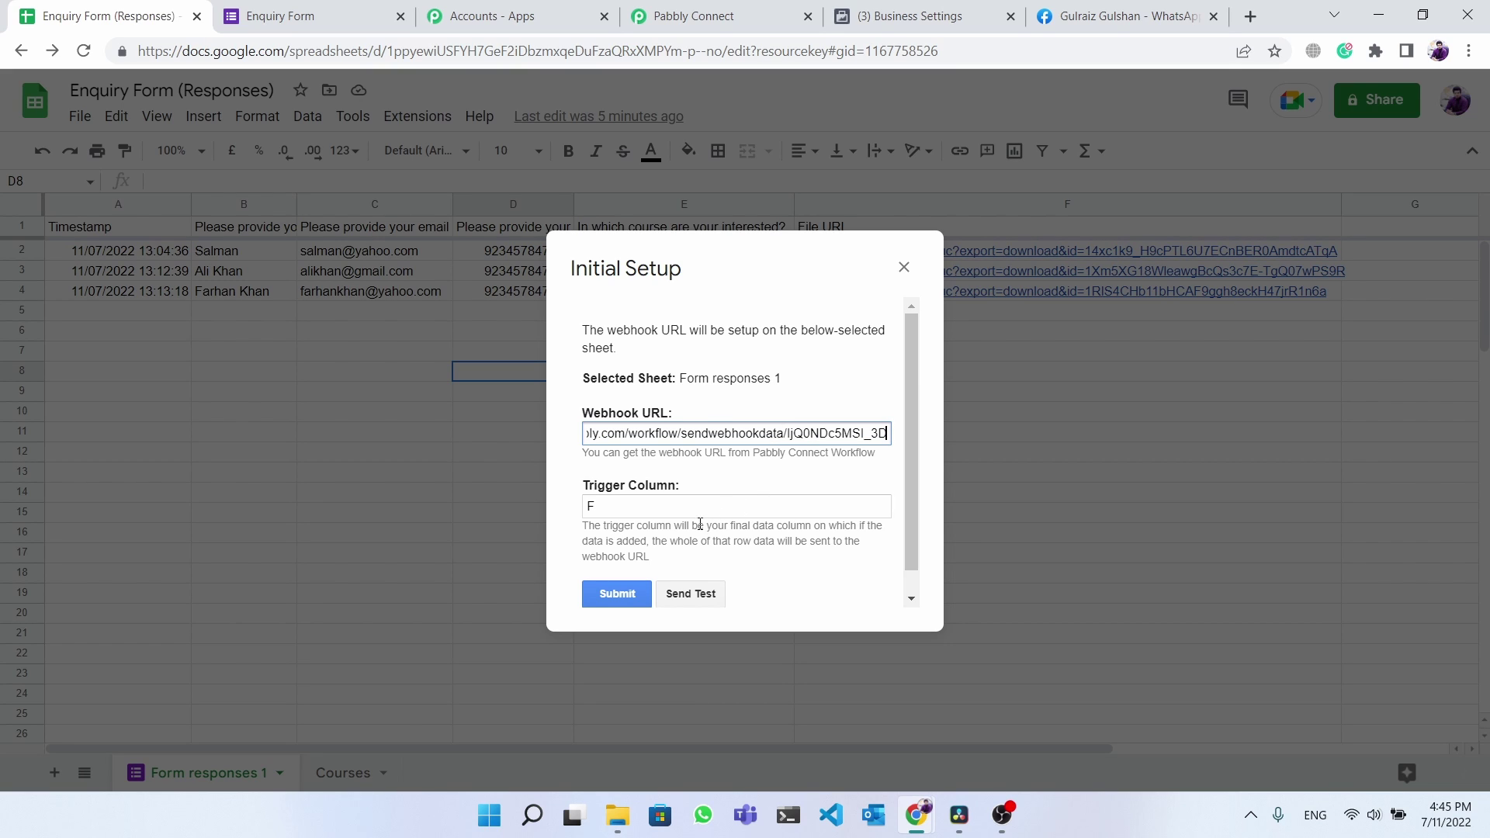
left_click(690, 594)
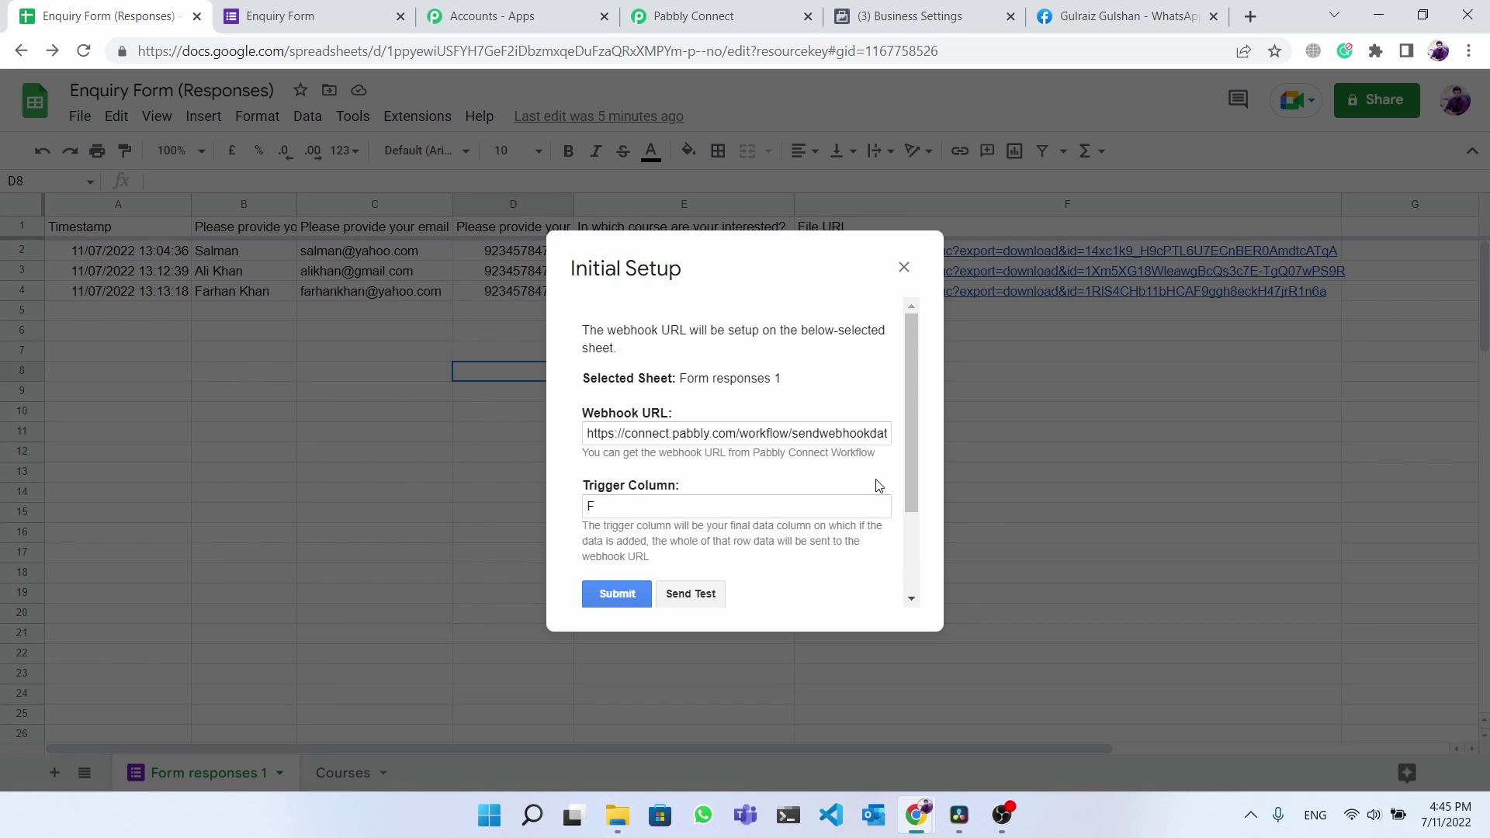
left_click_drag(911, 426, 914, 520)
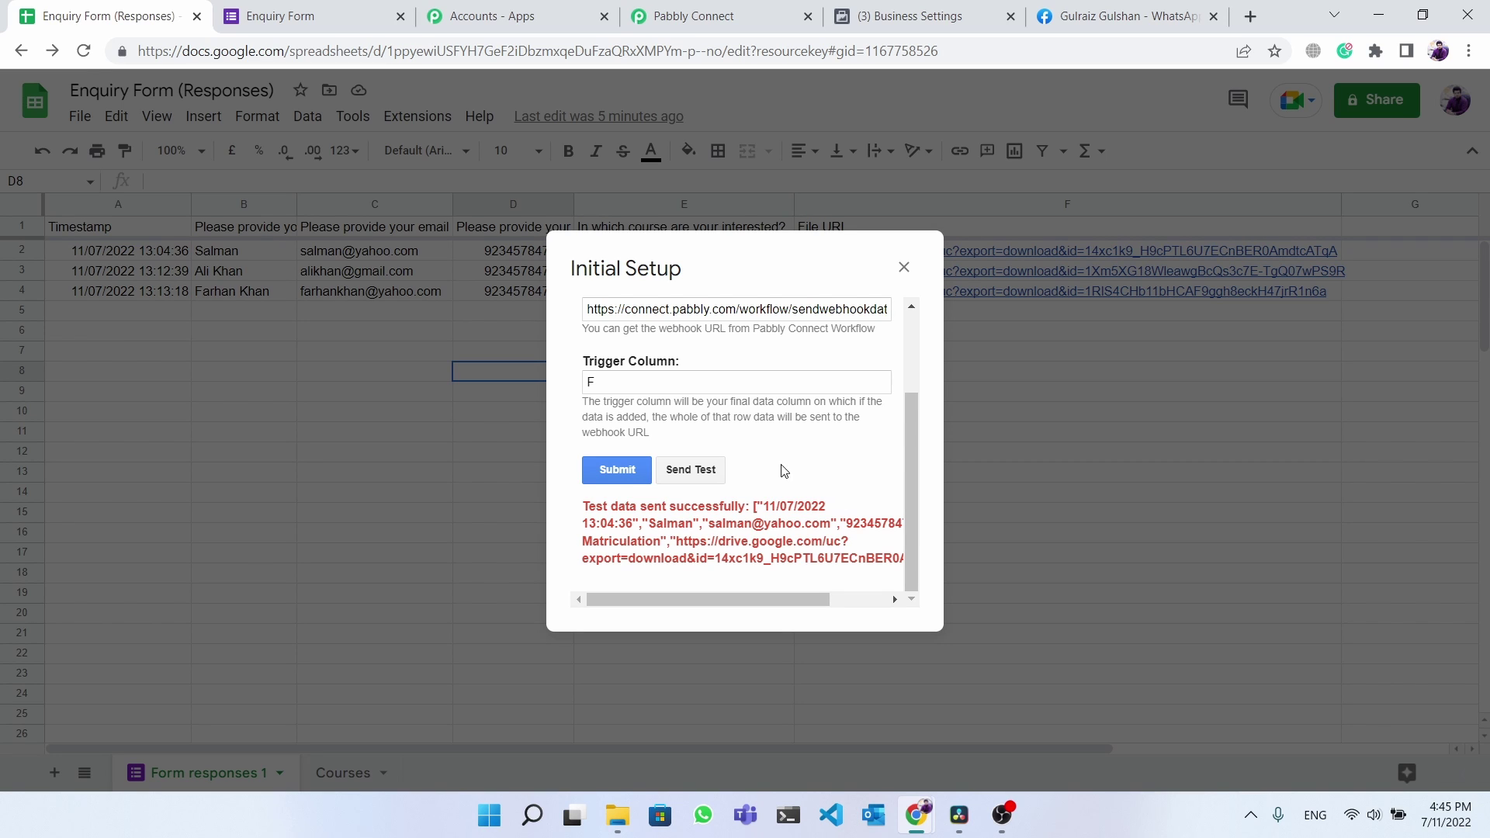
left_click(636, 470)
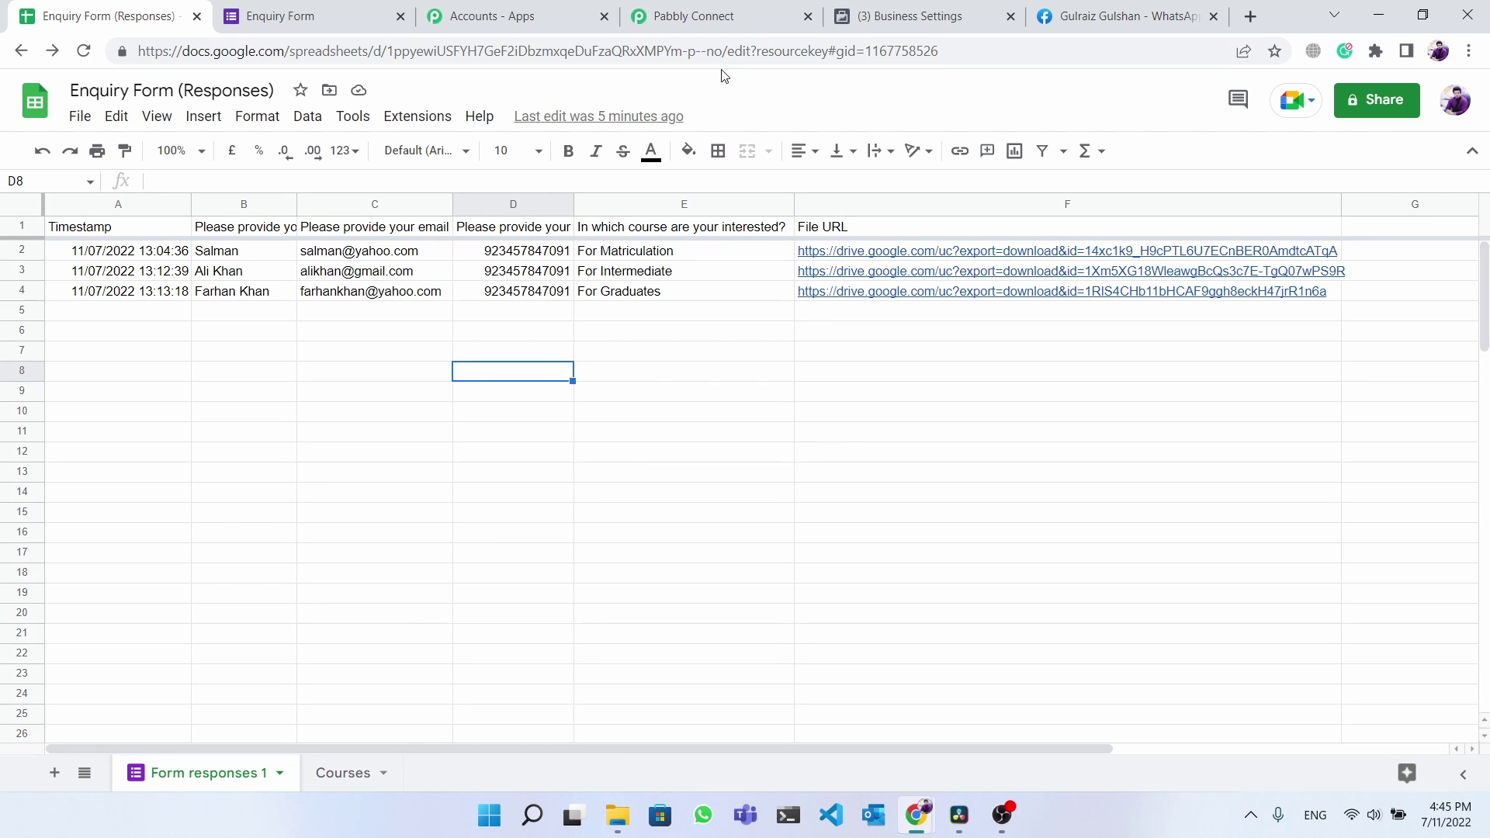
Step: Review the captured test response, including row index 2, and expand the second action step
left_click(722, 23)
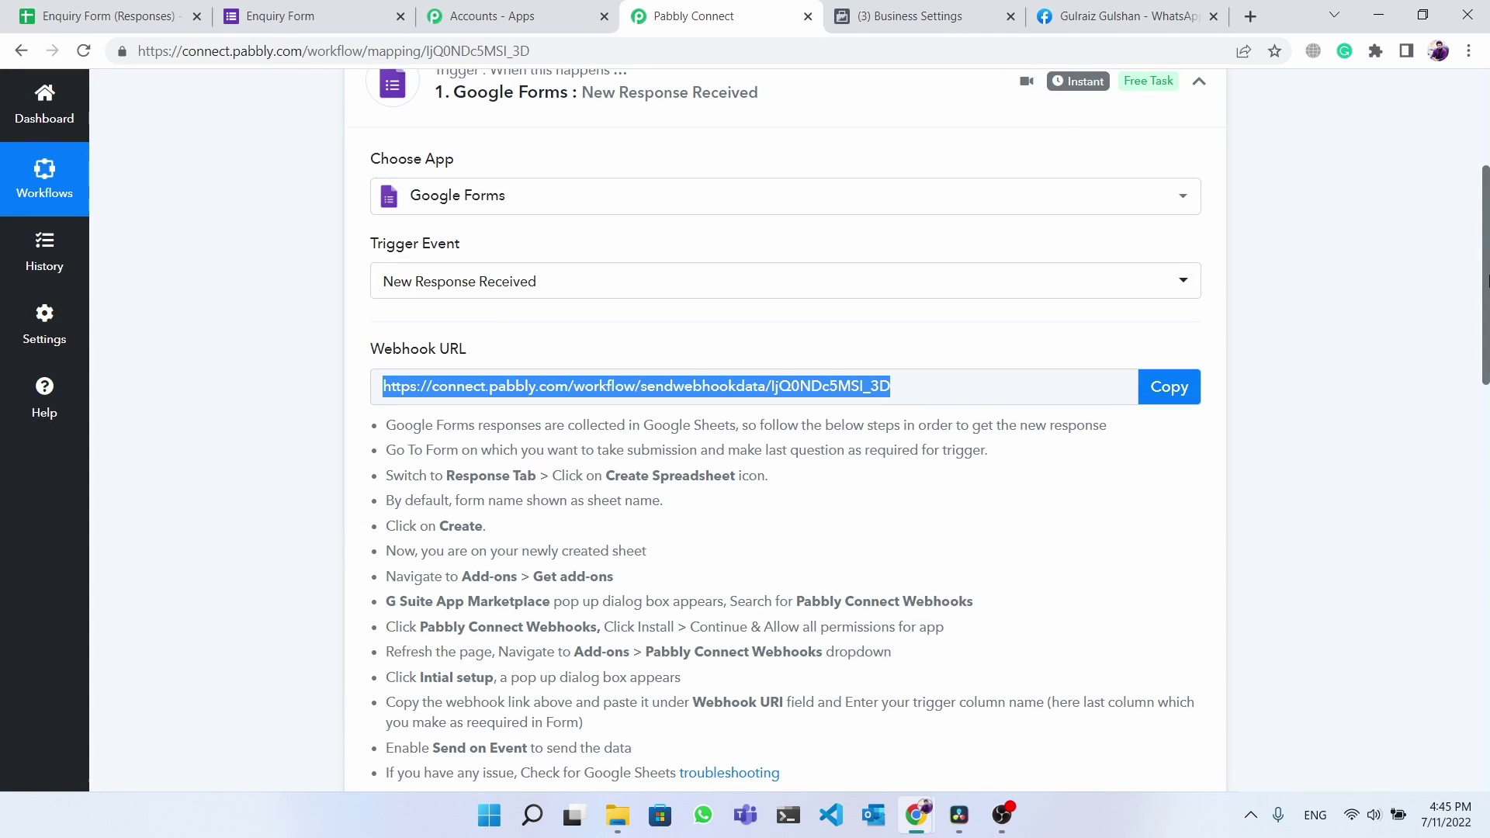
left_click_drag(1485, 270, 1487, 502)
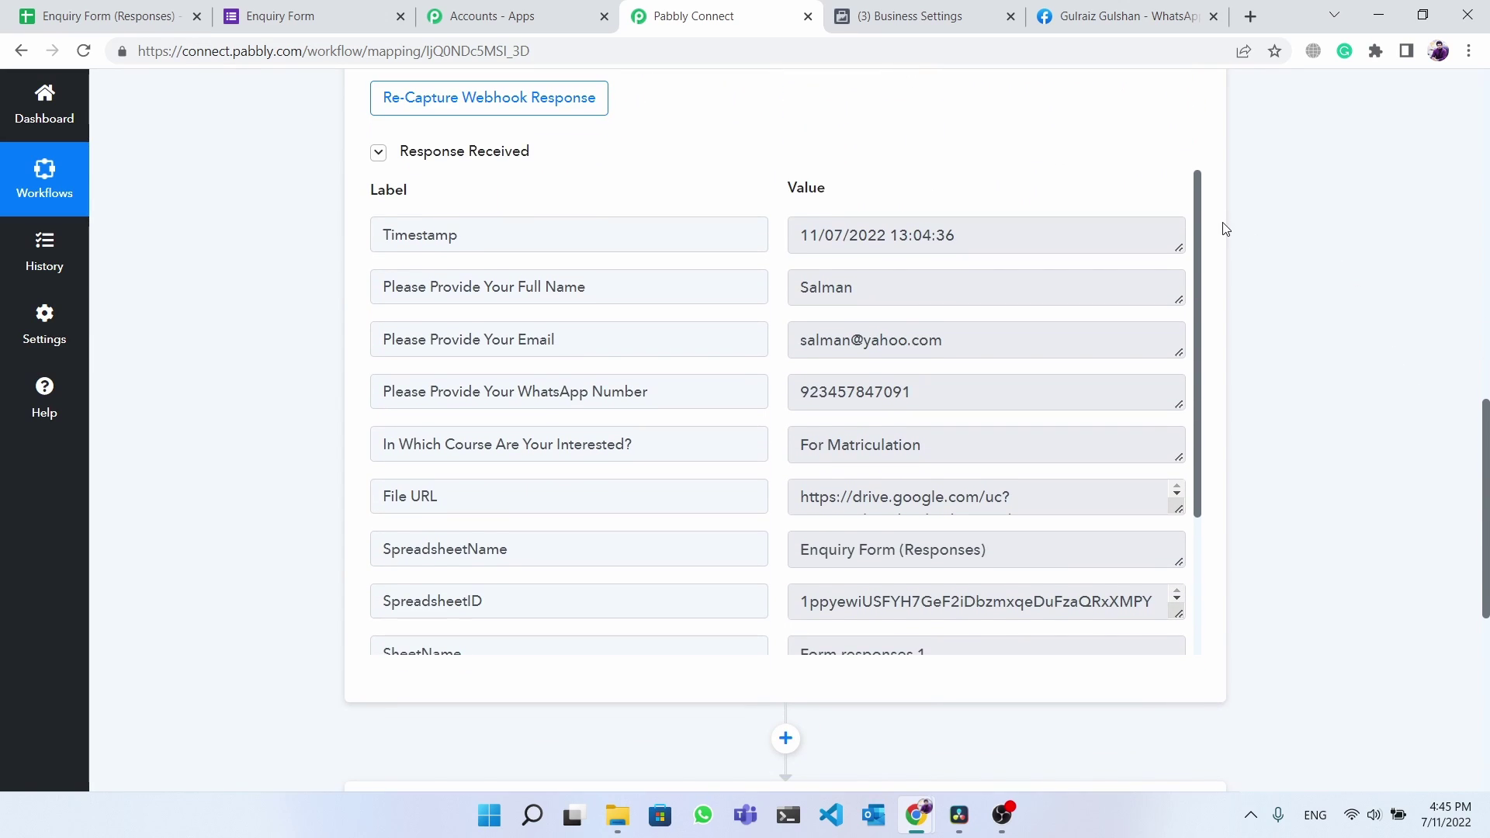
mouse_move(1201, 220)
left_mouse_down()
mouse_move(1203, 358)
mouse_move(1195, 231)
left_mouse_up()
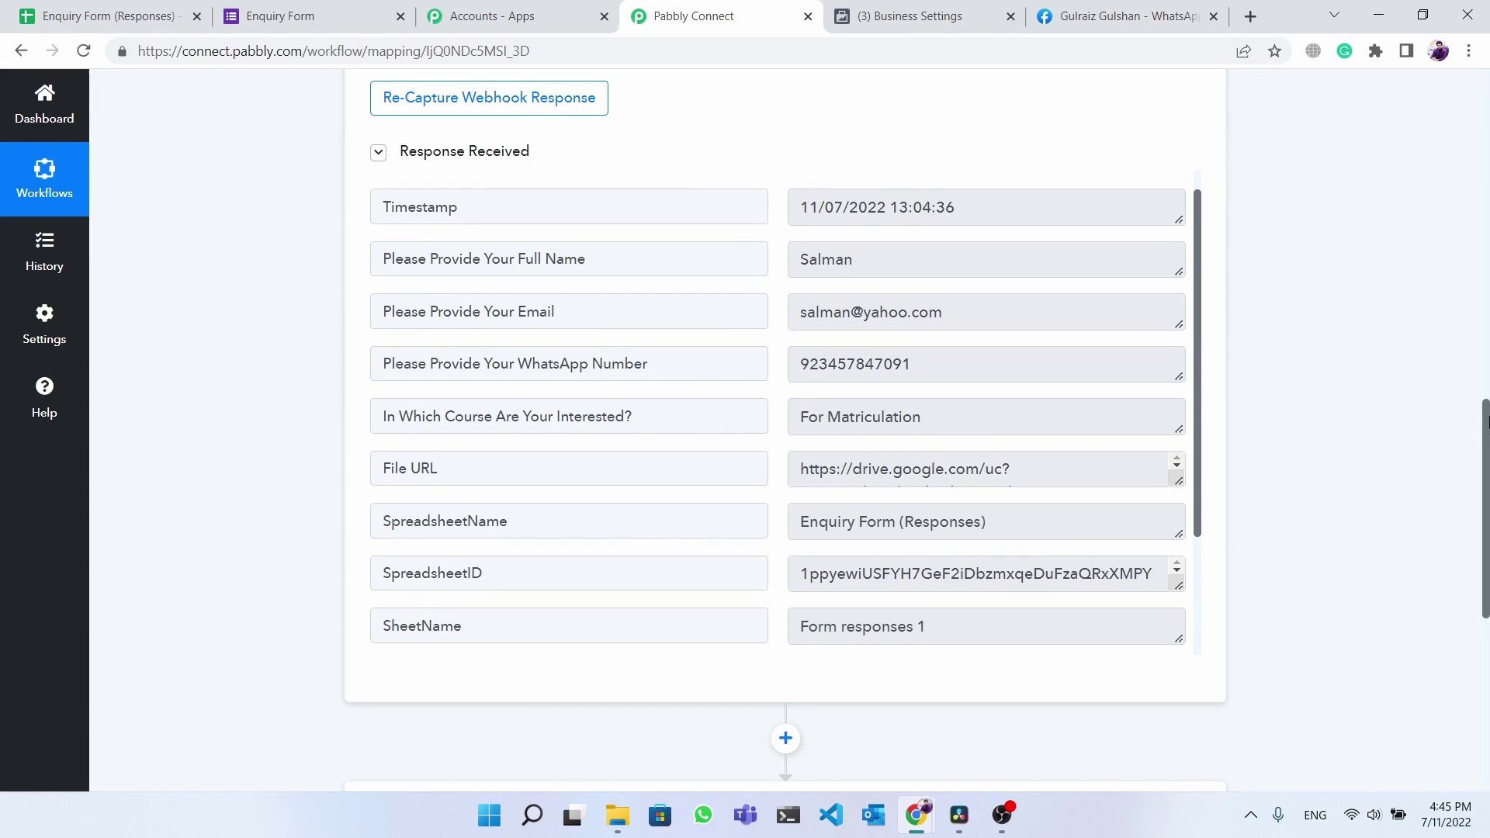
left_click_drag(1486, 432, 1485, 572)
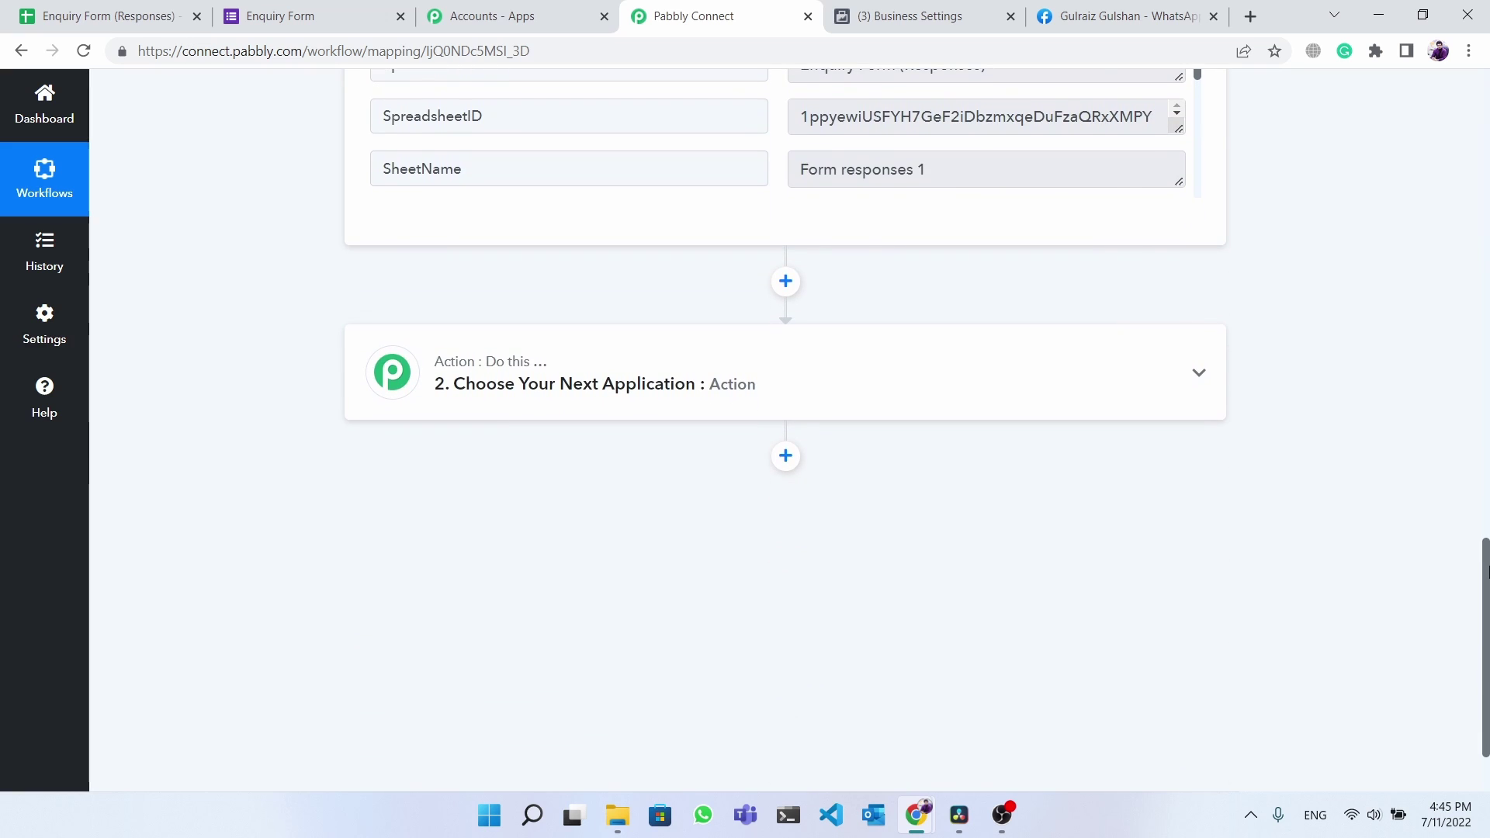
left_click(1201, 375)
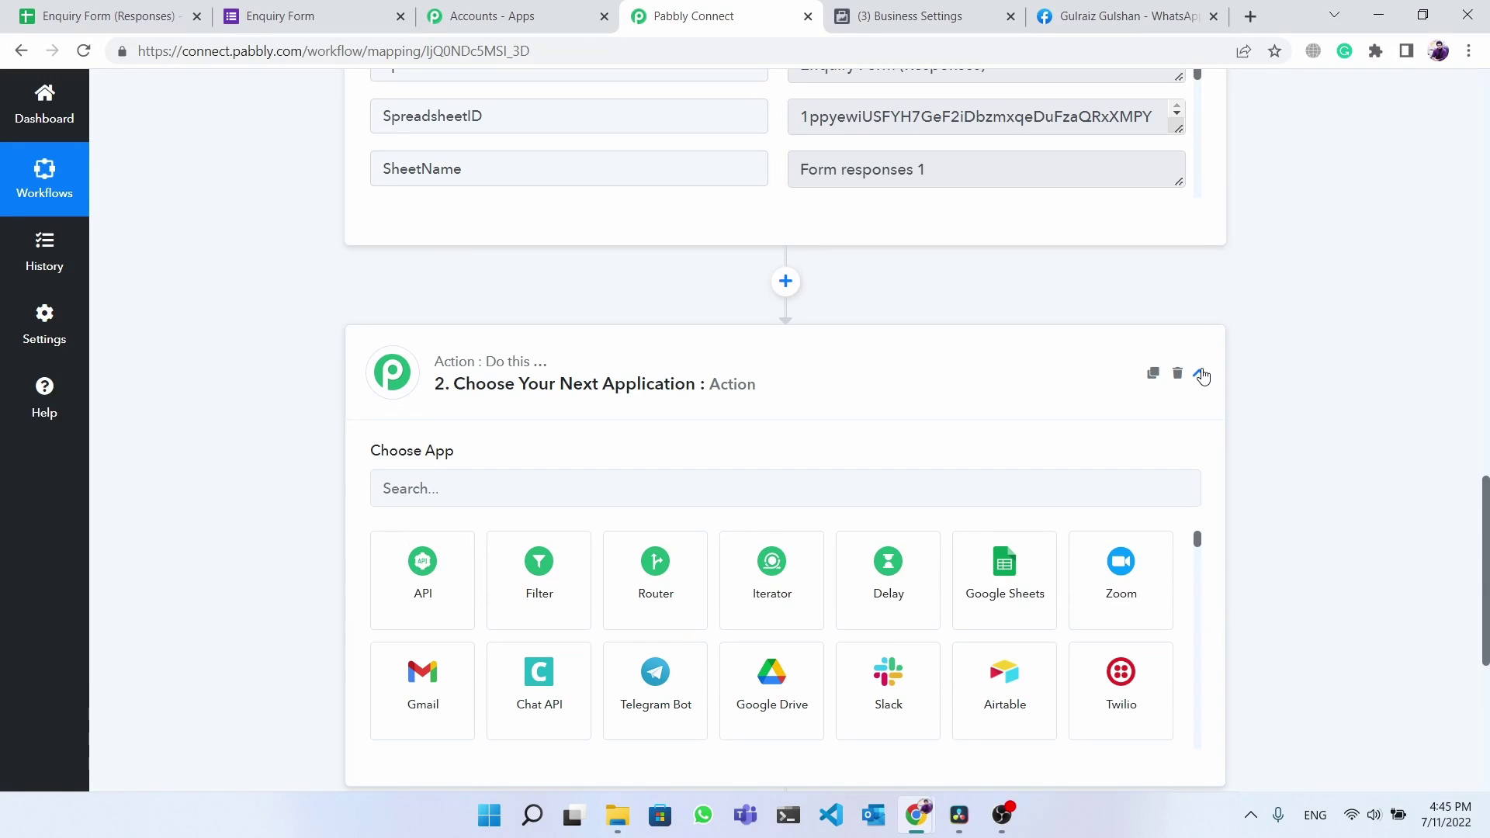
Step: Choose WhatsApp Cloud API with Send Template Message as the action and begin connecting an account
left_click_drag(1486, 526, 1485, 555)
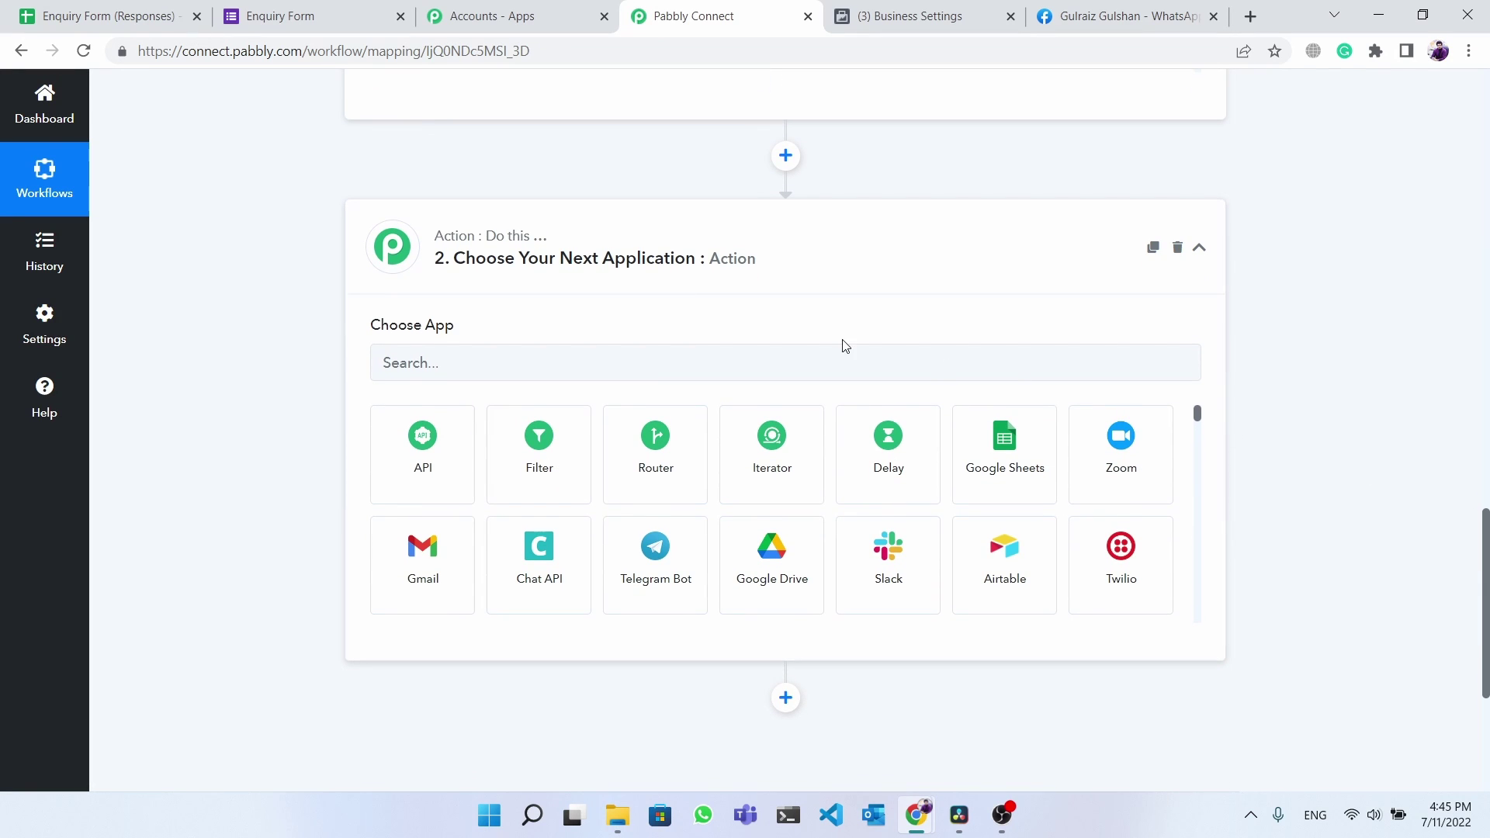
left_click(568, 366)
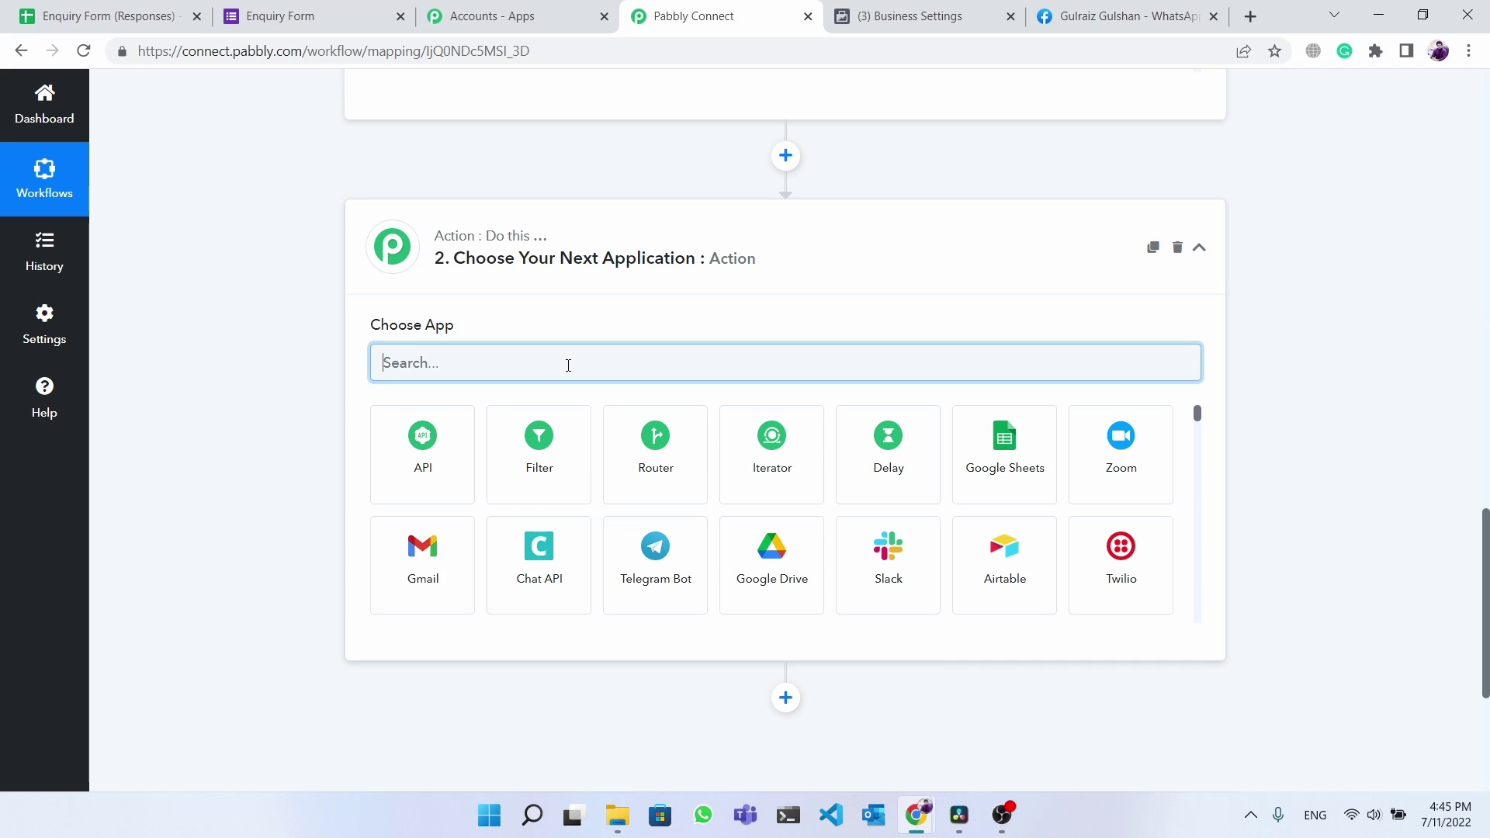
type("what")
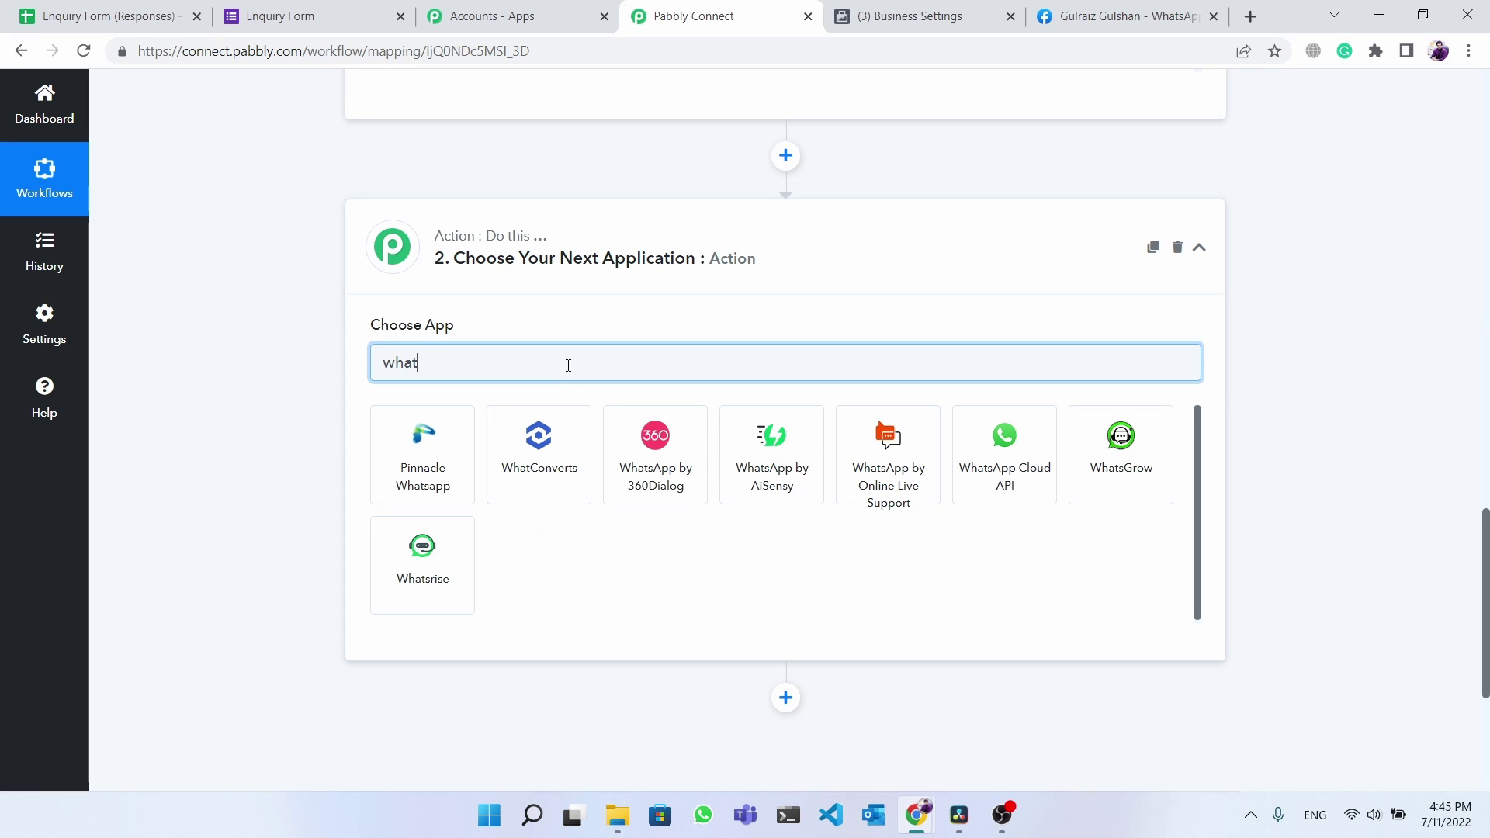
left_click(1005, 436)
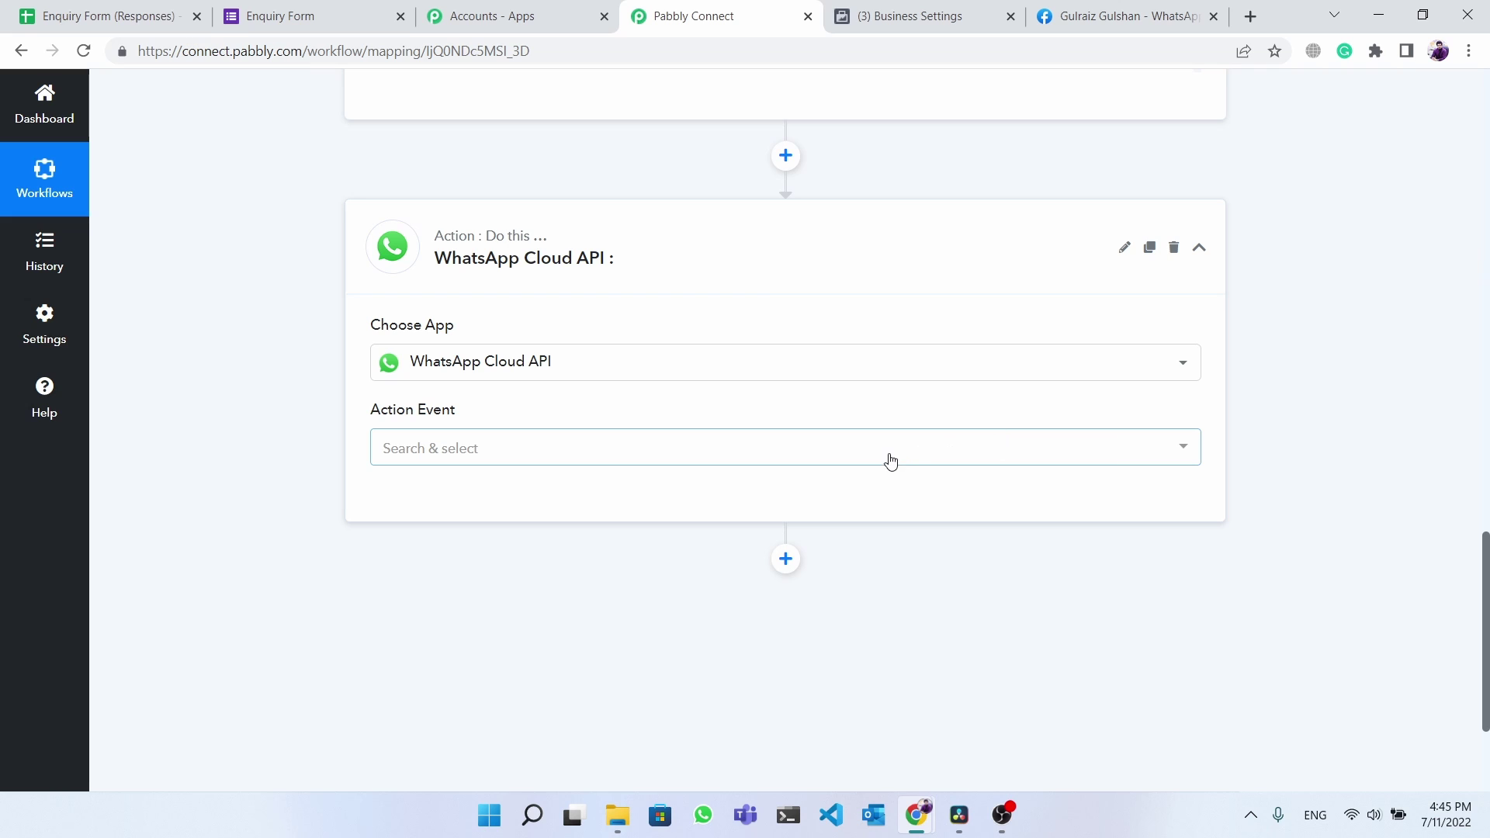
left_click(886, 461)
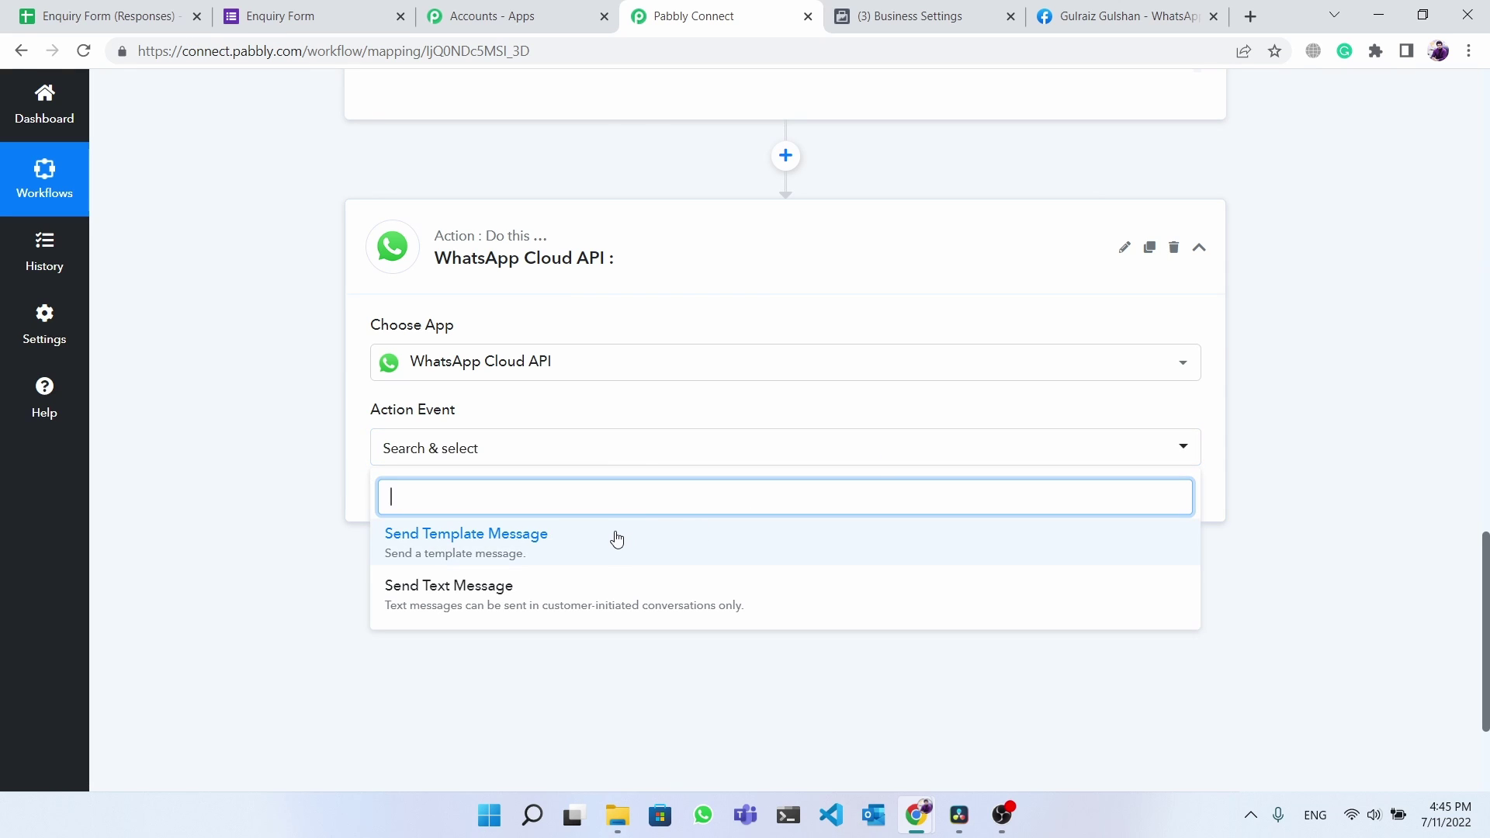
left_click(553, 536)
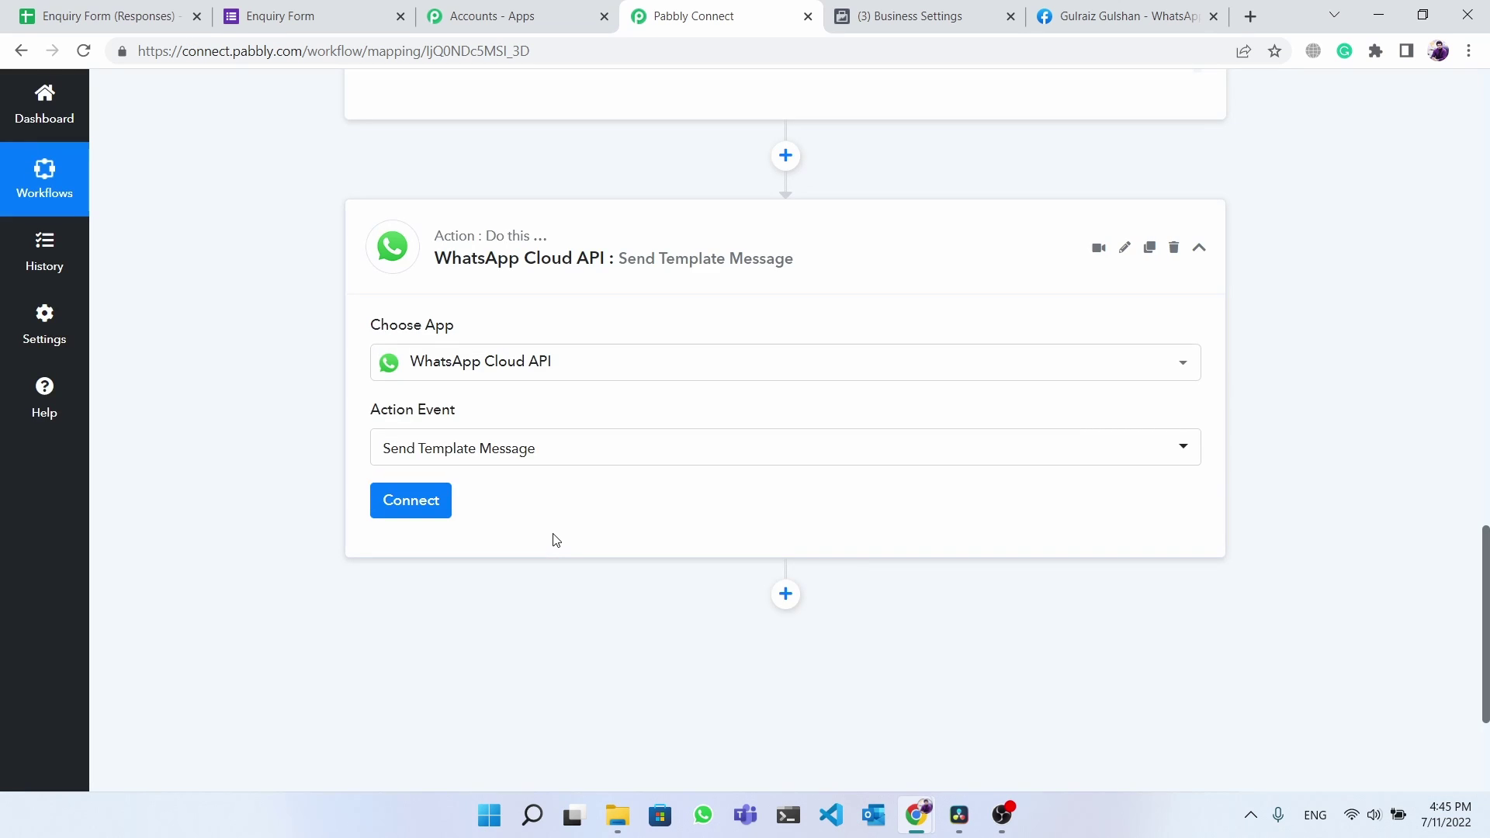
left_click(430, 504)
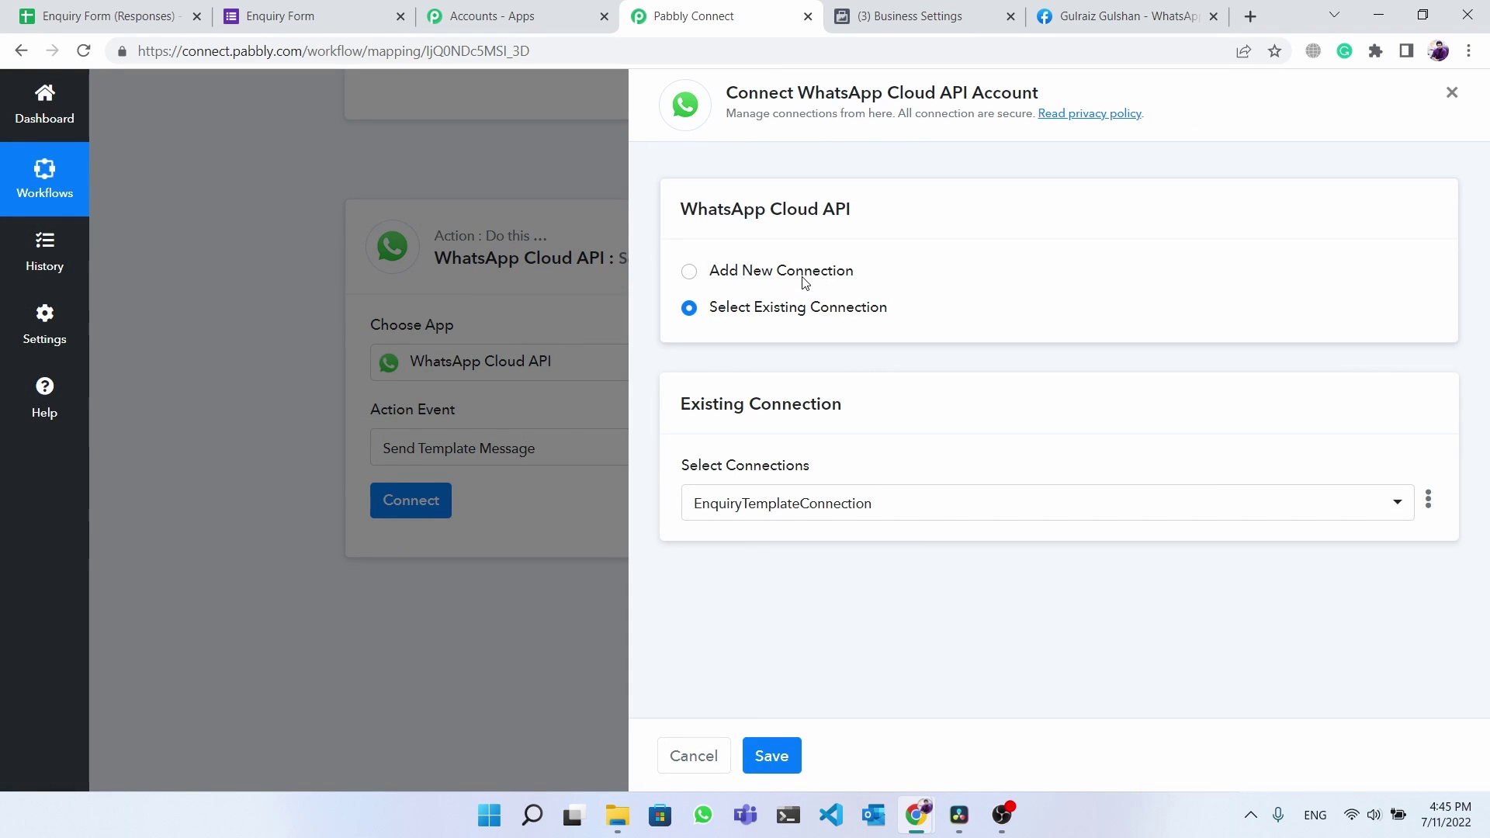
Step: Add a new WhatsApp connection named wa_enquiry_connection, then go to Meta Business Settings' System users
left_click(805, 281)
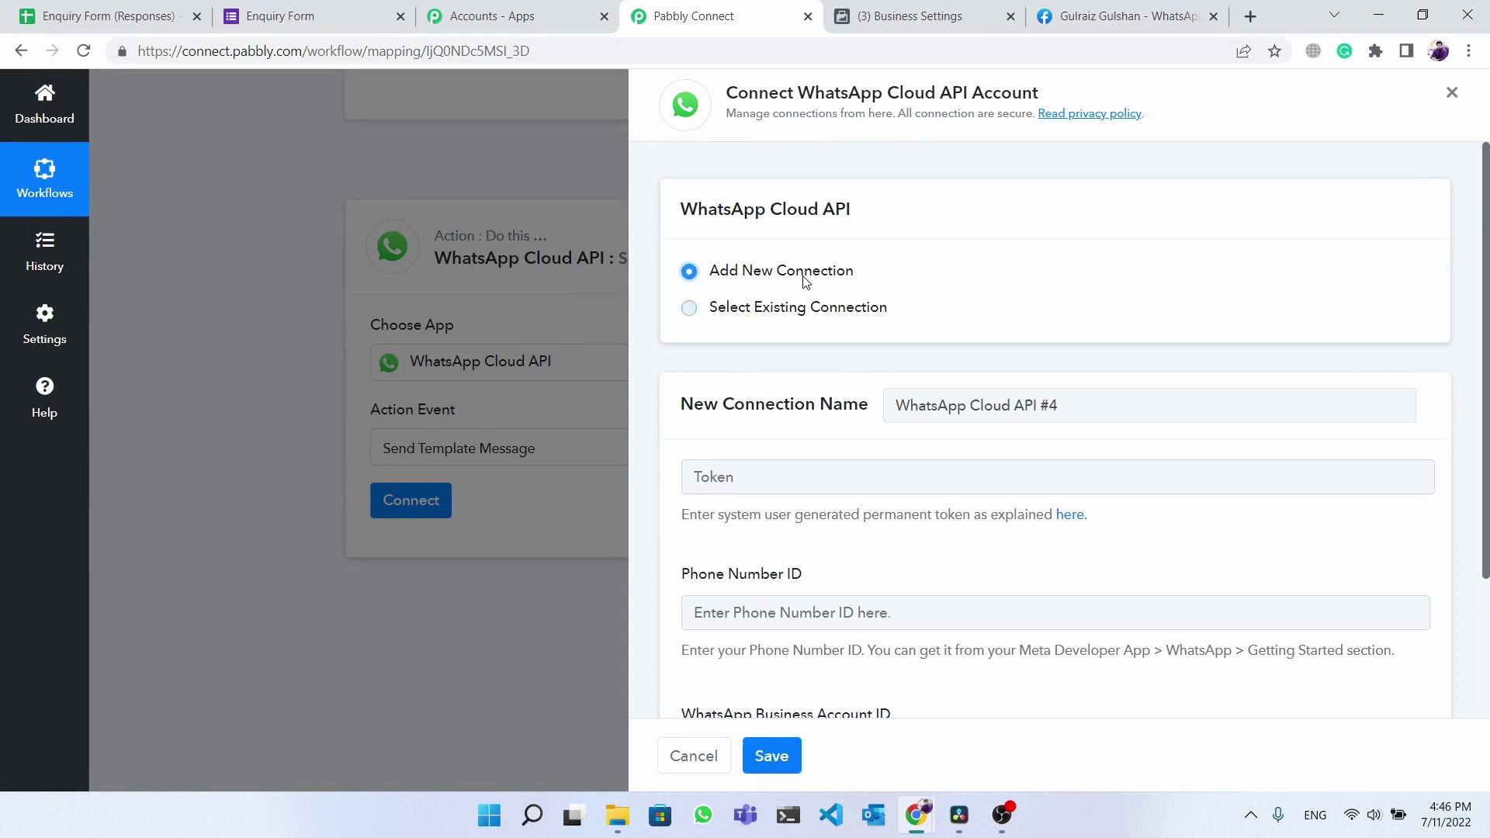
left_click(1101, 402)
triple_click(1101, 400)
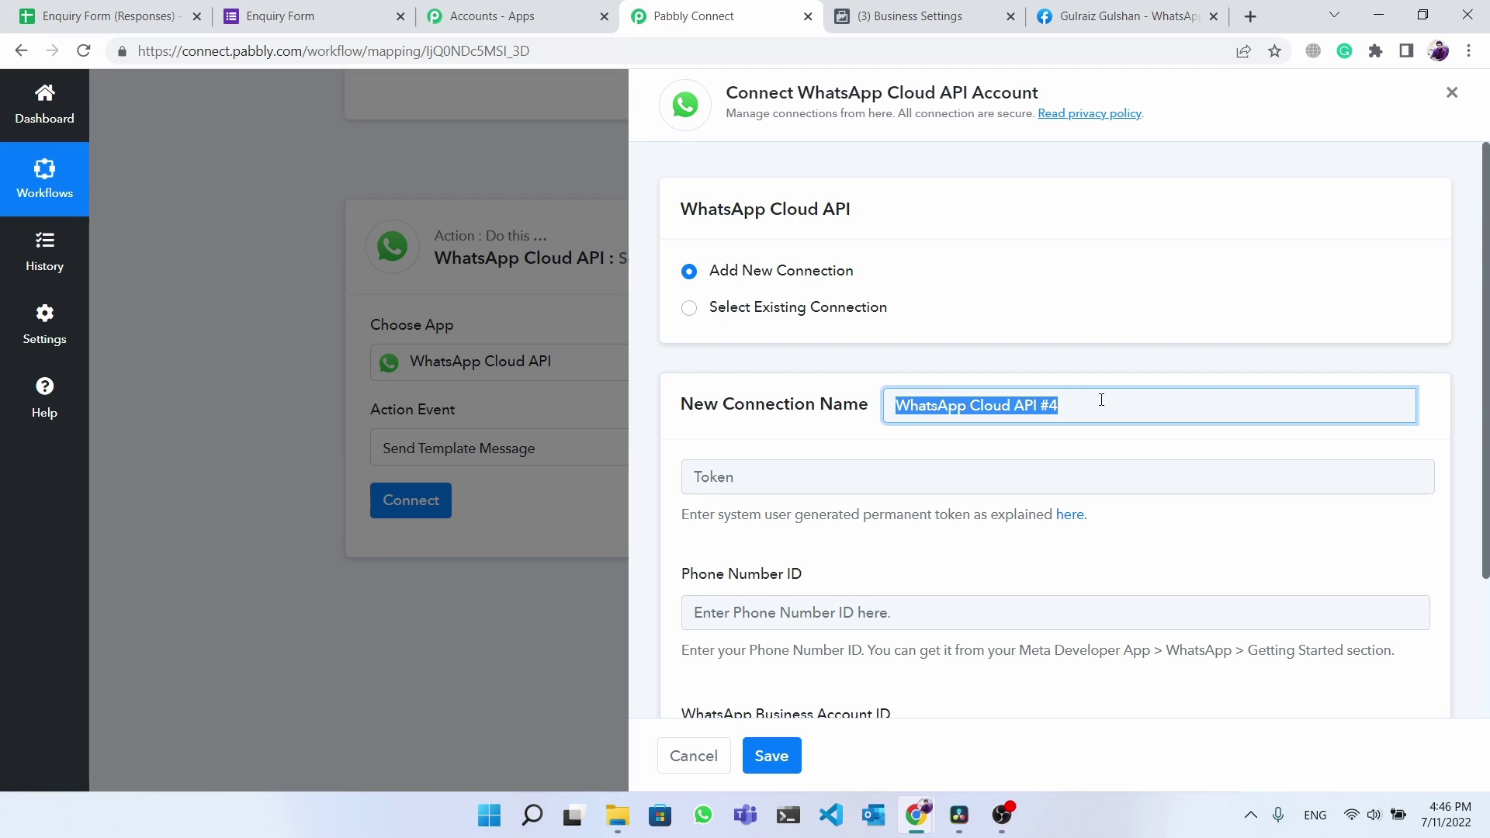
type("wa_enquiry_connection")
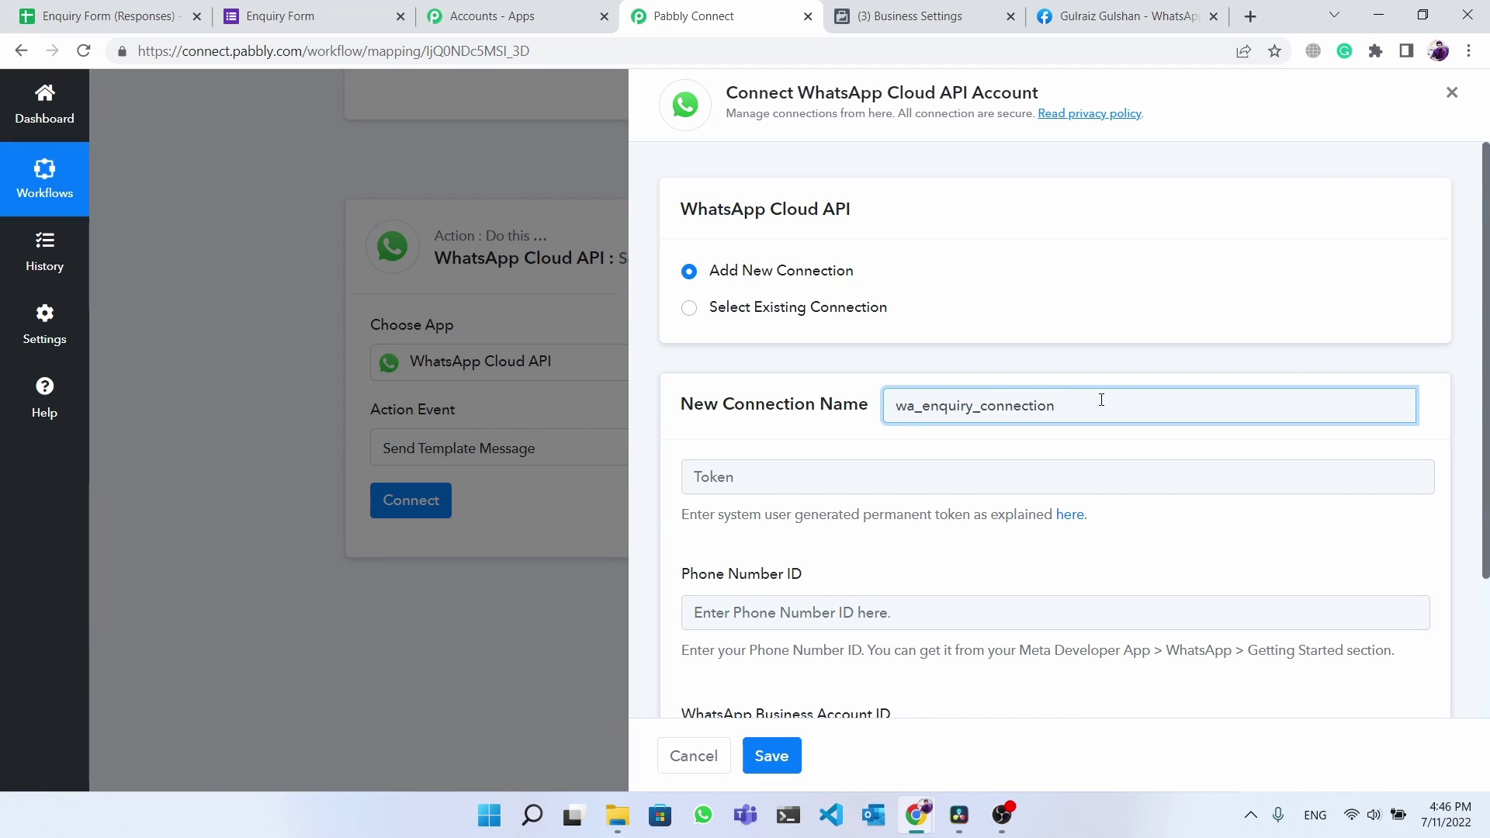
left_click_drag(1485, 380, 1485, 444)
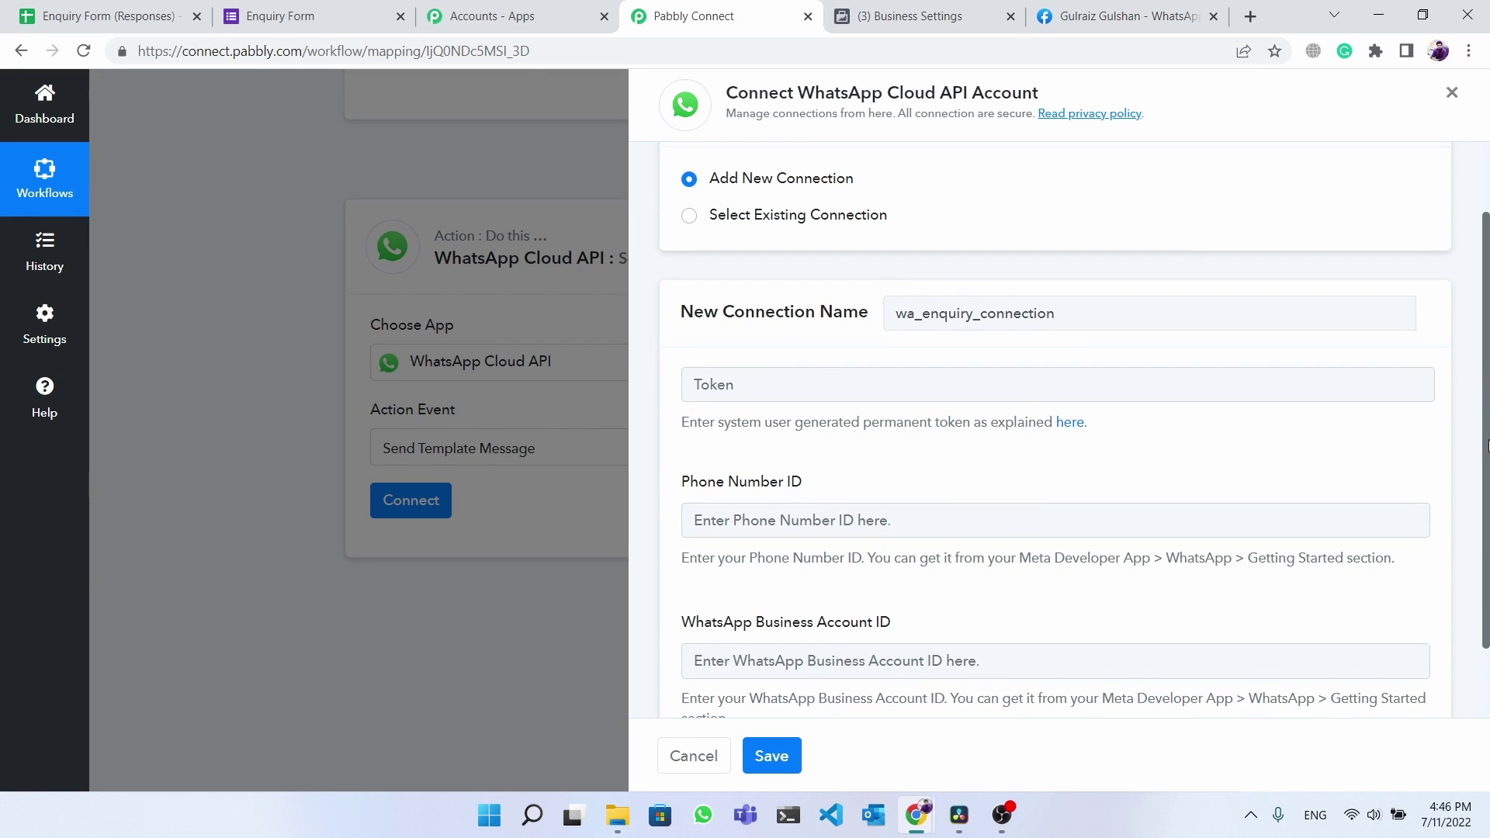
left_click_drag(1488, 446, 1488, 475)
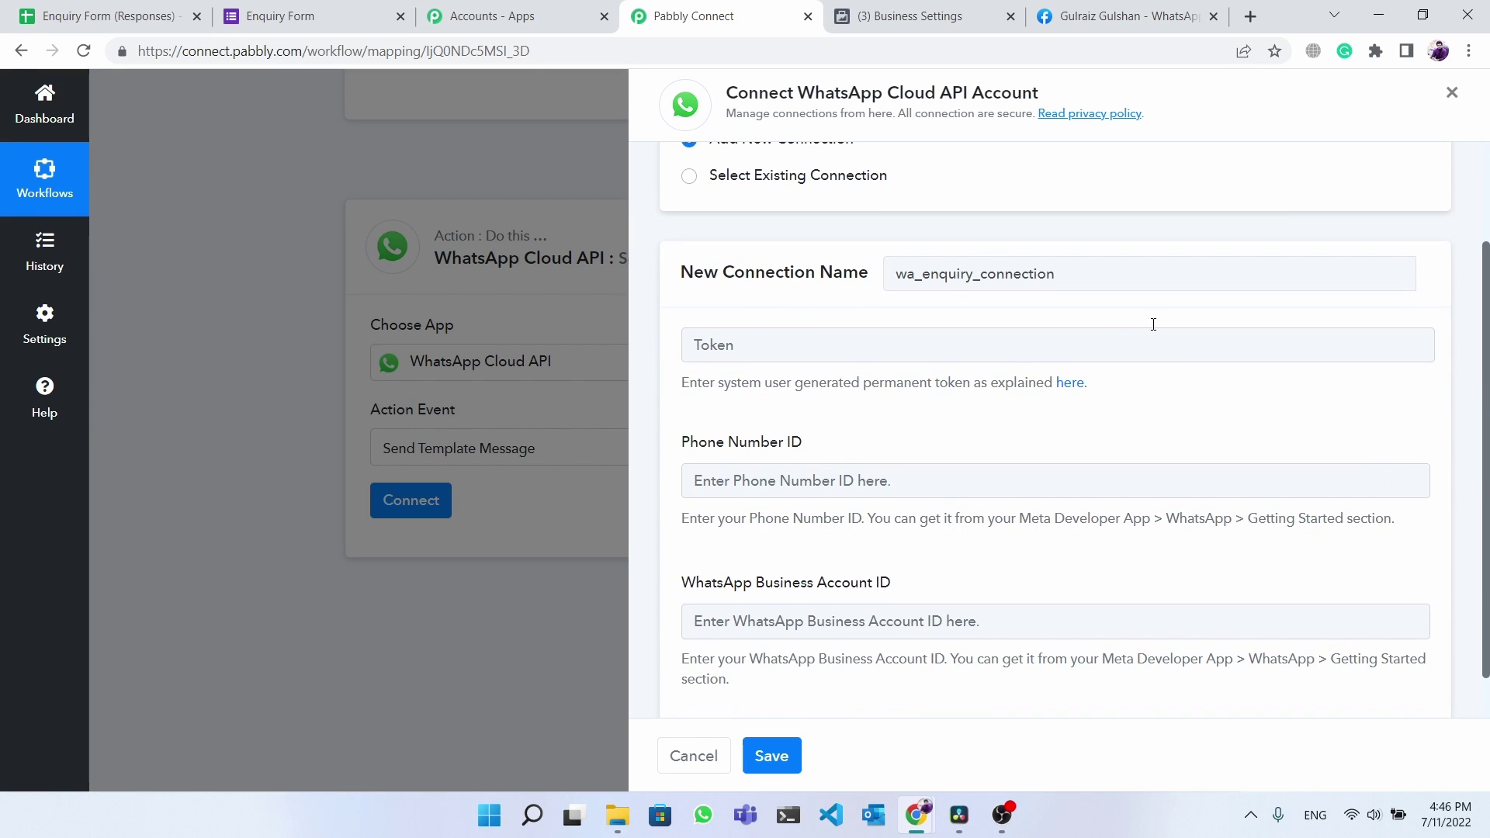
left_click(1038, 341)
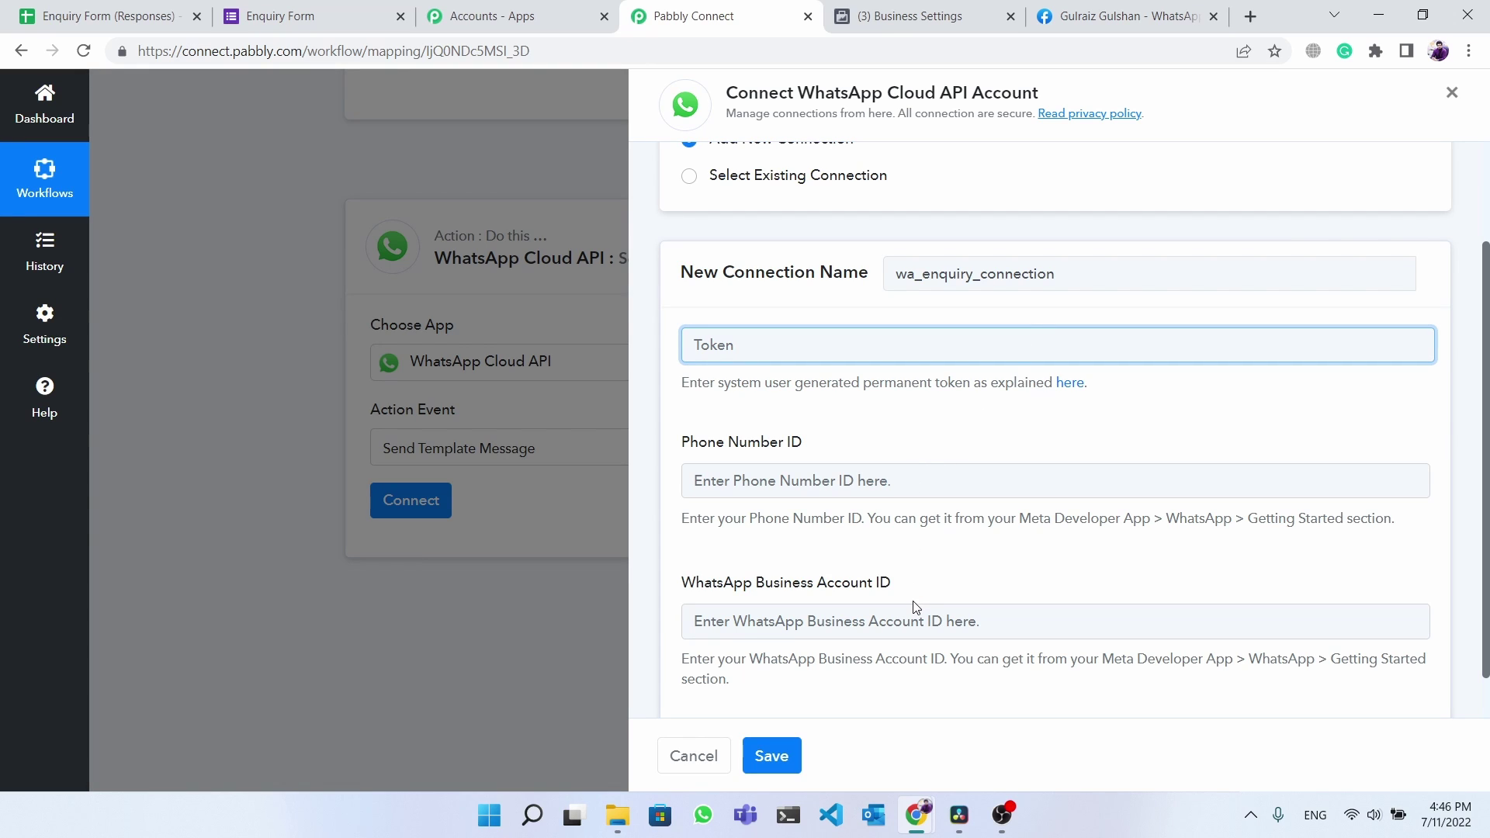
left_click(944, 6)
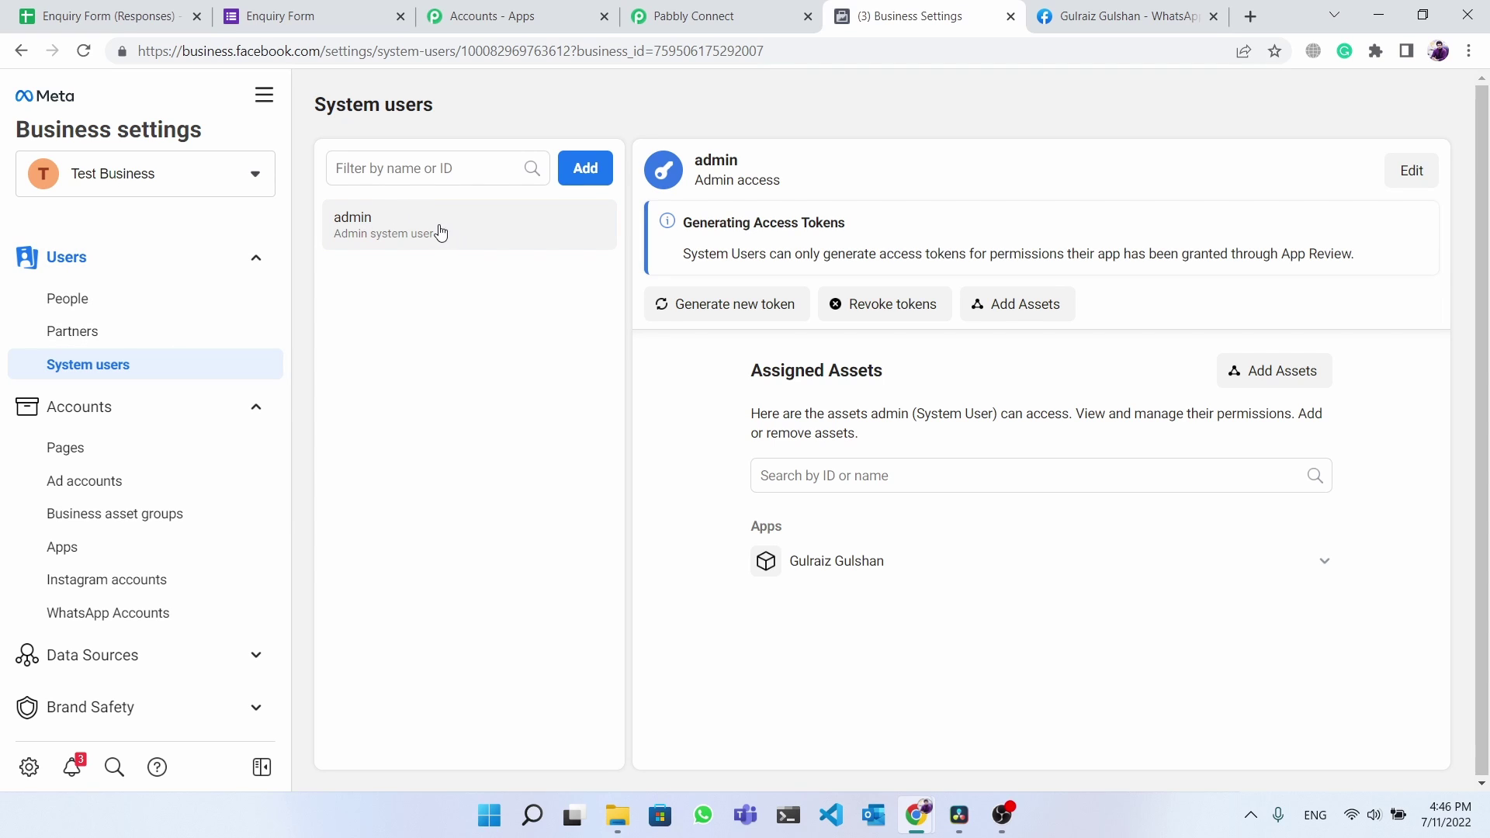
Step: Generate an admin system-user access token for the business app with WhatsApp permissions and copy it
left_click(775, 314)
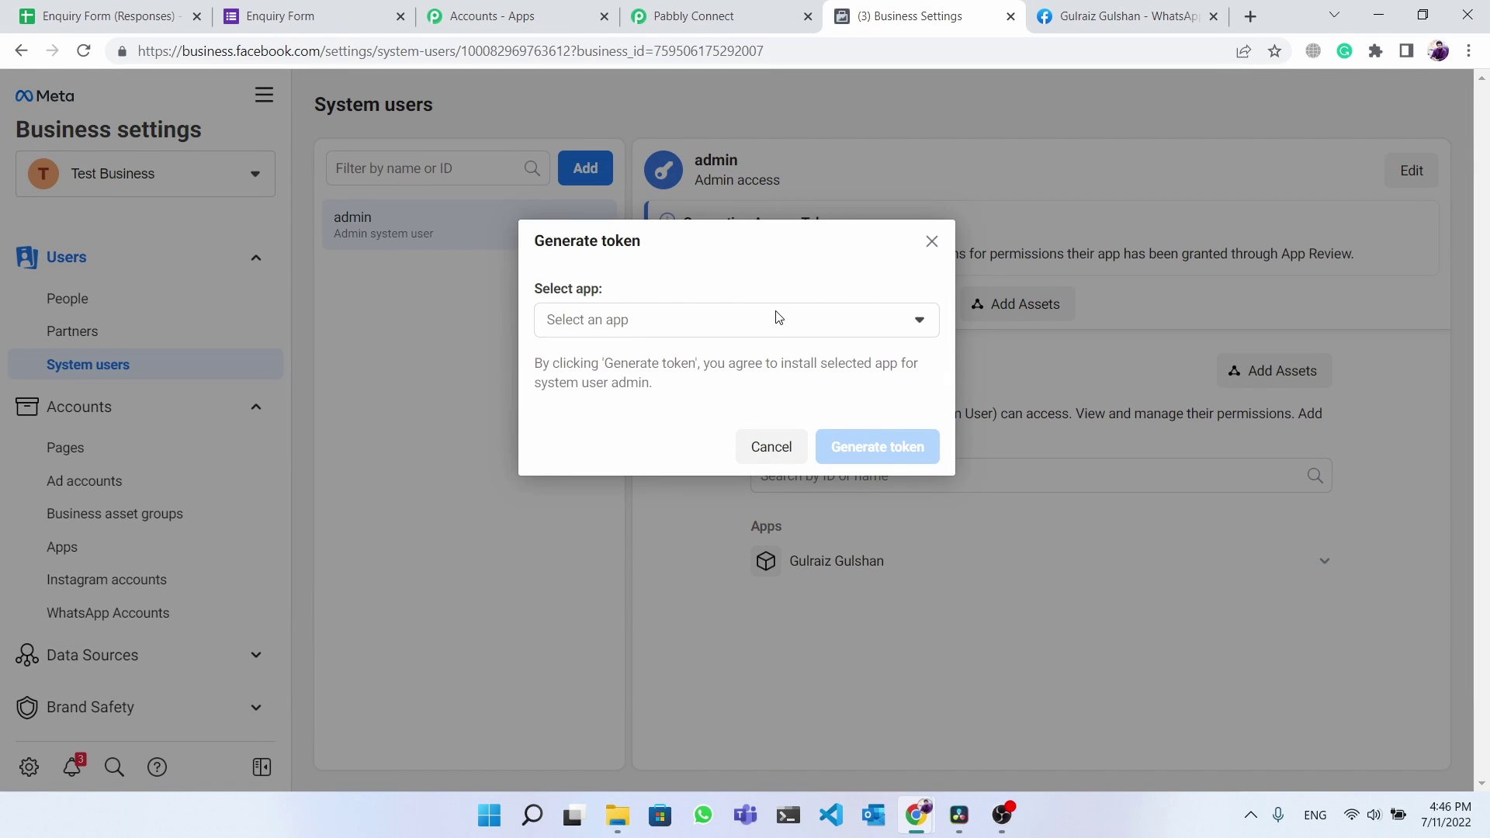
left_click(807, 320)
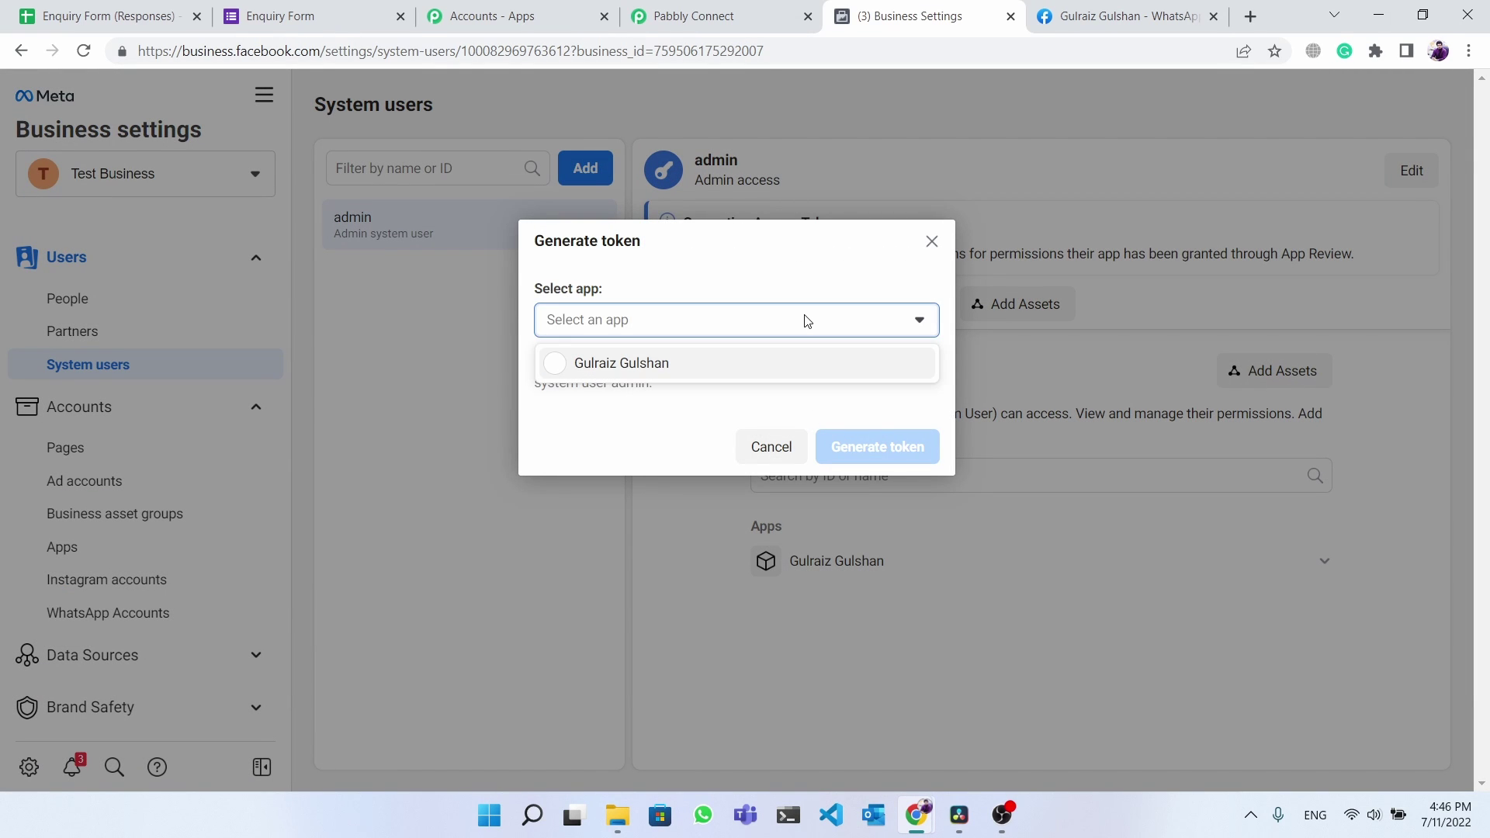
left_click(625, 364)
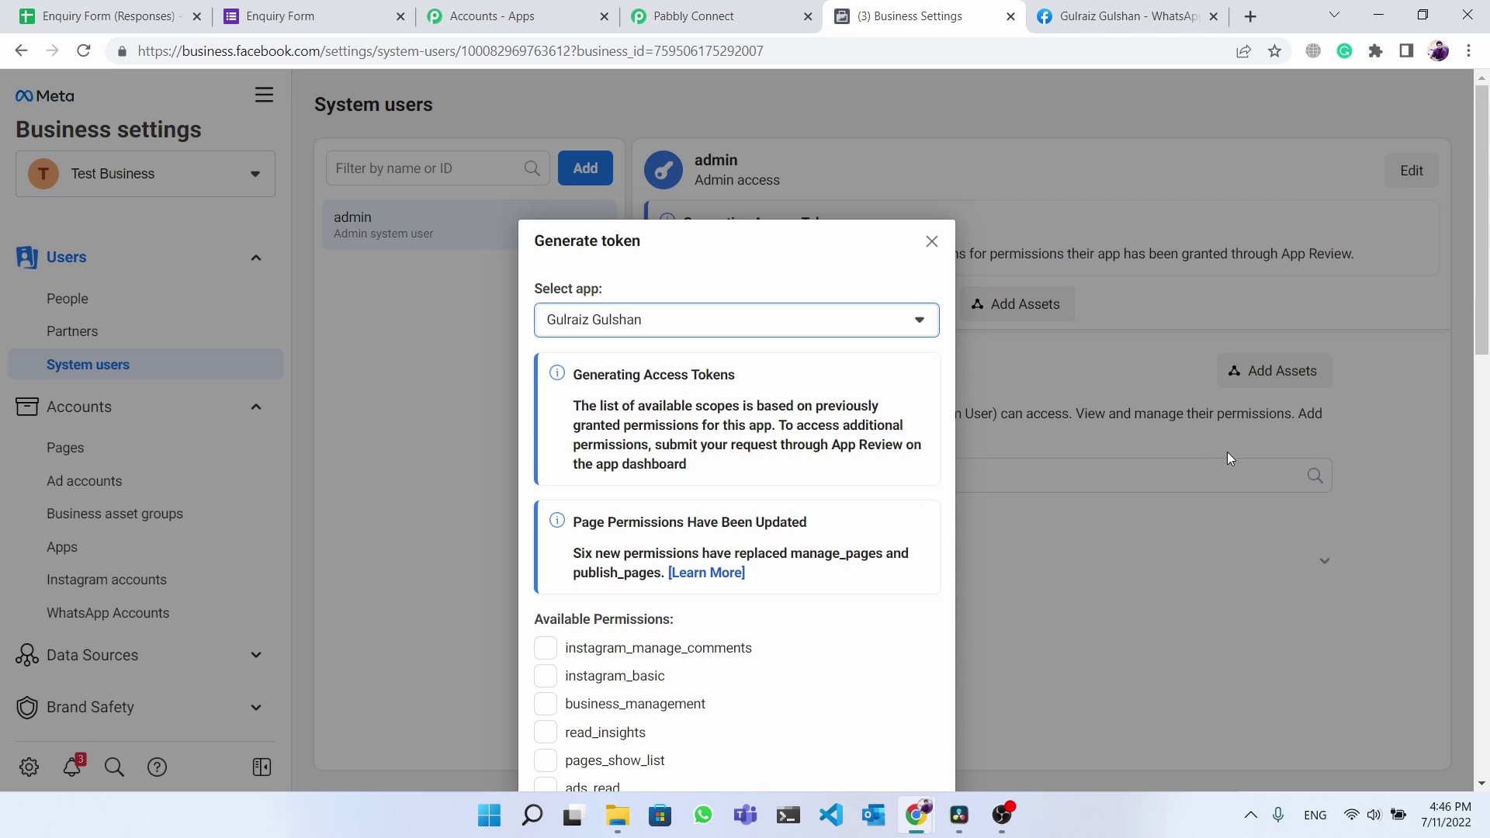
left_click_drag(1483, 271, 1486, 691)
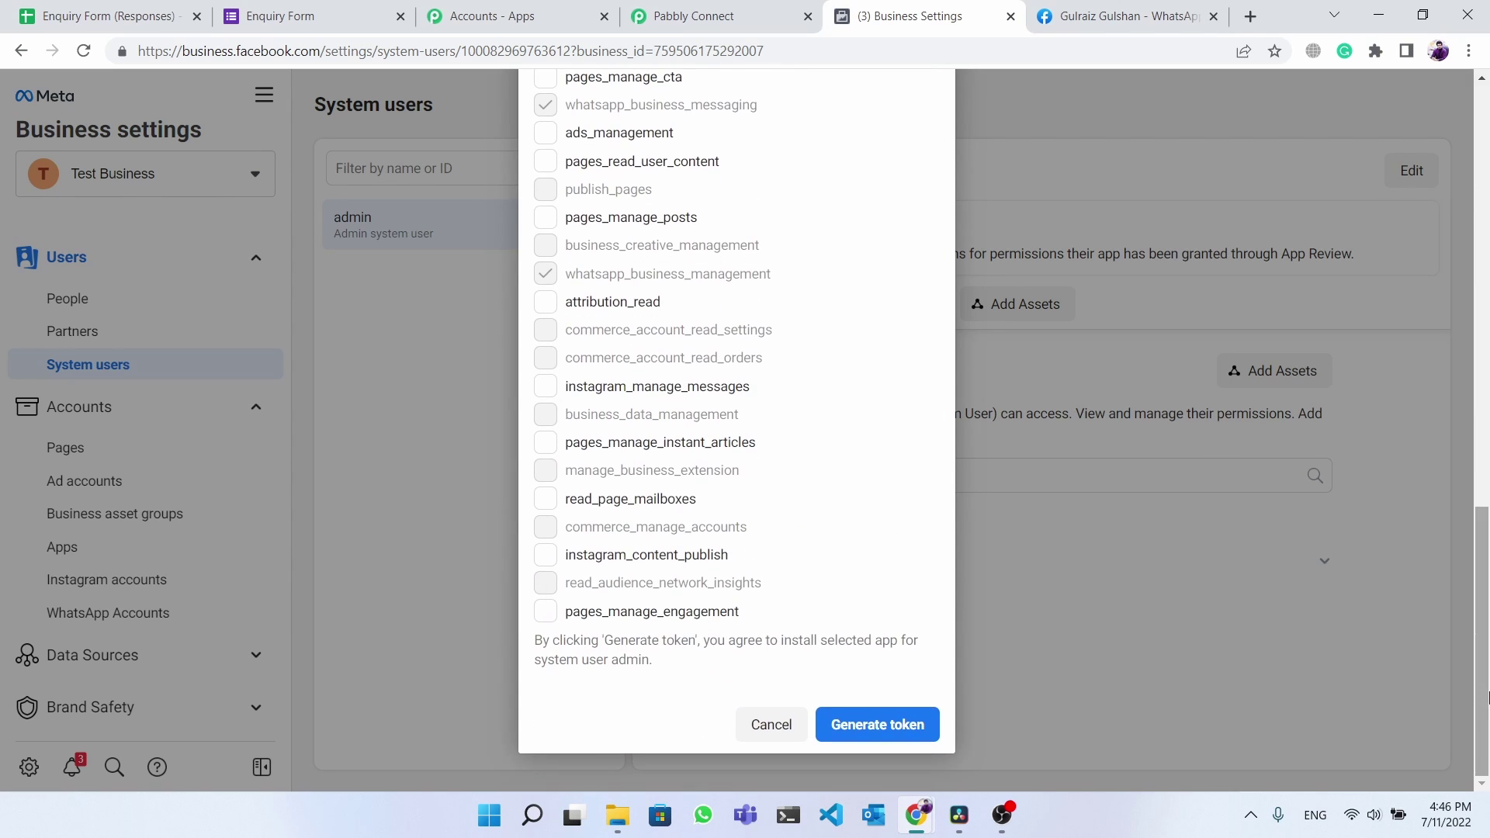
left_click(919, 723)
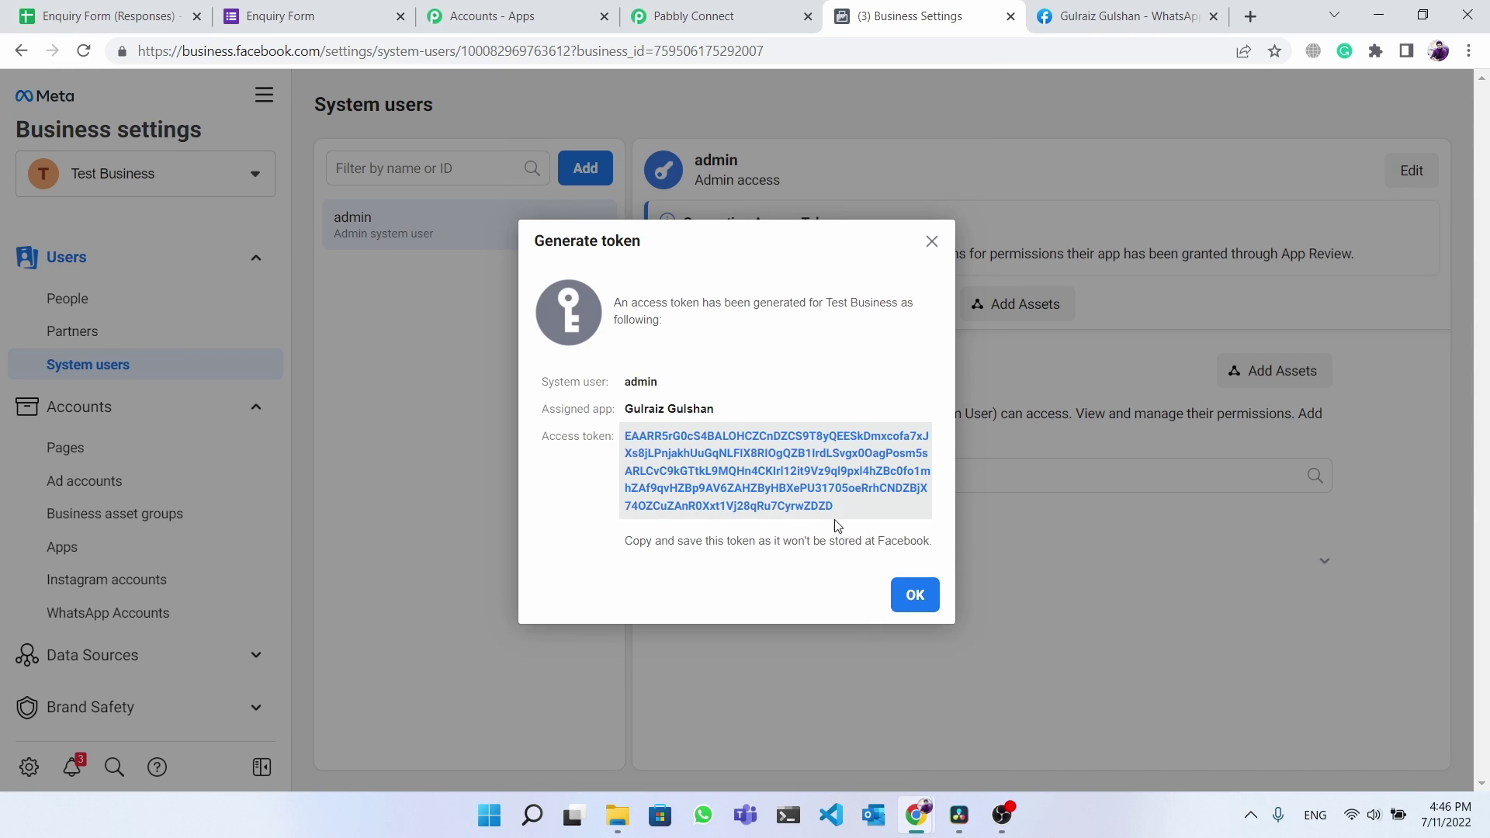
left_click_drag(834, 518, 593, 436)
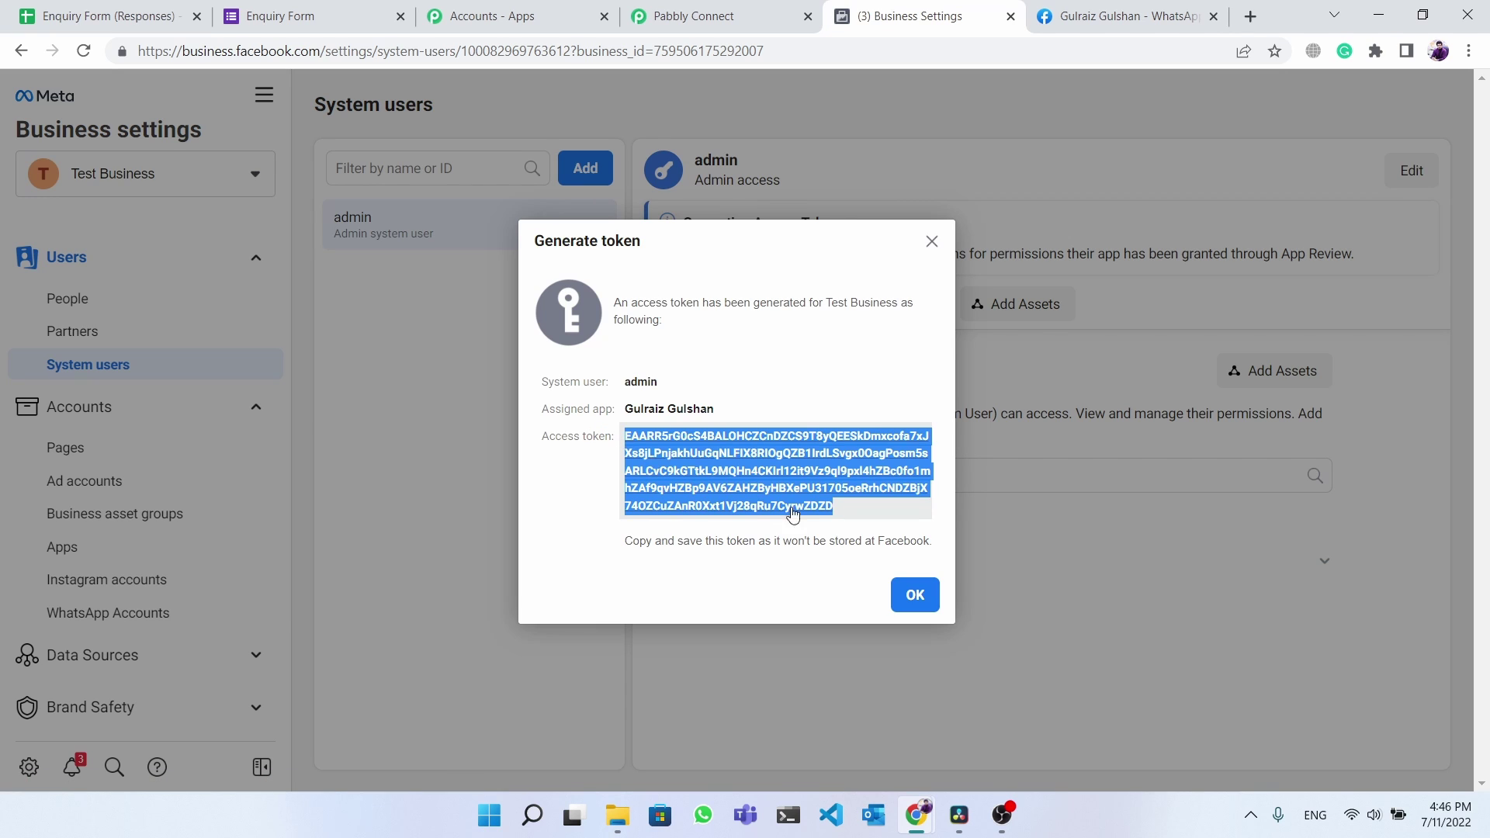
left_click(914, 594)
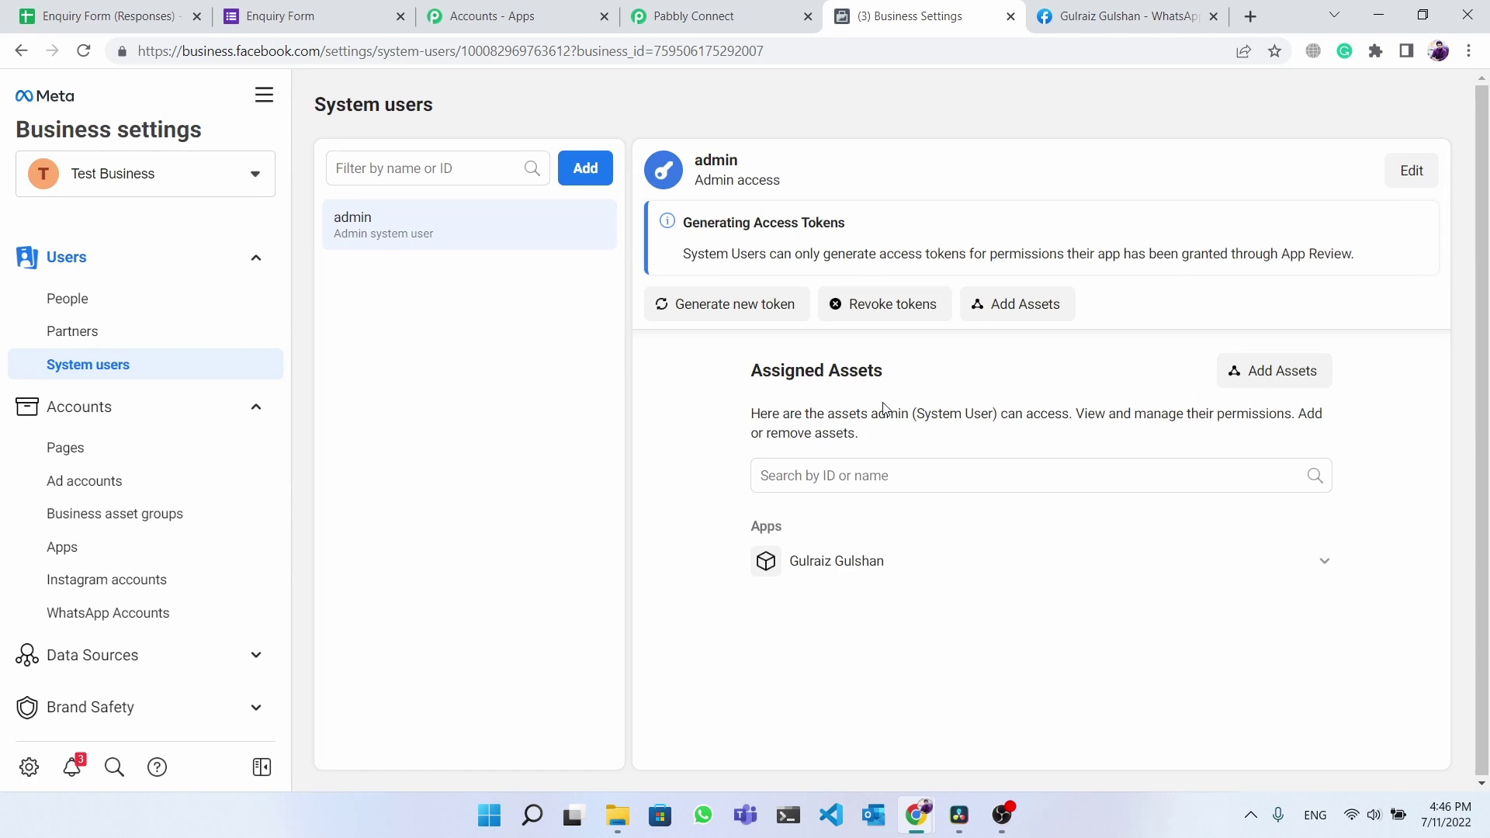
left_click(807, 13)
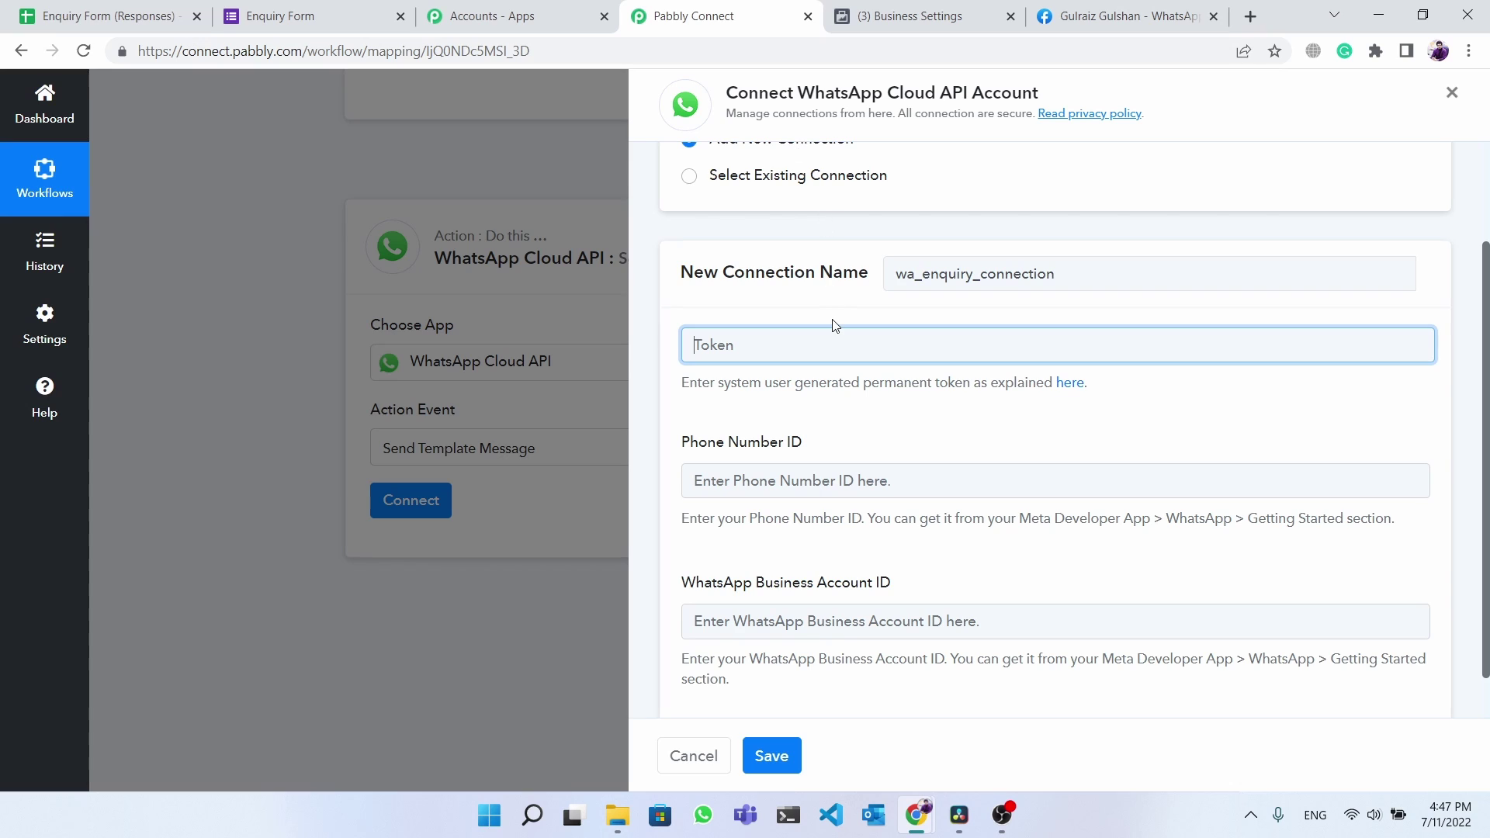
Step: Paste the access token and the Phone Number ID from Meta Developers into the connection form
key("ctrl+v")
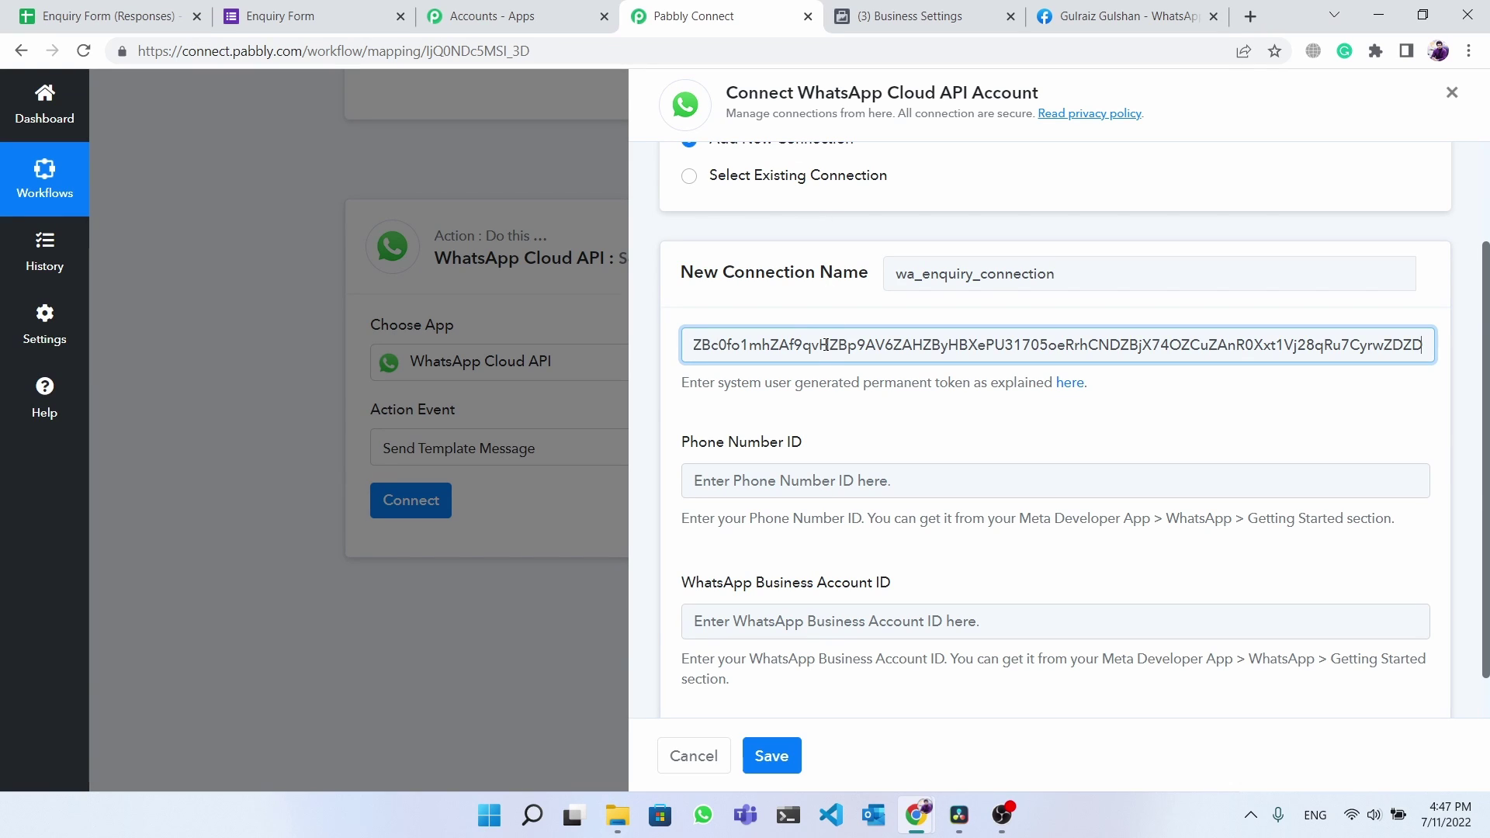
left_click(1083, 8)
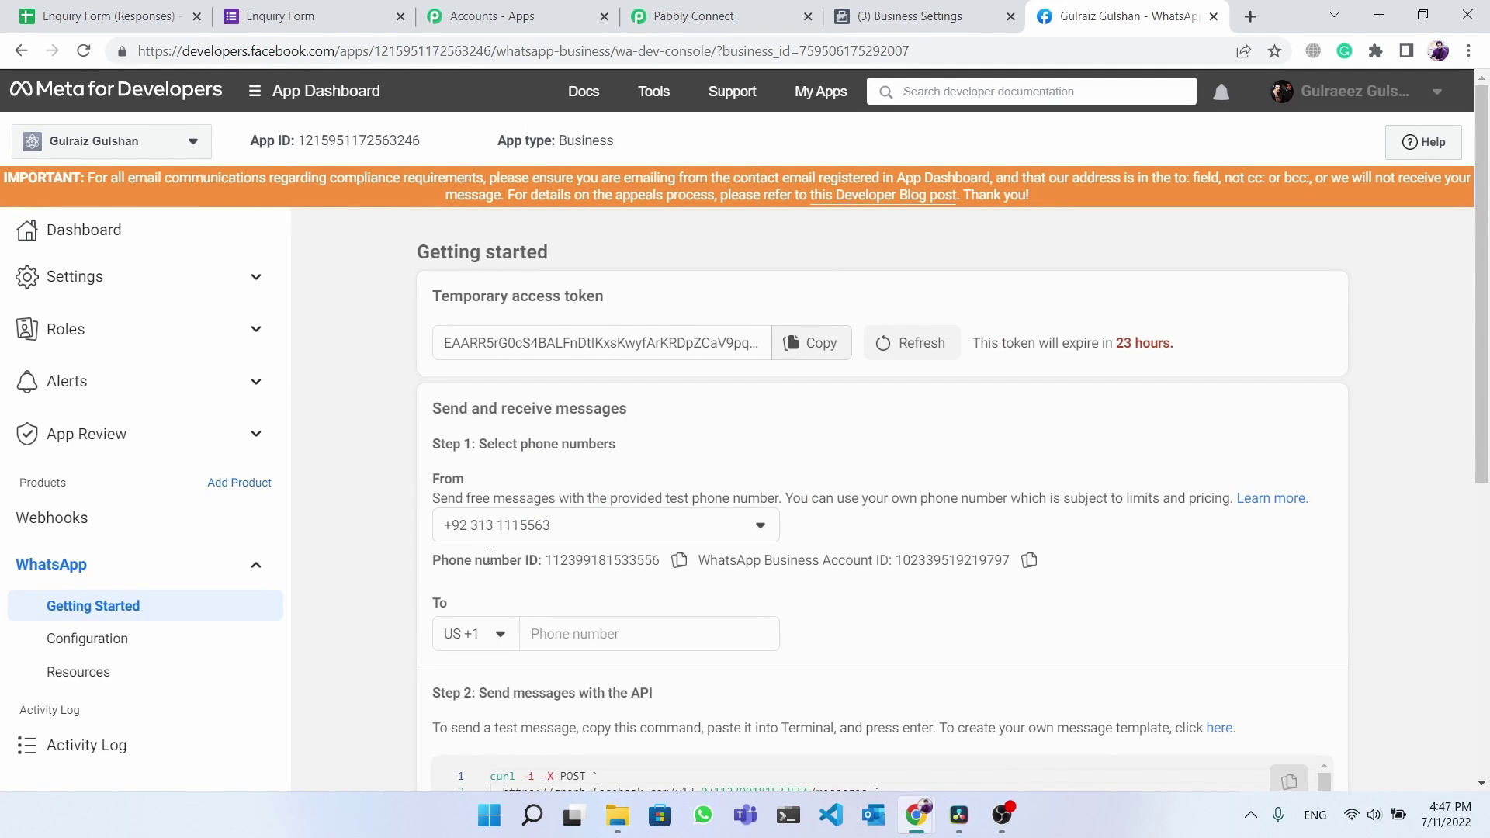
left_click(681, 562)
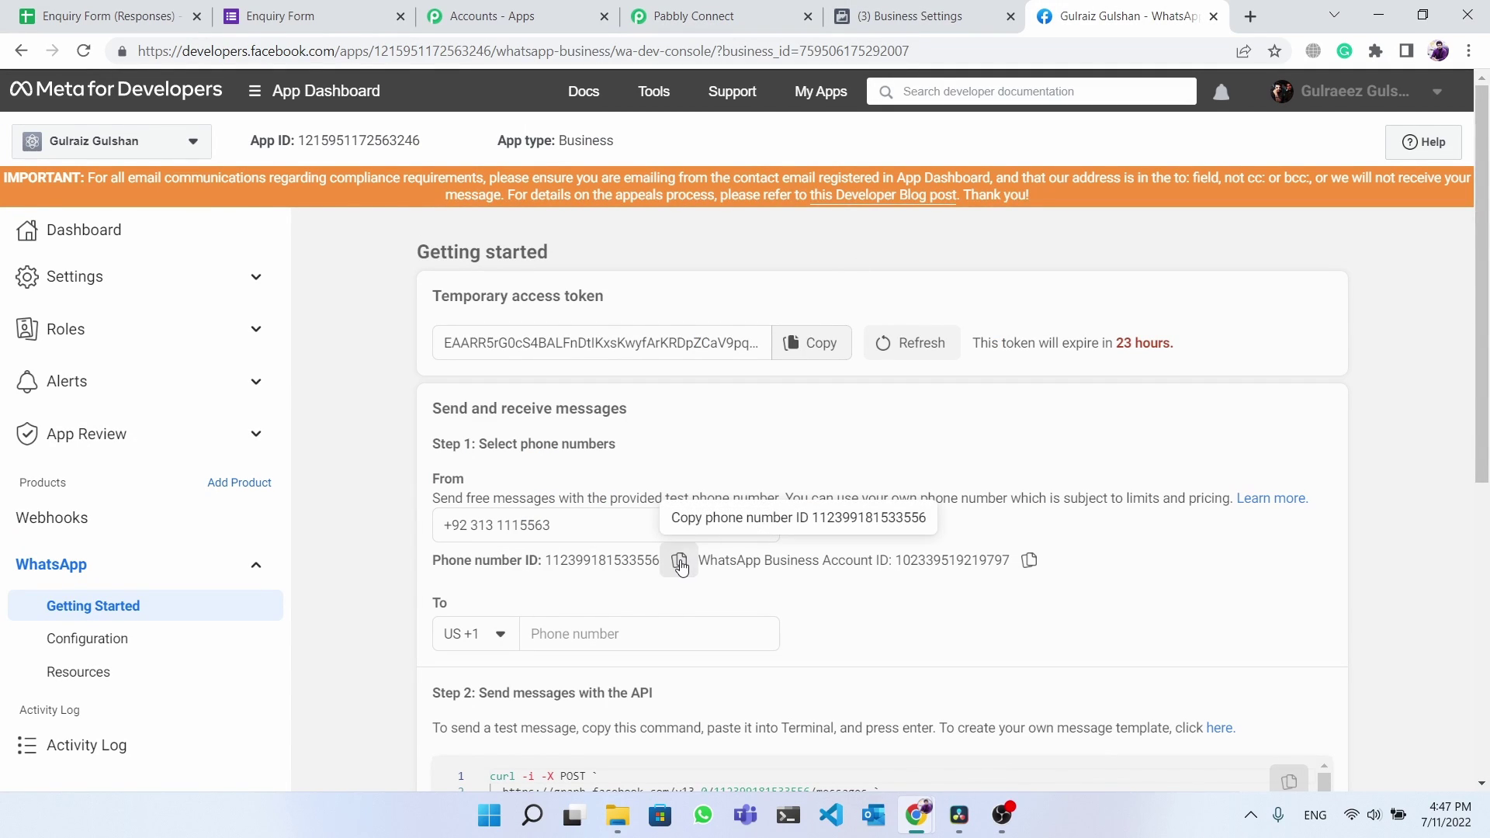
left_click(764, 14)
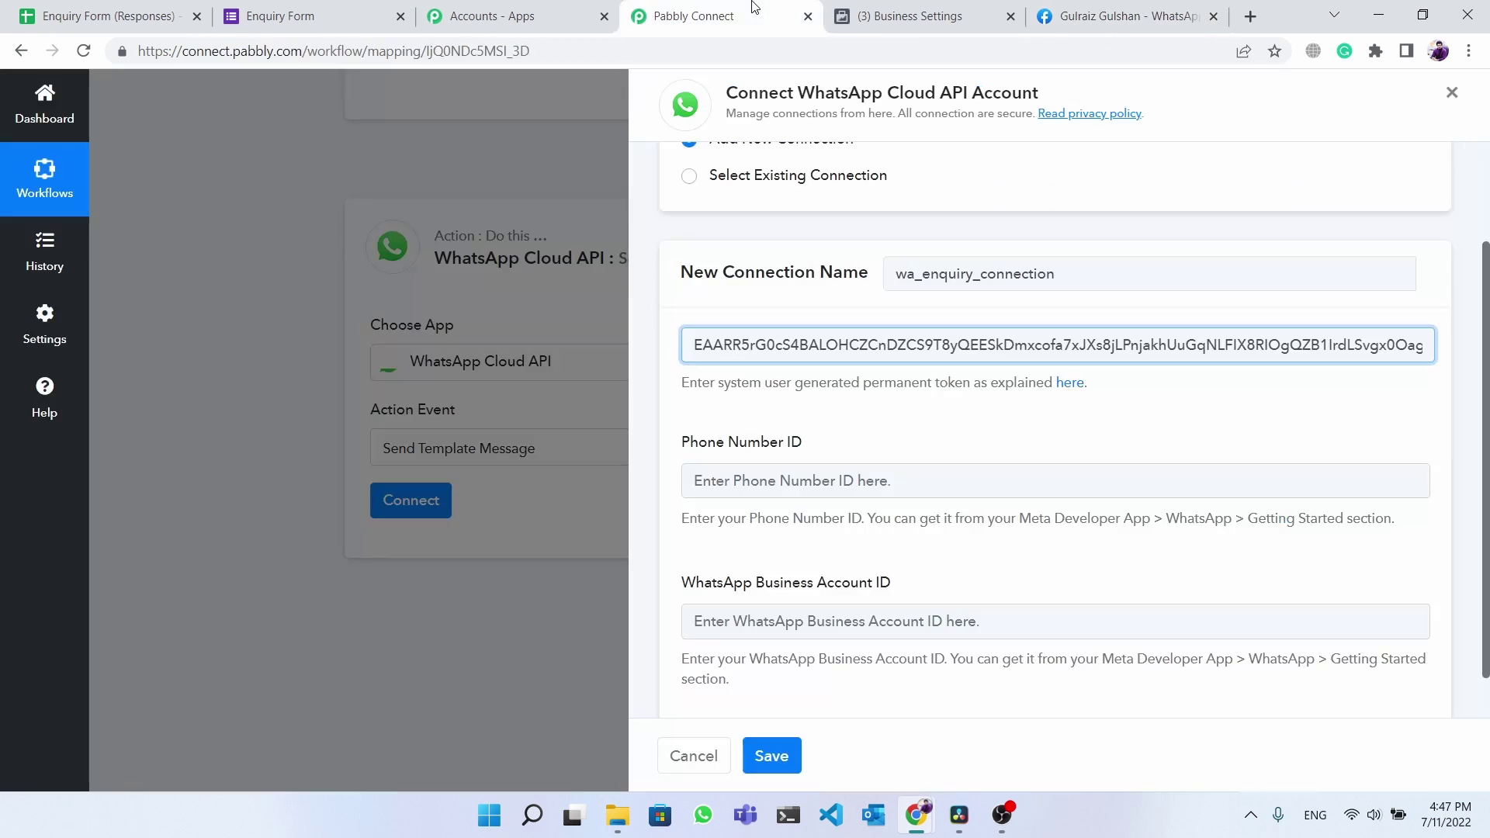
left_click(907, 491)
key("ctrl+v")
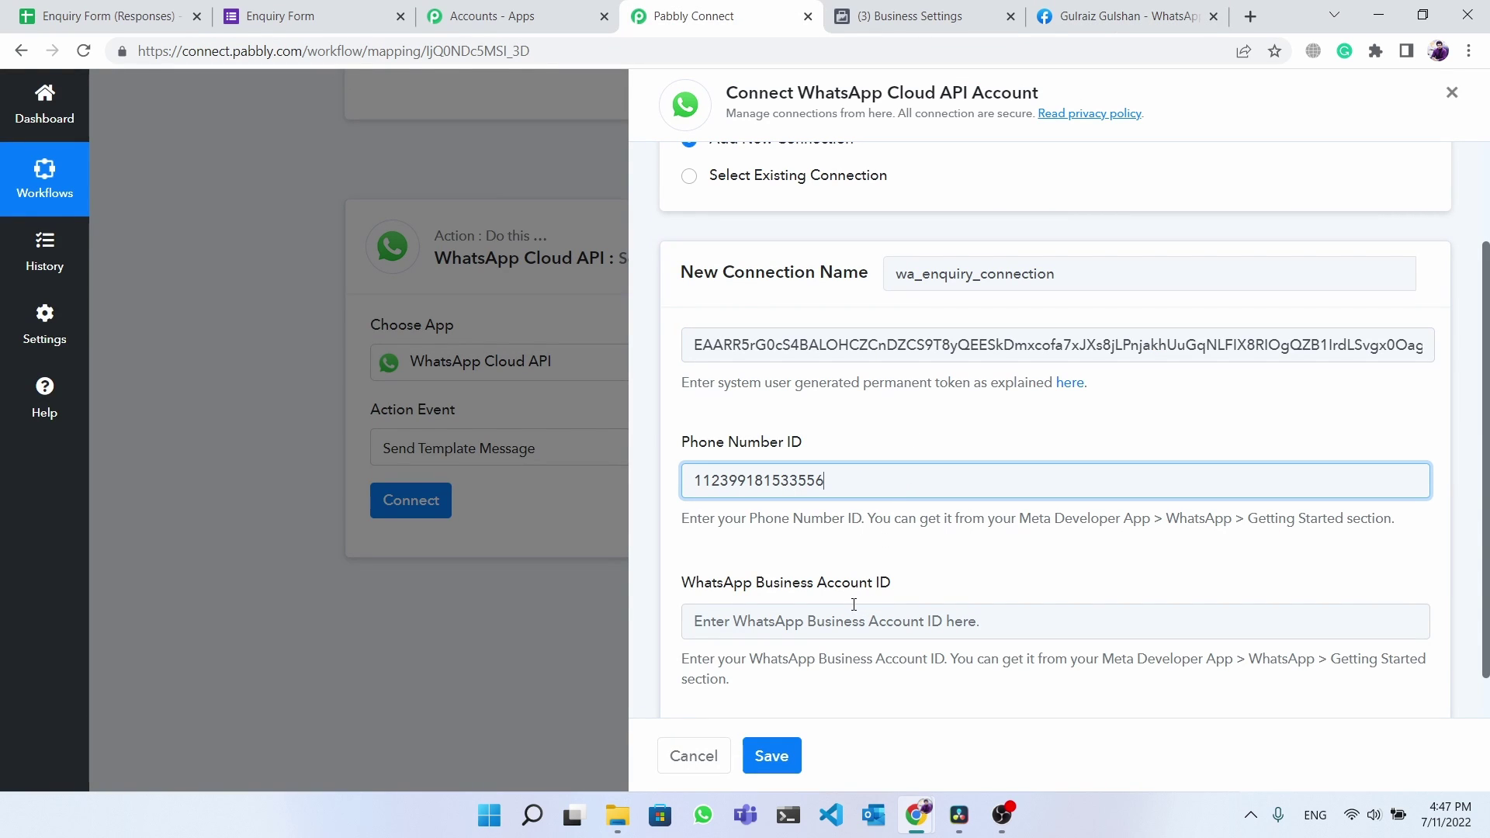
Step: Add the WhatsApp Business Account ID from Meta Developers and save the connection
left_click(1125, 10)
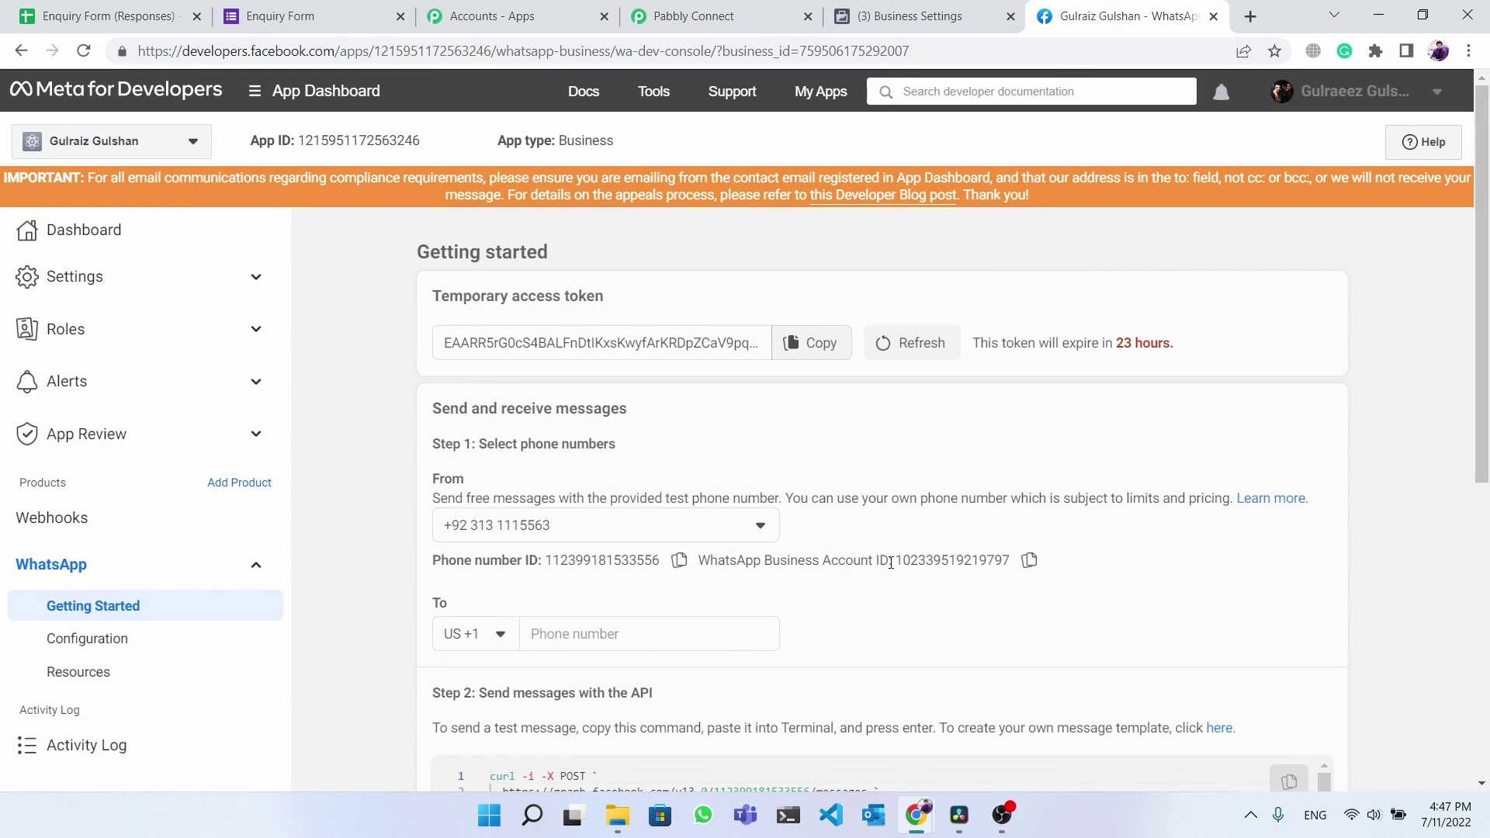
left_click(1021, 562)
left_click(783, 12)
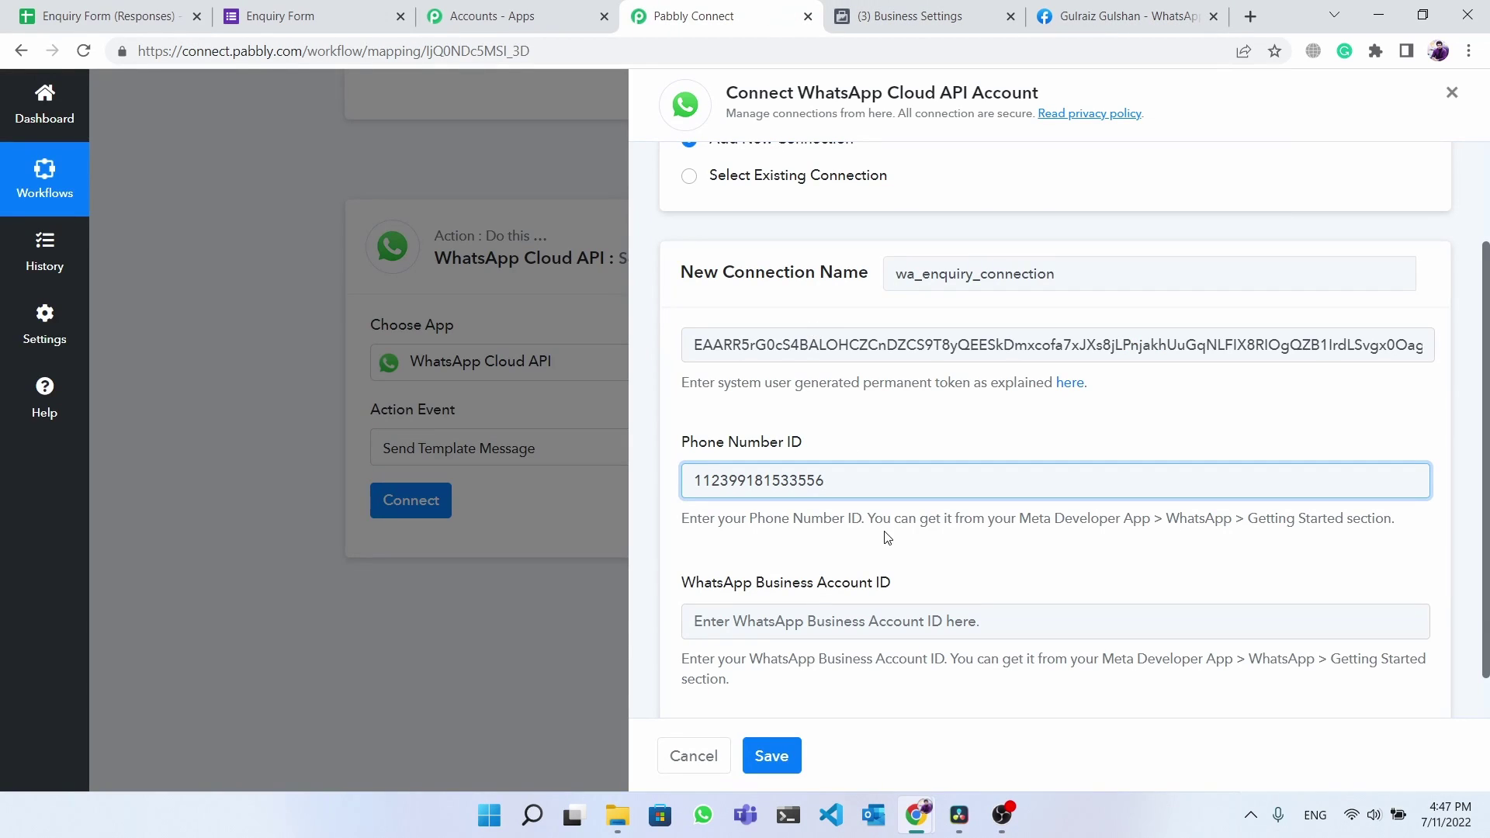
left_click(872, 608)
key("ctrl+v")
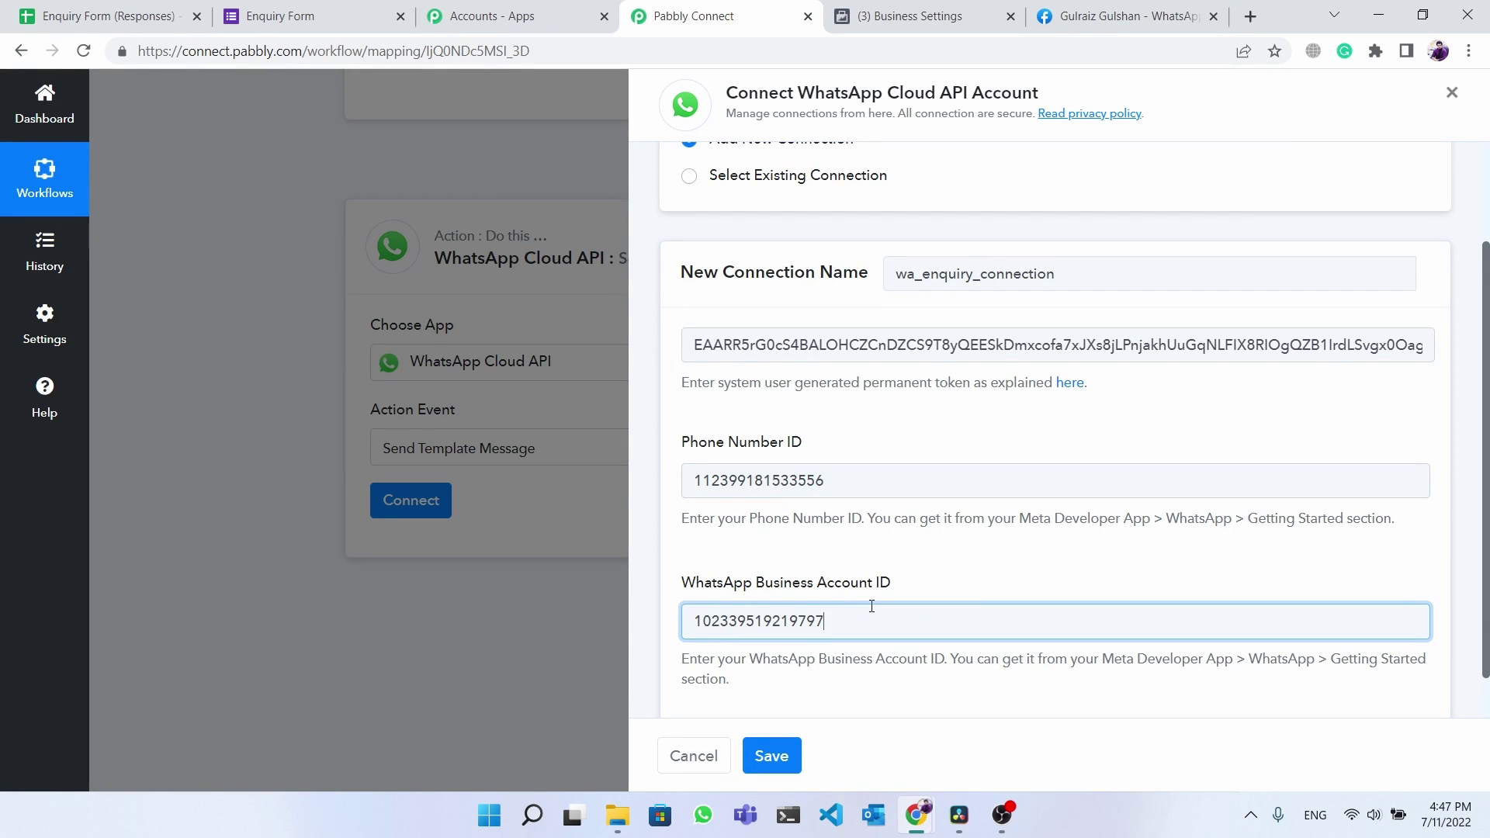
left_click(792, 753)
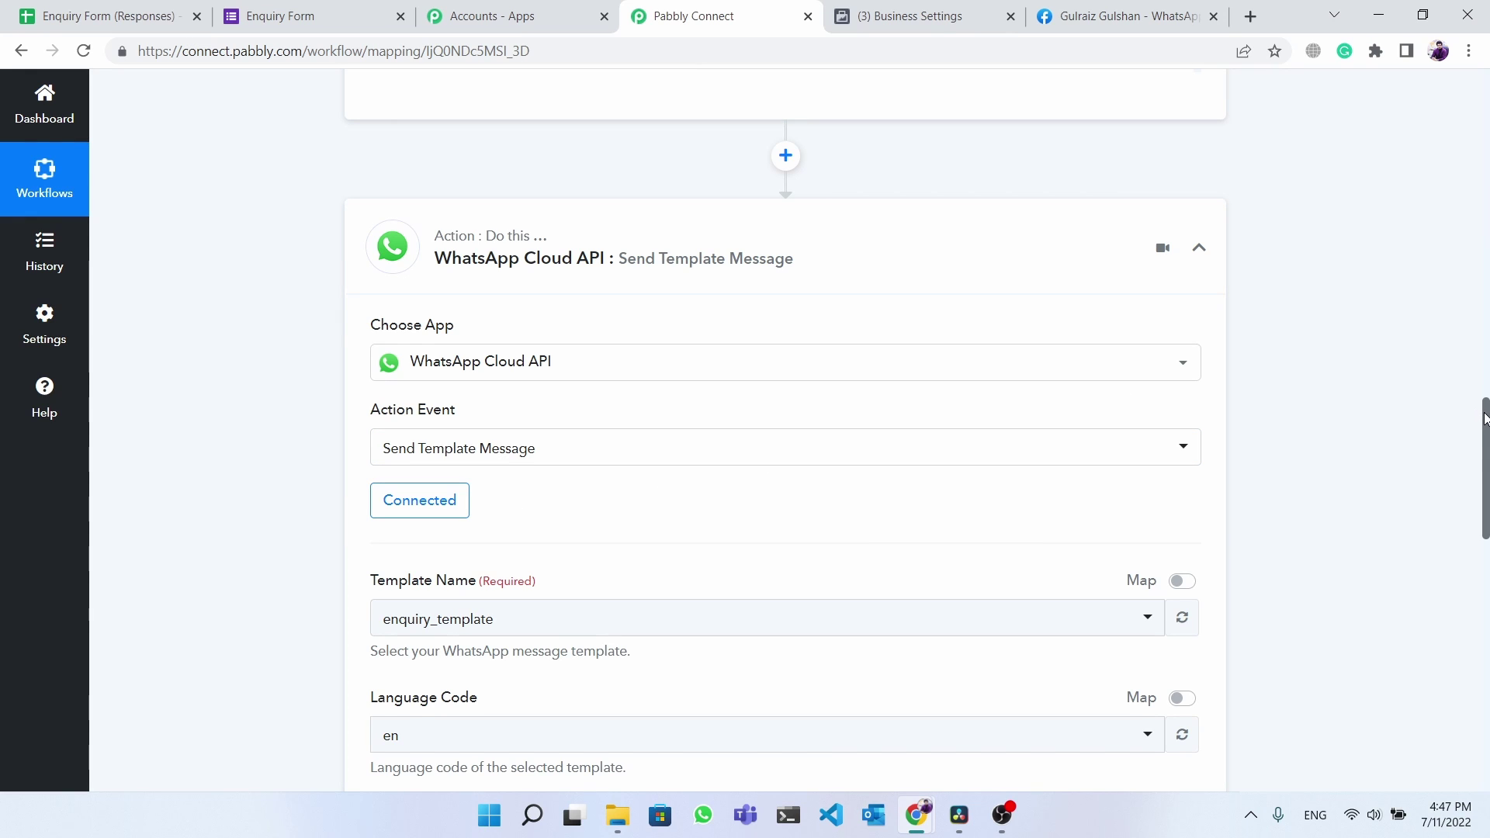
Step: Keep enquiry_template and map the WhatsApp Number answer to Recipient Mobile Number
scroll(1483, 419, "down", 3)
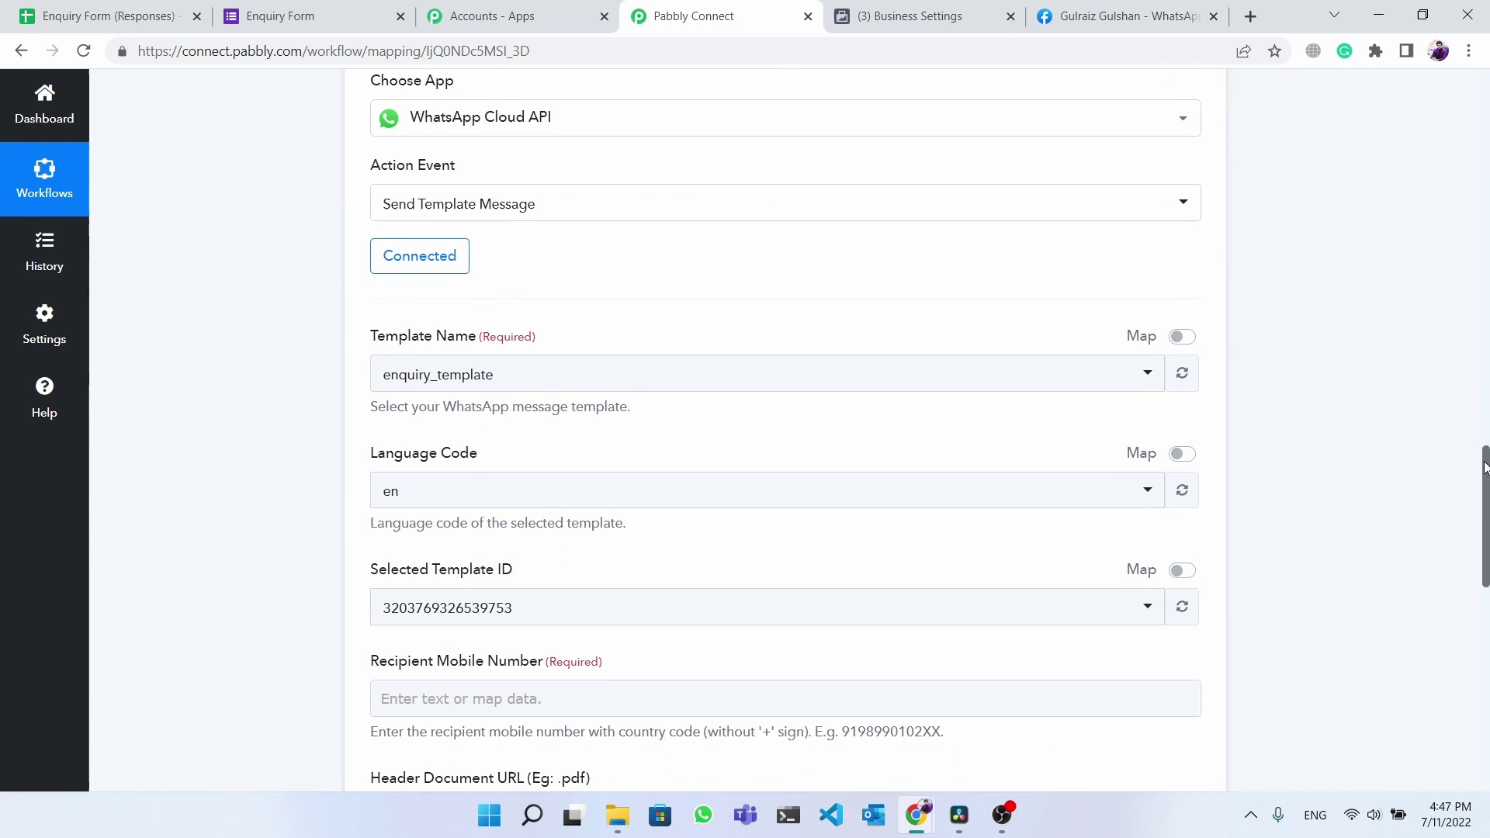
left_click(889, 360)
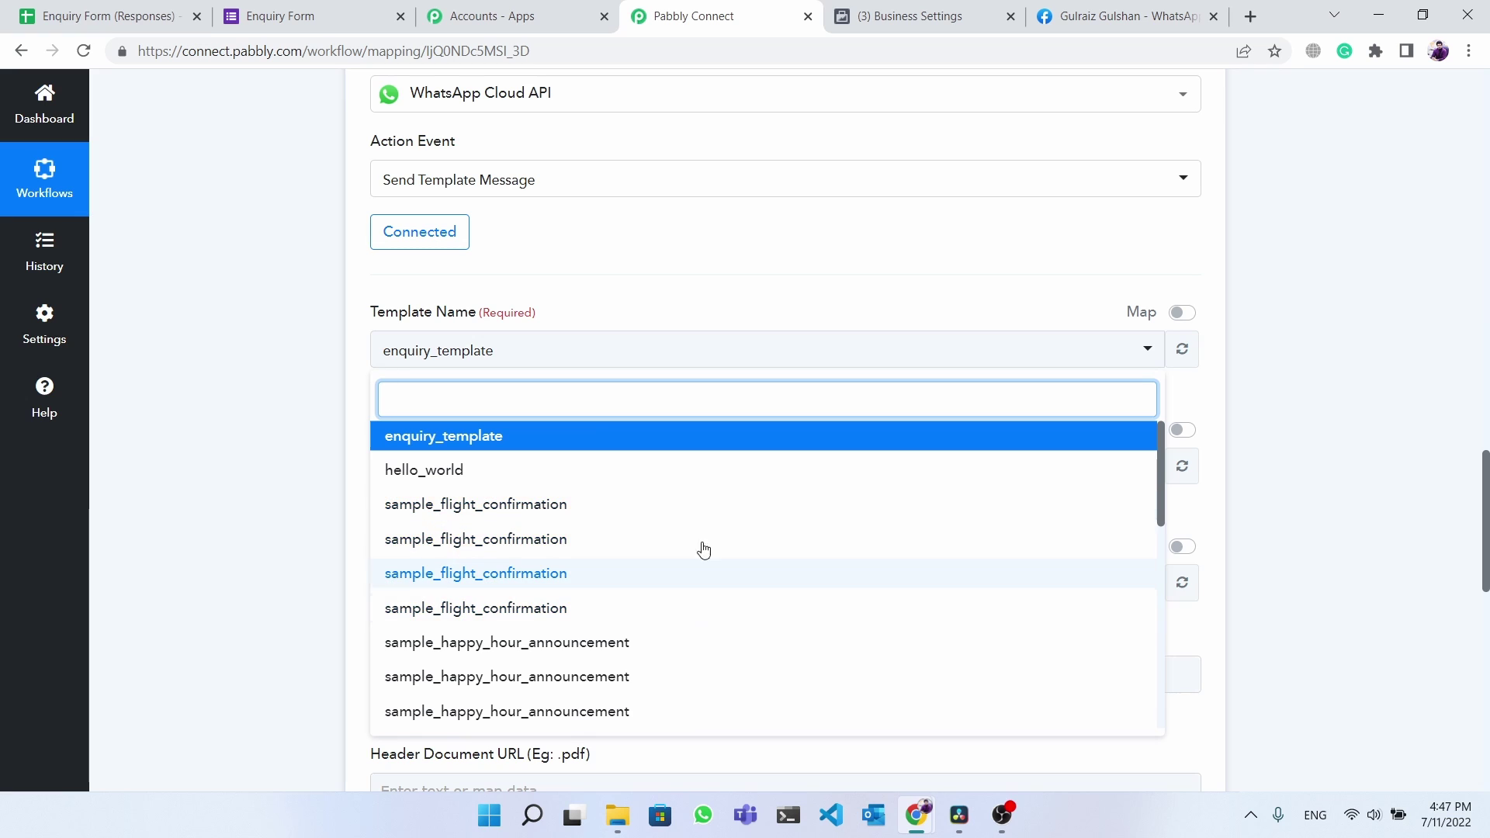
left_click(650, 437)
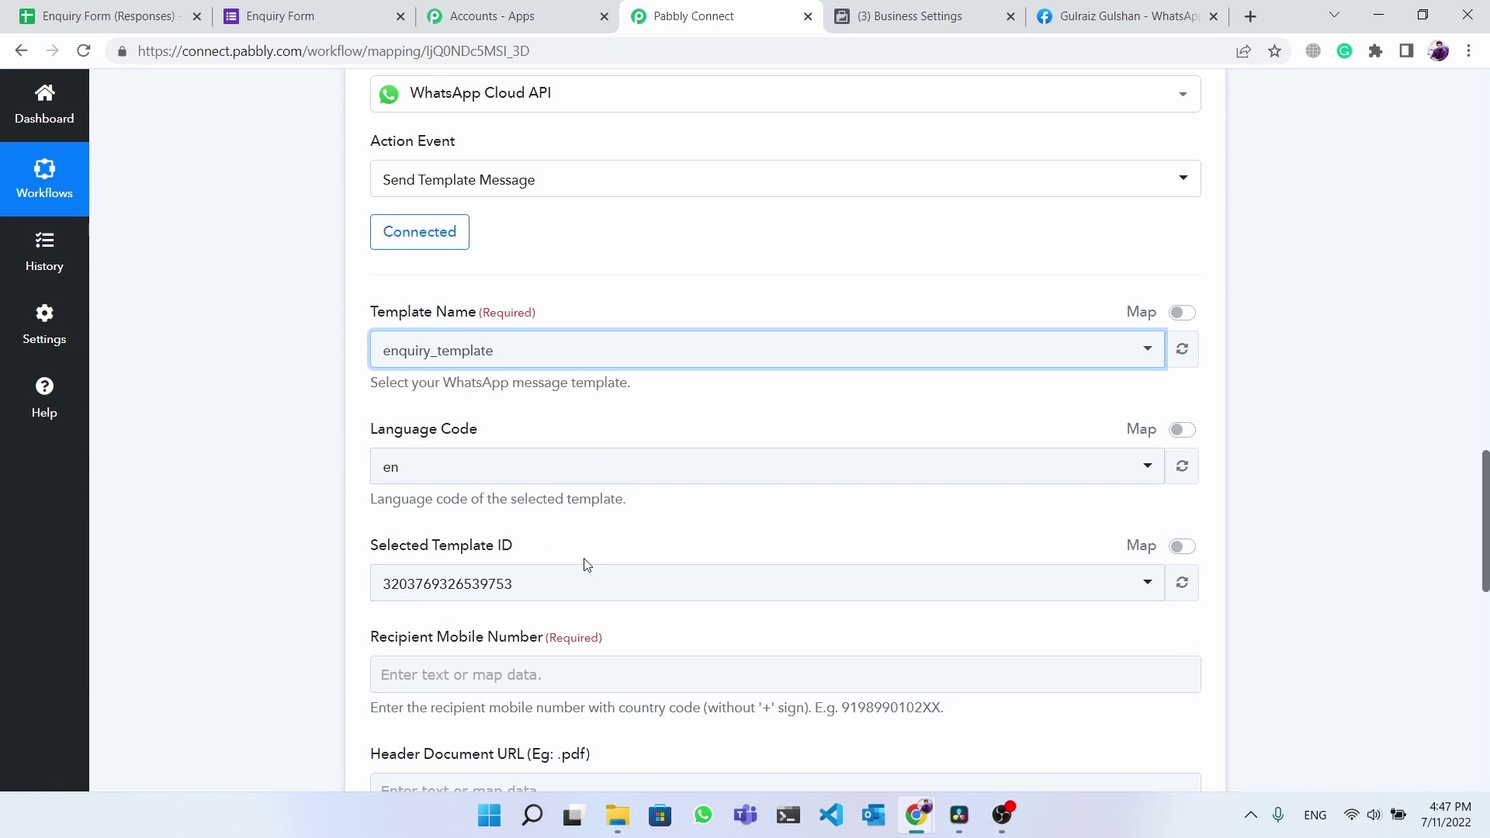
left_click_drag(1486, 477, 1486, 563)
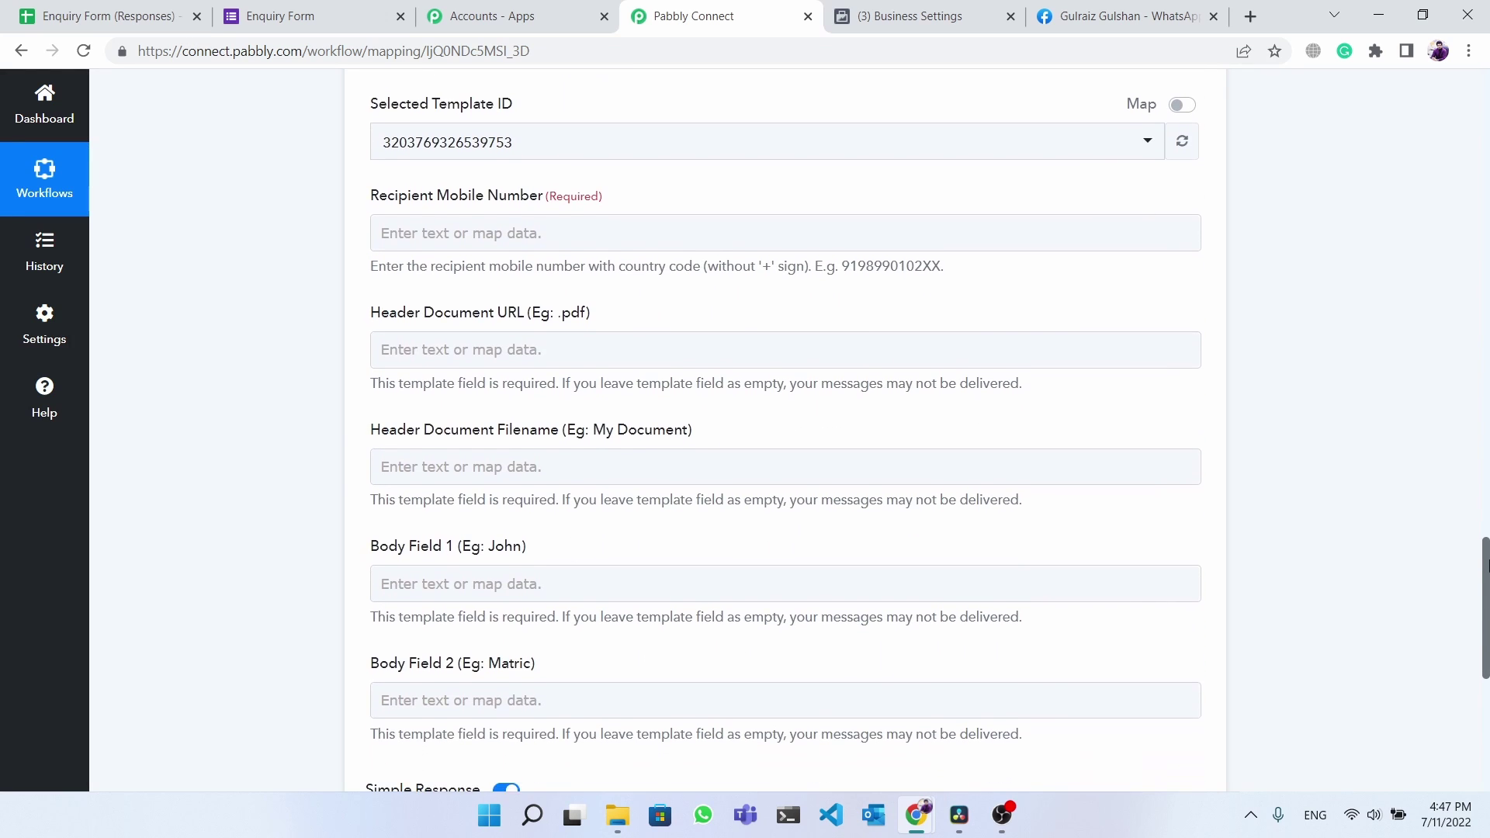
left_click(981, 225)
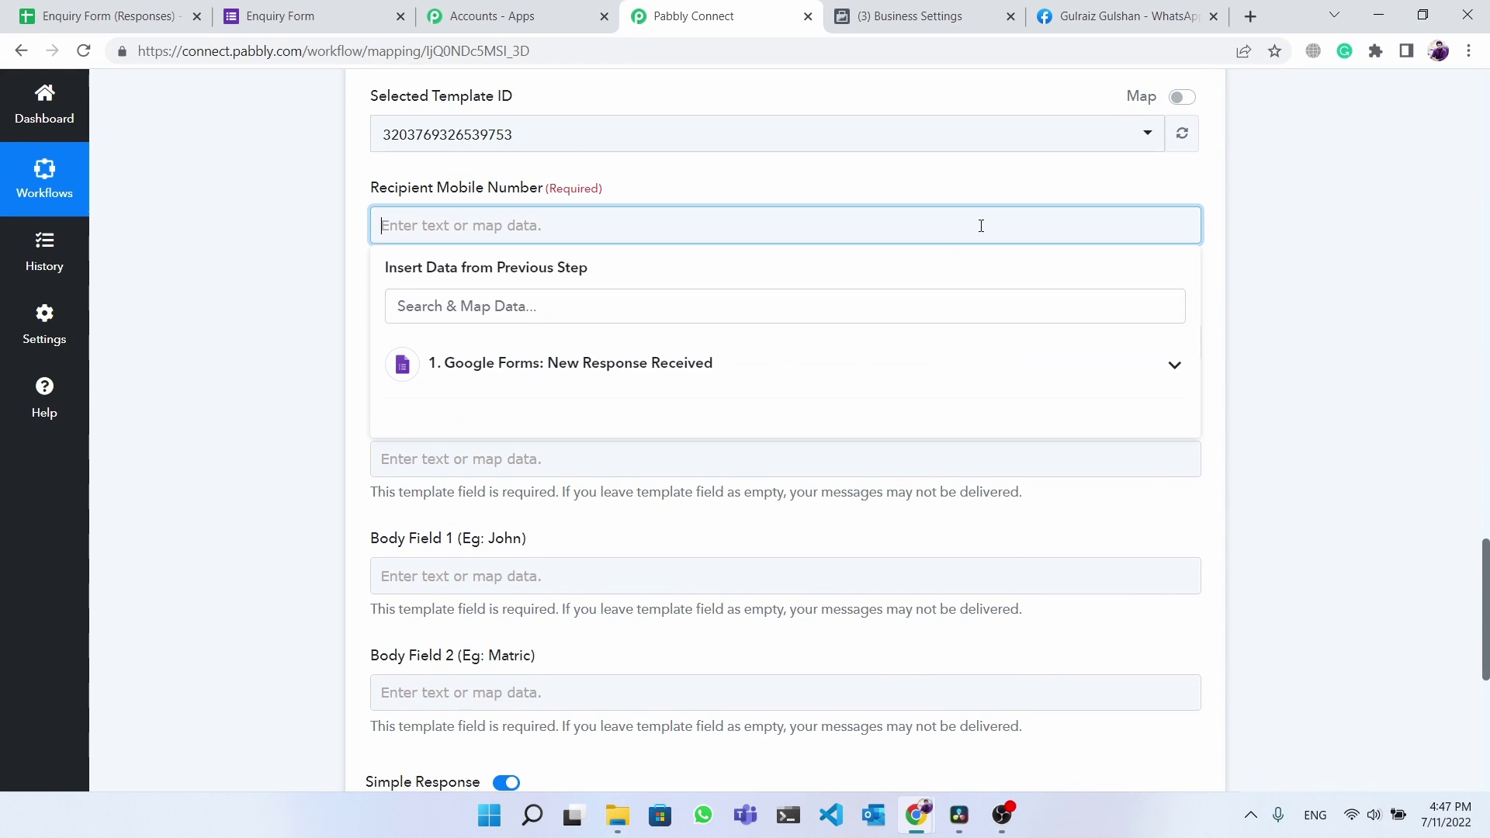
left_click(748, 364)
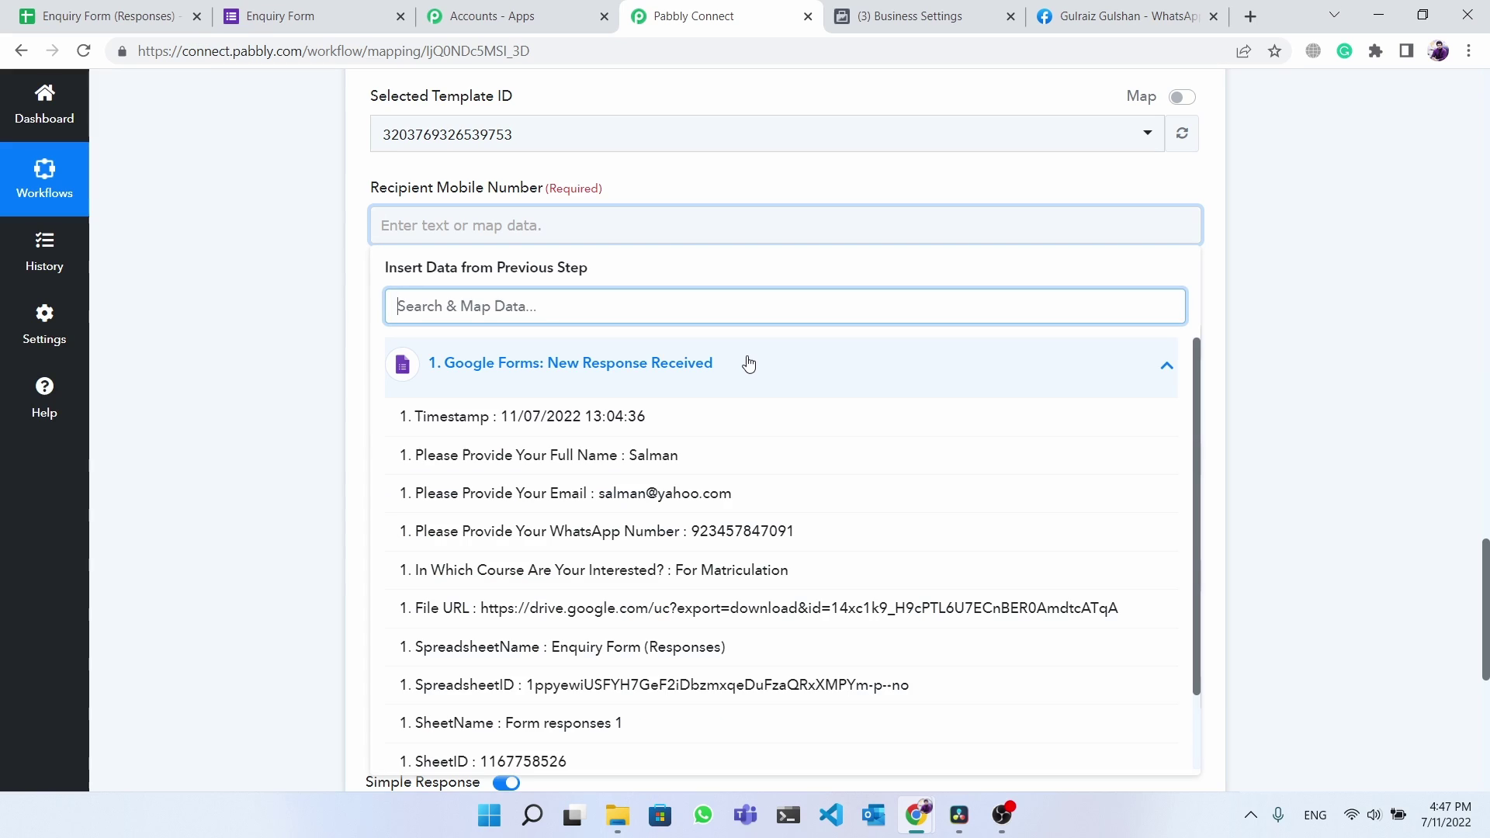
left_click(693, 532)
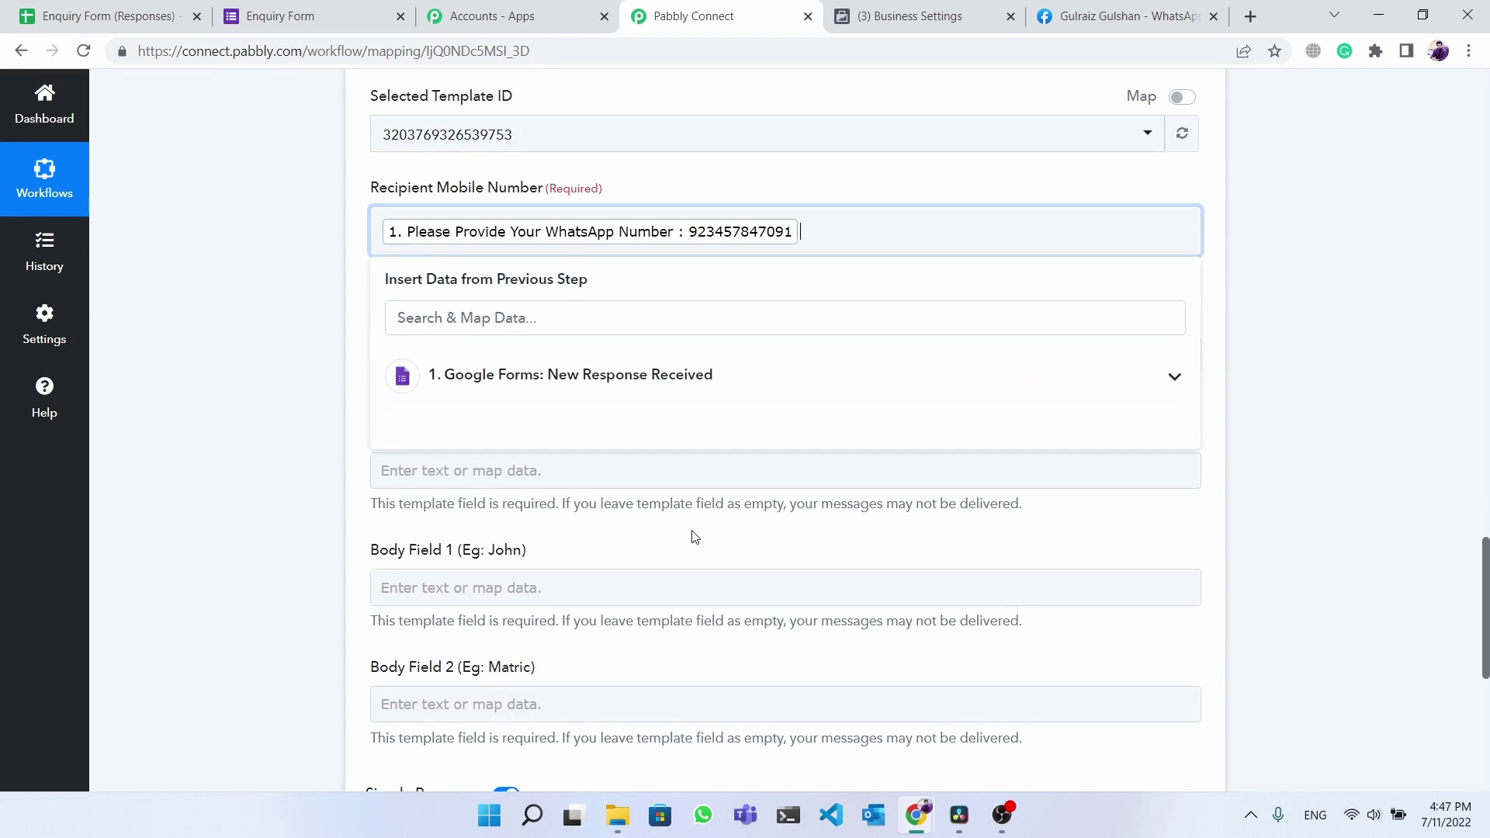
left_click(1354, 439)
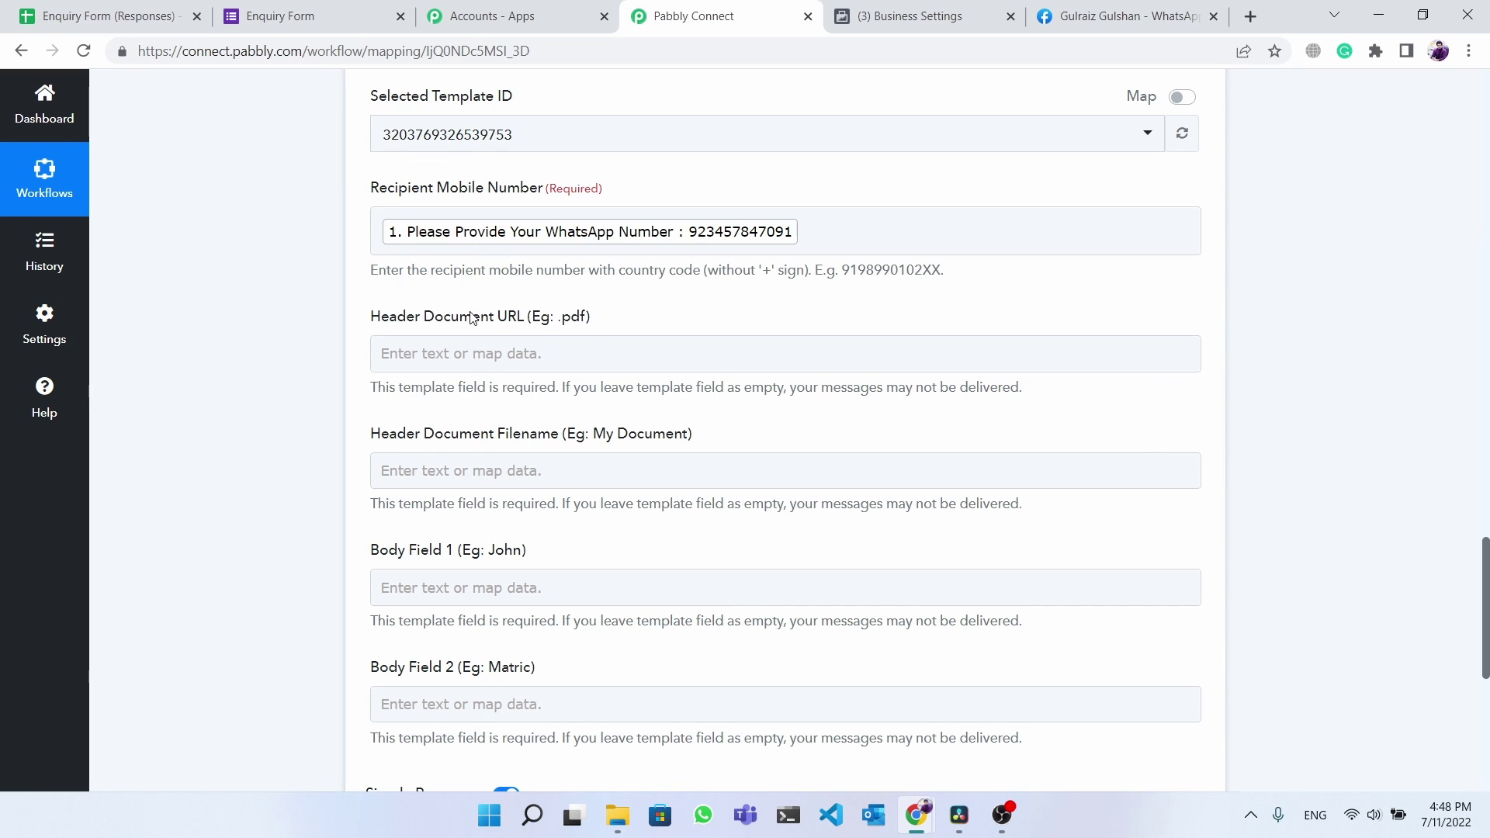
Step: Map File URL to Header Document URL and the course answer to Header Document Filename
left_click(568, 348)
left_click(604, 499)
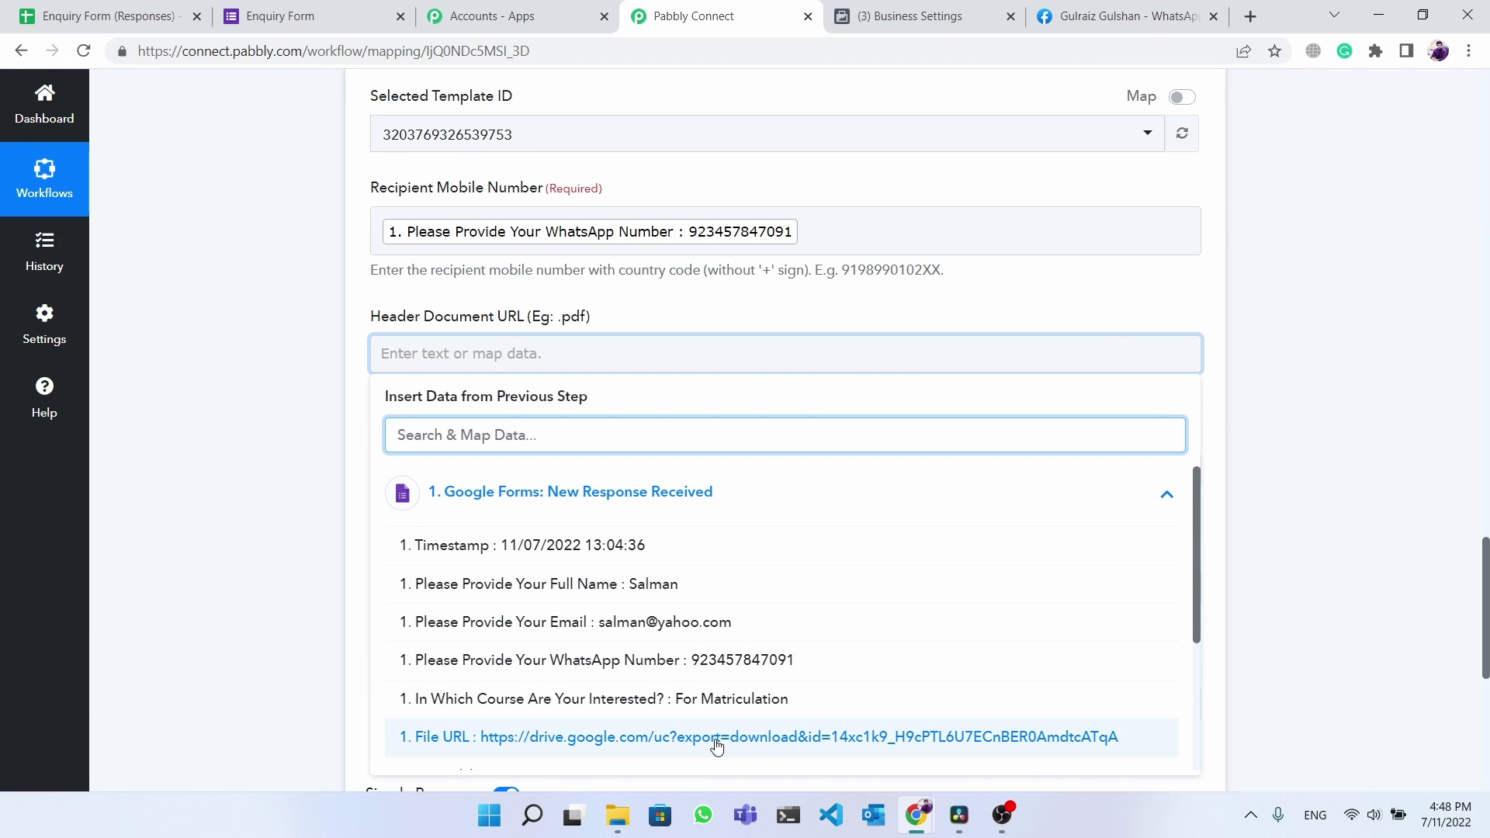
left_click(720, 743)
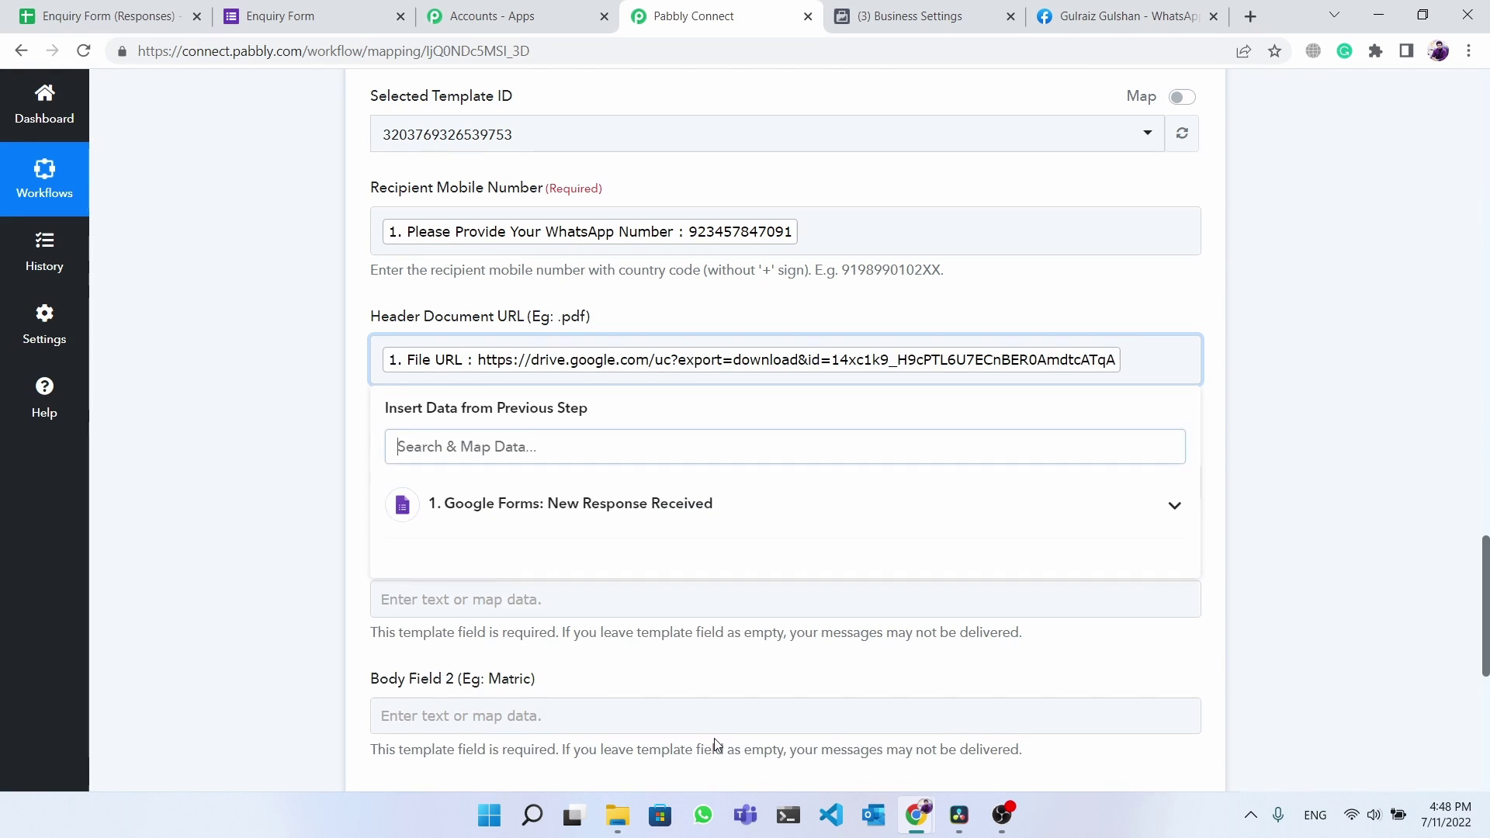
left_click(310, 439)
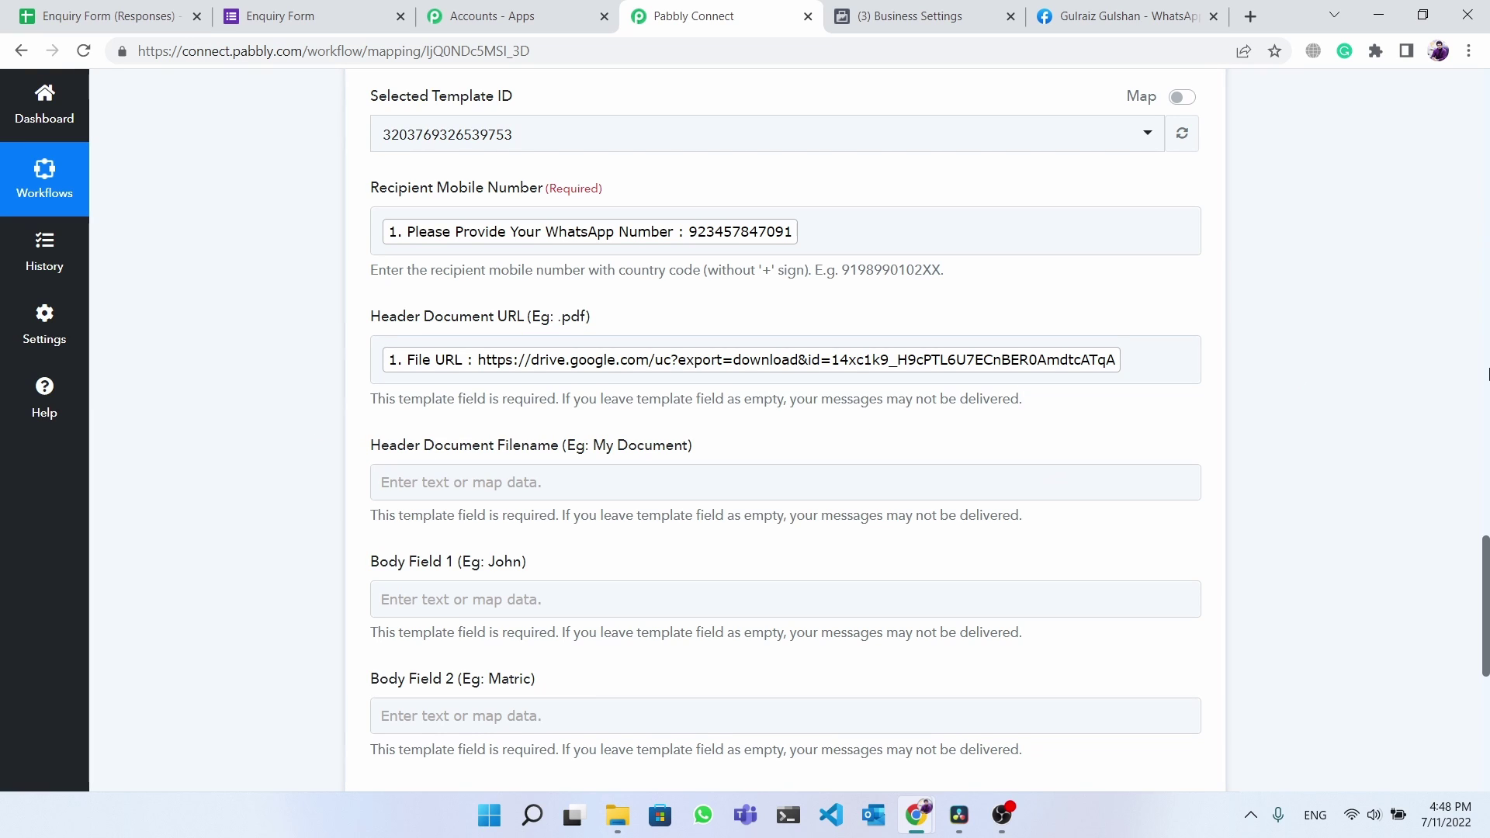
left_click_drag(1481, 582, 1485, 650)
left_click(965, 265)
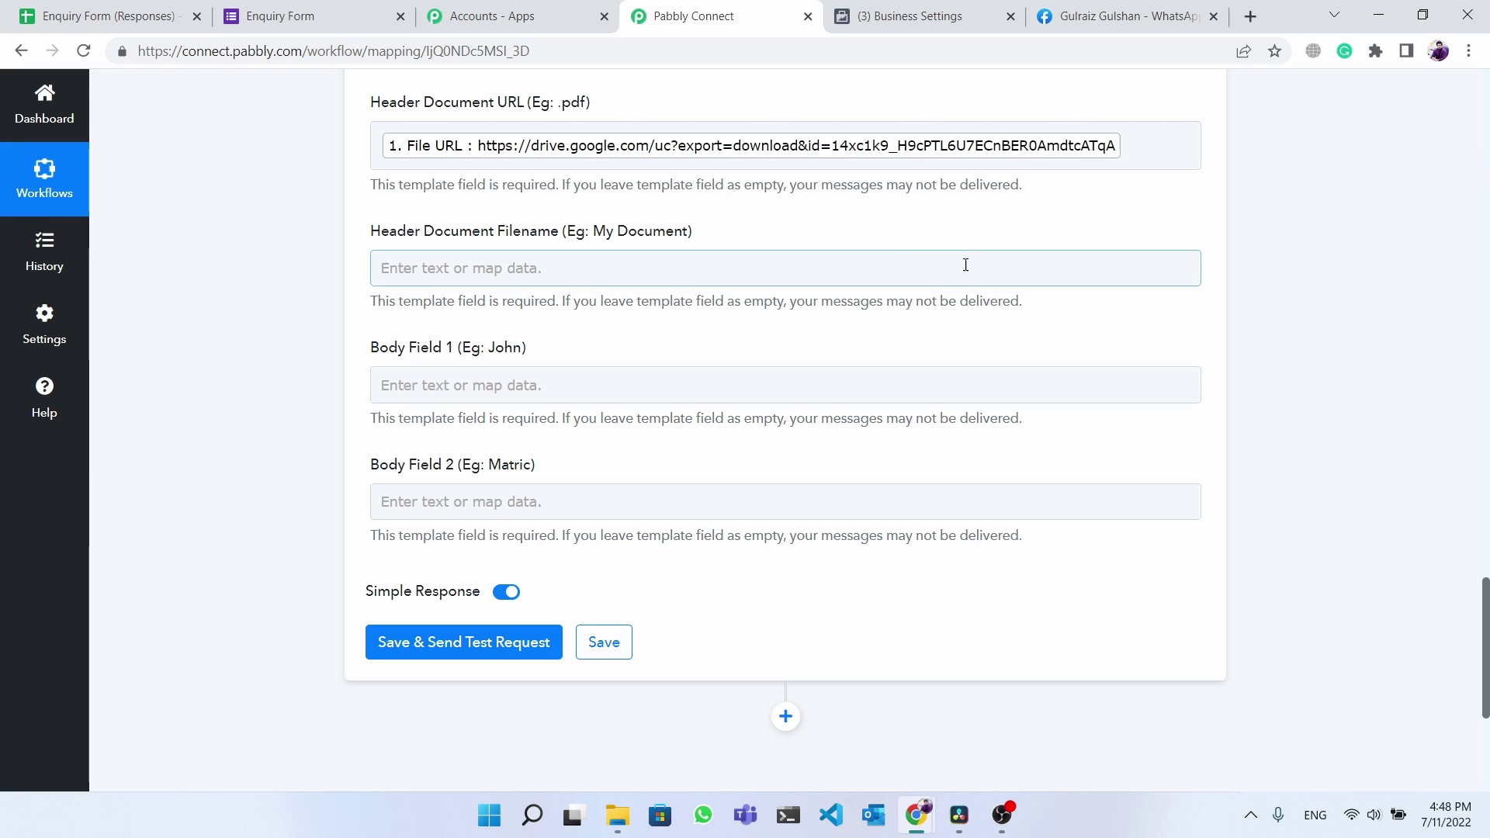
left_click(602, 268)
left_click(597, 402)
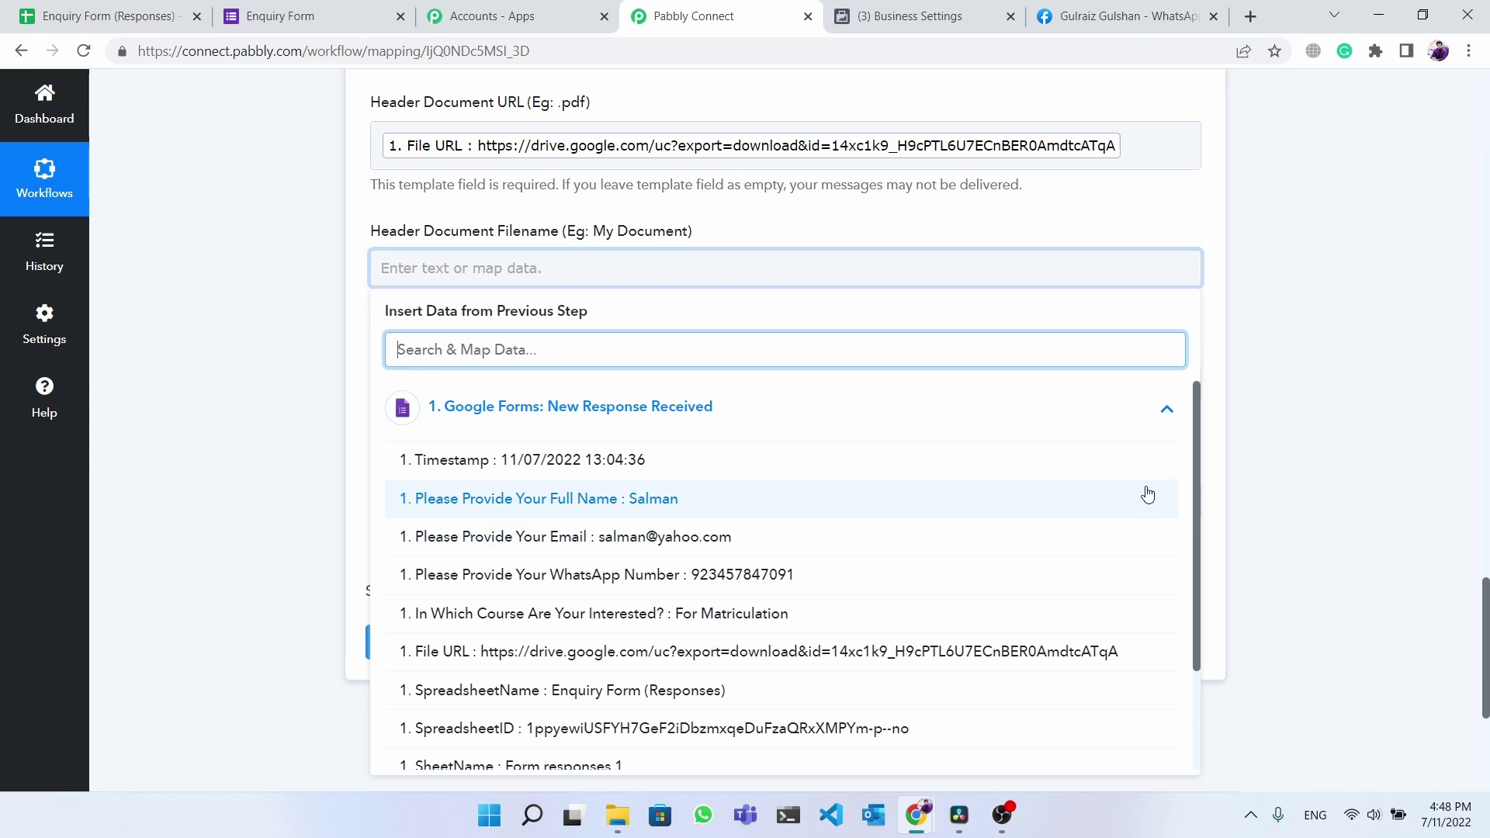
left_click_drag(1194, 450, 1198, 489)
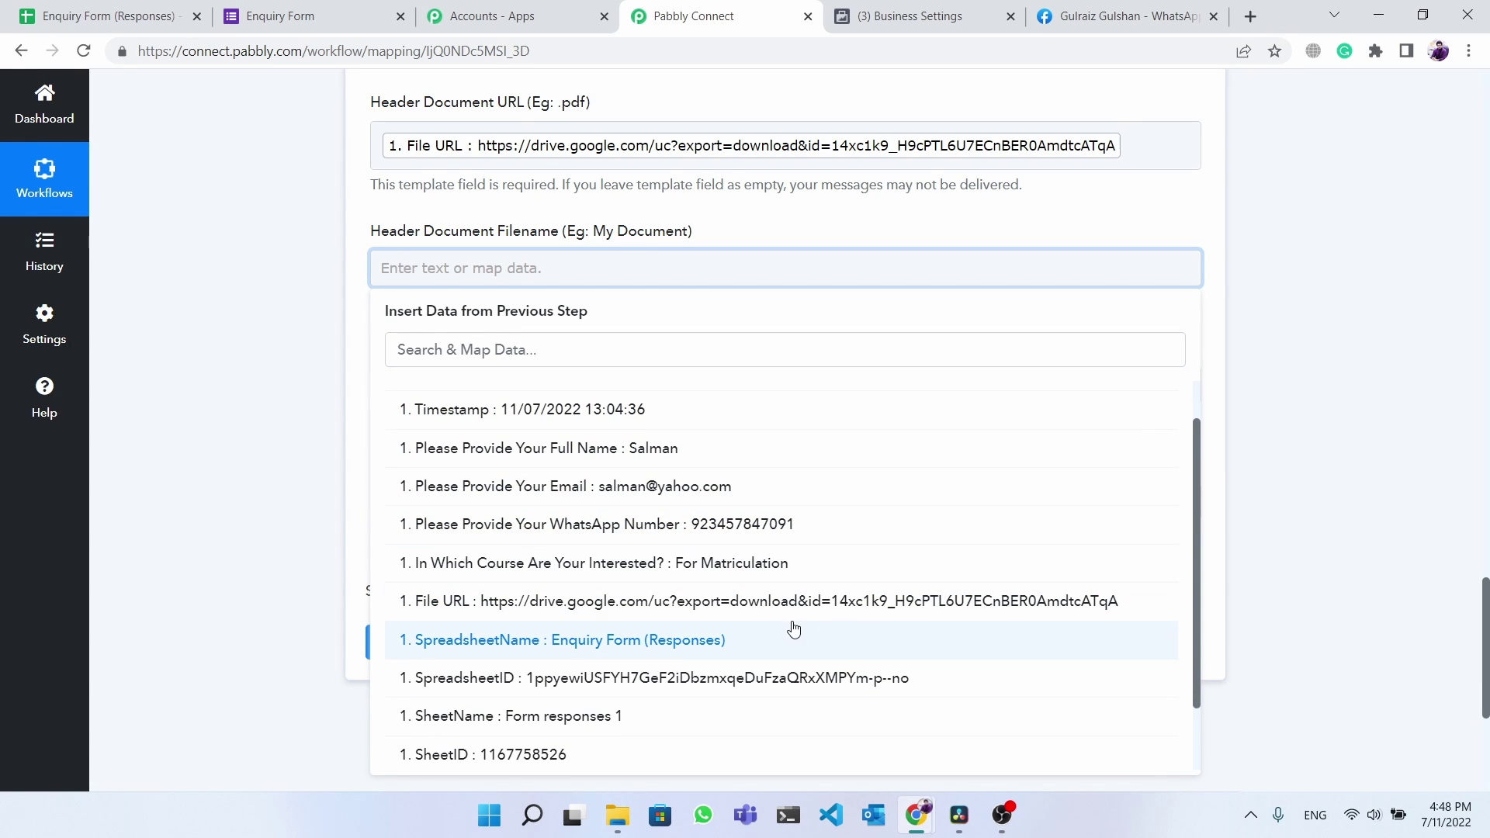
left_click(731, 564)
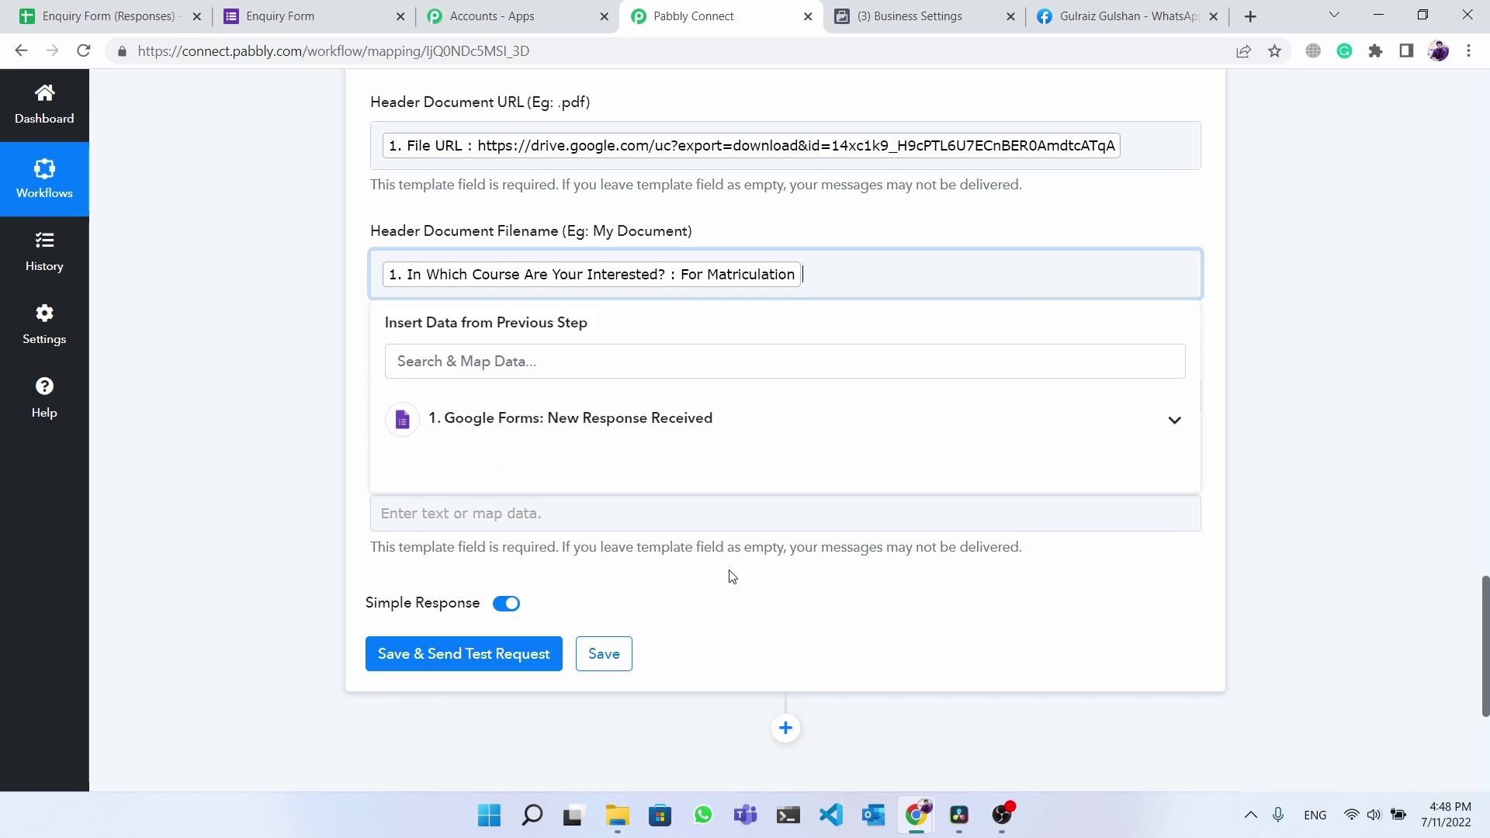
left_click(359, 319)
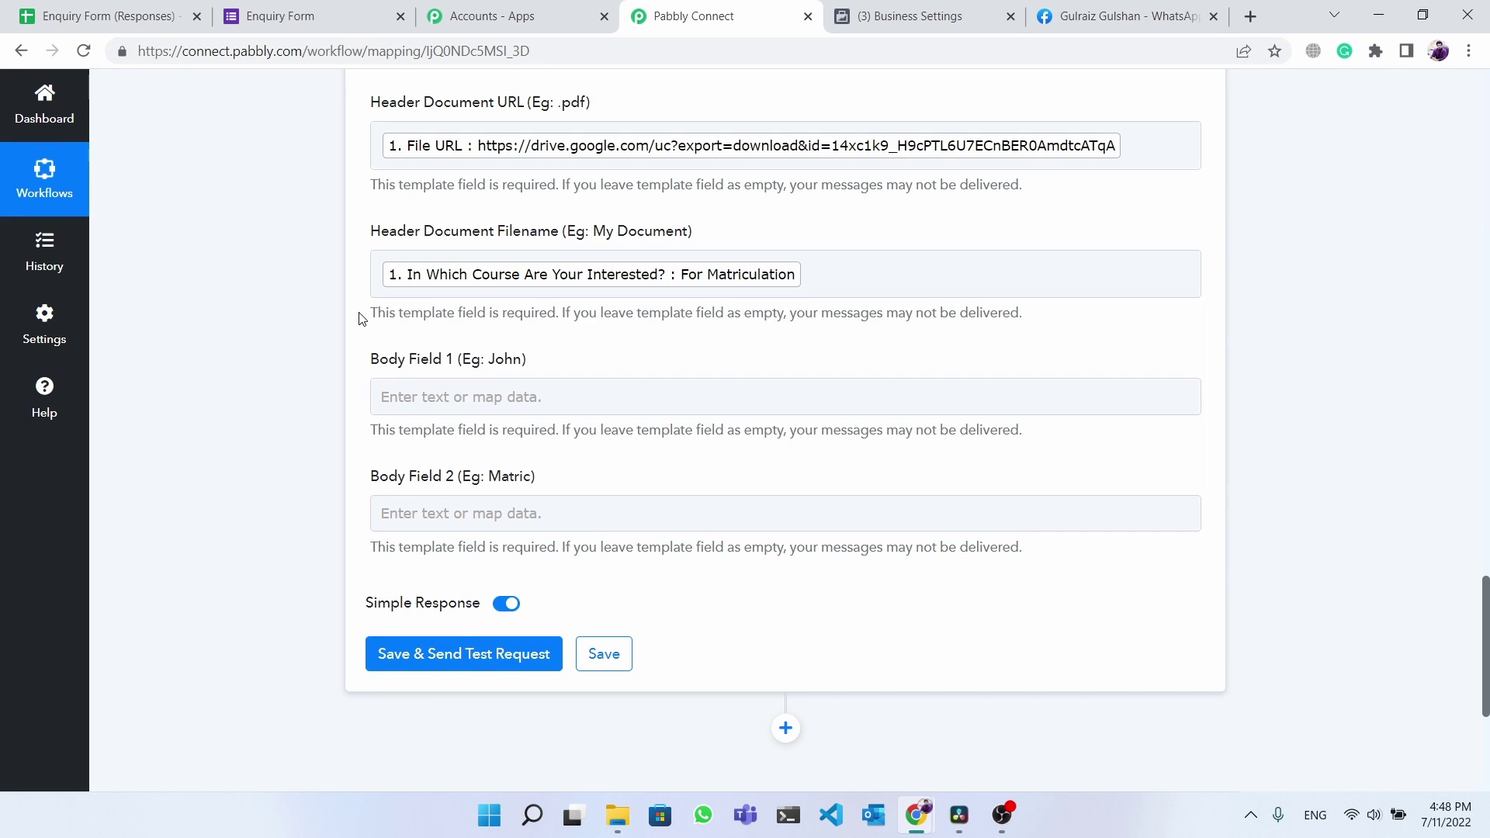
Step: Map the respondent's full name to Body Field 1 and the course answer to Body Field 2
left_click(460, 386)
left_click(590, 537)
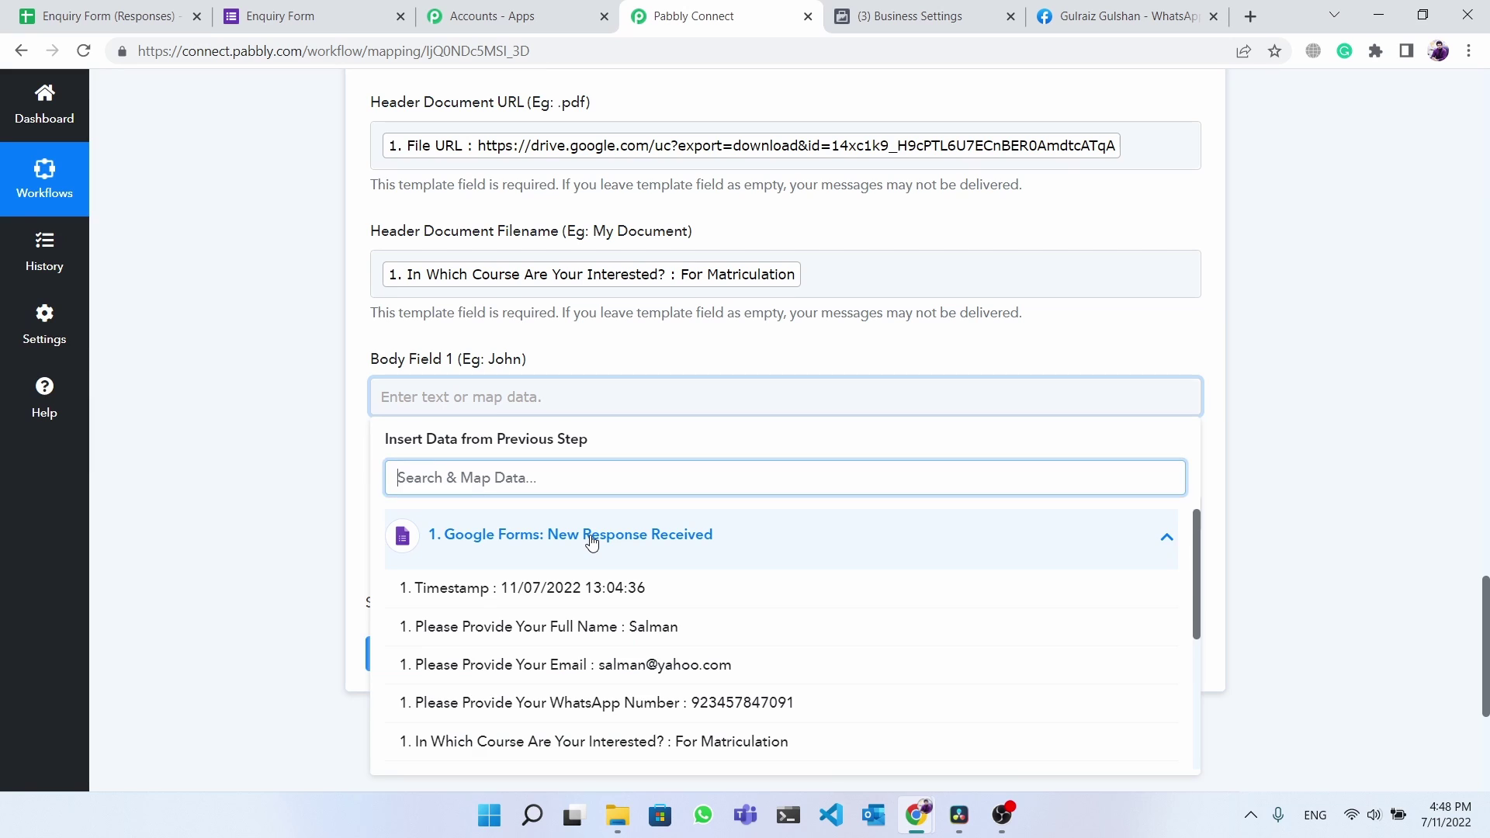
left_click(685, 629)
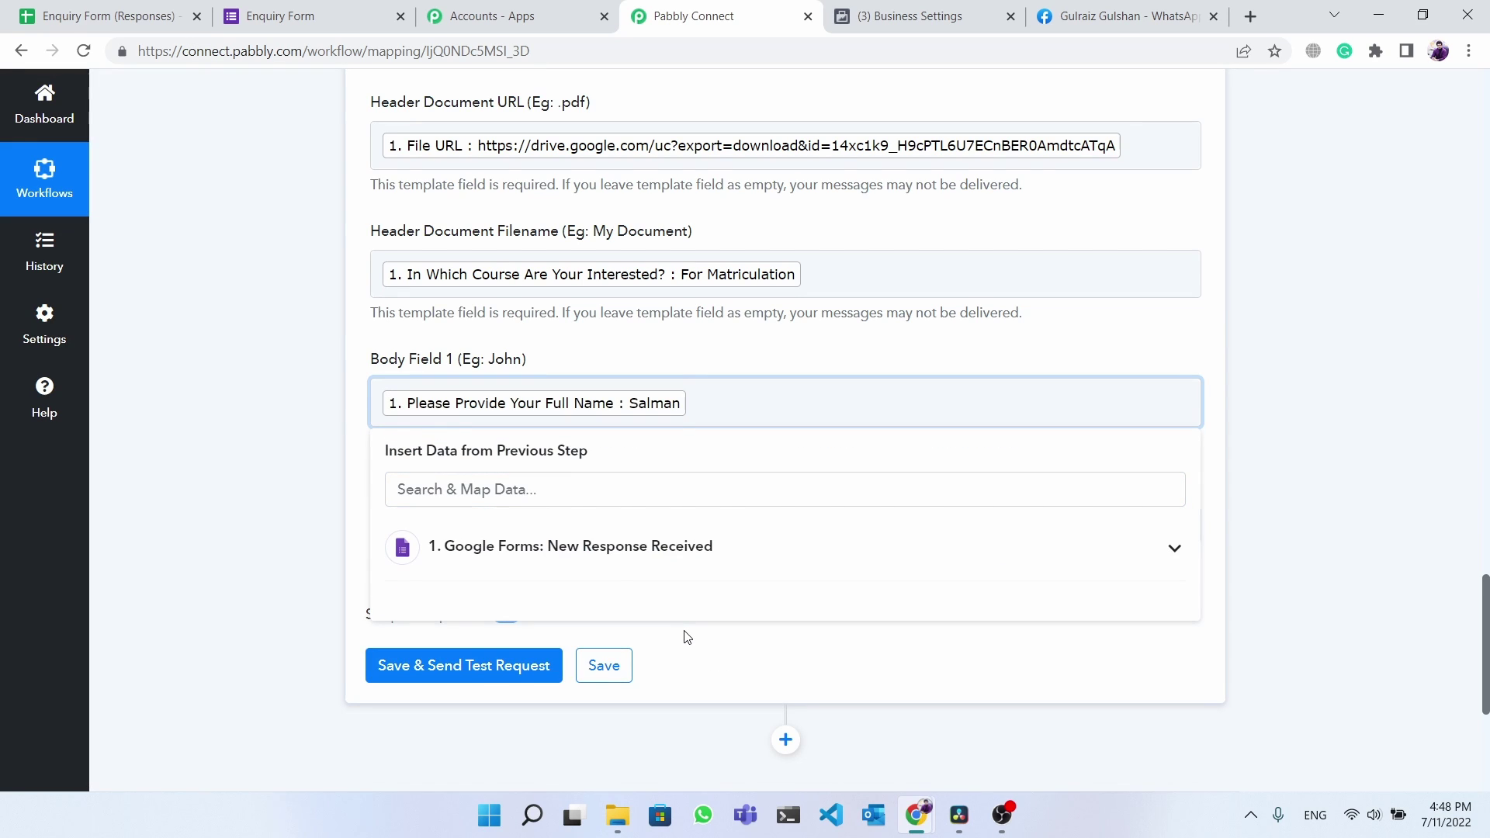
left_click(351, 464)
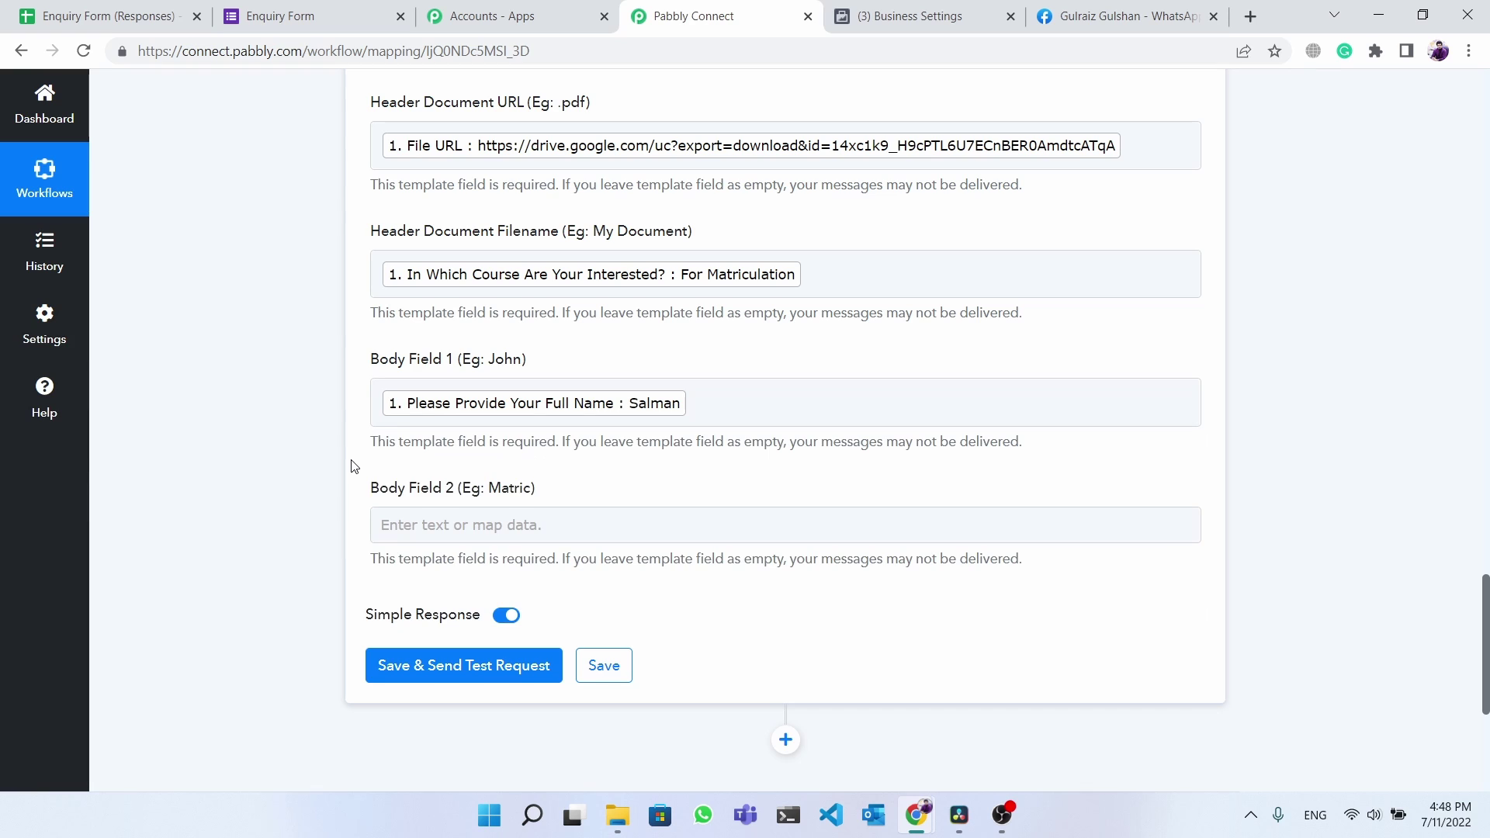
left_click(487, 523)
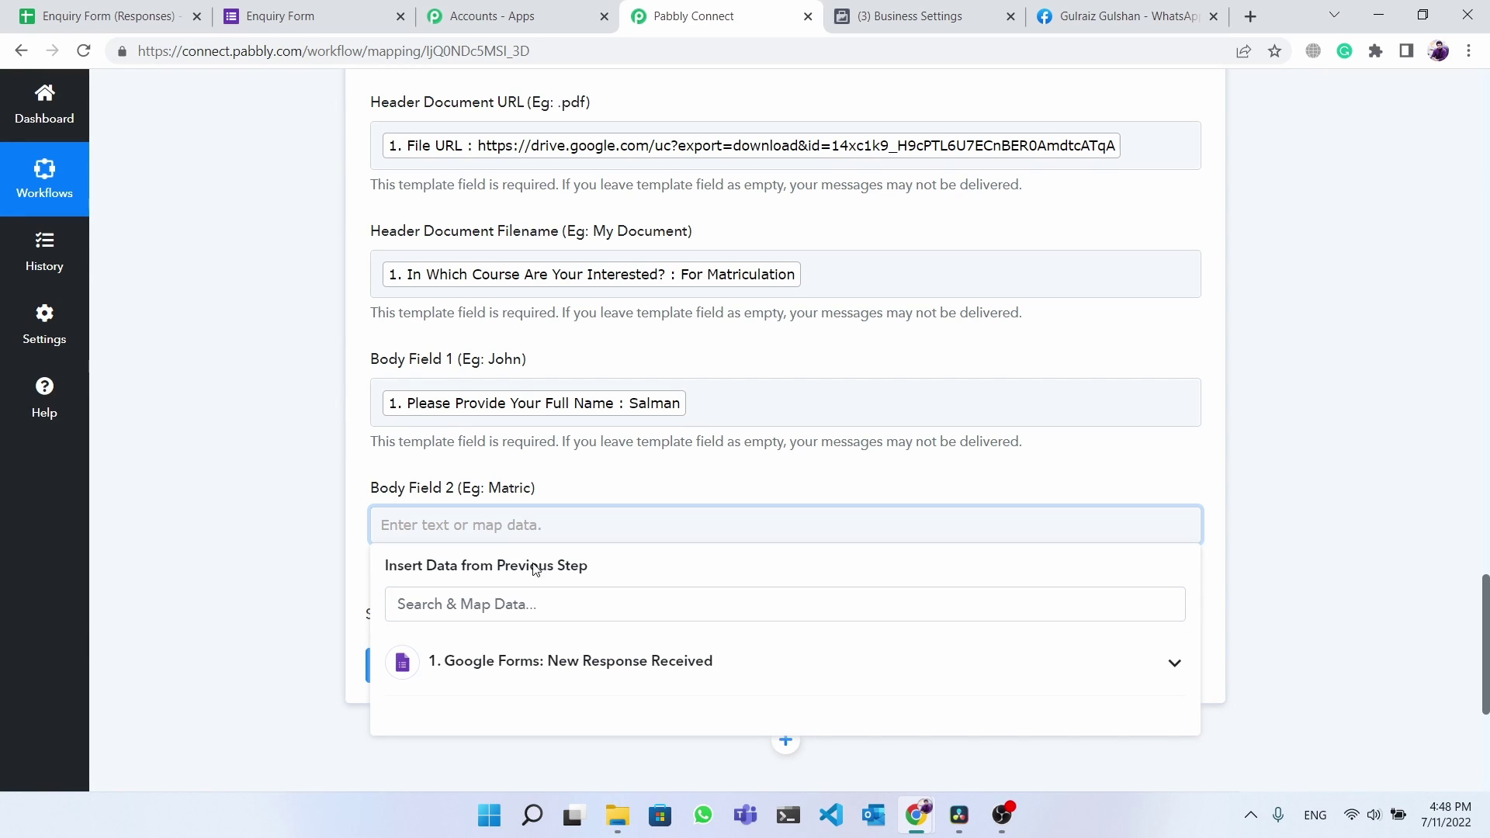
left_click(615, 662)
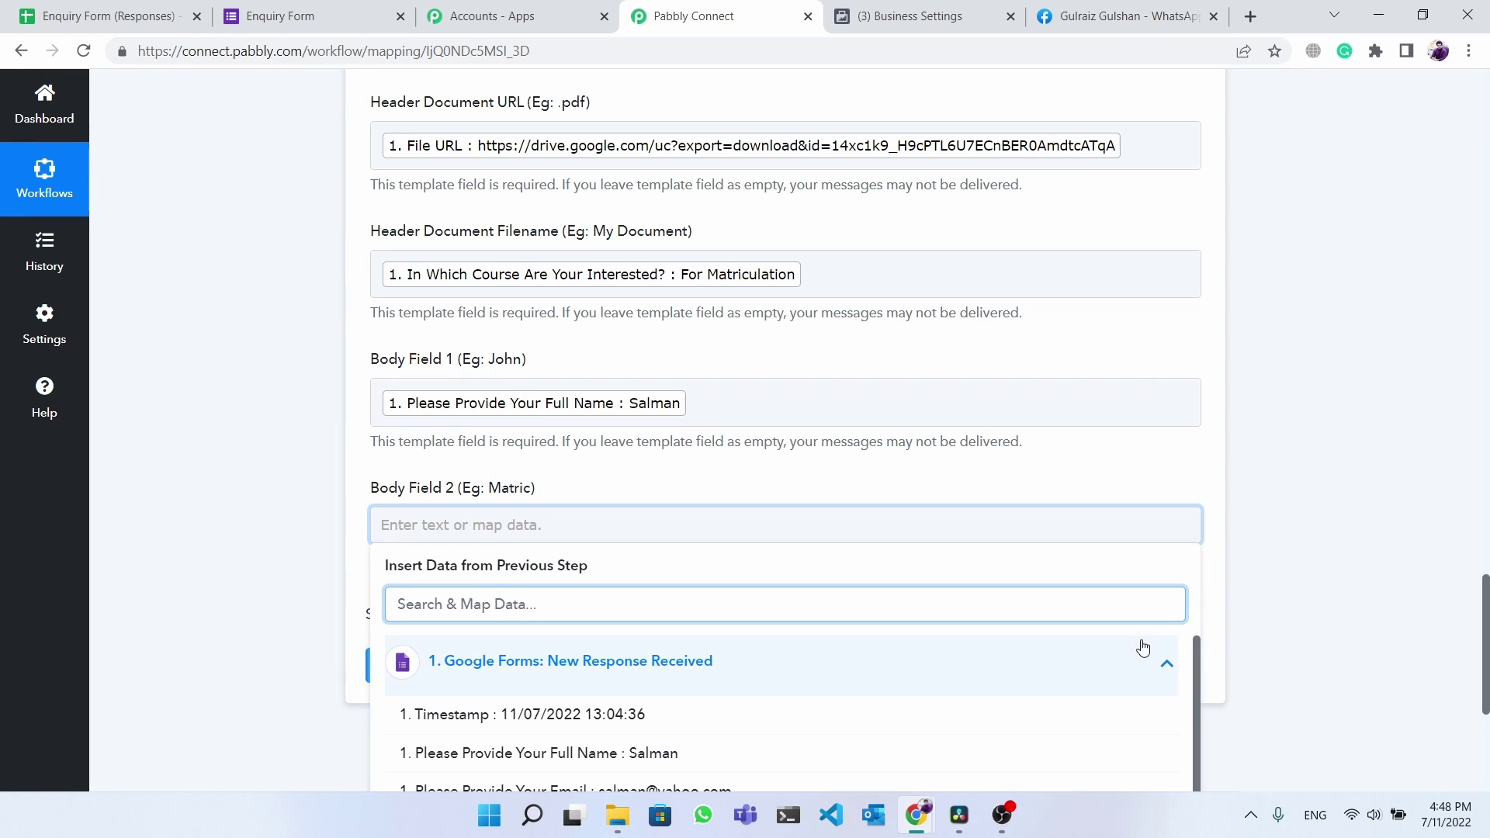
left_click_drag(1483, 598, 1483, 663)
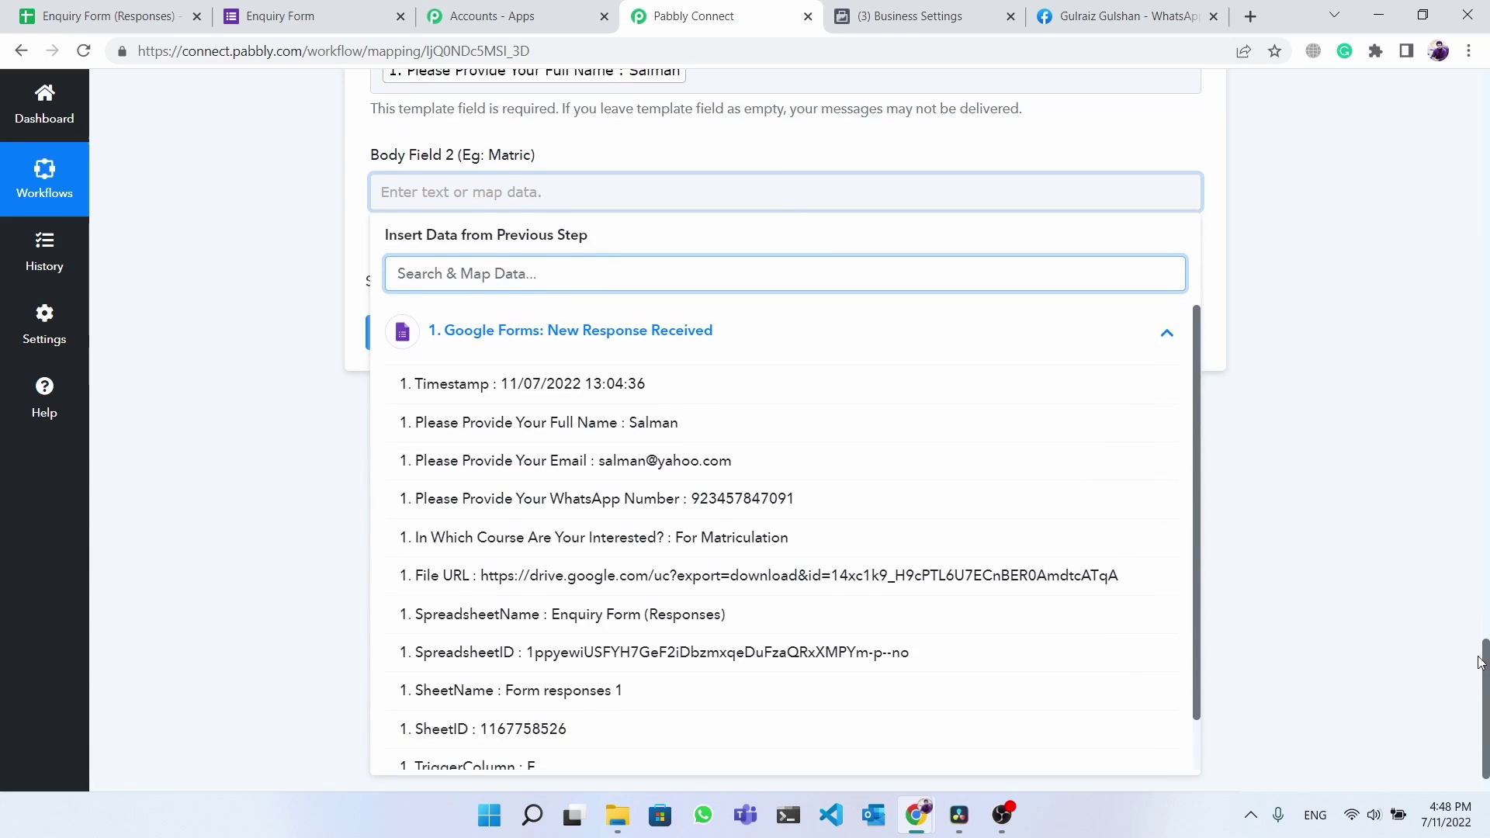
left_click(1004, 532)
left_click(884, 543)
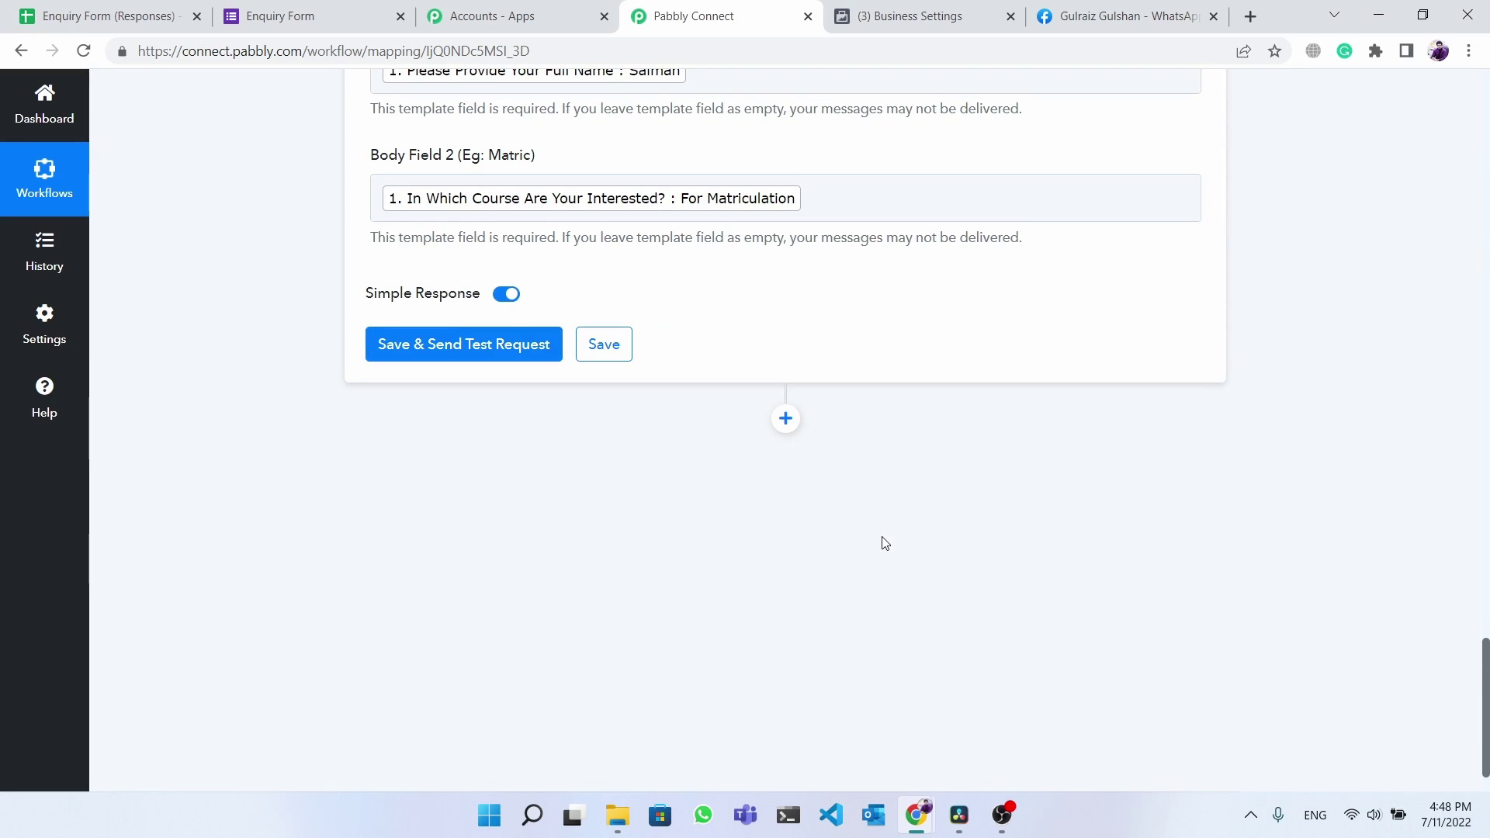
left_click_drag(1484, 671, 1465, 624)
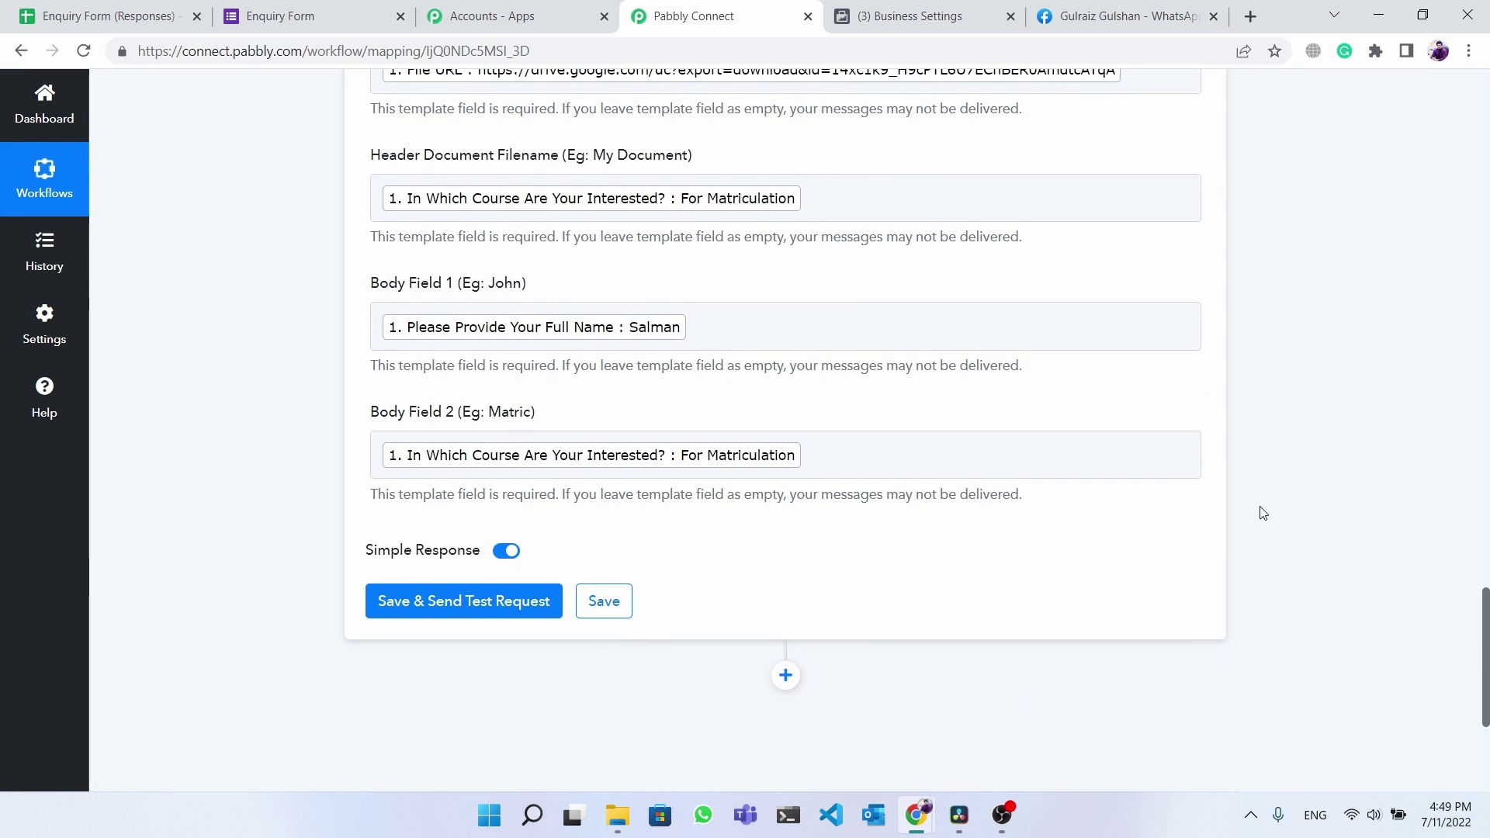
Step: Save the WhatsApp step's field mapping and return to the dashboard showing enquiry-workflow as Active
left_click(613, 602)
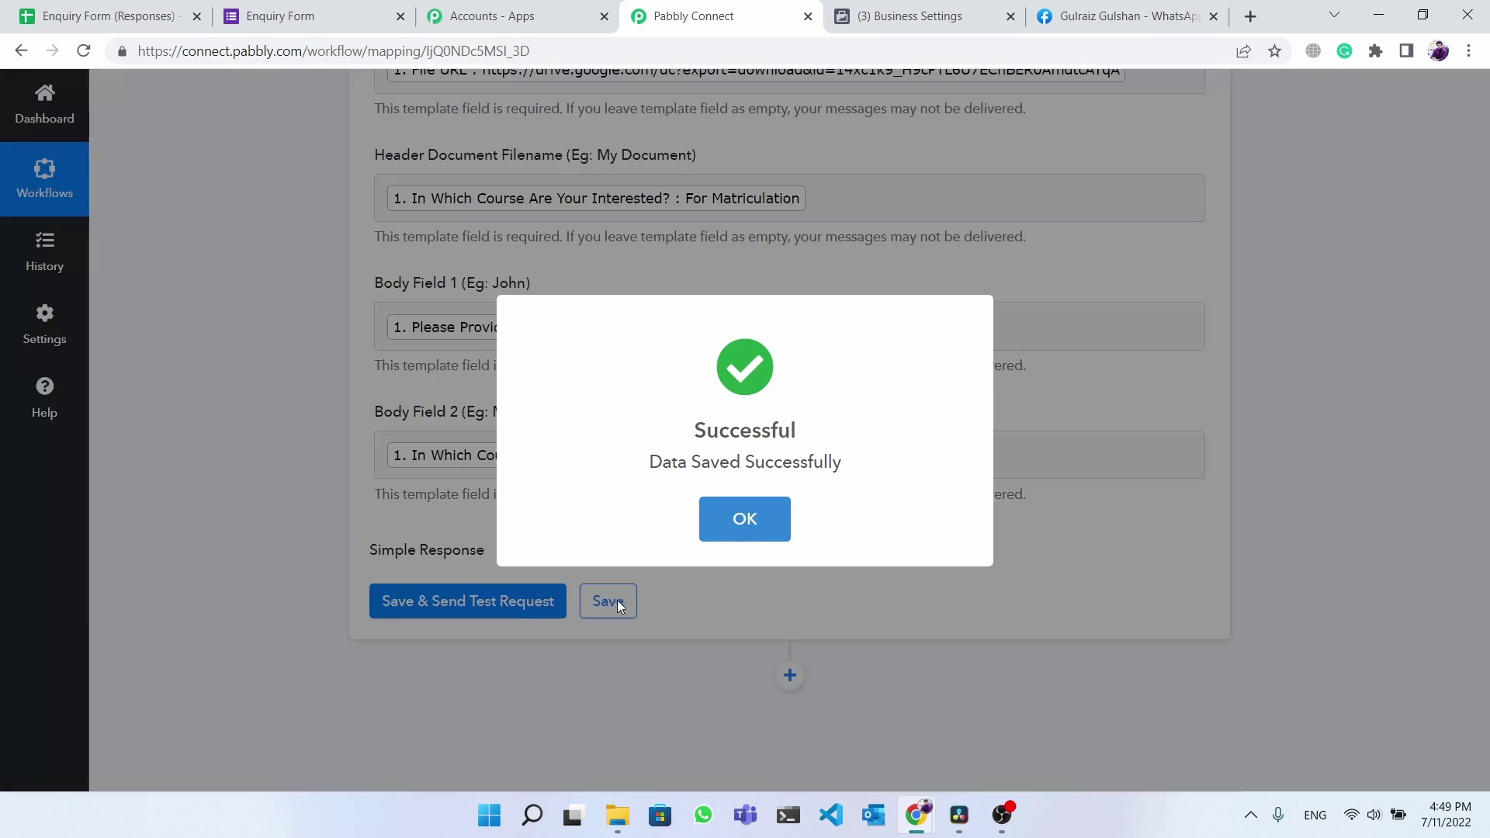
left_click(770, 522)
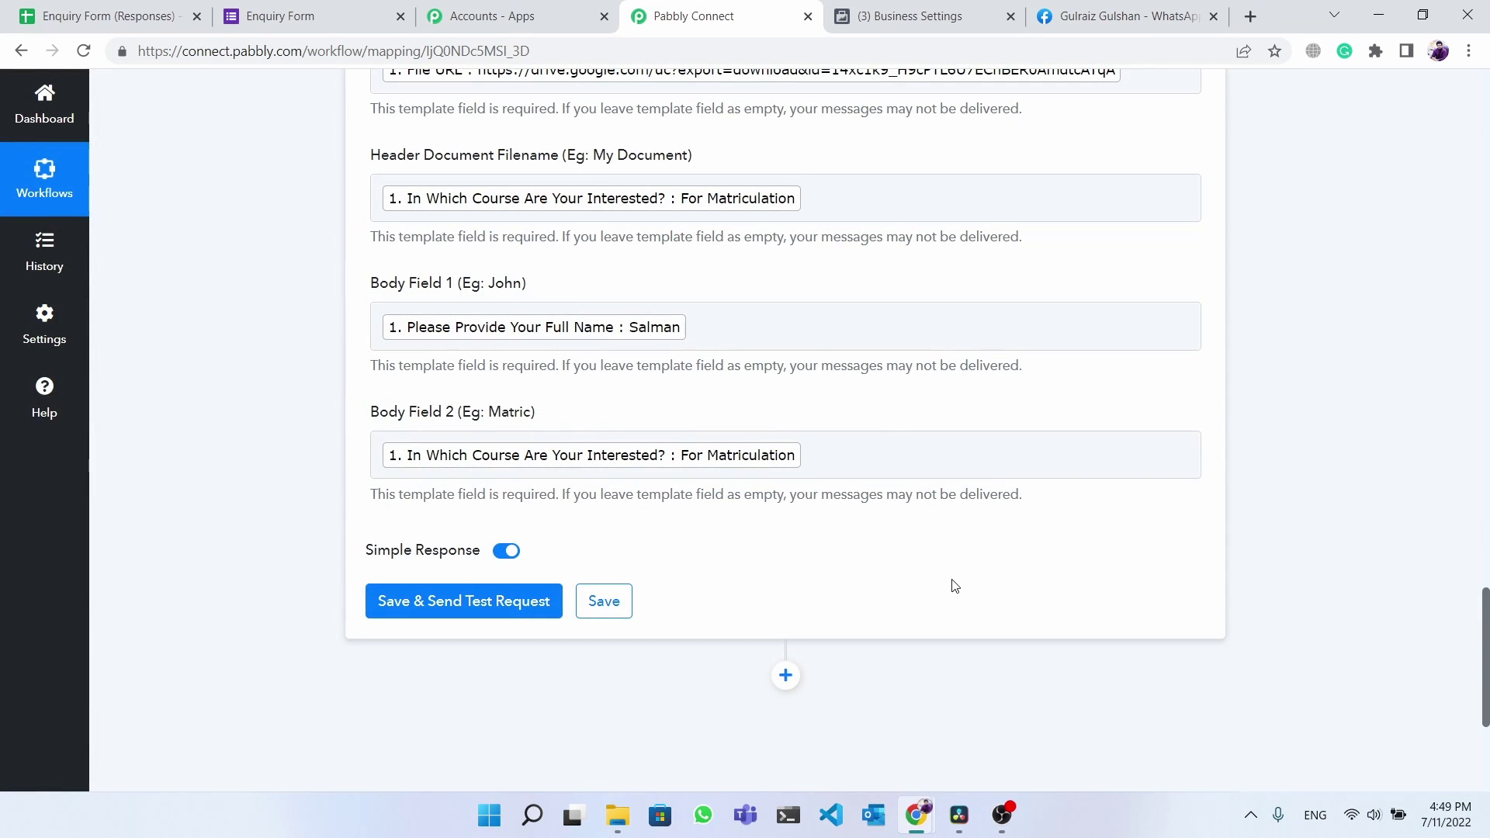
left_click(53, 112)
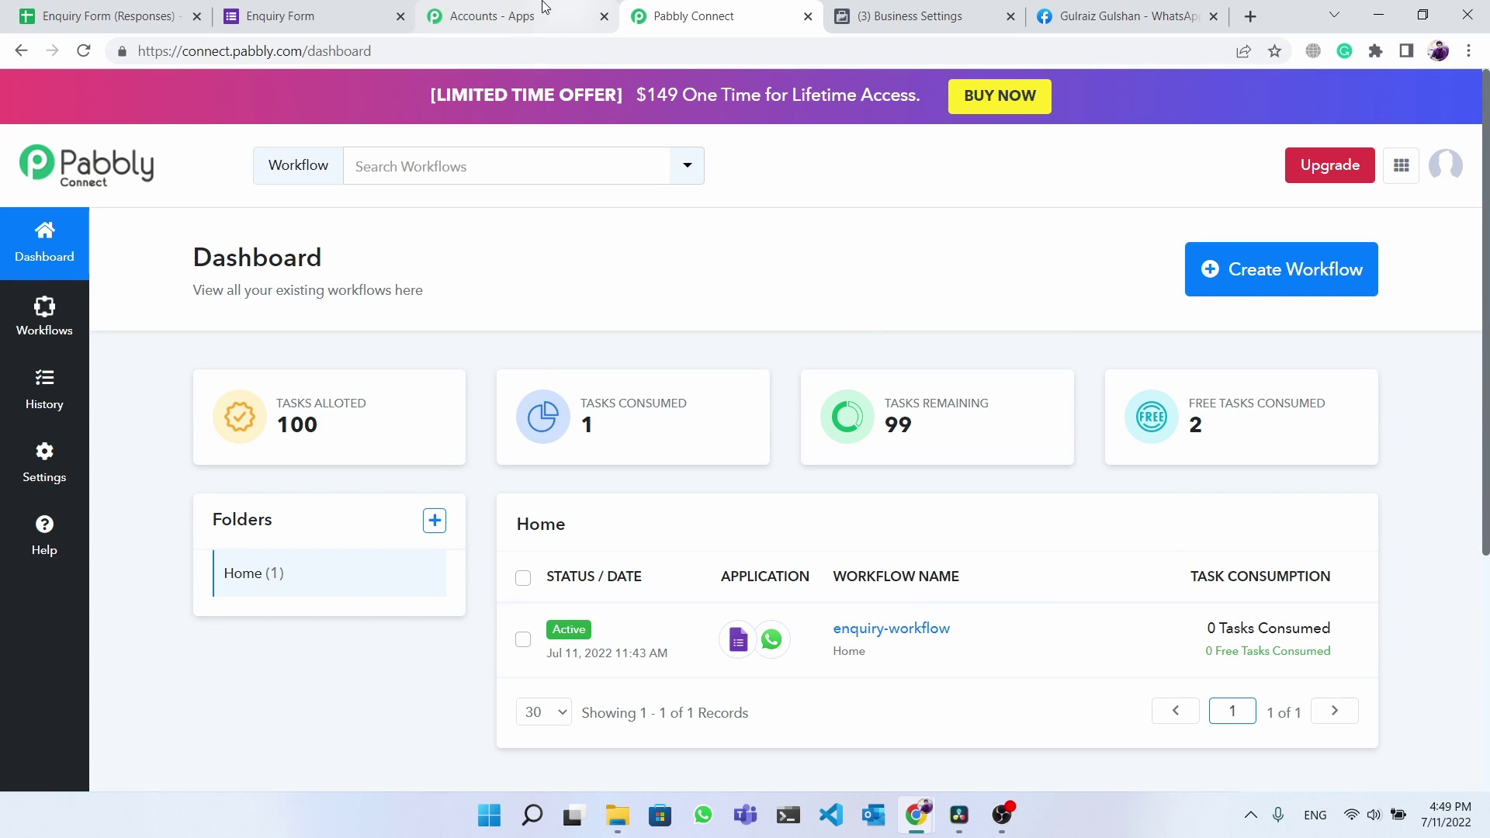
Step: In the Enquiry Form (Responses) sheet, confirm the Pabbly Connect Webhooks add-on is set to Send On Event
left_click(103, 8)
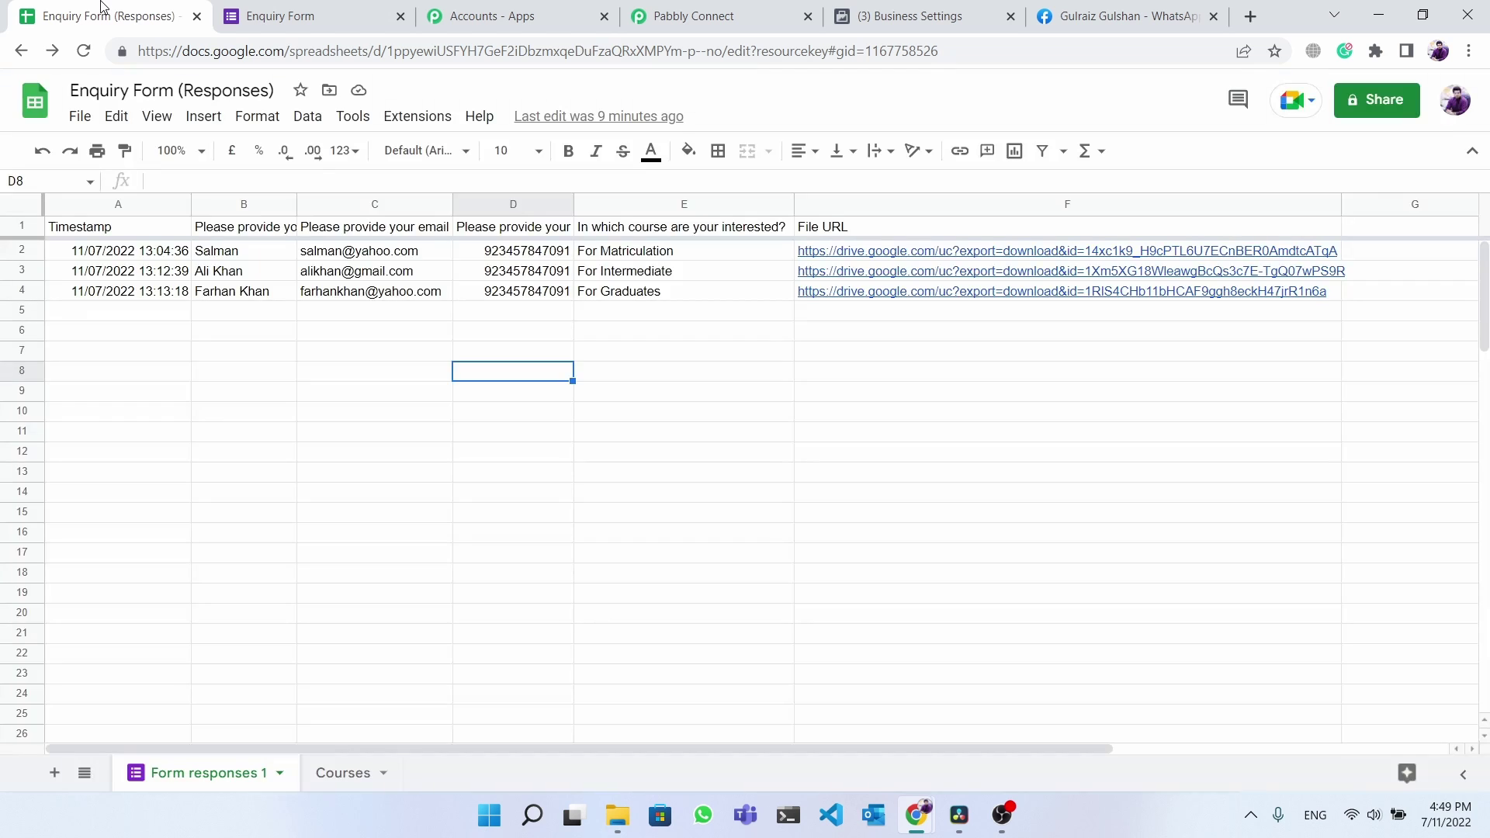
left_click(434, 129)
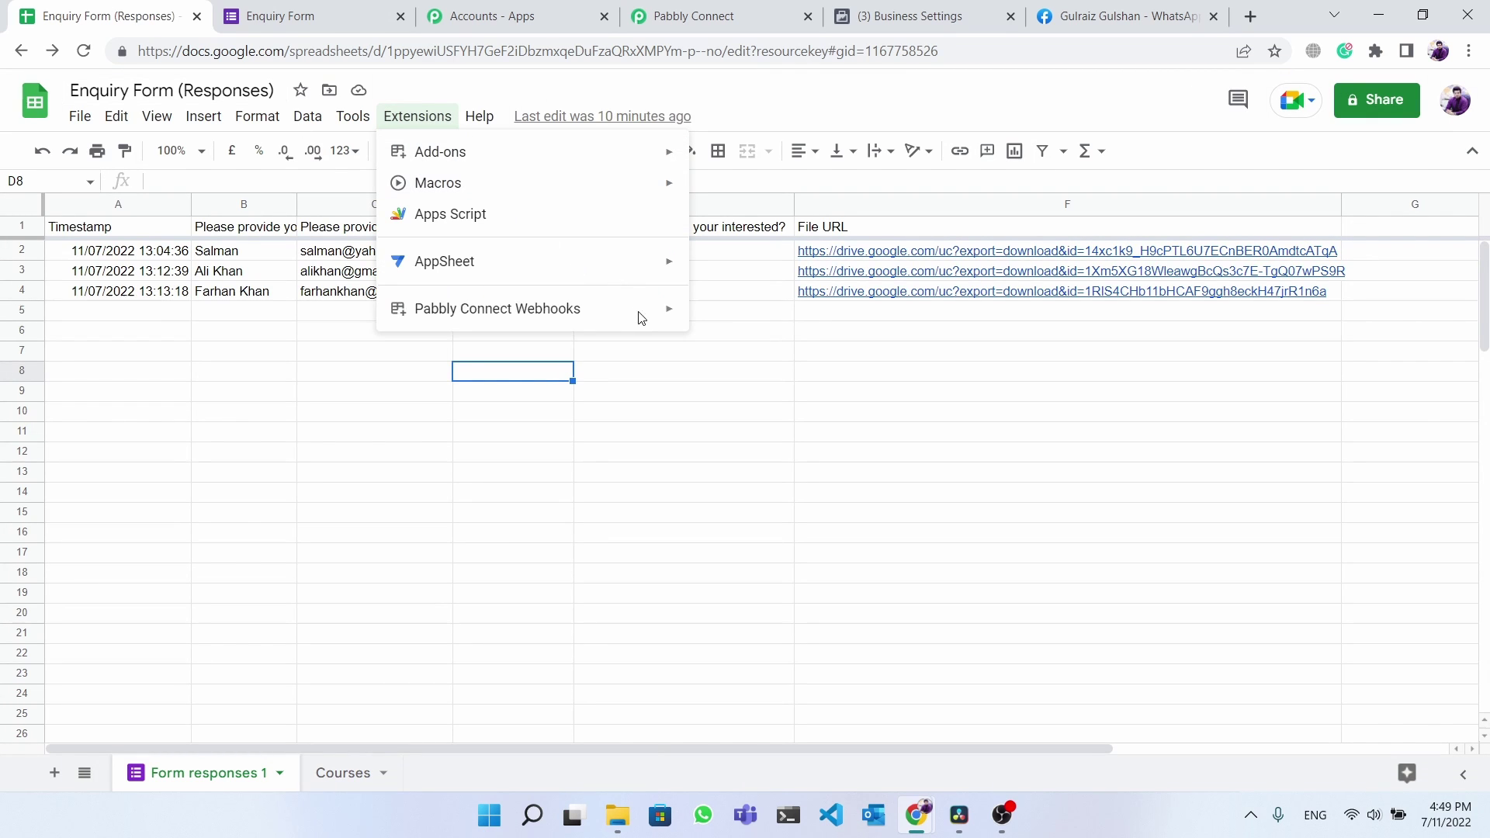
mouse_move(639, 319)
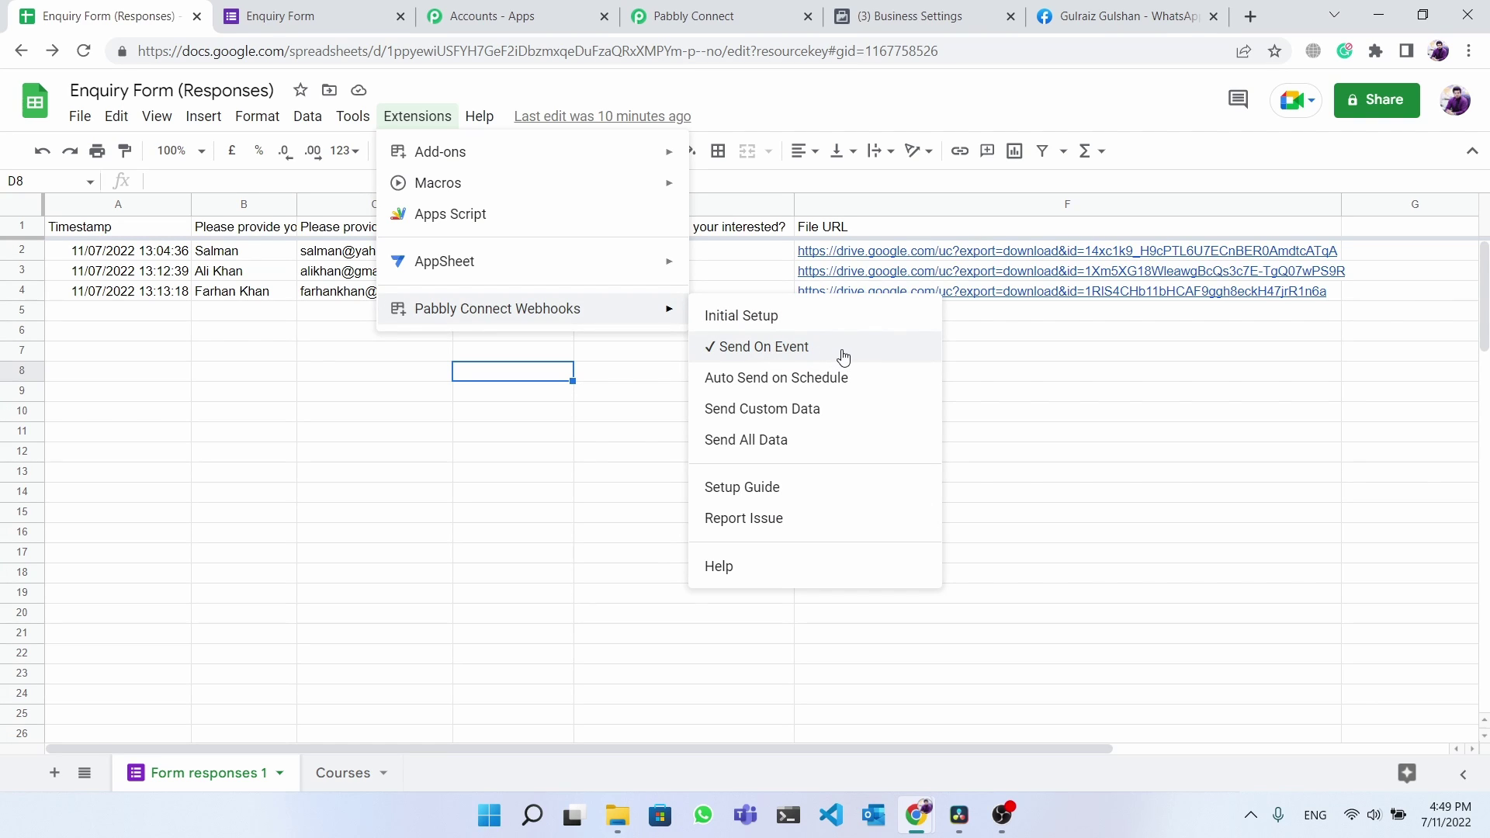
left_click(648, 384)
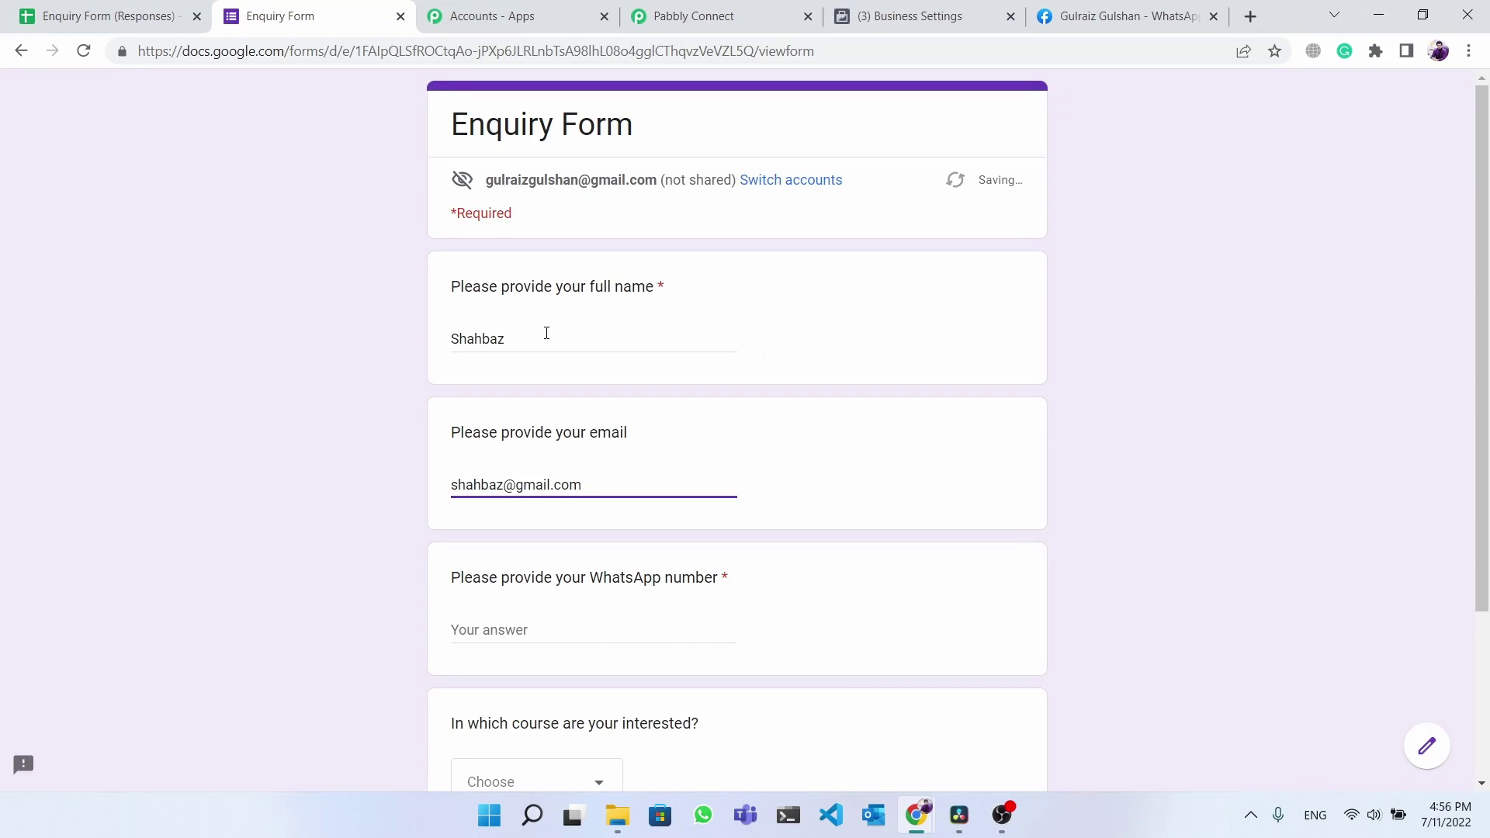
Step: Enter the respondent's WhatsApp number, choose the For Intermediate course, and submit the first test enquiry
key("Tab")
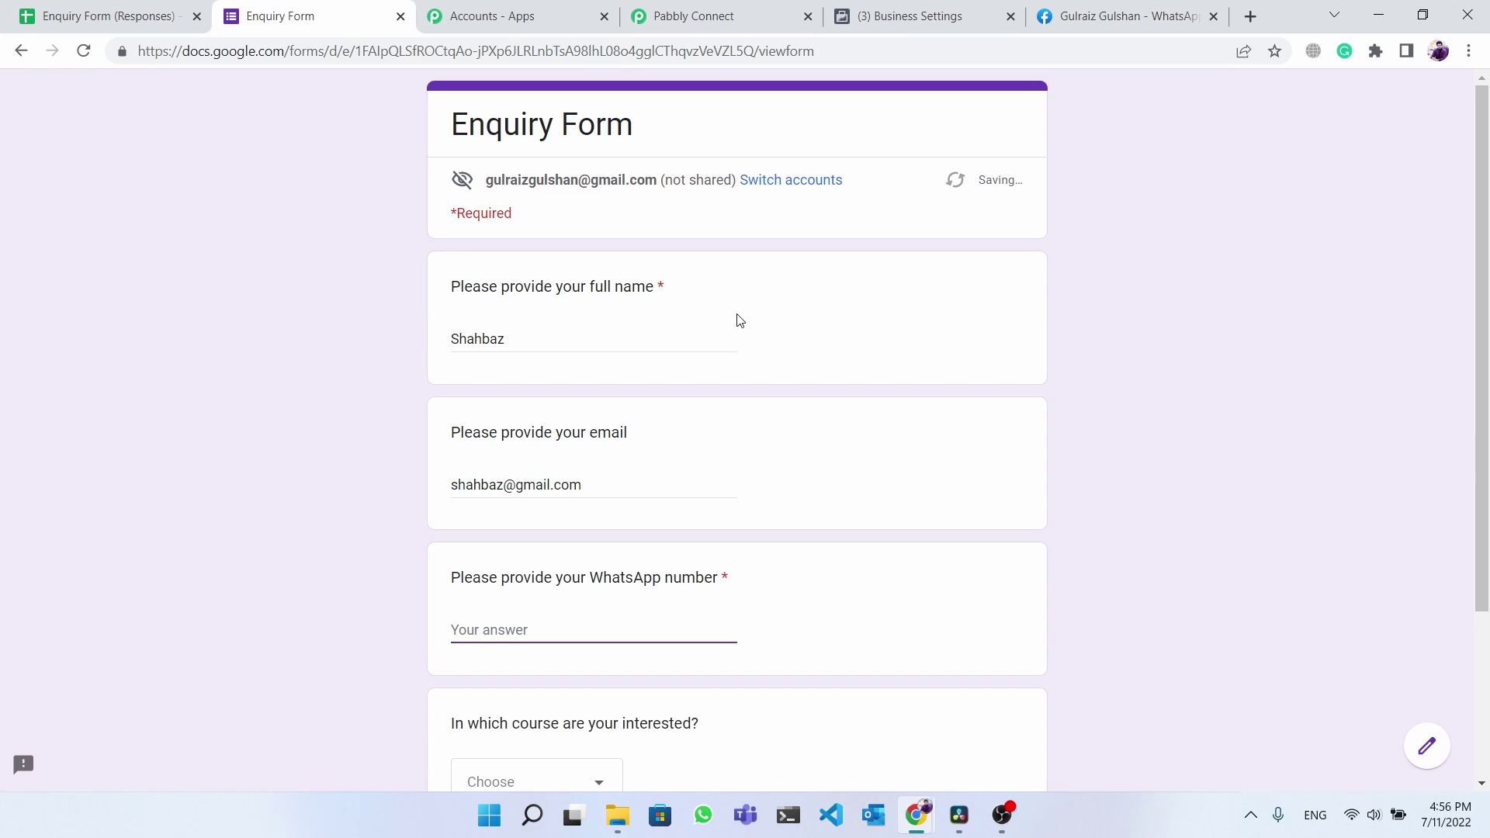
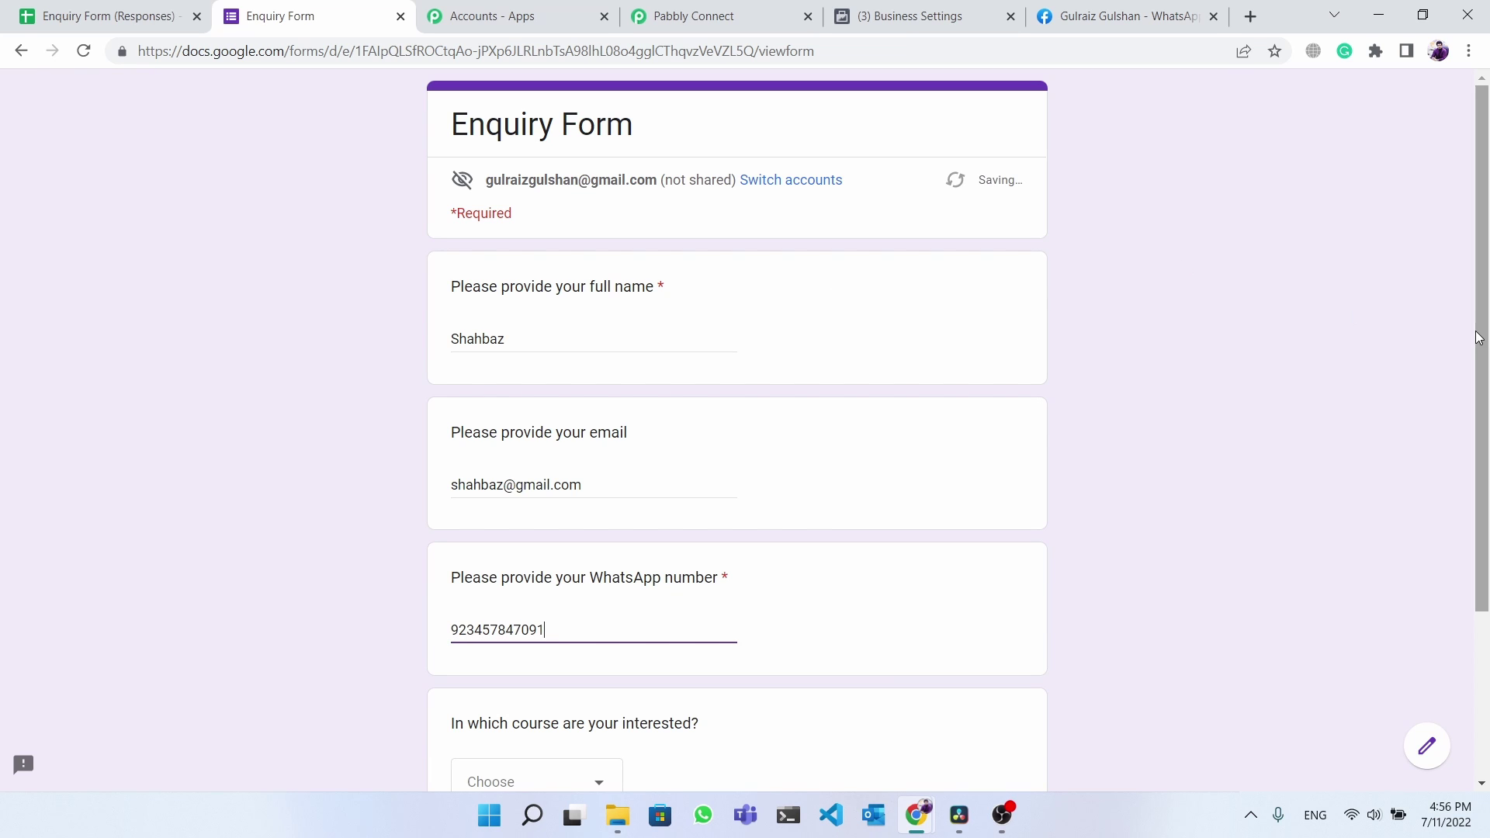
scroll(1482, 358, "down", 1)
scroll(1482, 358, "down", 3)
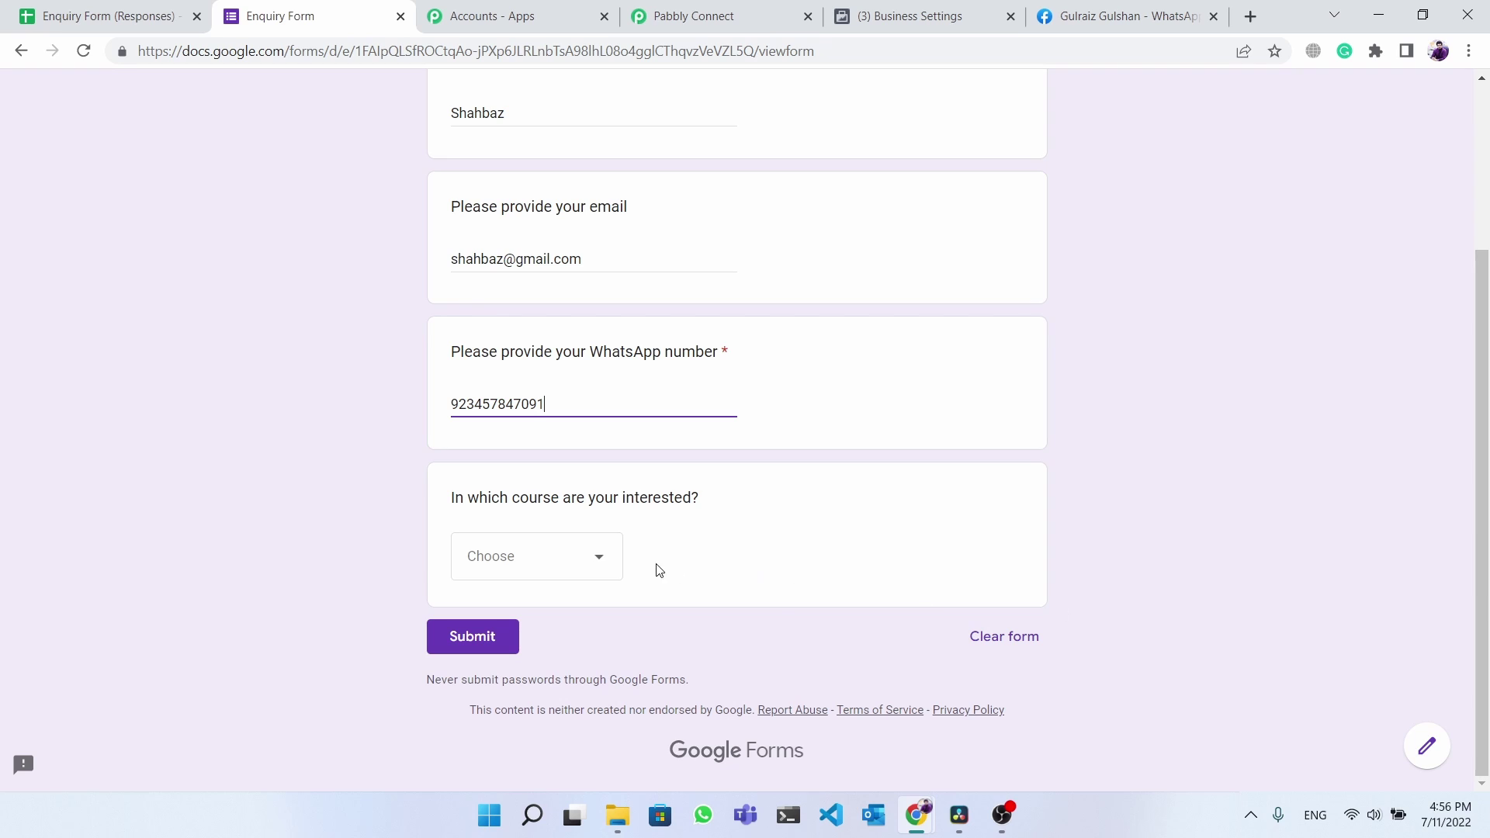
left_click(623, 567)
left_click(585, 662)
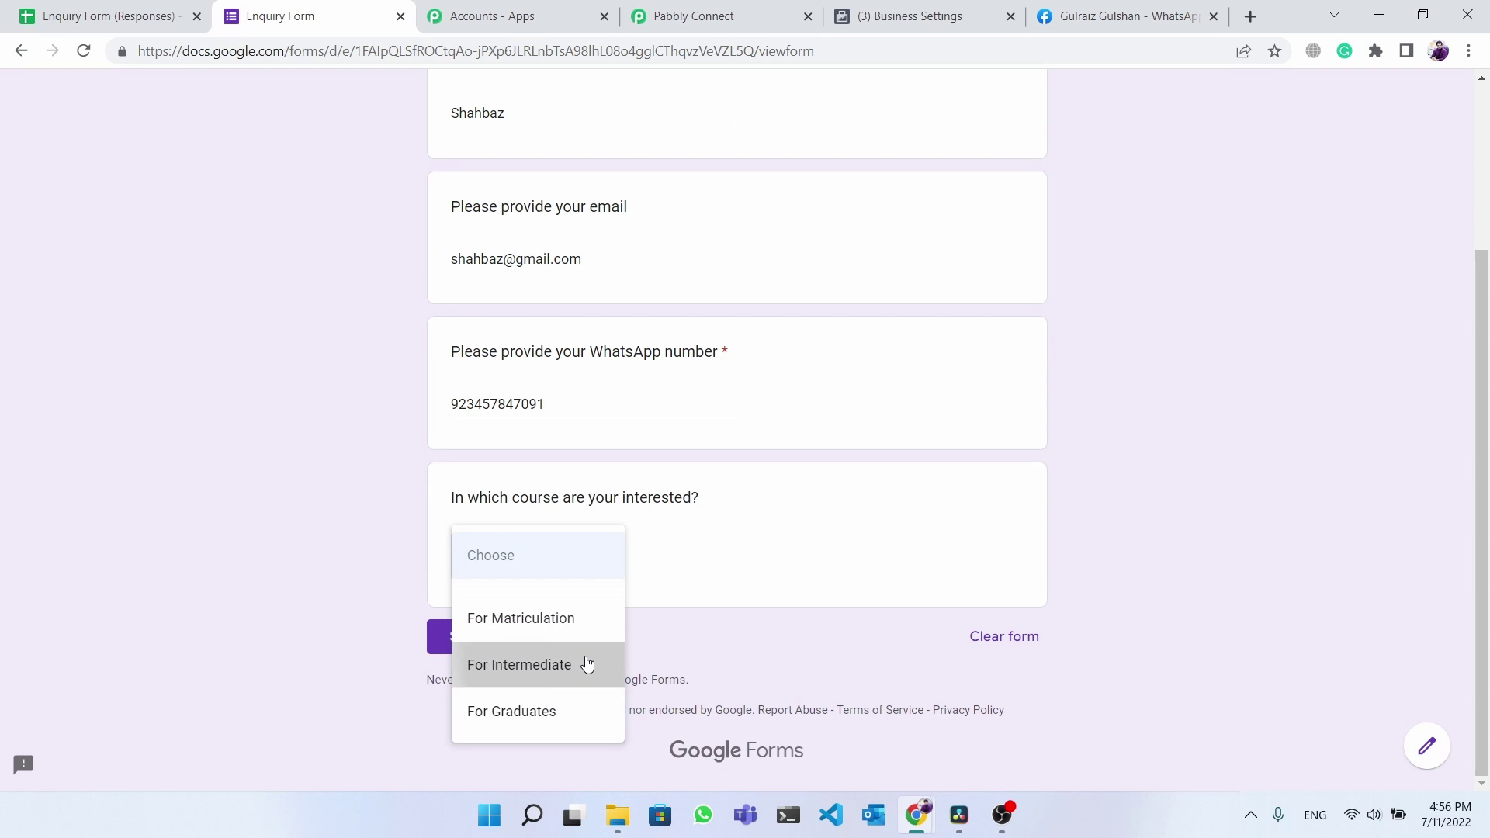
left_click(512, 637)
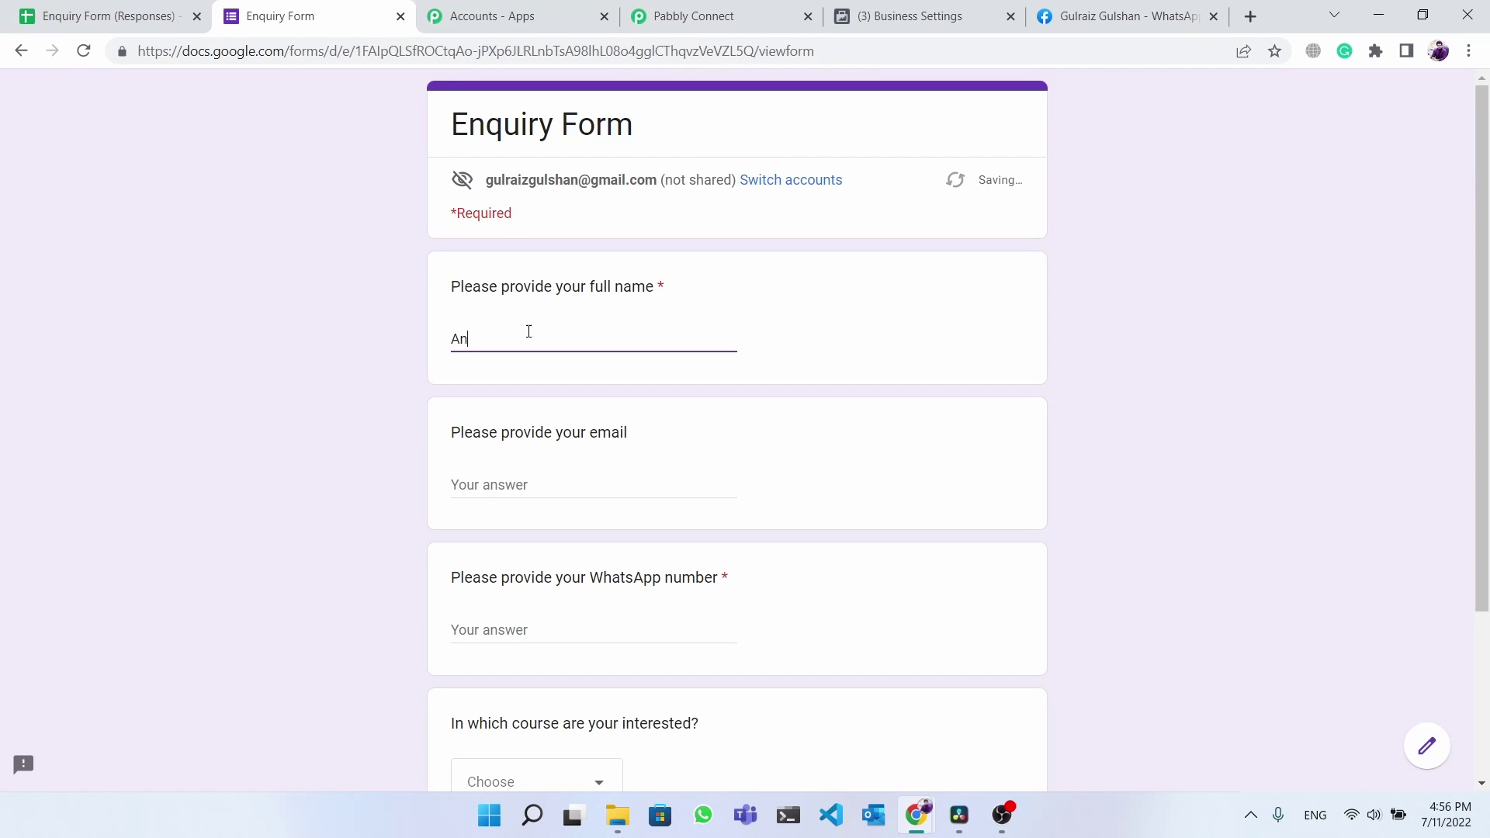
Step: Fill in the respondent's name, e-mail and WhatsApp number, choose For Matriculation, submit, and start another response
type("il")
key("Tab")
key("Tab")
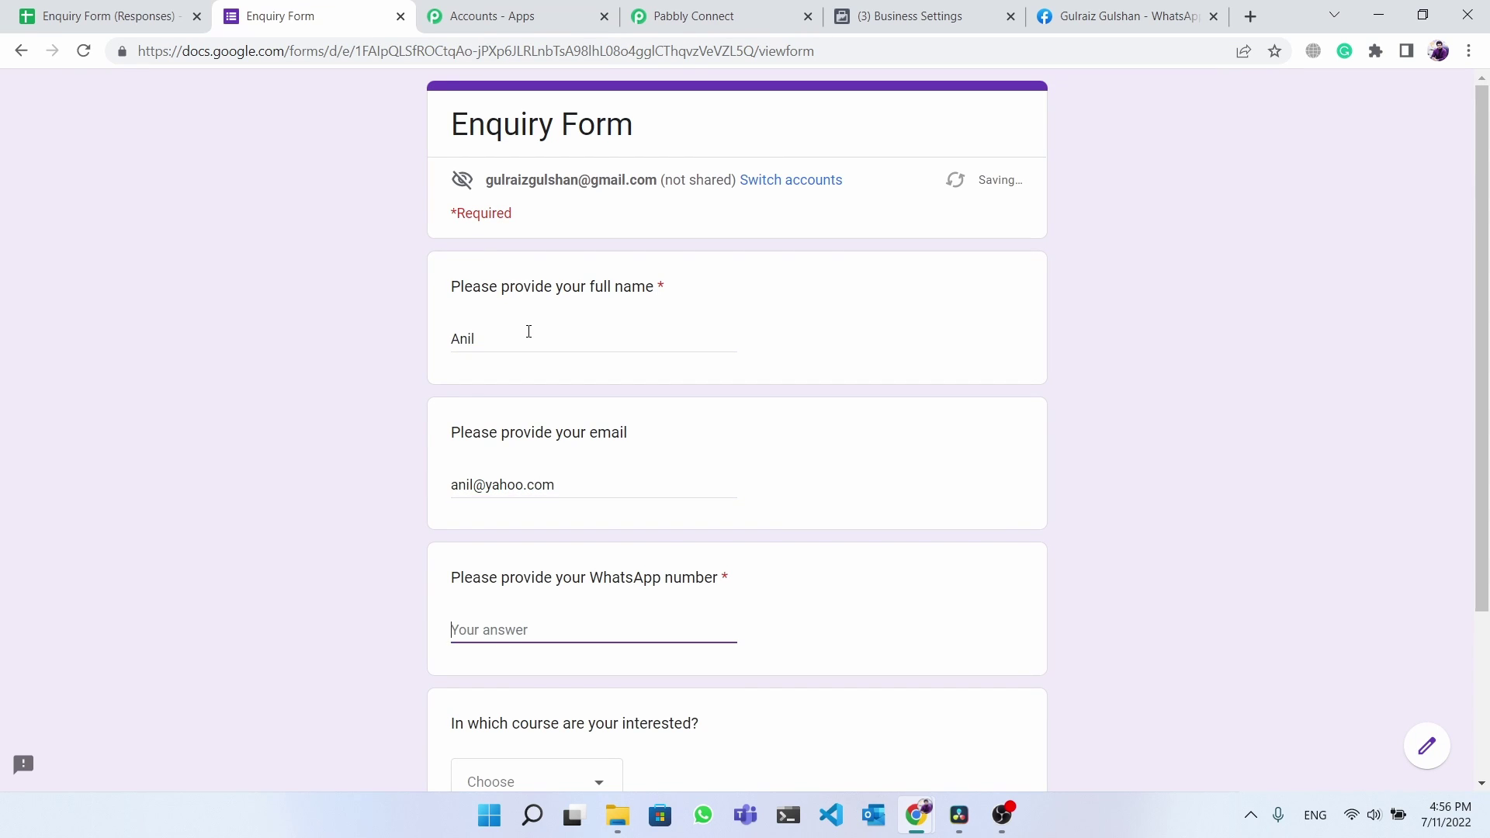
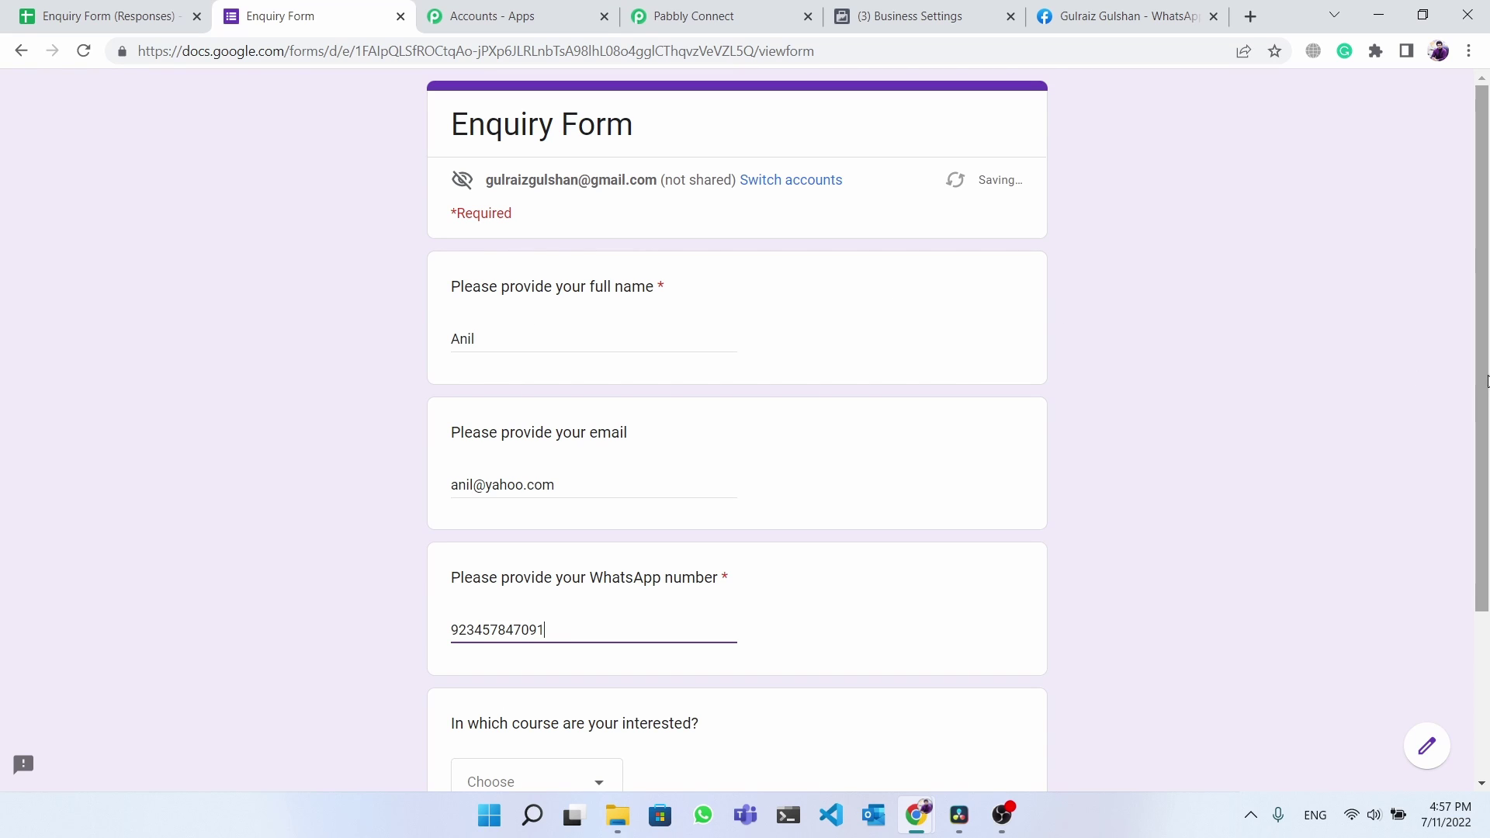
left_click_drag(1482, 433, 1487, 597)
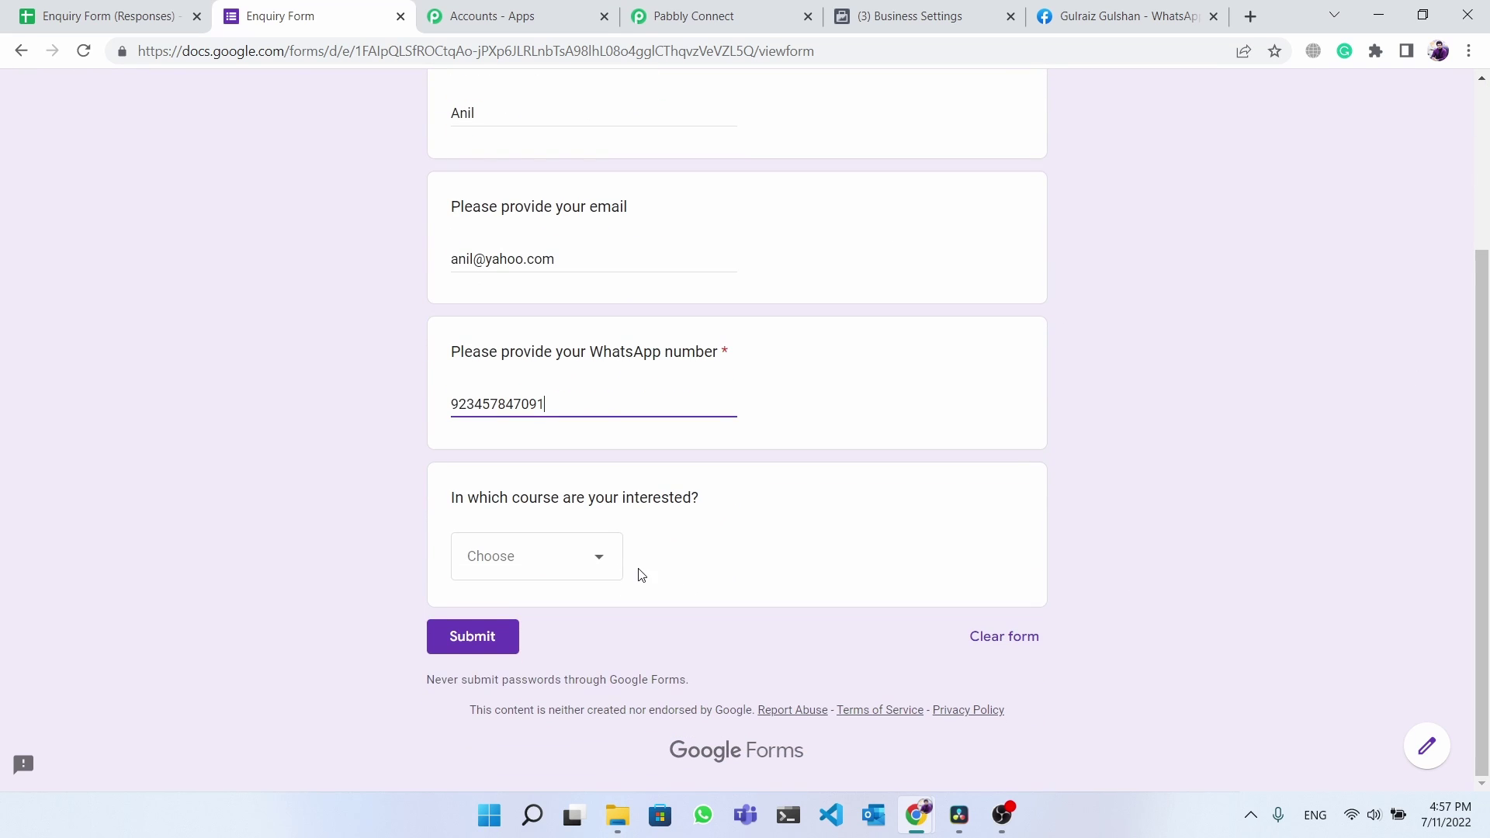
left_click(605, 570)
left_click(575, 617)
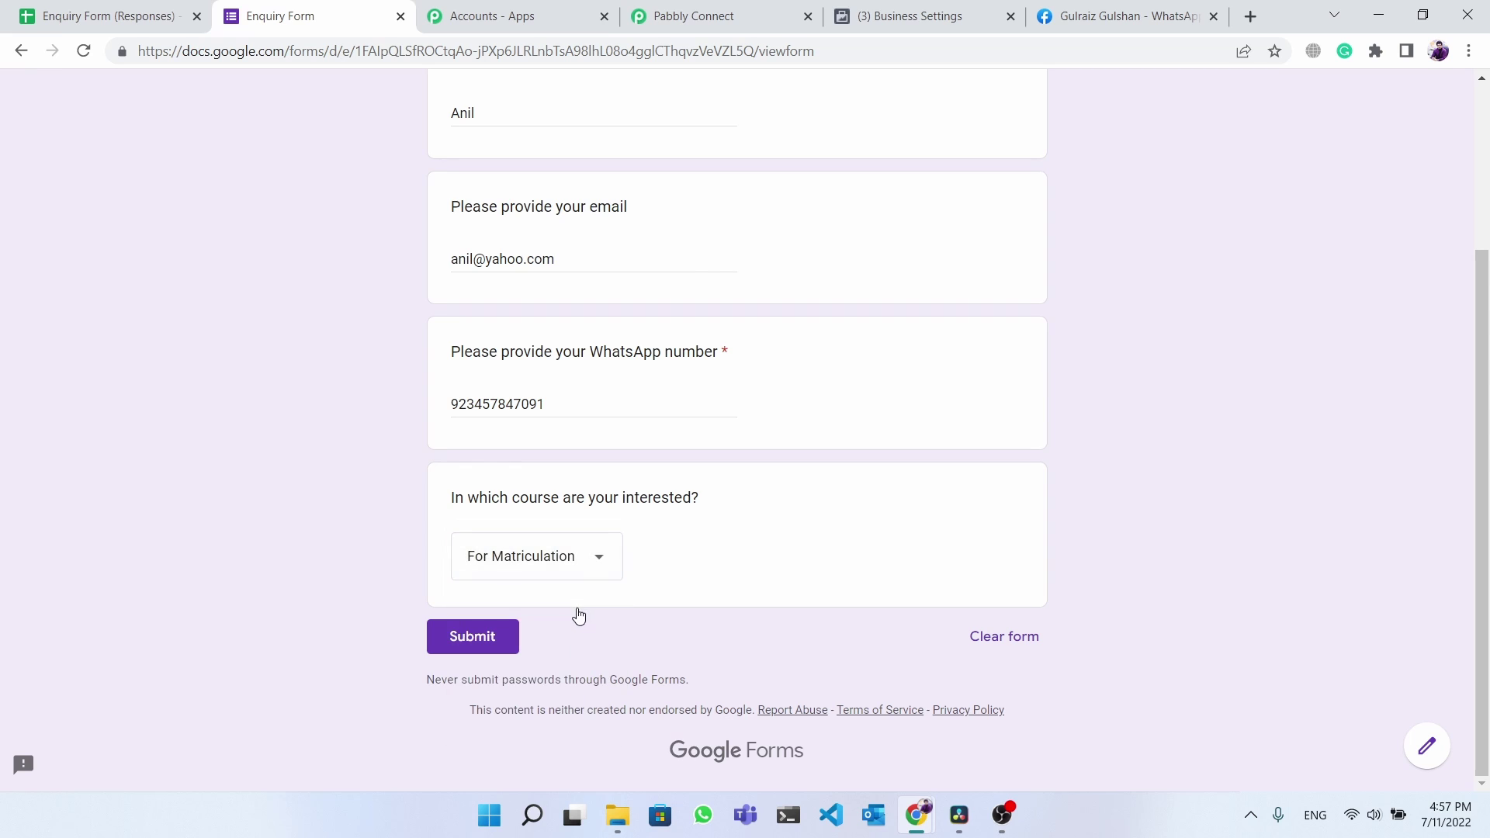
left_click(498, 632)
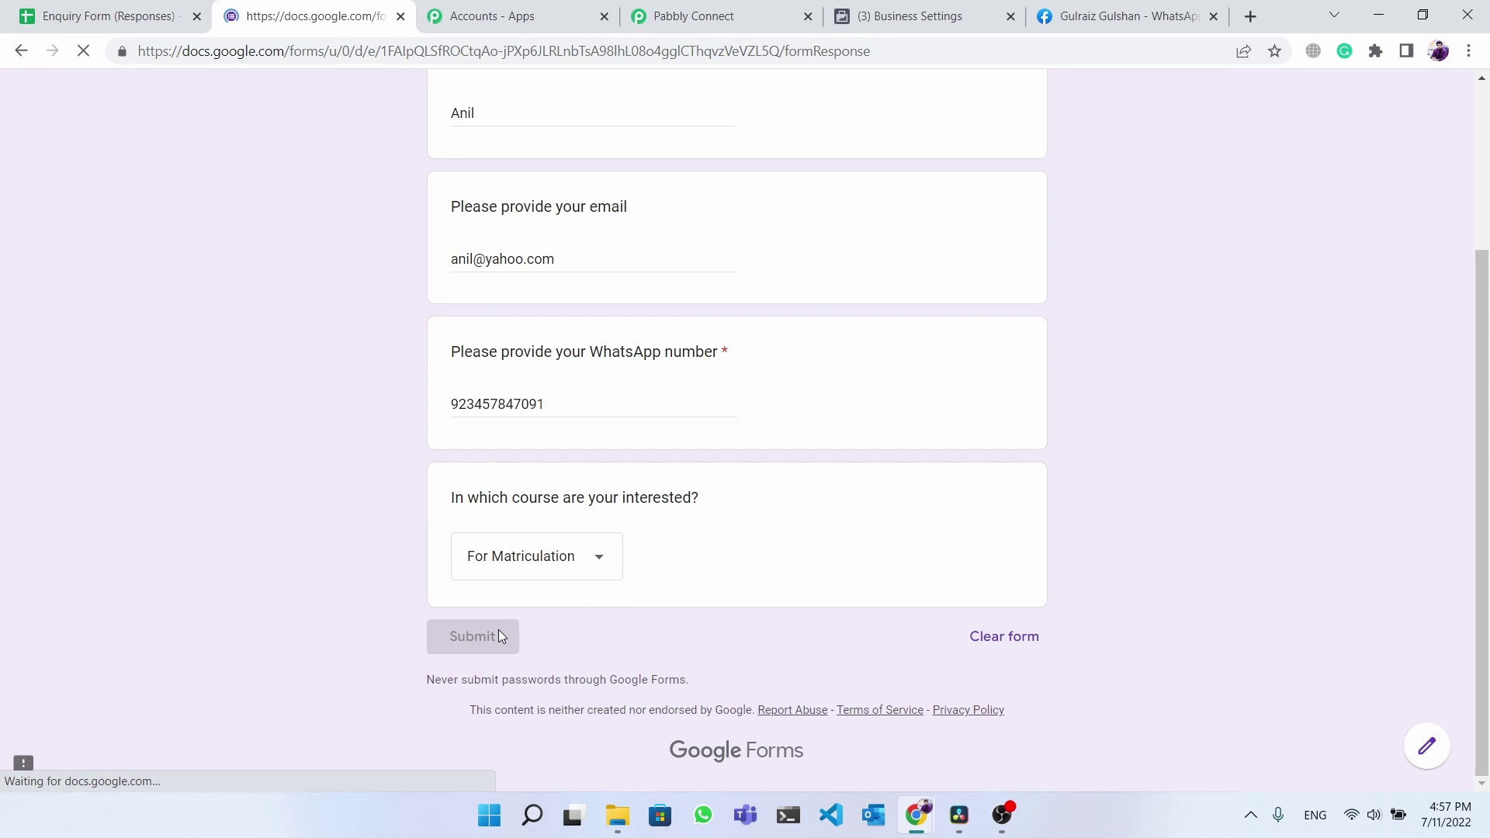
left_click(532, 223)
left_click(519, 335)
Step: Enter the third respondent's name, e-mail and WhatsApp number, choose For Graduates, and submit
type("Jibran")
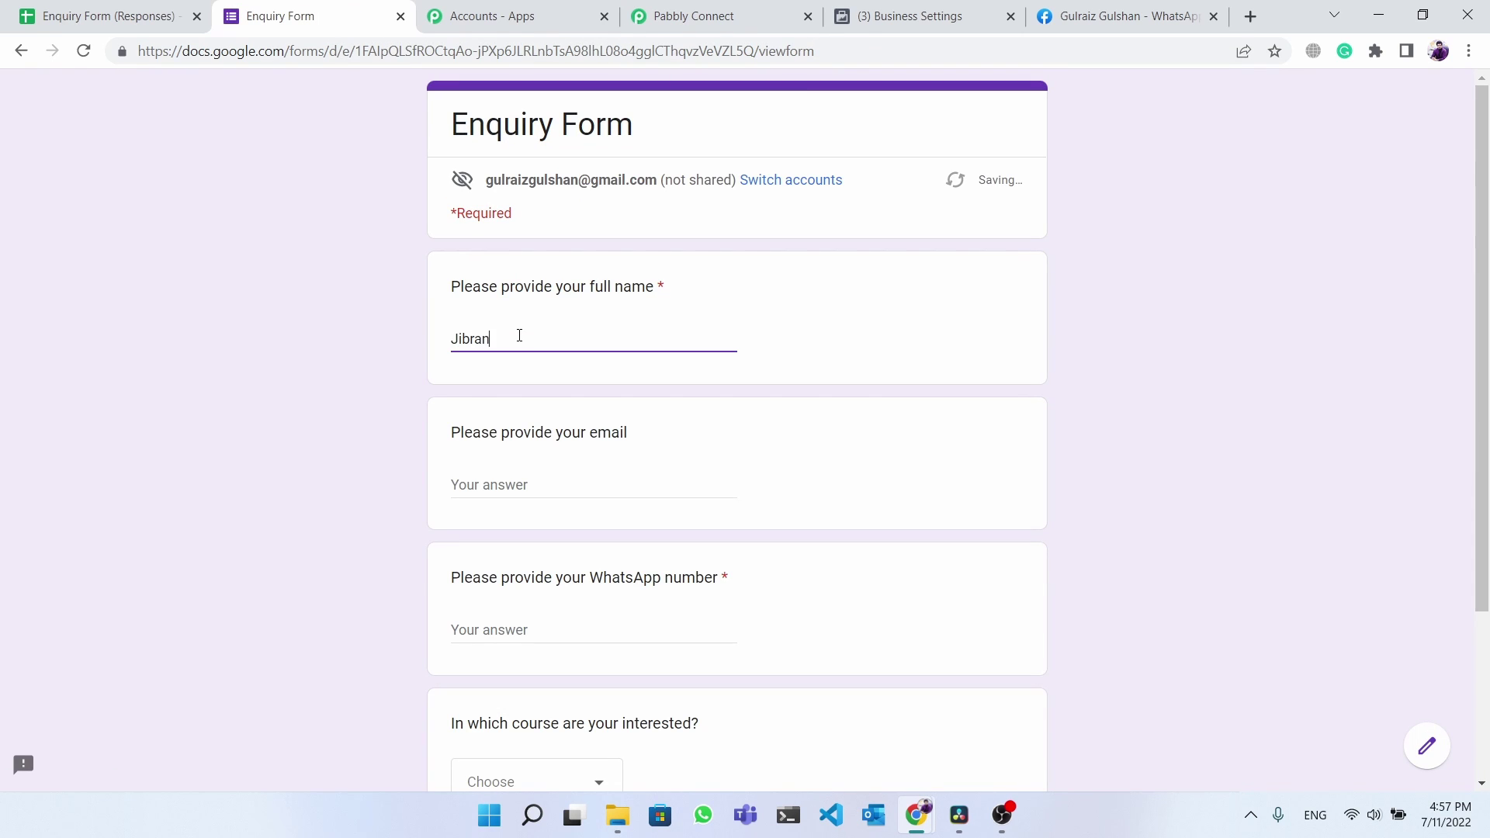
key("Tab")
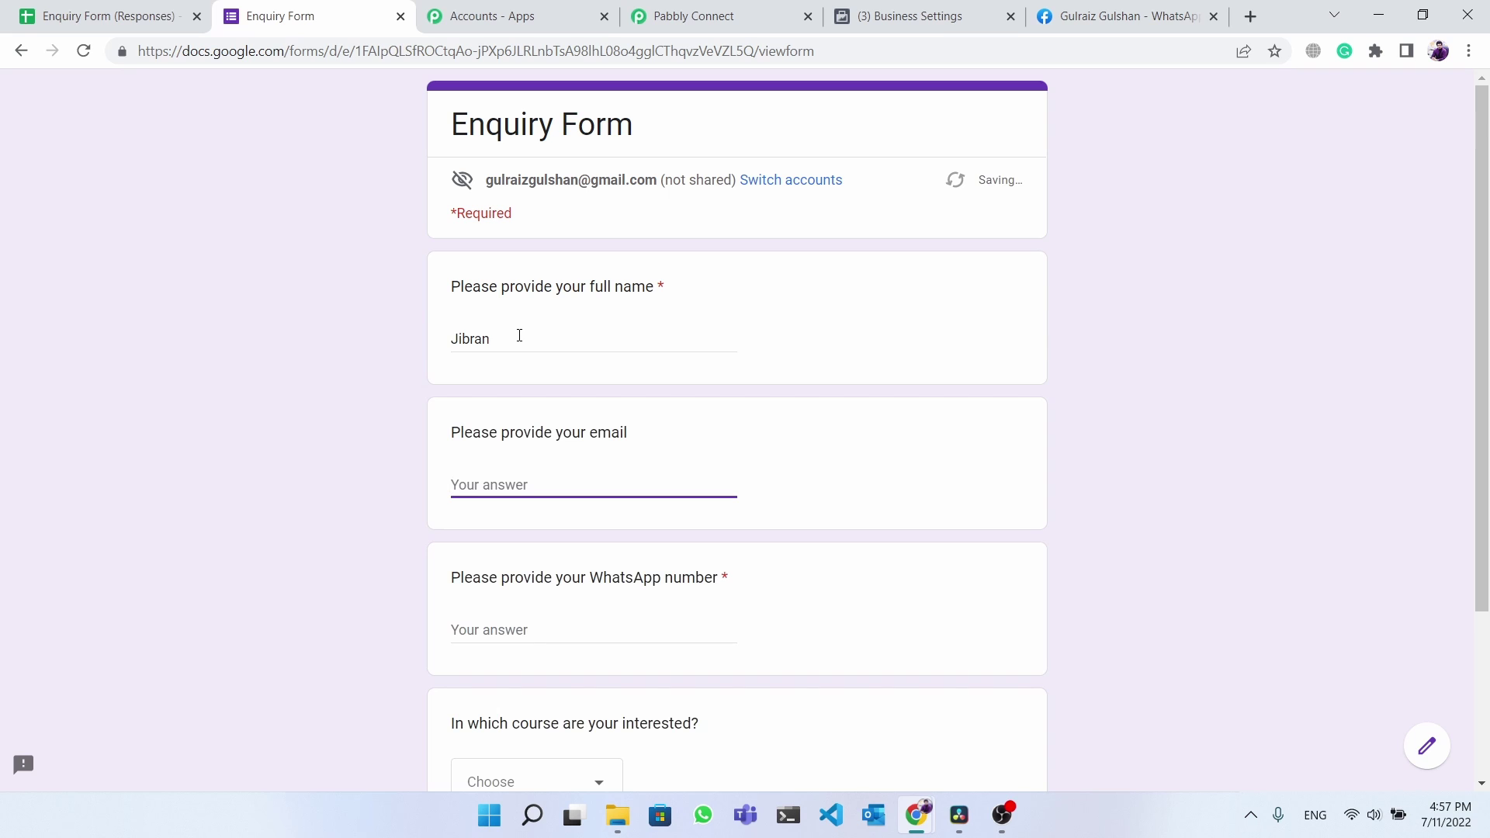
key("Tab")
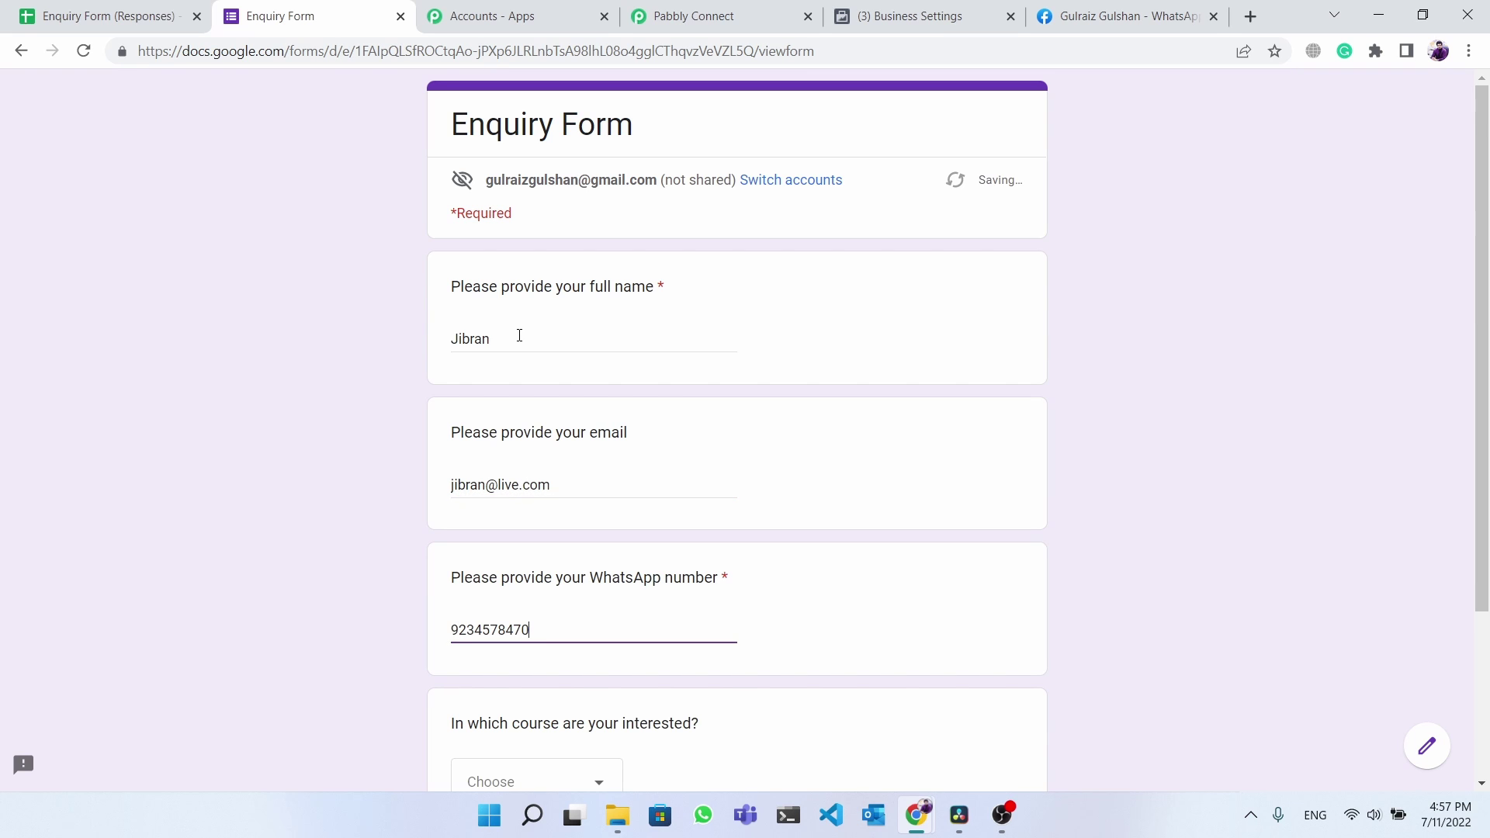
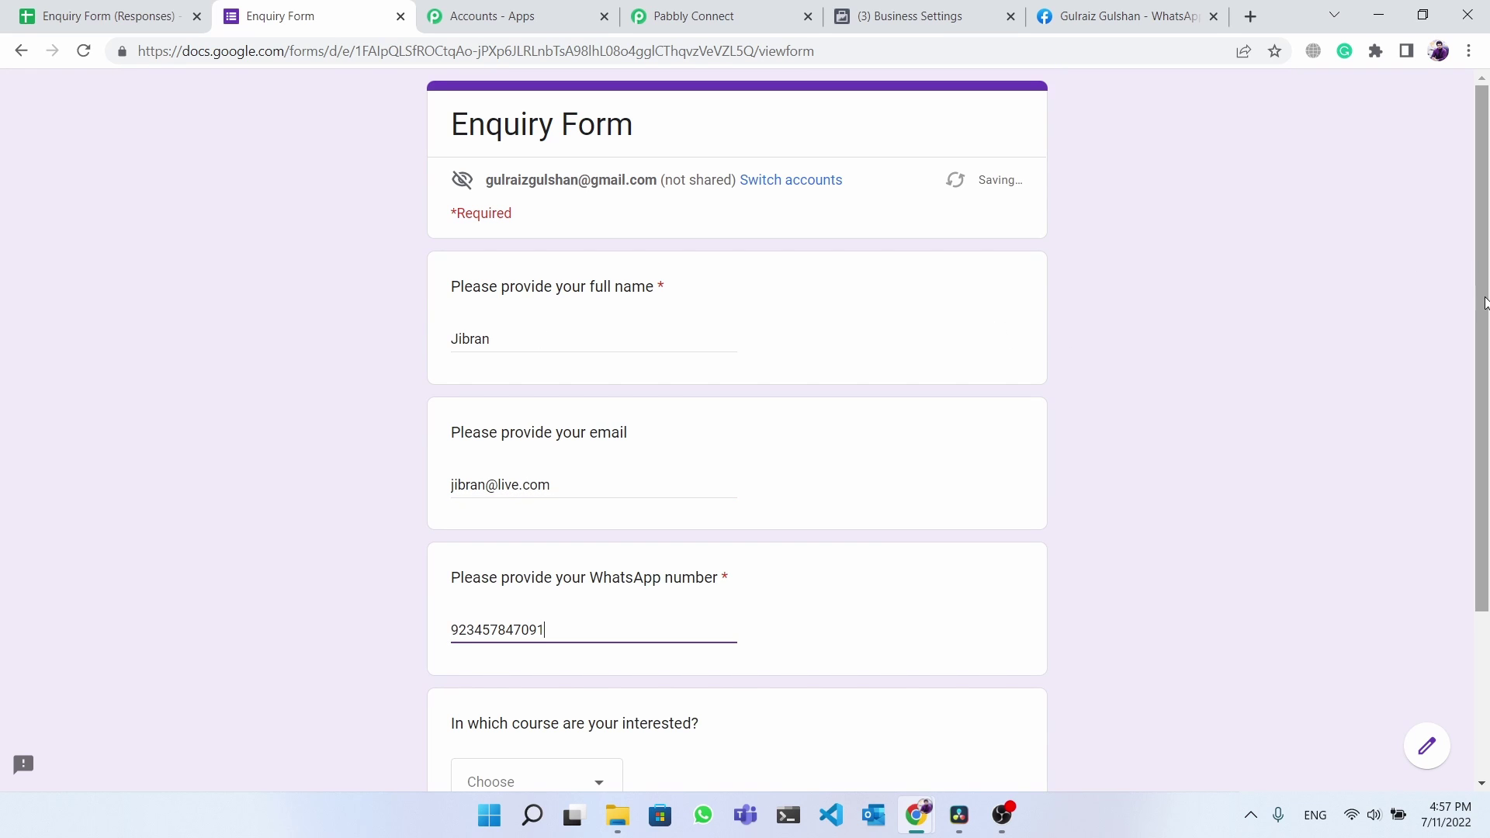
left_click_drag(1485, 304, 1486, 474)
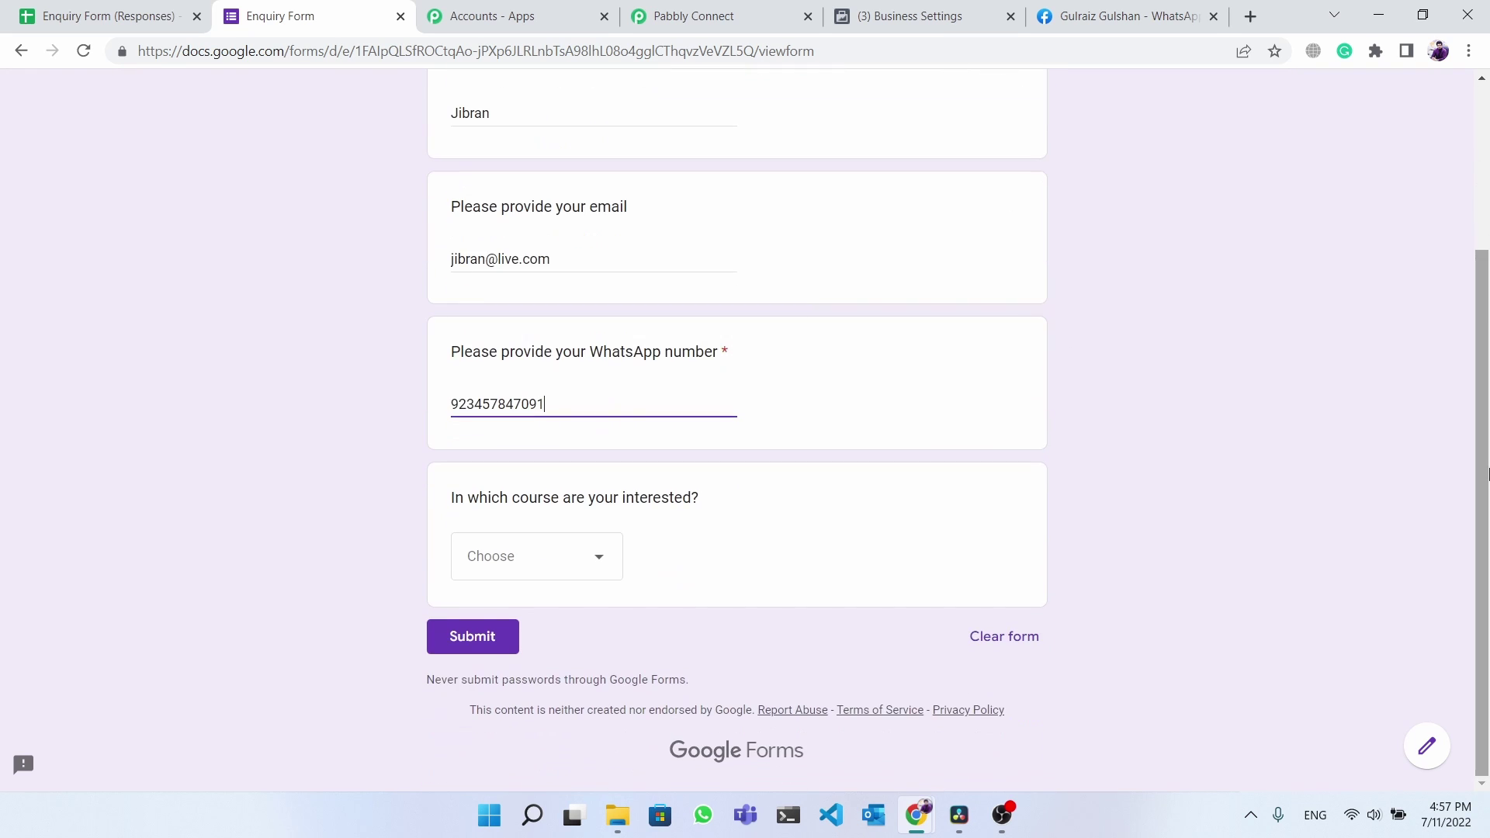
left_click(565, 569)
left_click(569, 710)
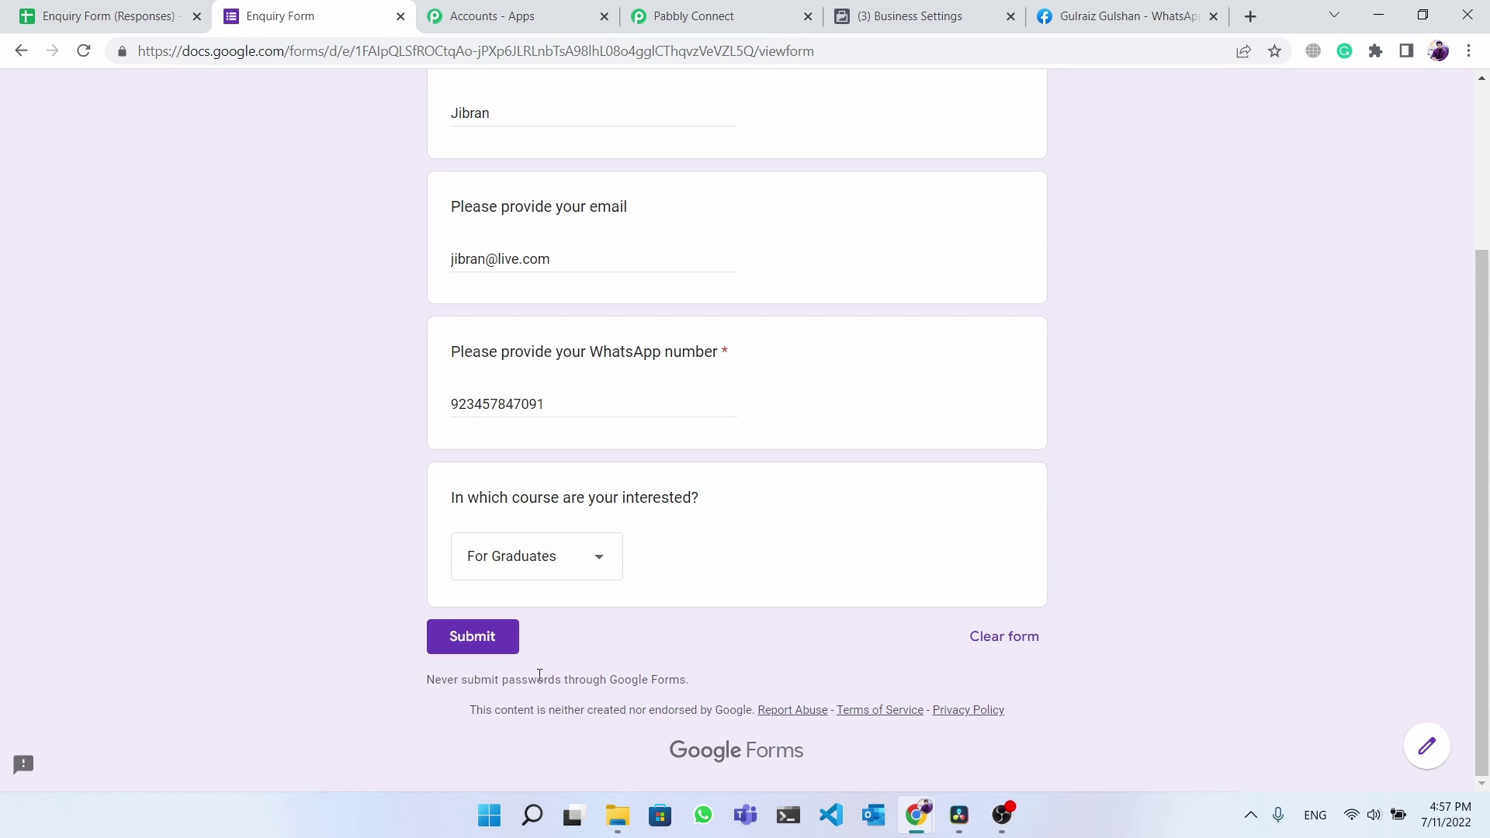
left_click(488, 644)
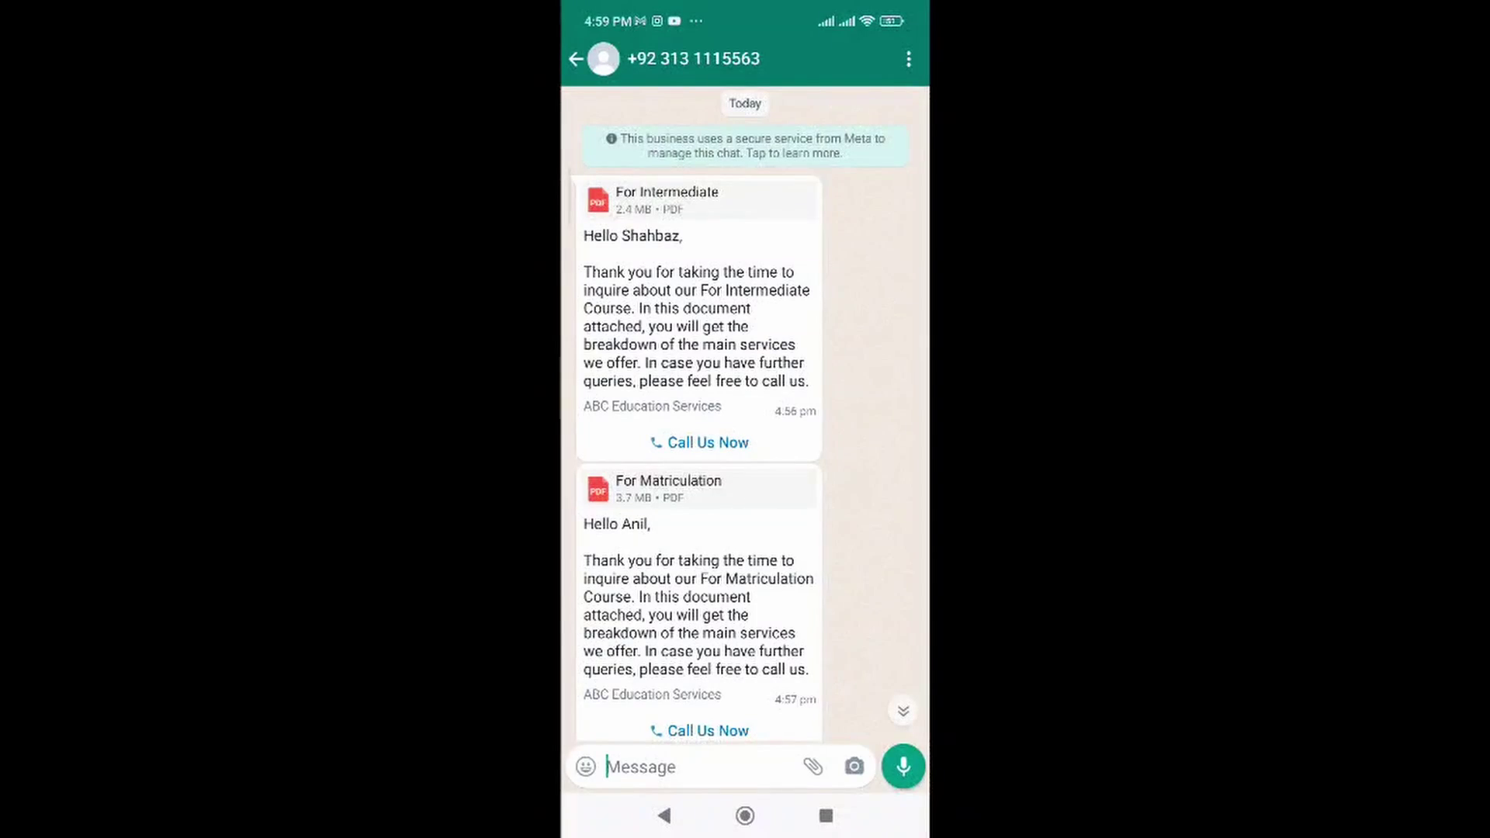
Step: Scroll the WhatsApp chat down to the For Graduates PDF template message
scroll(745, 434, "down", 2)
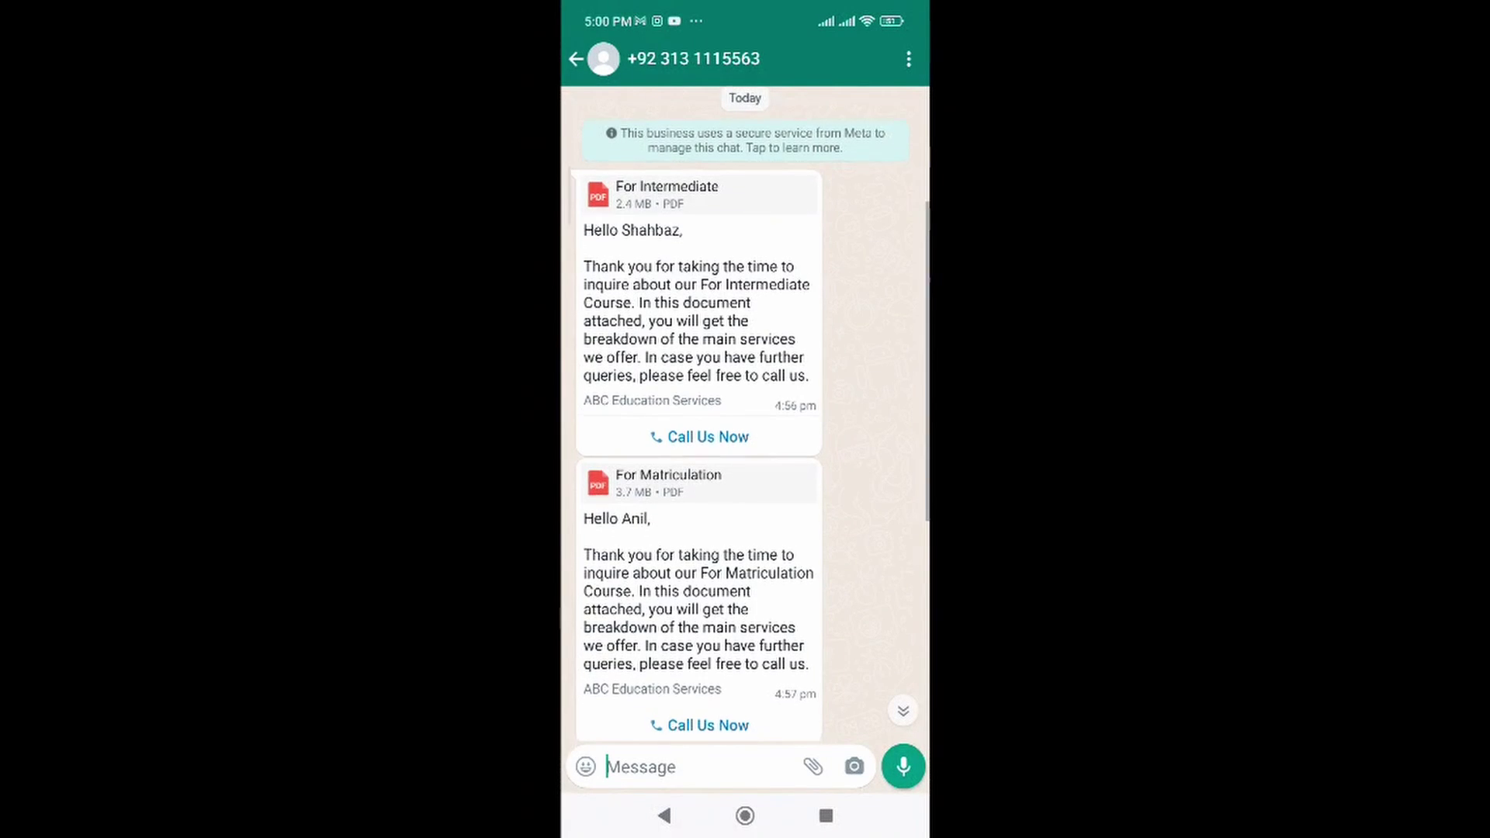
scroll(745, 434, "down", 3)
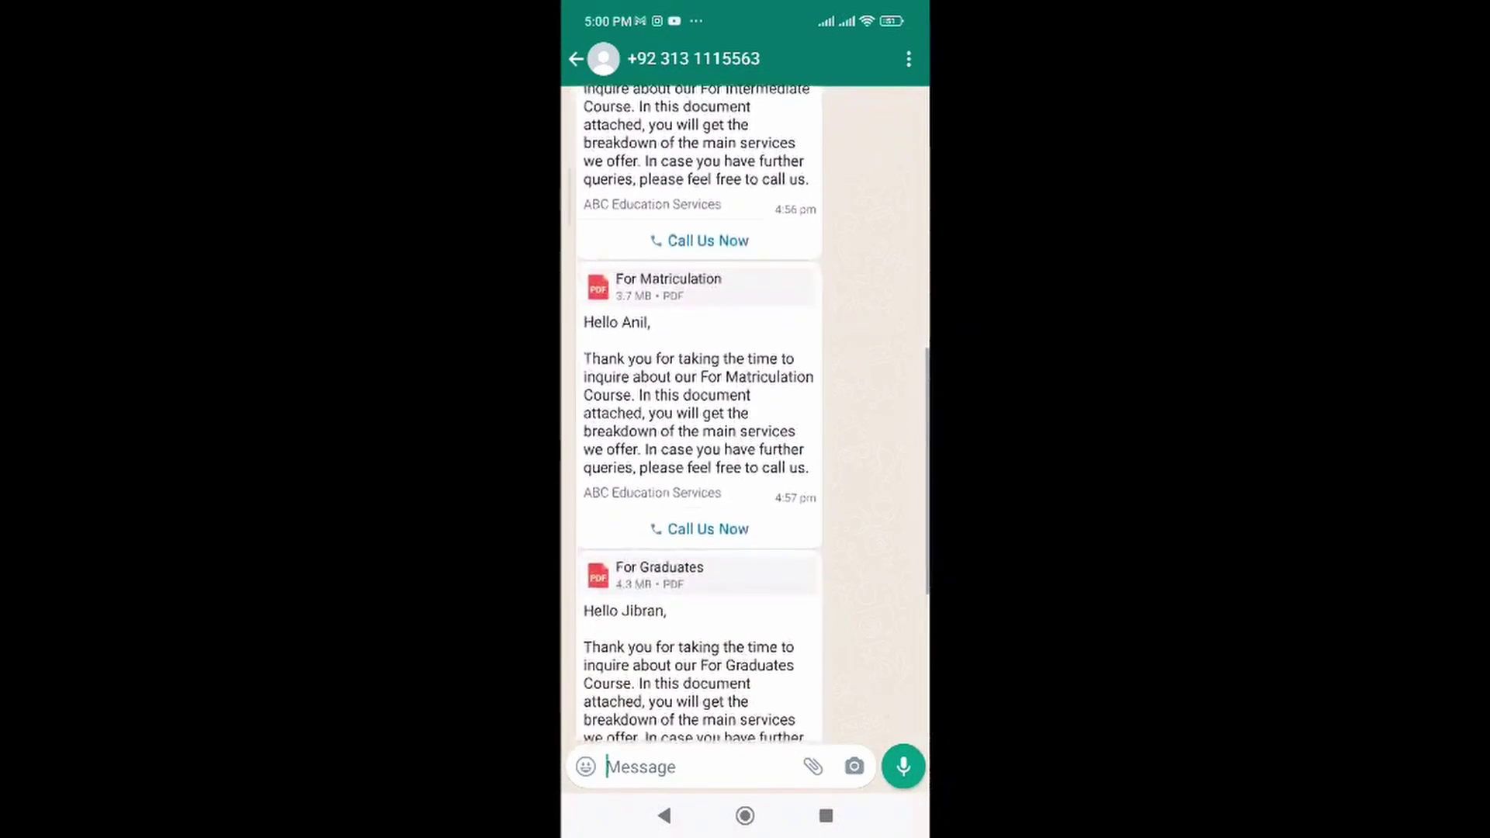
scroll(745, 434, "down", 3)
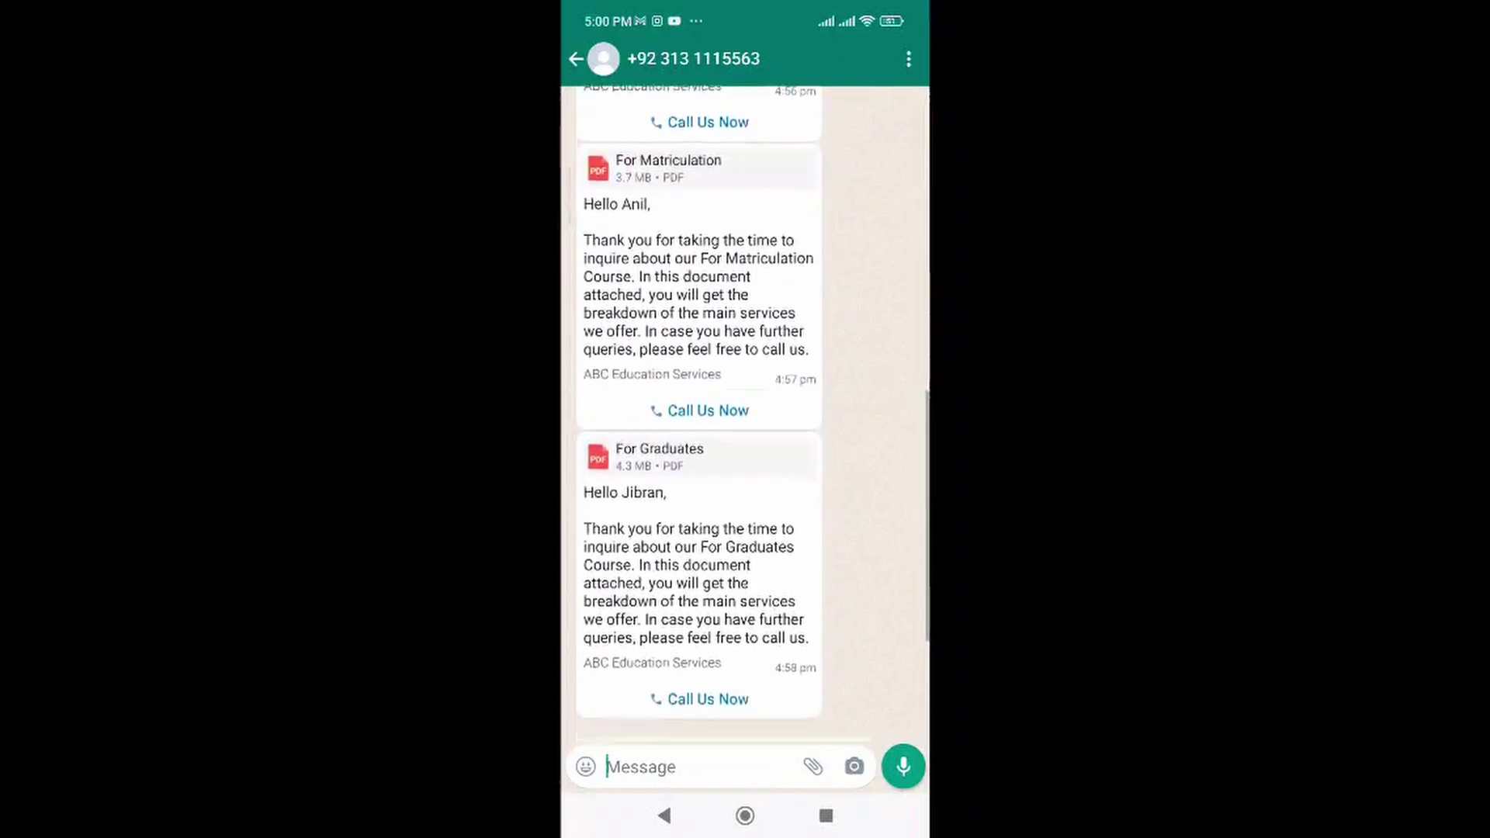